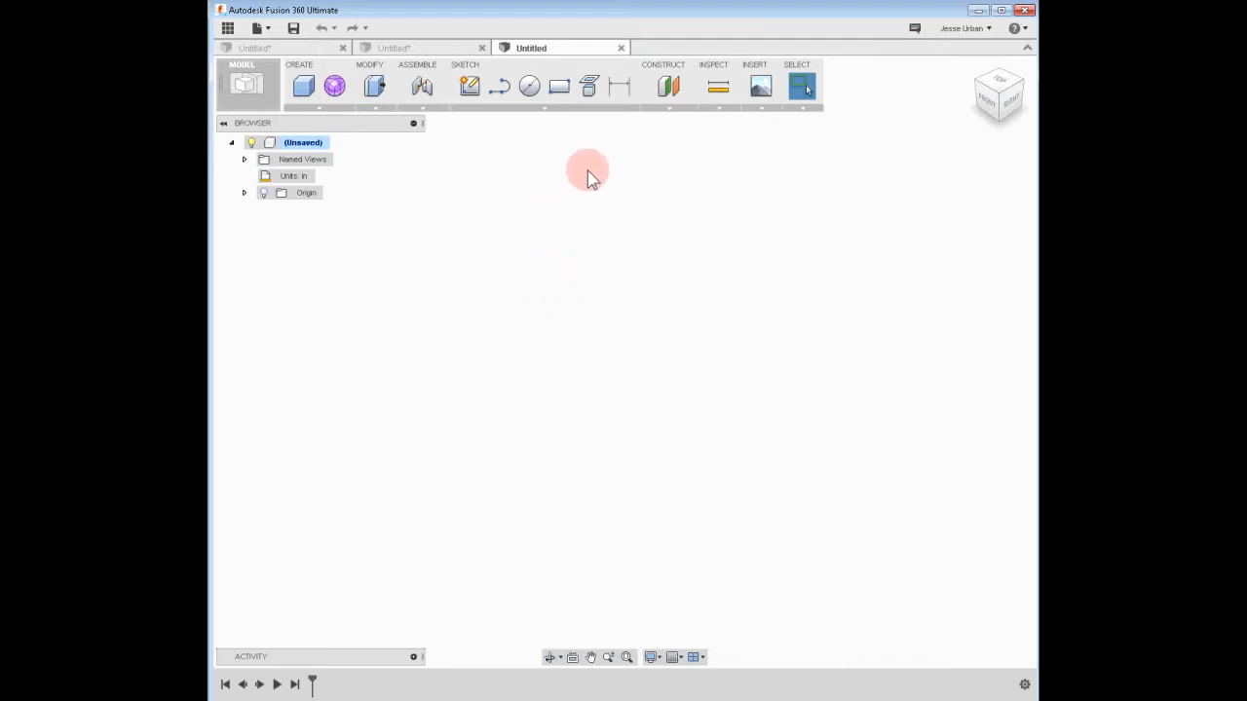
- Start a sketch on the horizontal origin plane and draw a closed triangle from three lines beside the origin
click(470, 95)
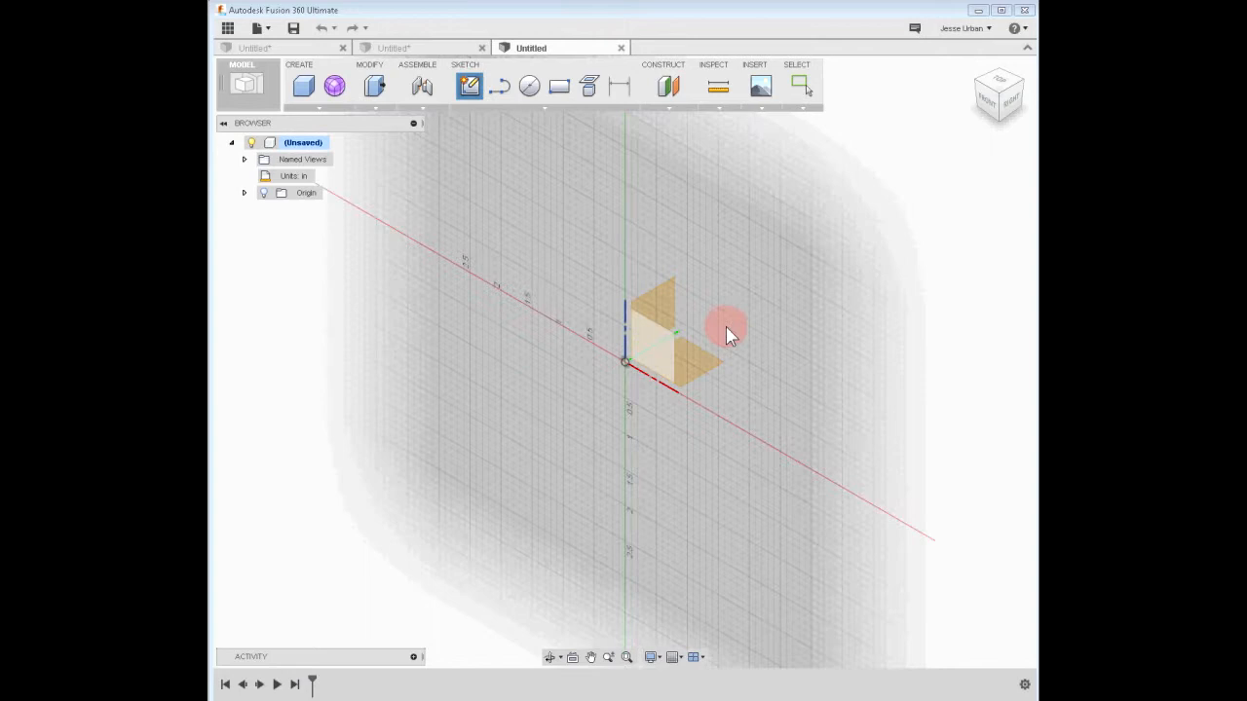
click(695, 359)
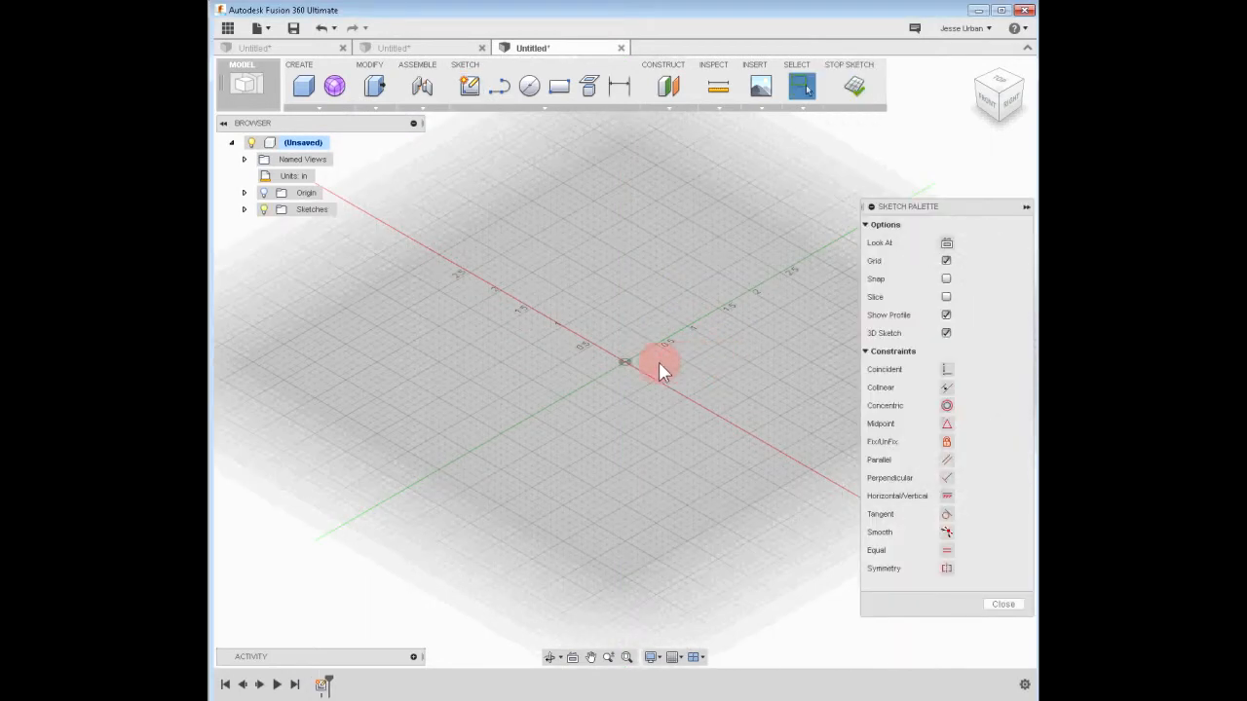
click(499, 86)
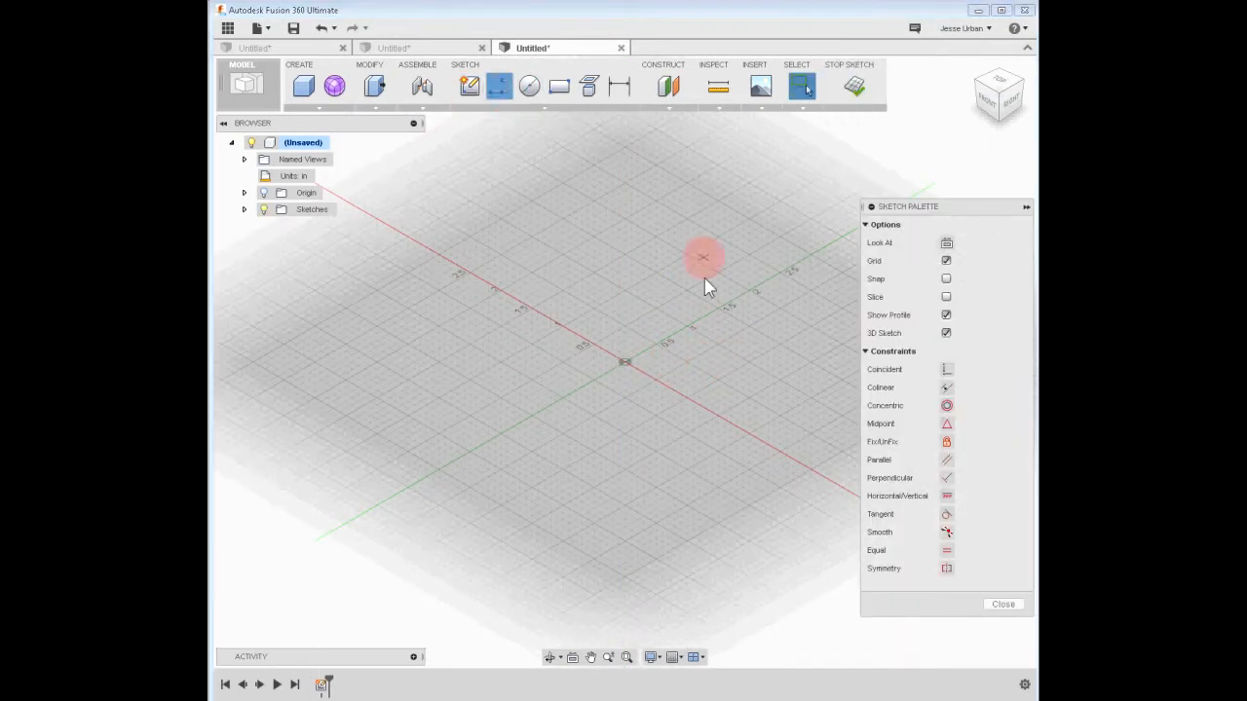
click(687, 358)
click(704, 242)
click(752, 363)
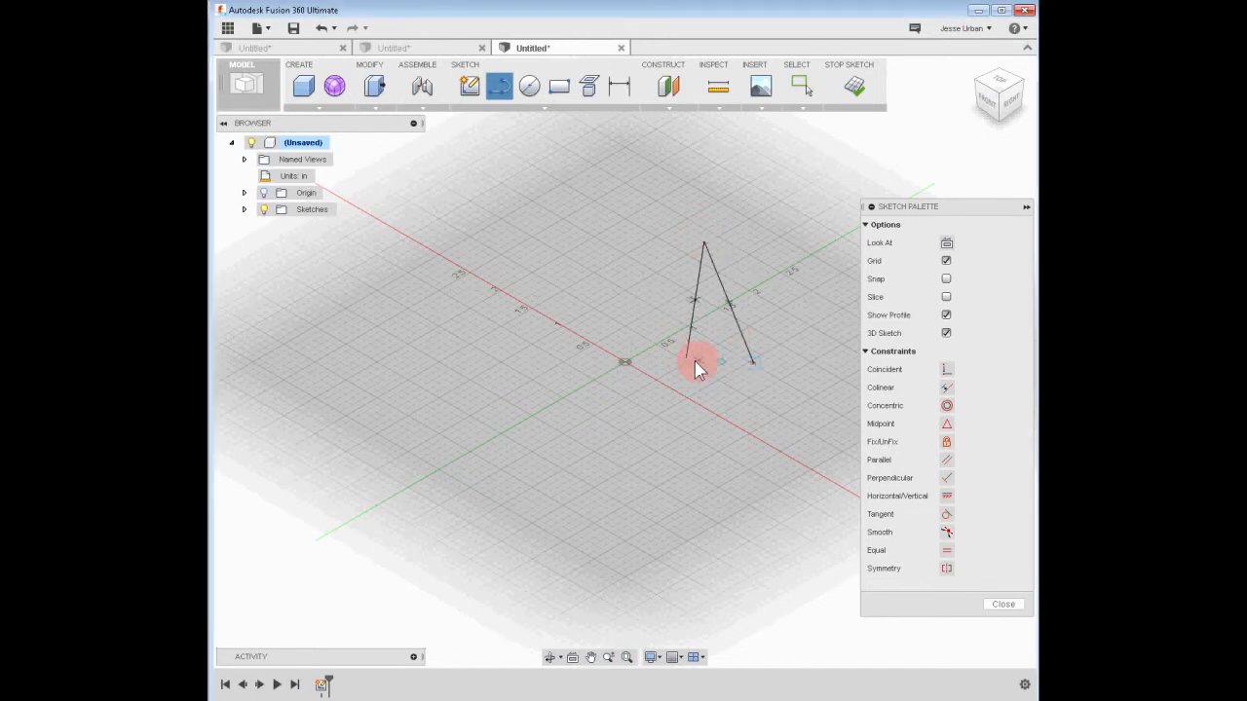
click(687, 360)
- Extrude the triangular profile upward about 1.10 in to make a solid prism
click(334, 137)
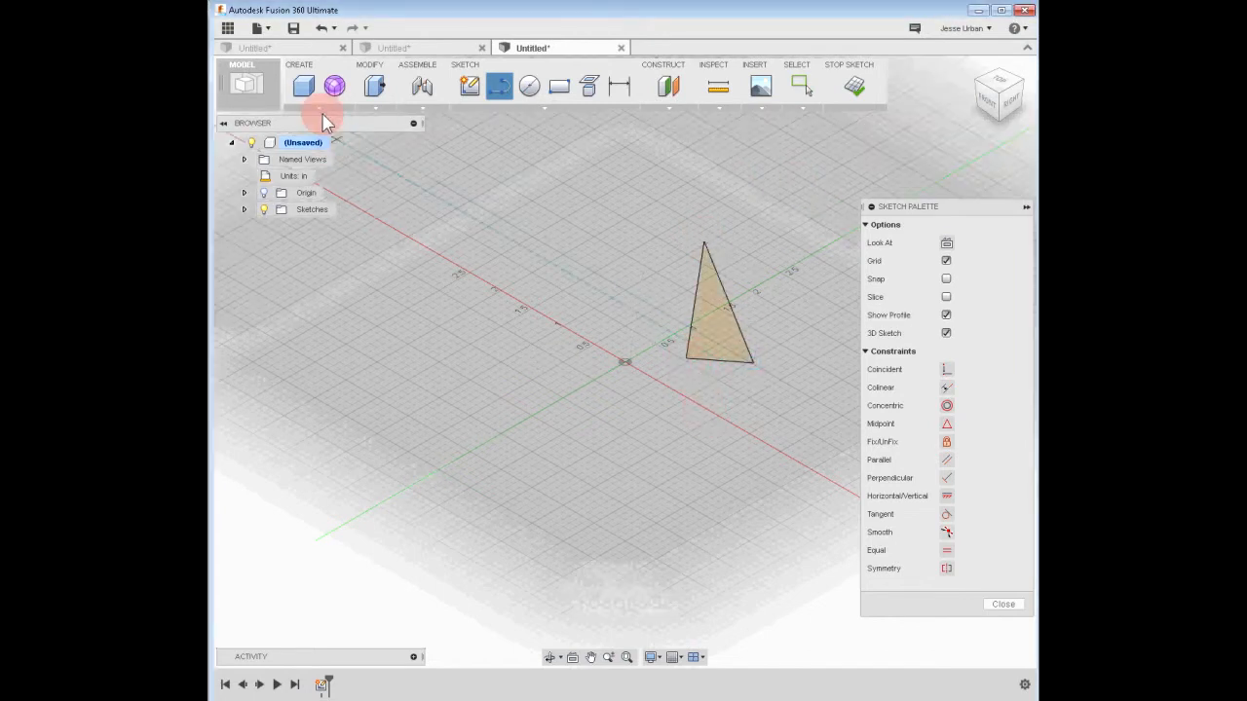
click(322, 107)
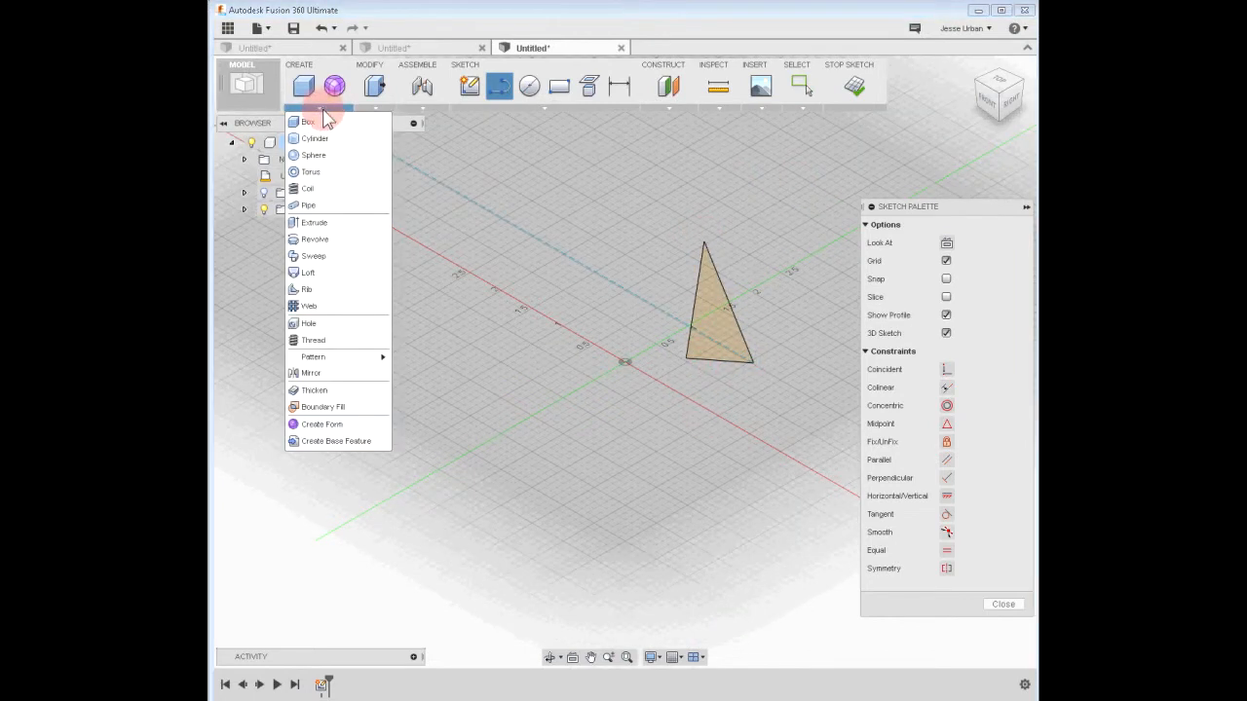
click(350, 222)
click(712, 335)
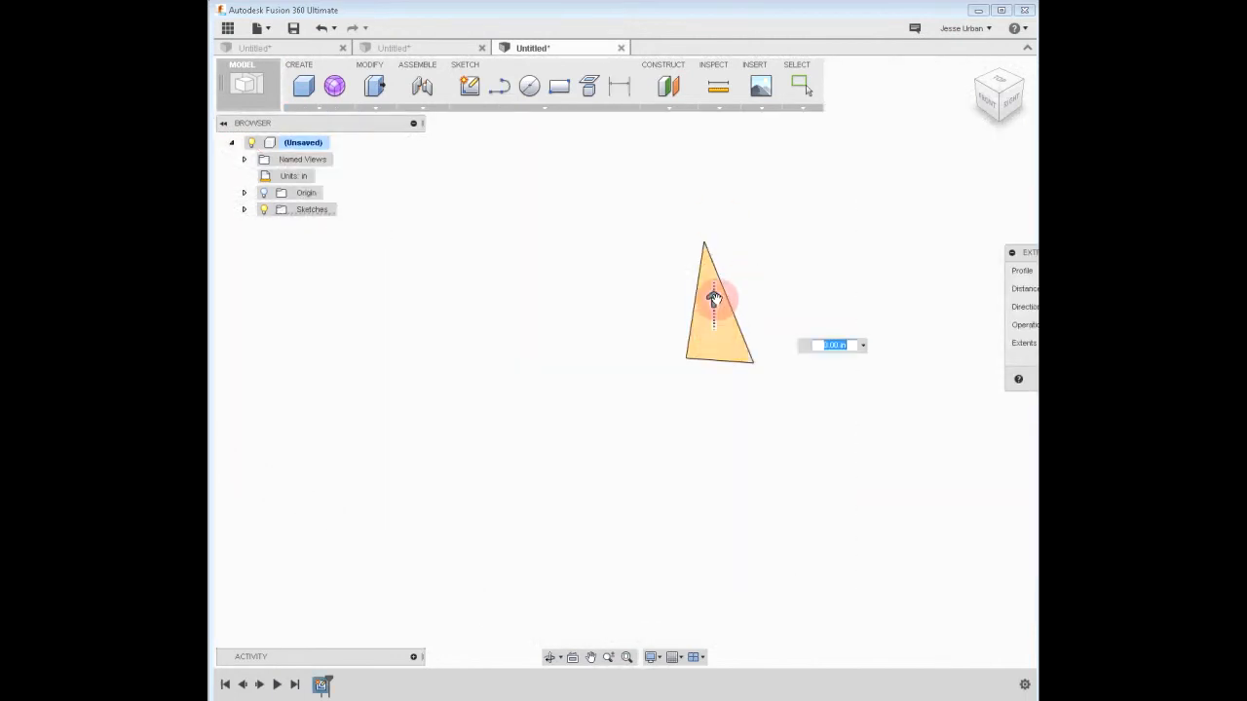
drag(712, 263, 713, 174)
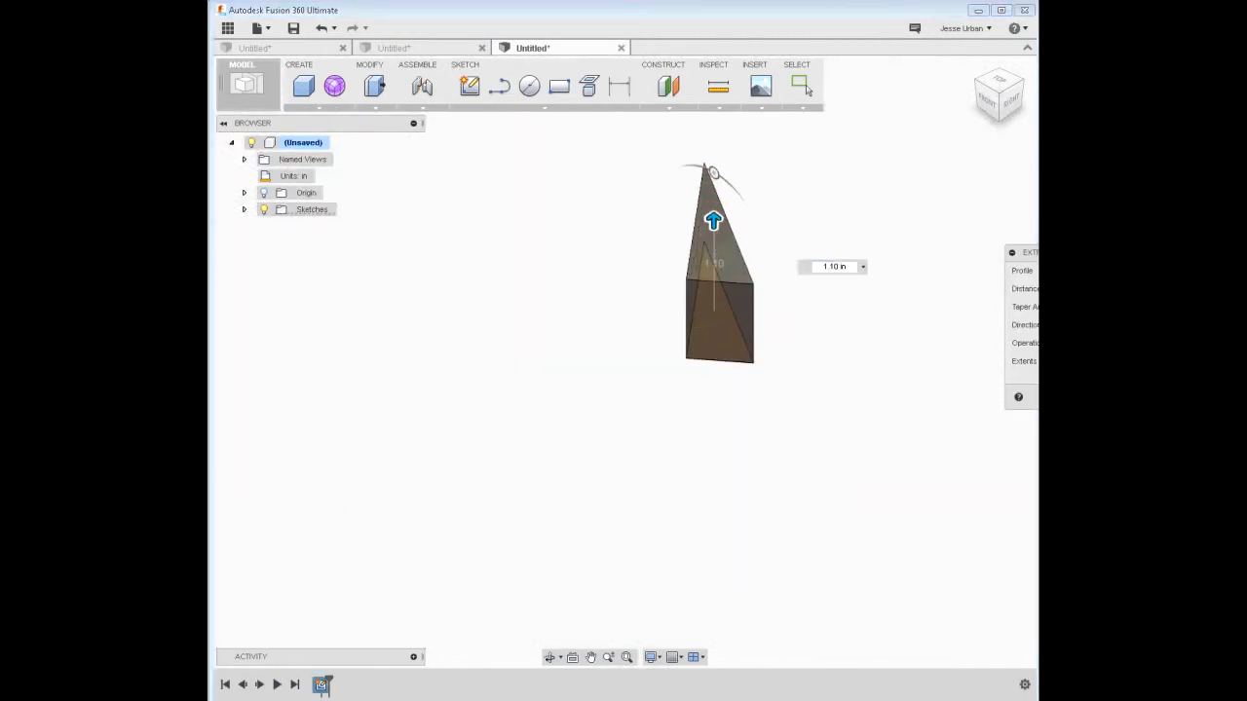
key(Return)
shift+middle_drag(826, 365, 780, 305)
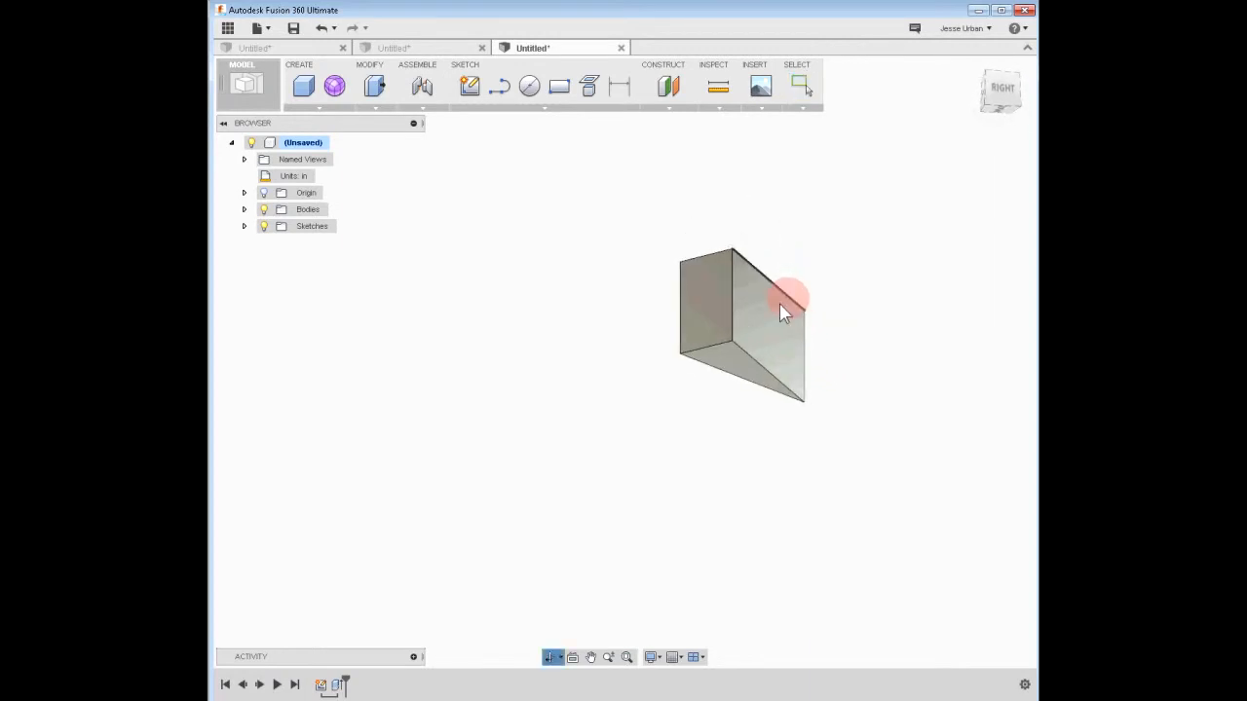
key(Escape)
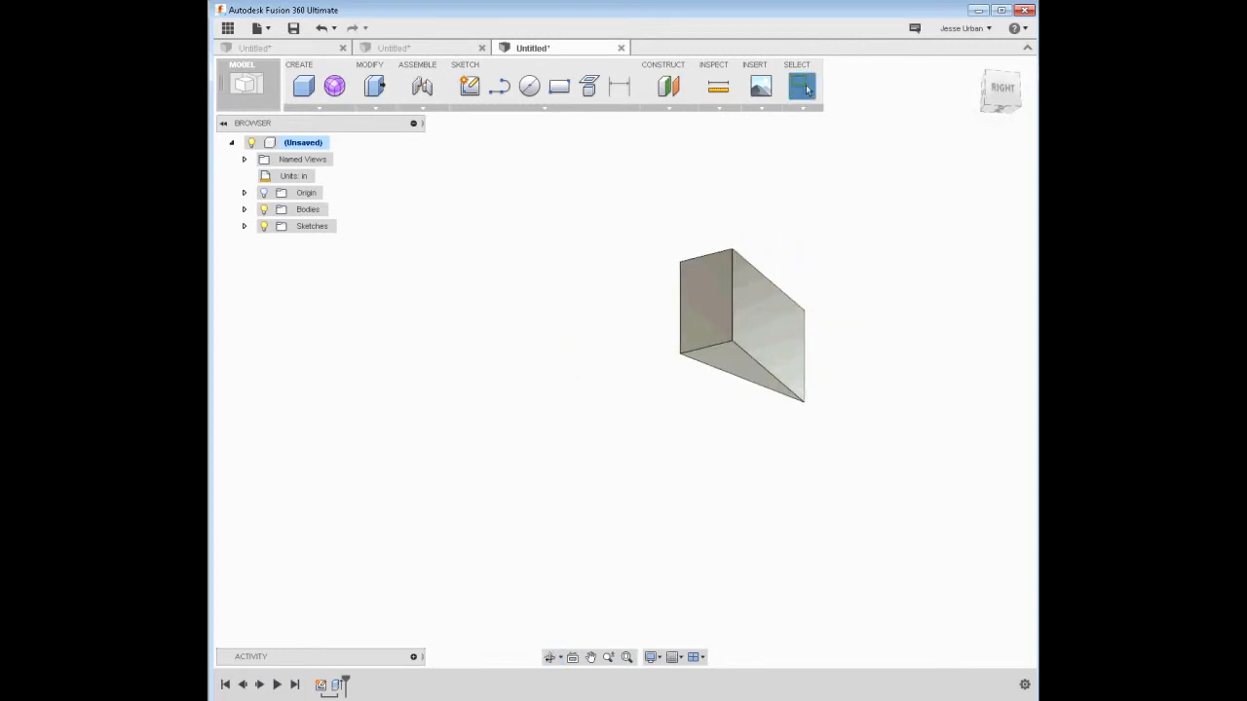
- List the design's sketches and make Sketch1 visible again
click(244, 226)
click(277, 247)
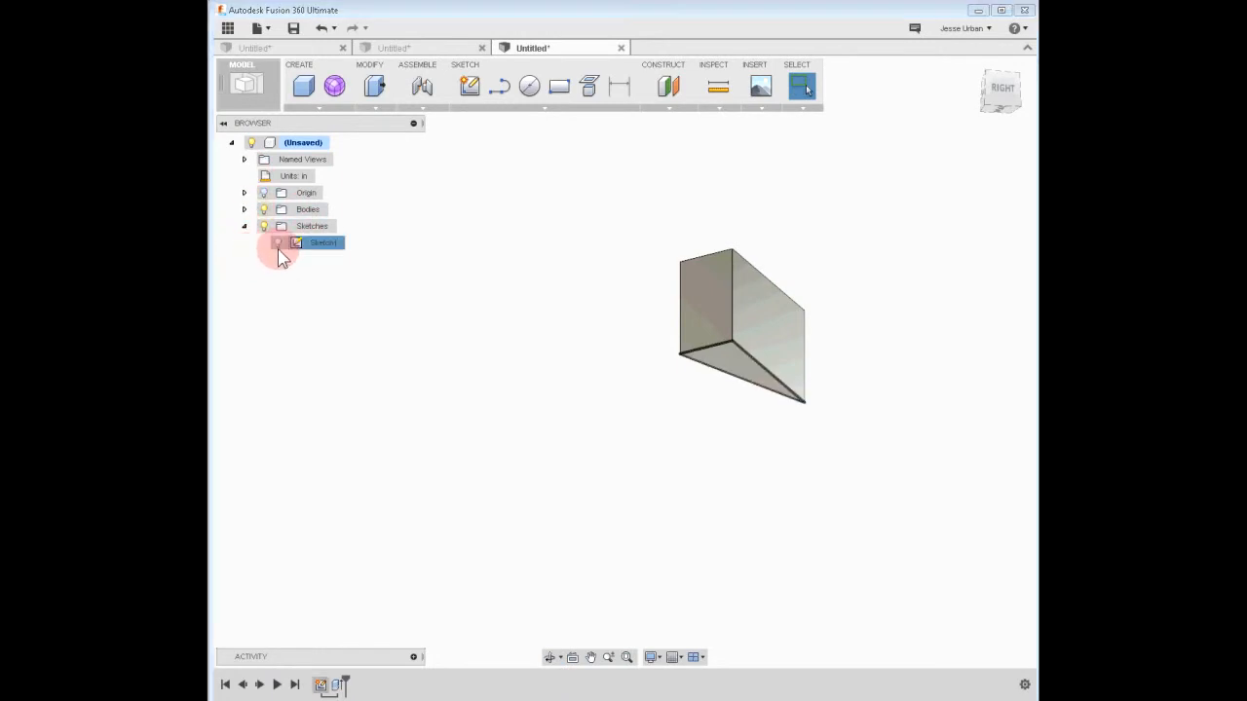
click(278, 259)
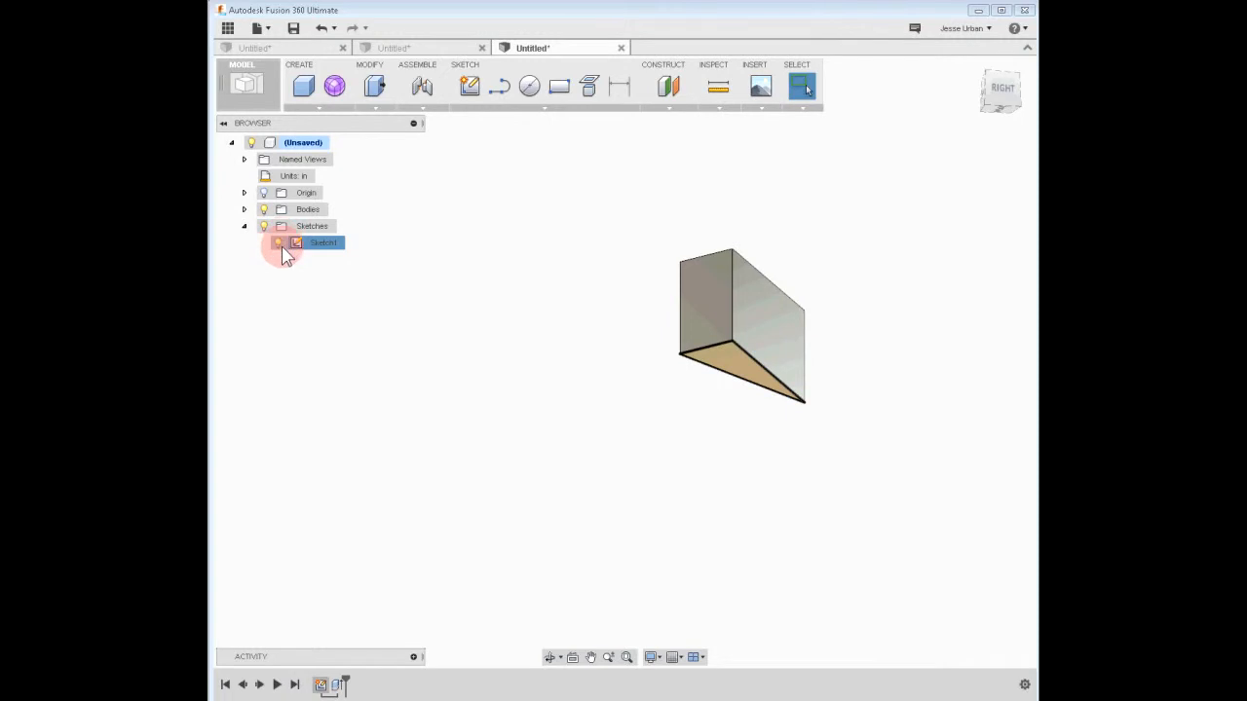
- Reshape the prism by moving the corner points of its base triangle in Sketch1 to new positions
click(467, 333)
mouse_move(509, 328)
shift+middle_down()
mouse_move(521, 351)
mouse_move(509, 337)
mouse_move(556, 337)
shift+middle_up()
mouse_move(731, 343)
mouse_down()
mouse_move(787, 340)
mouse_move(750, 344)
mouse_up()
mouse_move(805, 405)
mouse_down()
mouse_move(764, 380)
mouse_move(812, 403)
mouse_up()
drag(768, 347, 789, 338)
shift+middle_drag(854, 216, 858, 256)
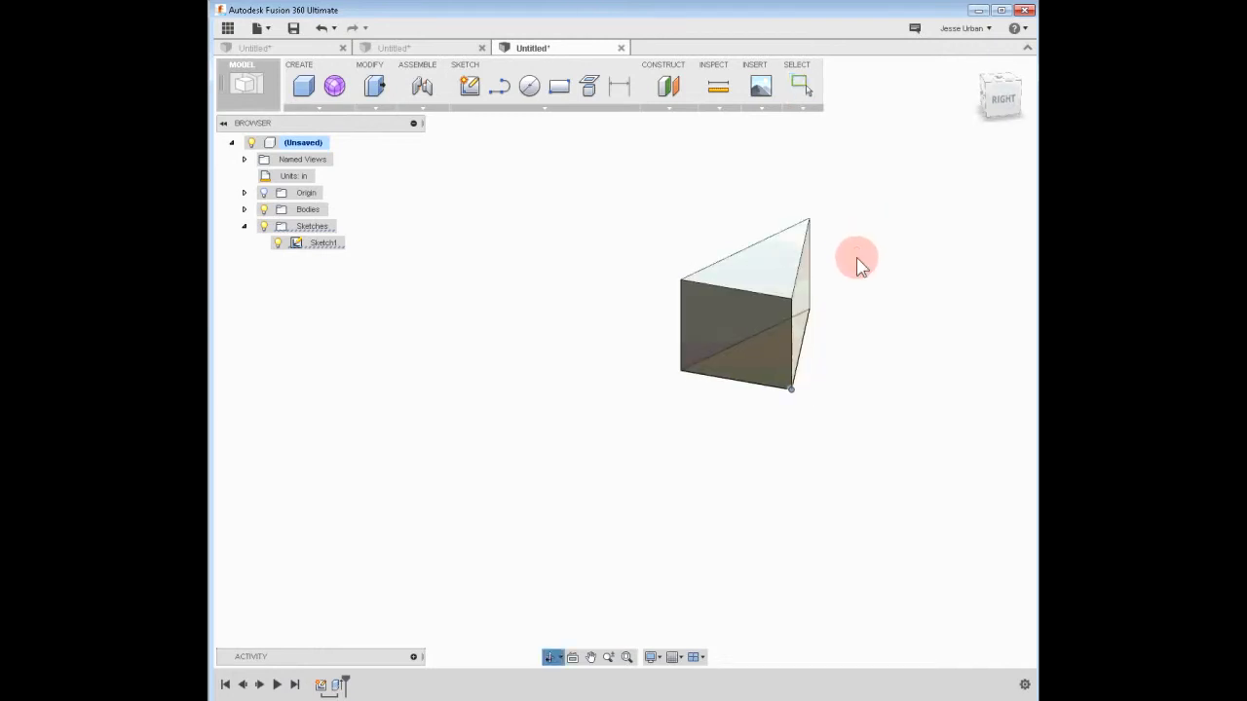
shift+middle_drag(496, 297, 551, 284)
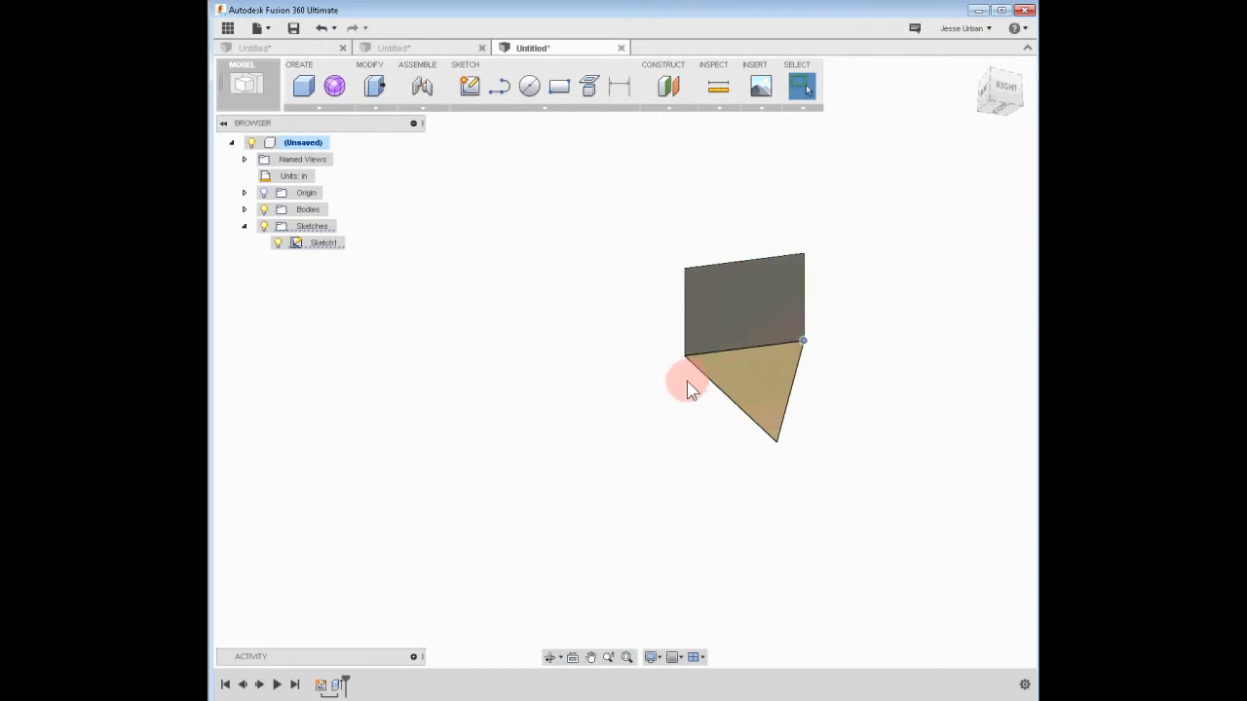
mouse_move(681, 355)
mouse_down()
mouse_move(660, 345)
mouse_move(726, 379)
mouse_up()
mouse_move(801, 352)
mouse_down()
mouse_move(805, 343)
mouse_move(800, 384)
mouse_move(775, 387)
mouse_up()
shift+middle_drag(805, 255, 773, 426)
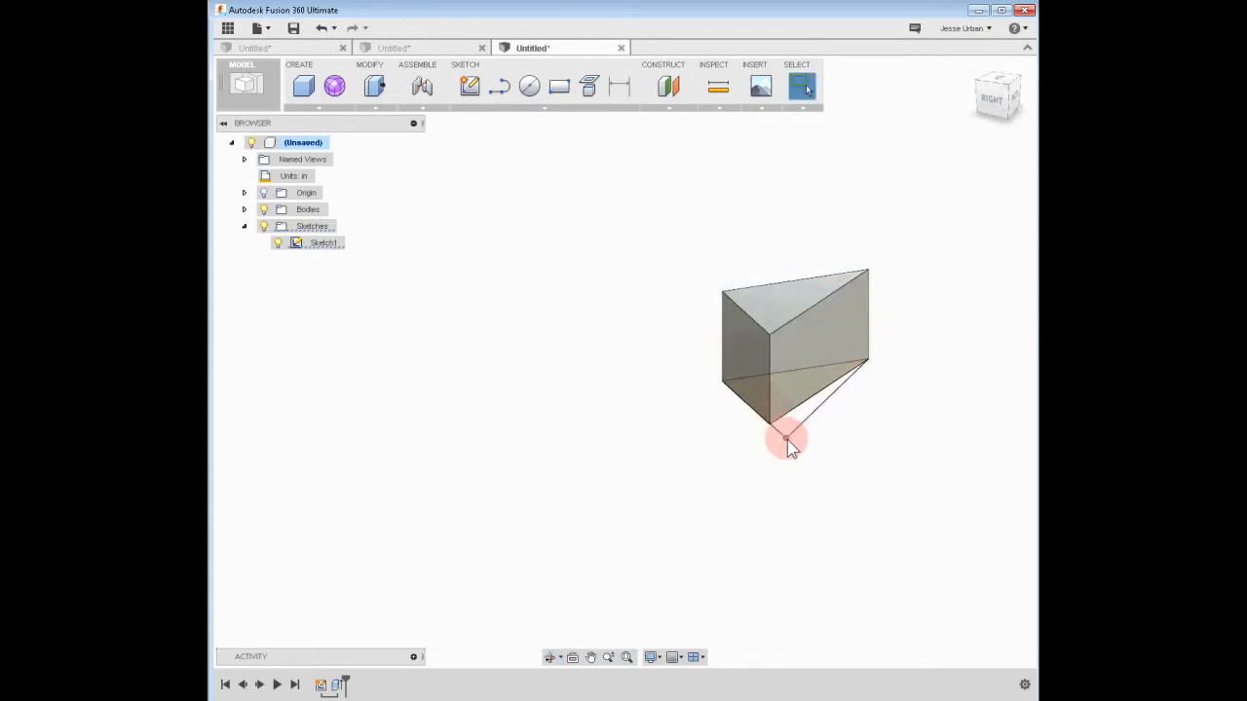
drag(783, 437, 793, 446)
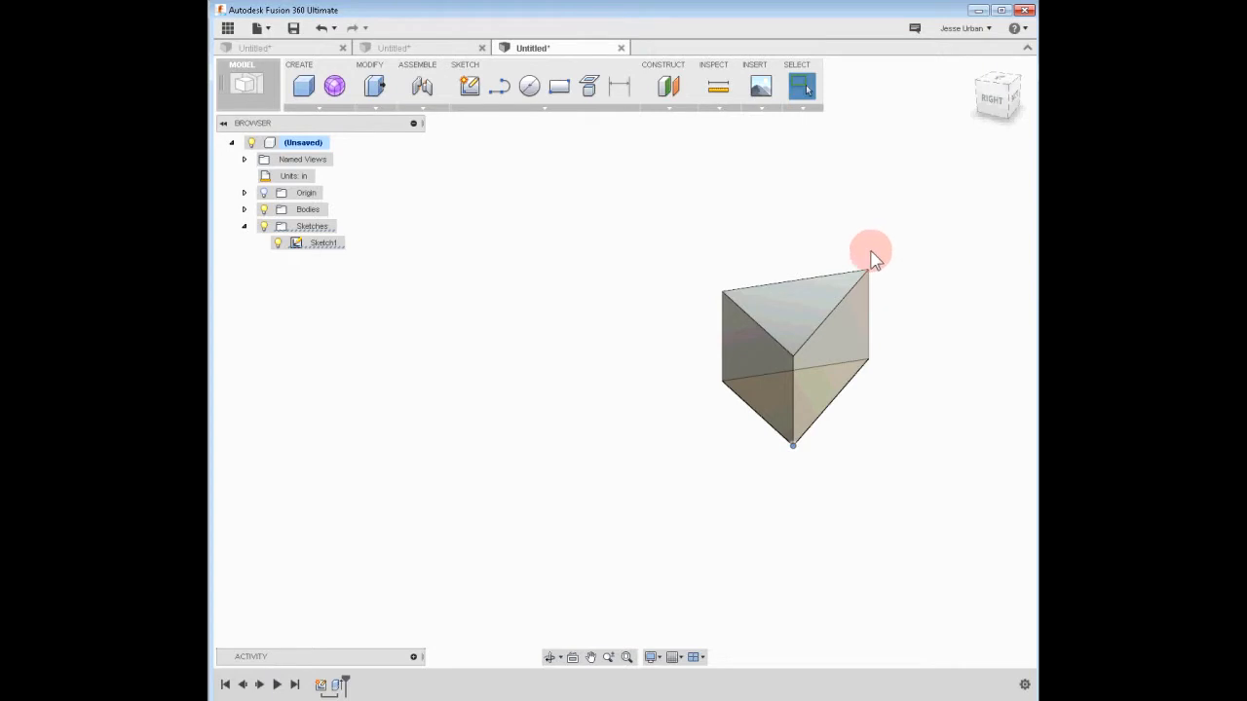
- Create a new sketch on the prism's rectangular side face and look at the face straight on
click(470, 86)
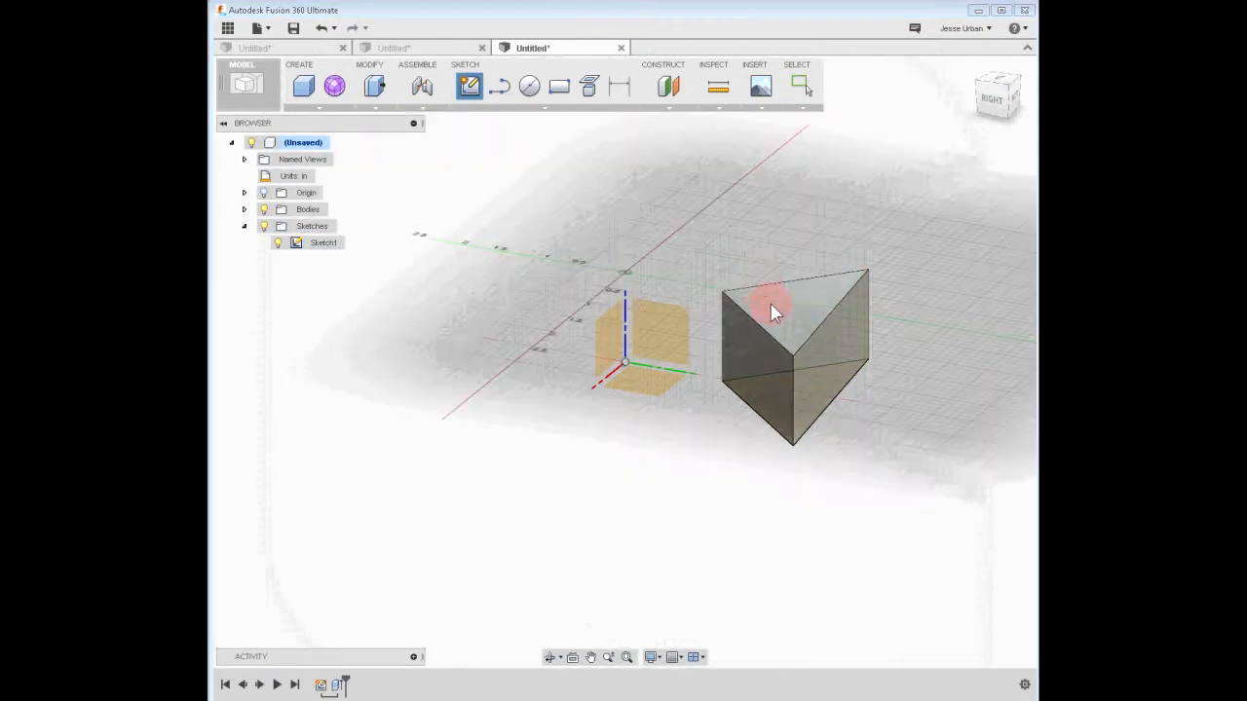
click(766, 299)
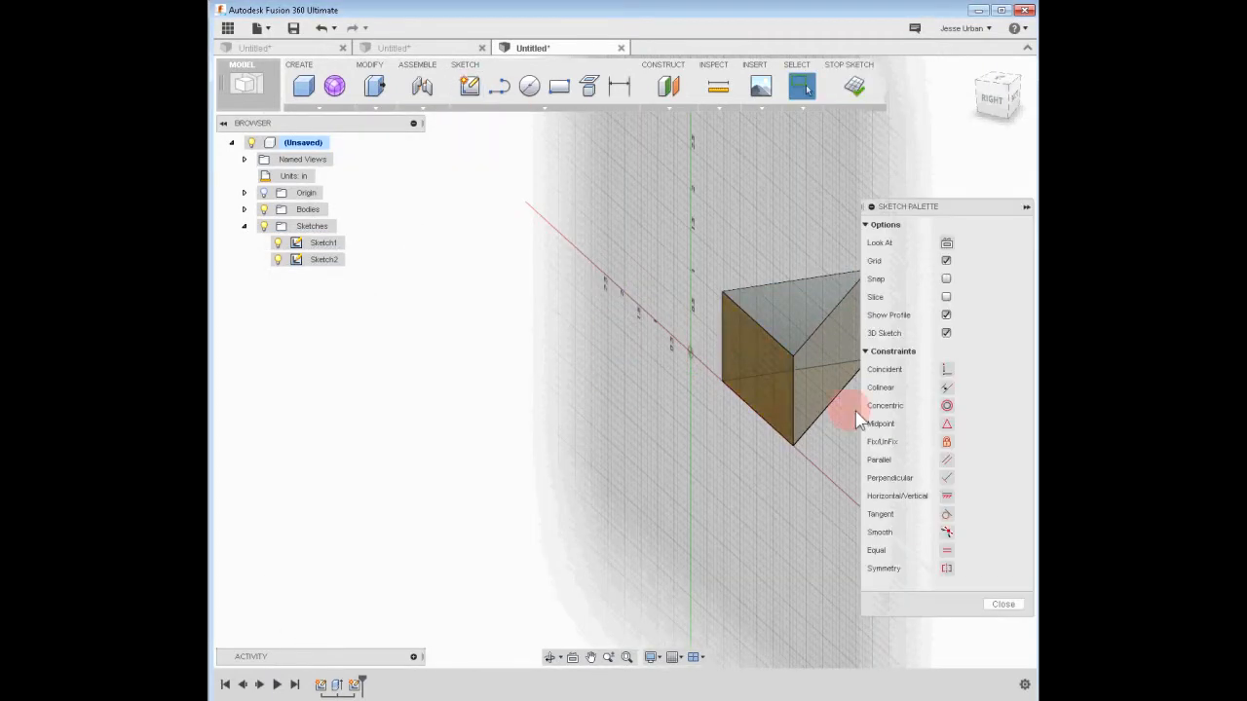
click(499, 86)
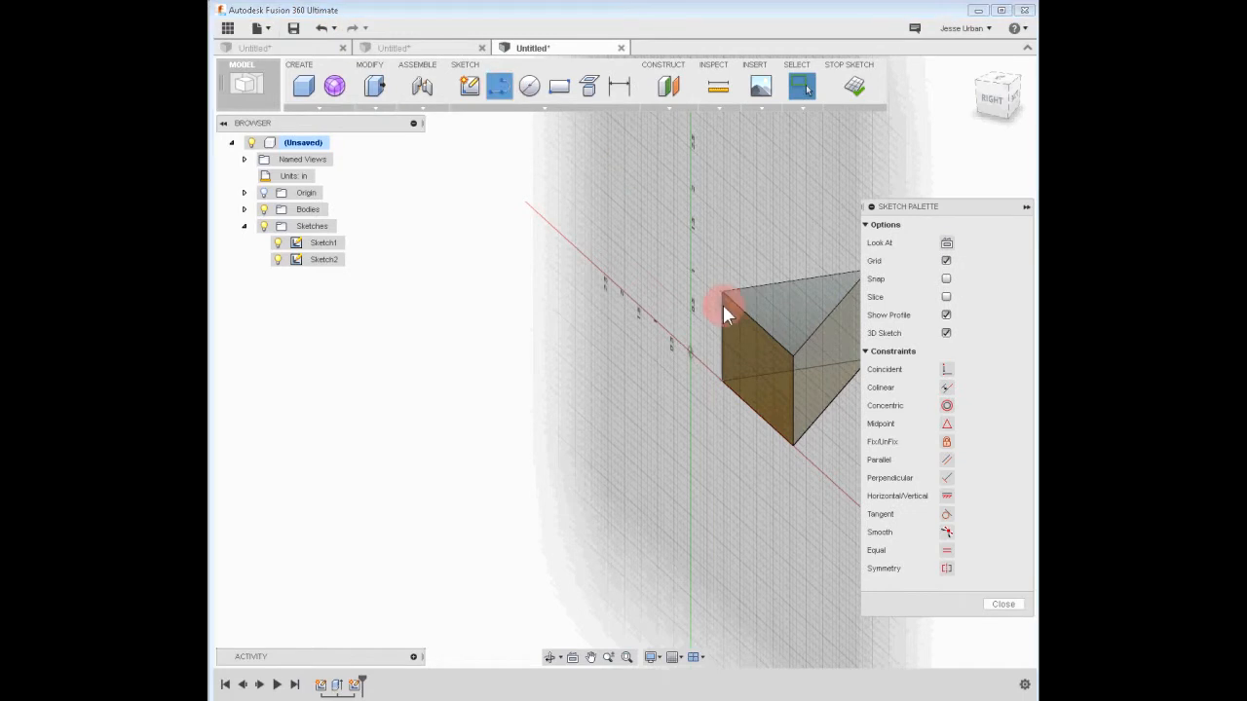
click(945, 243)
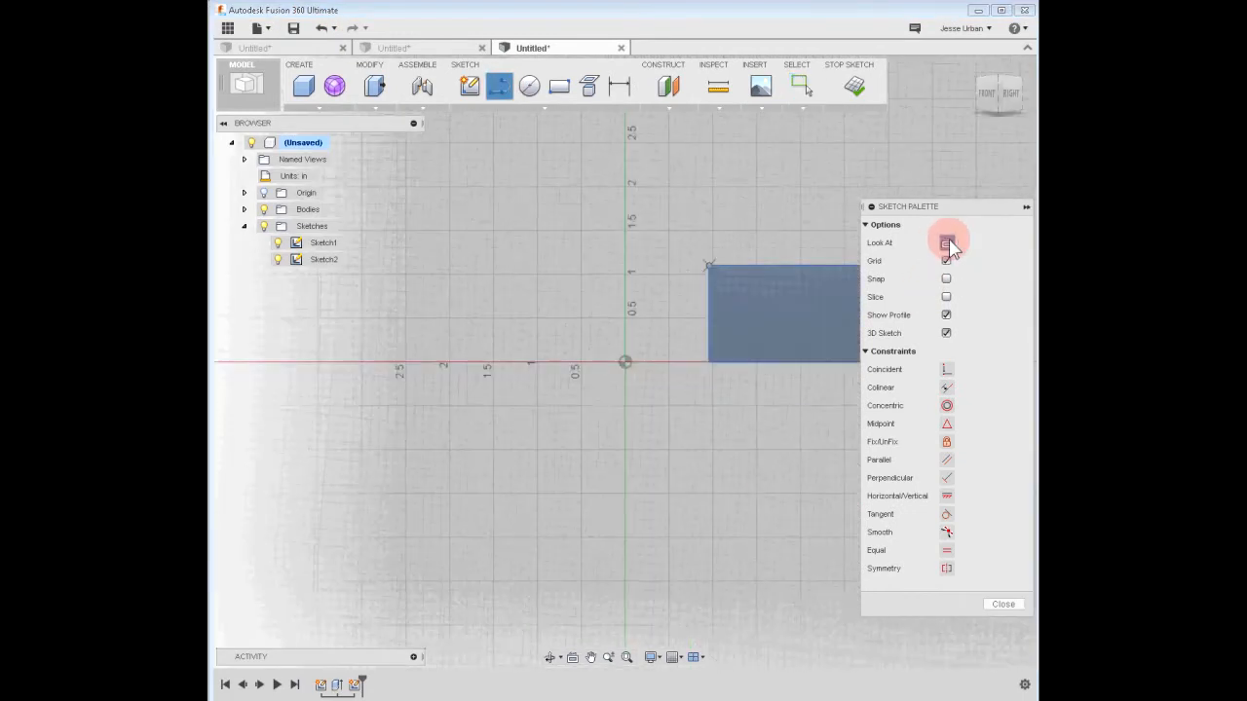
mouse_move(760, 205)
middle_down()
mouse_move(682, 217)
mouse_move(653, 248)
middle_up()
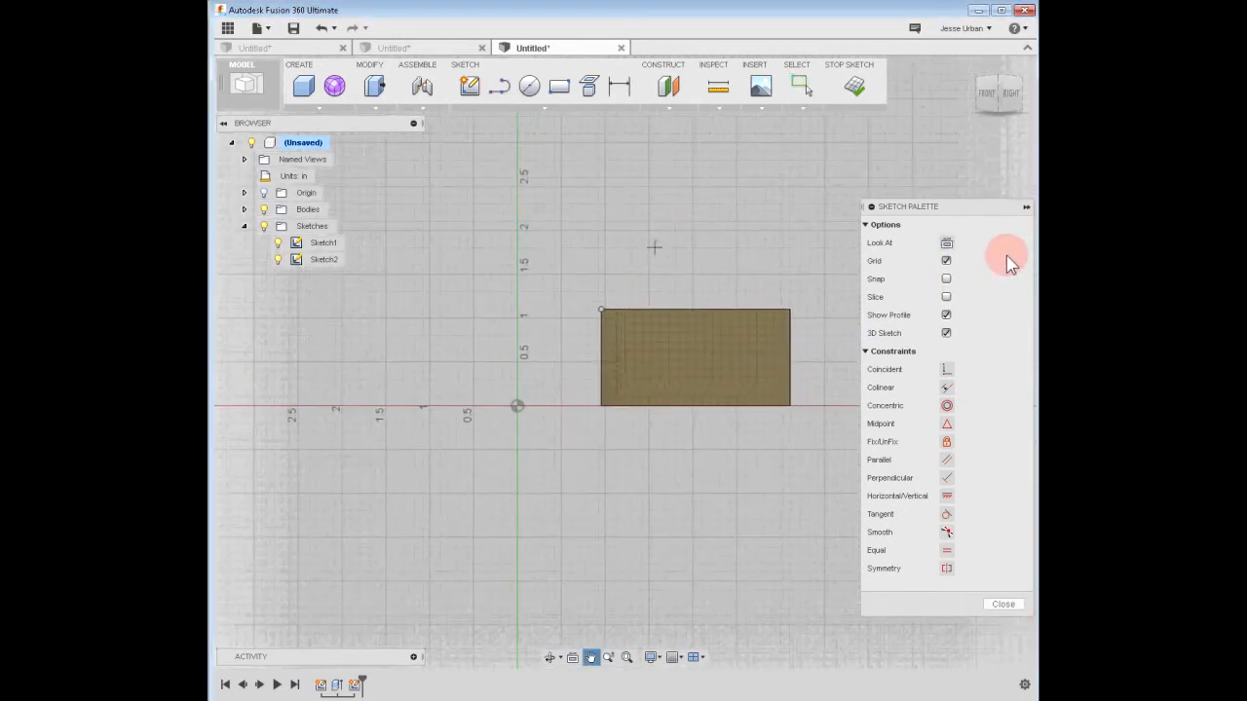
shift+middle_drag(807, 256, 730, 280)
key(l)
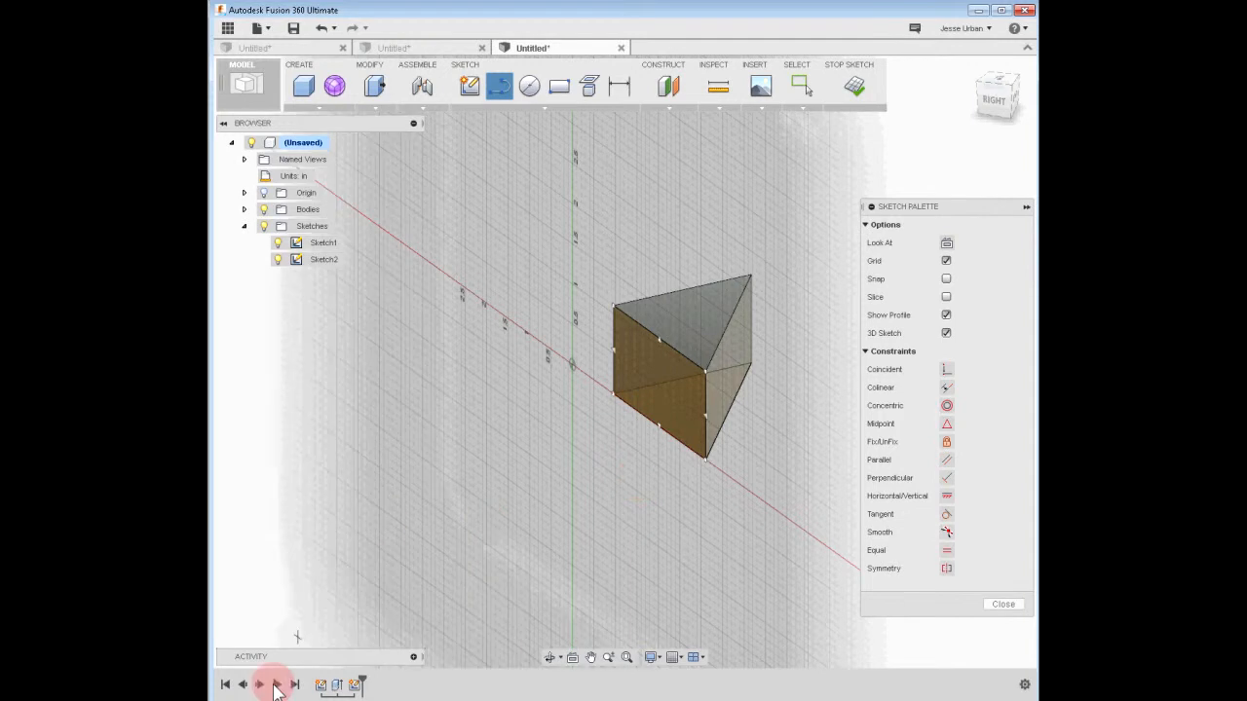
click(572, 659)
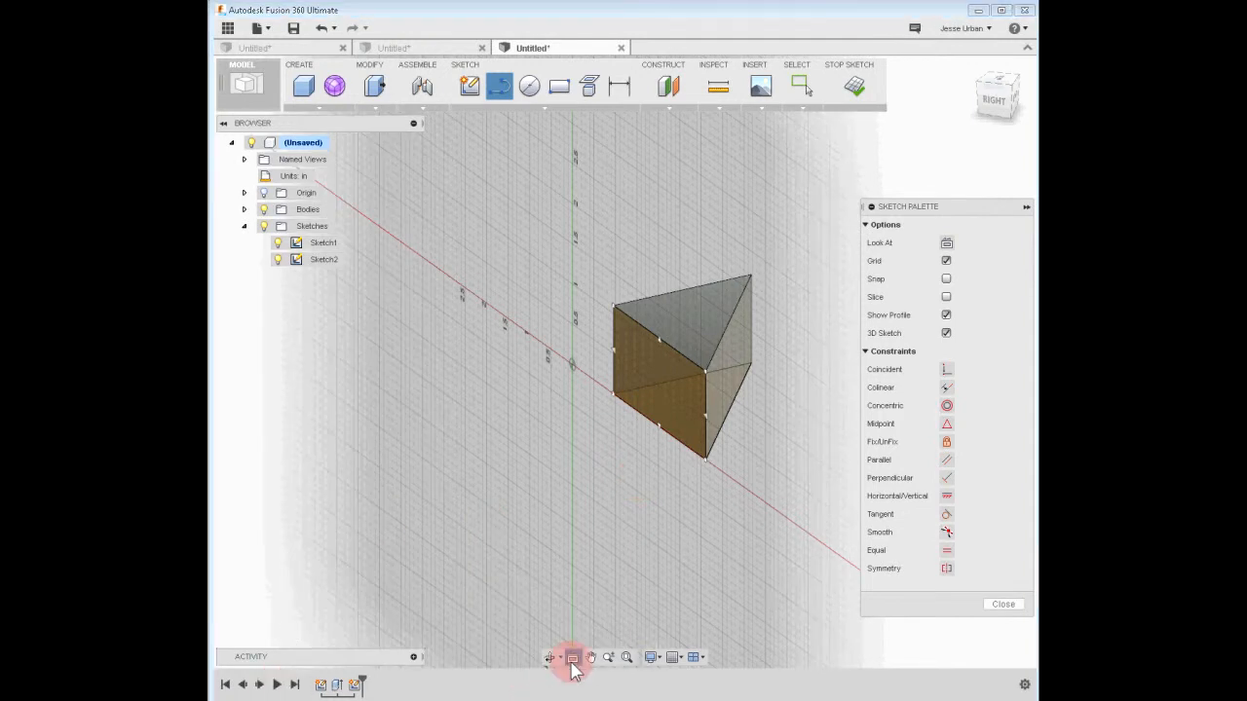
click(675, 394)
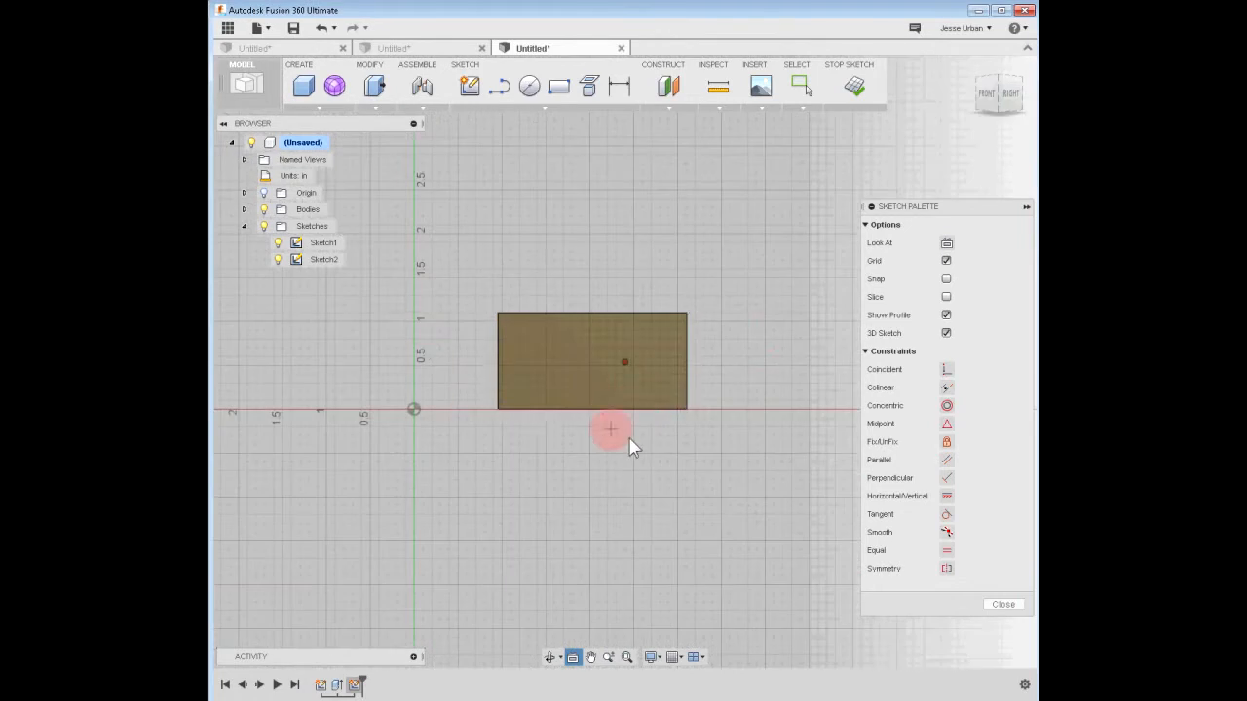
- Draw a diagonal line across the rectangular face from its upper-left corner to its lower-right corner
key(l)
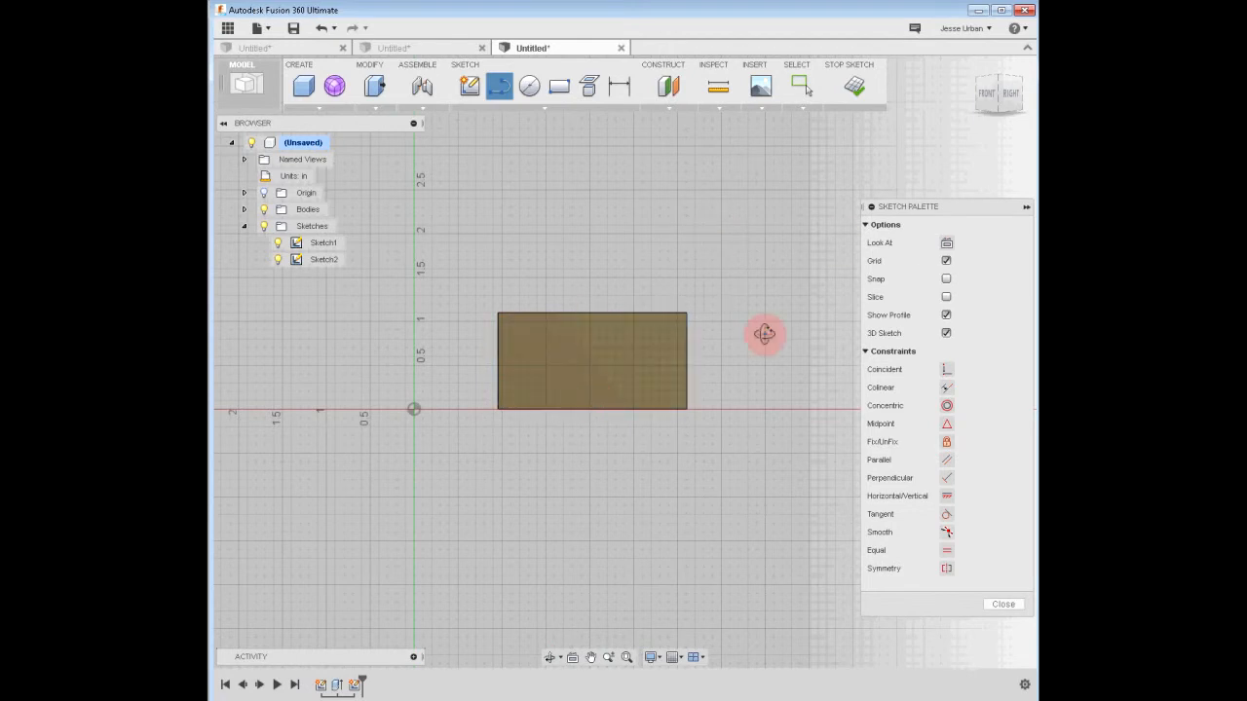
shift+middle_drag(764, 334, 759, 342)
click(946, 242)
click(503, 96)
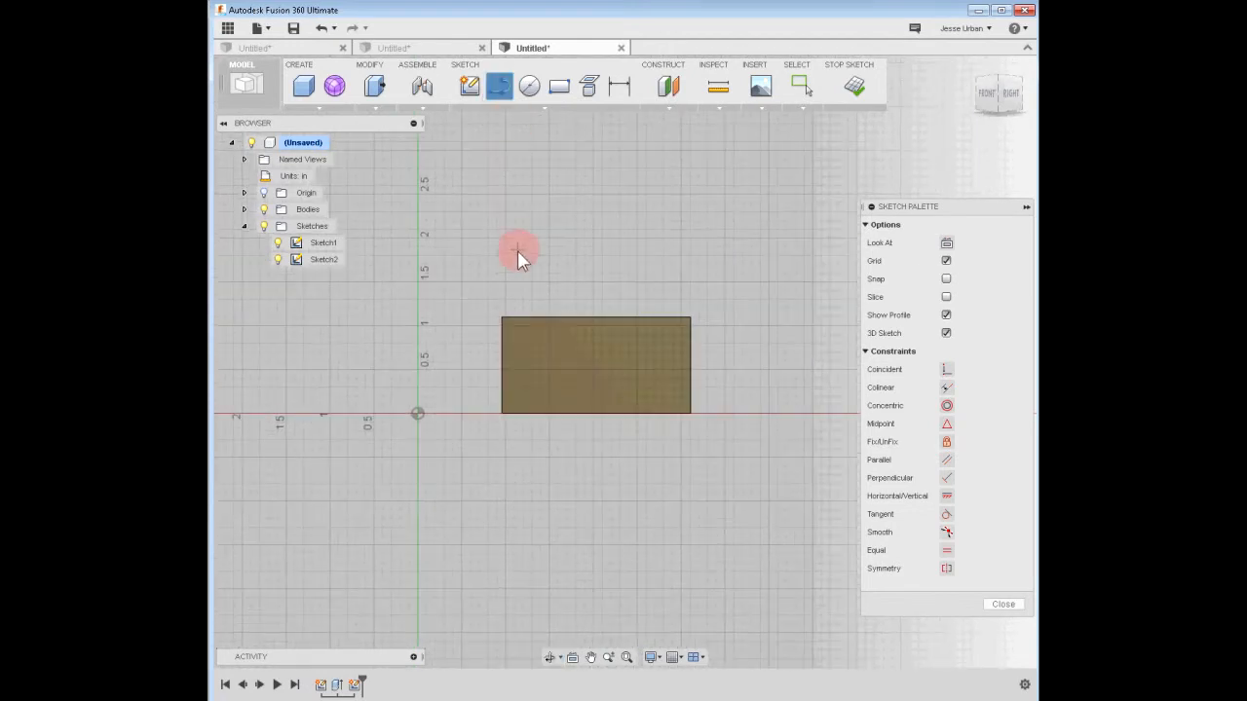
click(503, 319)
click(690, 413)
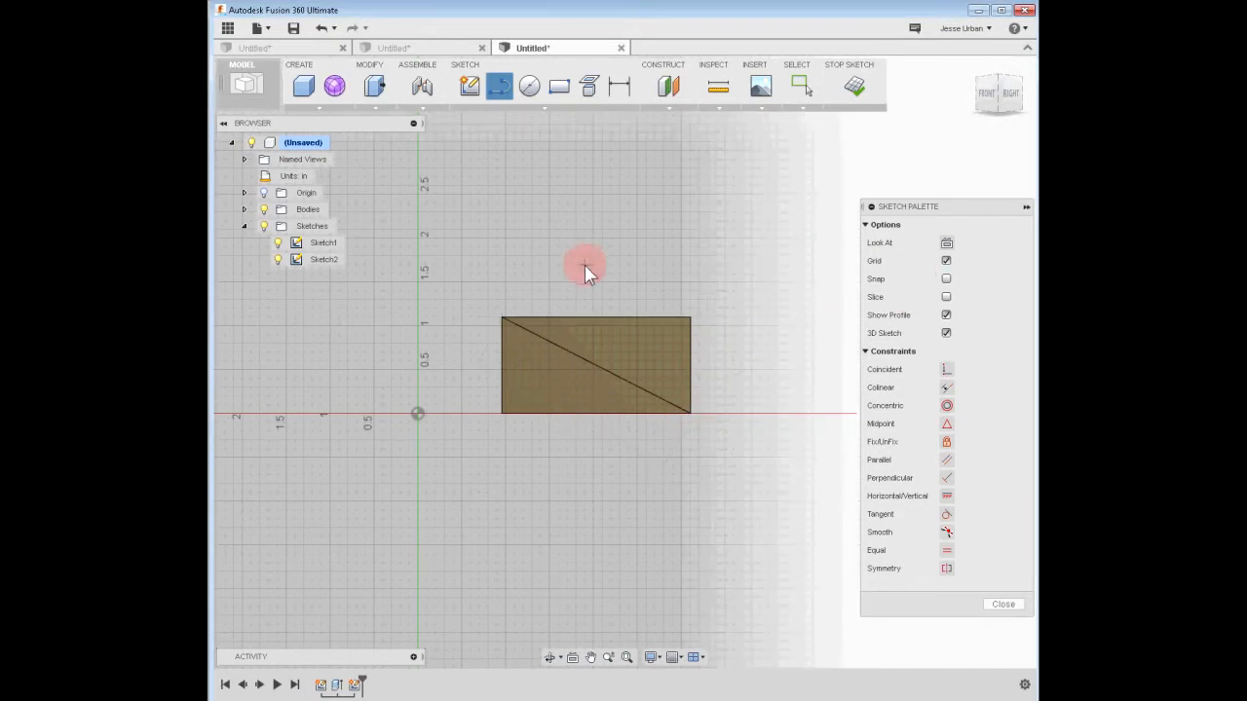
- Place sketch points on the diagonal line, one at its midpoint and one closer to its lower-right end
click(514, 107)
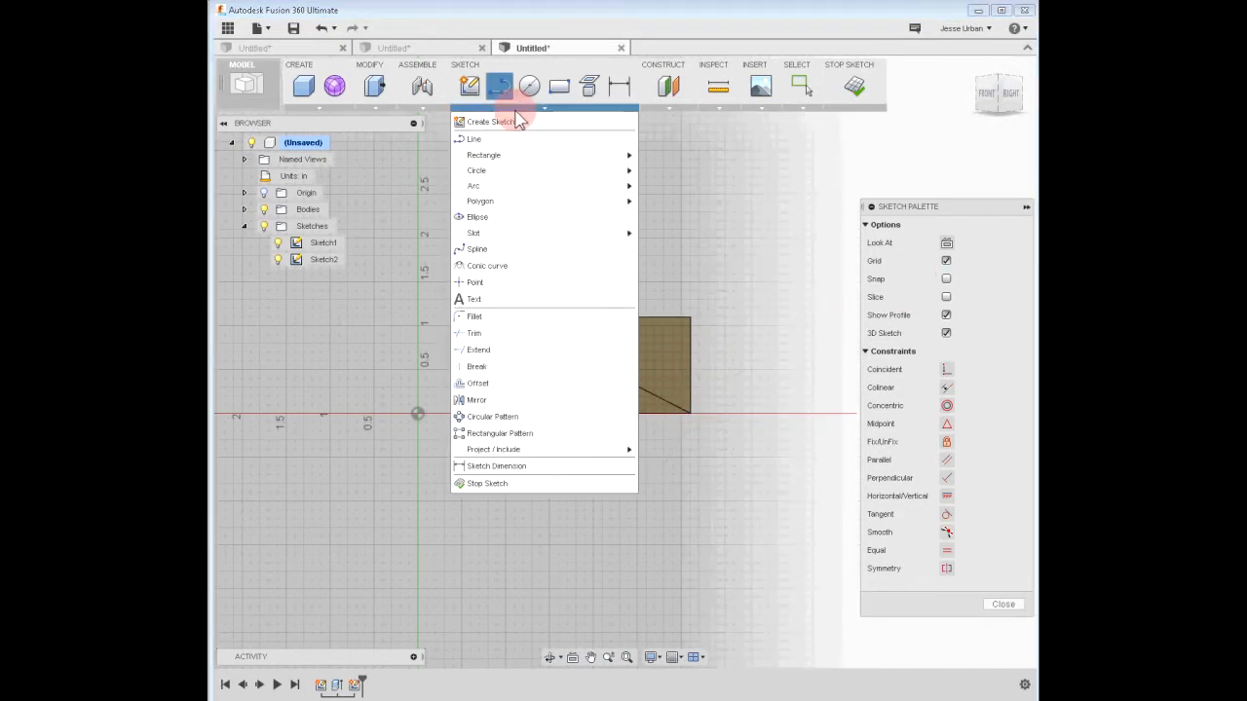
click(531, 283)
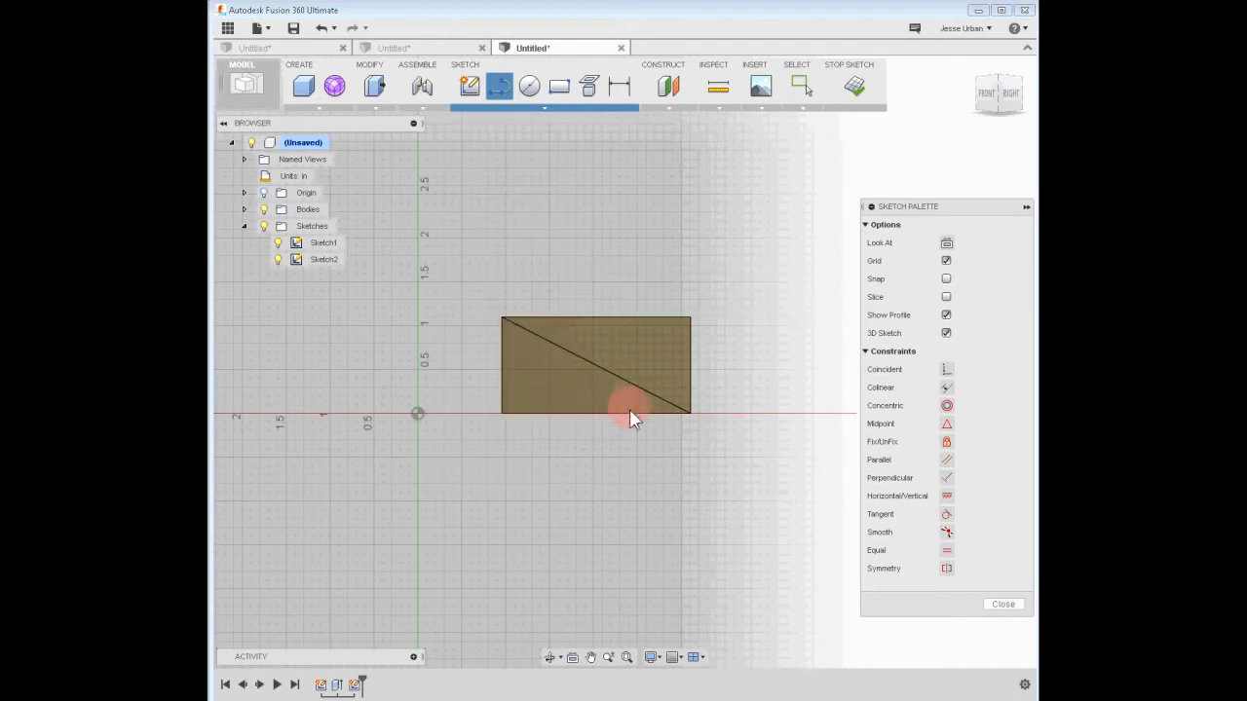
click(627, 383)
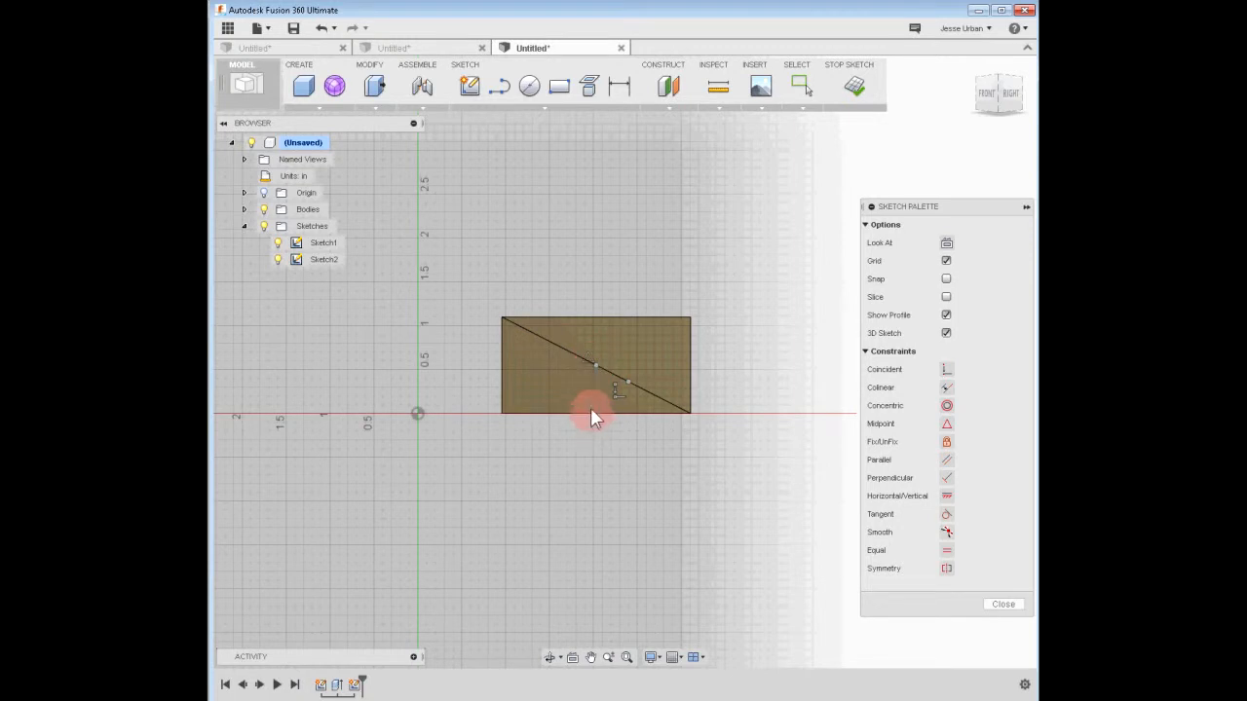
- Convert the diagonal line to construction geometry and finish the sketch
click(801, 86)
click(627, 386)
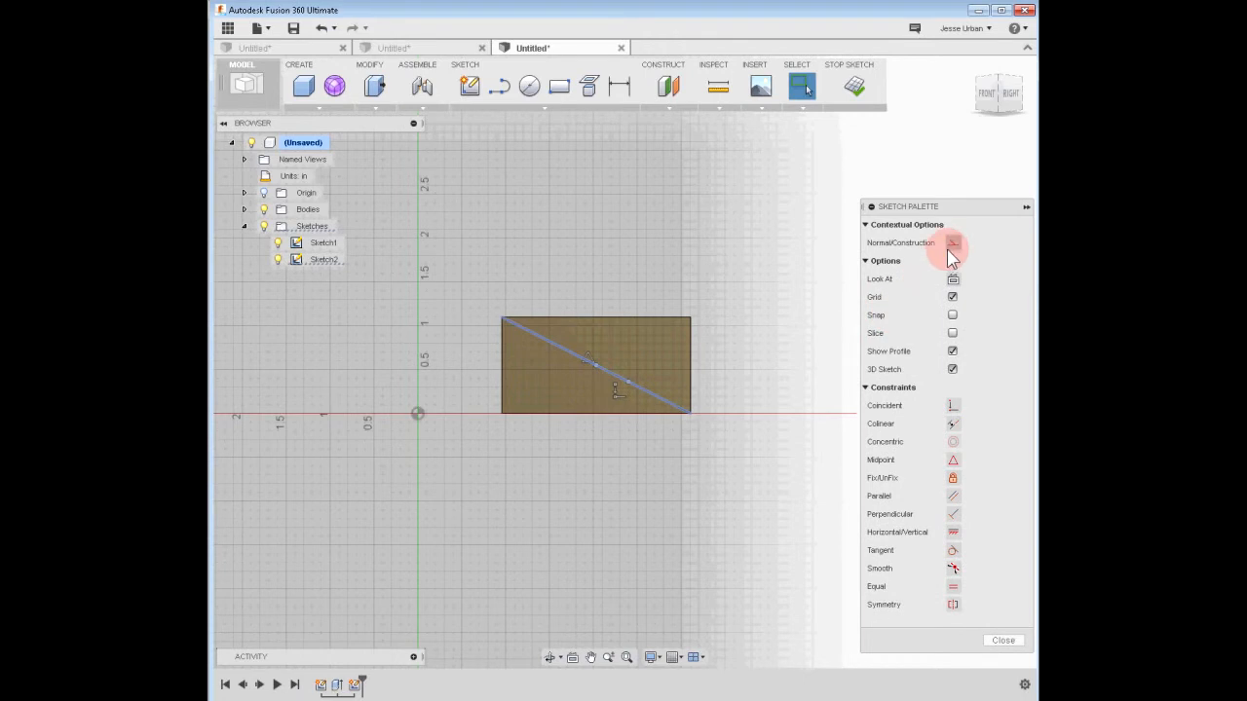
click(951, 245)
click(854, 85)
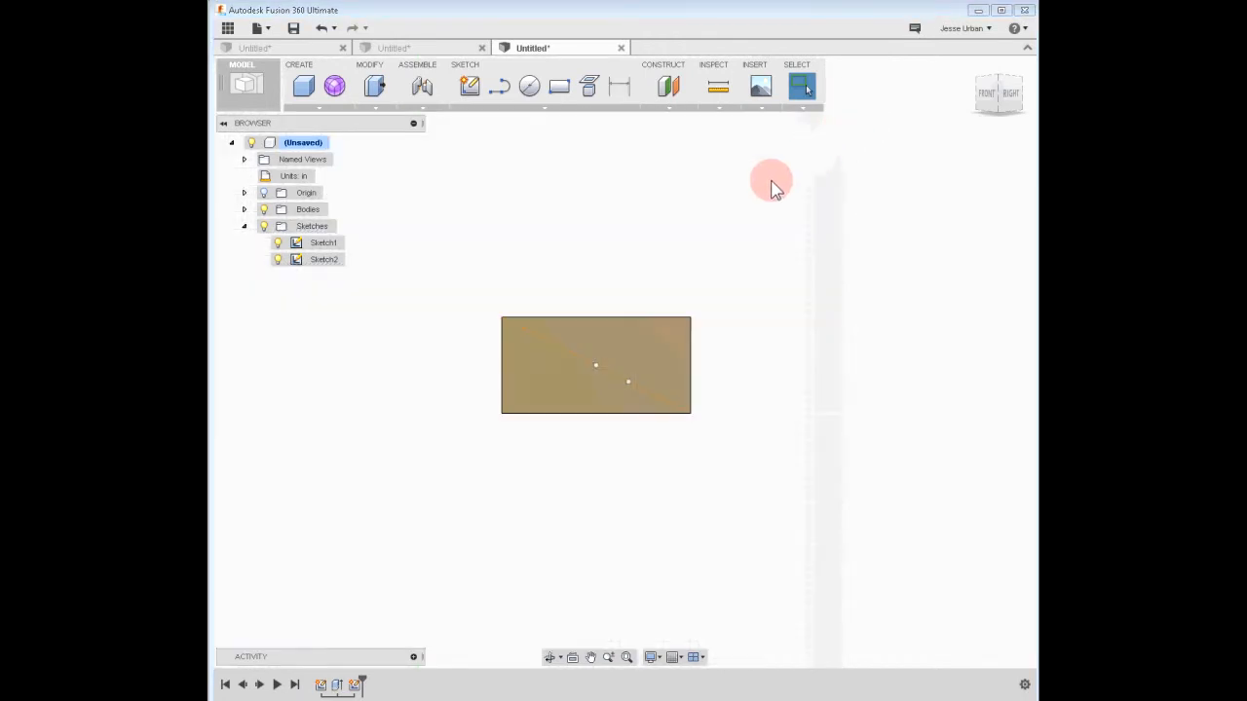
- Edit Sketch2, draw a circle about 0.4 in in diameter centred on the point nearer the diagonal's lower-right end, and finish the sketch
shift+middle_drag(765, 289, 710, 303)
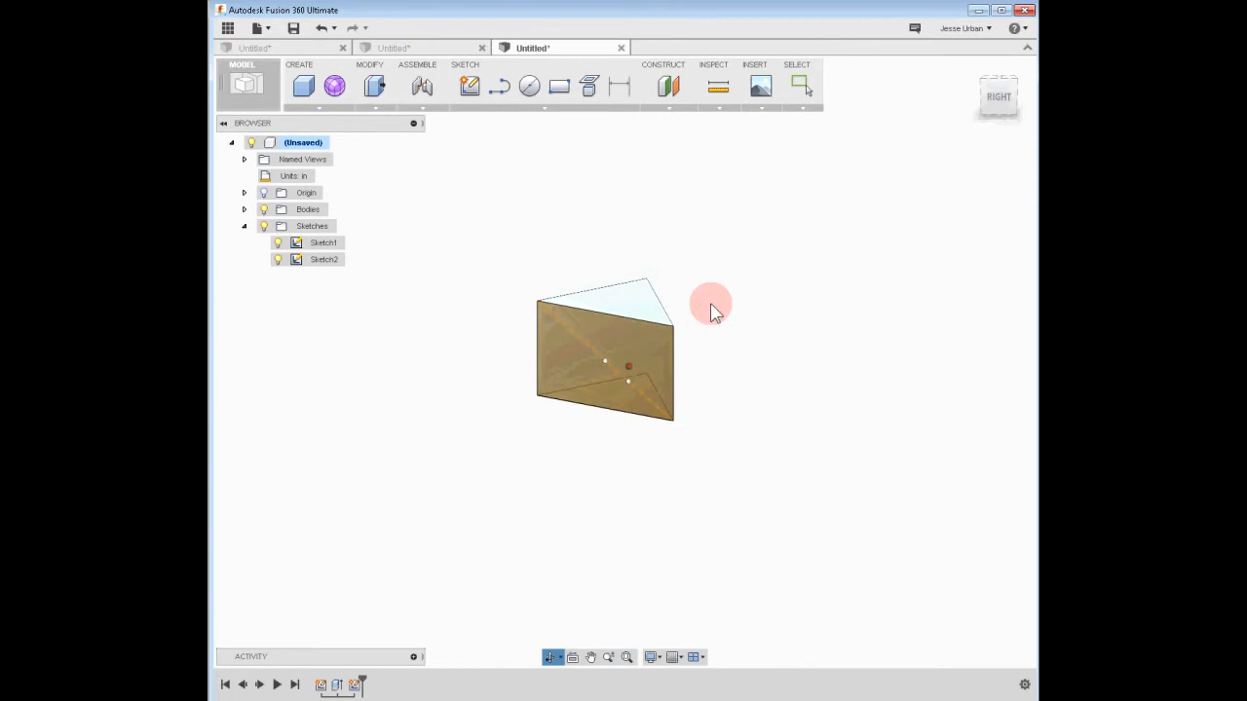
click(325, 261)
right_click(325, 268)
click(373, 297)
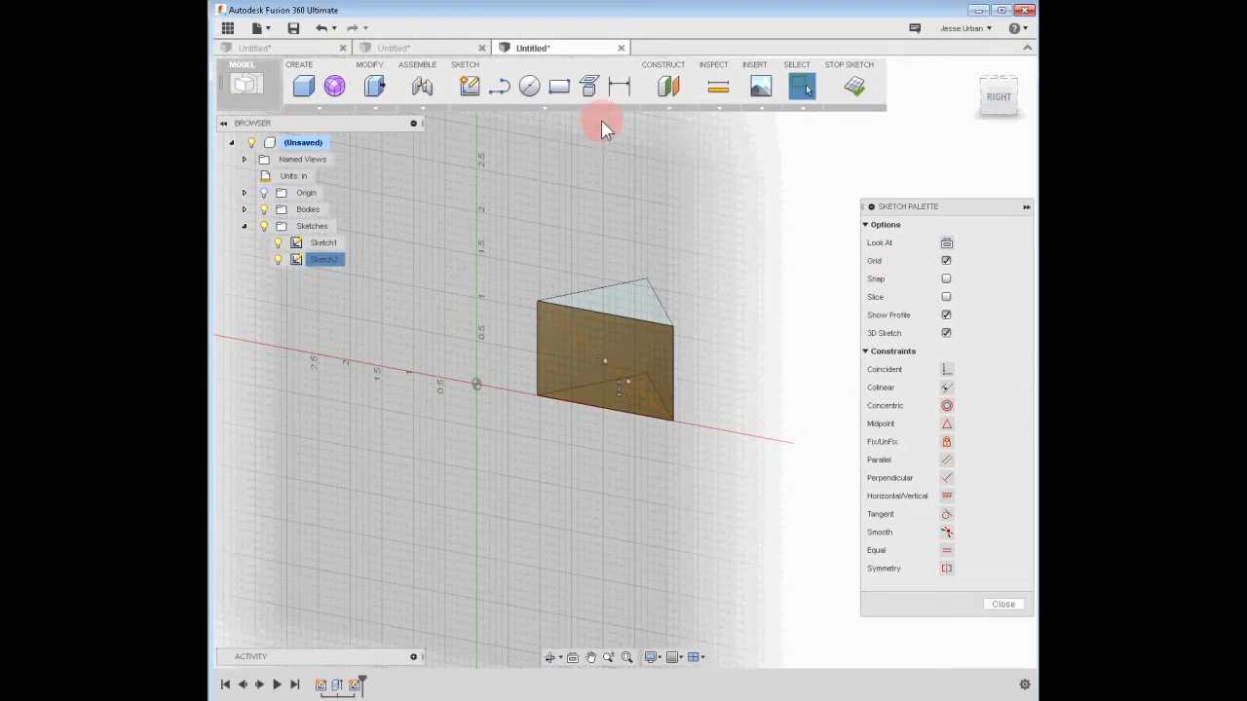
click(529, 86)
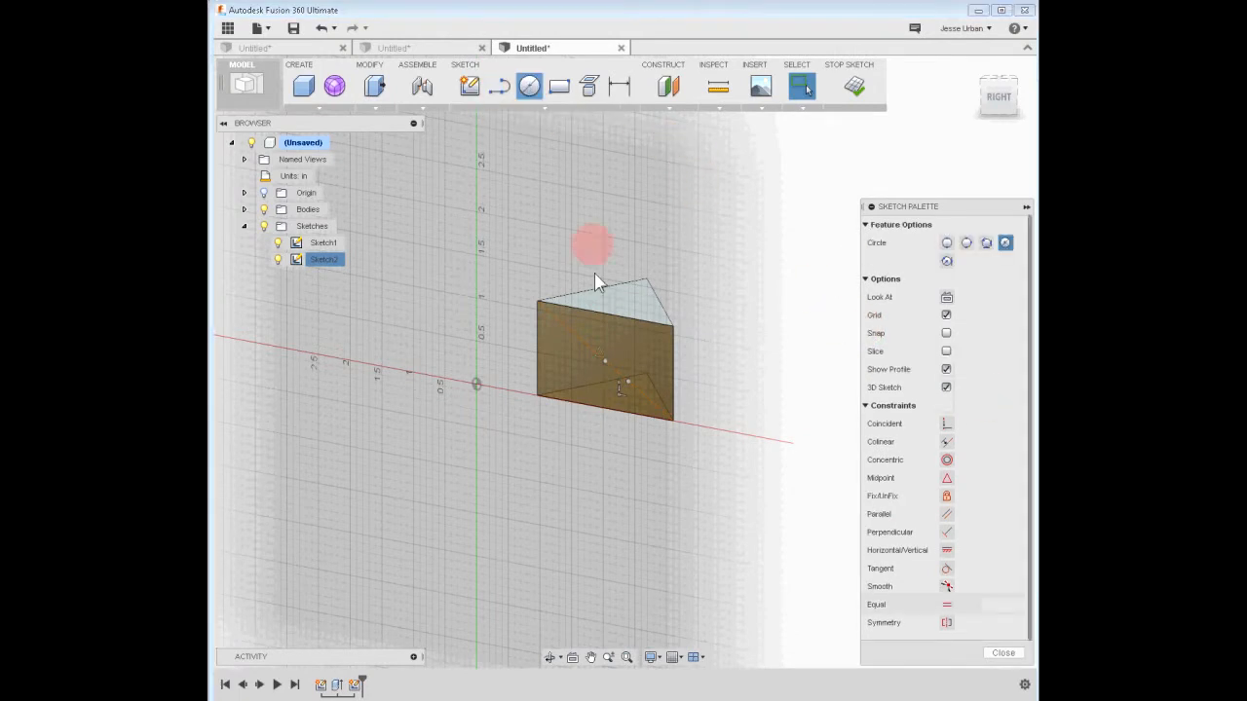
click(628, 380)
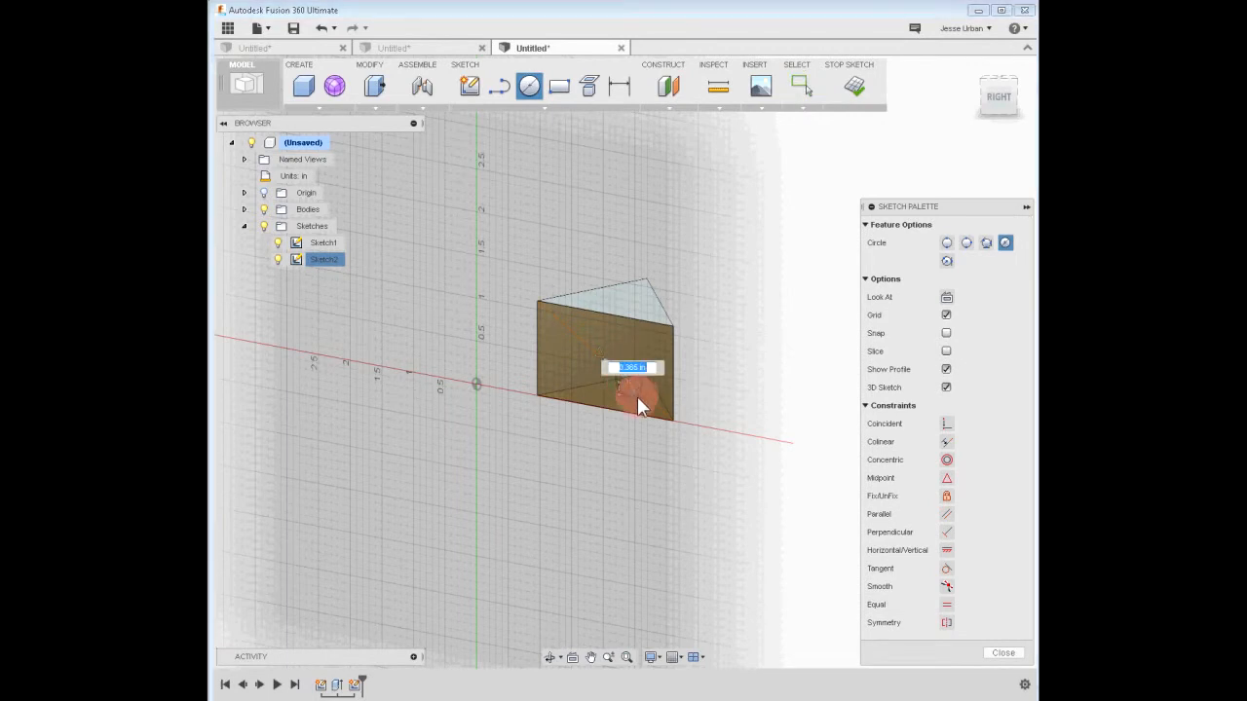
click(637, 396)
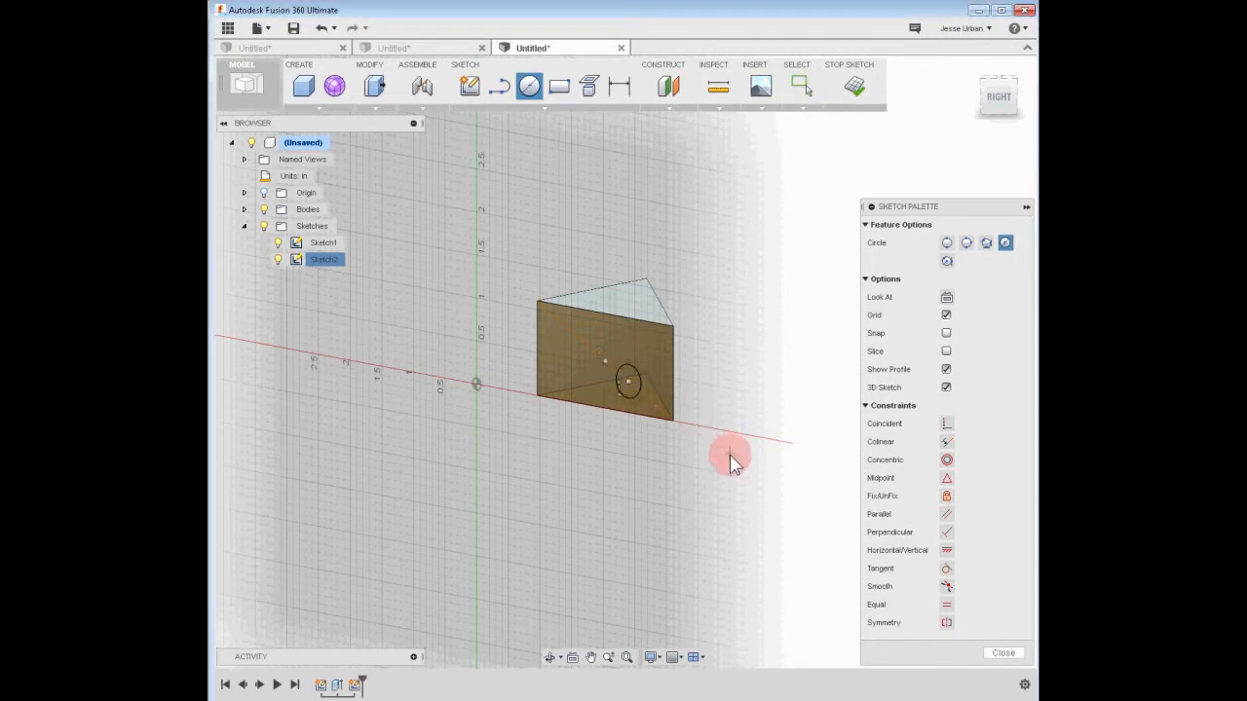
click(854, 86)
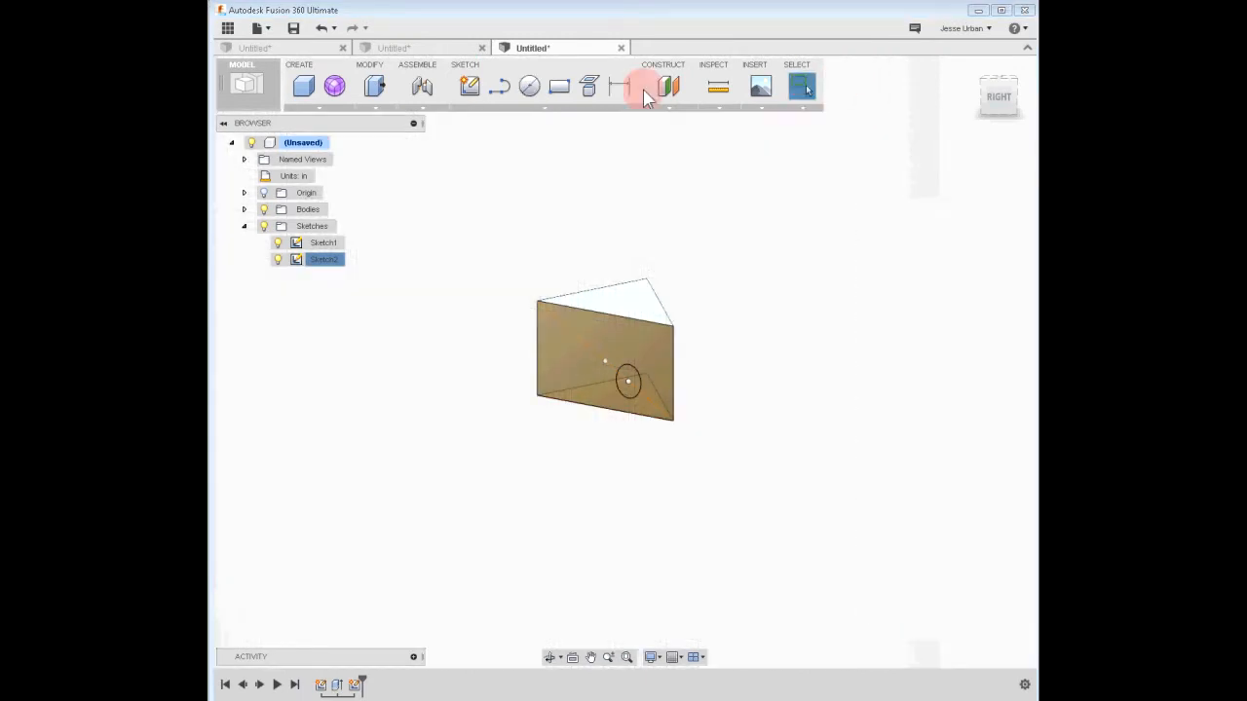
- Extrude the circle outward from the prism's side face to form a long cylindrical pin
click(324, 108)
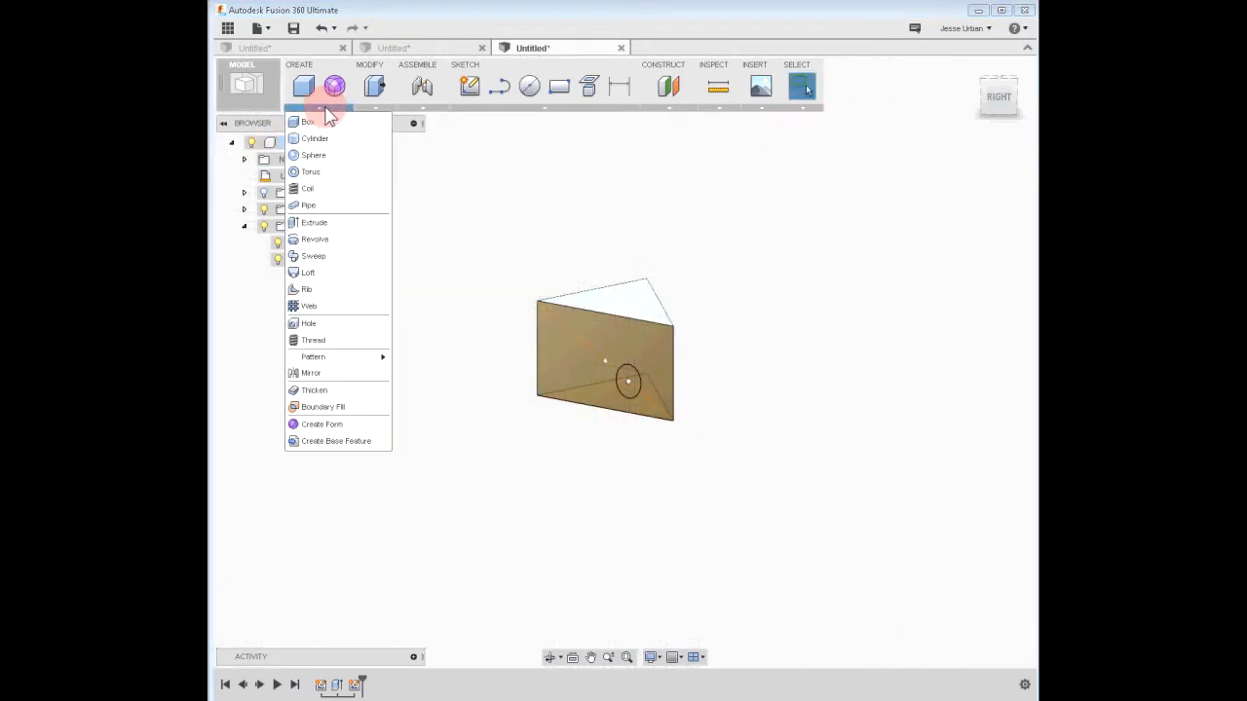
click(349, 222)
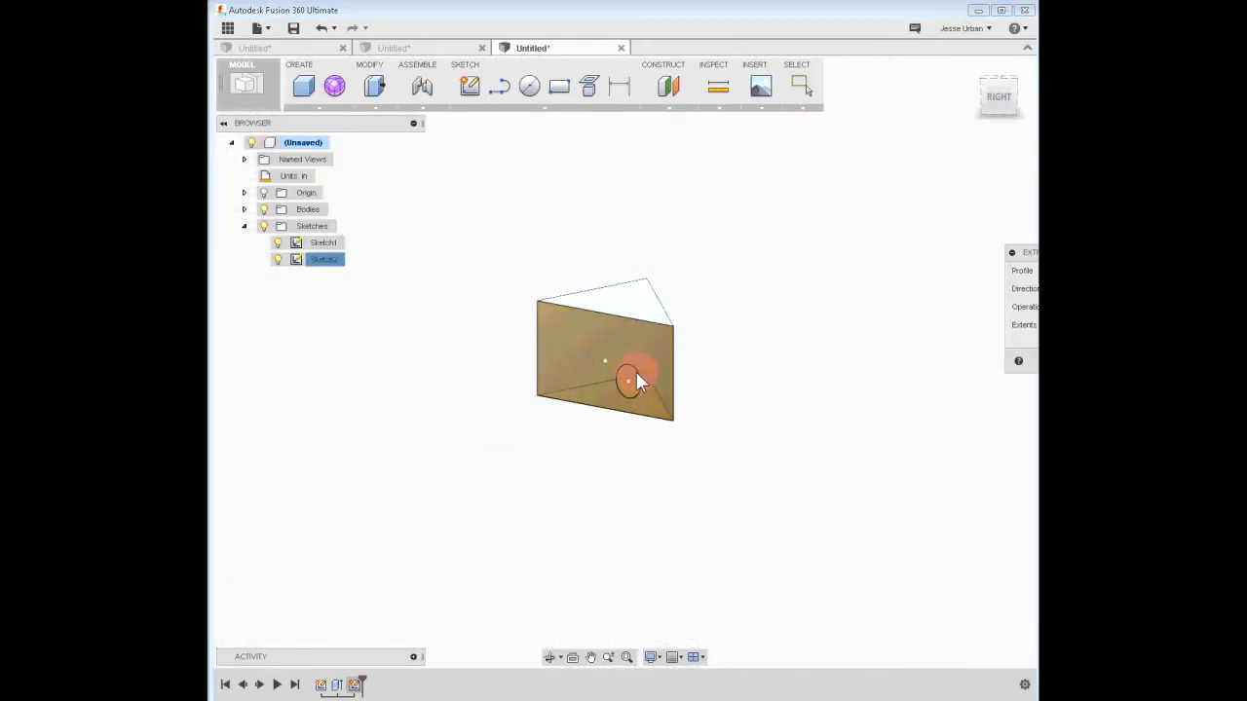
click(636, 373)
drag(617, 376, 547, 397)
key(Return)
shift+middle_drag(806, 350, 678, 448)
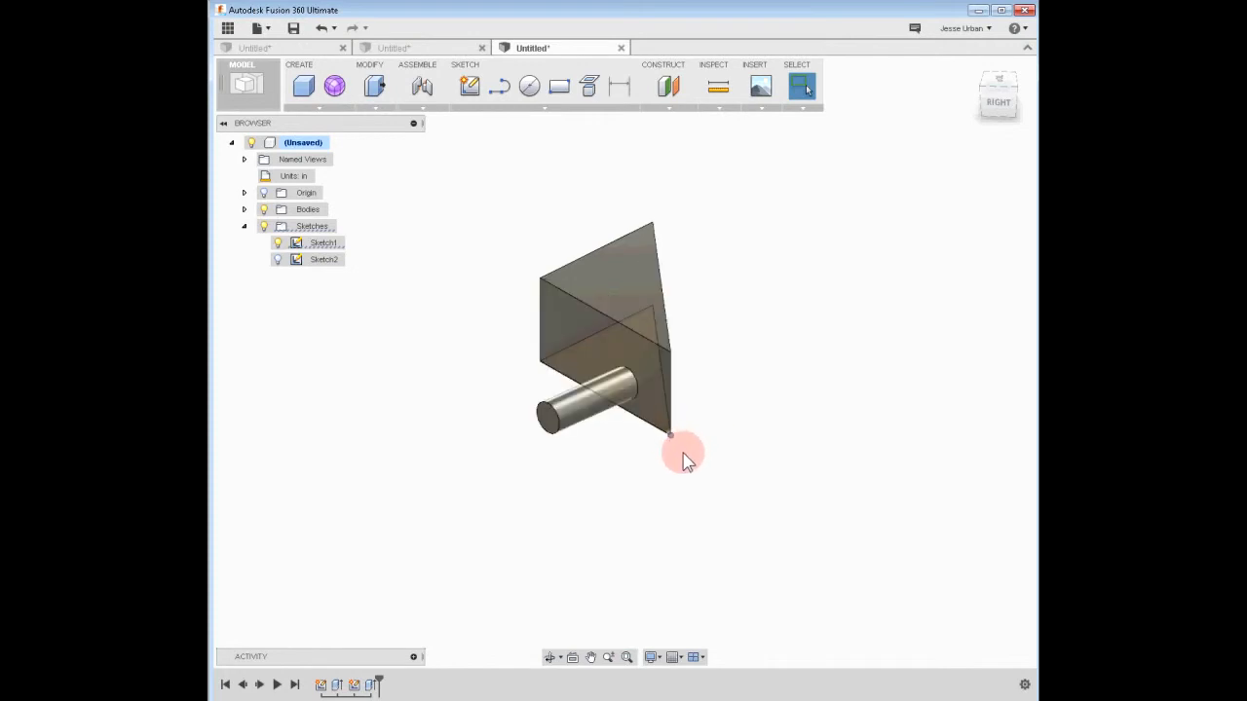
- Add a 0.80 in aligned dimension in Sketch2 between the circle's centre and the face's lower-right corner, and finish the sketch
click(315, 260)
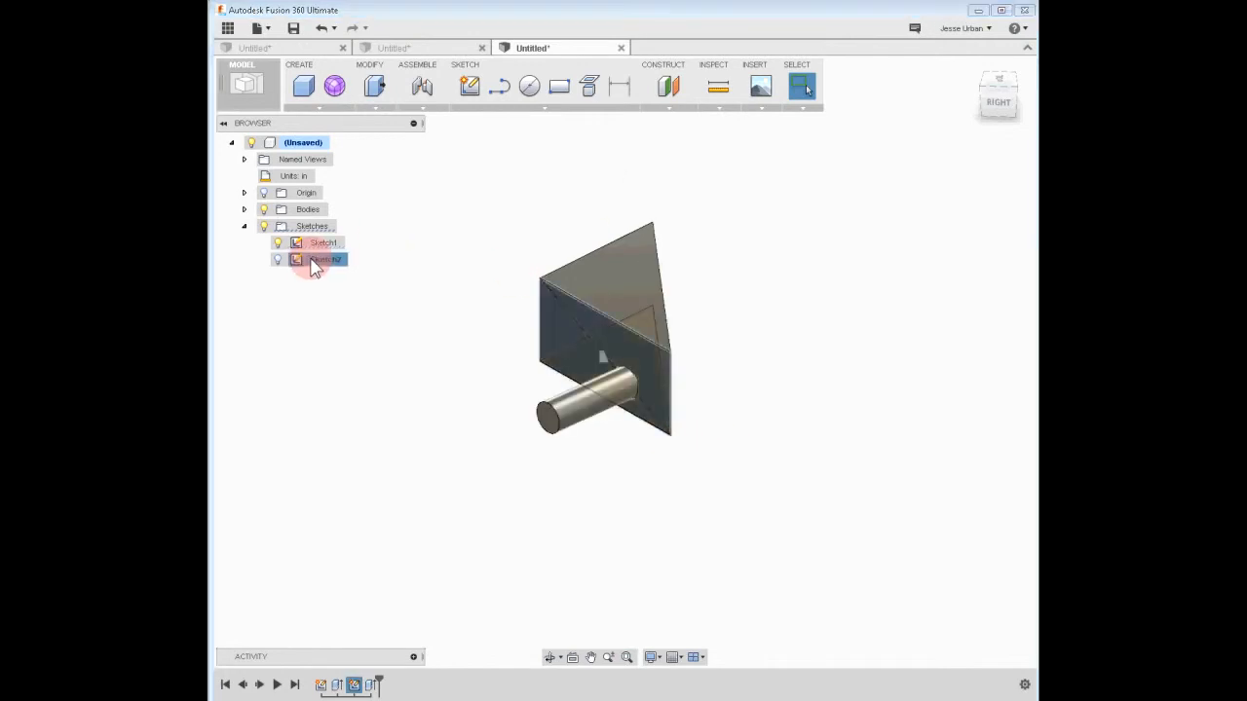
right_click(316, 265)
click(370, 298)
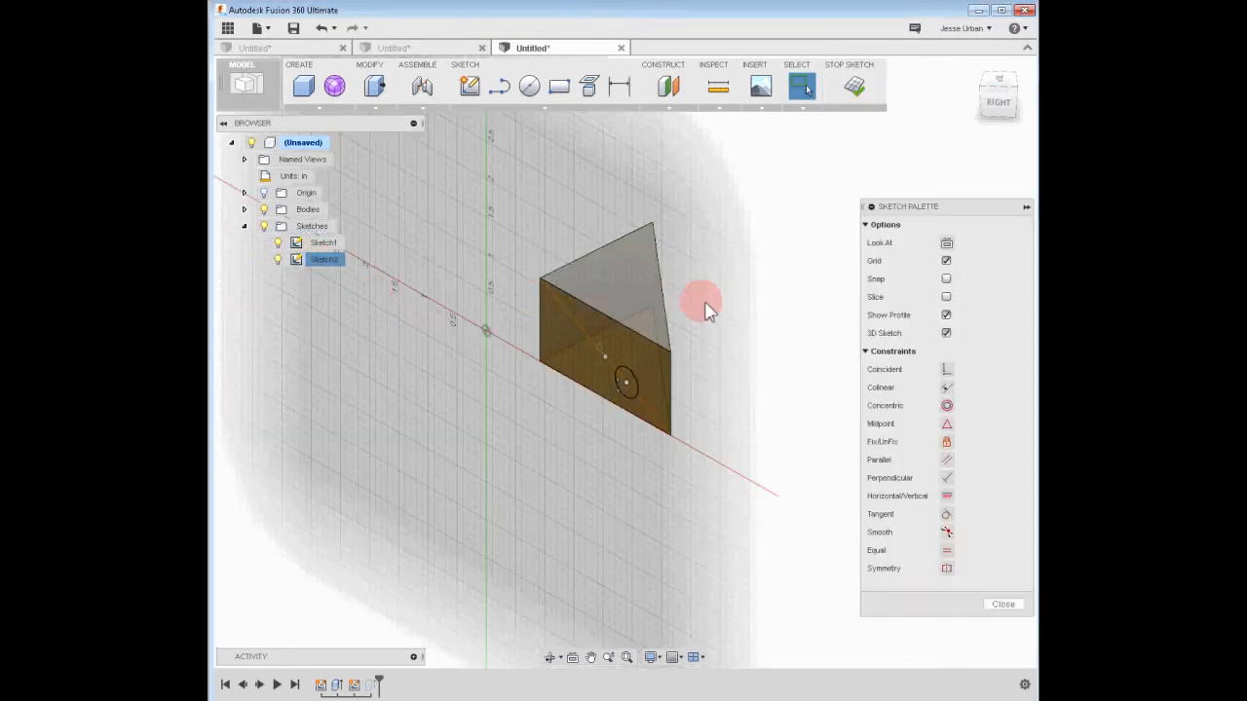
click(618, 85)
click(629, 387)
click(663, 427)
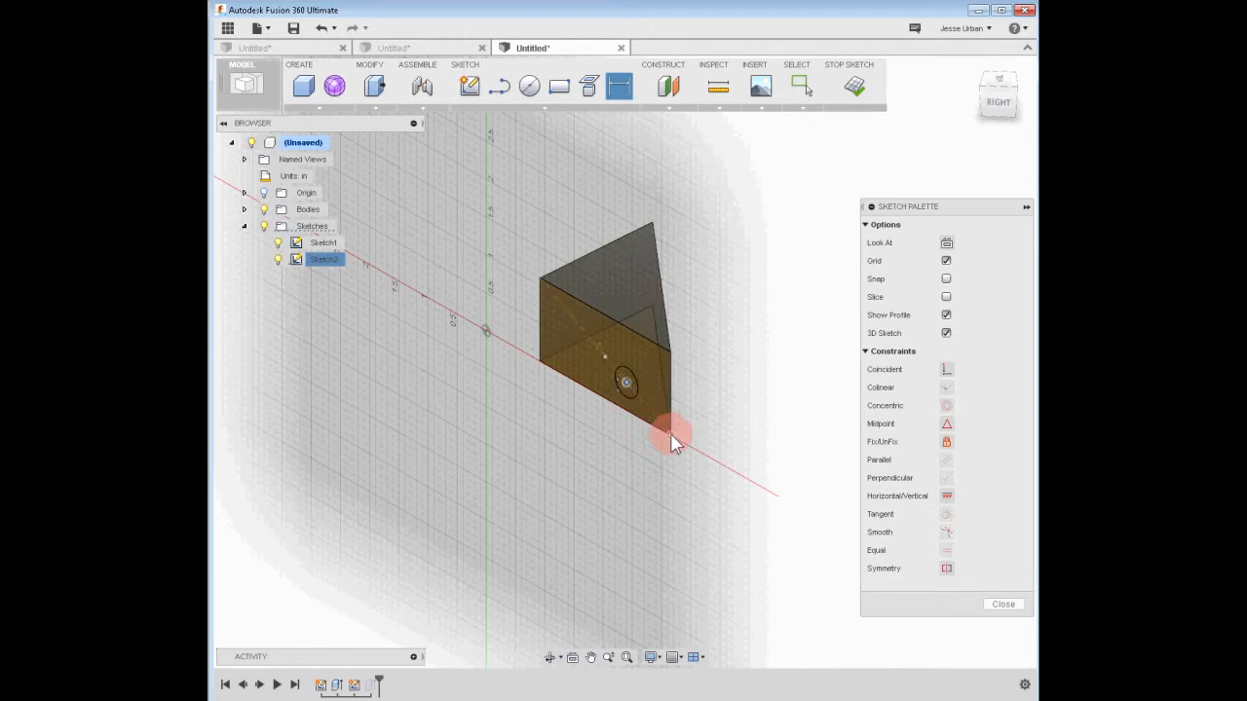
click(639, 433)
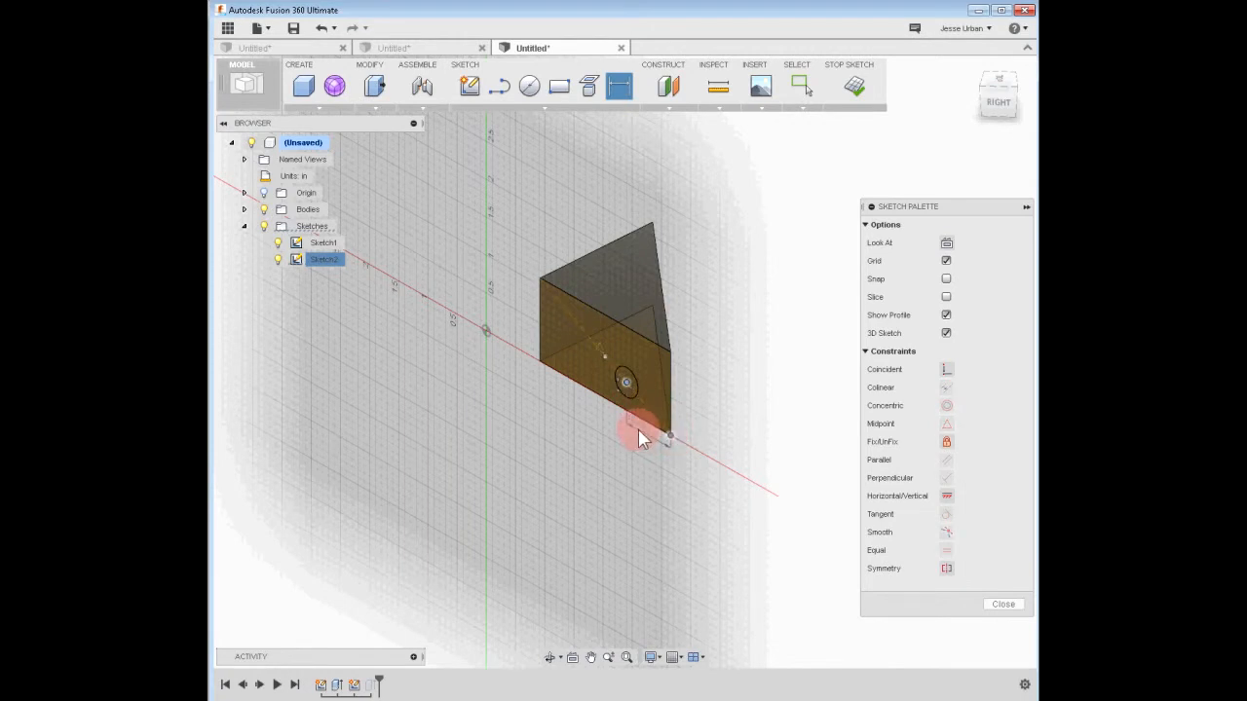
right_click(639, 437)
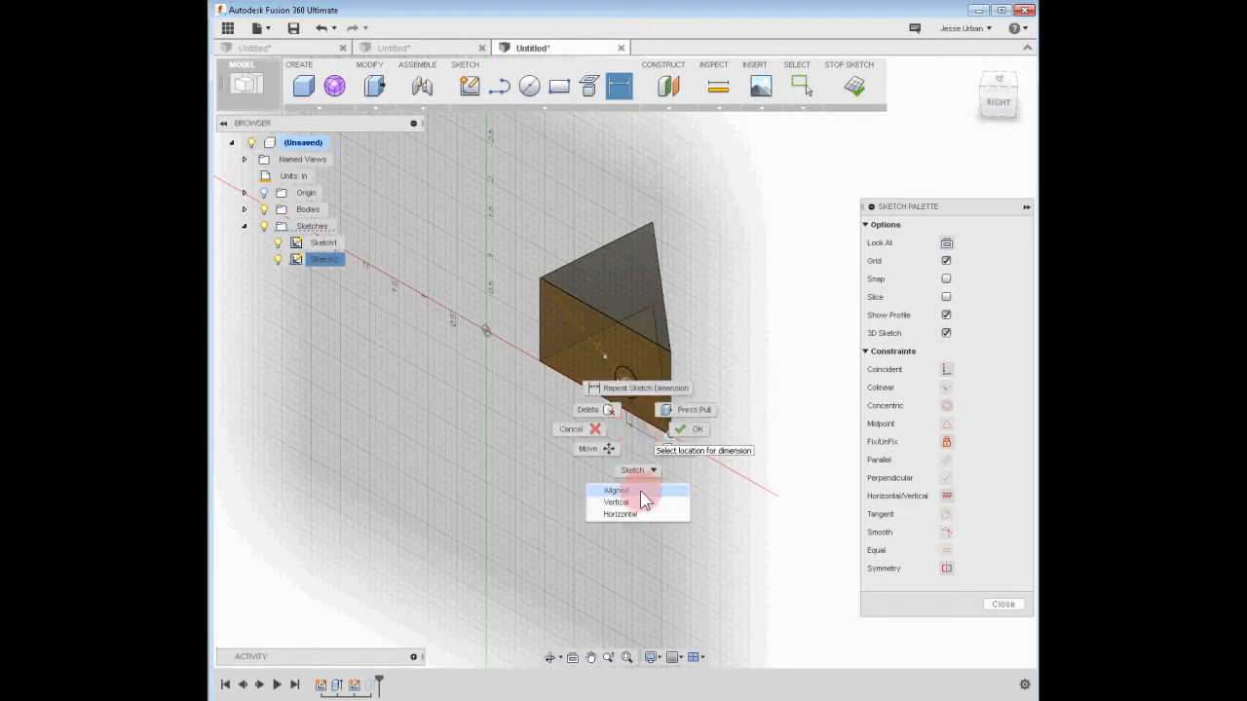
click(640, 491)
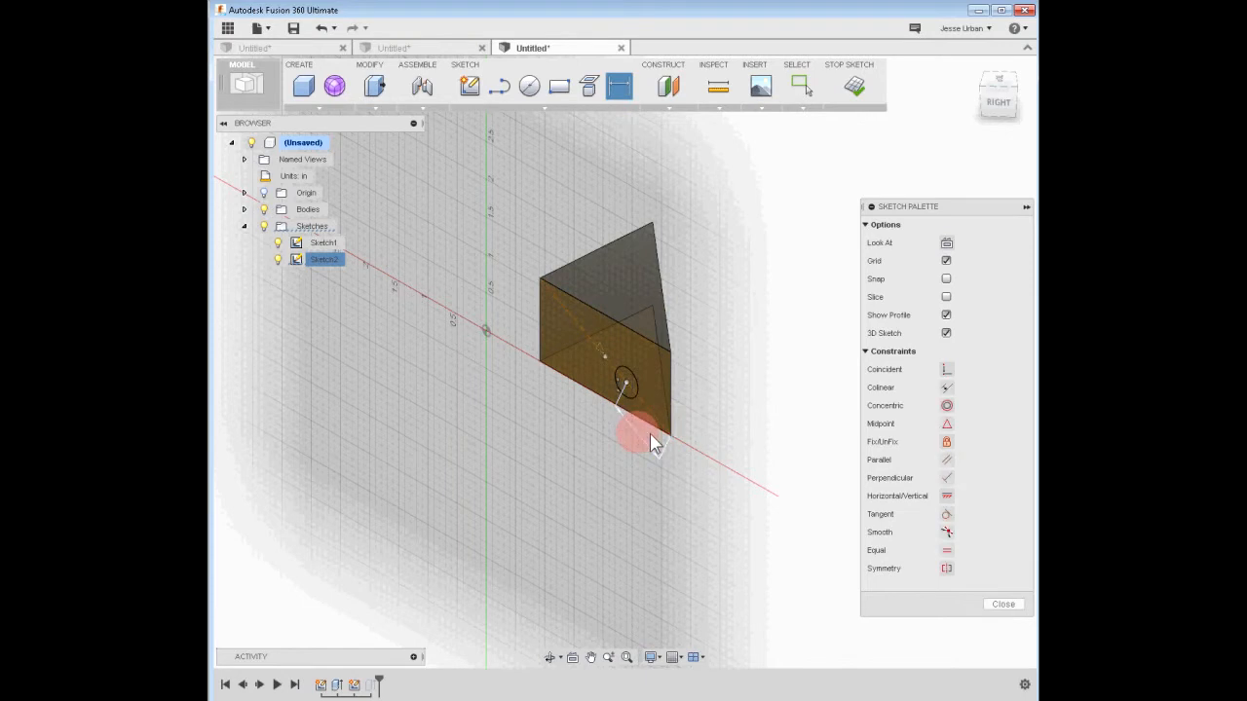
click(640, 437)
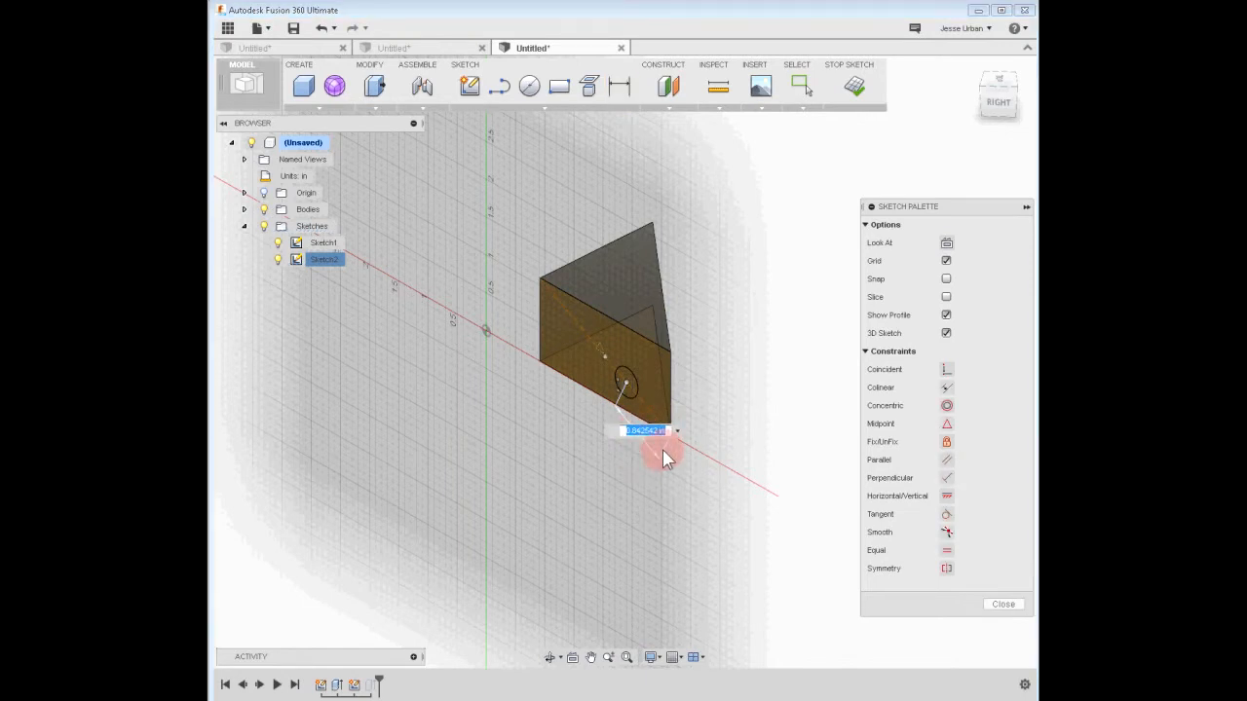
key(Return)
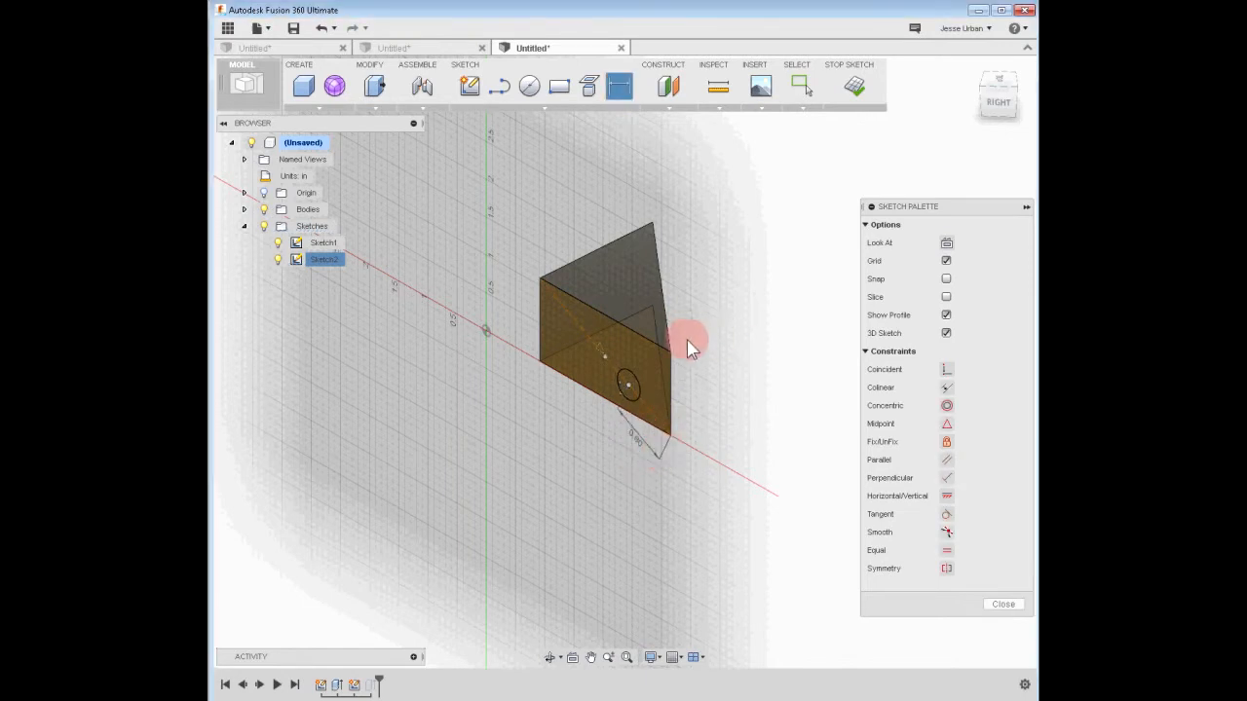
click(852, 87)
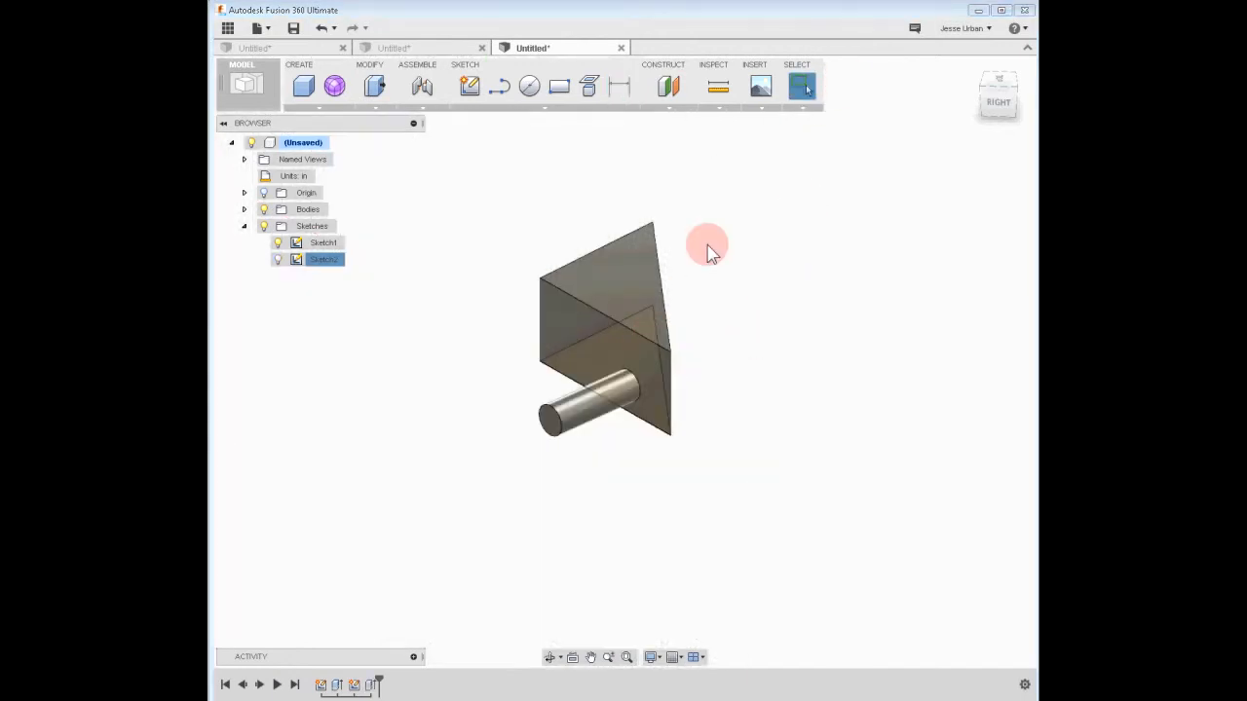
- Make Sketch2 visible and turn on the display of its dimension on the model
shift+middle_drag(672, 440, 629, 446)
click(629, 446)
shift+middle_drag(572, 481, 643, 469)
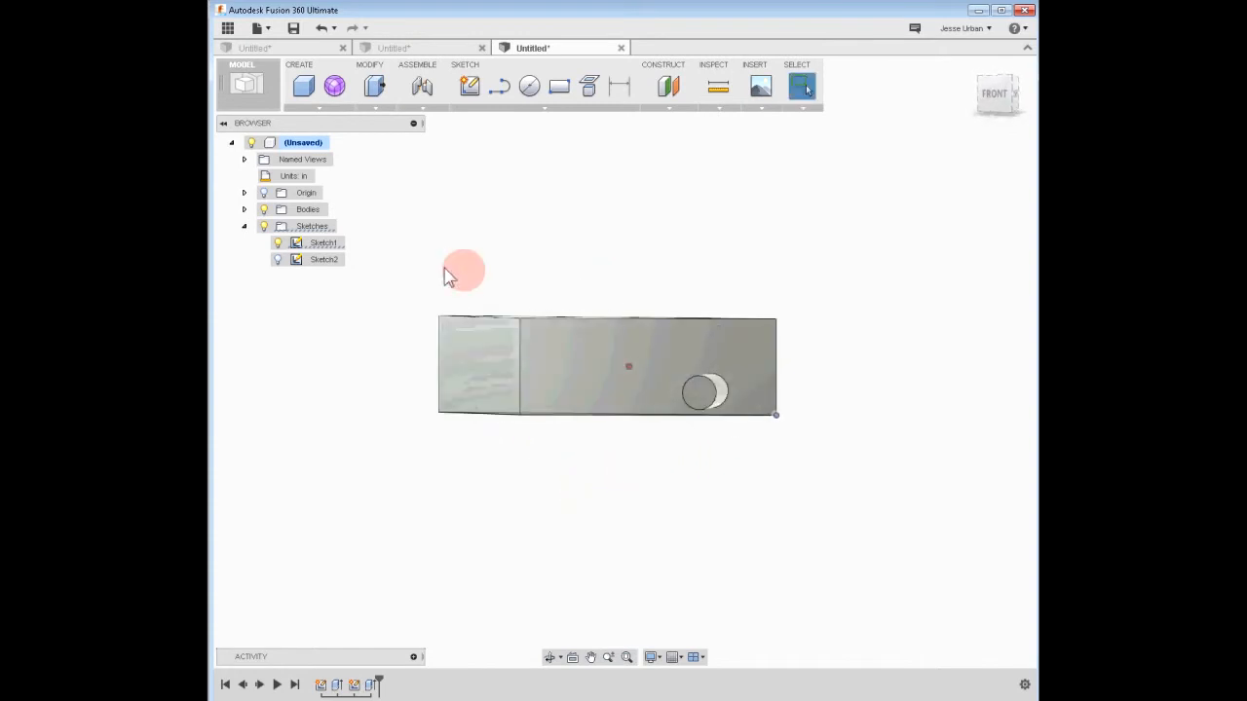
click(322, 262)
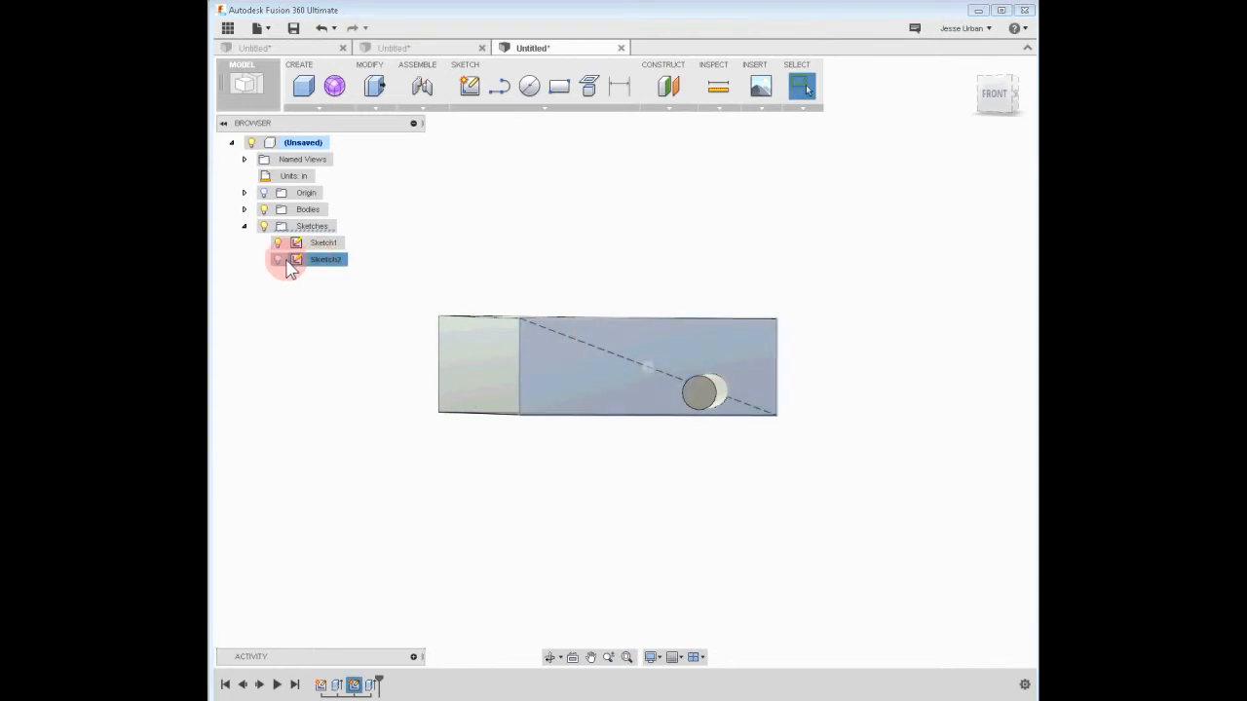
right_click(328, 262)
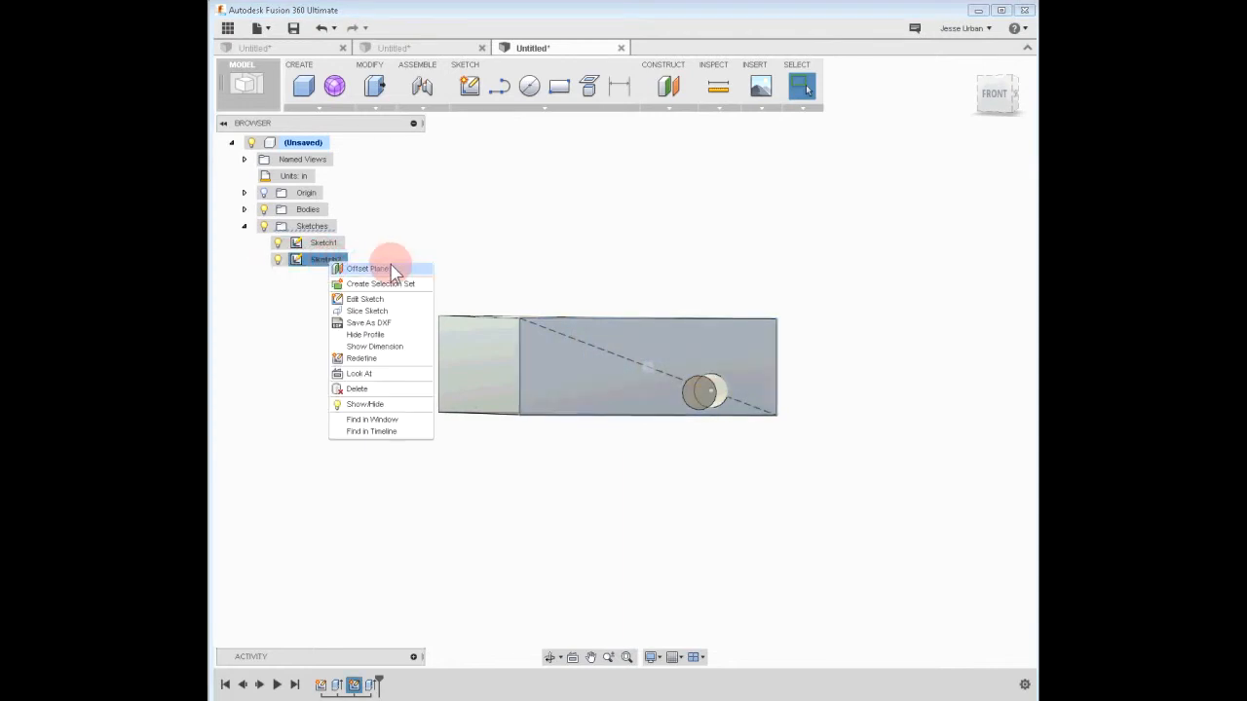
click(414, 348)
shift+middle_drag(635, 419, 567, 484)
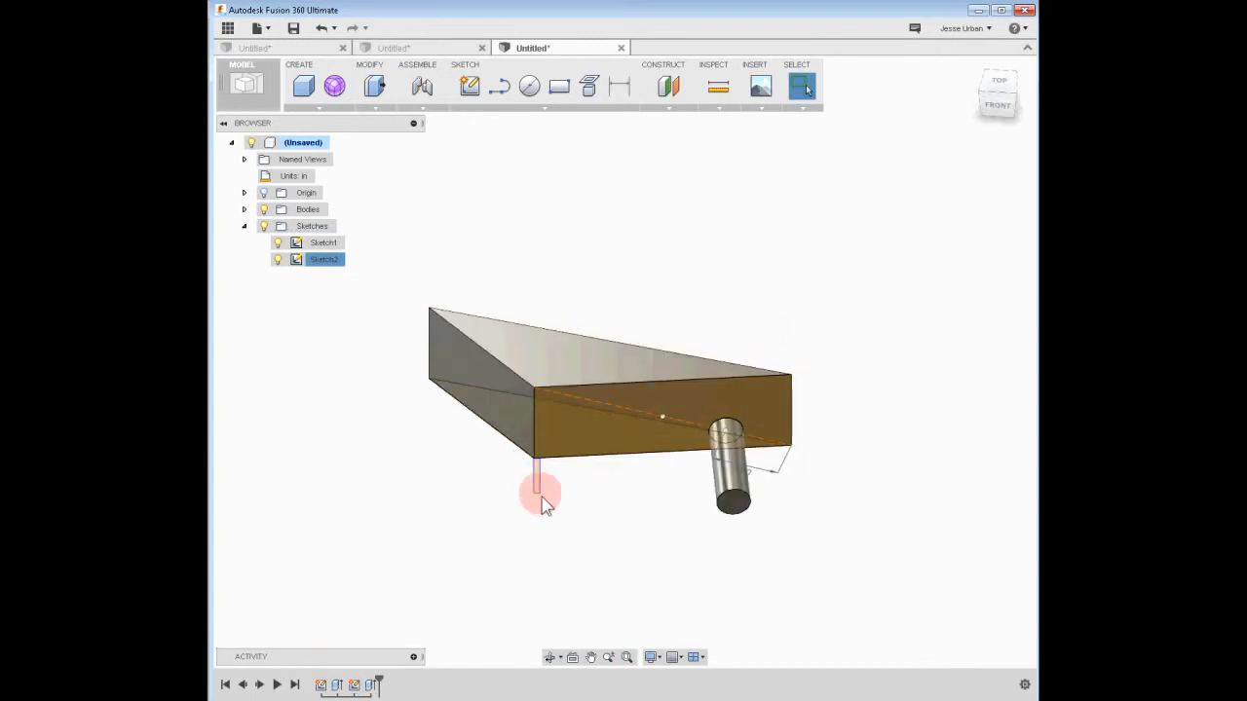
click(534, 459)
shift+middle_drag(559, 503, 559, 409)
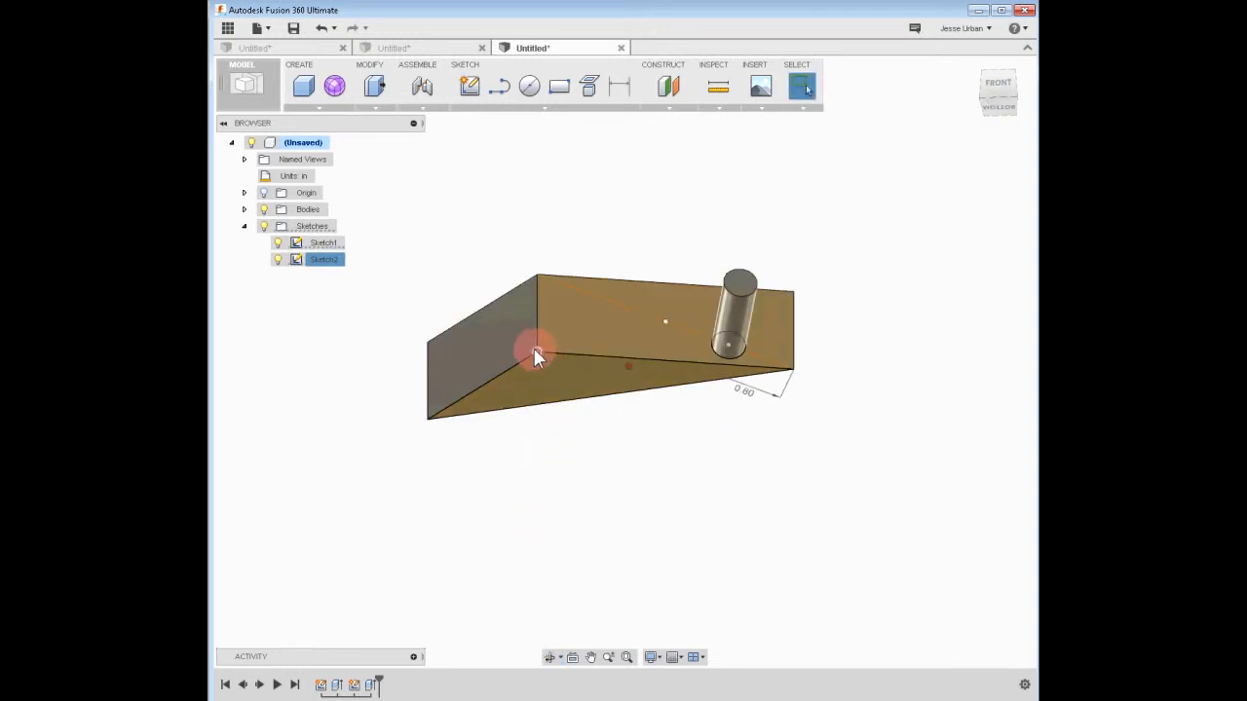
click(419, 422)
drag(428, 421, 465, 441)
shift+middle_drag(664, 457, 665, 487)
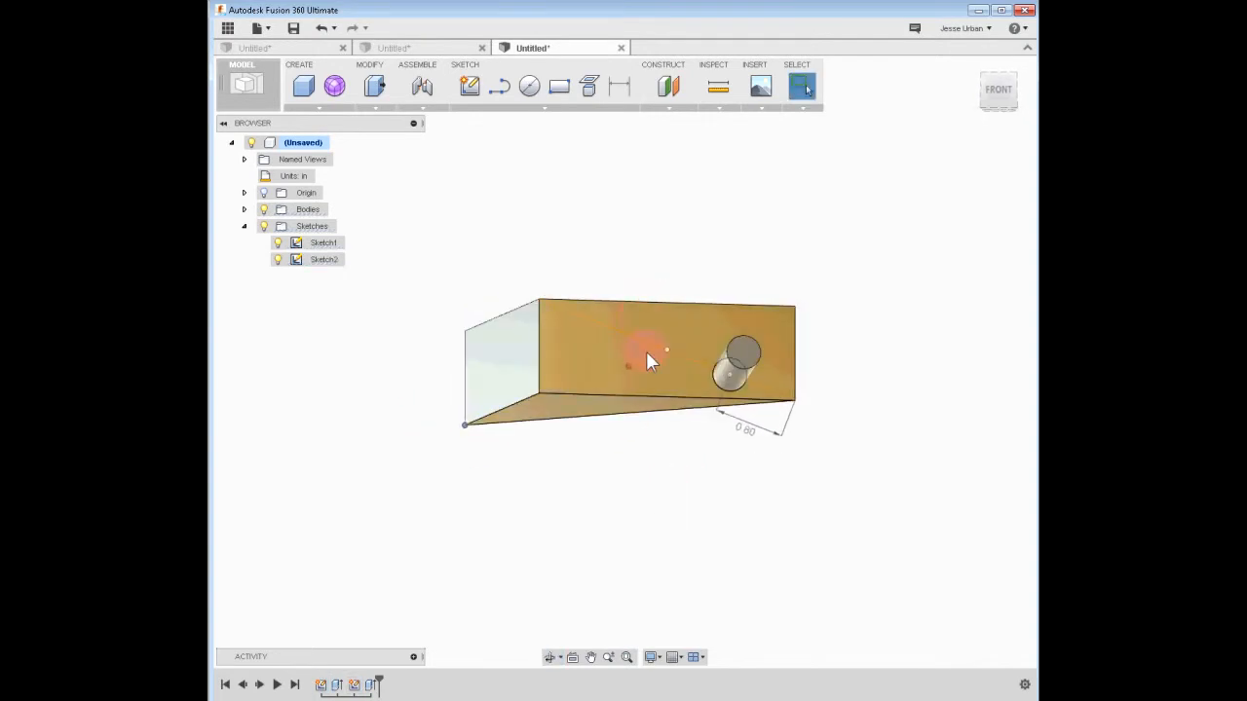
- Hide Sketch2 so only the prism, the pin and Sketch1 are shown
click(277, 259)
shift+middle_drag(596, 404, 607, 501)
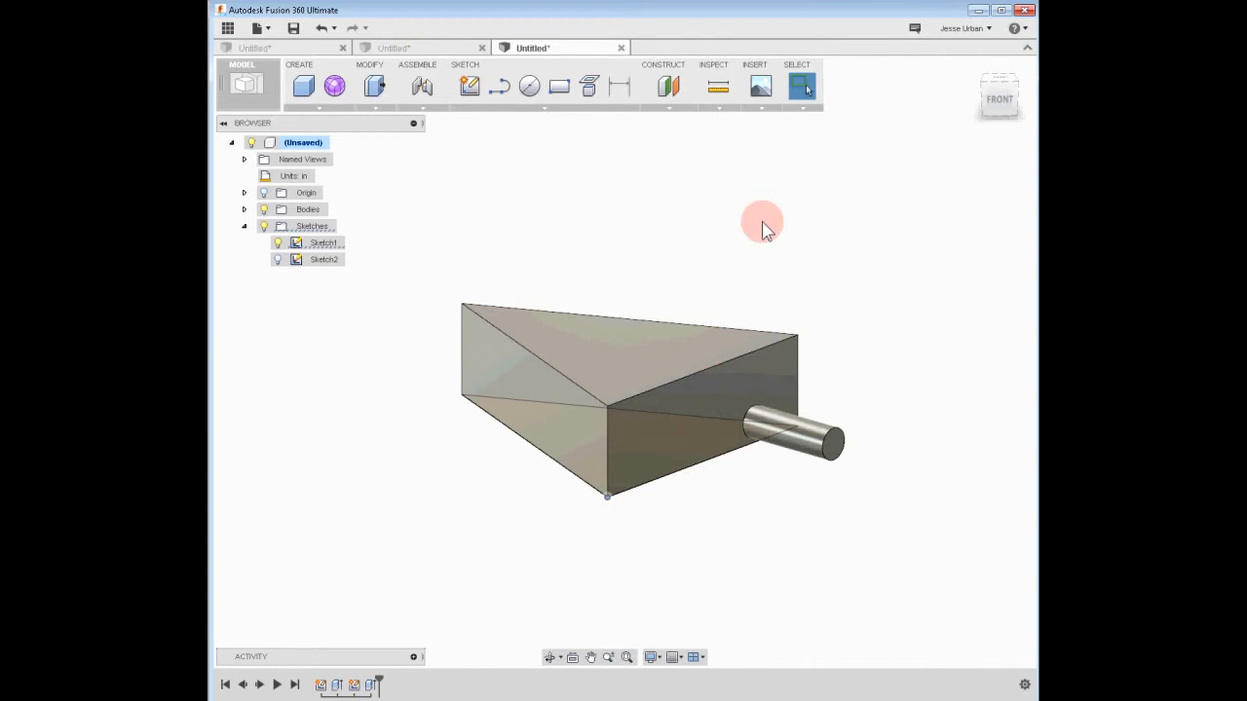
shift+middle_drag(851, 316, 738, 312)
key(Escape)
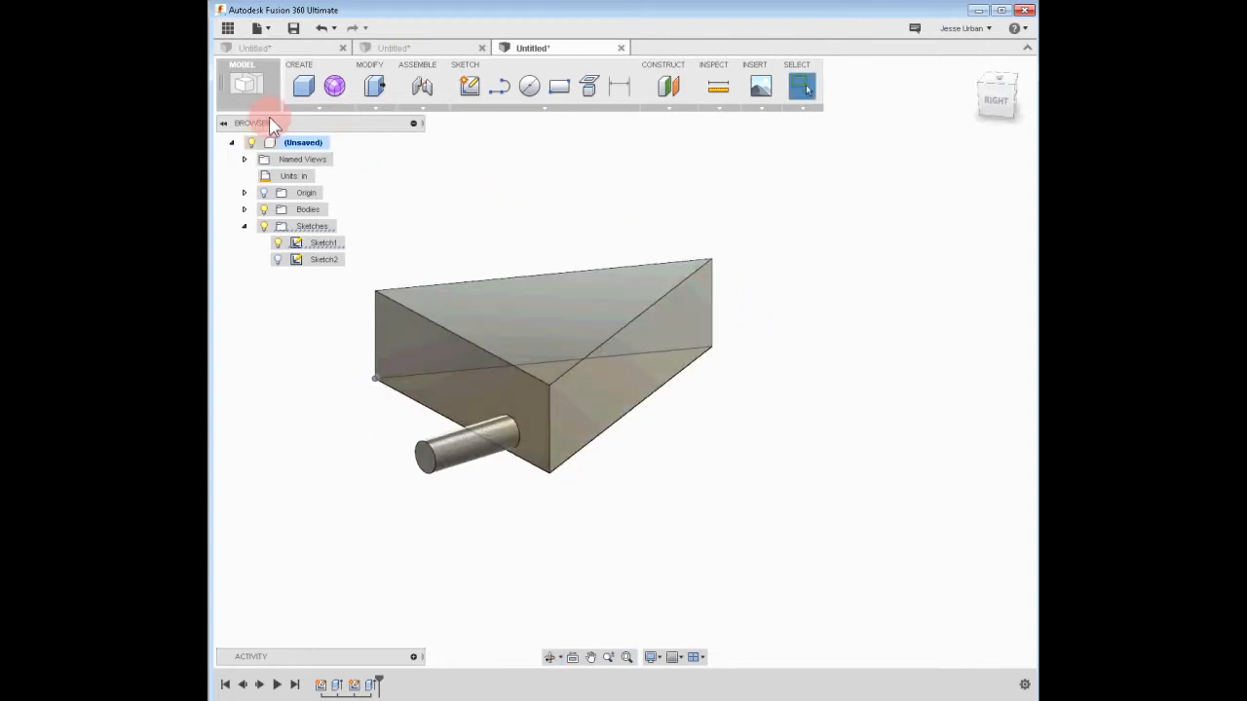
click(278, 260)
click(276, 258)
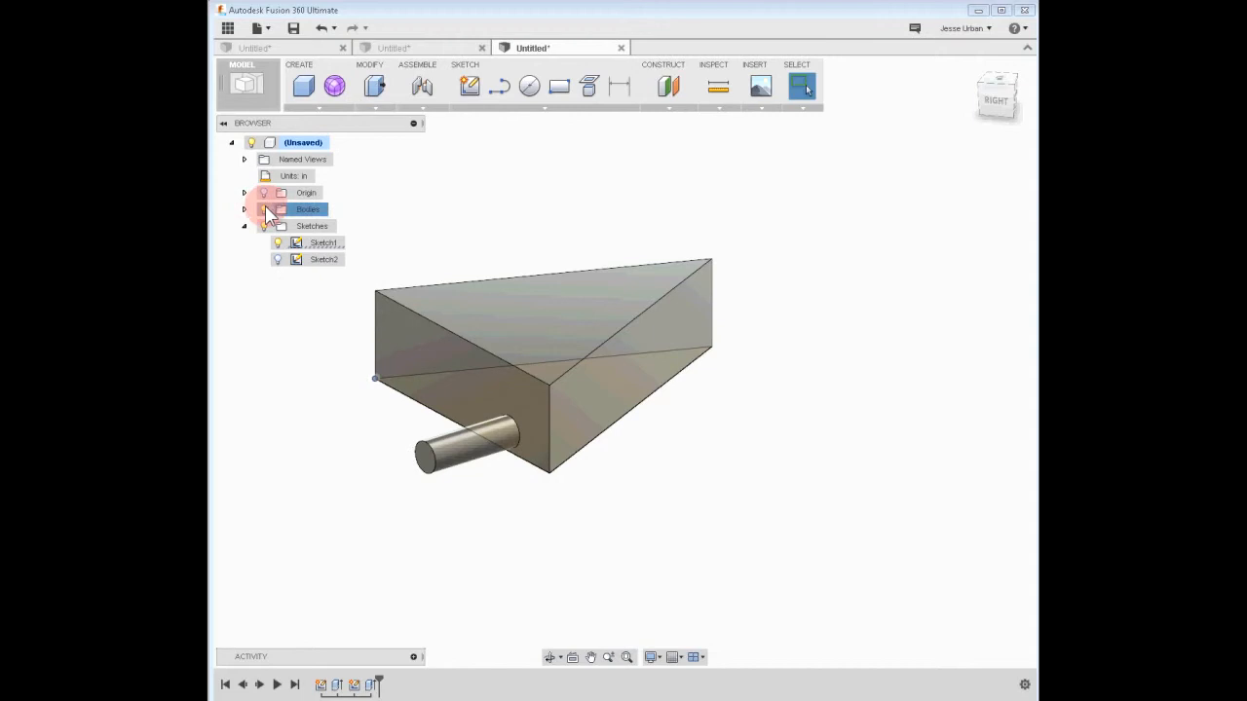
- Insert the saved "cylinder" design from the project data into the current design, leaving it at its default position
click(227, 27)
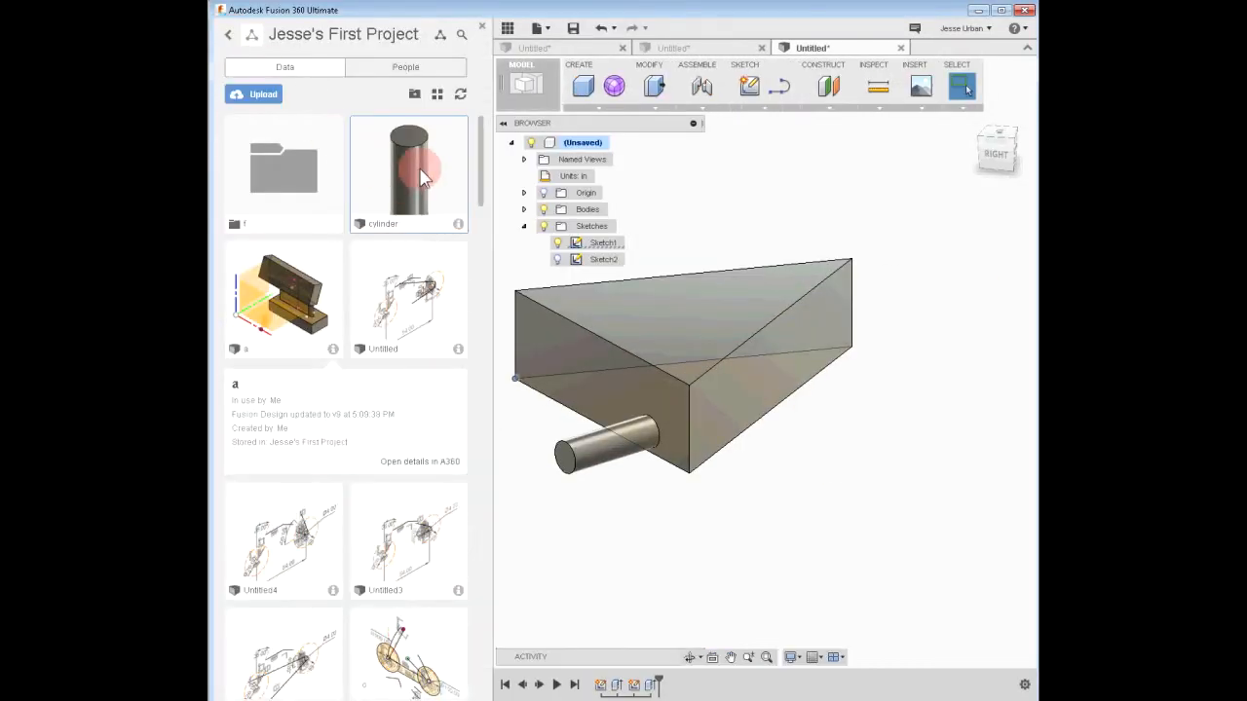
right_click(421, 175)
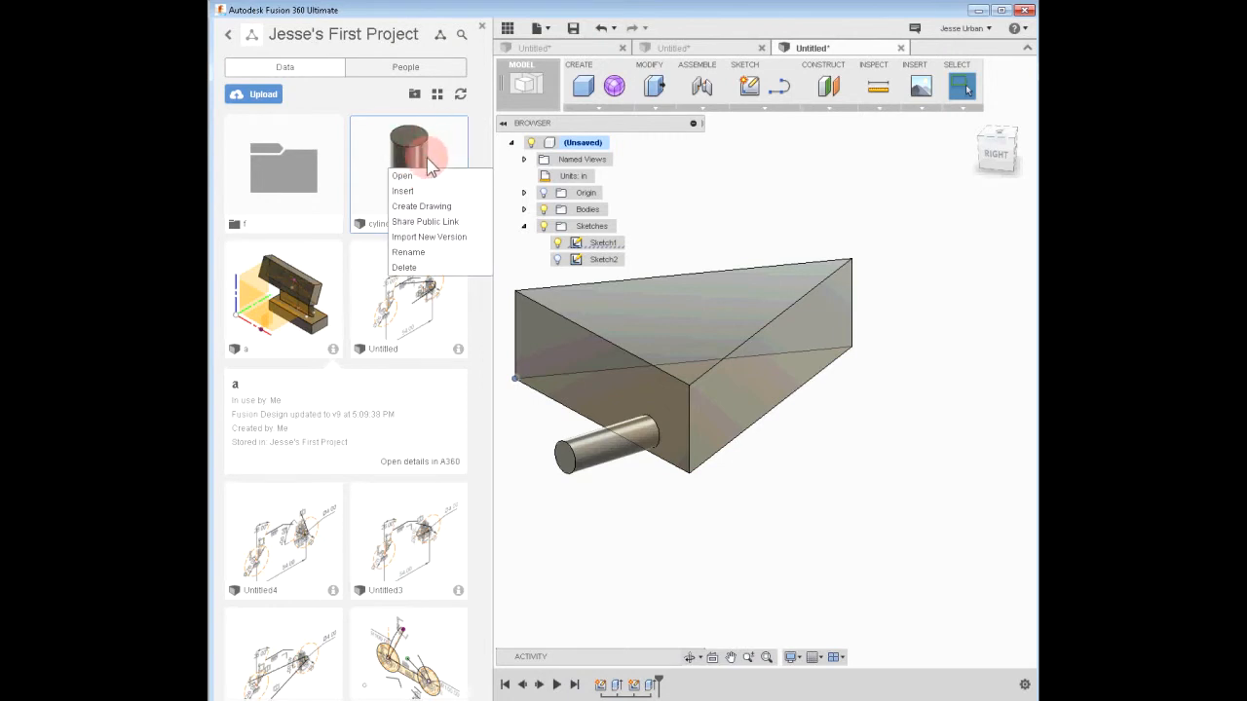
click(443, 191)
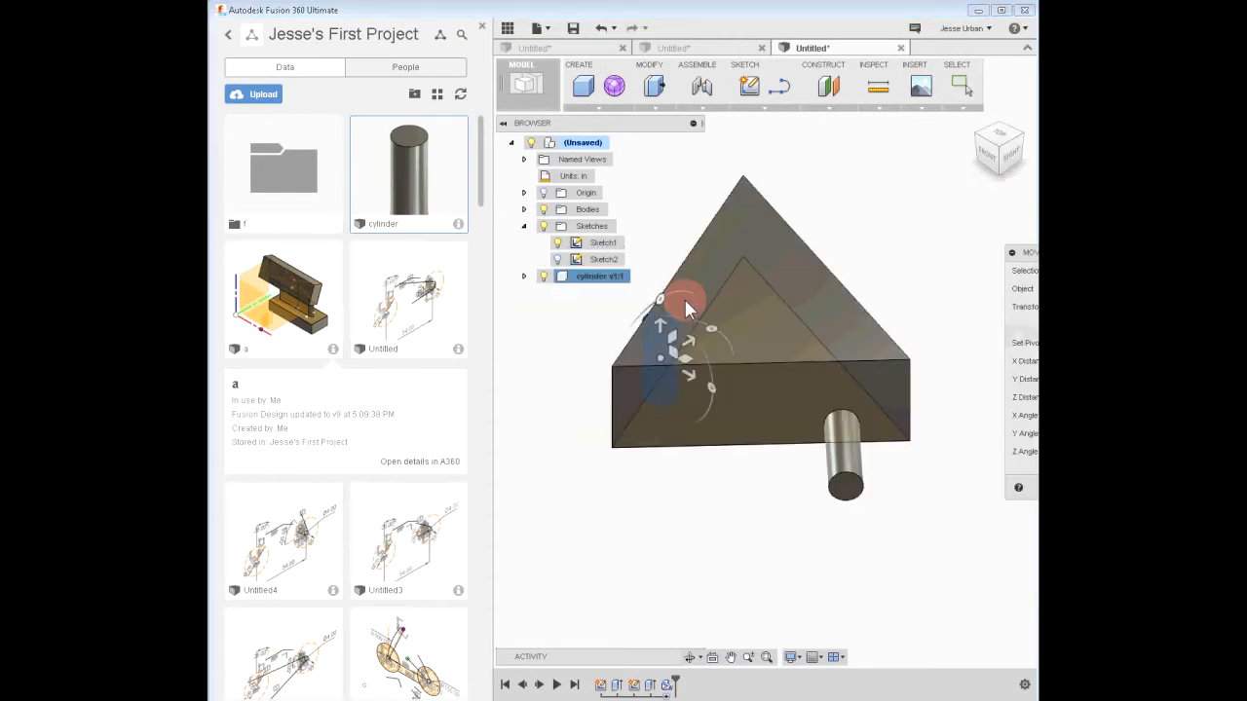
shift+middle_drag(655, 509, 691, 481)
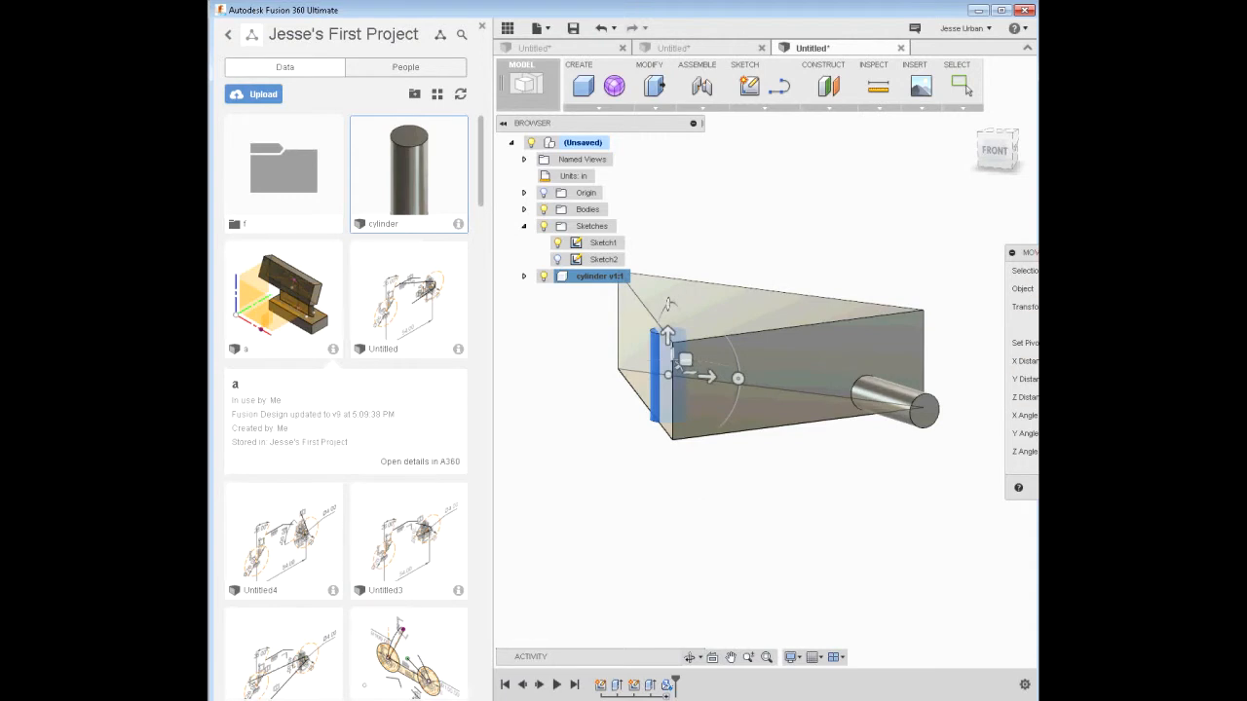
key(Escape)
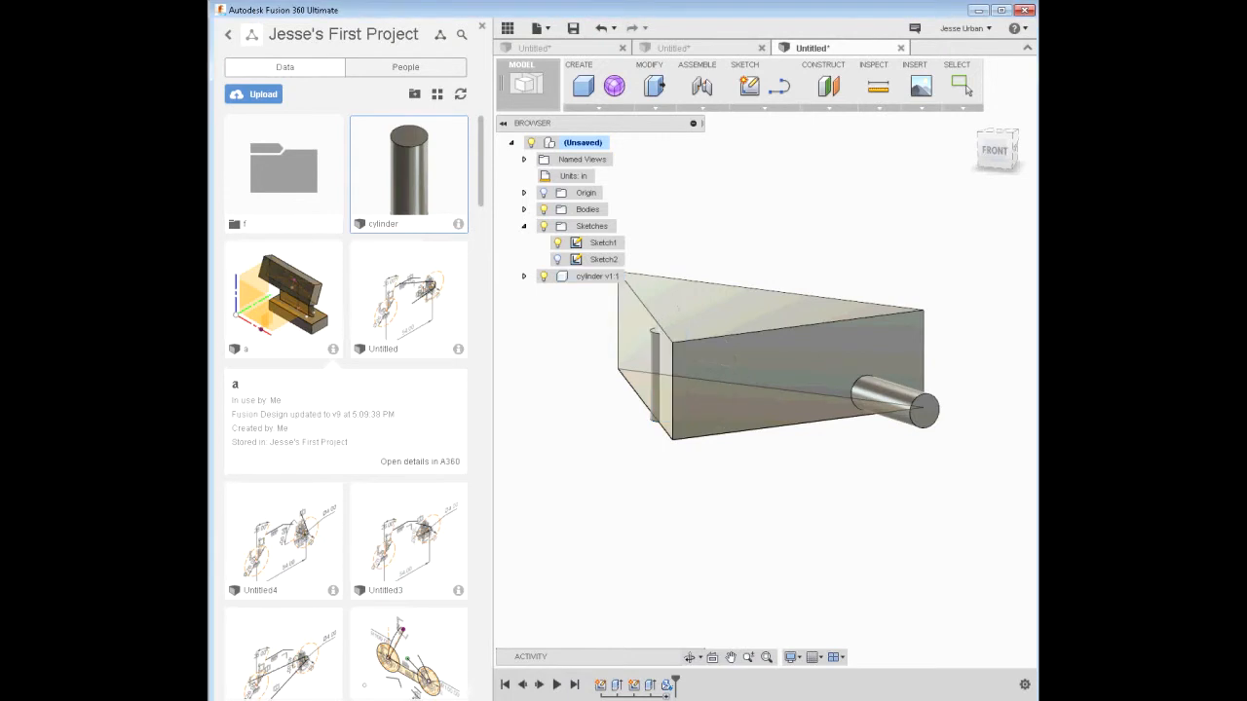
- Undo the insertion of the cylinder design
click(624, 228)
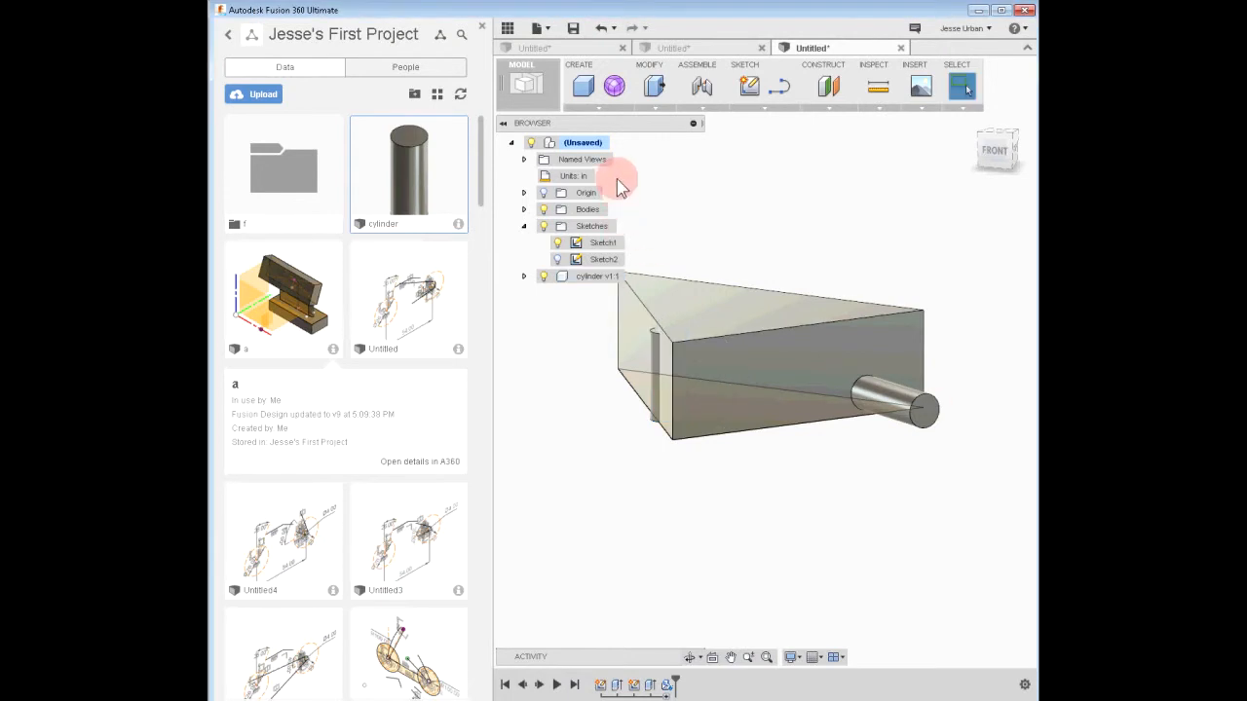
right_click(695, 191)
click(656, 209)
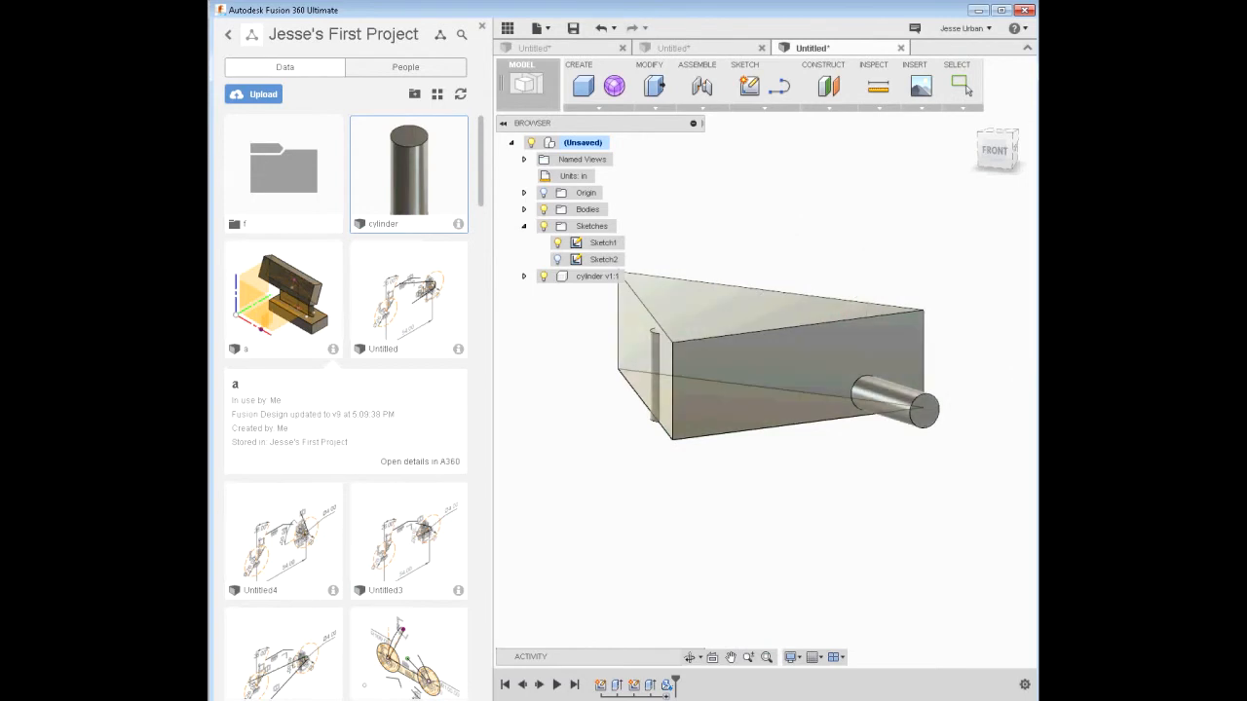
key(ctrl+z)
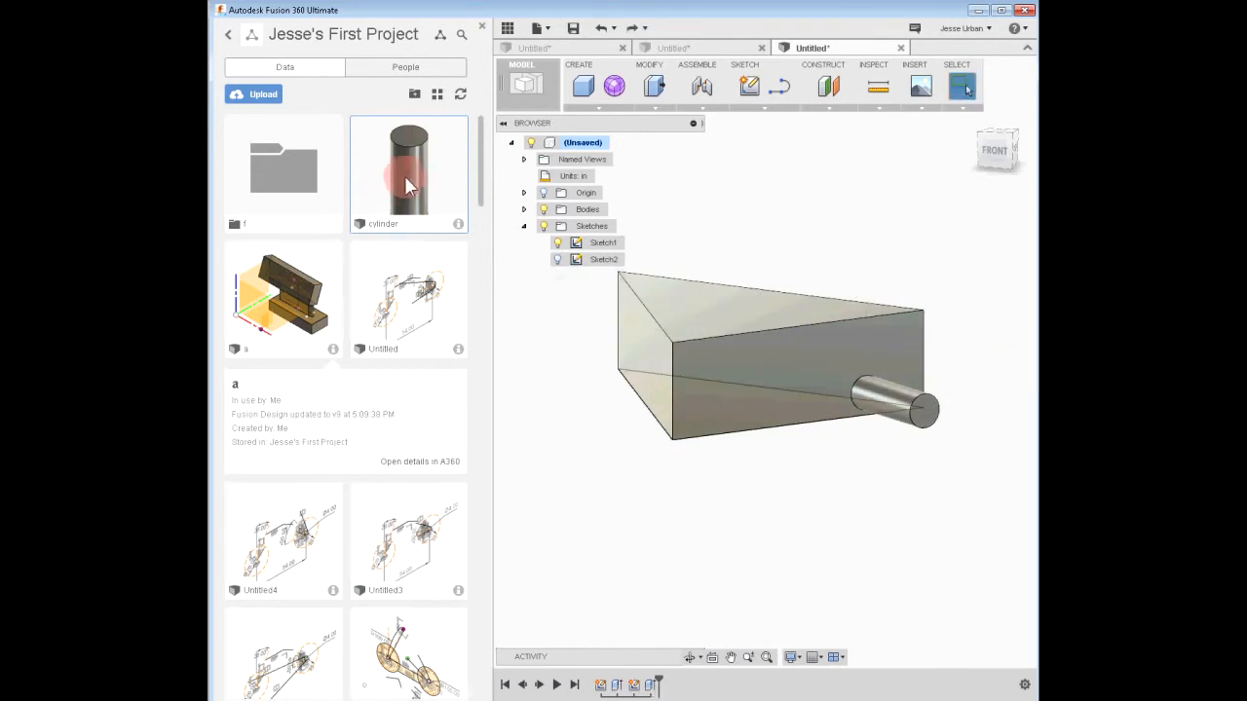
- Try inserting the saved "cylinder" design and moving it about -1.44 in and -0.09 in out of the prism
right_click(406, 177)
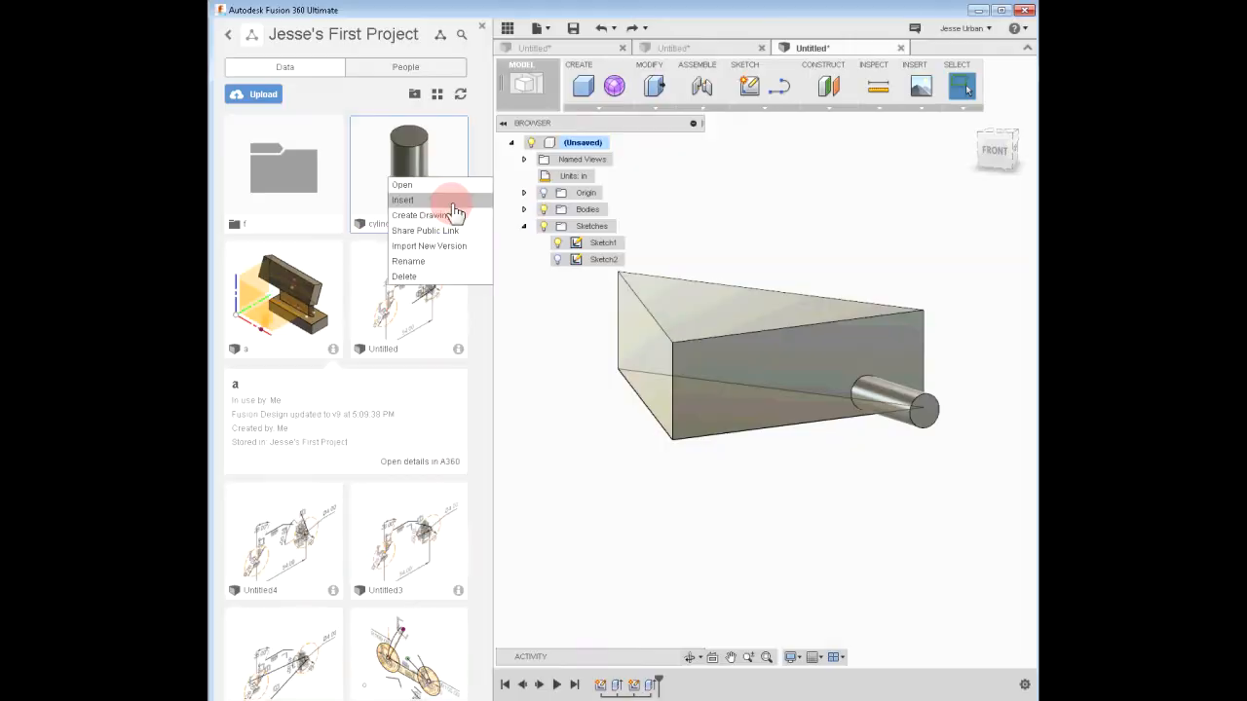
click(448, 202)
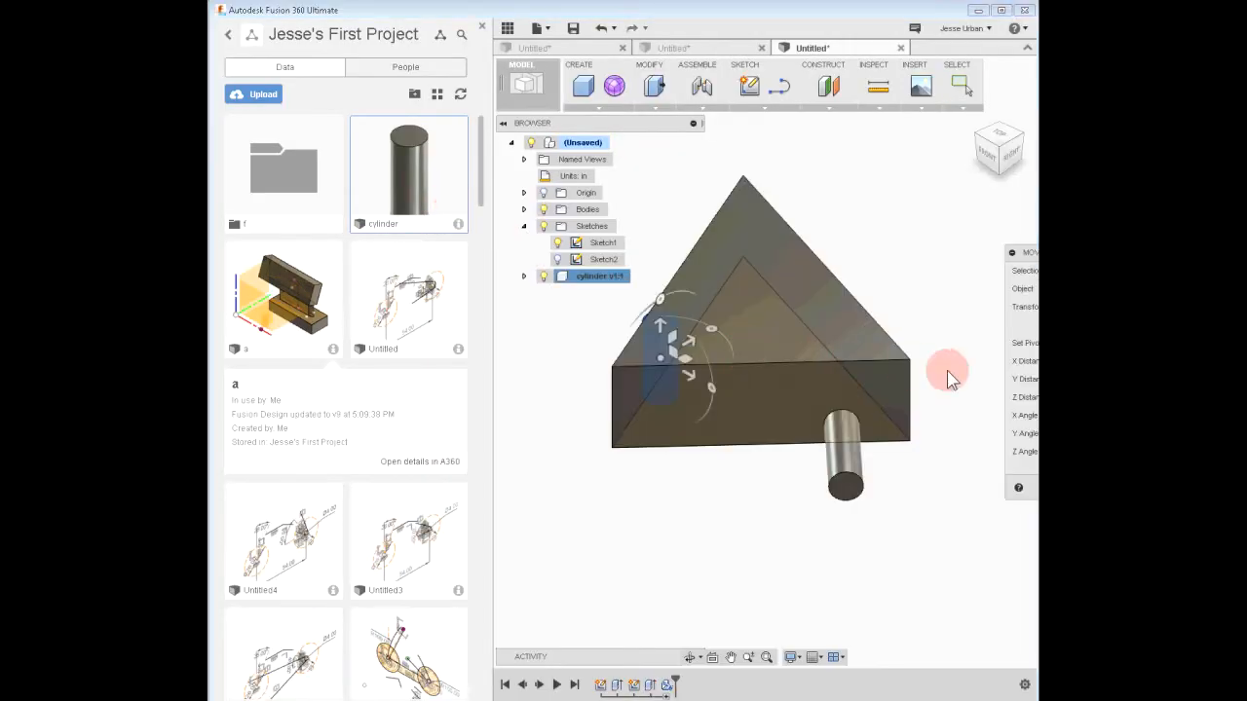
shift+middle_drag(529, 450, 638, 439)
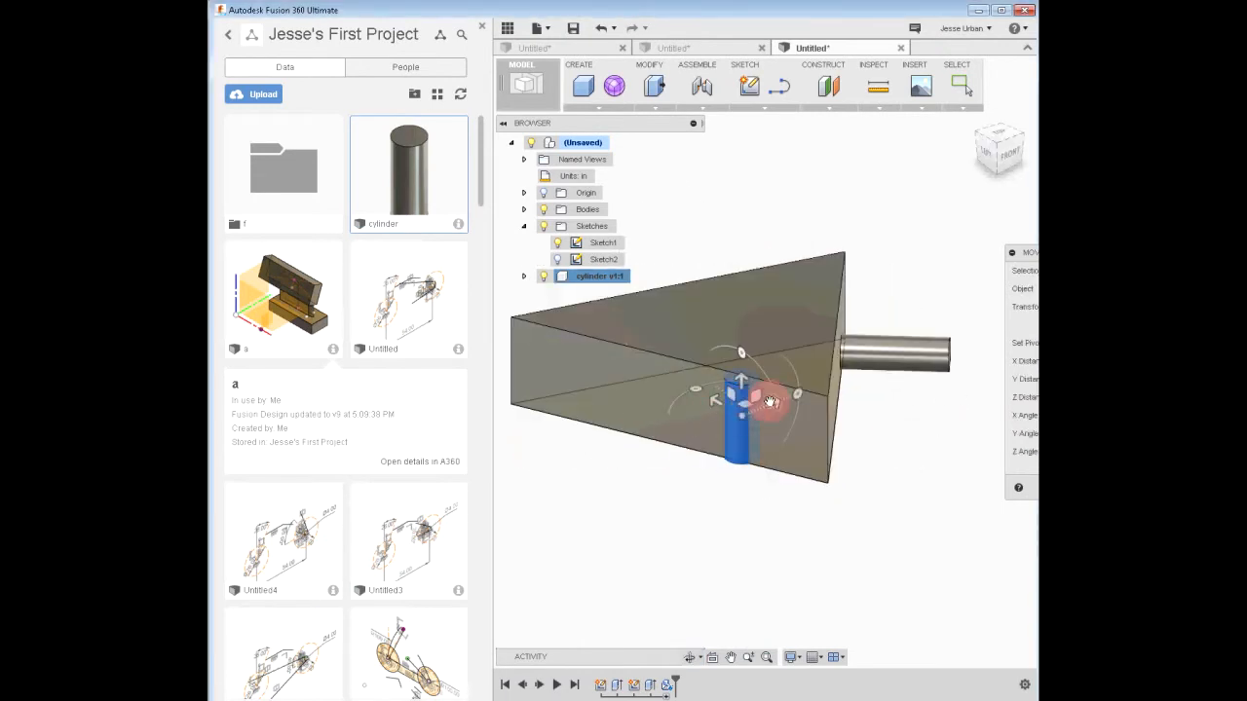
drag(743, 404, 647, 448)
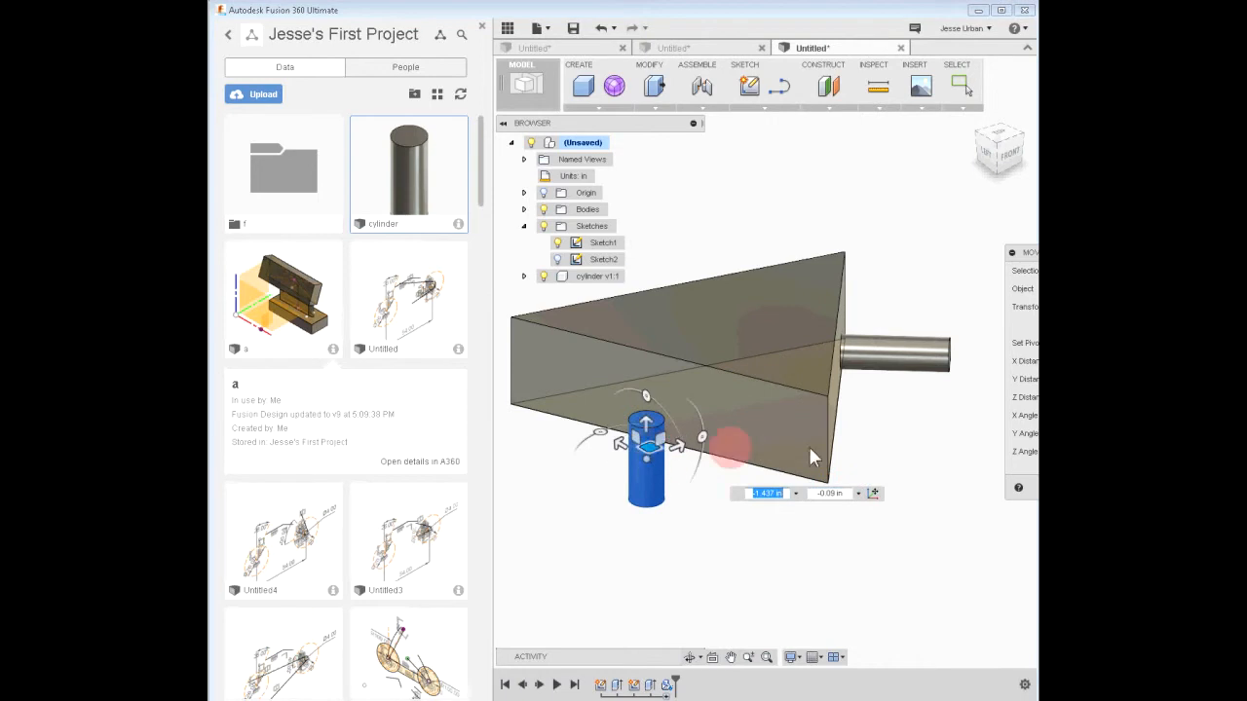
click(1102, 488)
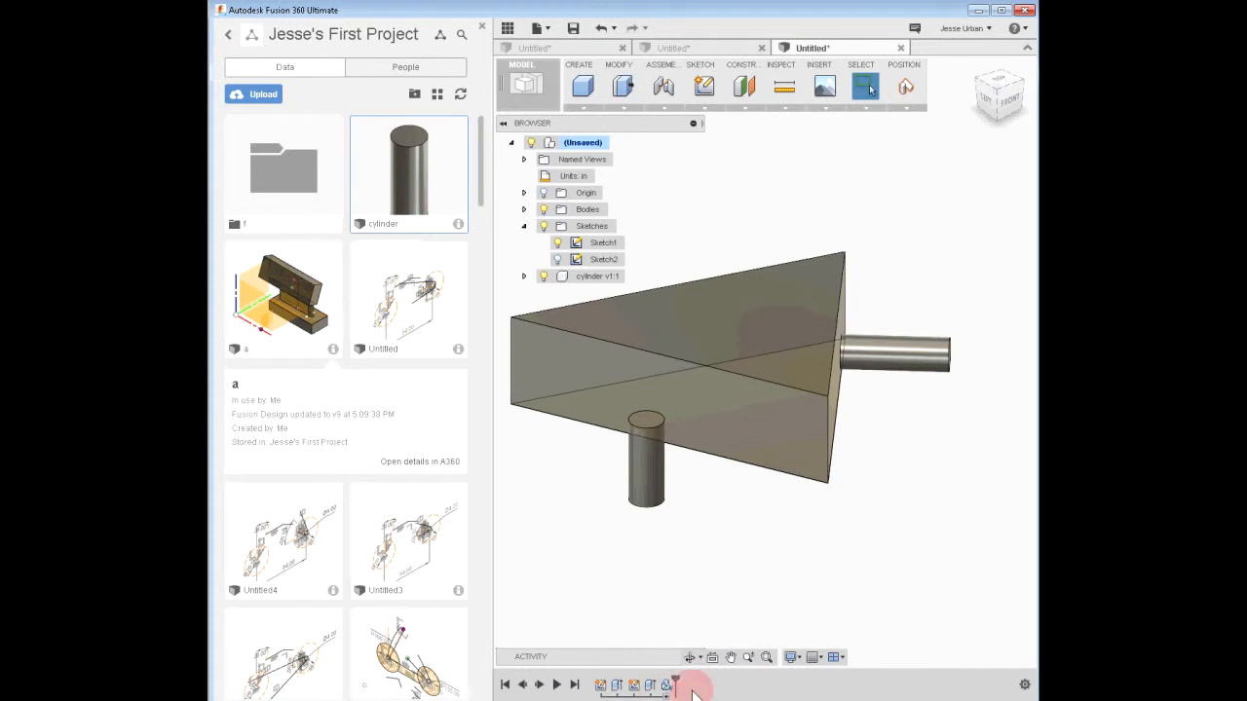
key(ctrl+z)
- Insert the saved "cylinder" design into the current design and accept its default position inside the prism
right_click(409, 168)
click(446, 191)
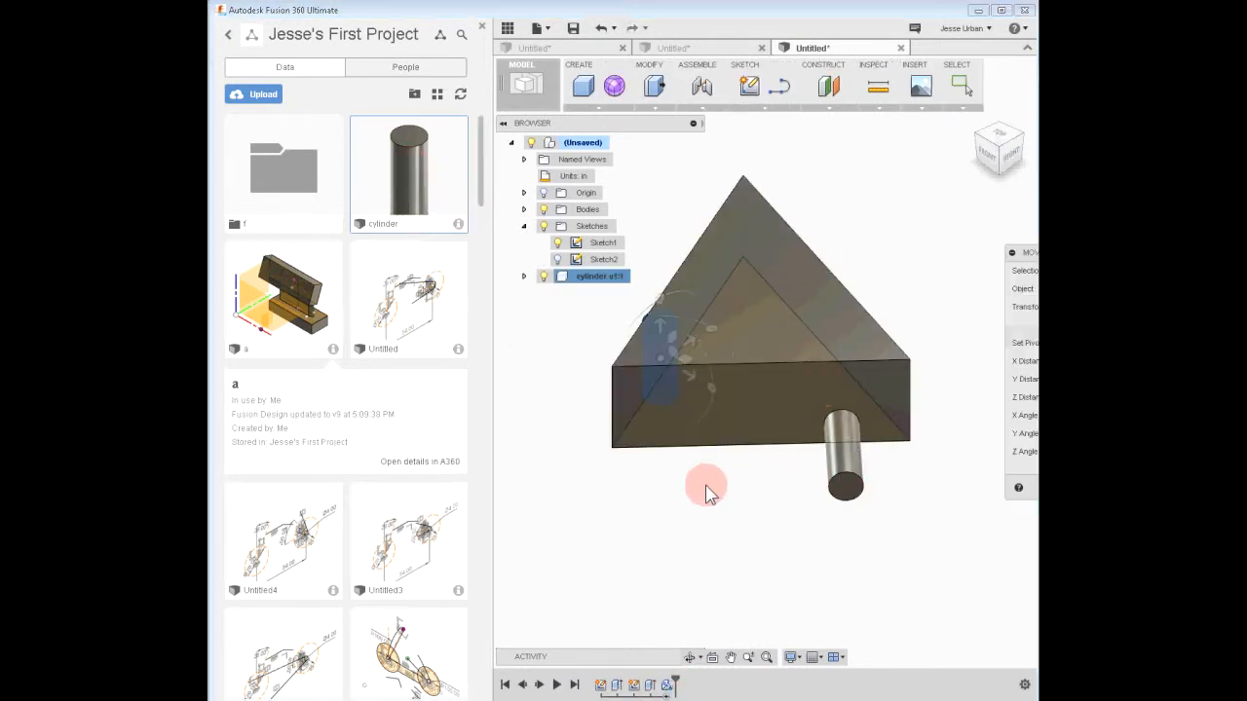
mouse_move(791, 483)
shift+middle_down()
mouse_move(785, 453)
mouse_move(794, 467)
shift+middle_up()
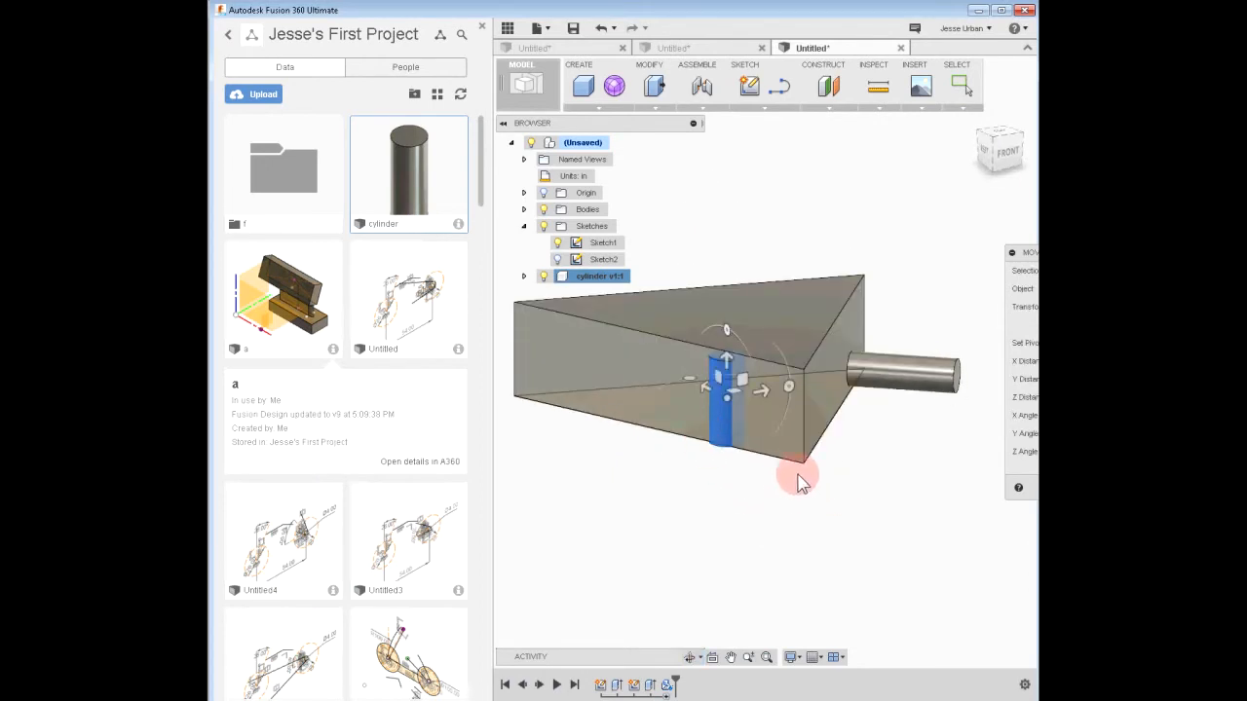
click(1110, 488)
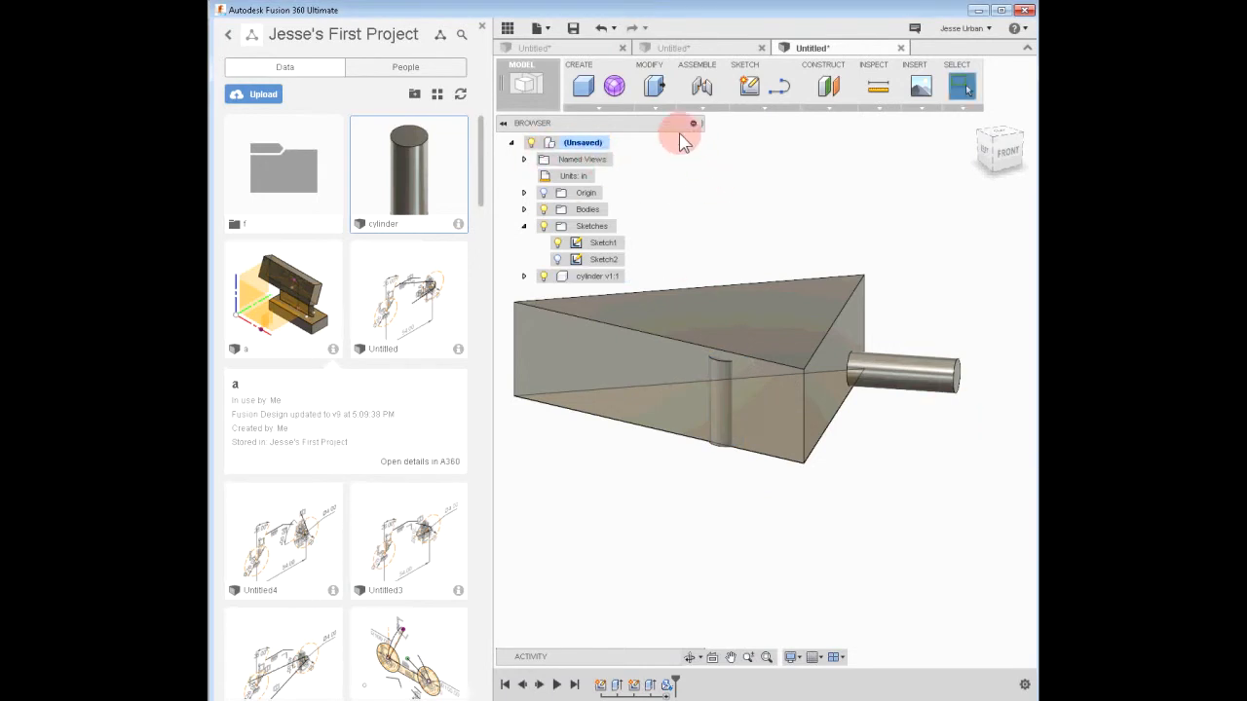
- Move the inserted cylinder about -1.19 in and -1.53 in so it stands outside the prism
click(661, 108)
right_click(824, 197)
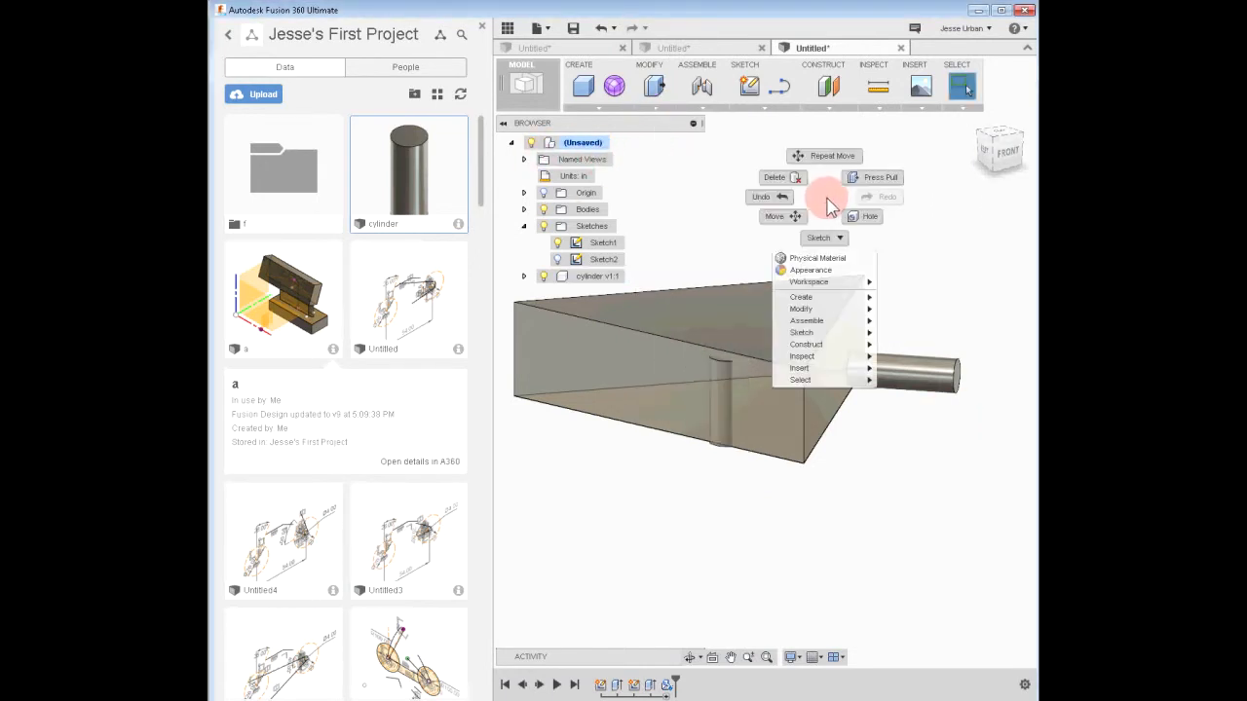
click(795, 215)
click(723, 392)
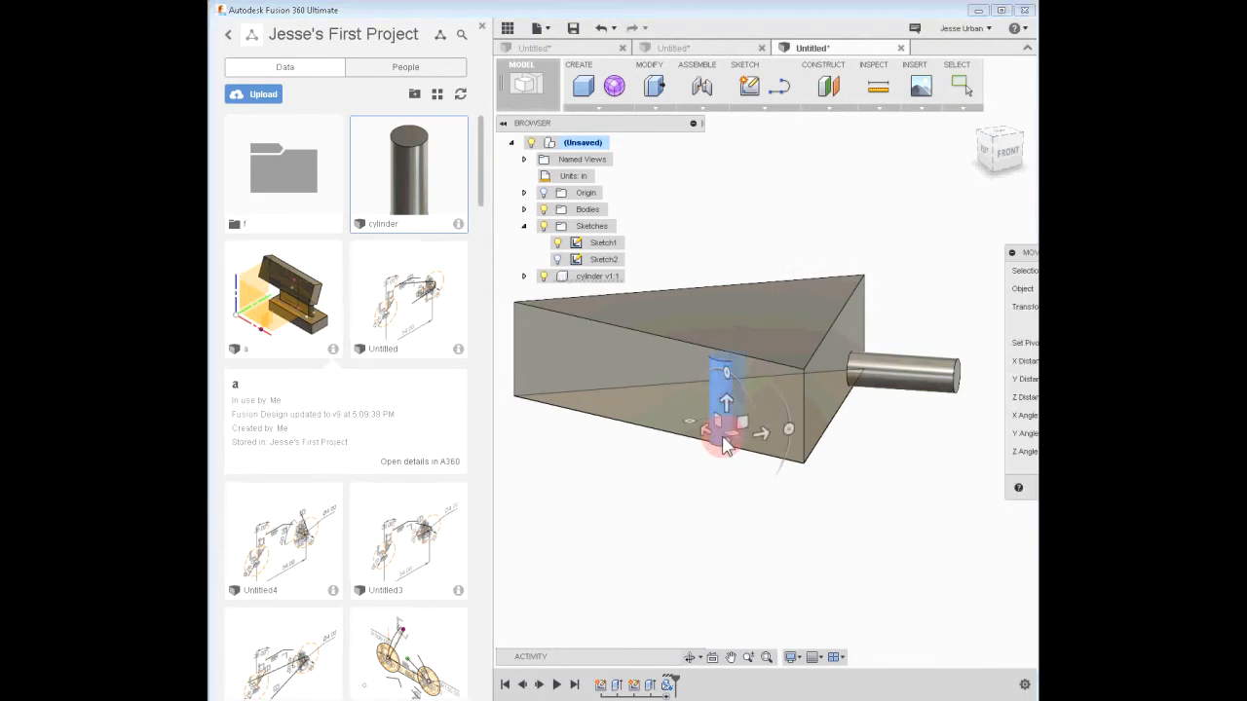
drag(731, 432, 642, 484)
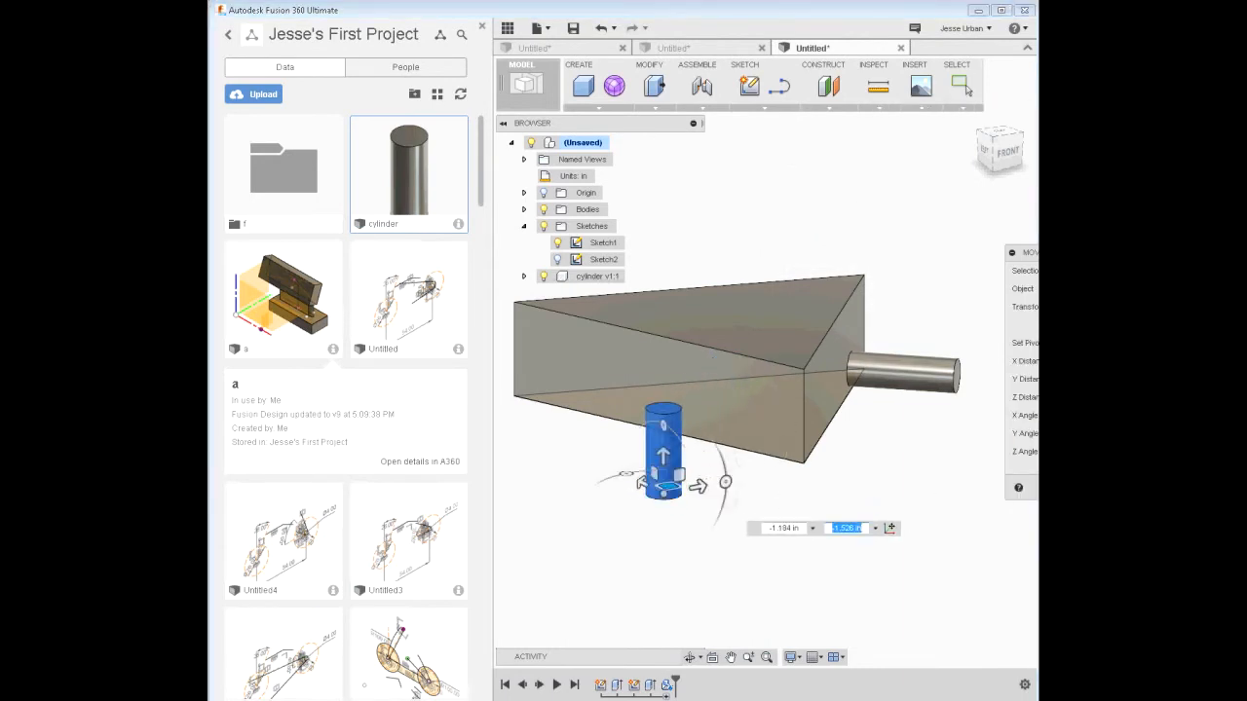
click(1035, 487)
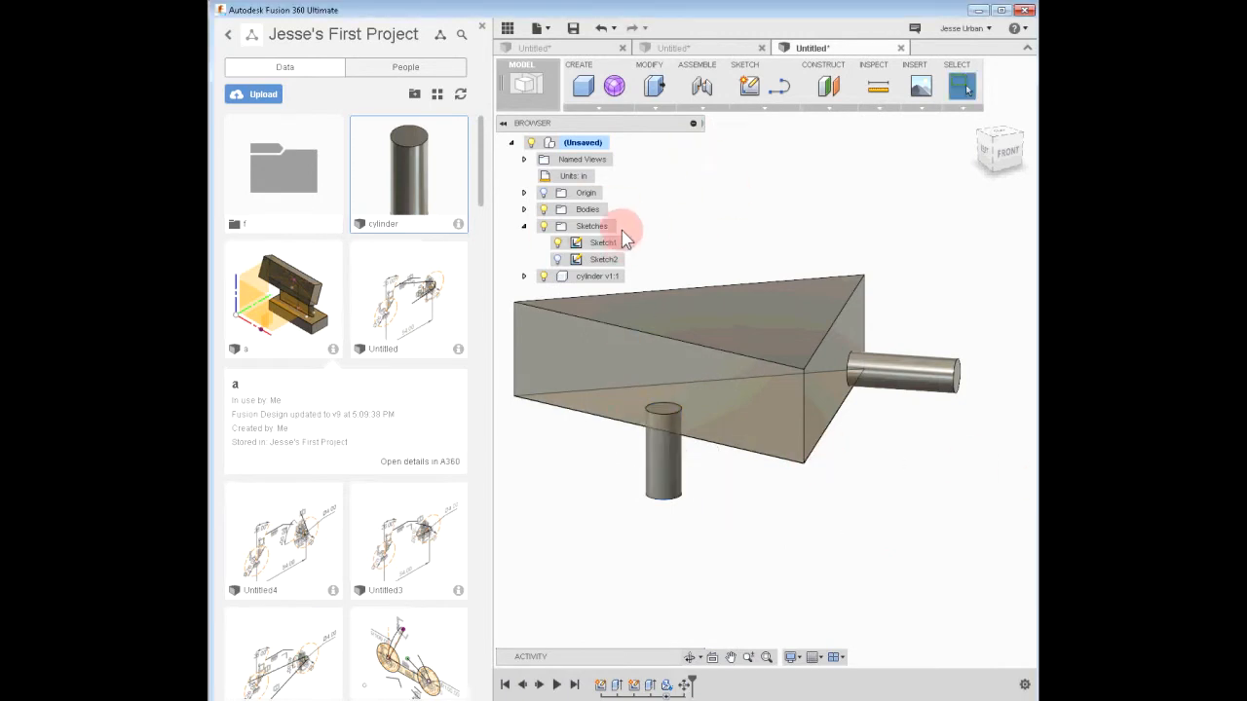
- Join the inserted cylinder's top face to the centre of the prism's free side face with a rigid joint
mouse_move(804, 523)
shift+middle_down()
mouse_move(848, 503)
mouse_move(838, 534)
shift+middle_up()
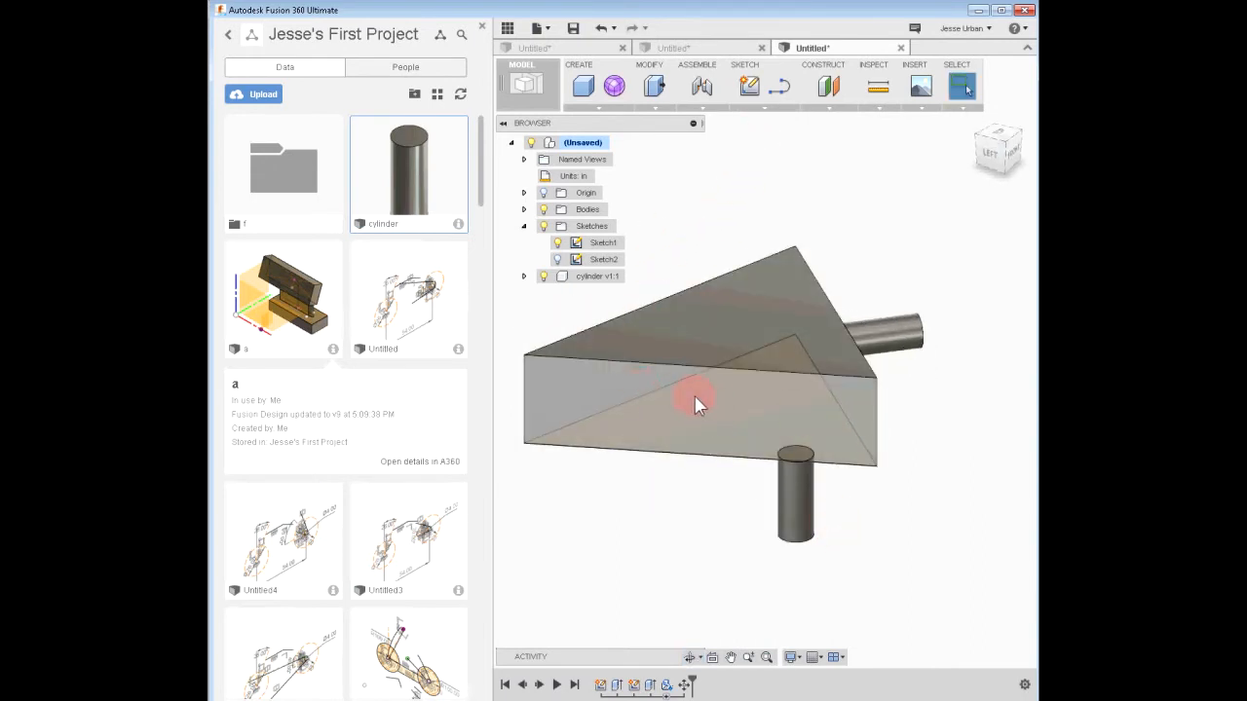
click(710, 109)
click(702, 122)
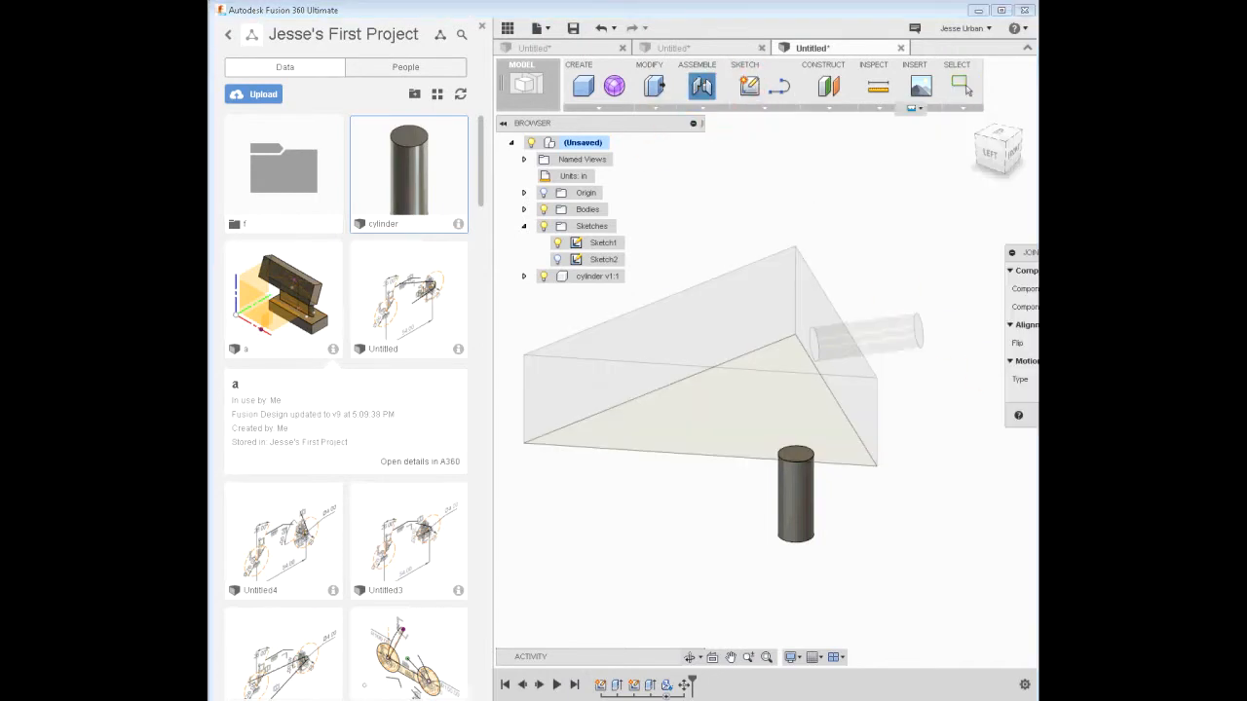
click(797, 460)
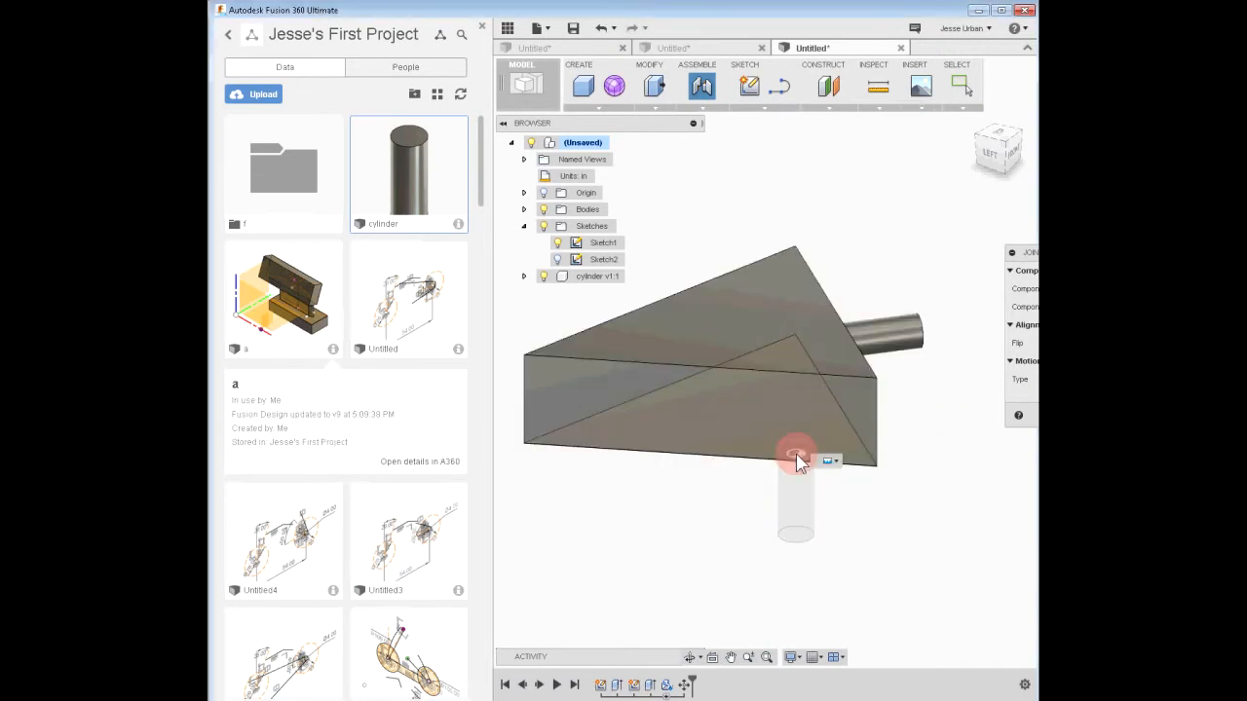
click(698, 408)
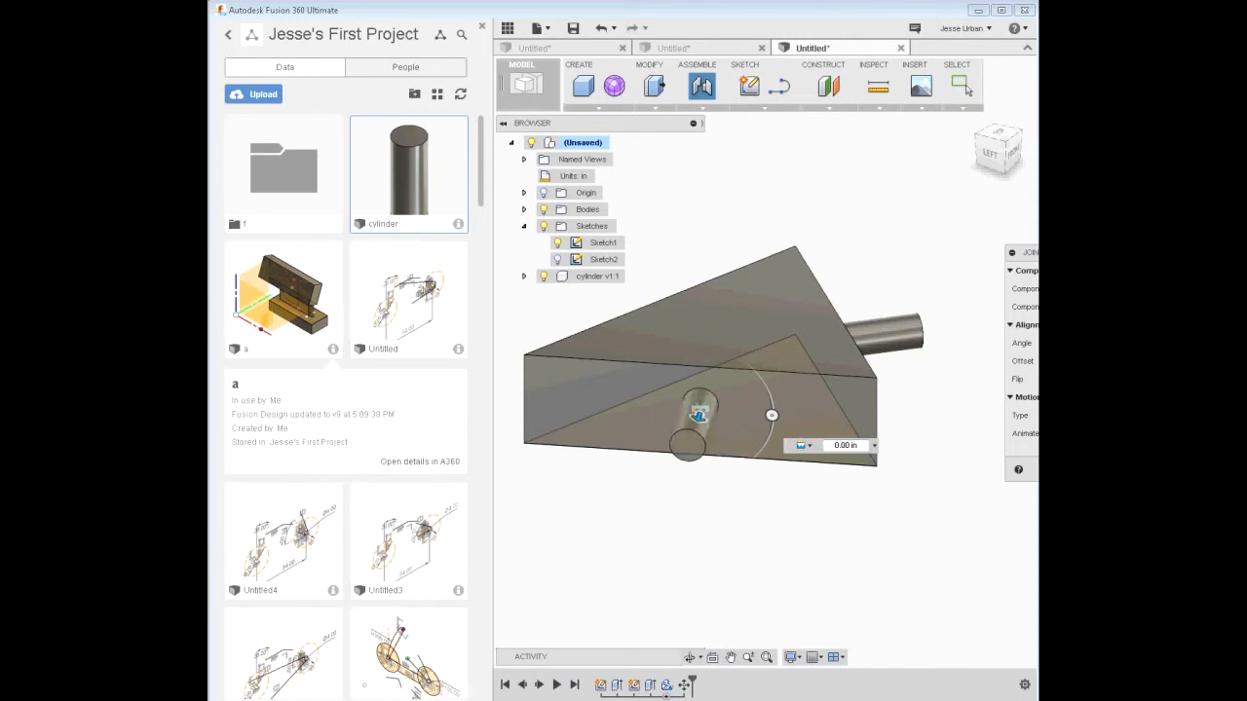
click(701, 413)
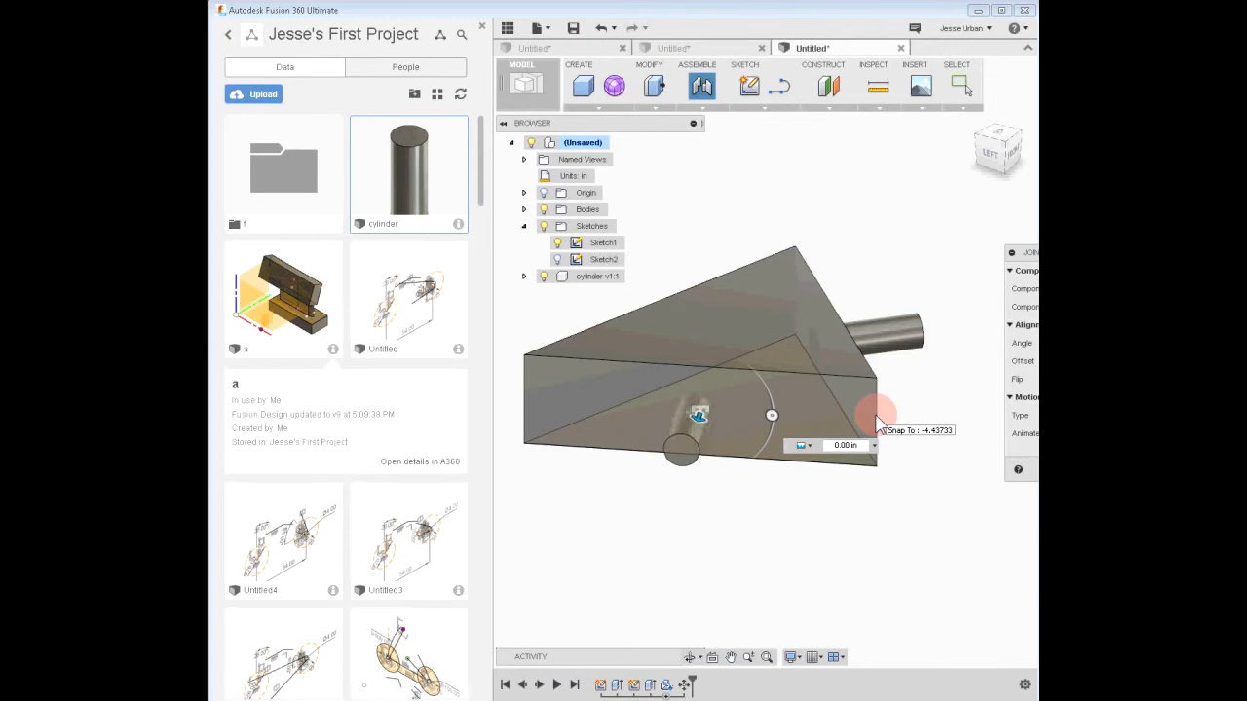
key(Return)
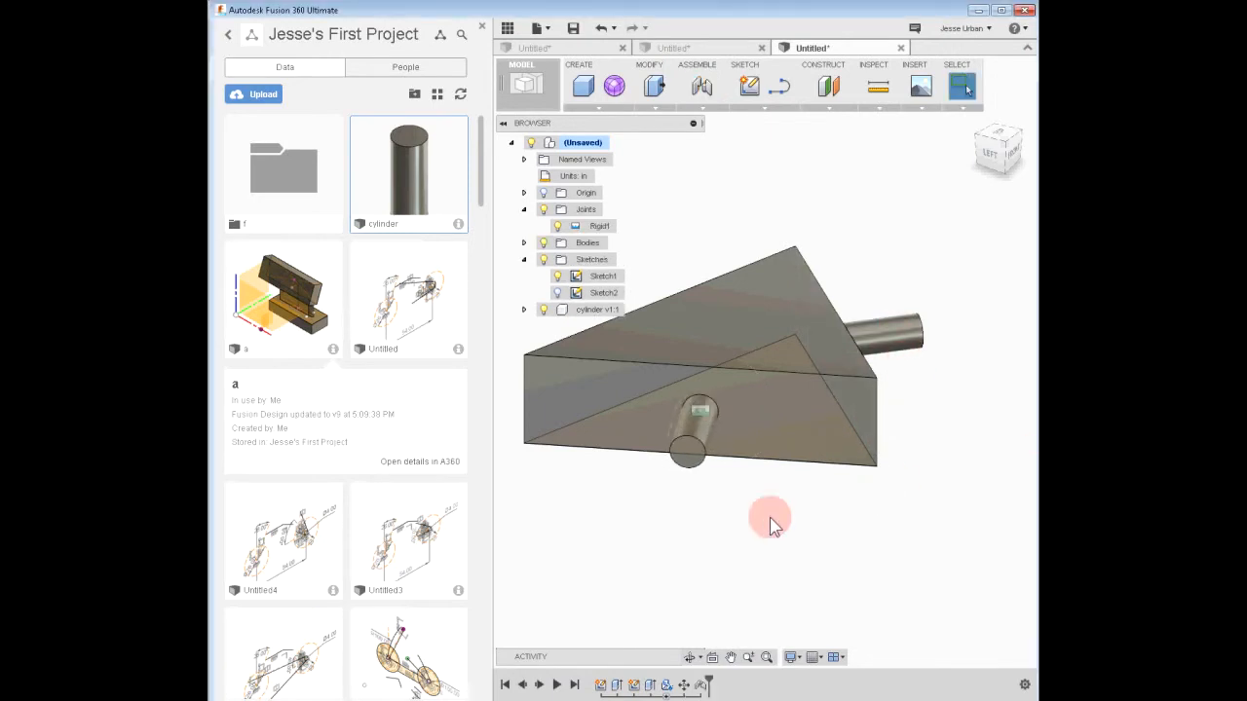
shift+middle_drag(693, 529, 668, 398)
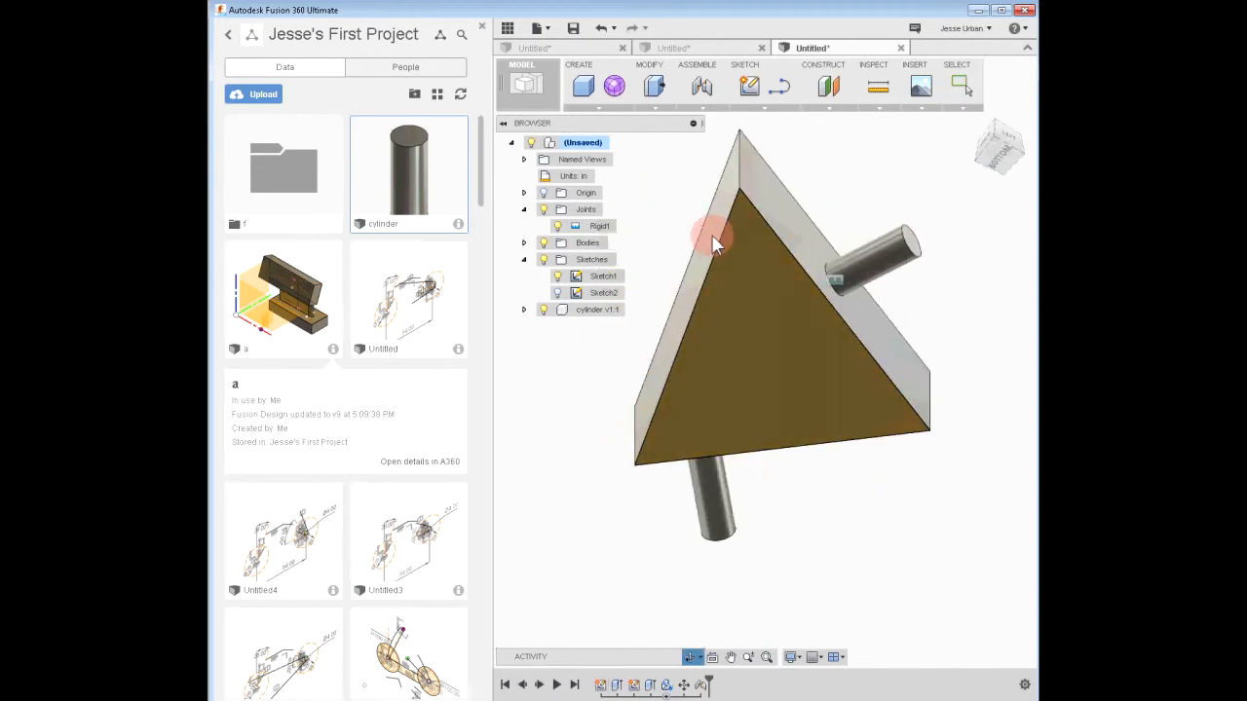
drag(741, 193, 690, 243)
shift+middle_drag(690, 243, 795, 422)
mouse_move(795, 422)
mouse_down()
mouse_move(841, 465)
mouse_move(804, 507)
mouse_move(771, 469)
mouse_move(889, 457)
mouse_up()
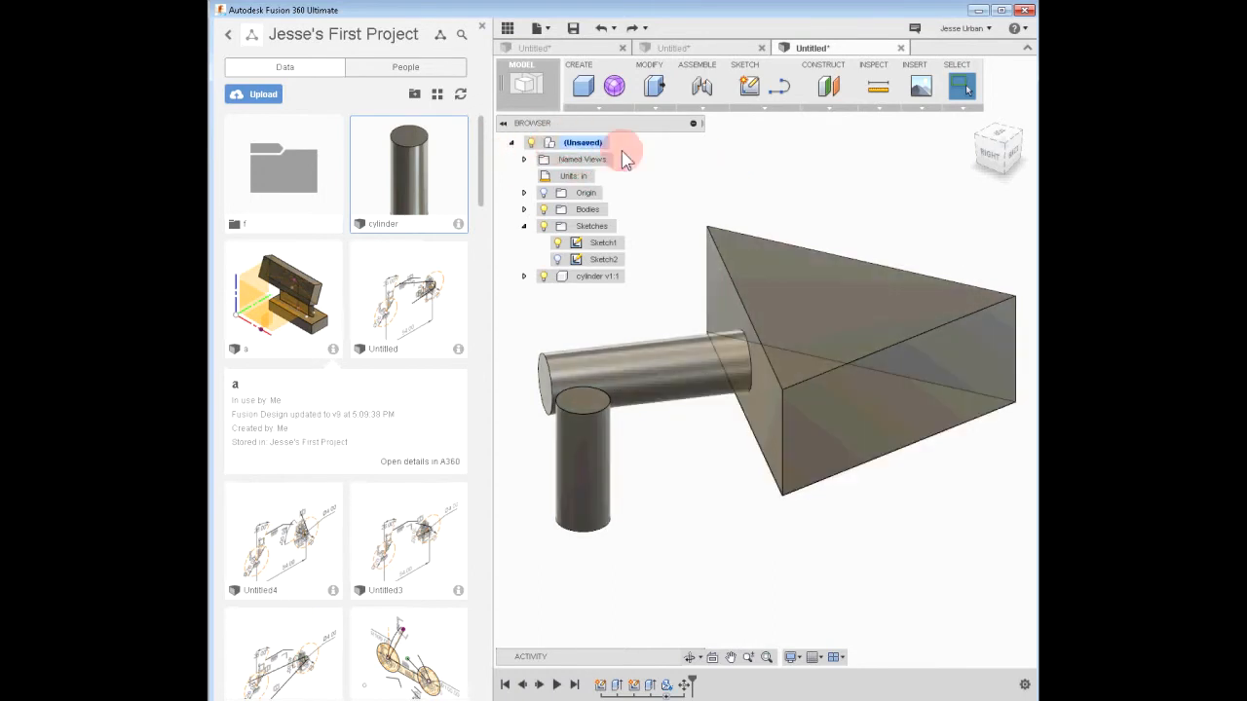
- Create a new component in the design and move Body1 and Body2 into it
right_click(573, 148)
click(769, 144)
right_click(587, 142)
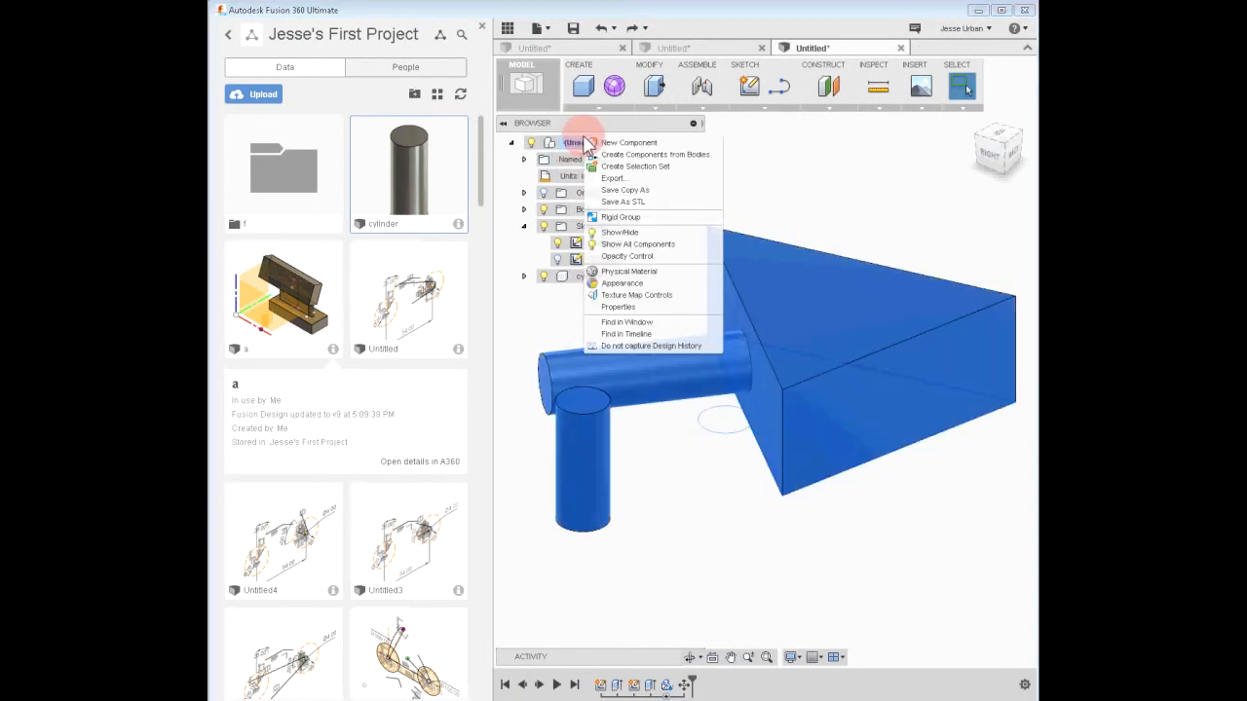
click(601, 142)
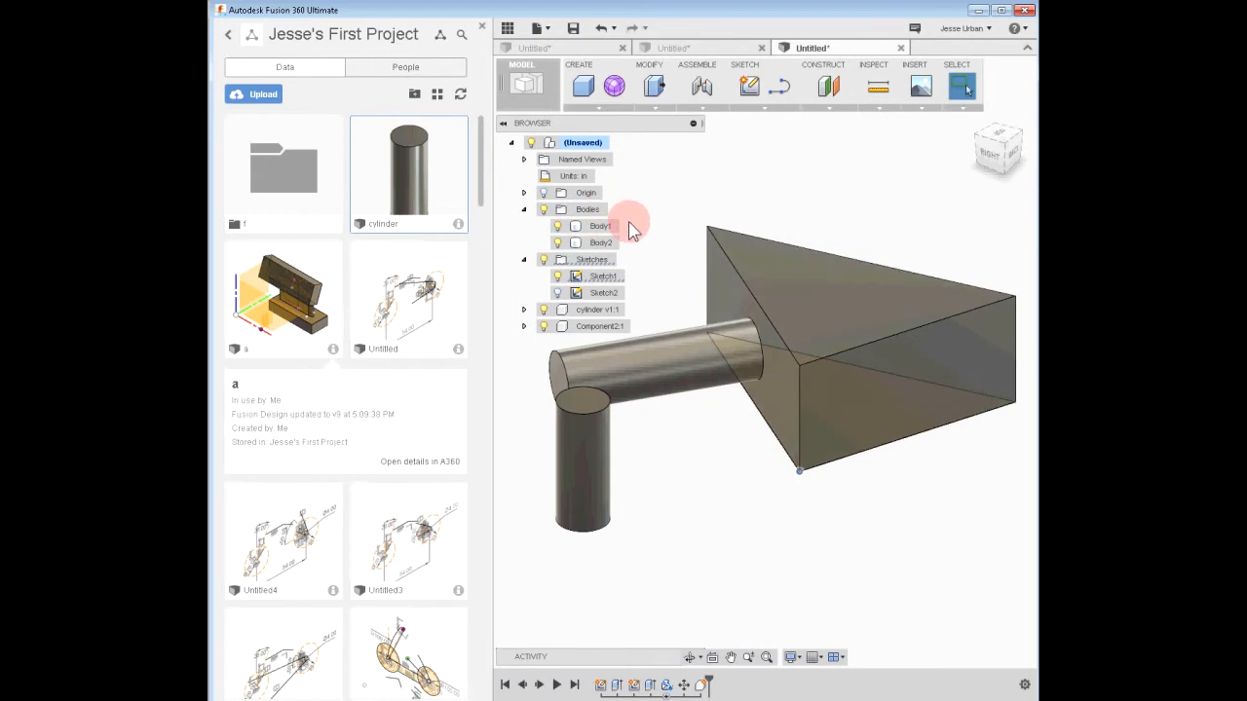
click(604, 226)
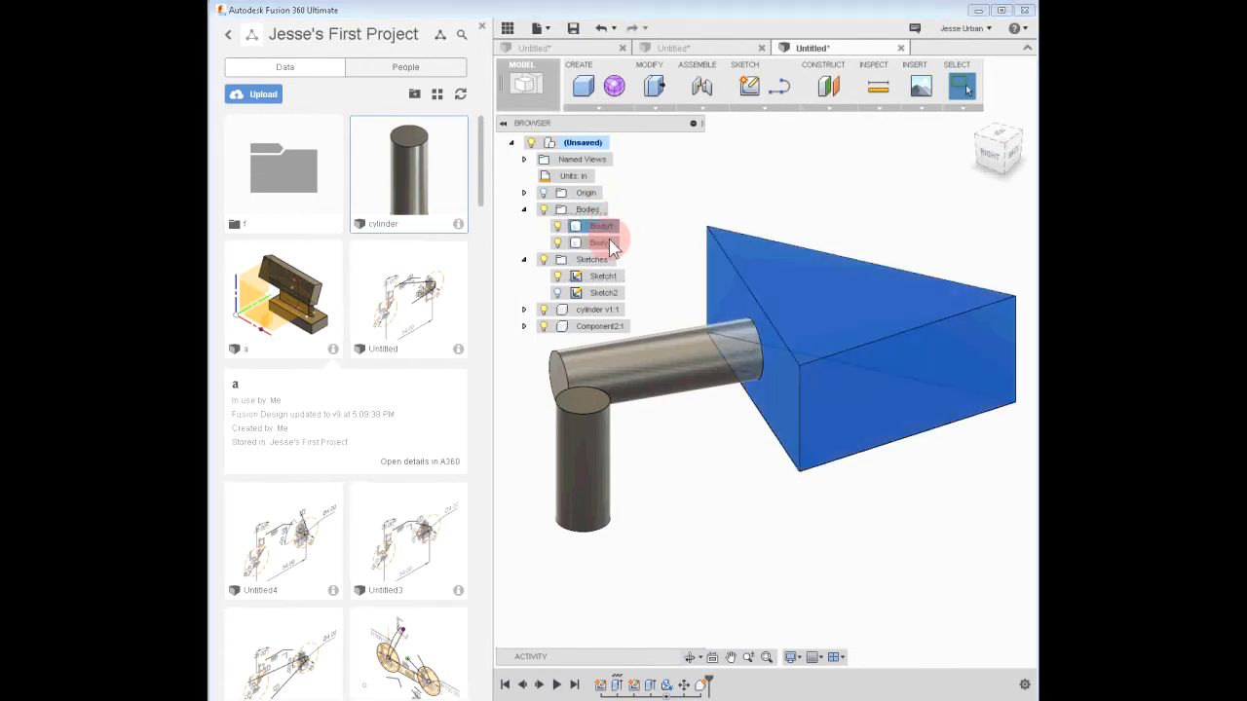
ctrl+click(608, 242)
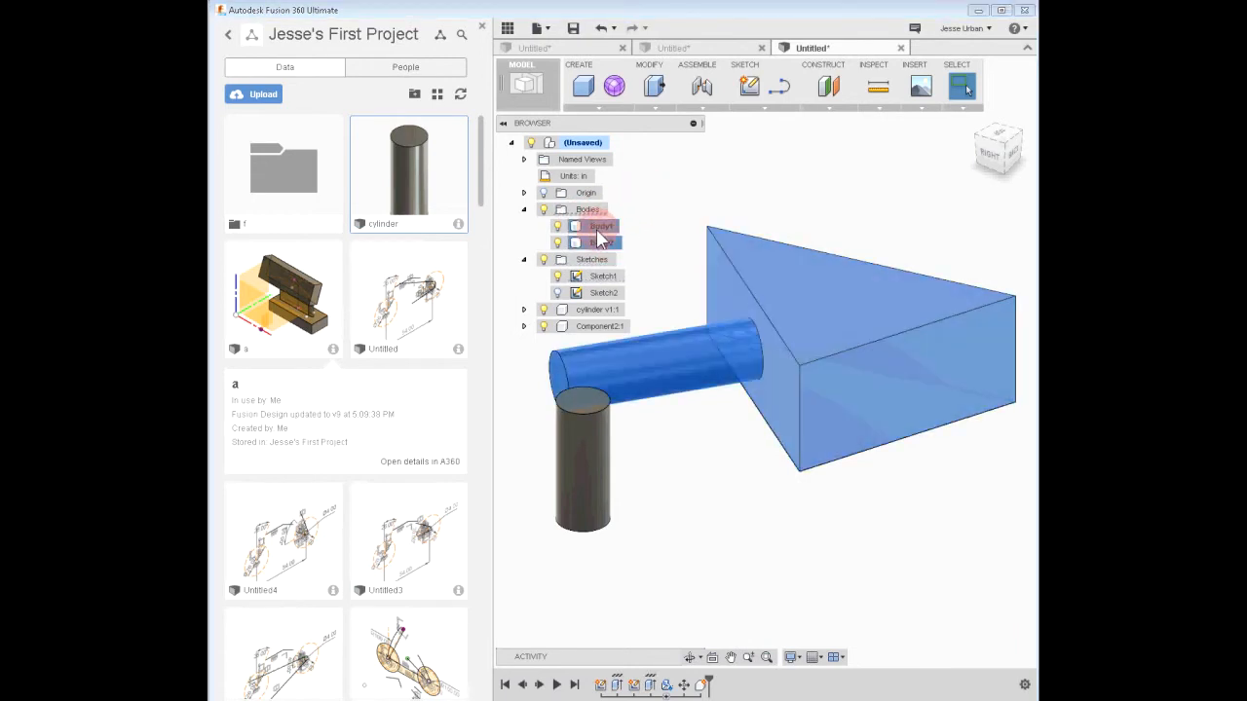
drag(605, 250, 604, 326)
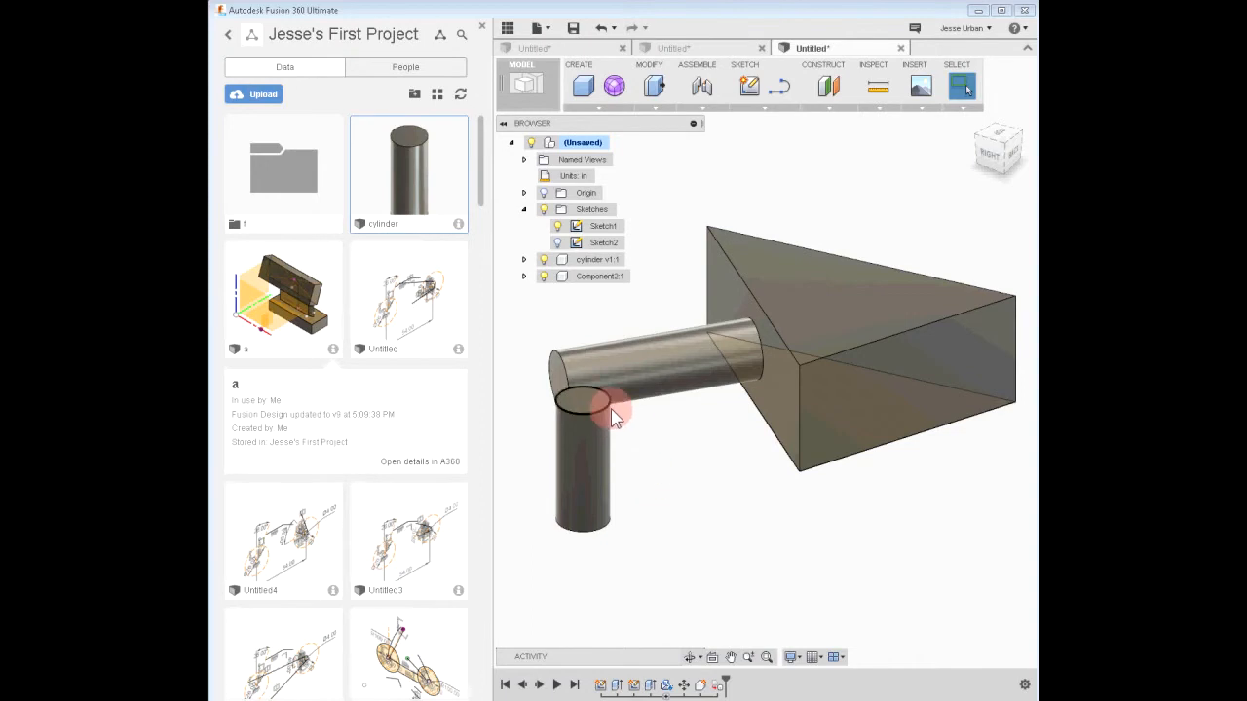
- Try to joint the inserted cylinder's top face to the centre of the prism's side face, and expand the Bodies folder of Component2
click(700, 106)
click(712, 131)
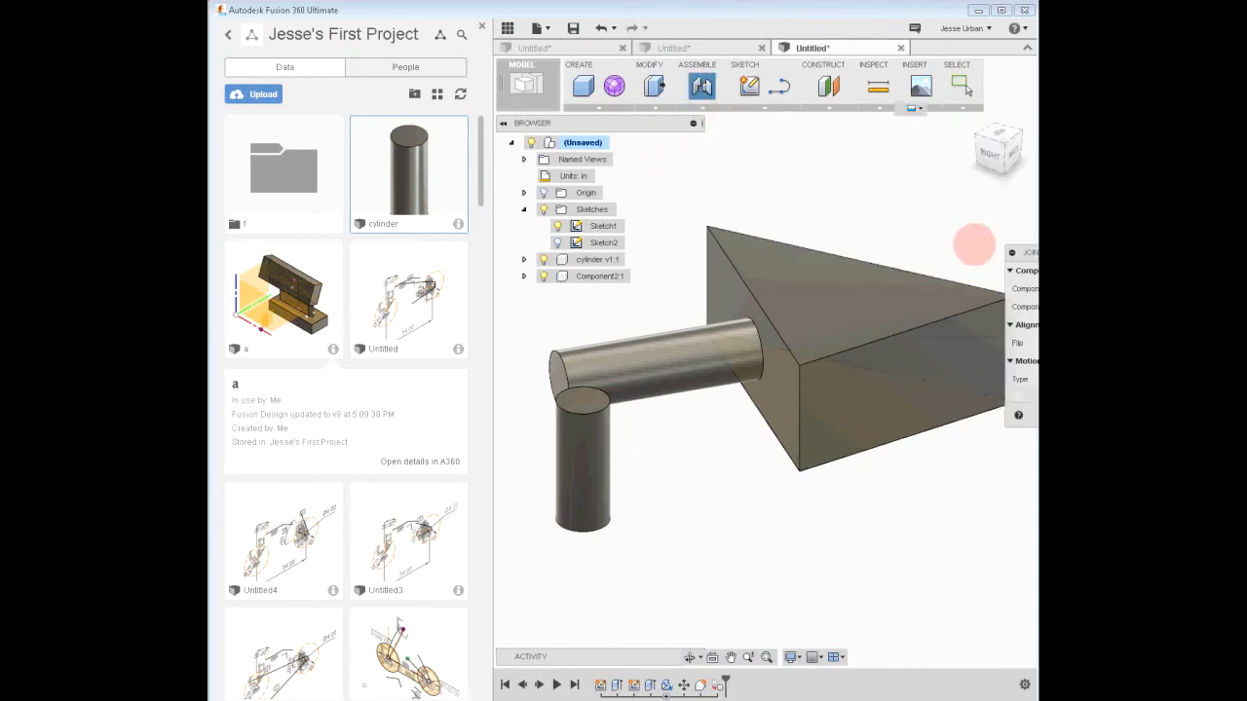
click(584, 402)
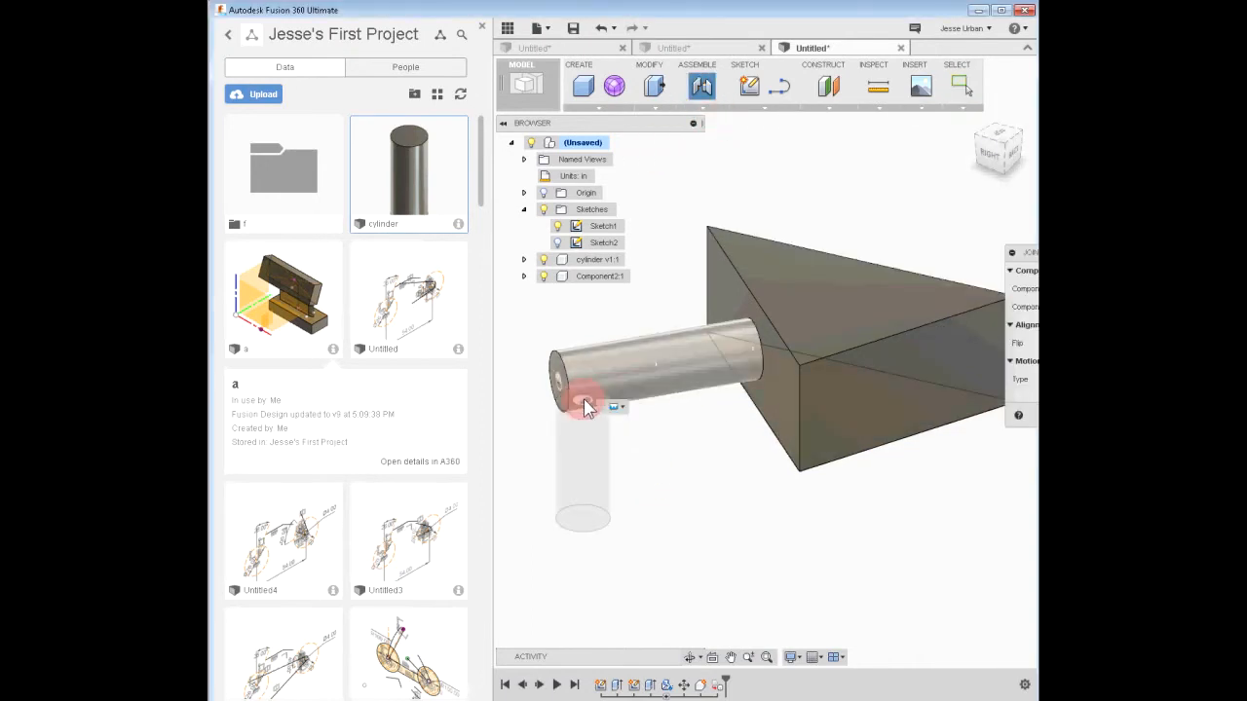
click(906, 385)
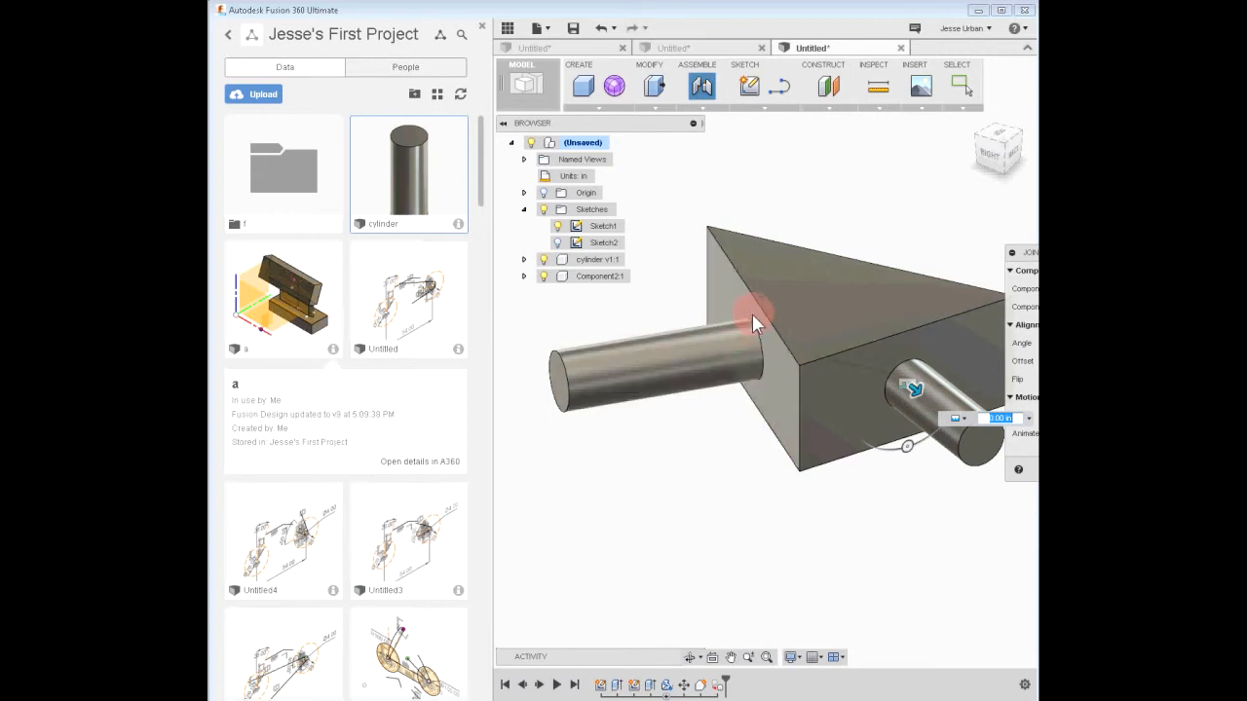
click(917, 388)
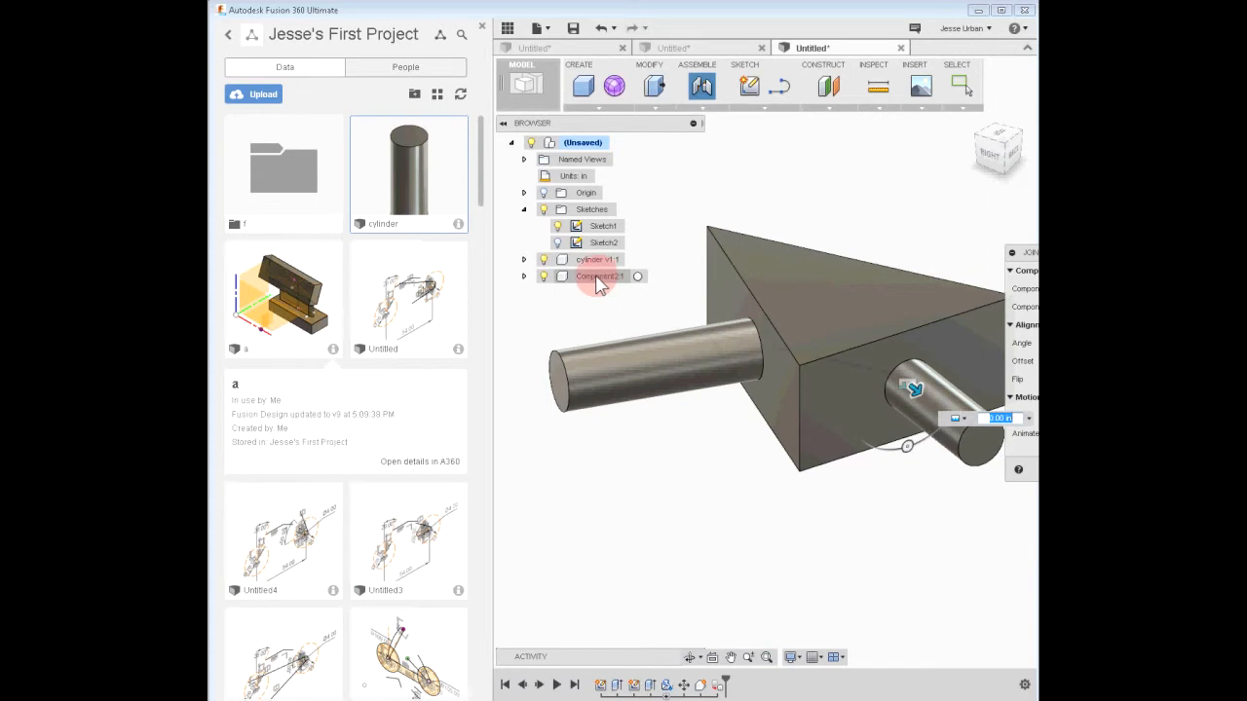
click(525, 276)
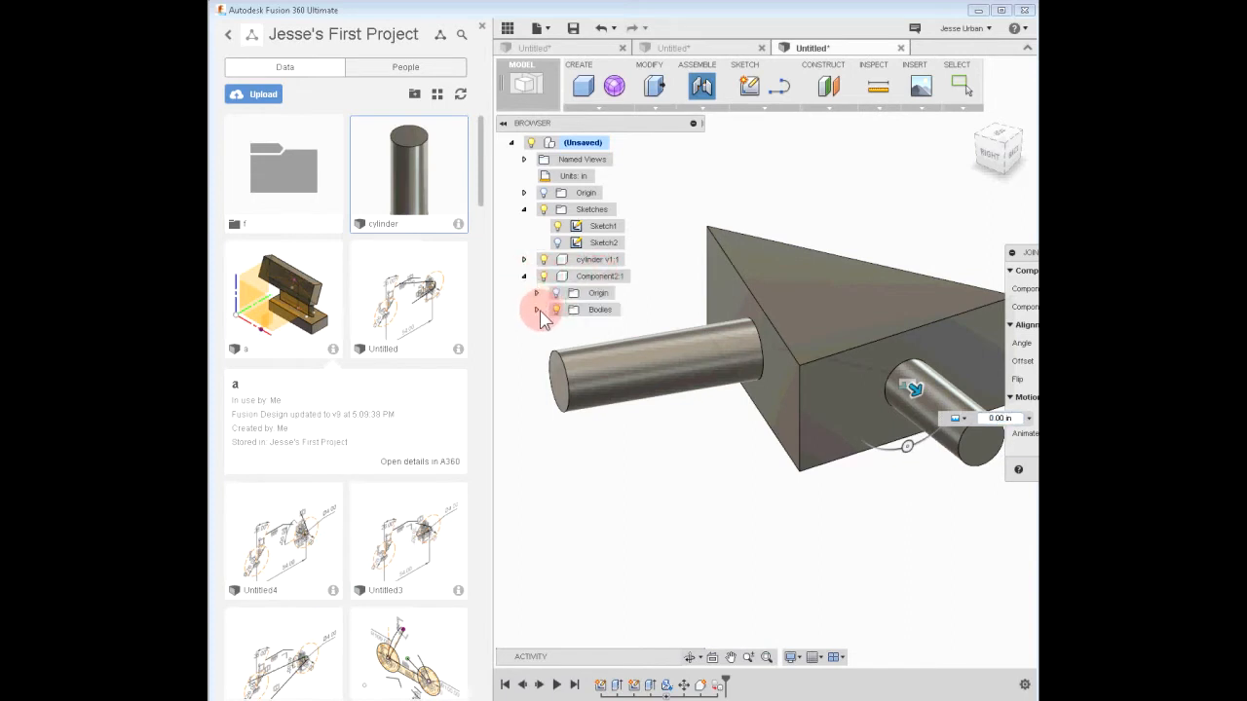
click(536, 310)
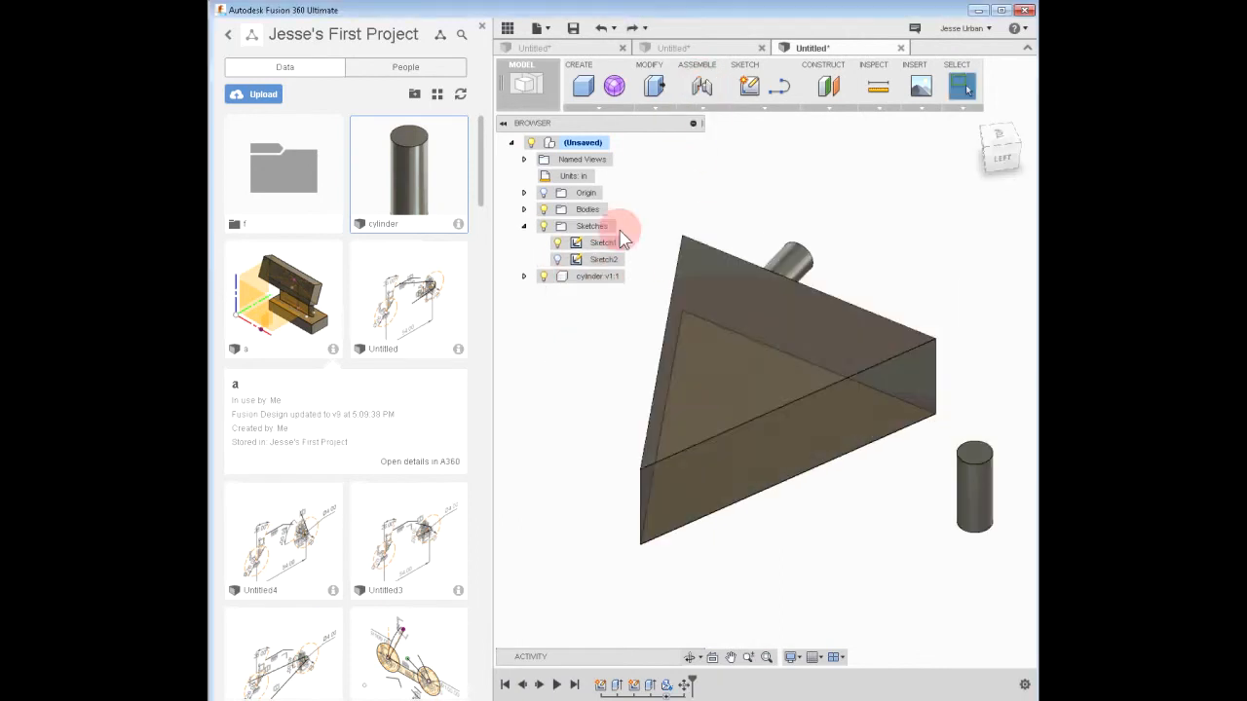
- Start a new sketch on the prism's free side face
shift+middle_drag(829, 557, 685, 431)
click(688, 175)
click(755, 109)
click(752, 123)
click(757, 376)
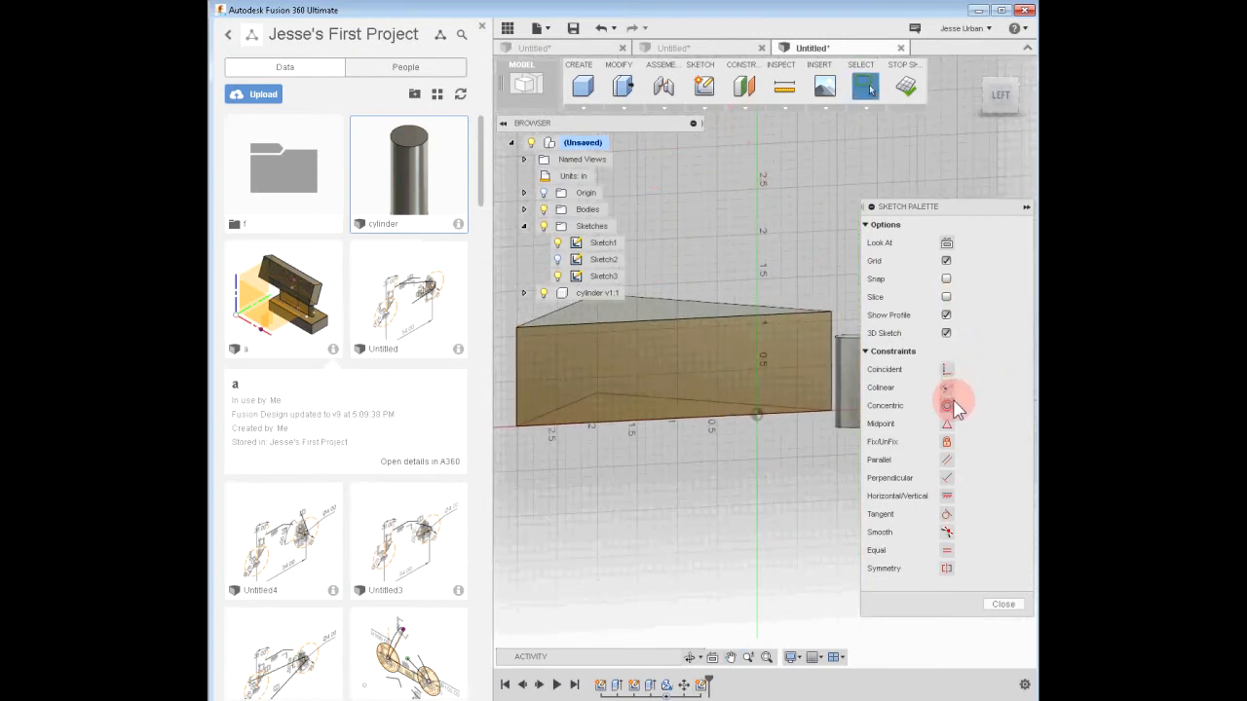
- Draw a diagonal line across the side face from its upper-left corner to its lower-right corner
click(706, 115)
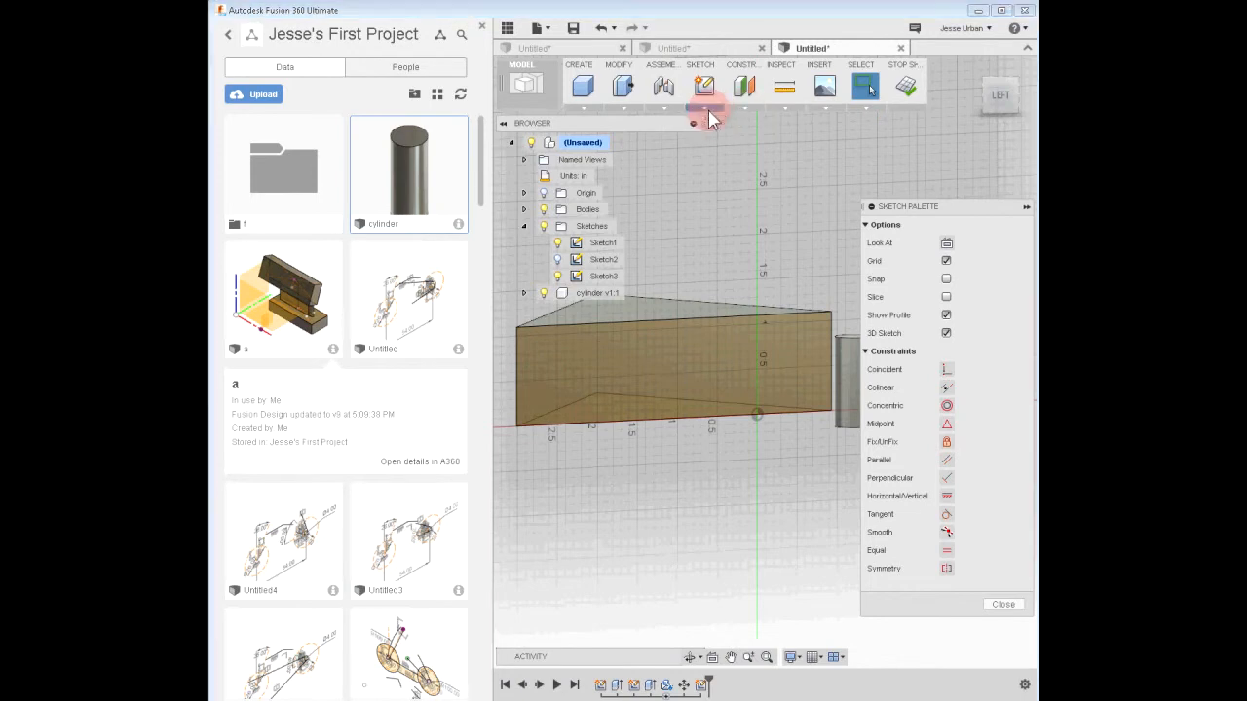
click(740, 115)
click(714, 115)
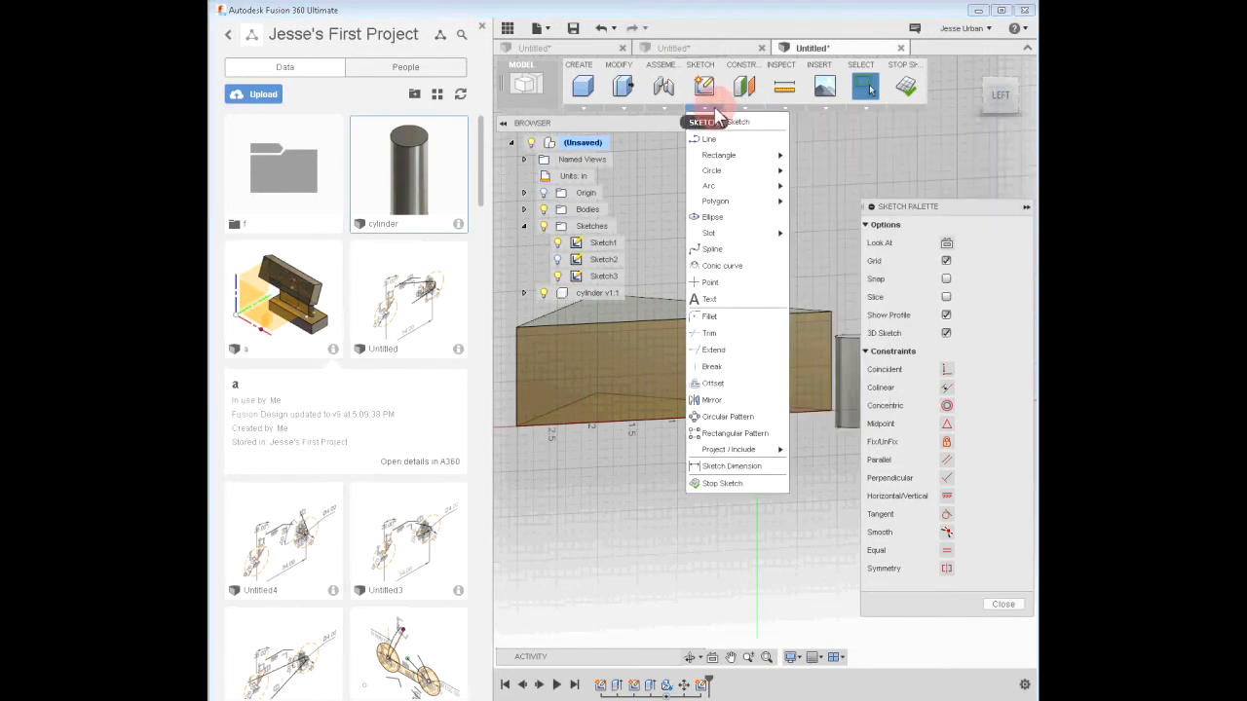
click(719, 140)
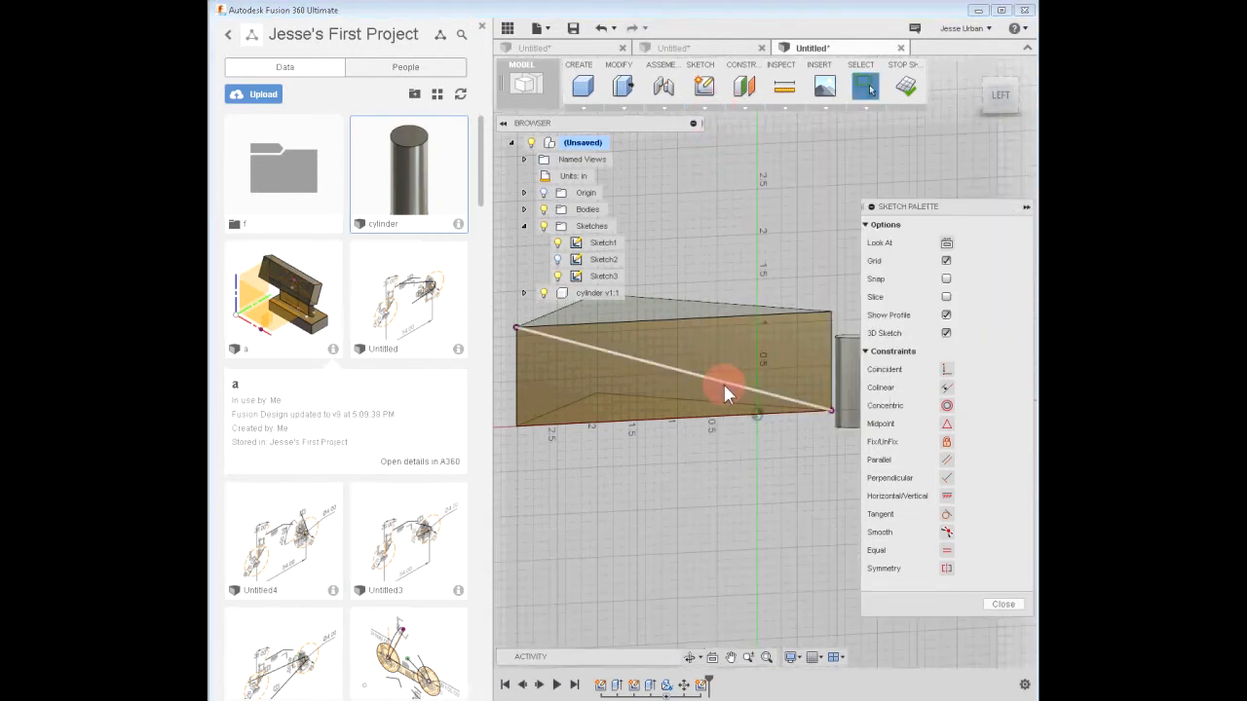
- Turn the side face's diagonal into a construction line, place a sketch point on it, and finish the sketch
click(724, 383)
key(Delete)
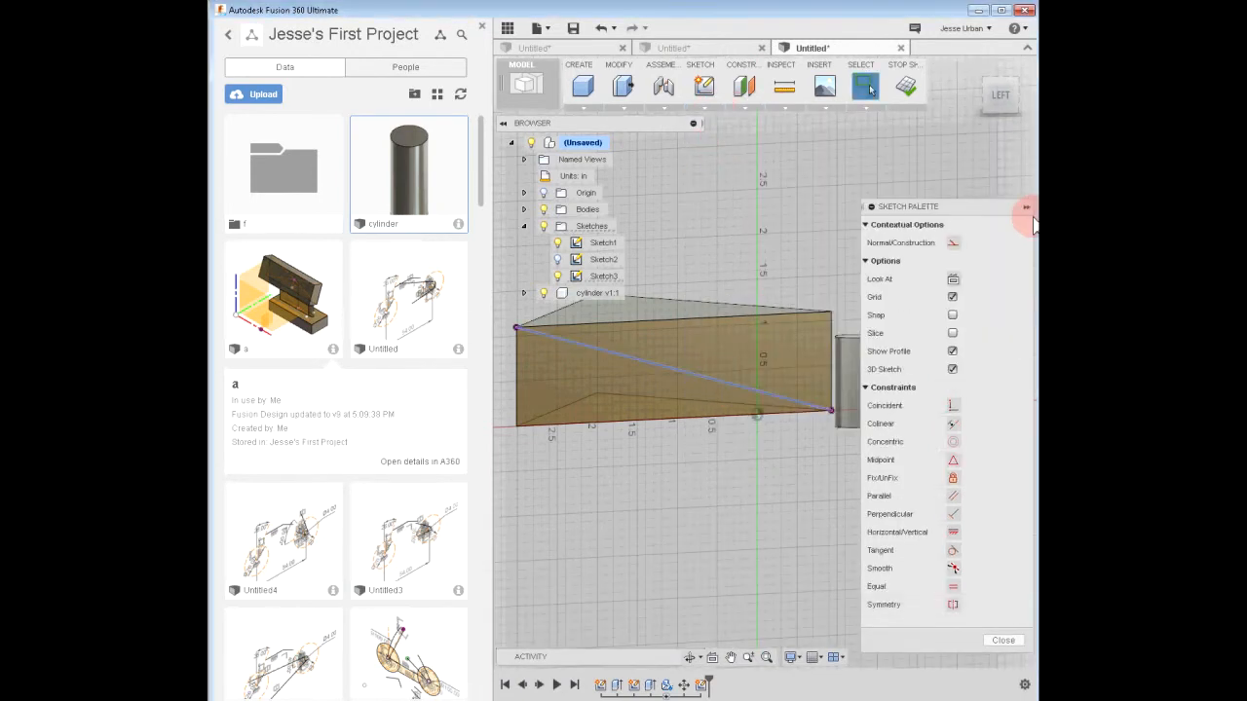
click(714, 116)
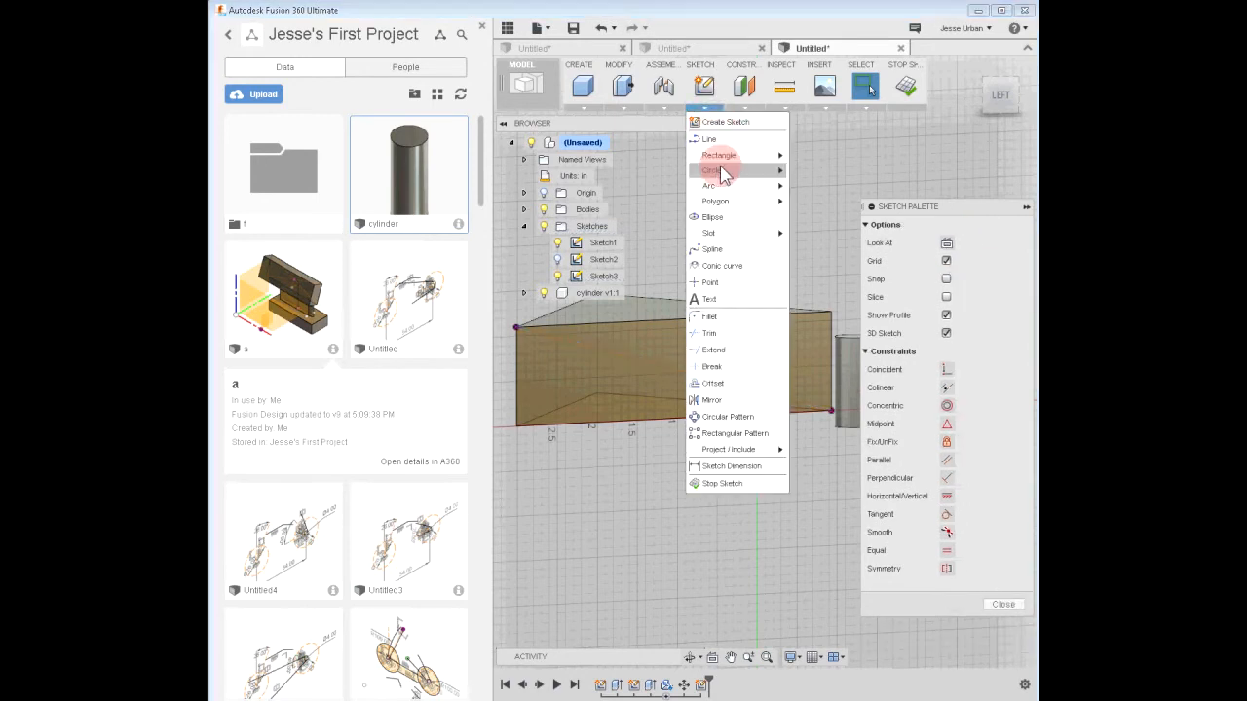
click(749, 282)
click(689, 370)
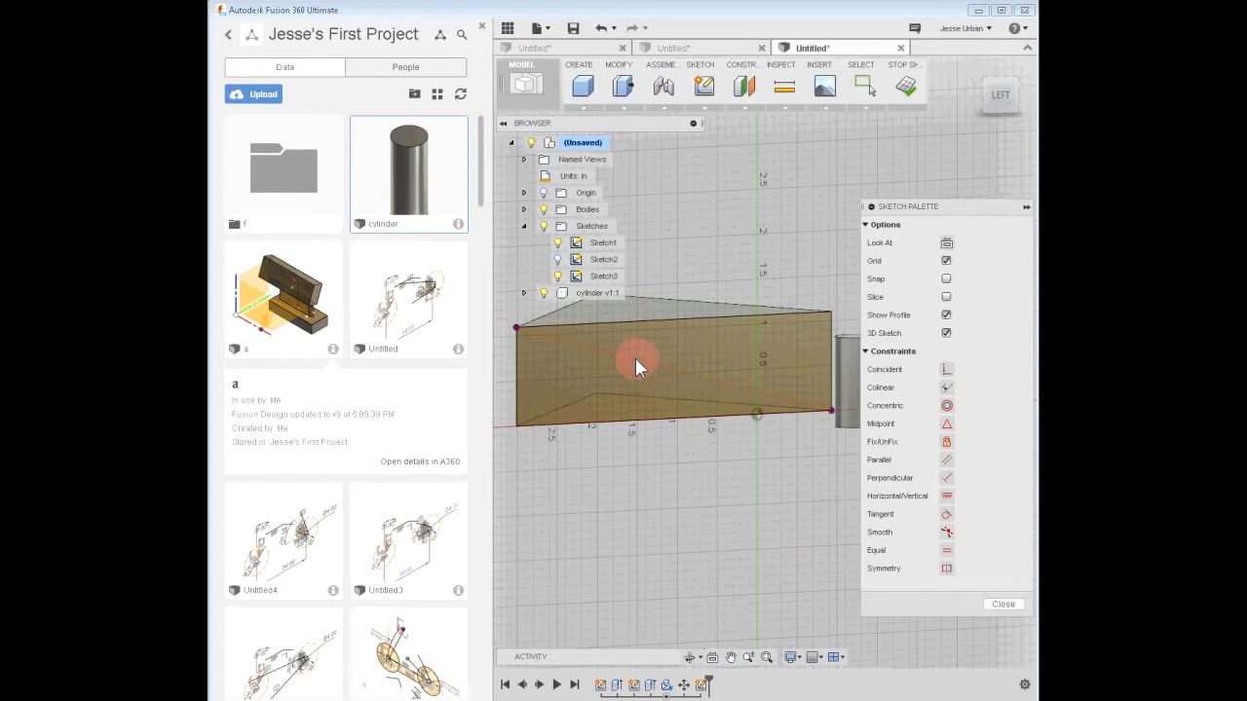
click(783, 334)
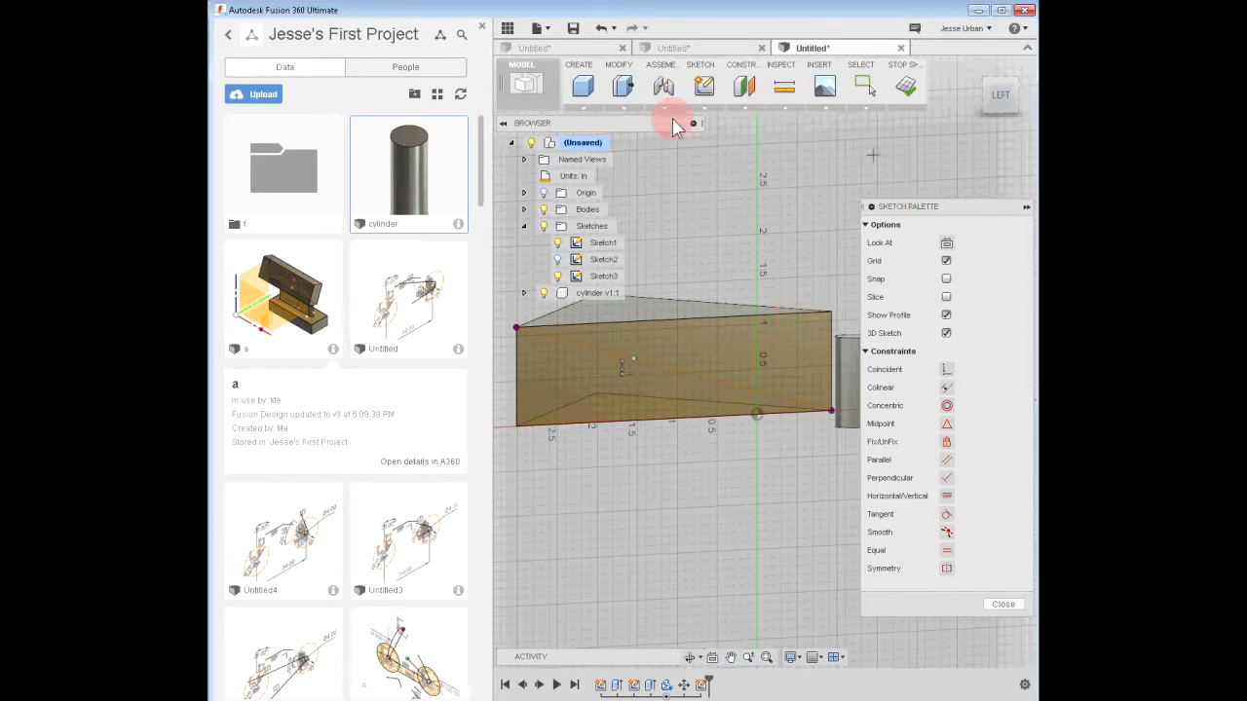
click(906, 85)
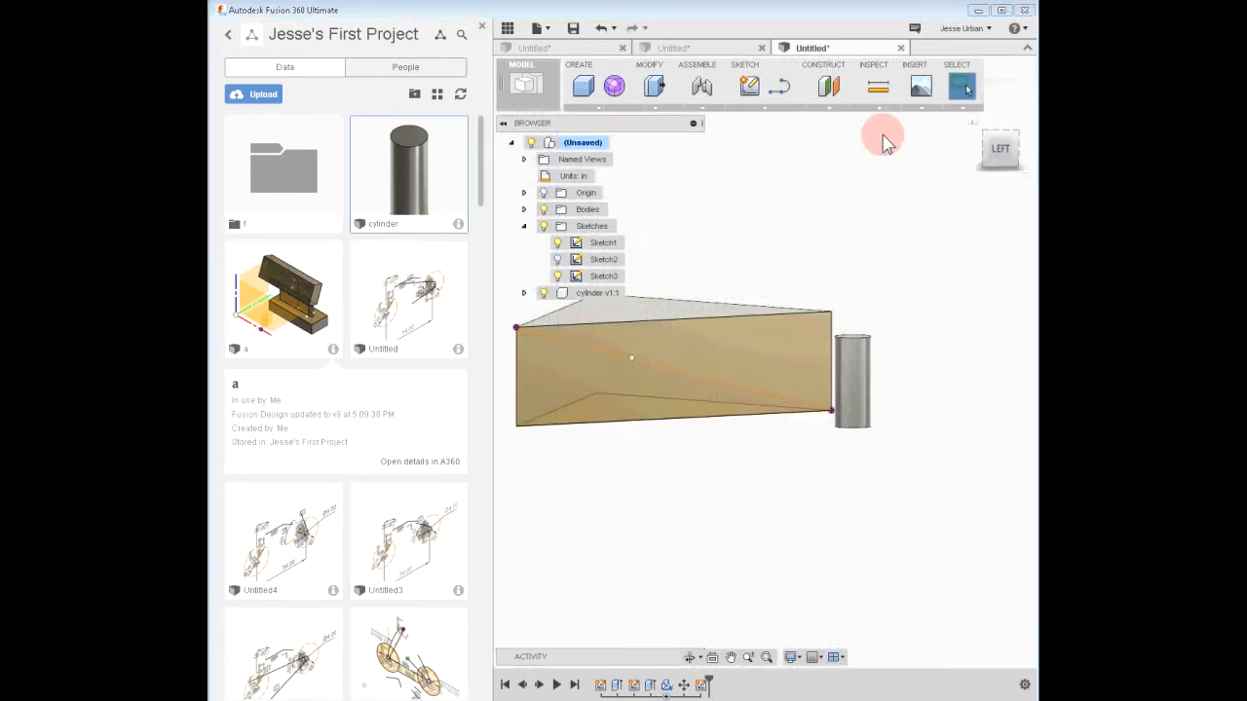
- Expand the Bodies folder and edit the pin's extrusion so that the pin becomes a body separate from the prism
shift+middle_drag(897, 266, 899, 301)
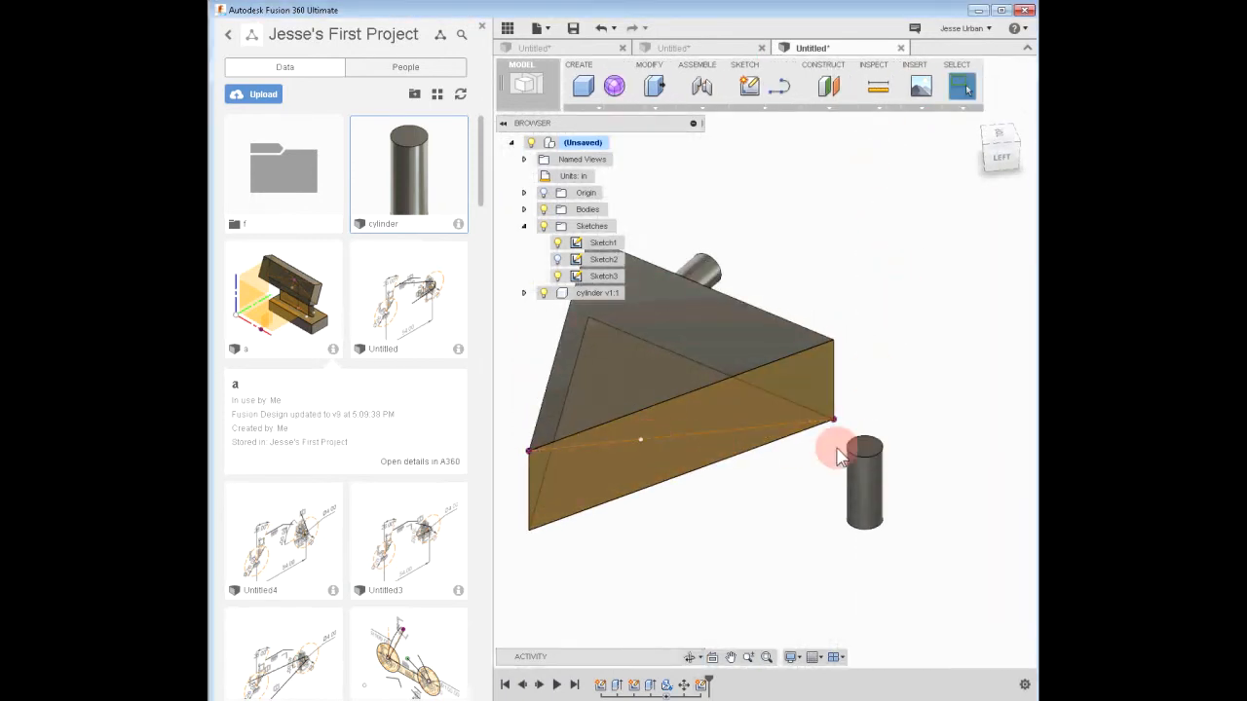
middle_drag(776, 228, 896, 241)
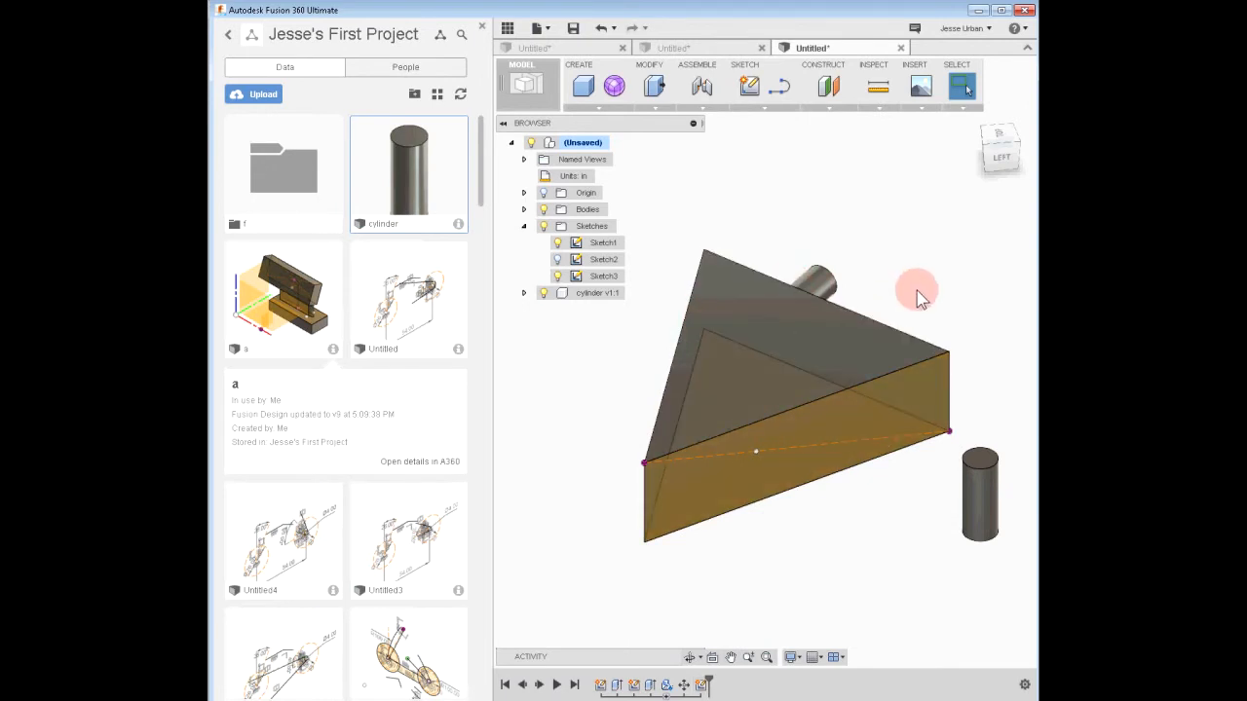
shift+middle_drag(901, 295, 804, 267)
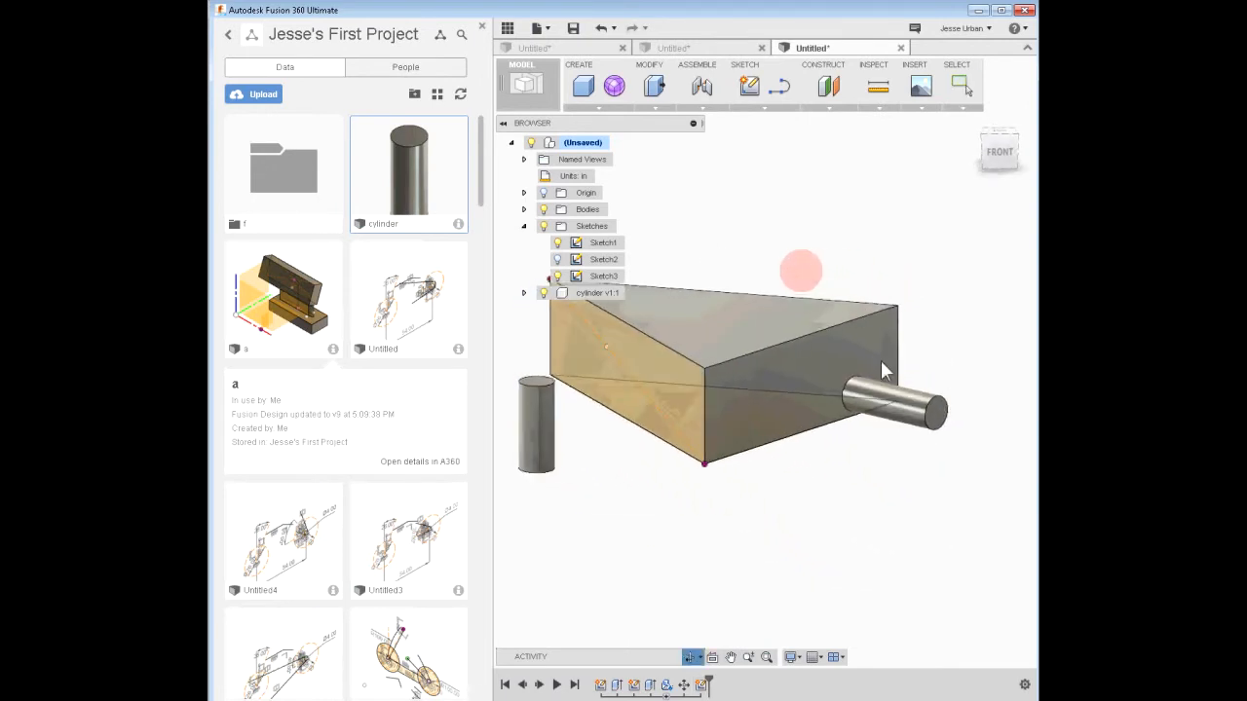
click(524, 210)
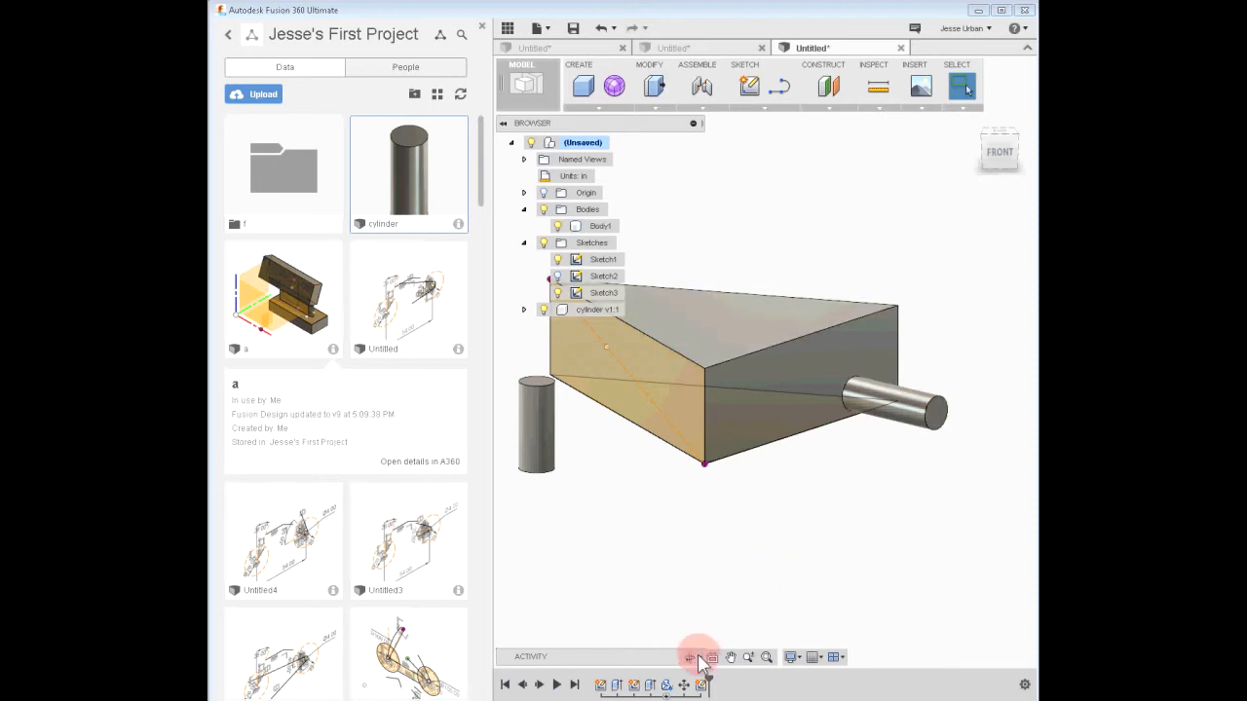
click(651, 686)
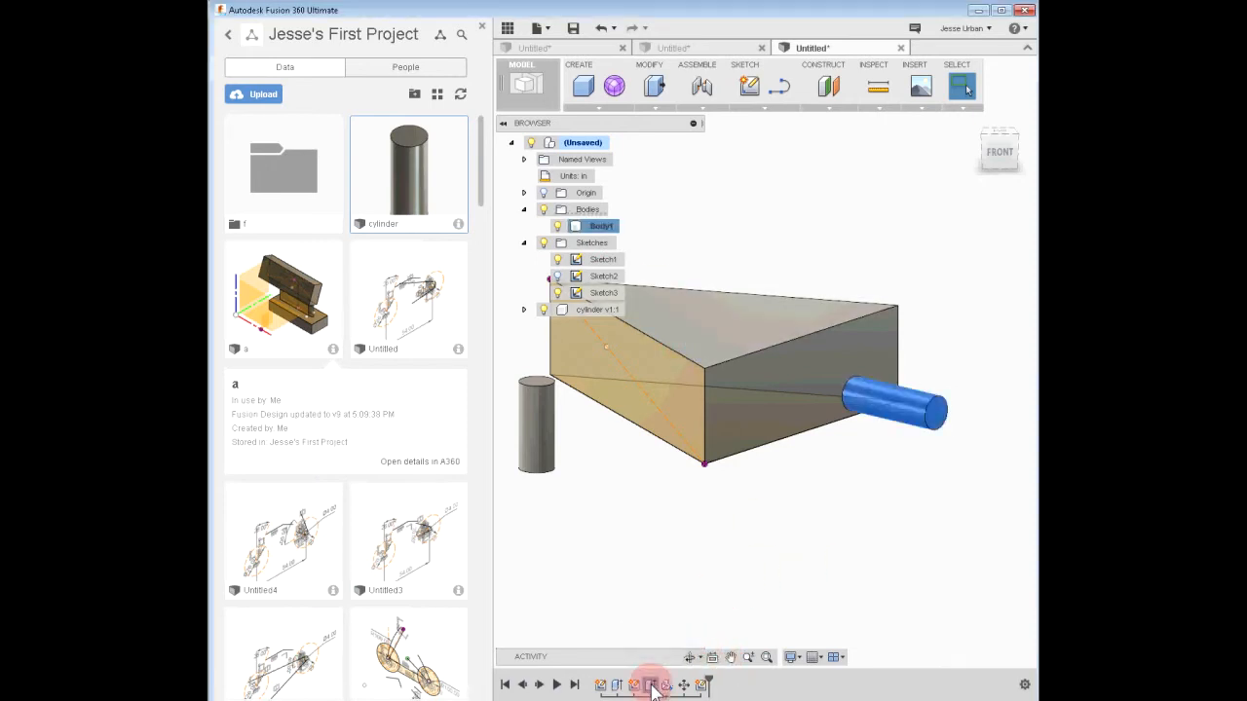
right_click(651, 686)
click(693, 624)
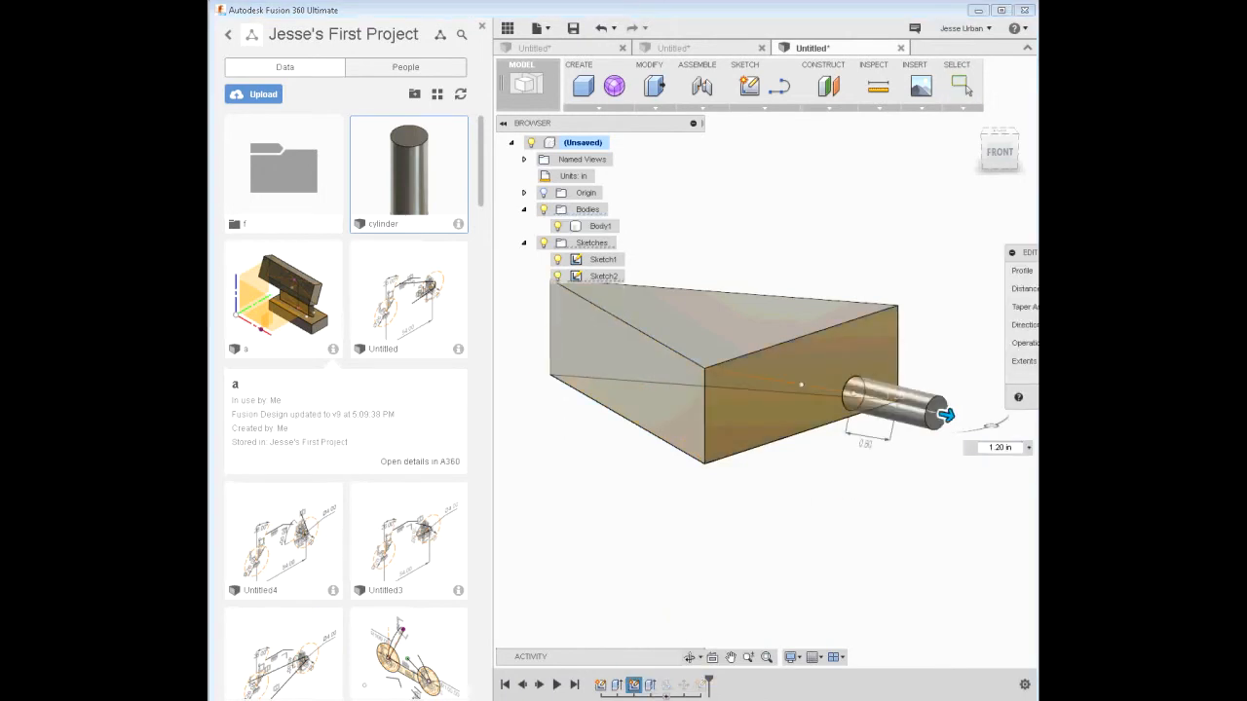
key(Return)
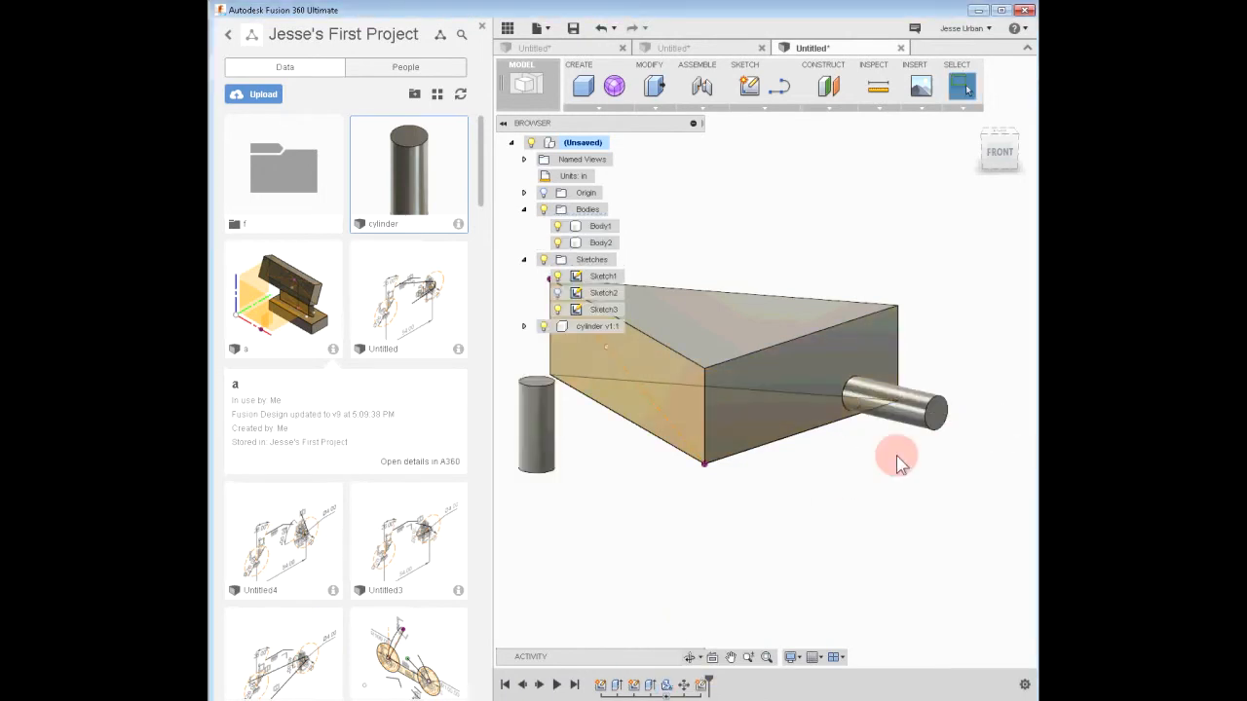
- Select Body1 and Body2 in turn and examine which solid each one represents
mouse_move(834, 473)
shift+middle_down()
mouse_move(841, 407)
mouse_move(821, 342)
mouse_move(885, 247)
mouse_move(911, 389)
shift+middle_up()
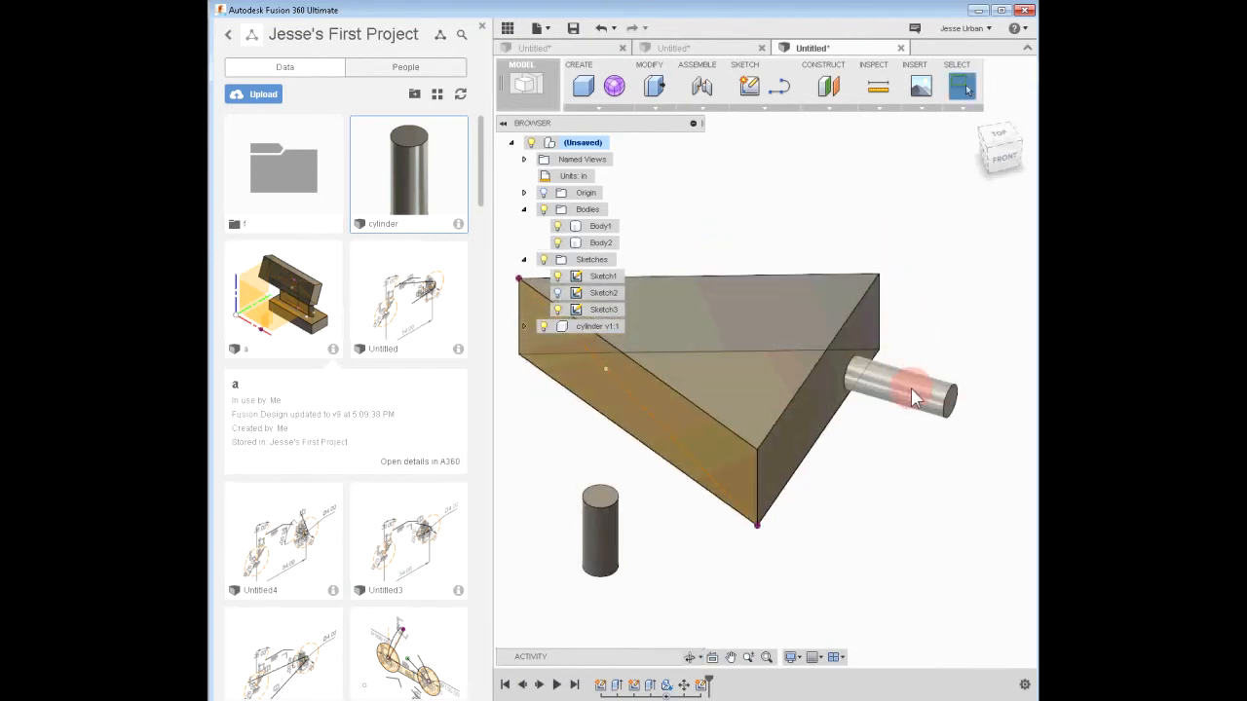
click(596, 228)
click(628, 243)
click(835, 251)
shift+middle_drag(843, 225, 787, 266)
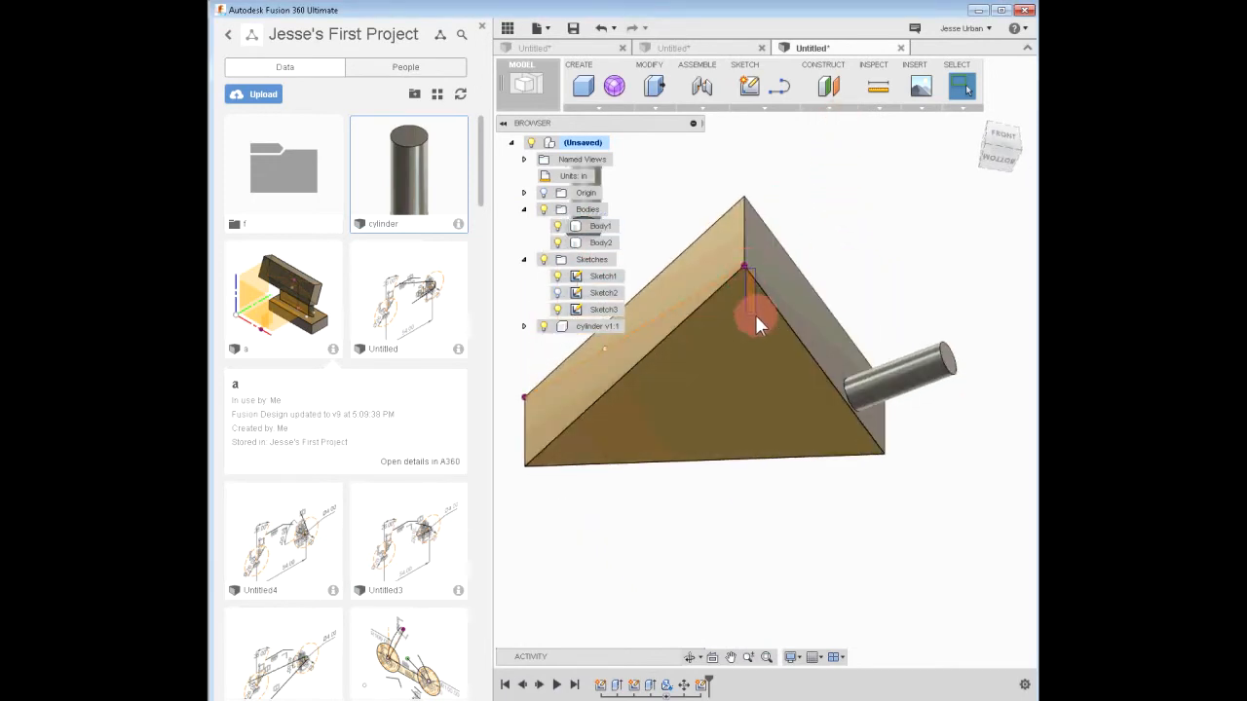
- Hide Sketch3, show Sketch2, and choose to show the dimensions of Sketch3
click(608, 247)
click(558, 309)
click(743, 268)
drag(744, 265, 736, 329)
mouse_move(884, 455)
mouse_down()
mouse_move(906, 418)
mouse_move(870, 465)
mouse_up()
mouse_move(809, 251)
shift+middle_down()
mouse_move(821, 259)
mouse_move(790, 471)
mouse_move(799, 439)
mouse_move(704, 406)
shift+middle_up()
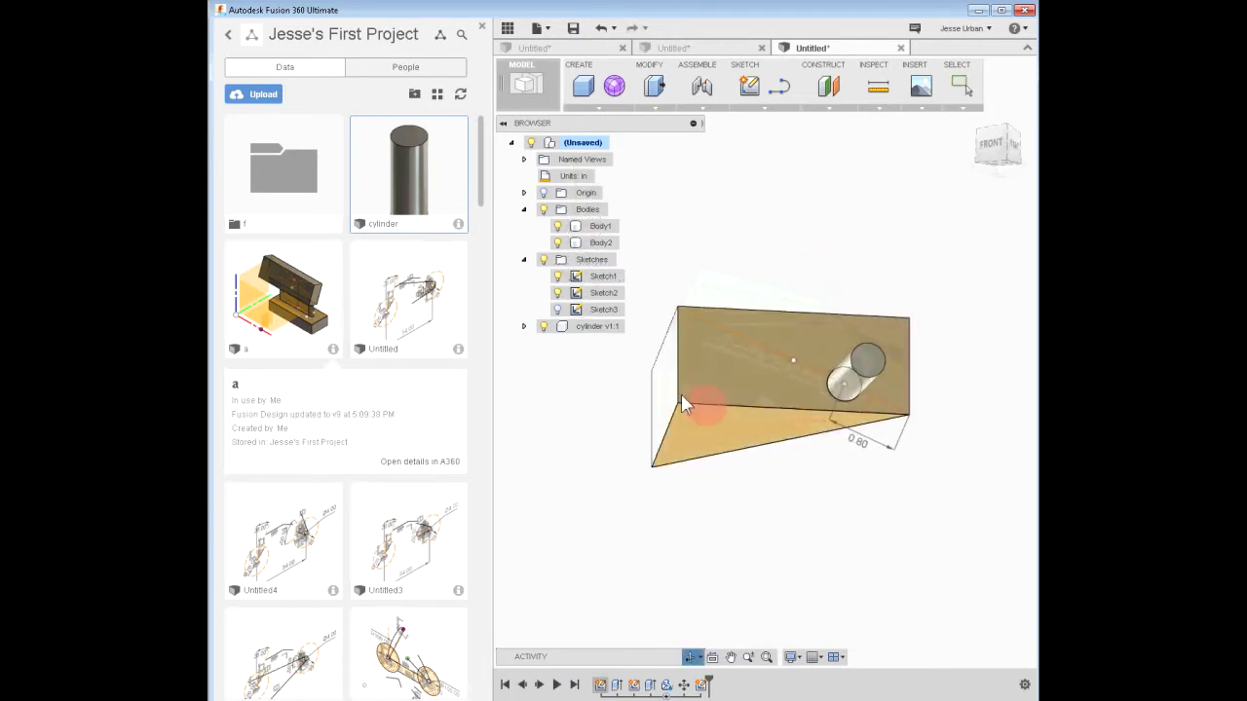
right_click(598, 308)
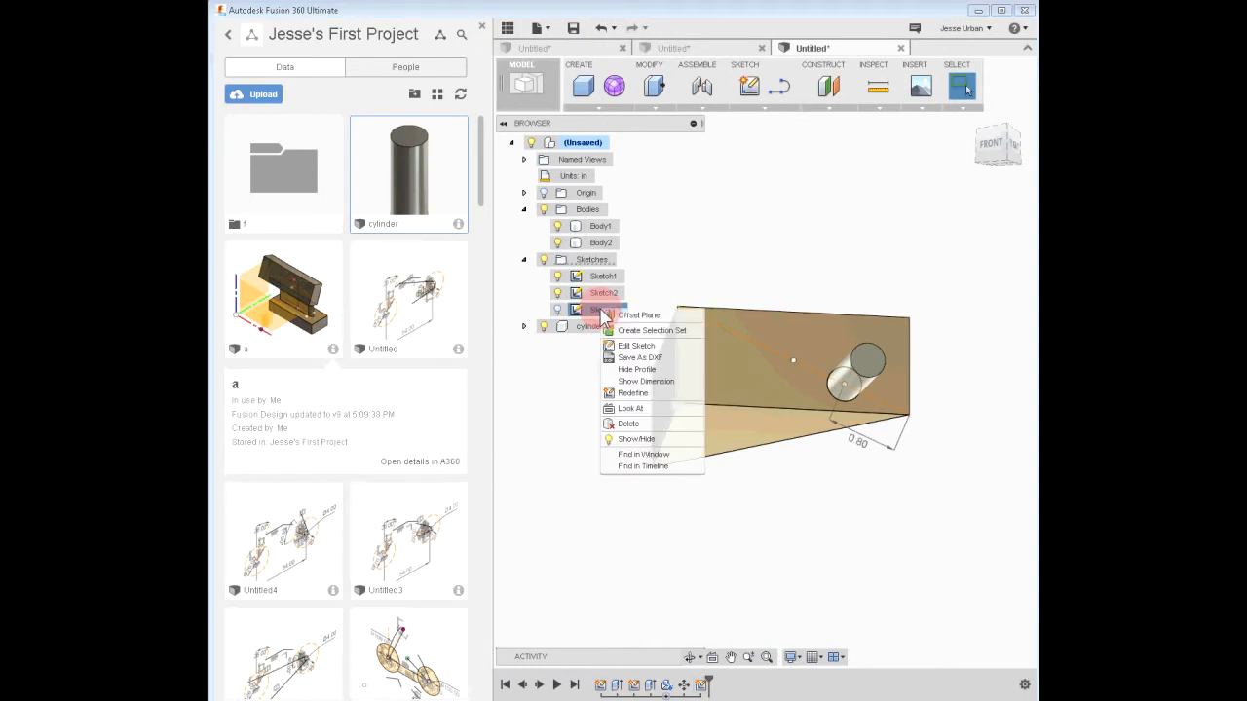
click(674, 379)
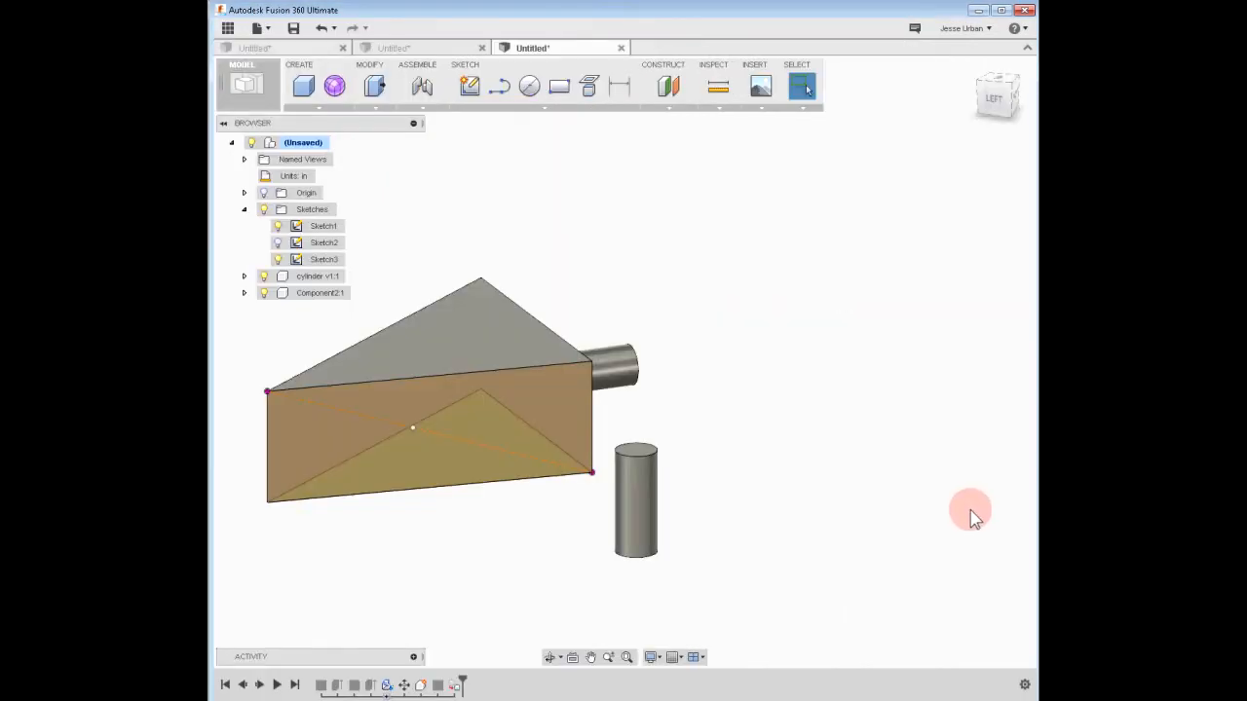
- Try a rigid joint between the cylinder's top face and the sketch point on the prism's side face, and cancel it
click(391, 419)
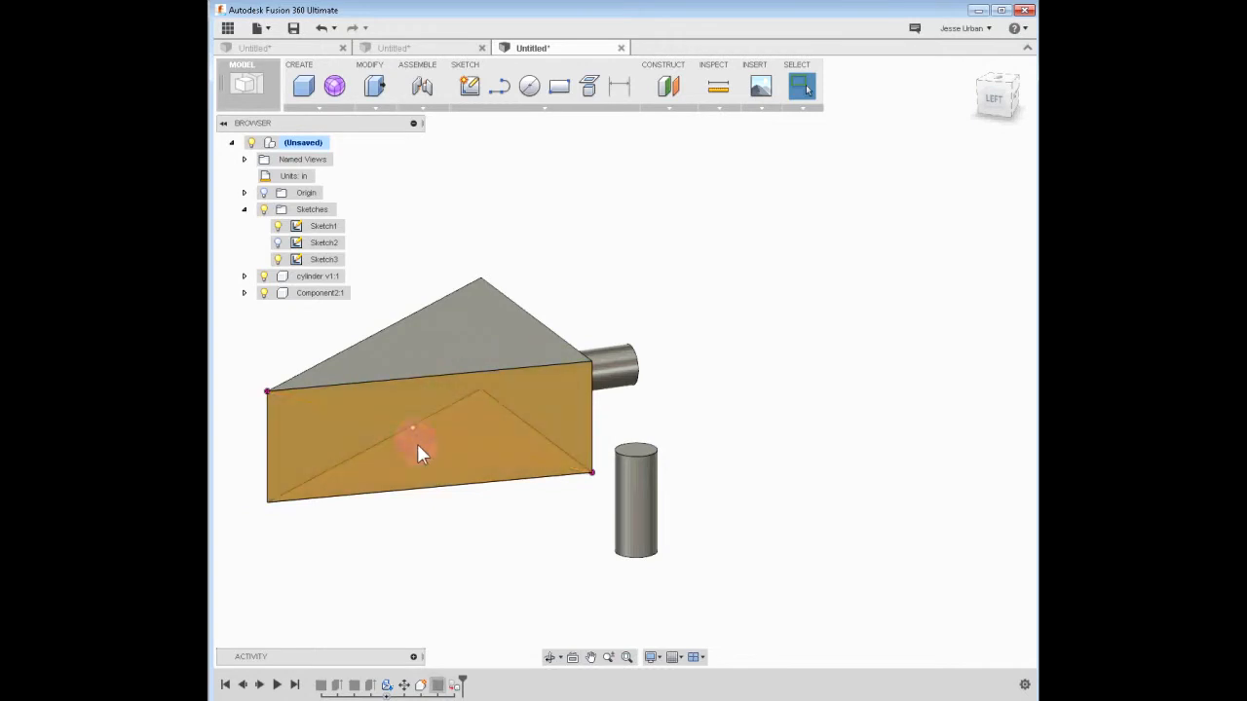
mouse_move(483, 519)
shift+middle_down()
mouse_move(473, 510)
mouse_move(490, 529)
shift+middle_up()
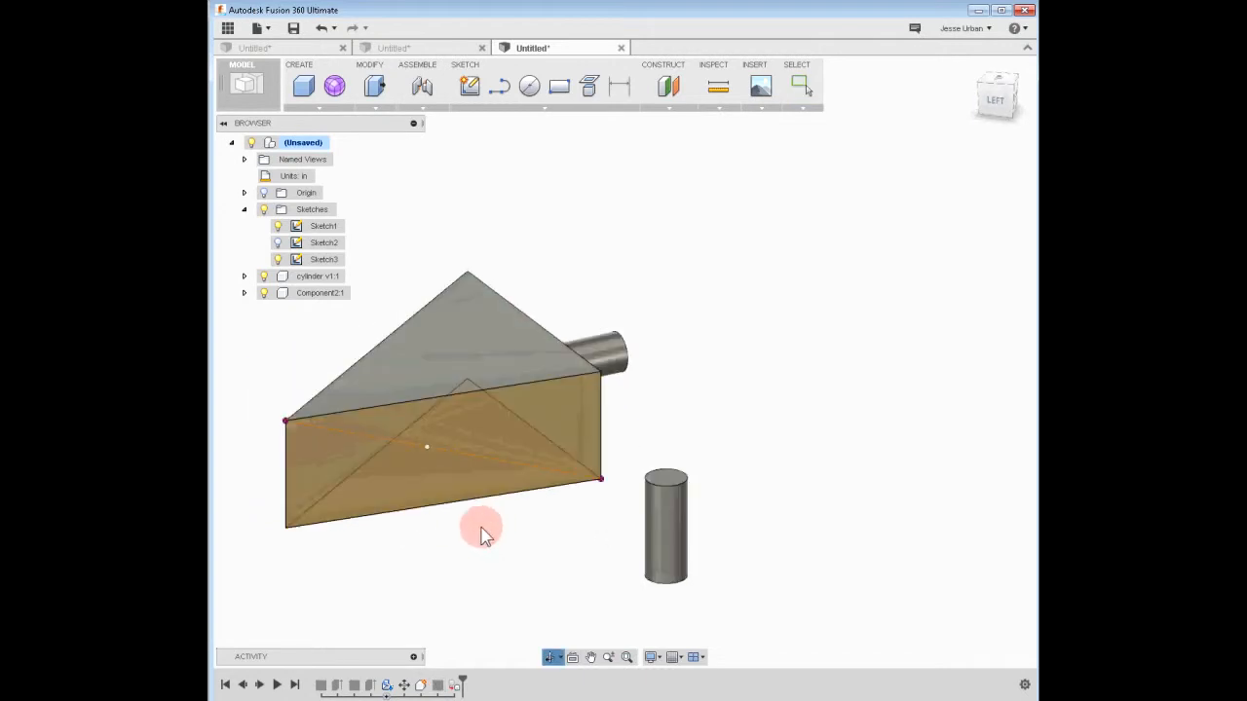
click(426, 482)
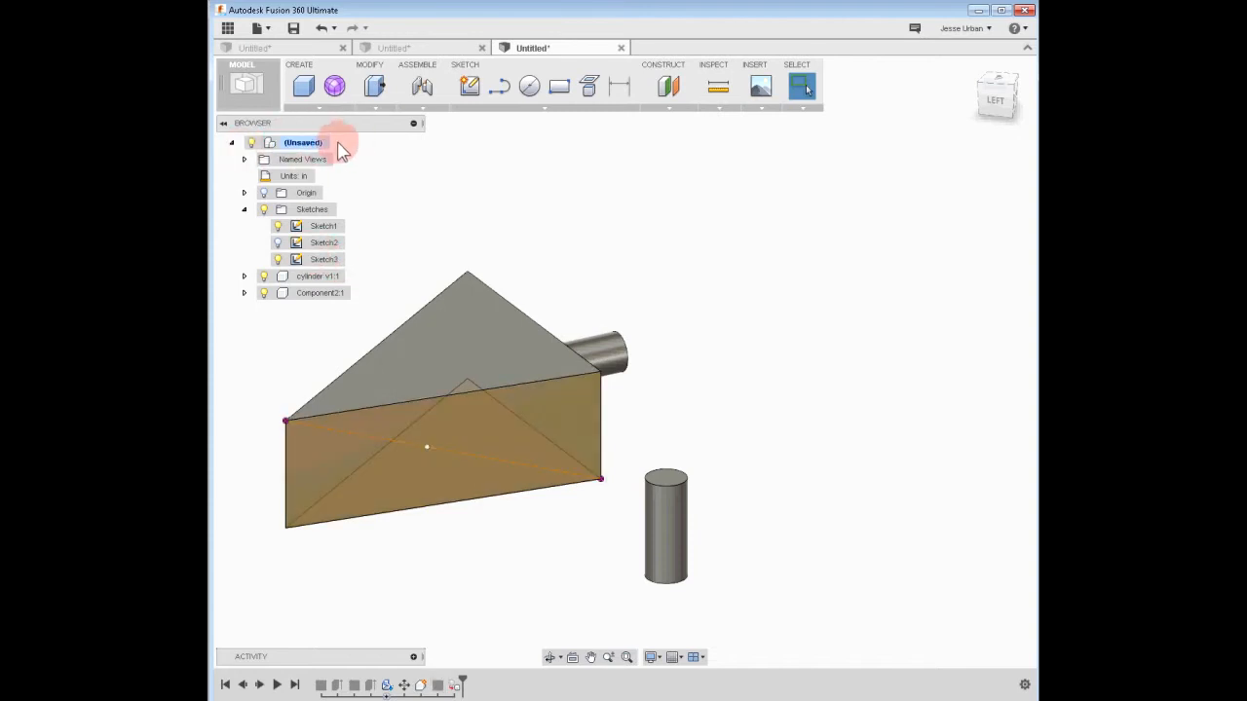
click(422, 107)
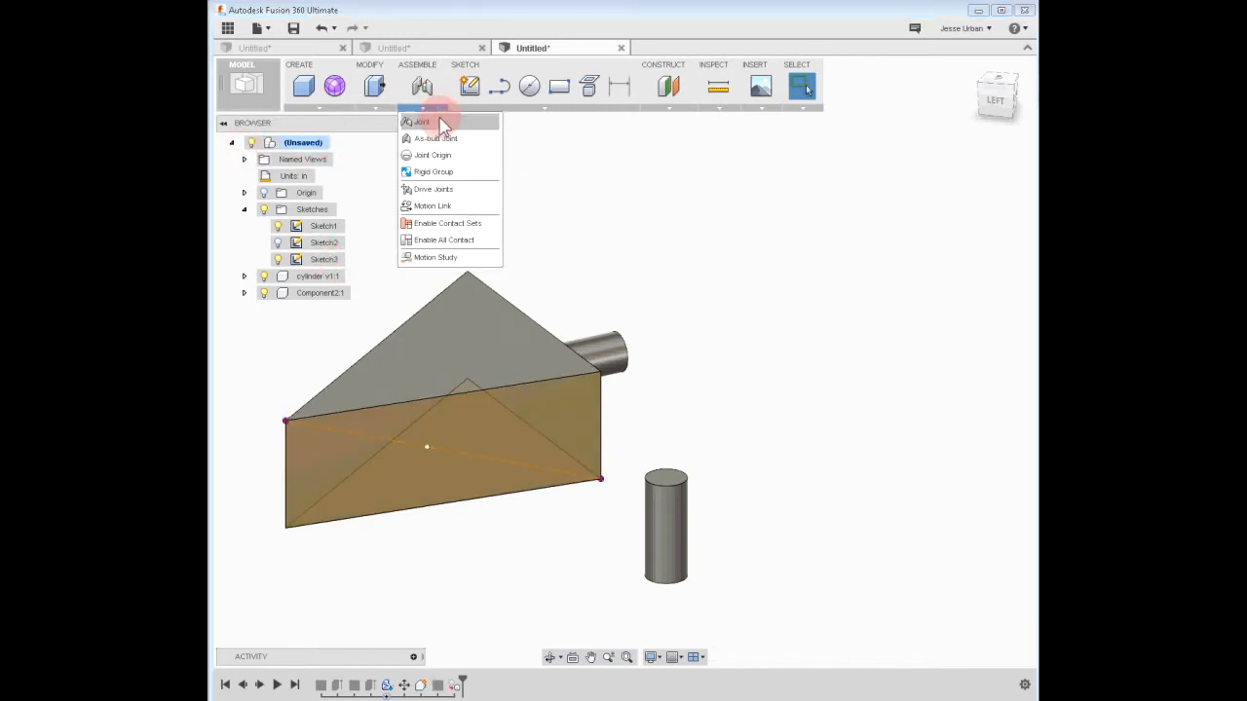
click(429, 120)
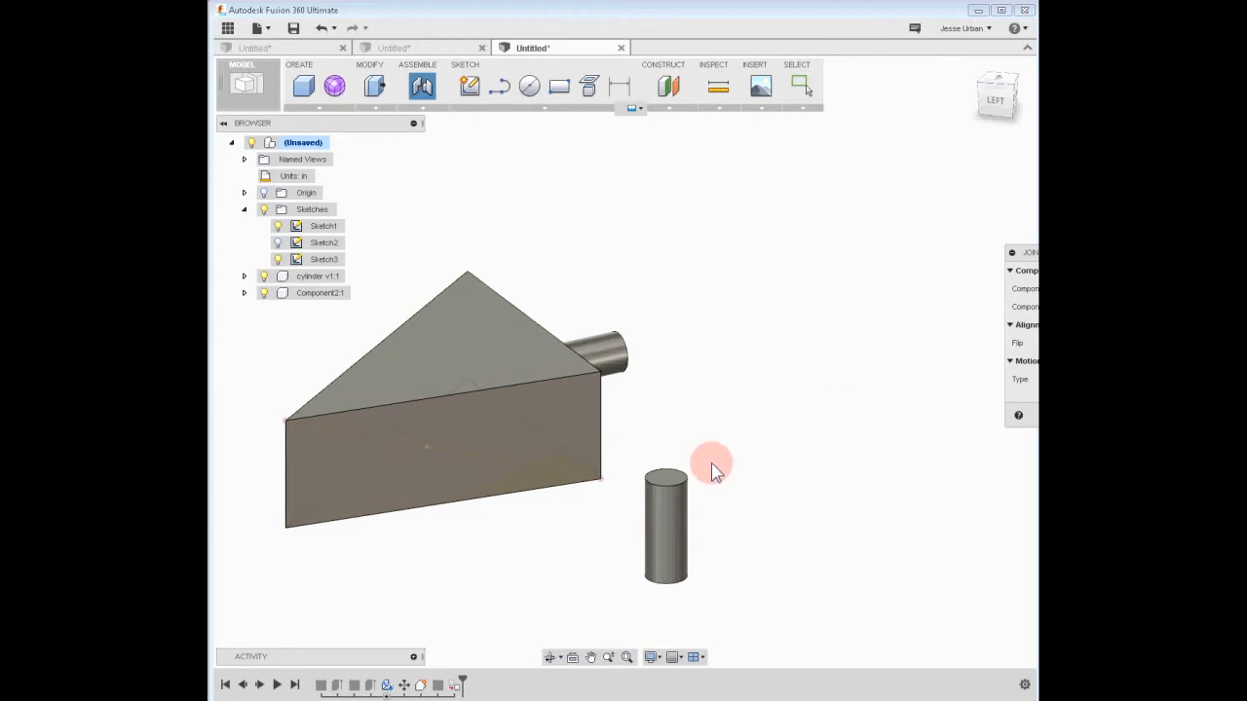
click(665, 478)
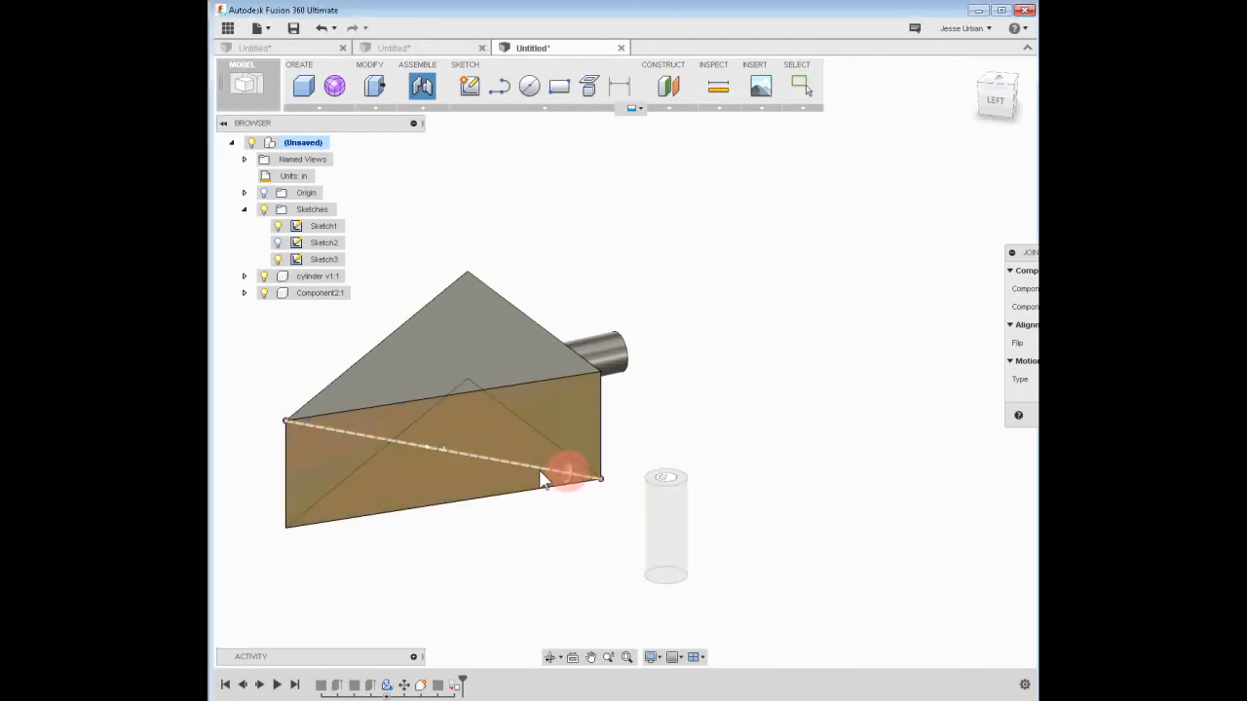
click(429, 447)
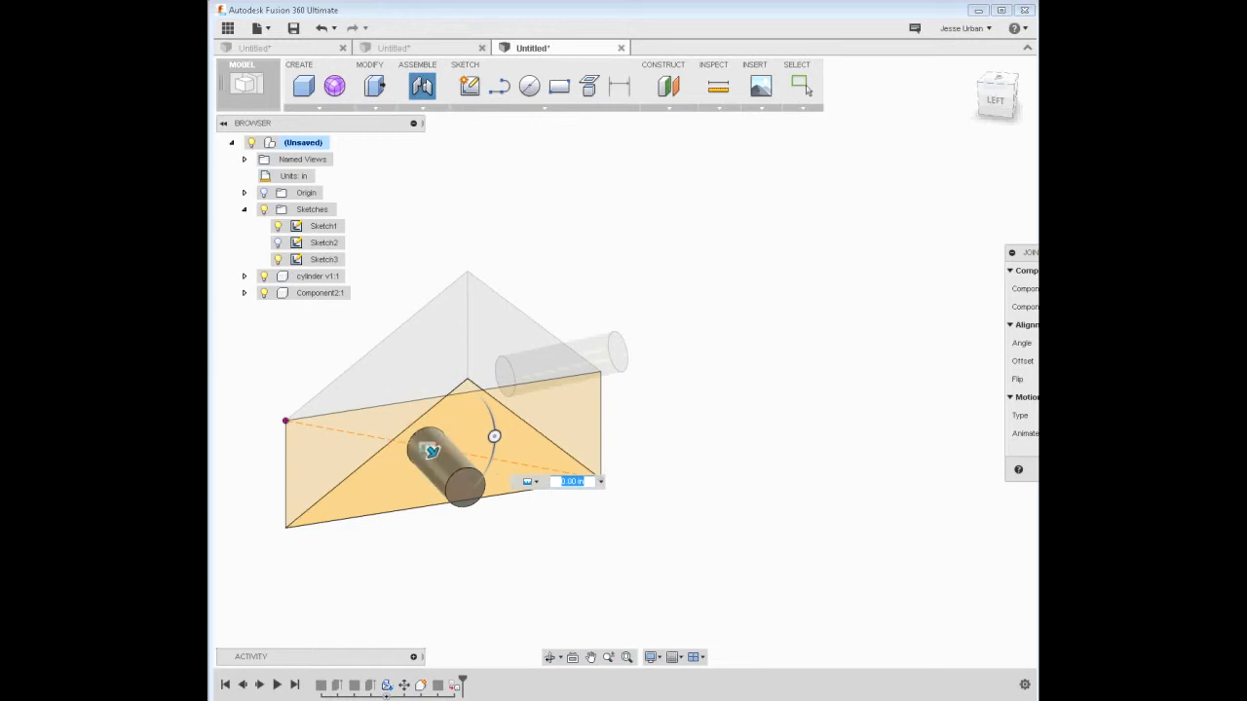
drag(1022, 252, 910, 250)
click(889, 431)
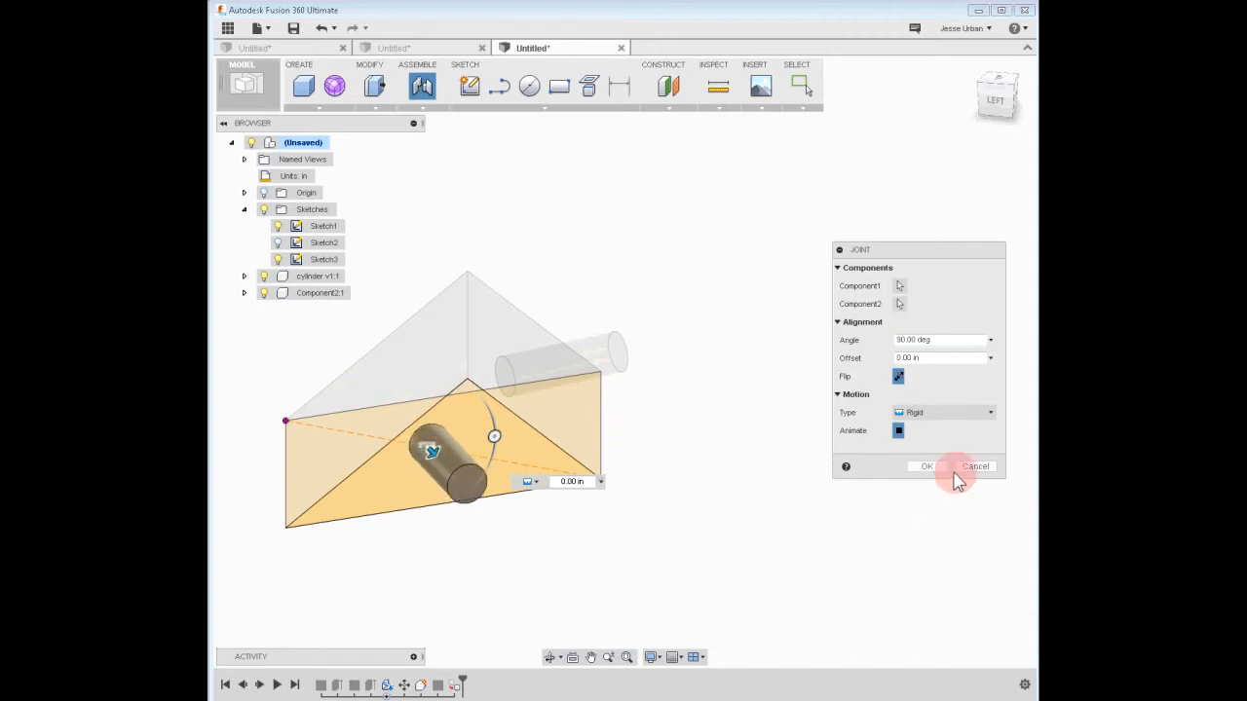
click(974, 468)
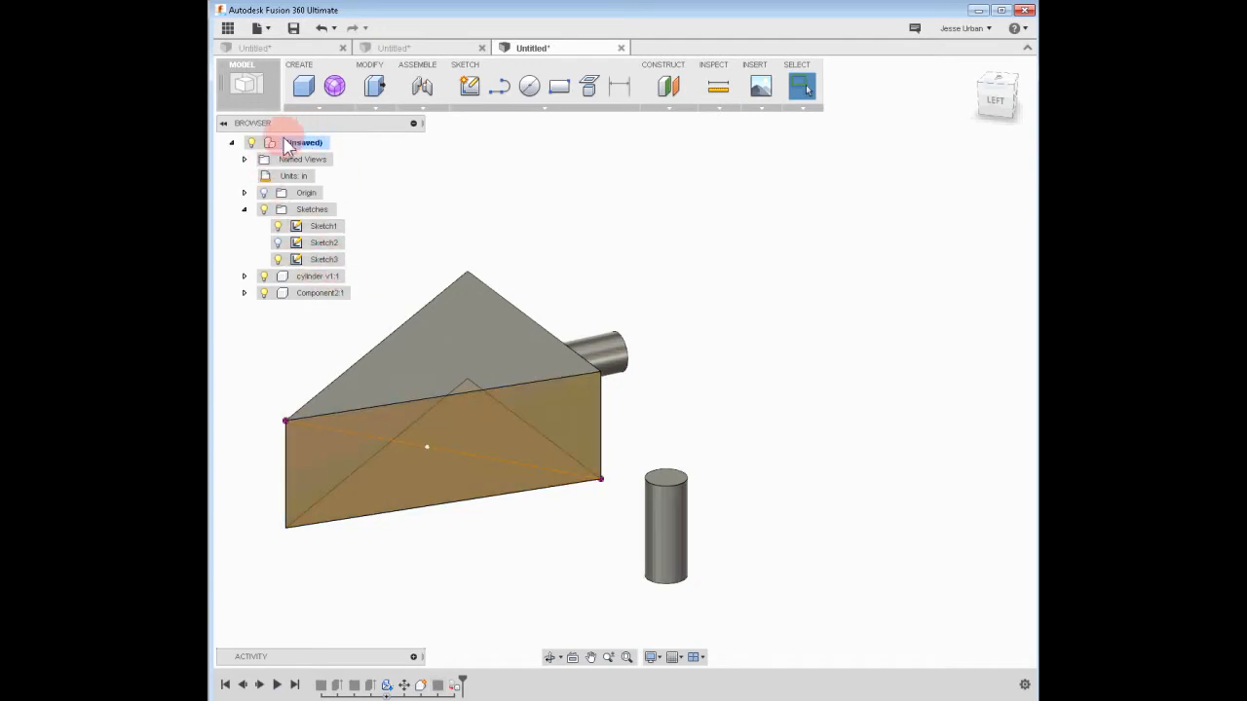
- Try starting a new sketch on the prism's side face in the top-level design, and undo it
click(301, 262)
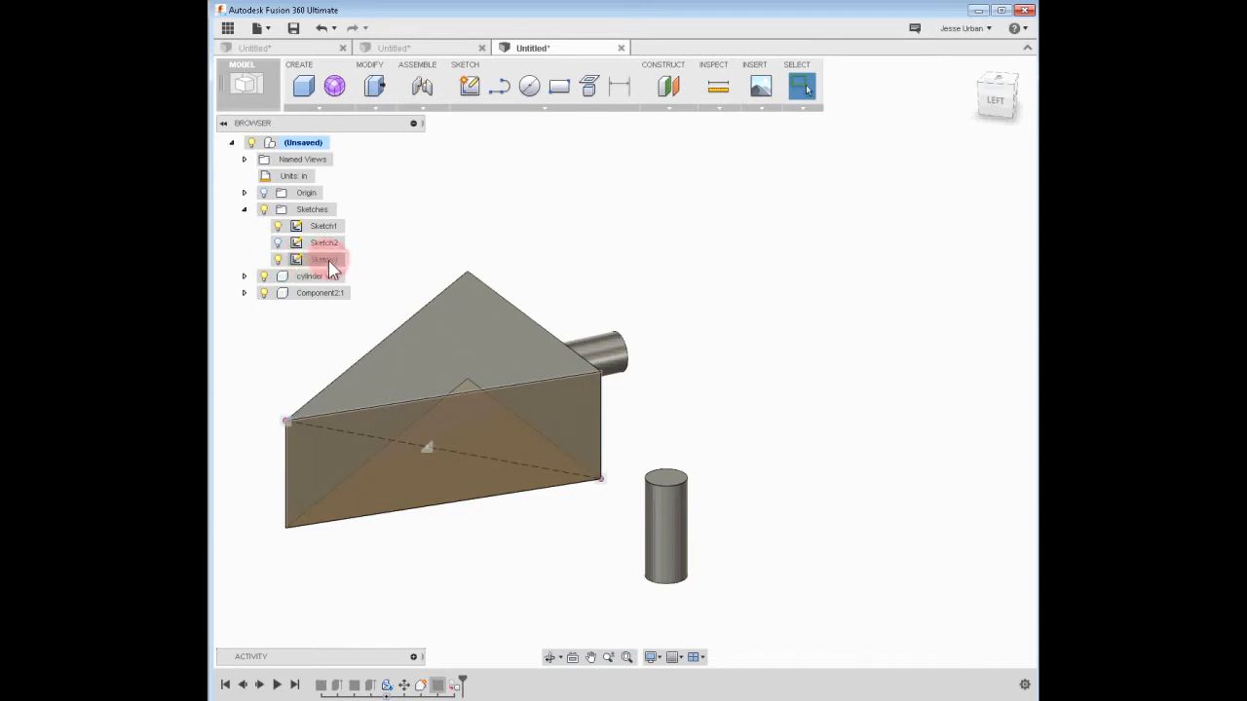
click(323, 259)
click(471, 93)
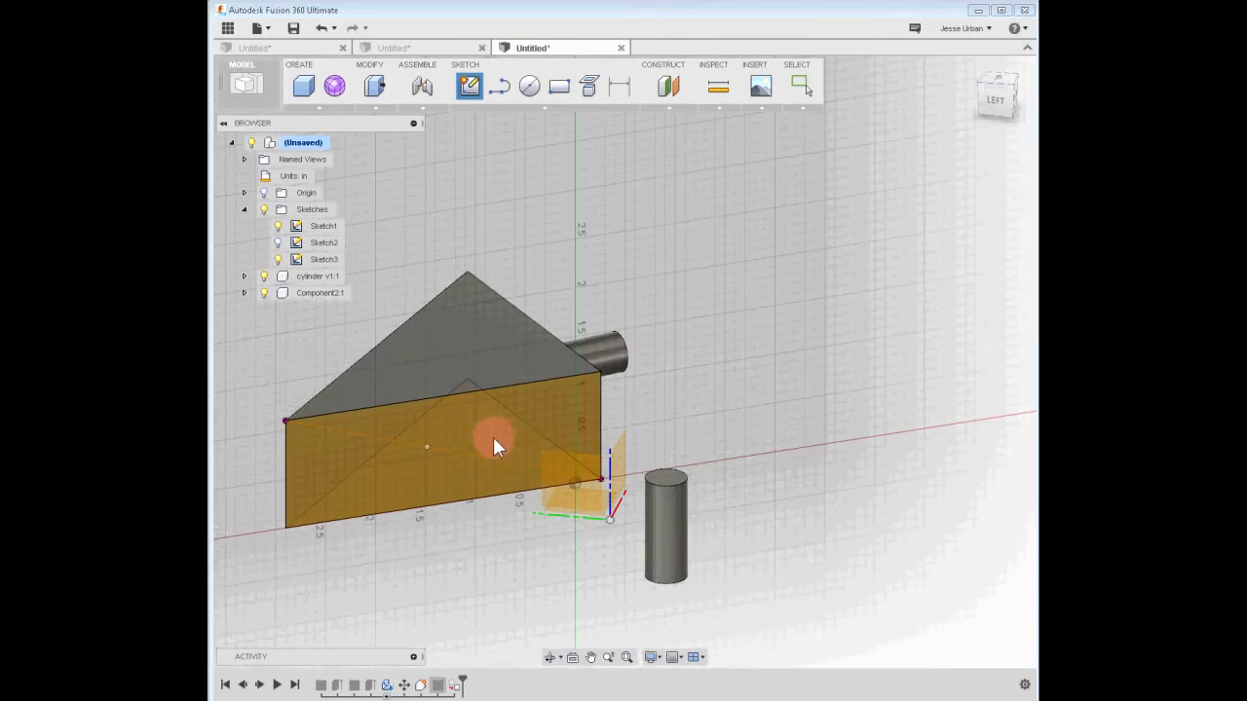
click(489, 429)
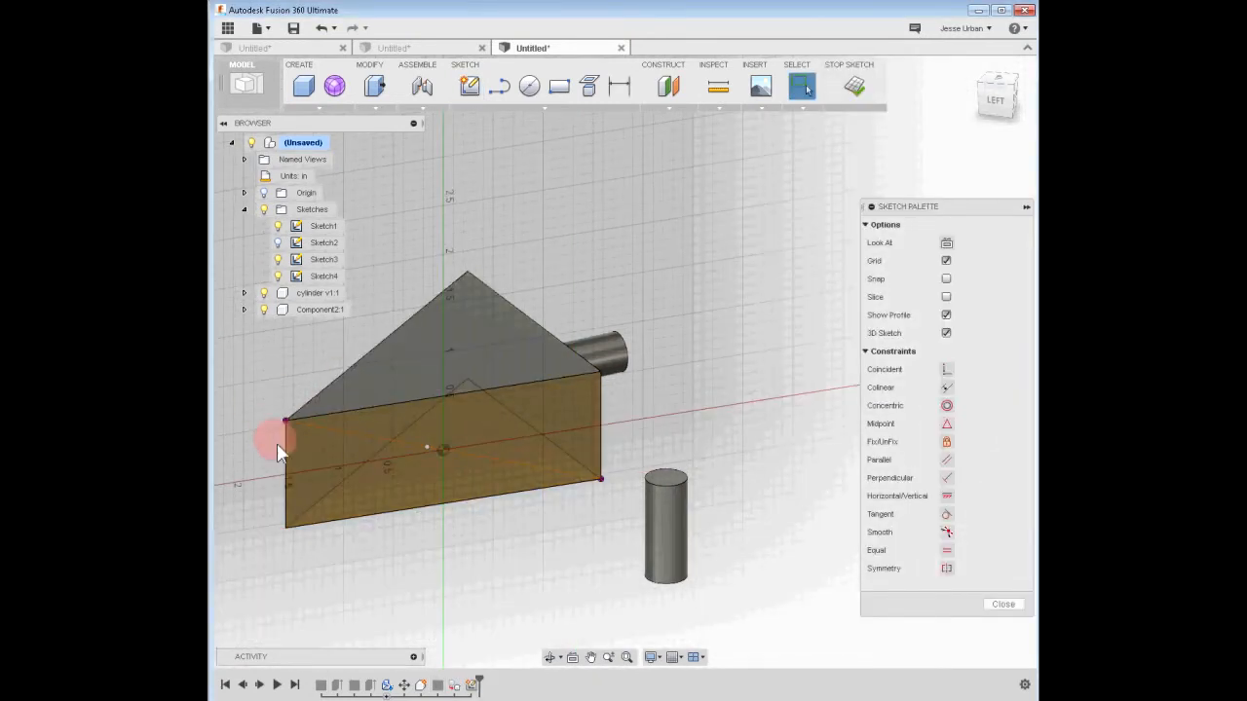
click(435, 196)
key(ctrl+z)
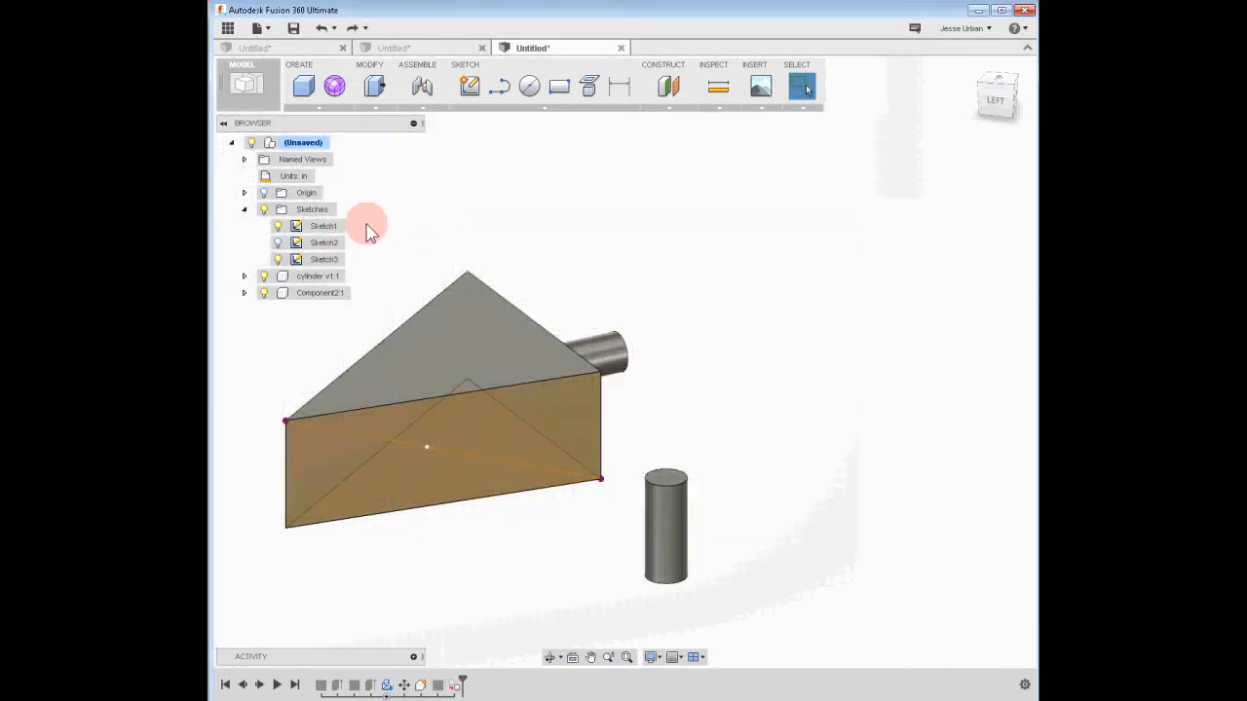
- Activate Component2 and start a new sketch on the prism's side face inside that component
click(326, 240)
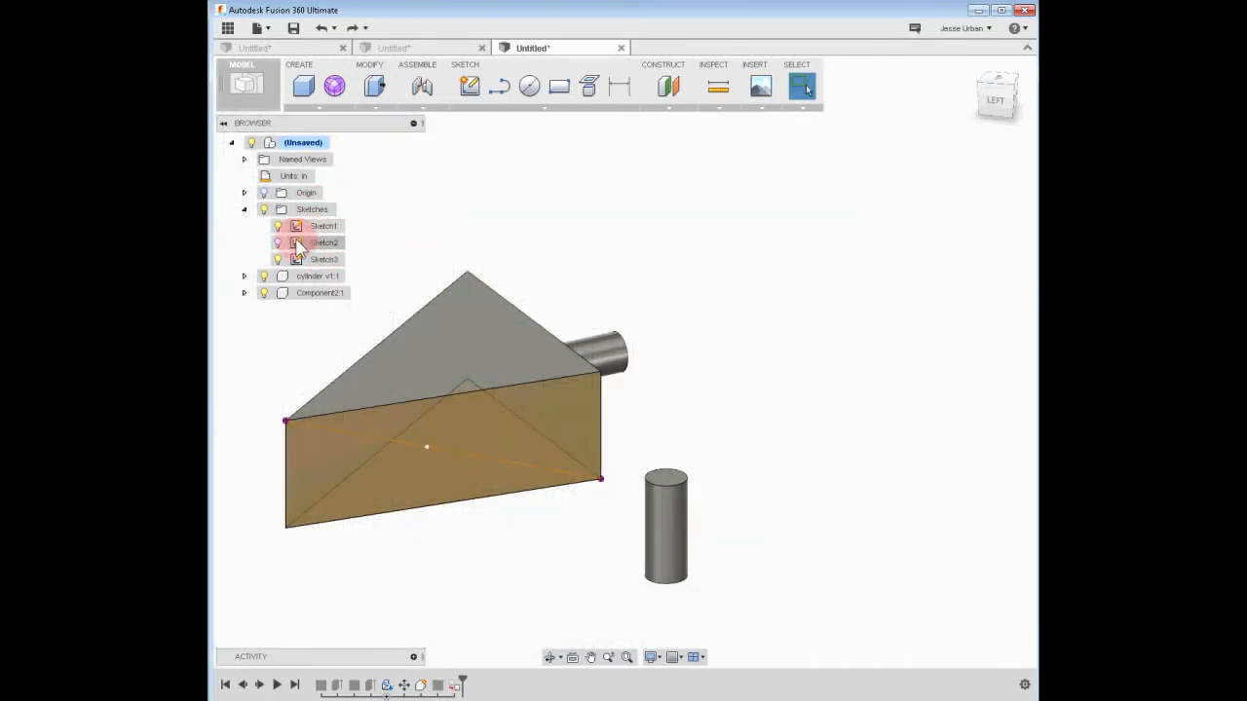
click(327, 243)
click(359, 294)
click(469, 86)
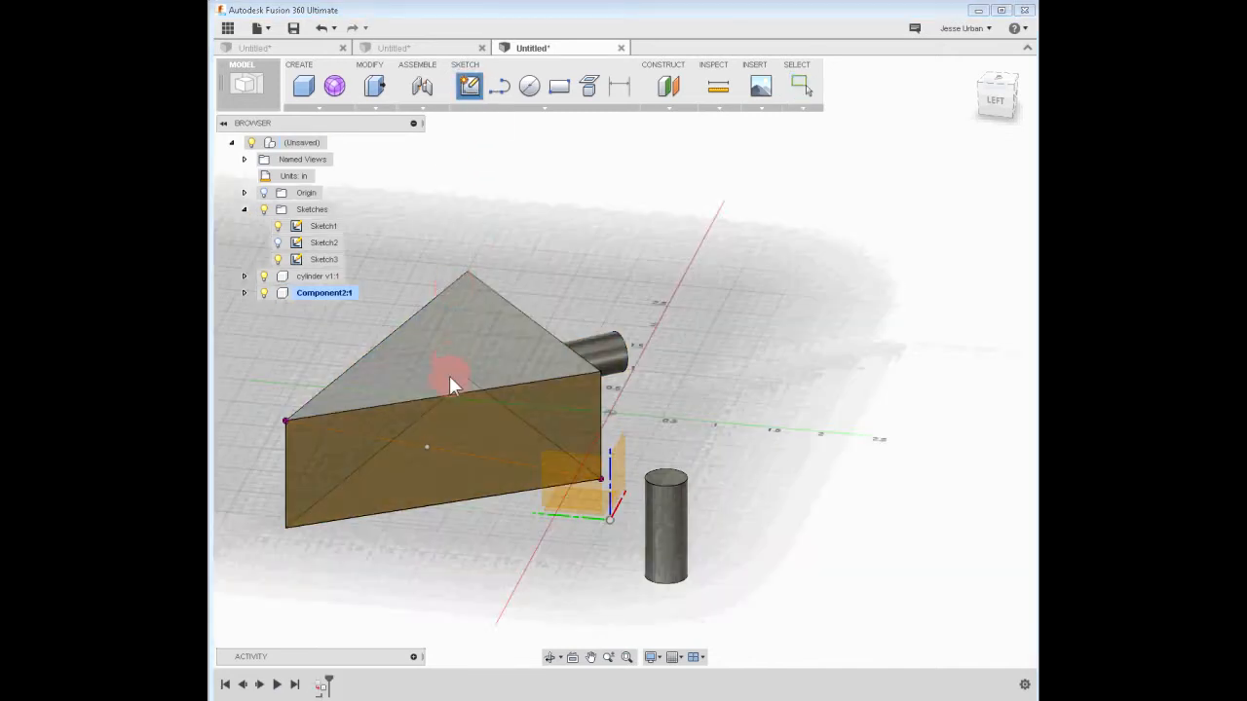
click(463, 424)
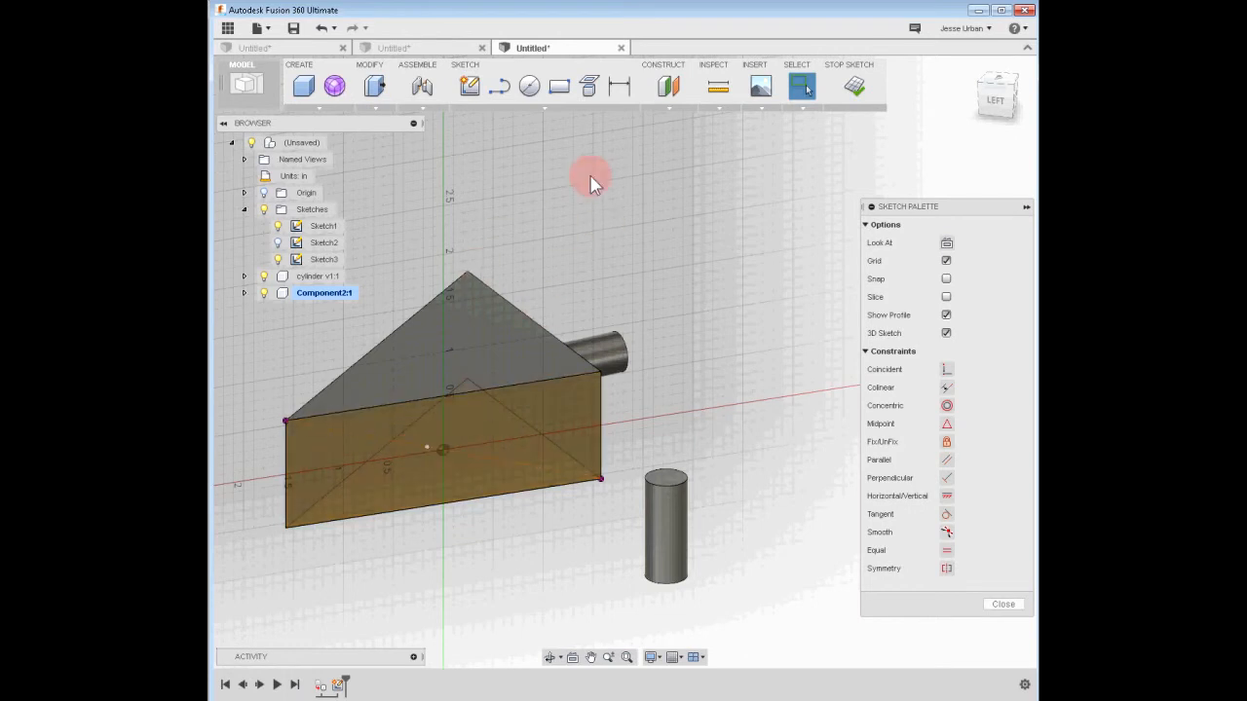
- Project the existing sketch point on the prism's side face into the active sketch and expand Component2's sketches in the browser
click(596, 104)
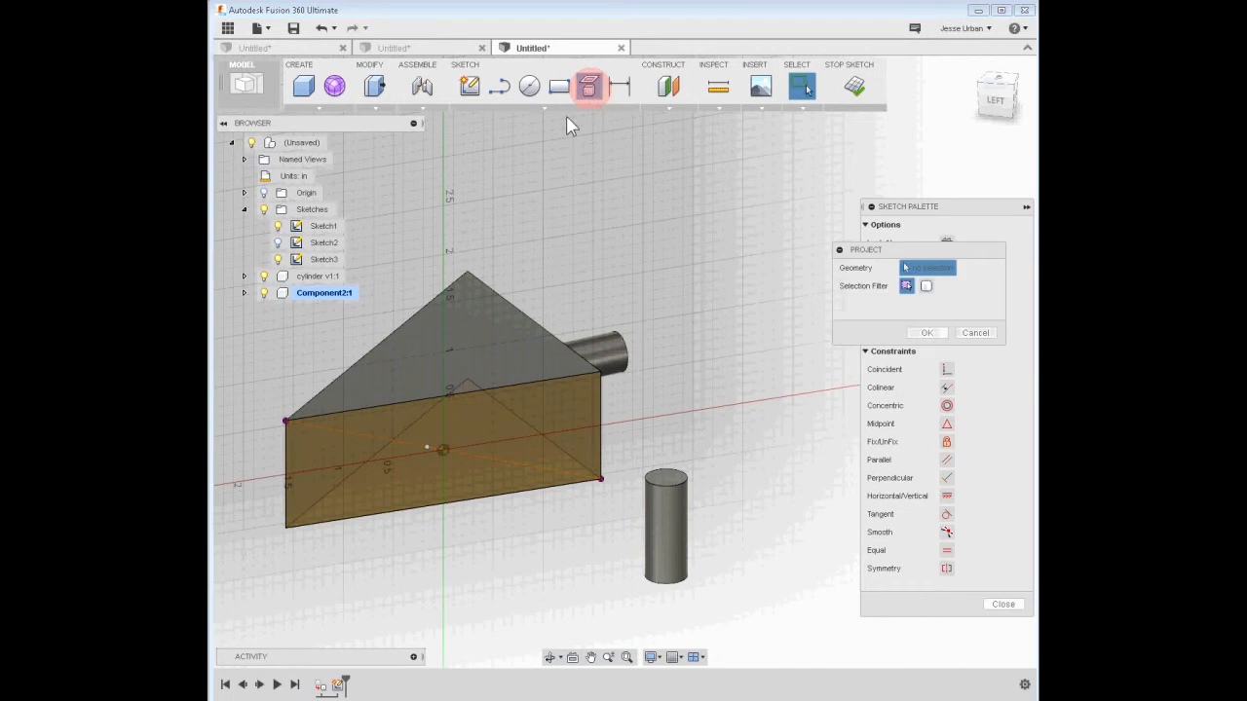
click(426, 448)
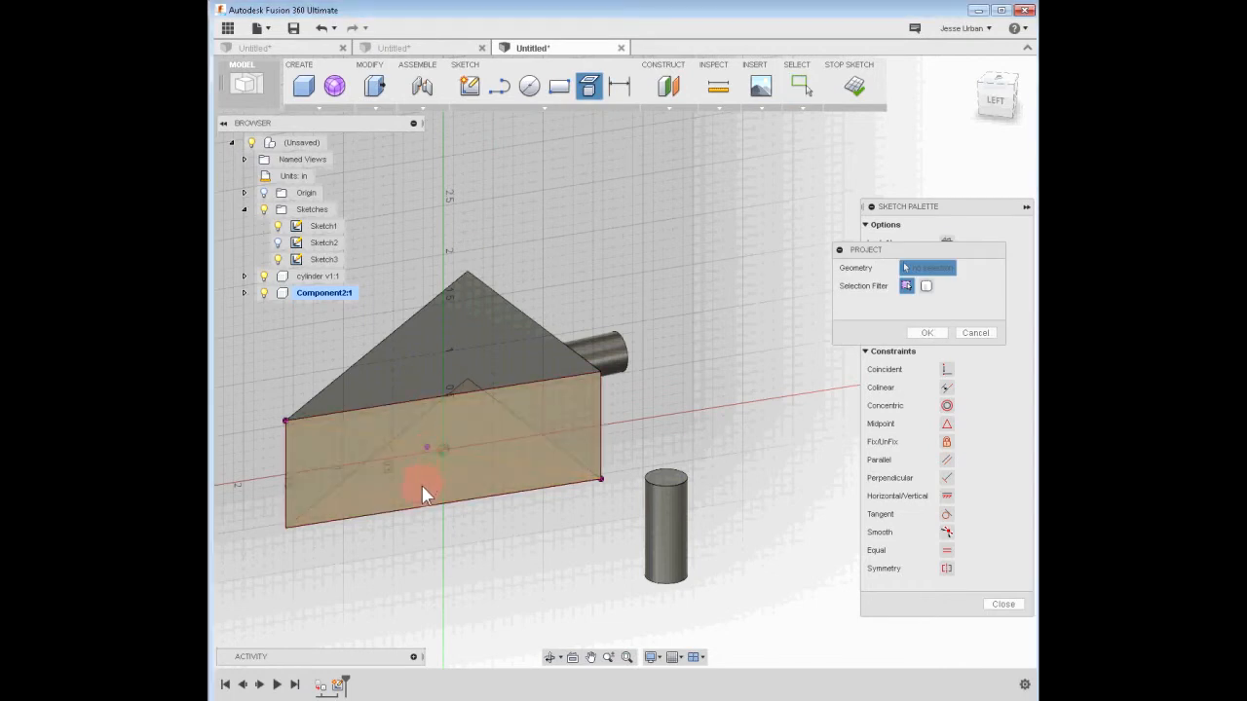
click(588, 88)
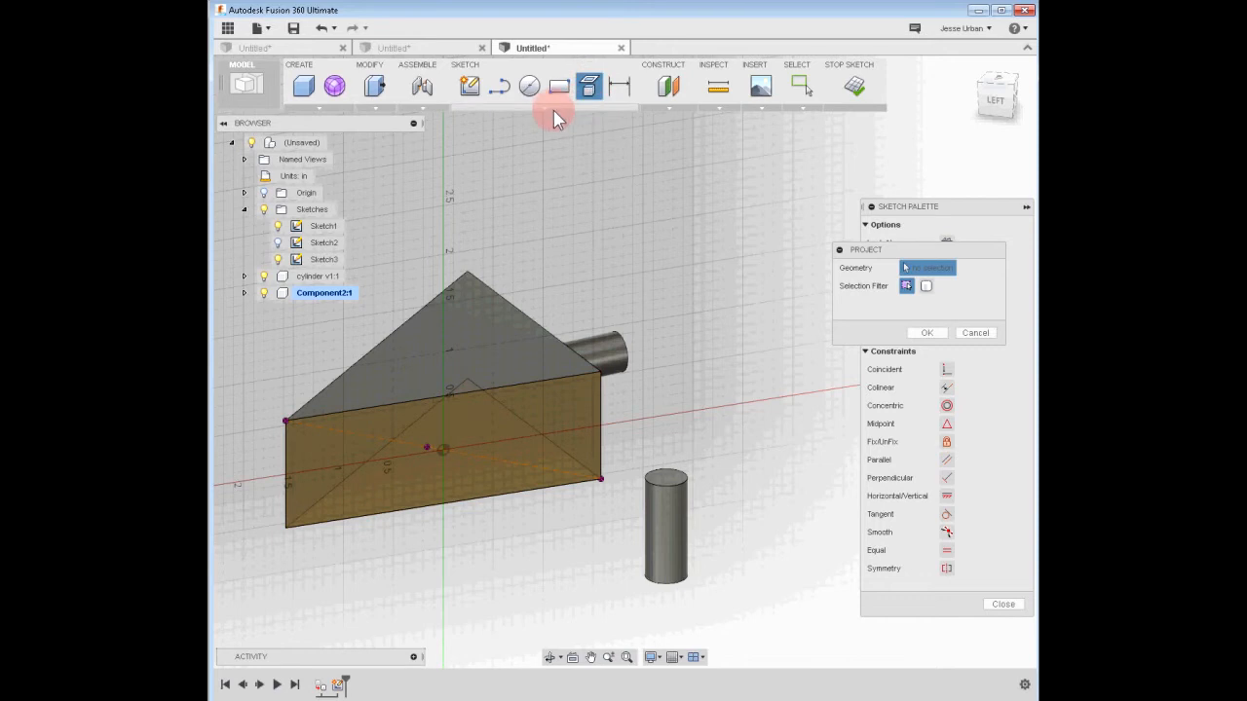
click(559, 109)
mouse_move(579, 449)
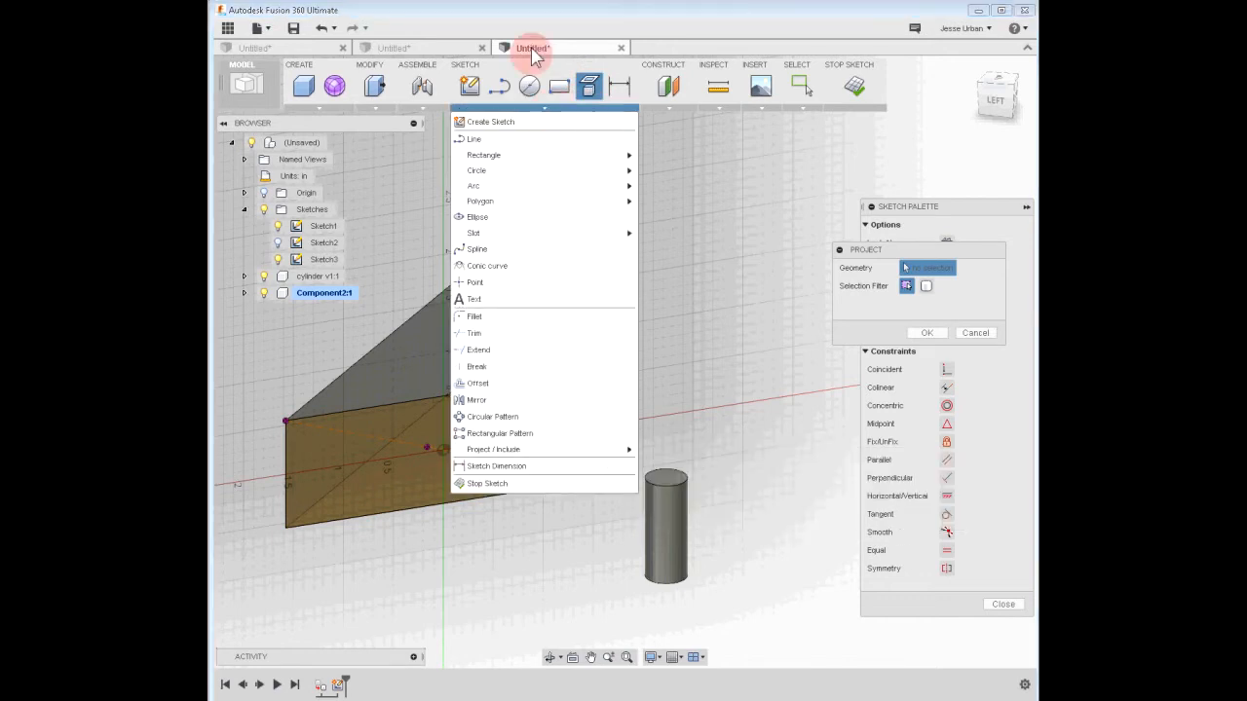
click(570, 9)
click(973, 334)
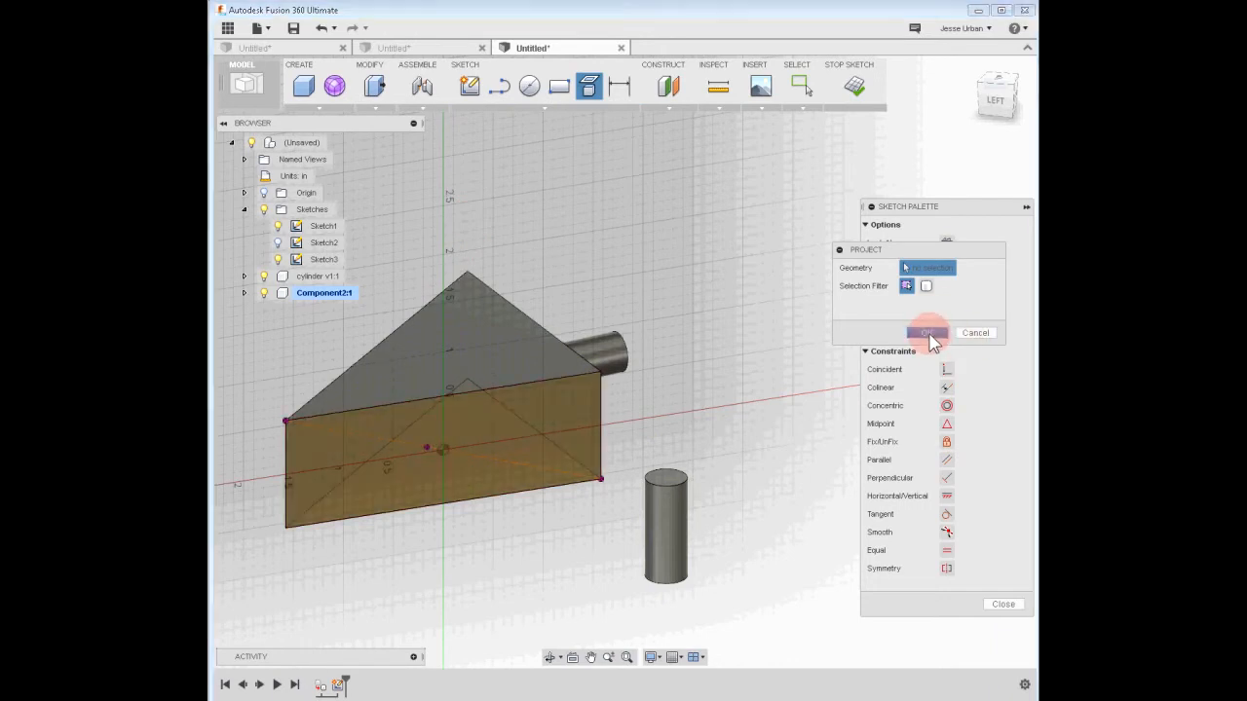
click(624, 436)
click(530, 448)
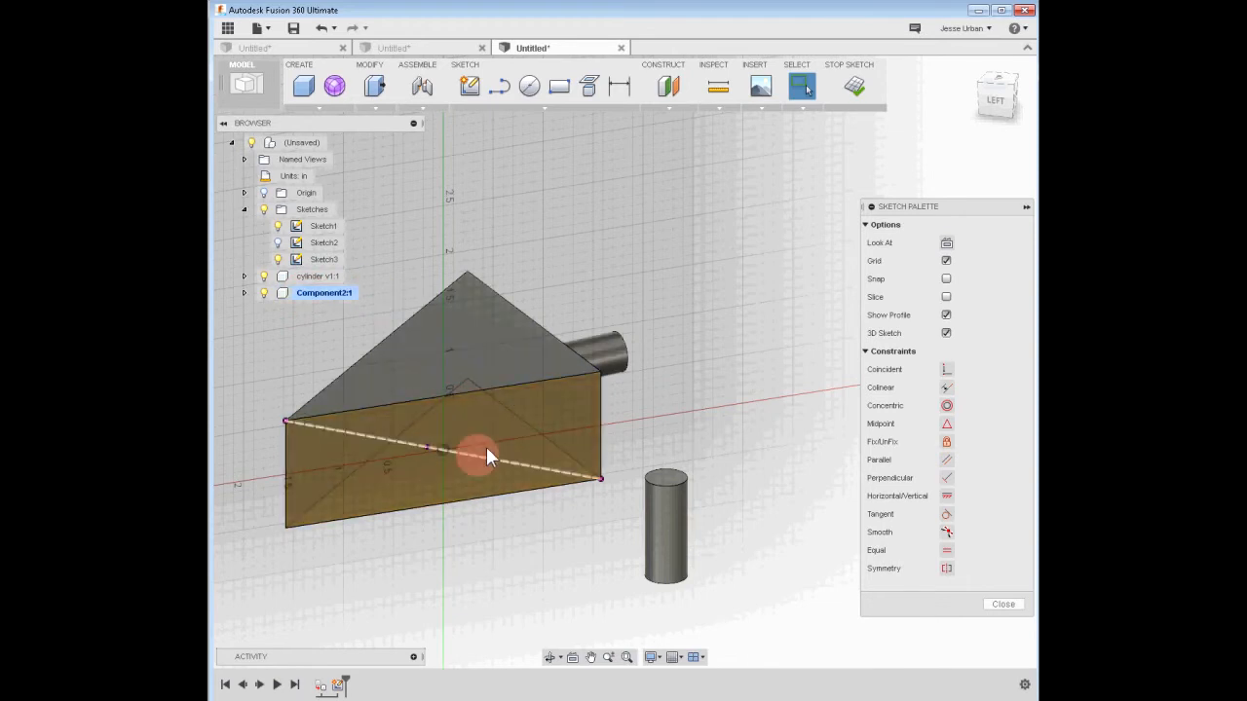
click(244, 292)
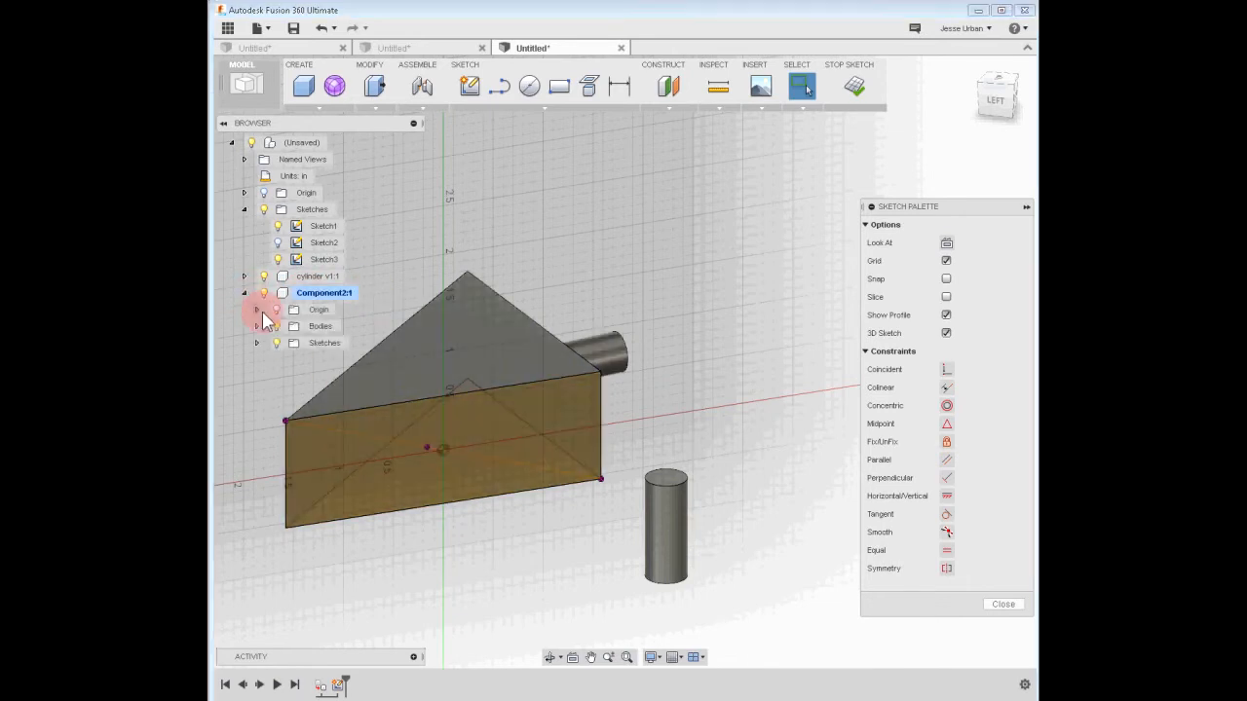
click(256, 343)
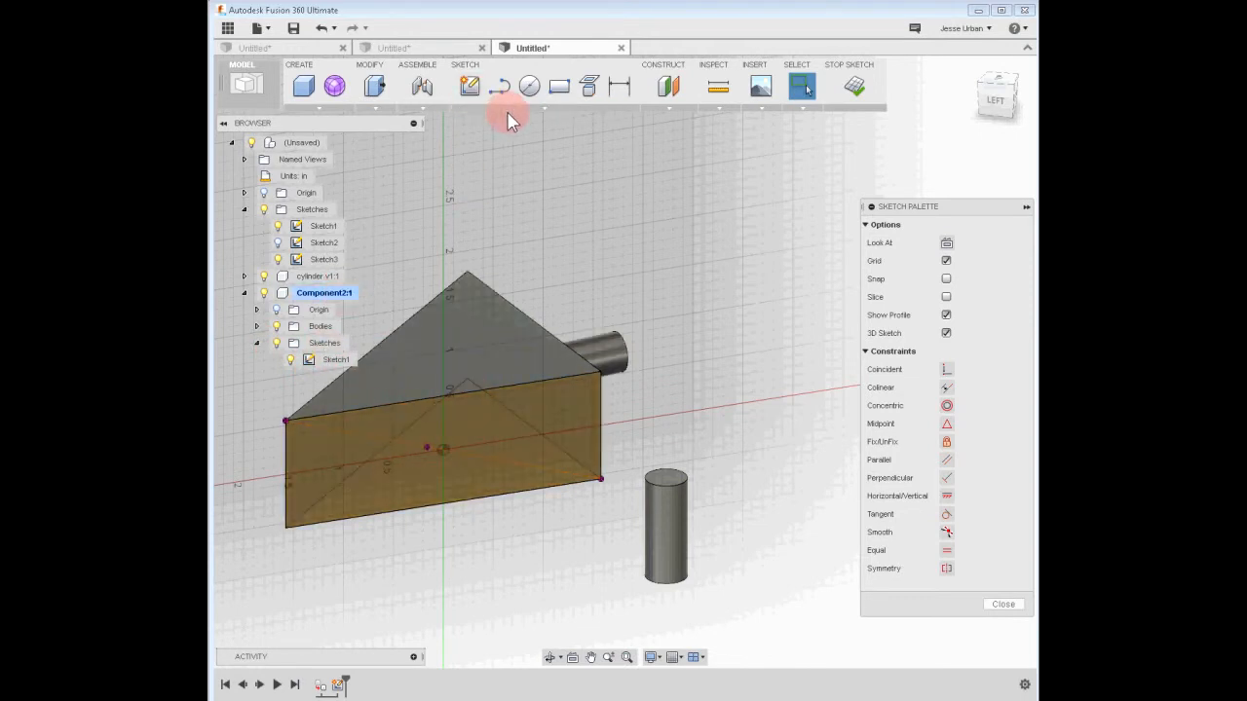
- Start a rigid joint from the cylinder's top face to Component2's projected point, hiding Sketch3 so that point can be picked
click(421, 107)
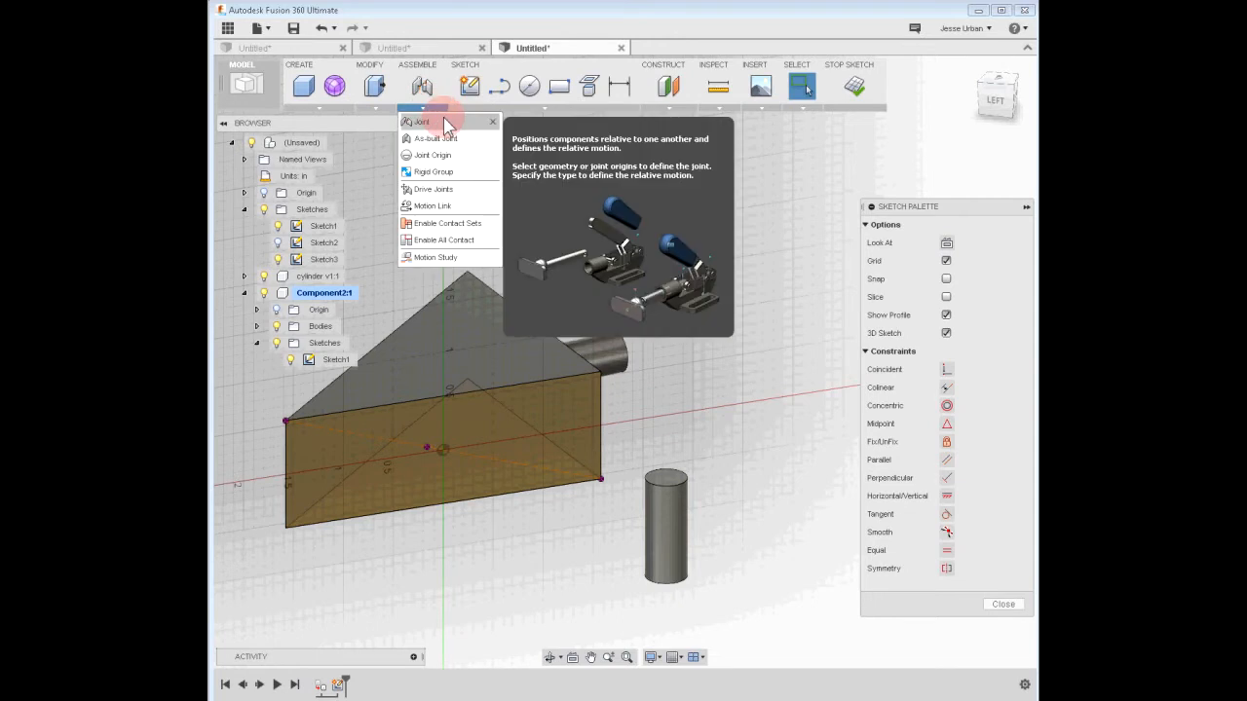
click(443, 118)
click(668, 477)
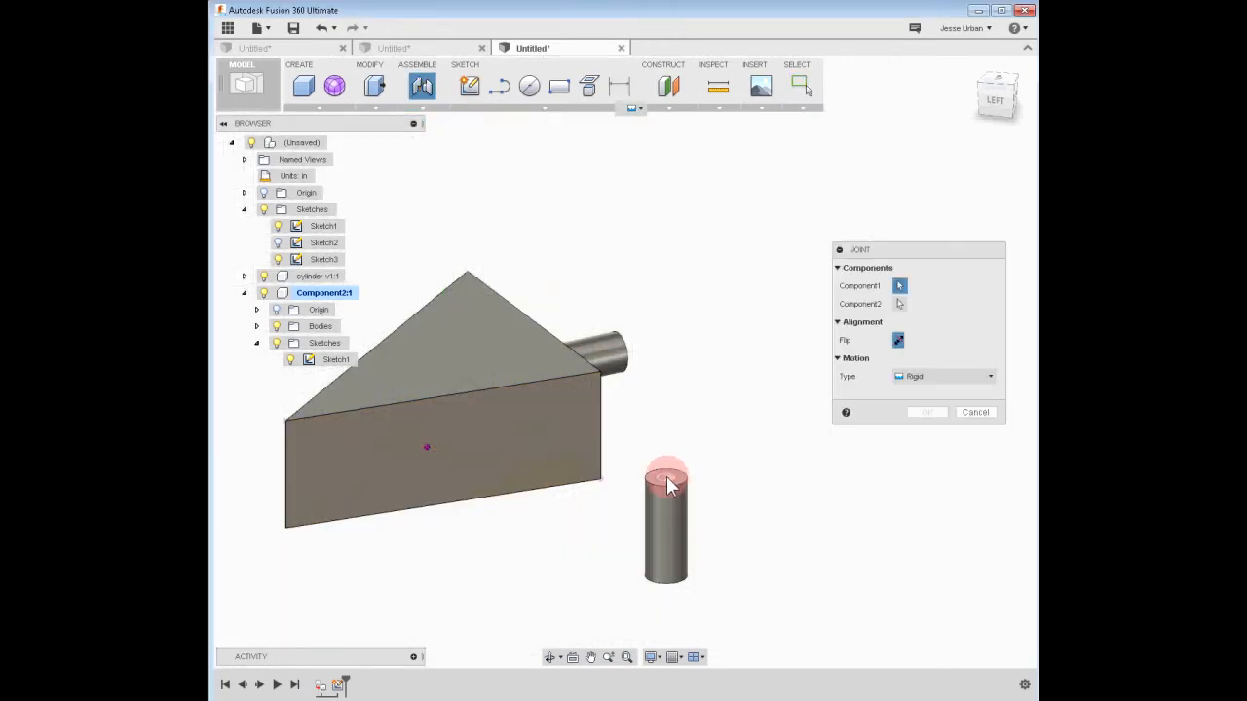
click(426, 447)
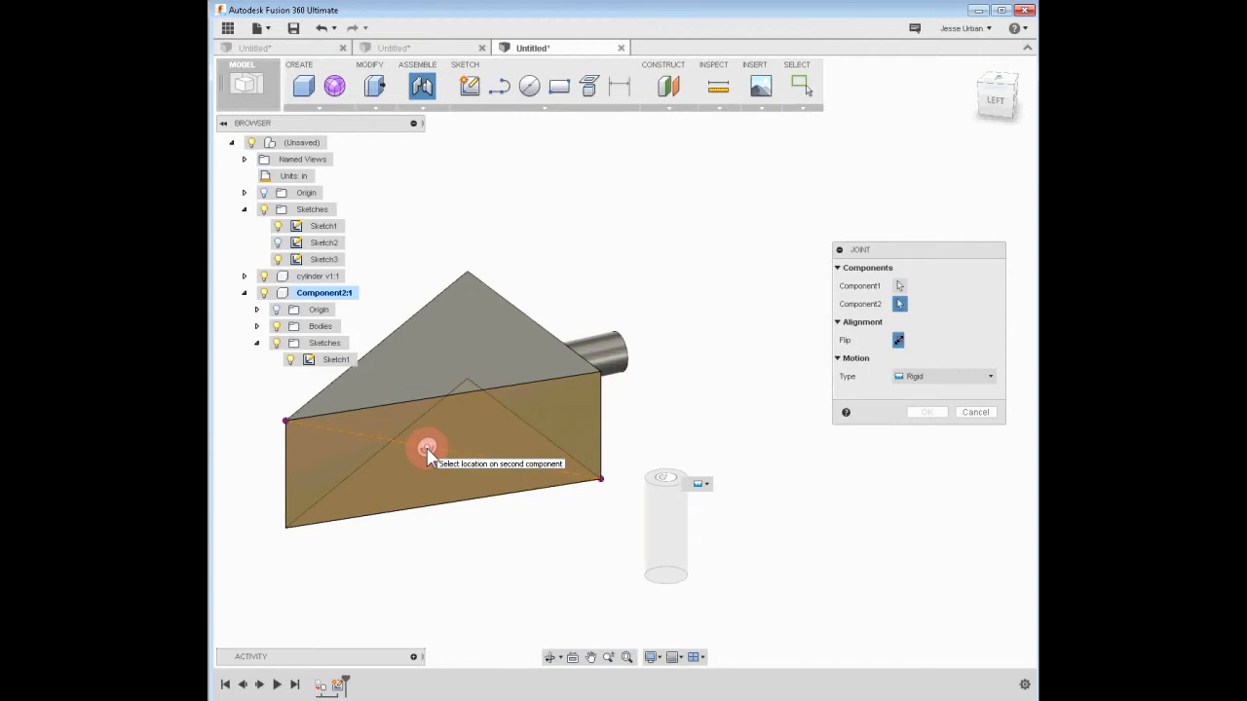
click(428, 455)
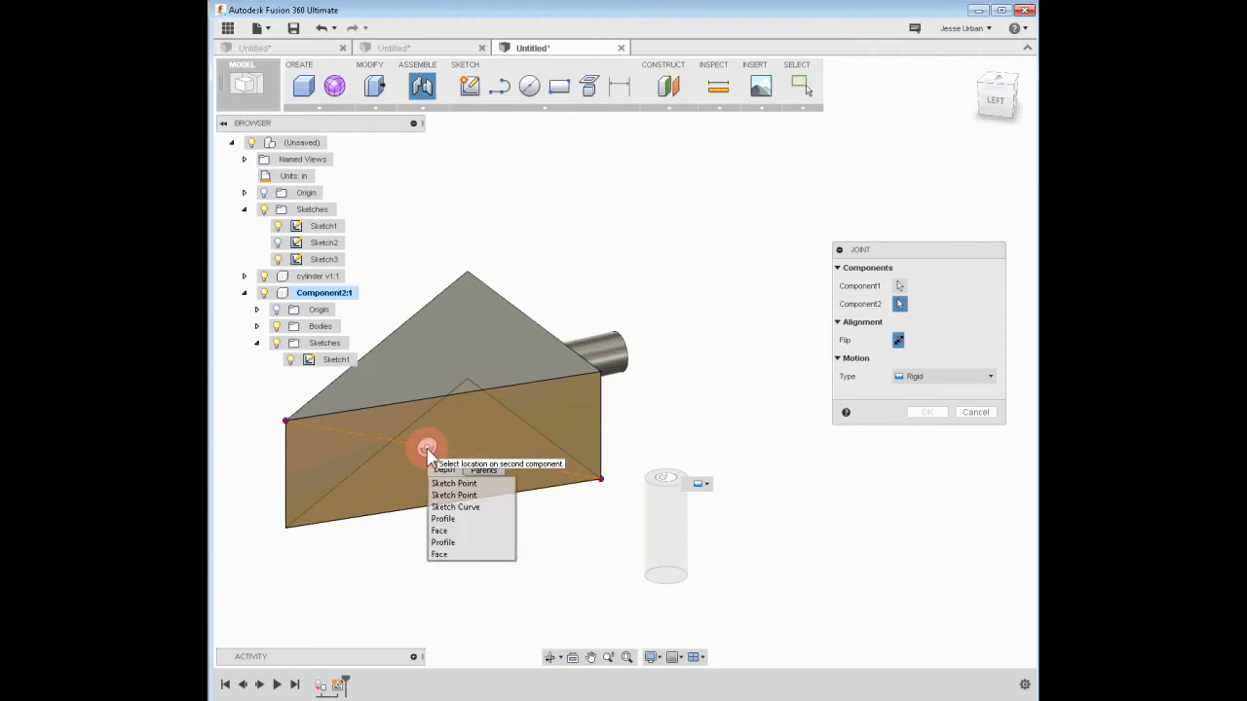
click(279, 260)
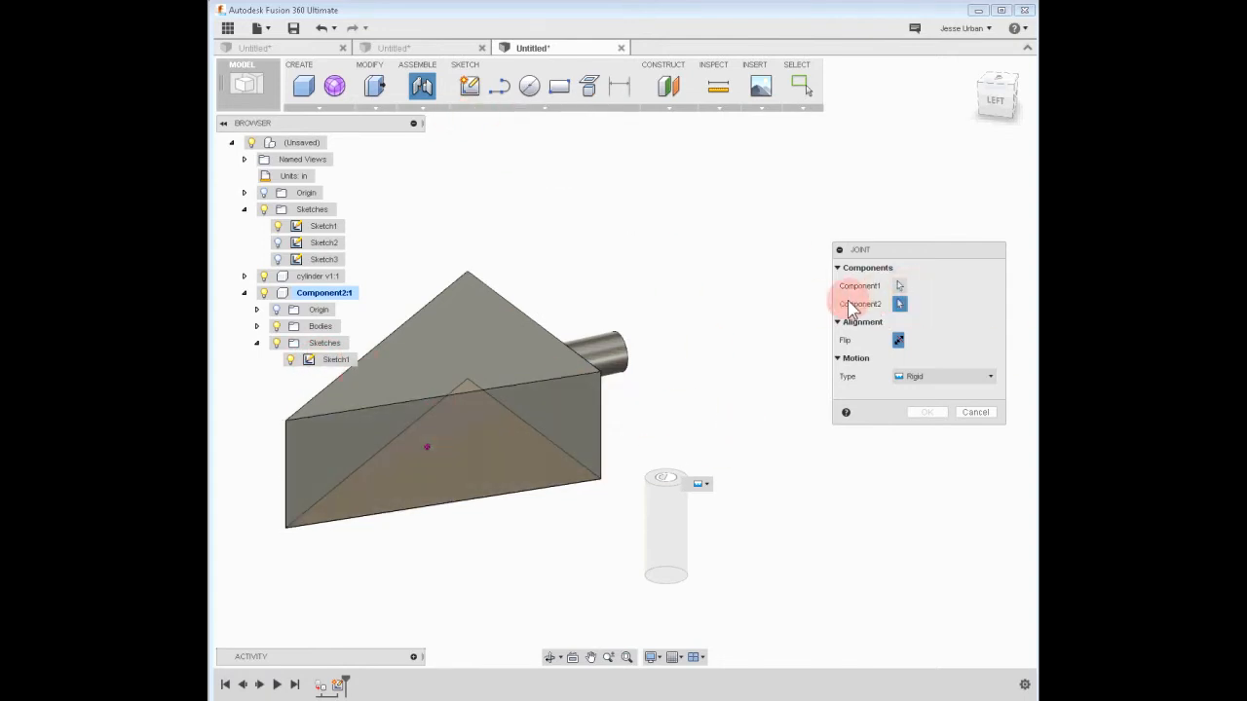
click(429, 446)
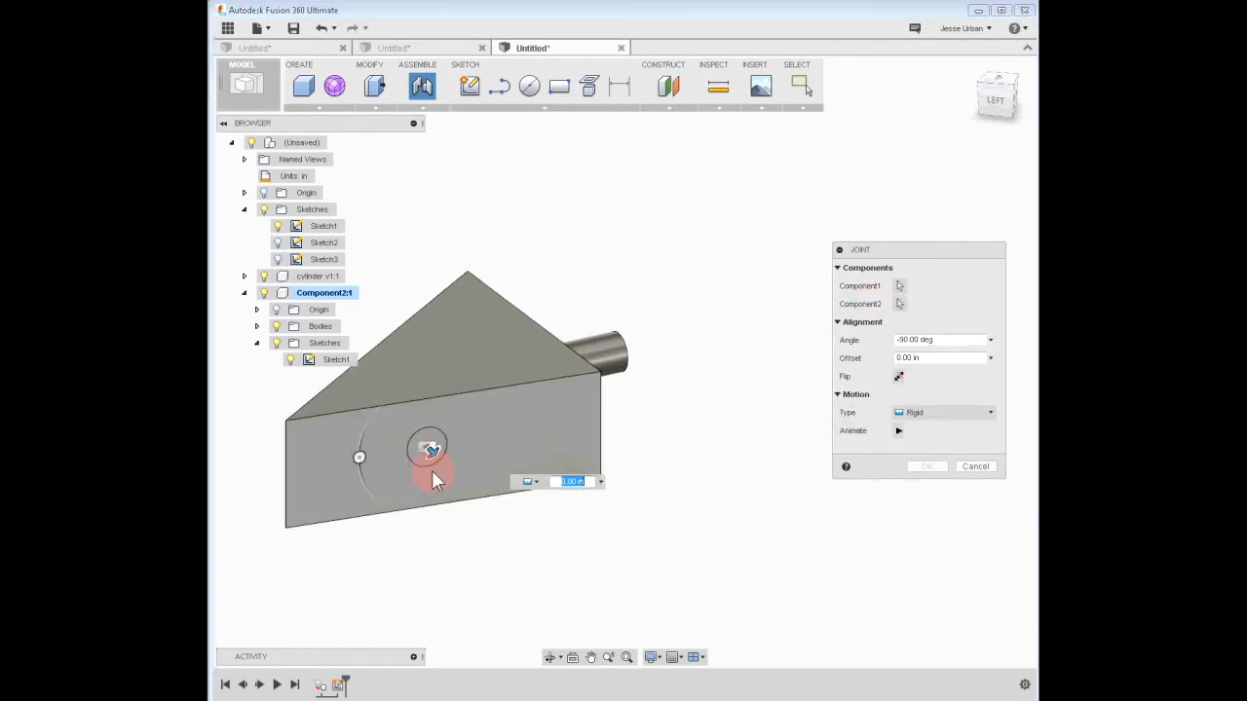
- Flip the joint so the cylinder points outward from the prism's side face, preview its motion, and accept the rigid joint
click(898, 377)
click(902, 430)
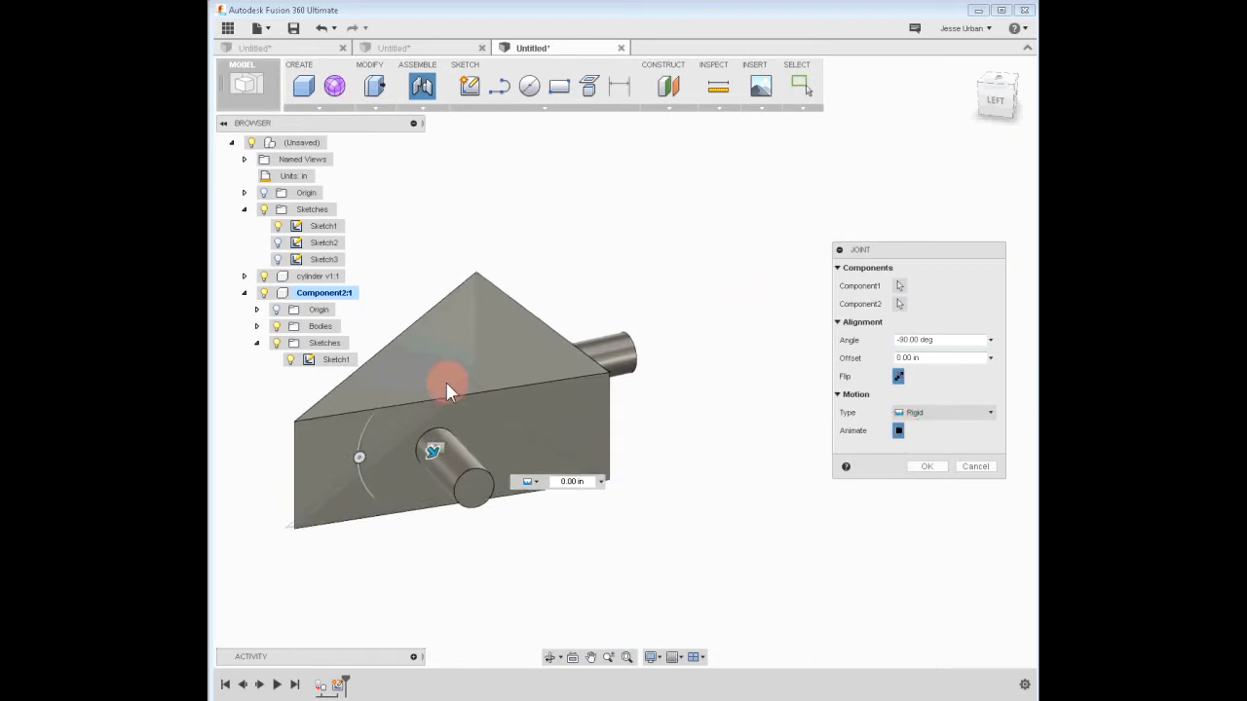
click(930, 466)
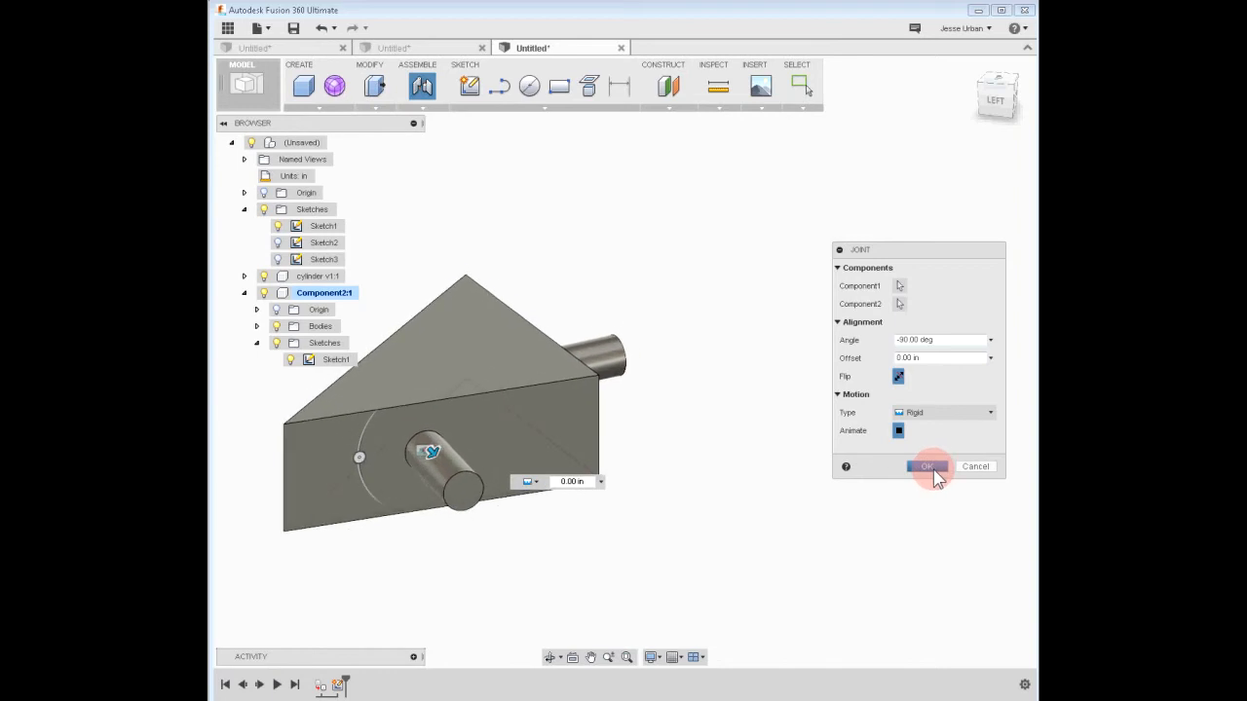
click(927, 467)
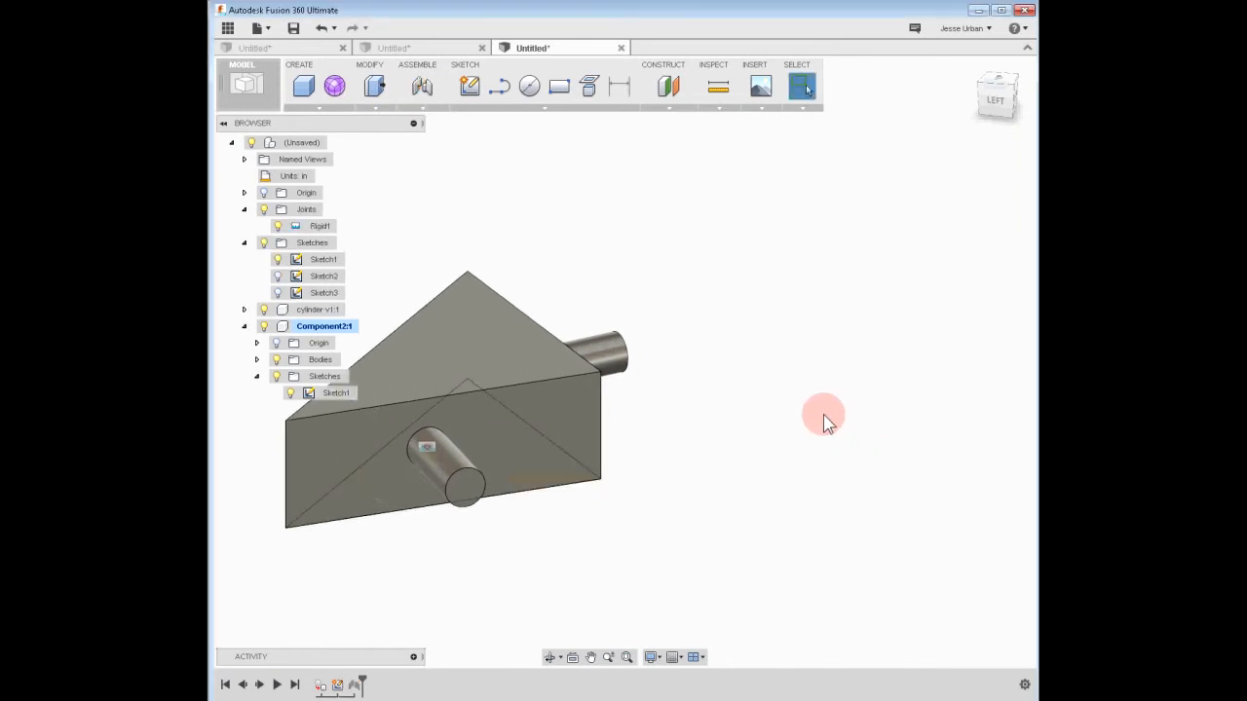
mouse_move(793, 414)
shift+middle_down()
mouse_move(808, 385)
mouse_move(802, 409)
shift+middle_up()
drag(331, 524, 629, 455)
shift+middle_drag(735, 441, 448, 499)
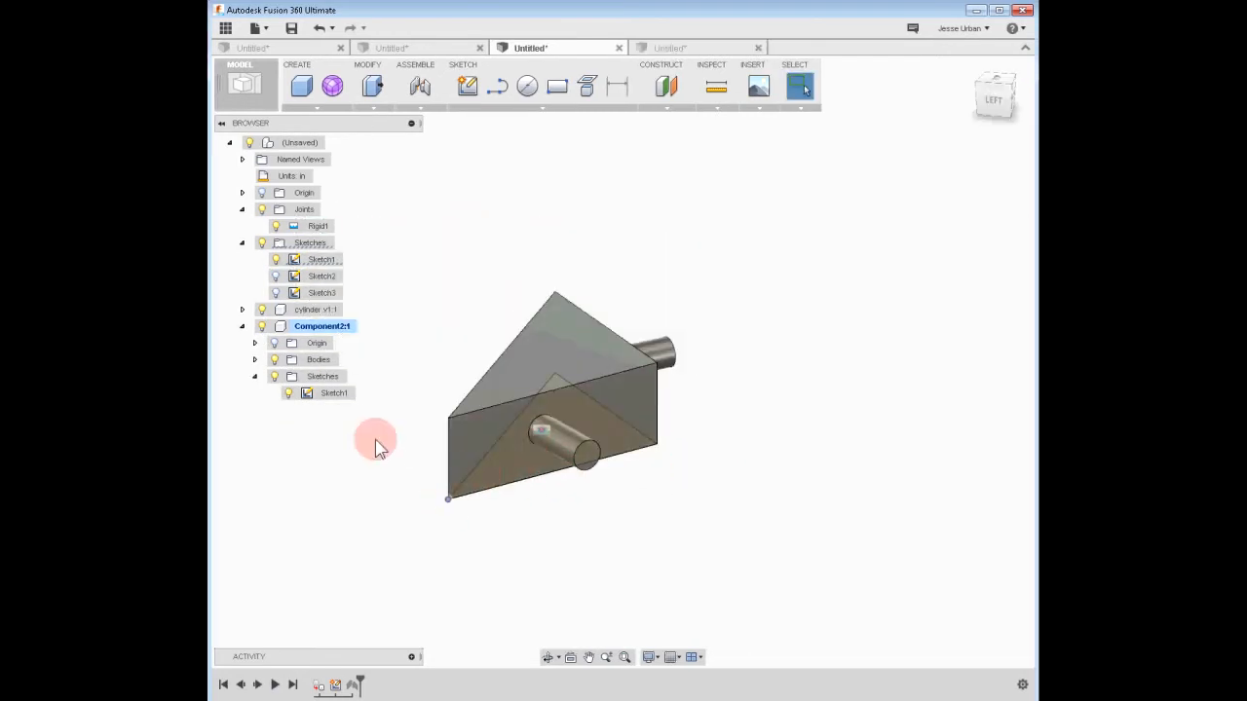
- Hide Component2's Sketch1 and the Rigid1 joint, and show the top-level Sketch3 again
click(289, 396)
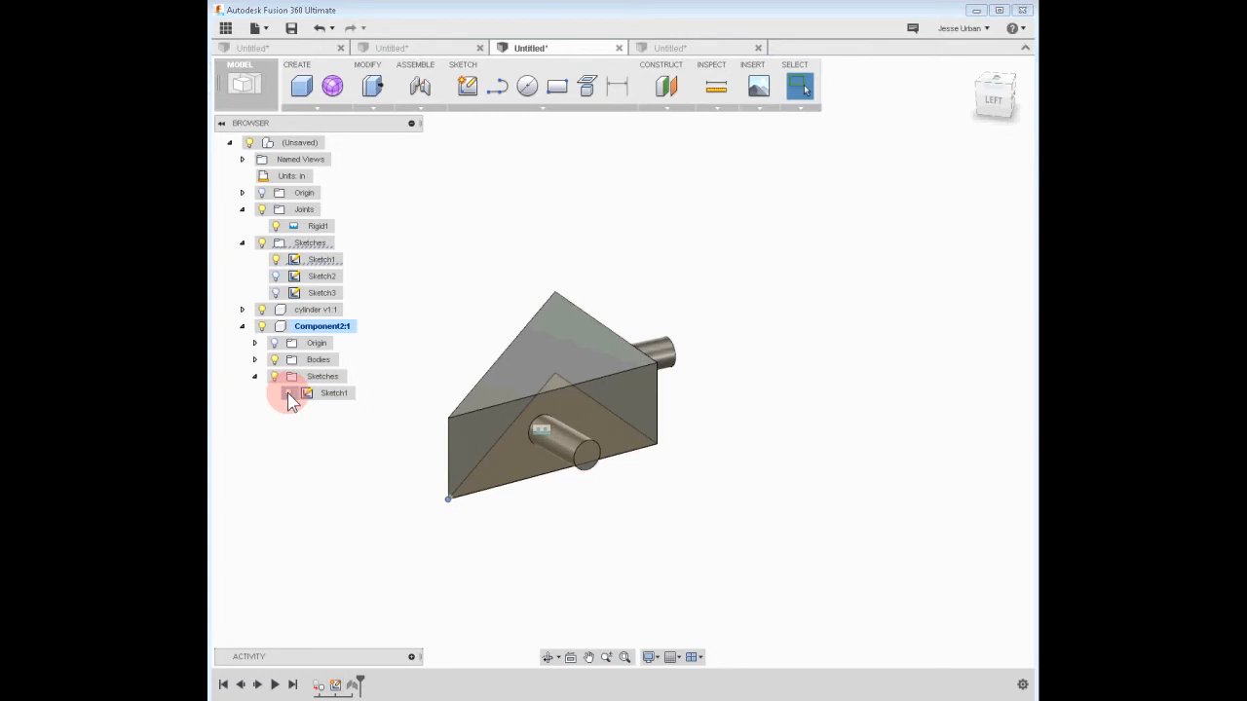
click(316, 229)
click(277, 227)
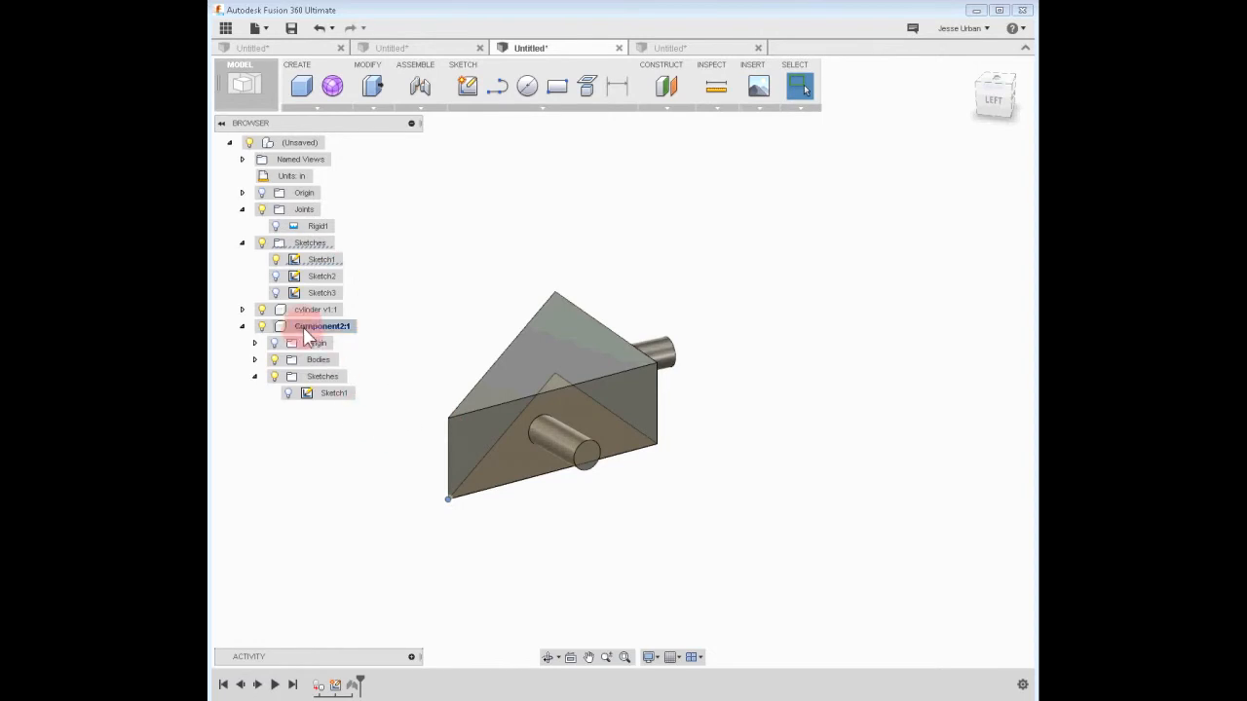
click(274, 293)
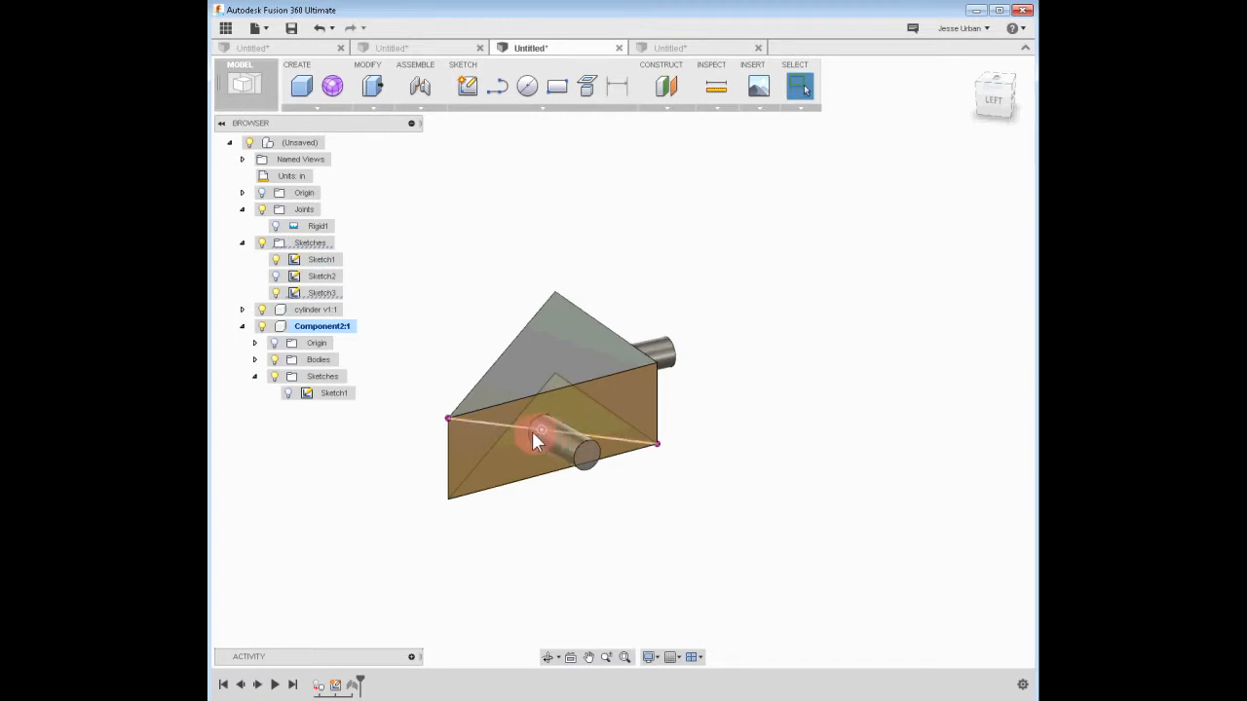
- Show Sketch3's dimensions and set the point's distance along the diagonal line to 1 in
click(324, 293)
right_click(328, 298)
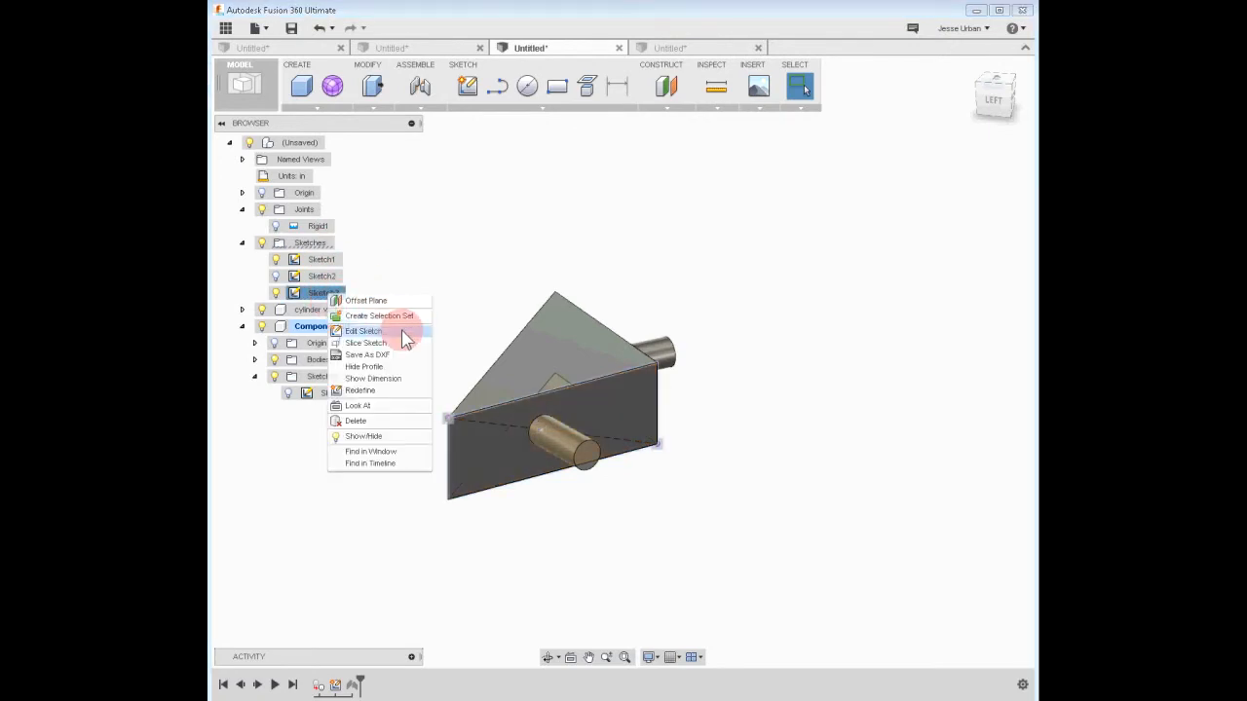
click(400, 379)
double_click(505, 457)
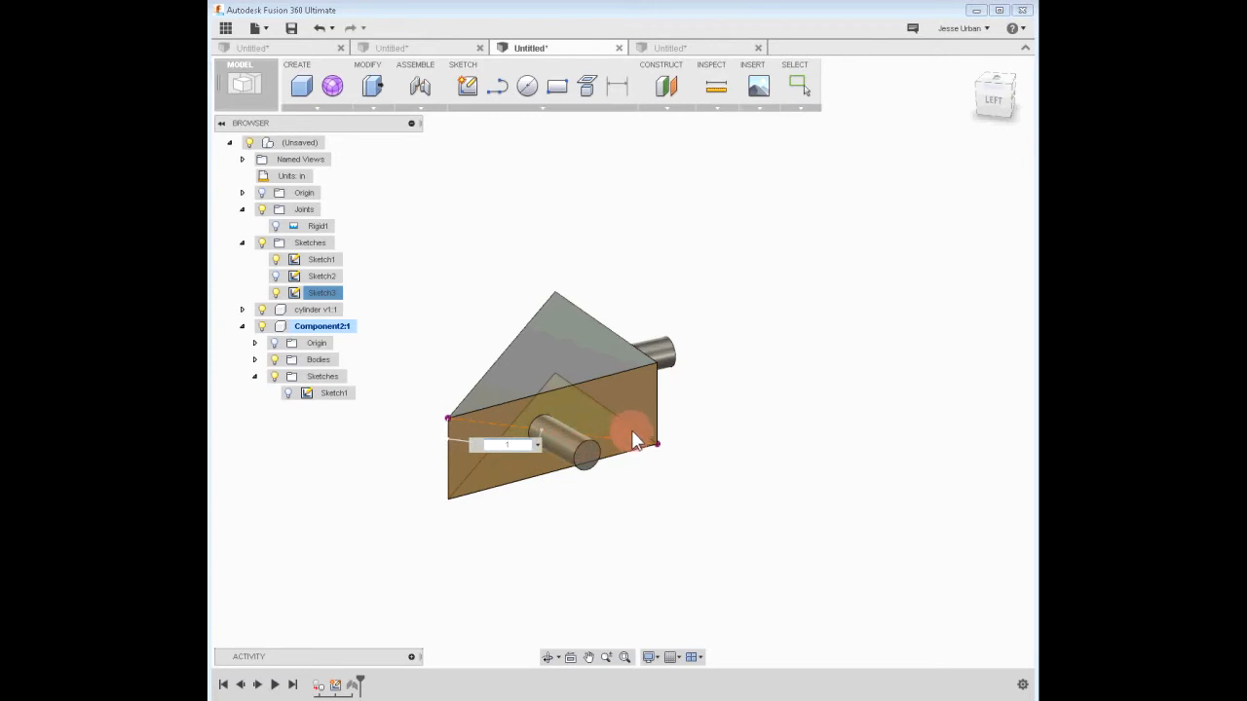
key(Return)
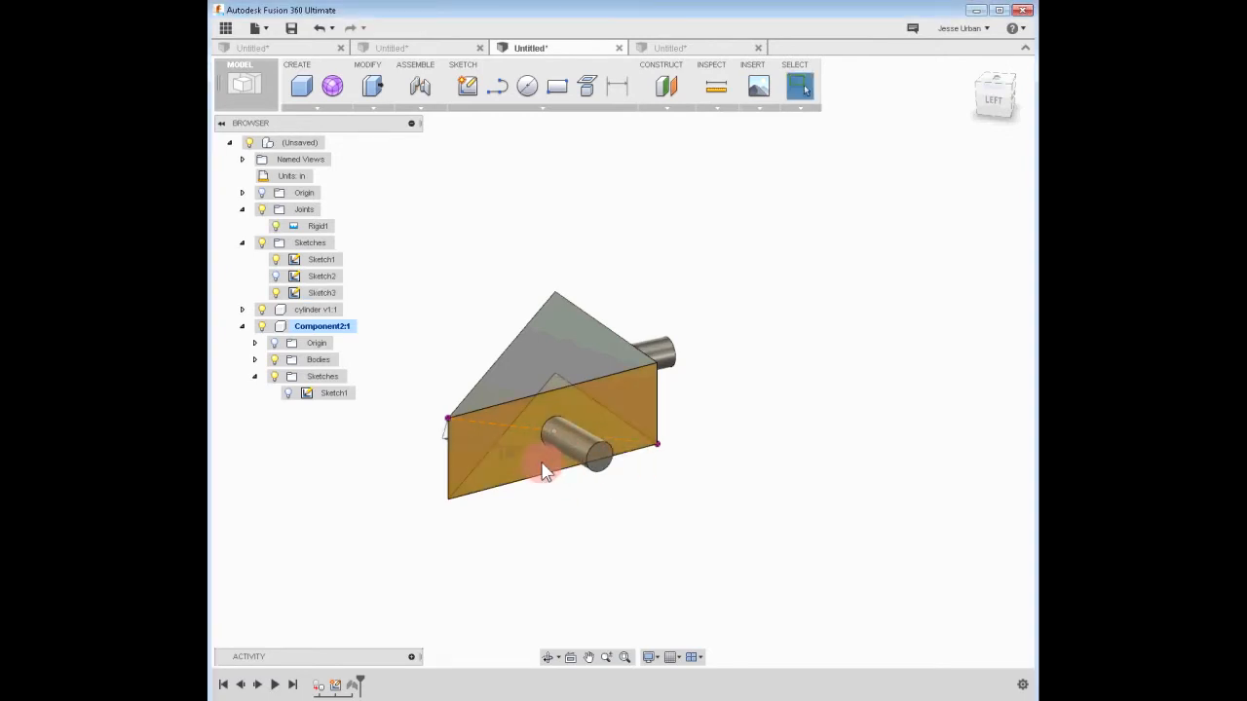
- Delete the point's distance dimension and slide the point along the diagonal line to near its middle, repositioning the joined cylinder
click(512, 447)
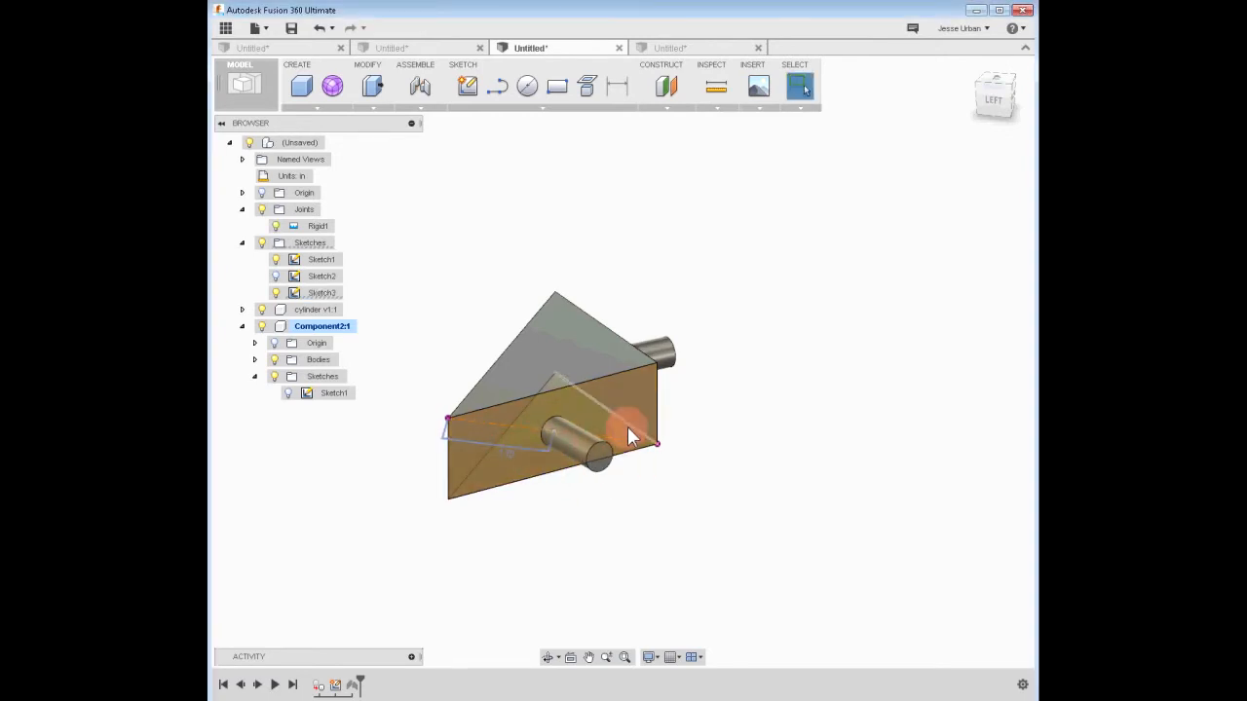
key(Delete)
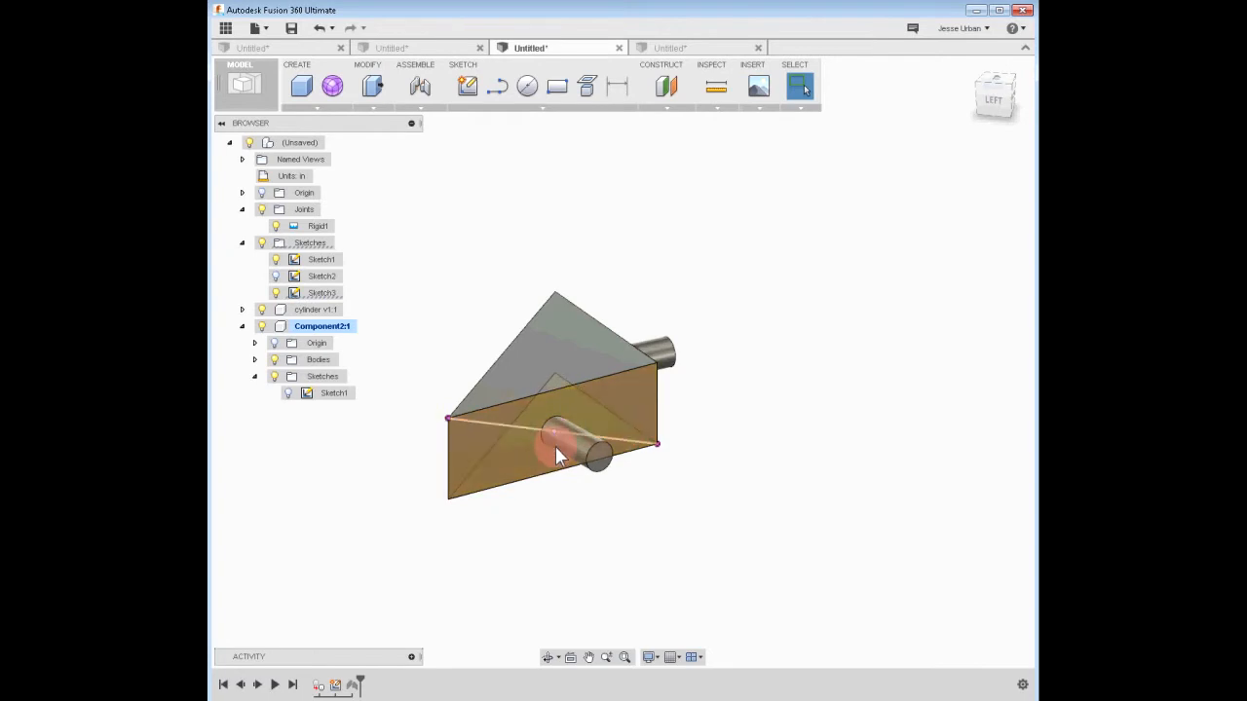
drag(508, 429, 506, 428)
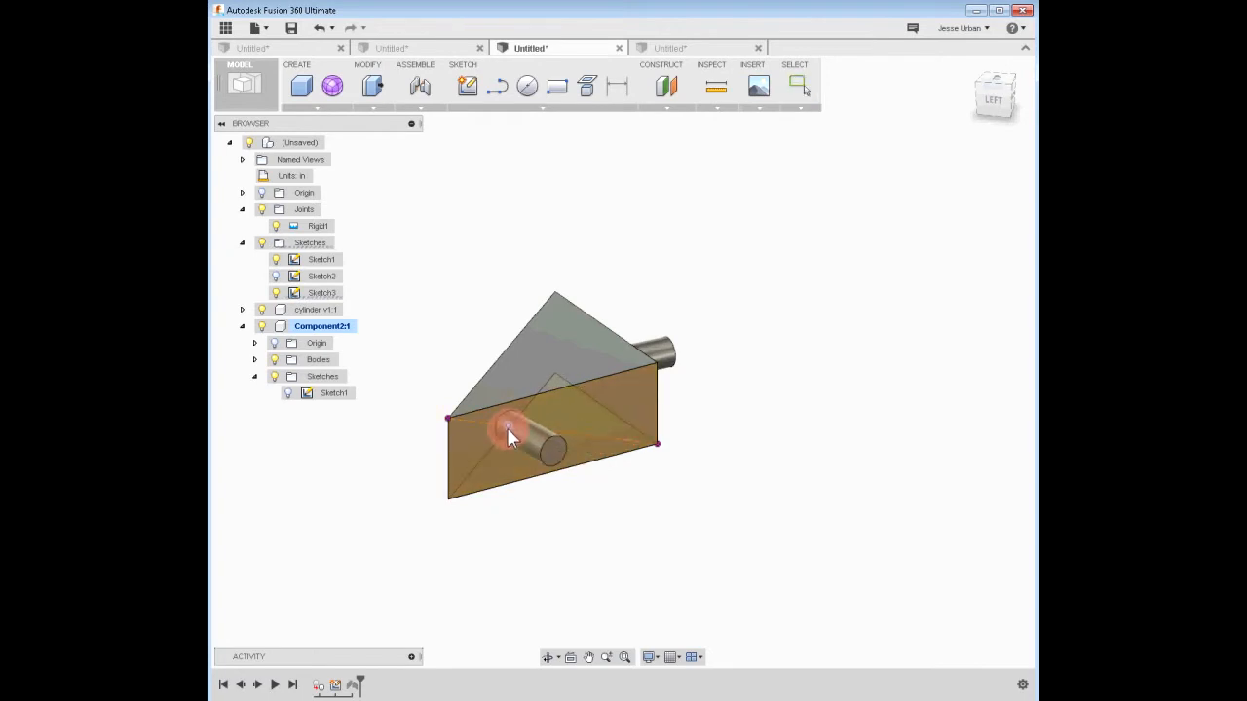
mouse_move(594, 431)
mouse_down()
mouse_move(506, 428)
mouse_move(553, 431)
mouse_up()
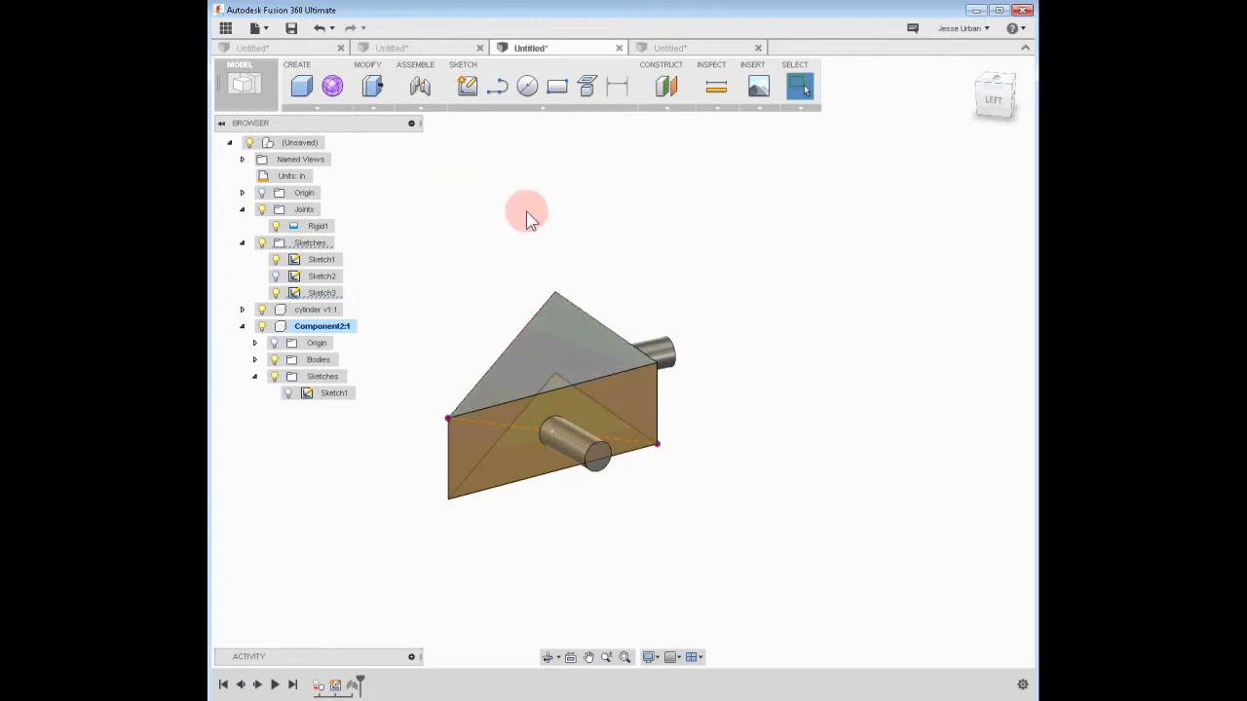
right_click(468, 166)
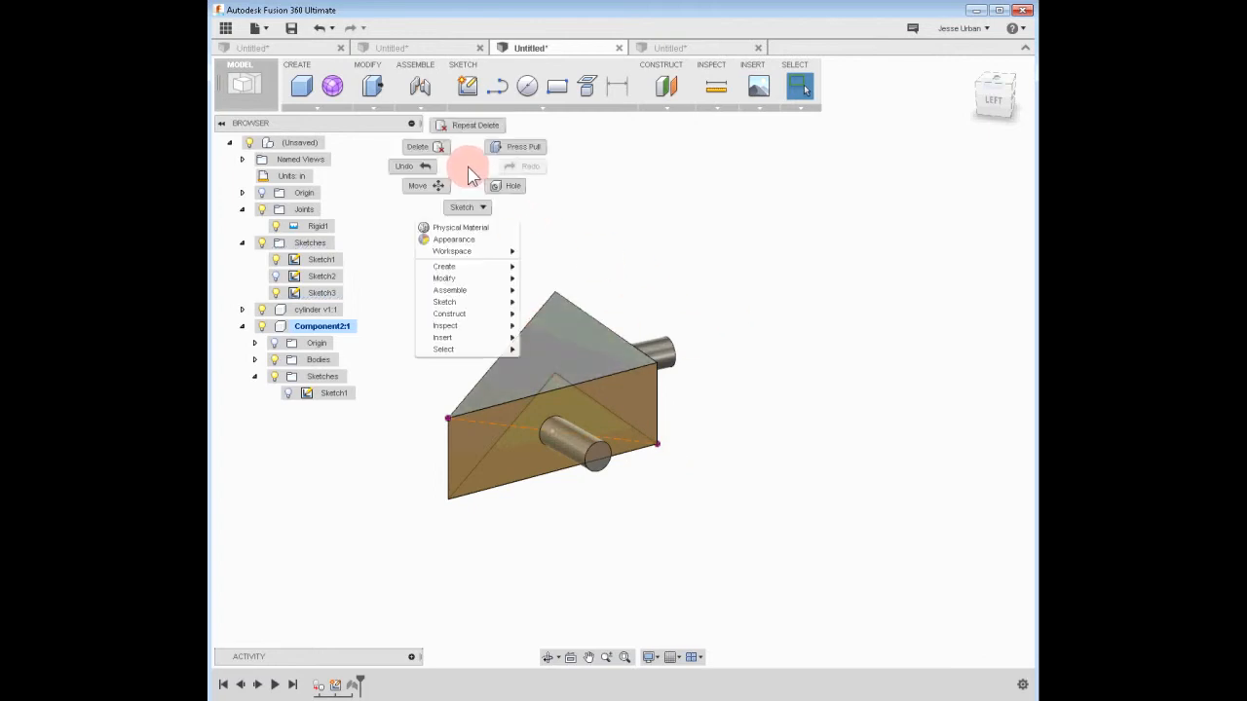
click(421, 182)
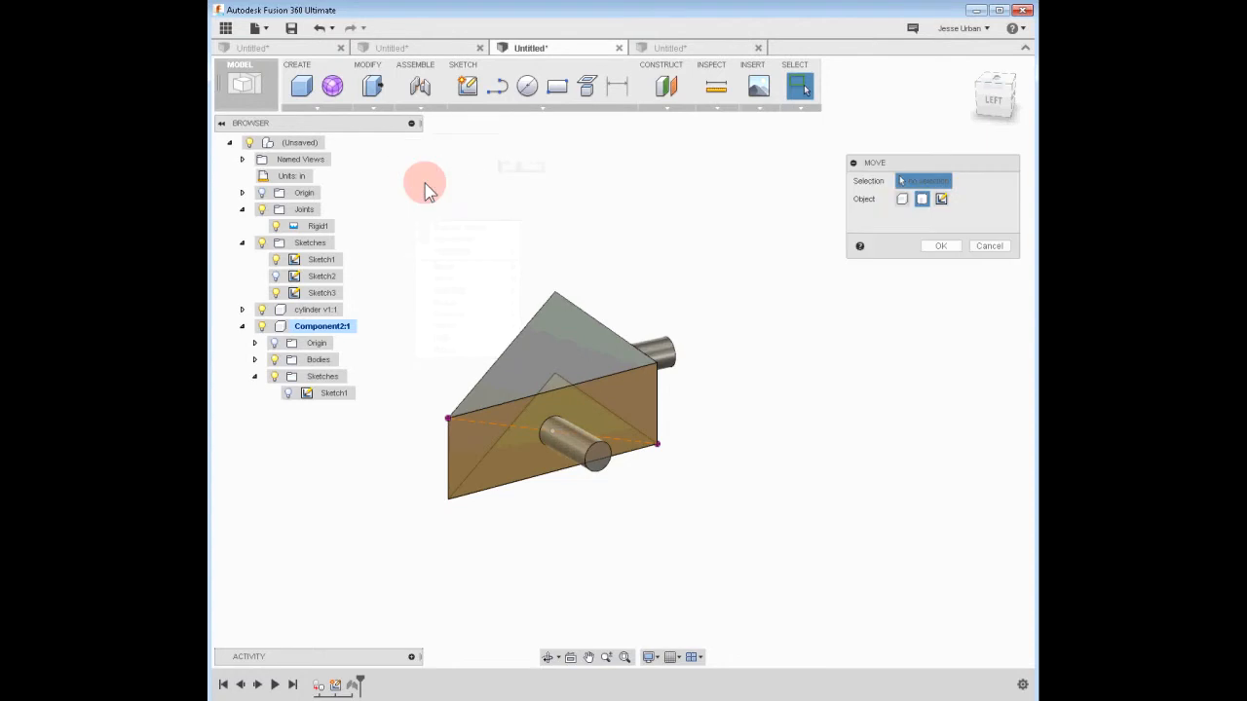
click(904, 200)
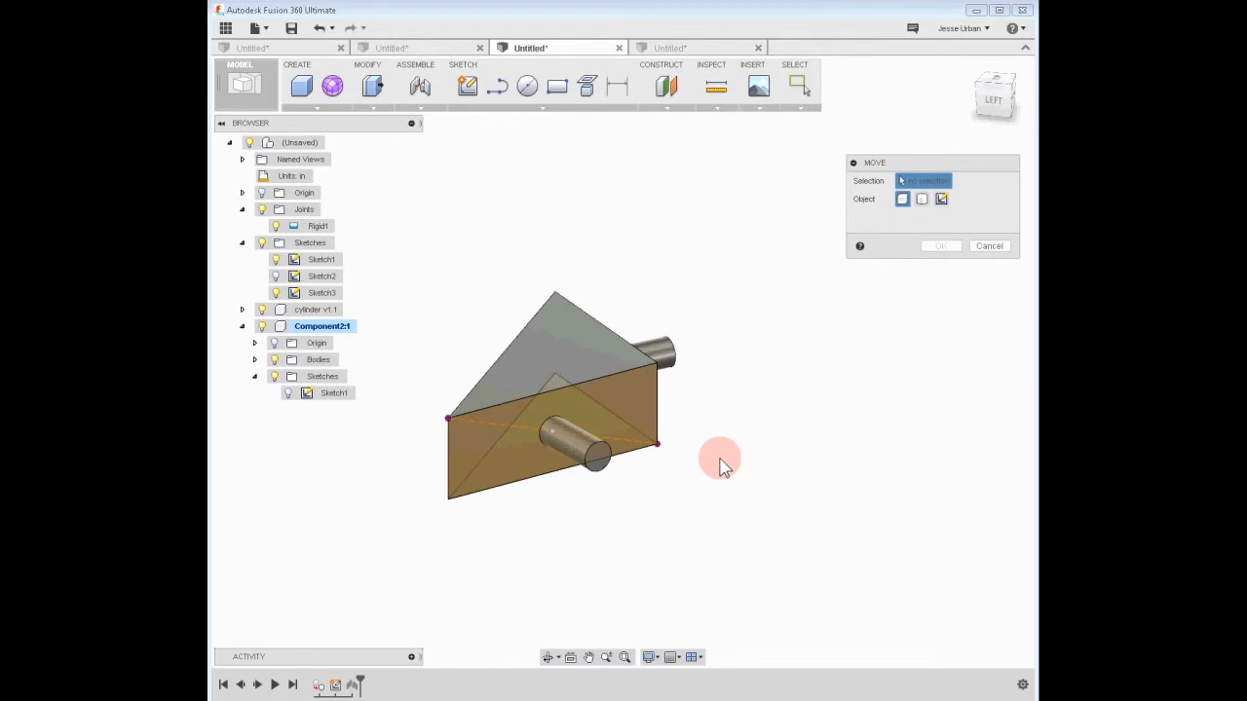
click(608, 390)
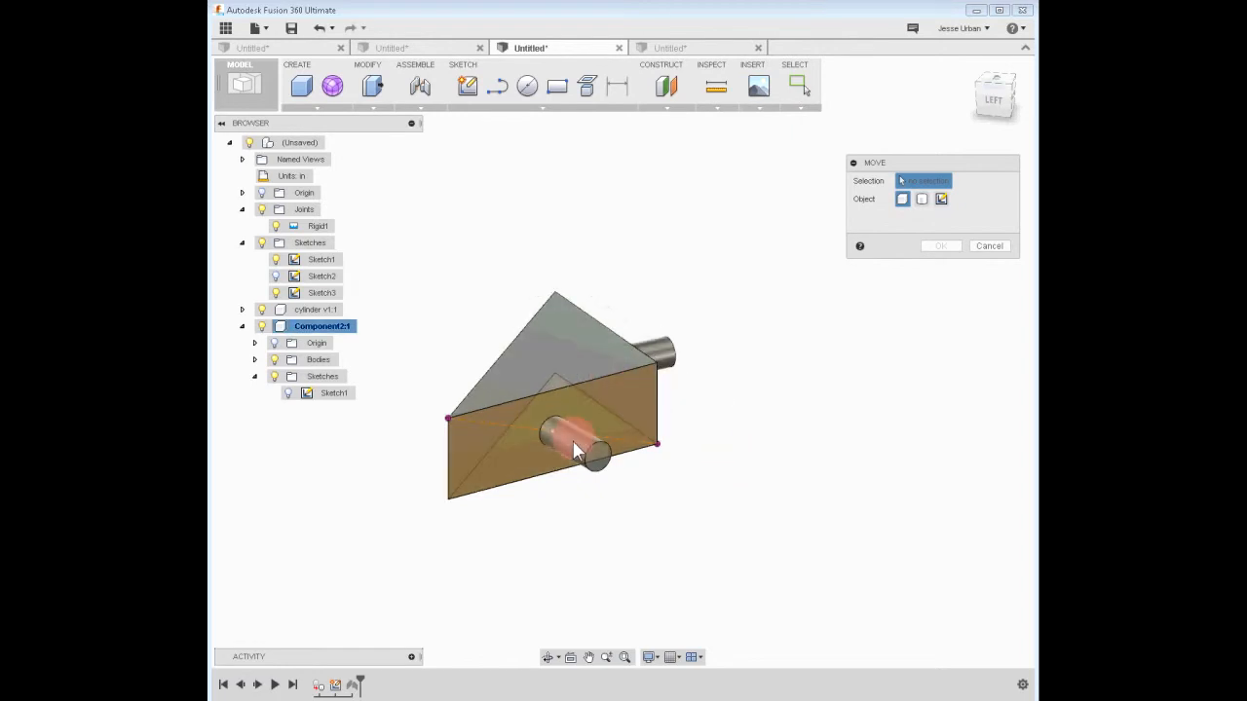
click(569, 361)
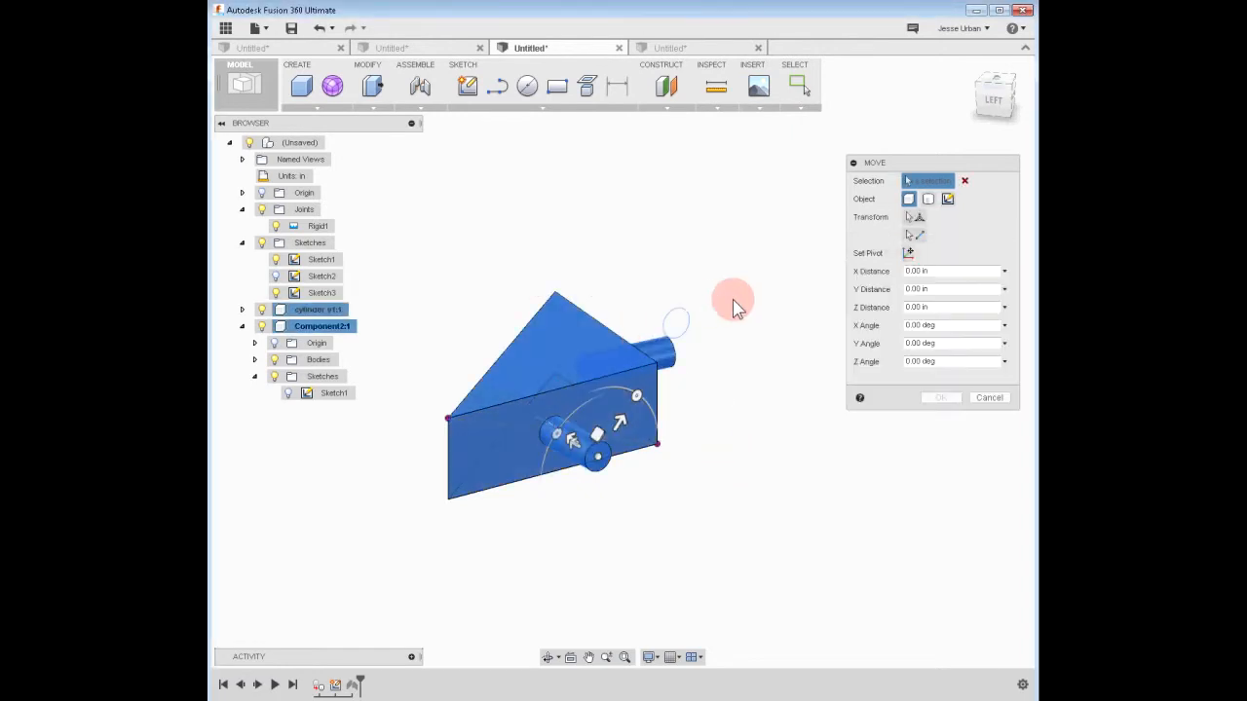
key(Escape)
- Move the cylinder and Component2 together off the sketches, by about 1.28 in in Y and -3.657 in in Z
right_click(329, 329)
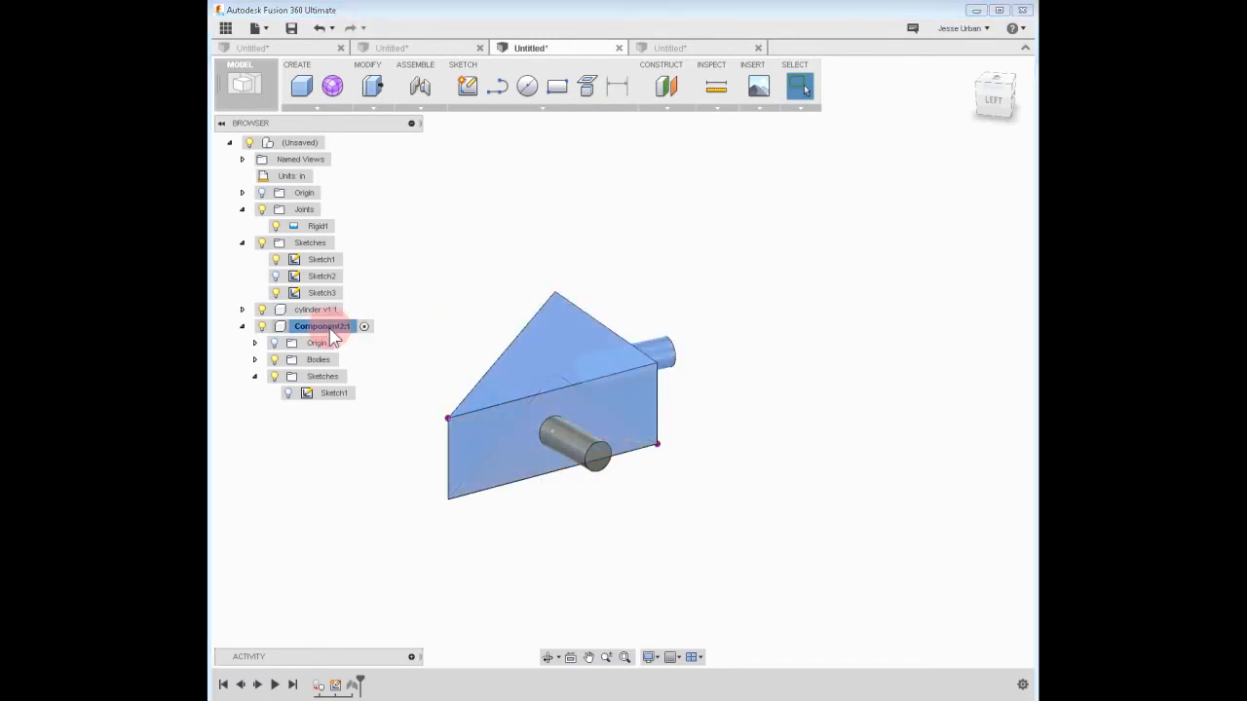
click(317, 310)
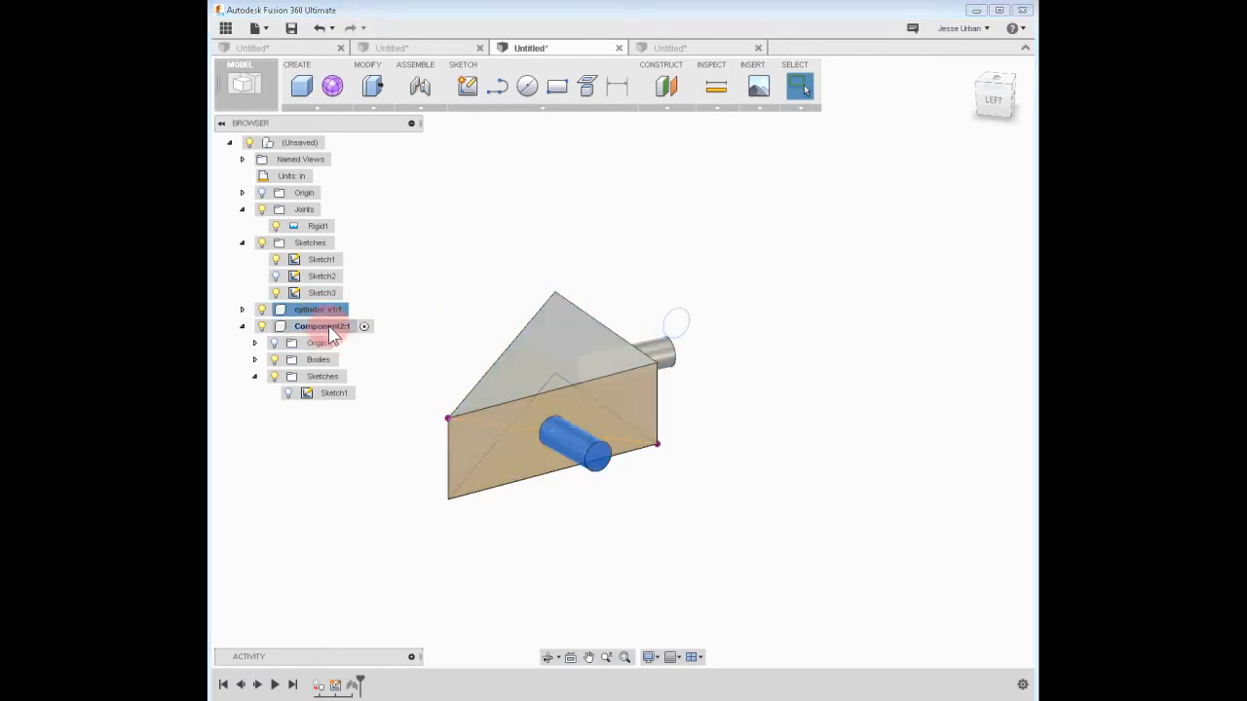
right_click(447, 184)
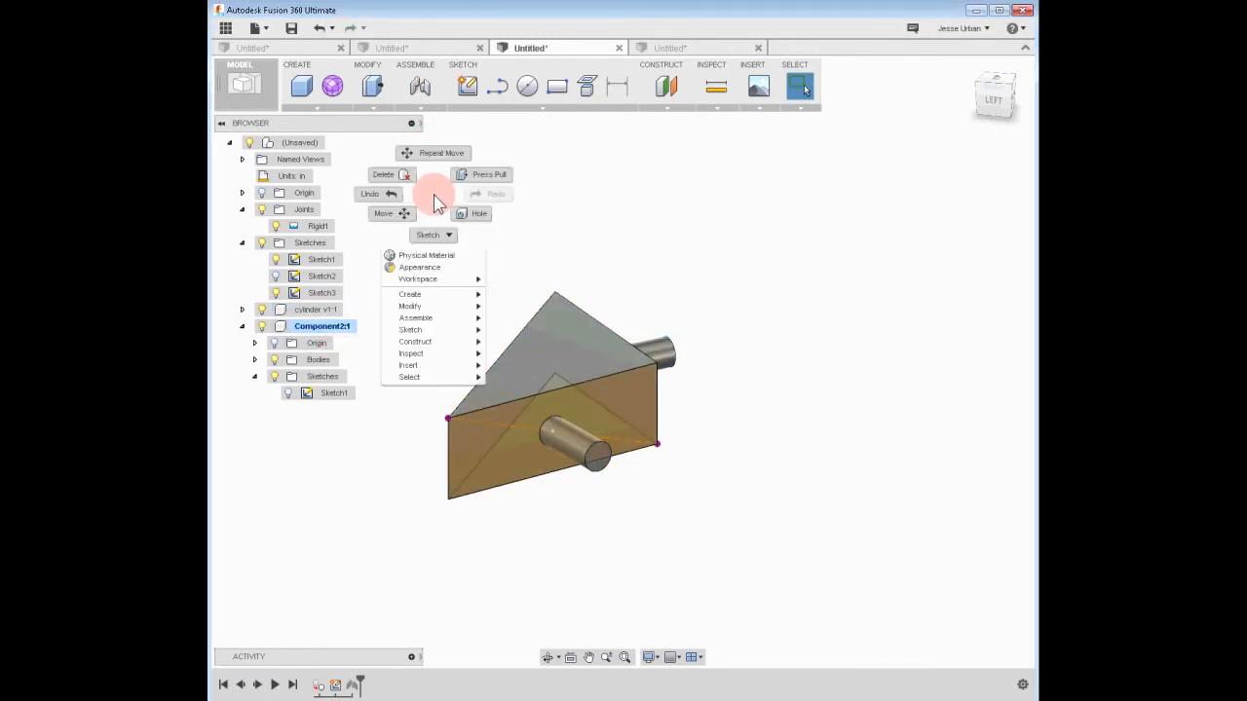
click(393, 214)
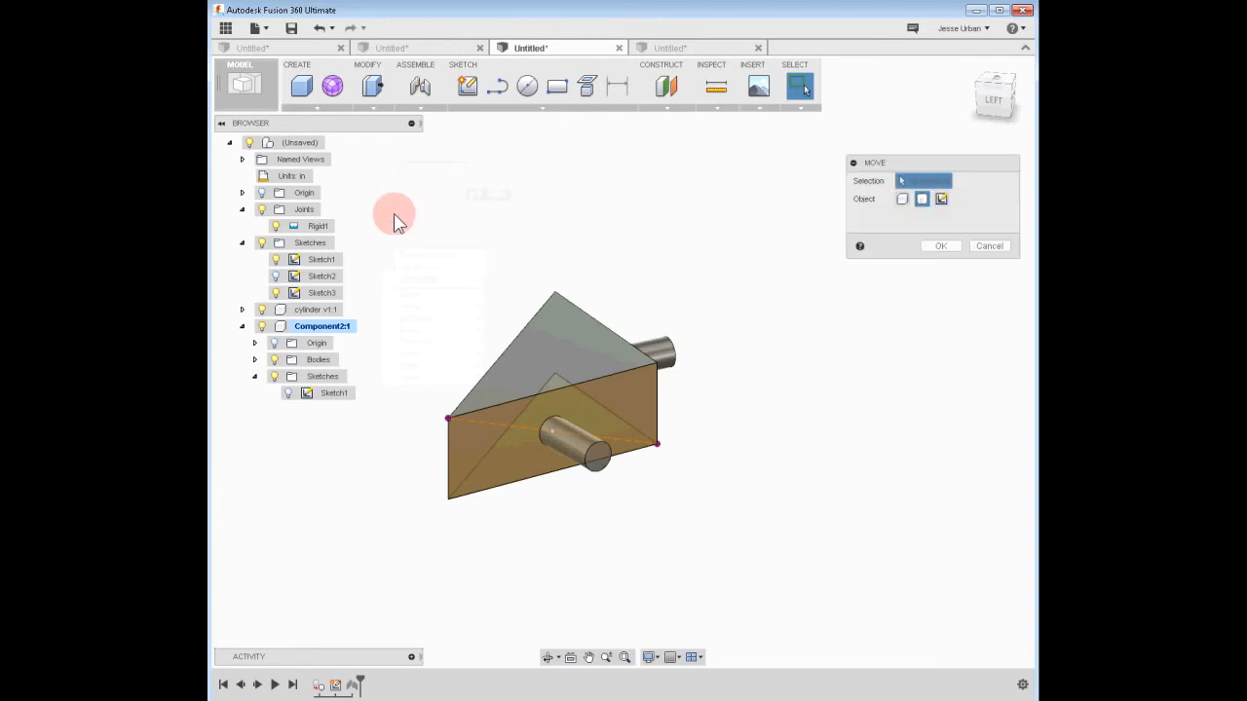
click(902, 199)
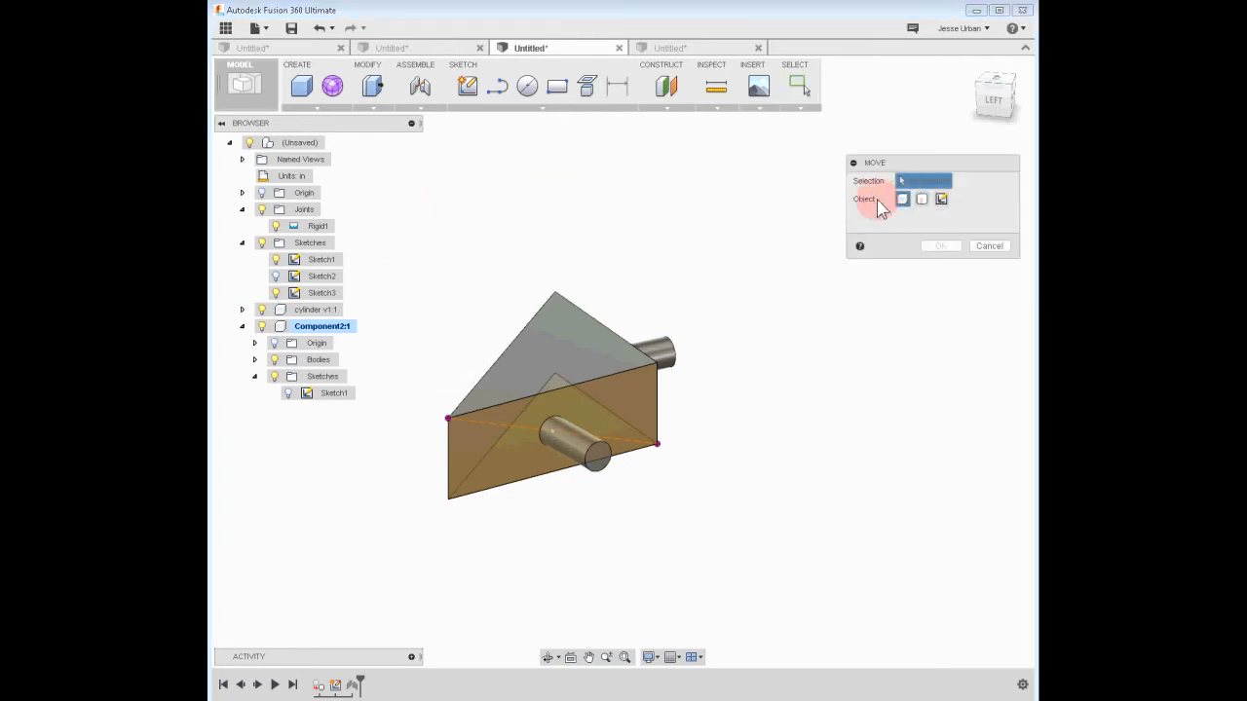
click(321, 310)
click(326, 327)
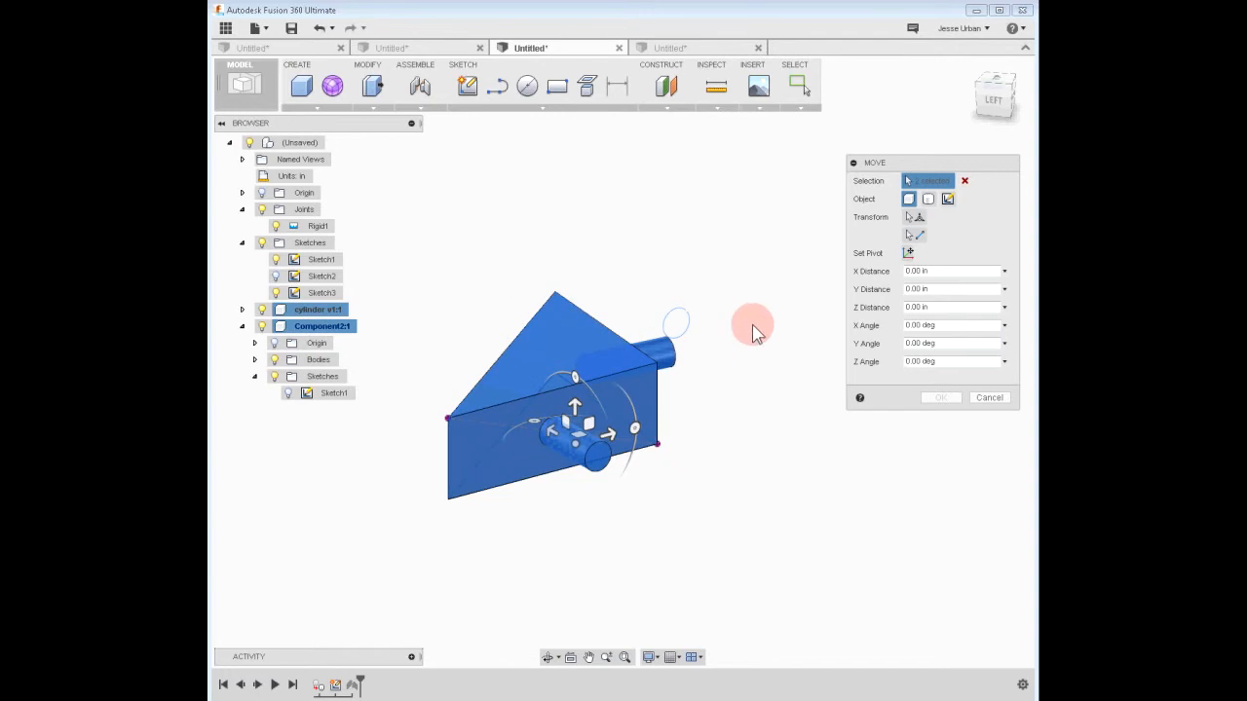
mouse_move(575, 434)
mouse_down()
mouse_move(828, 499)
mouse_move(835, 490)
mouse_up()
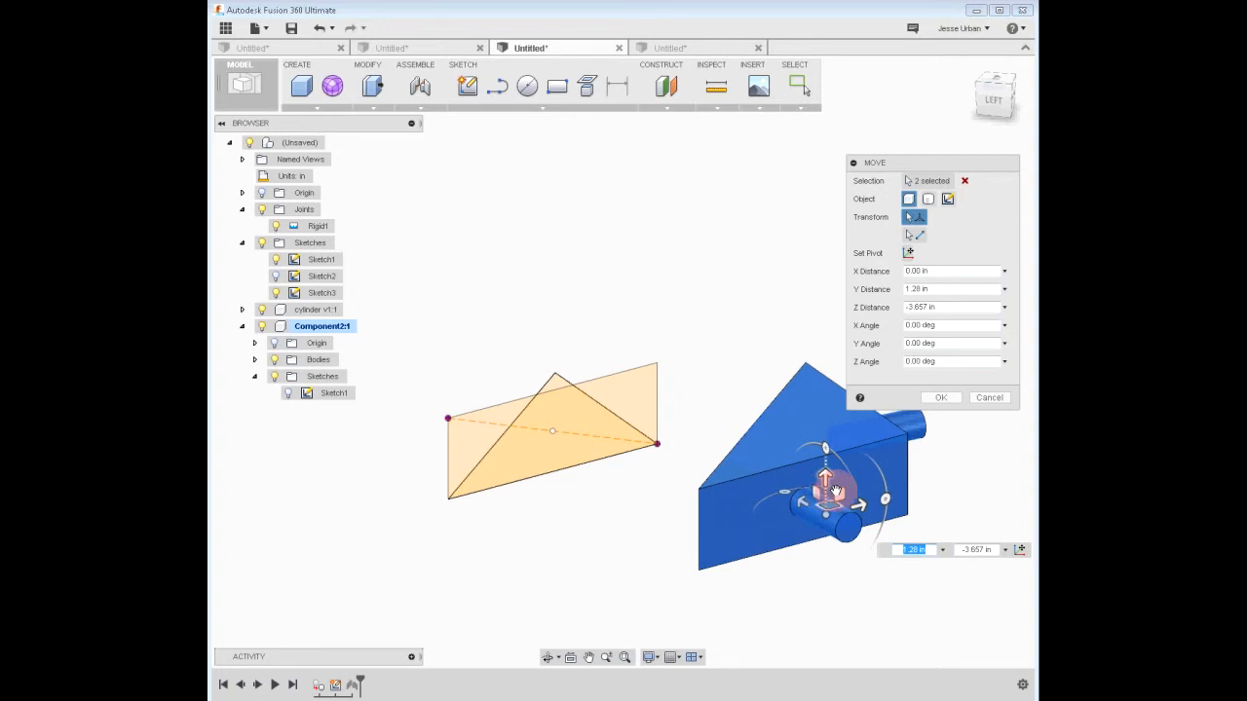
click(949, 397)
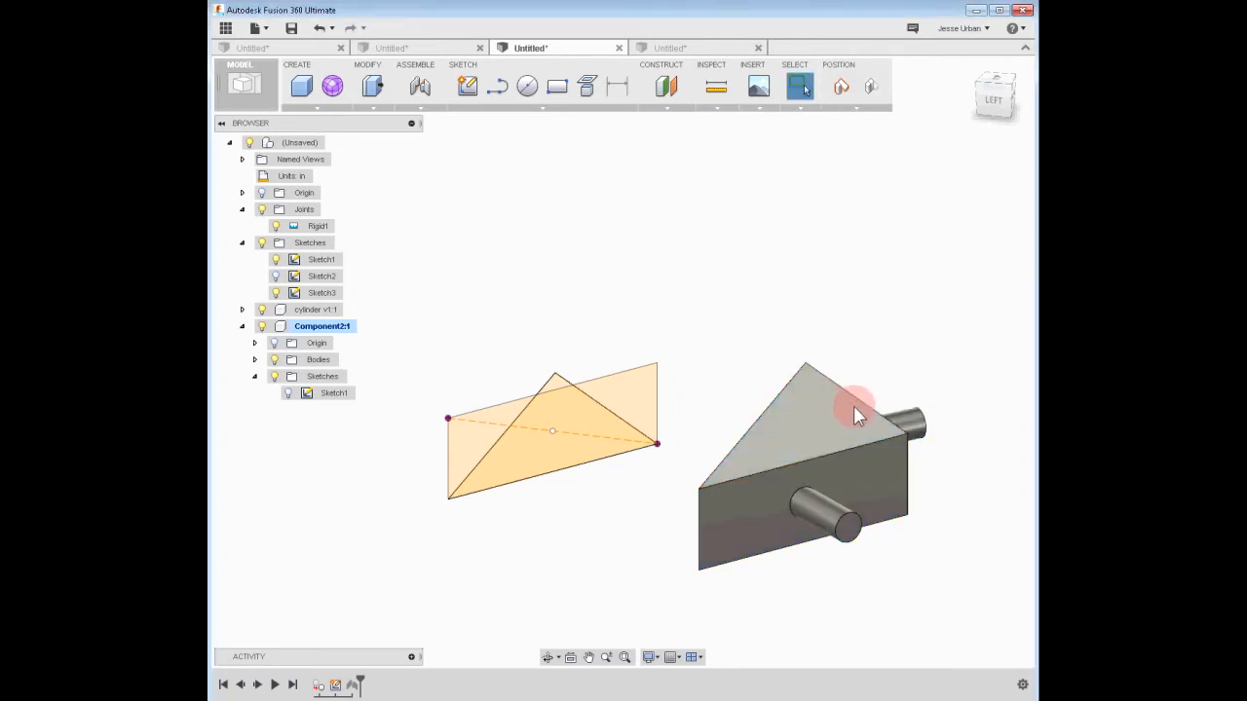
- Activate the top-level component and capture the moved components' position with a Snapshot
click(840, 90)
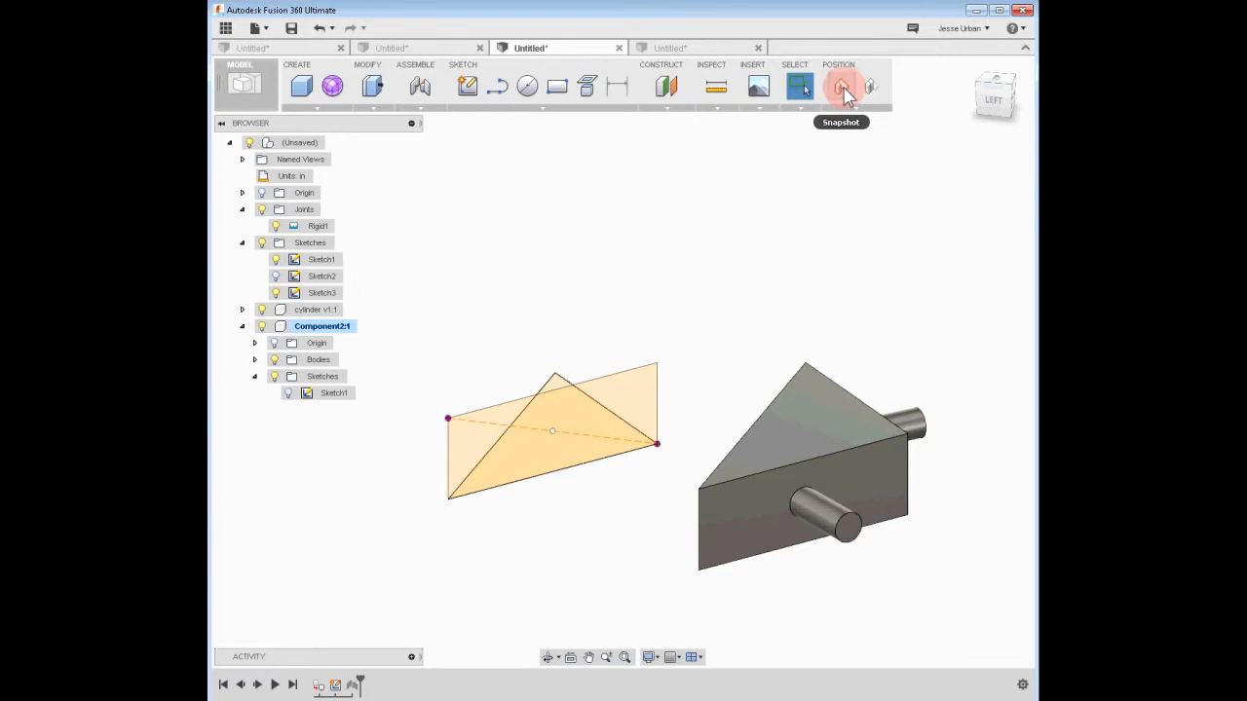
click(275, 175)
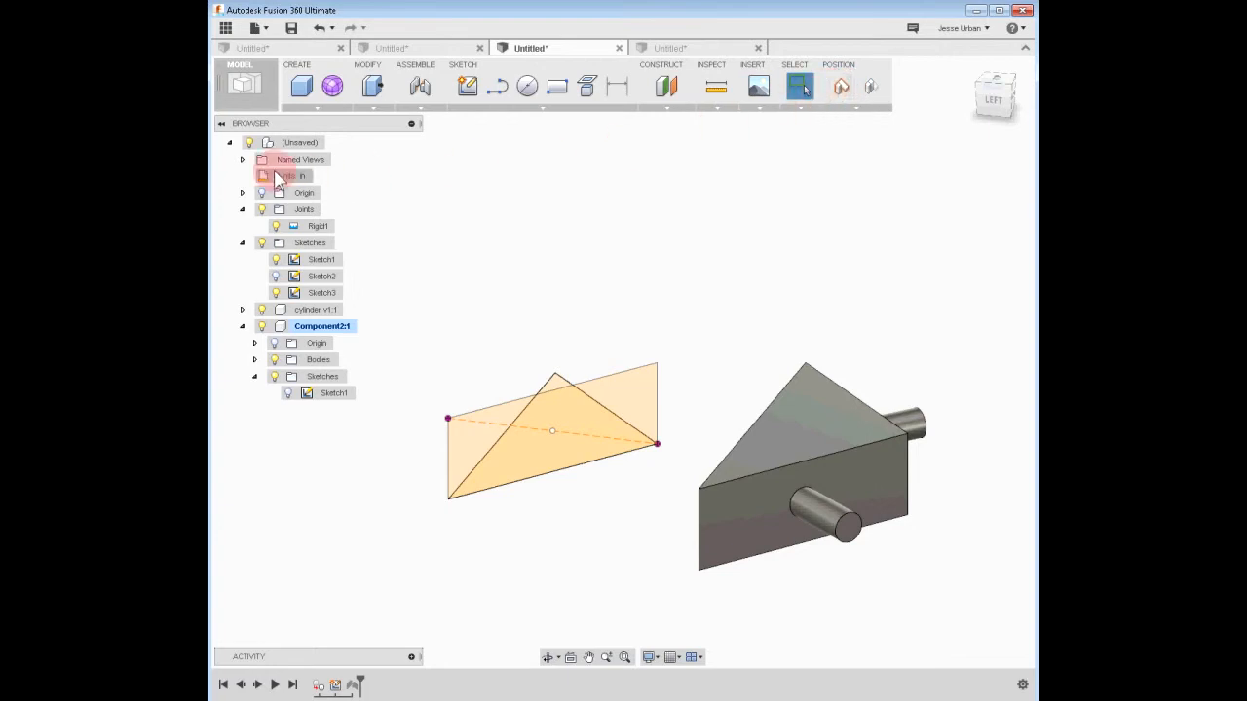
click(332, 144)
click(303, 146)
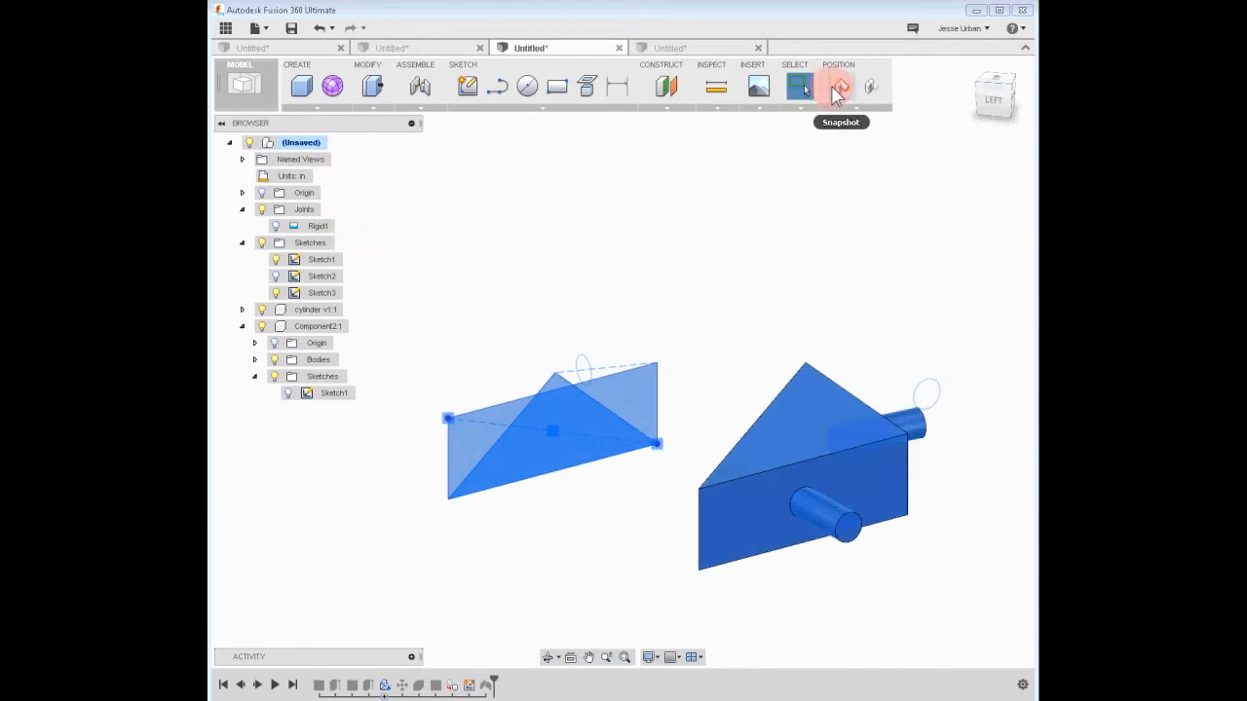
click(834, 90)
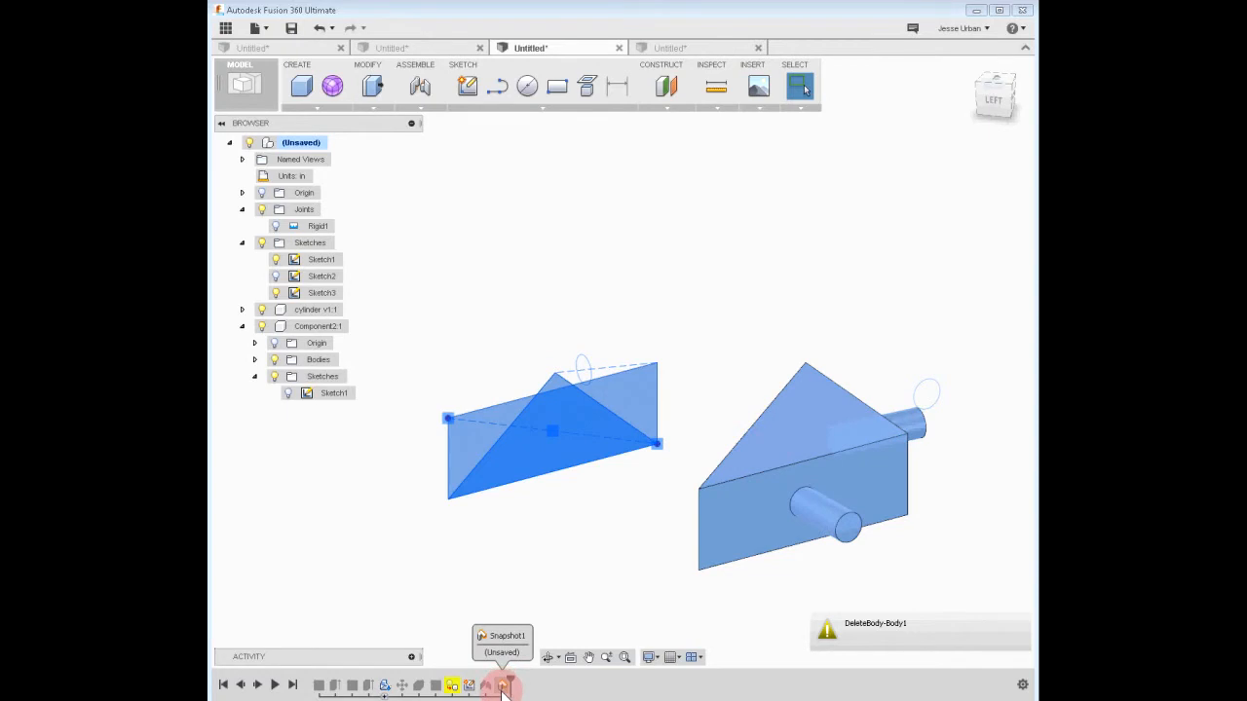
- Inspect the CutPasteBodies1 feature in the design history
click(616, 394)
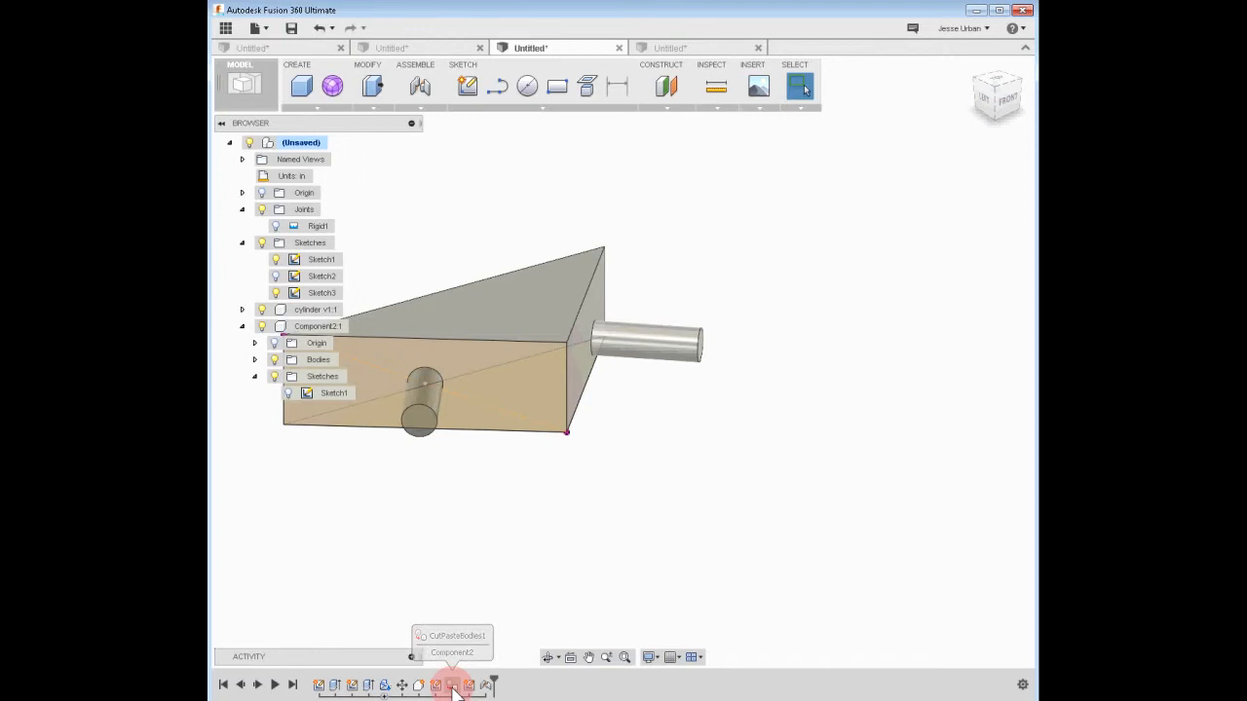
click(454, 690)
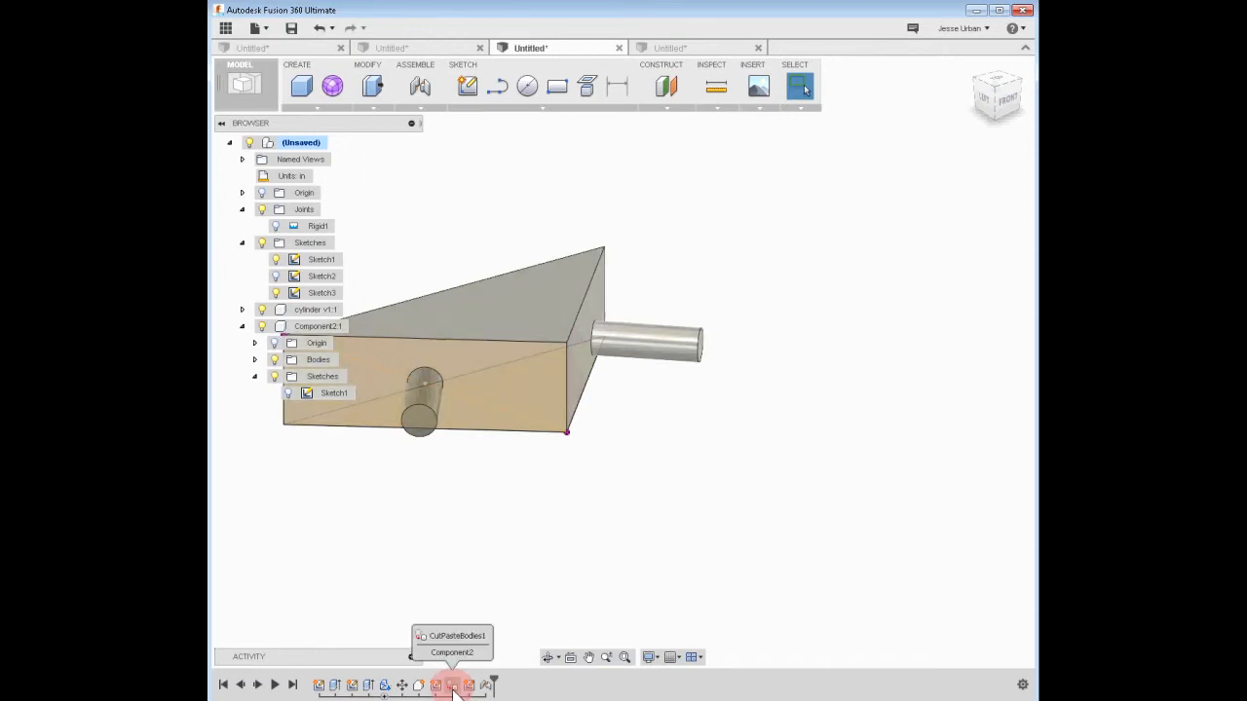
click(454, 689)
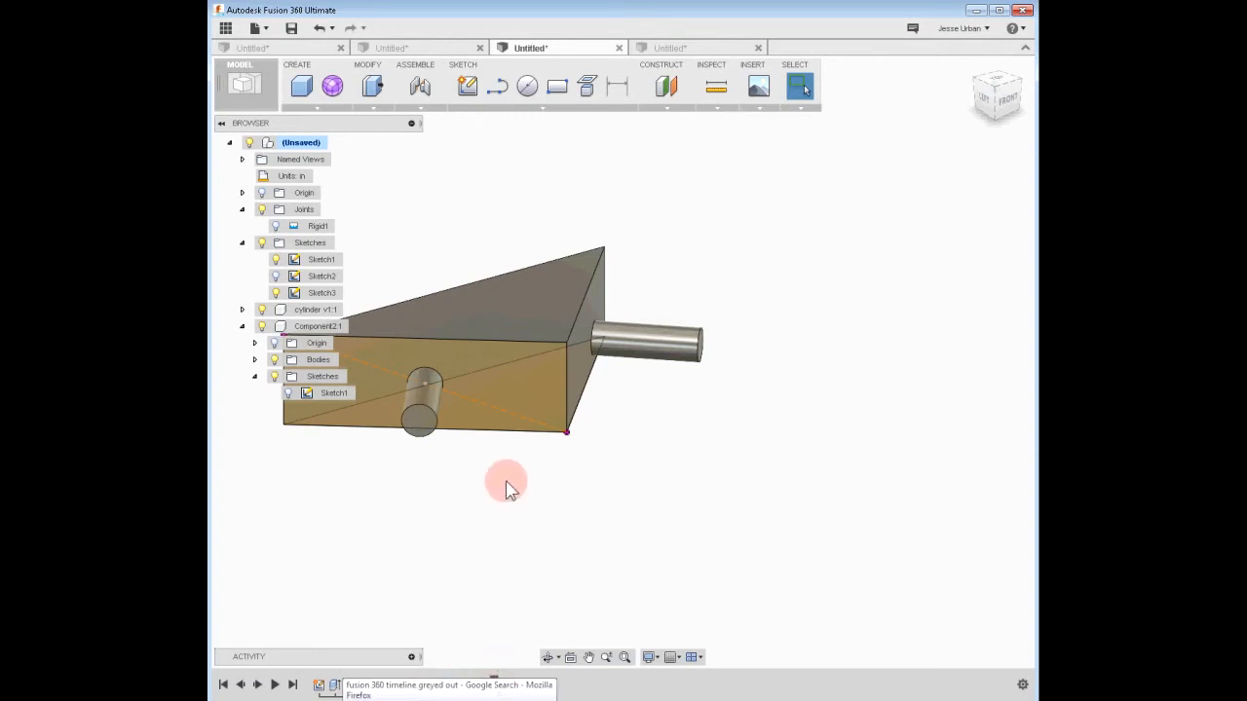
click(425, 699)
click(426, 700)
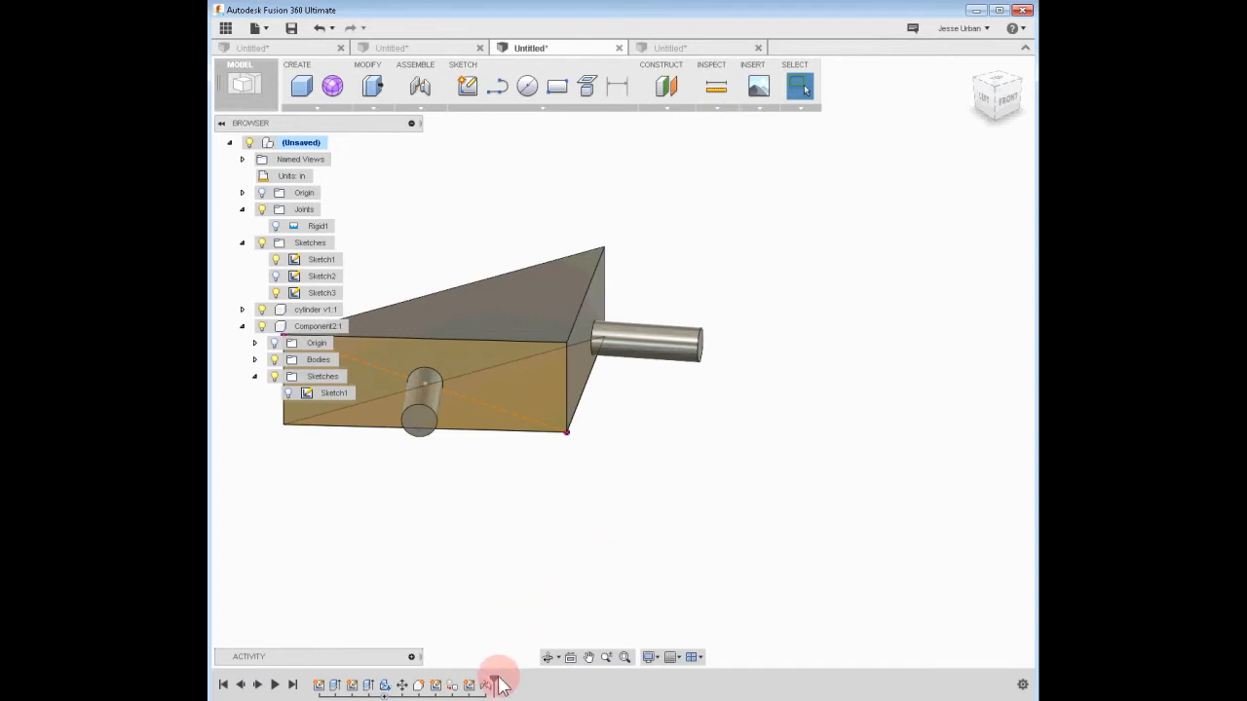
- Roll the history back to Component2's creation, advance it past CutPasteBodies1, and return it to the end
drag(492, 677, 425, 675)
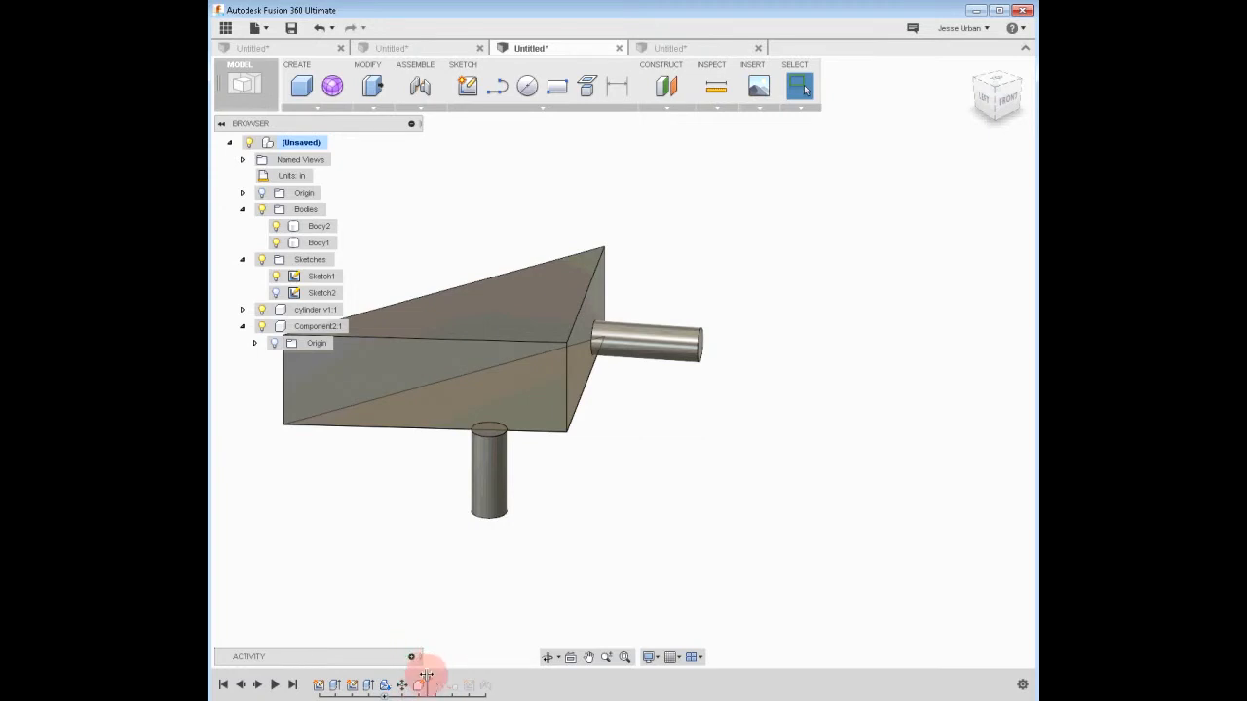
drag(427, 679, 460, 679)
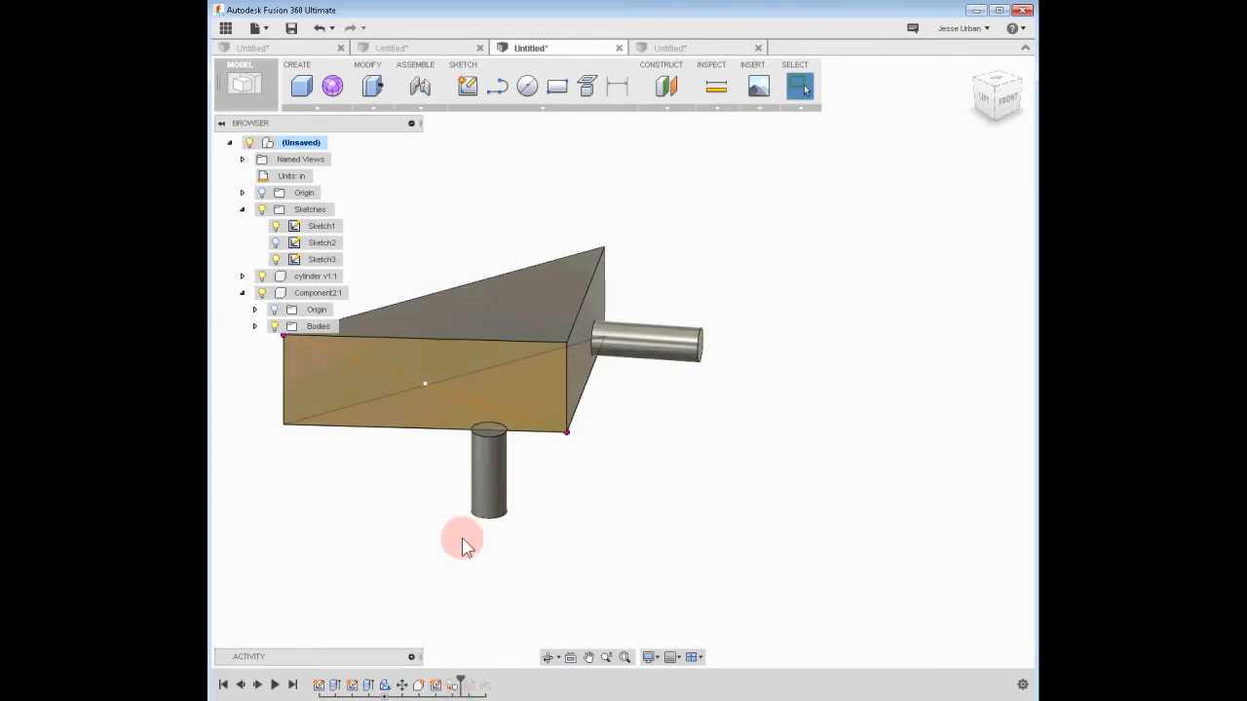
click(378, 108)
click(426, 423)
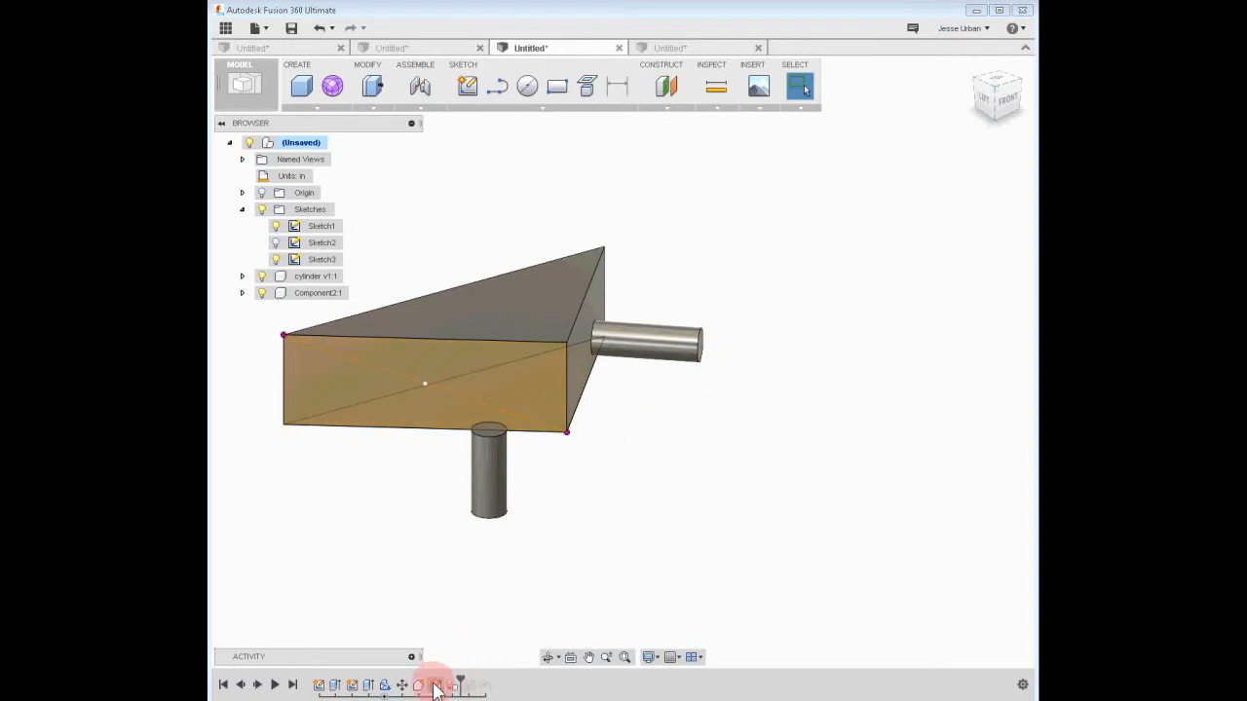
mouse_move(471, 682)
mouse_down()
mouse_move(495, 681)
mouse_move(487, 688)
mouse_up()
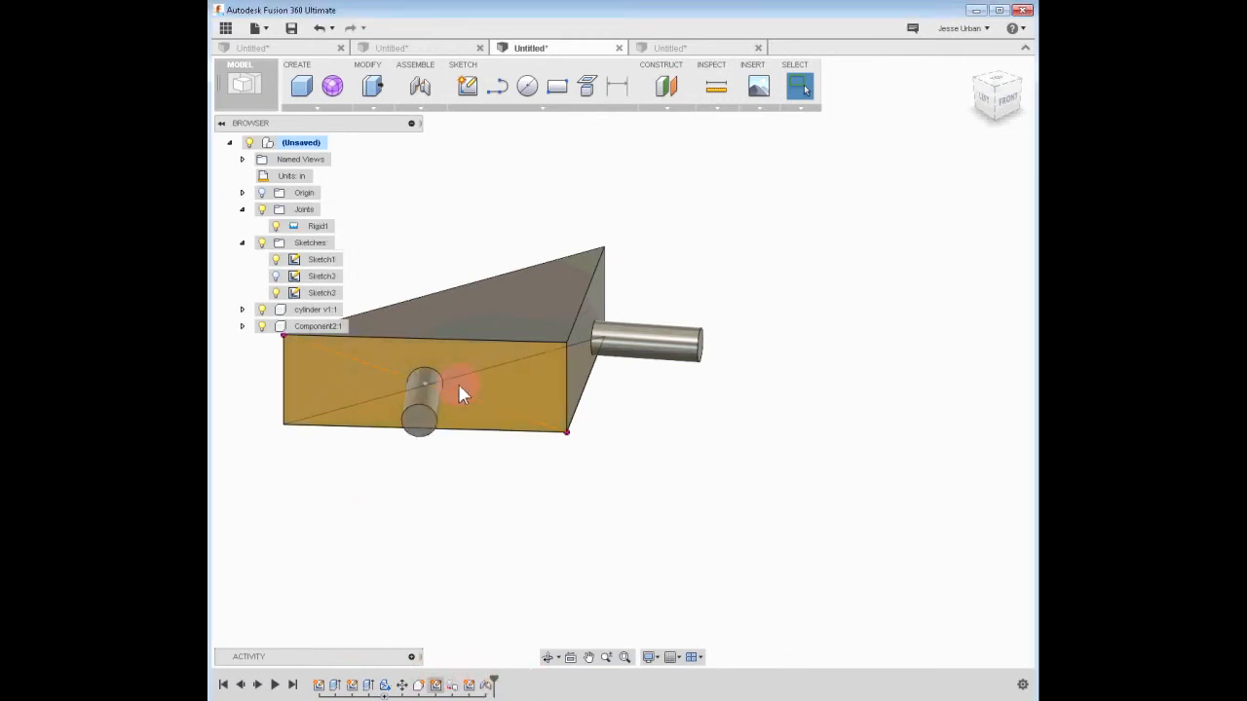
- Move the prism component and the front cylinder together sideways, clear of the sketch geometry
shift+middle_drag(548, 498, 506, 451)
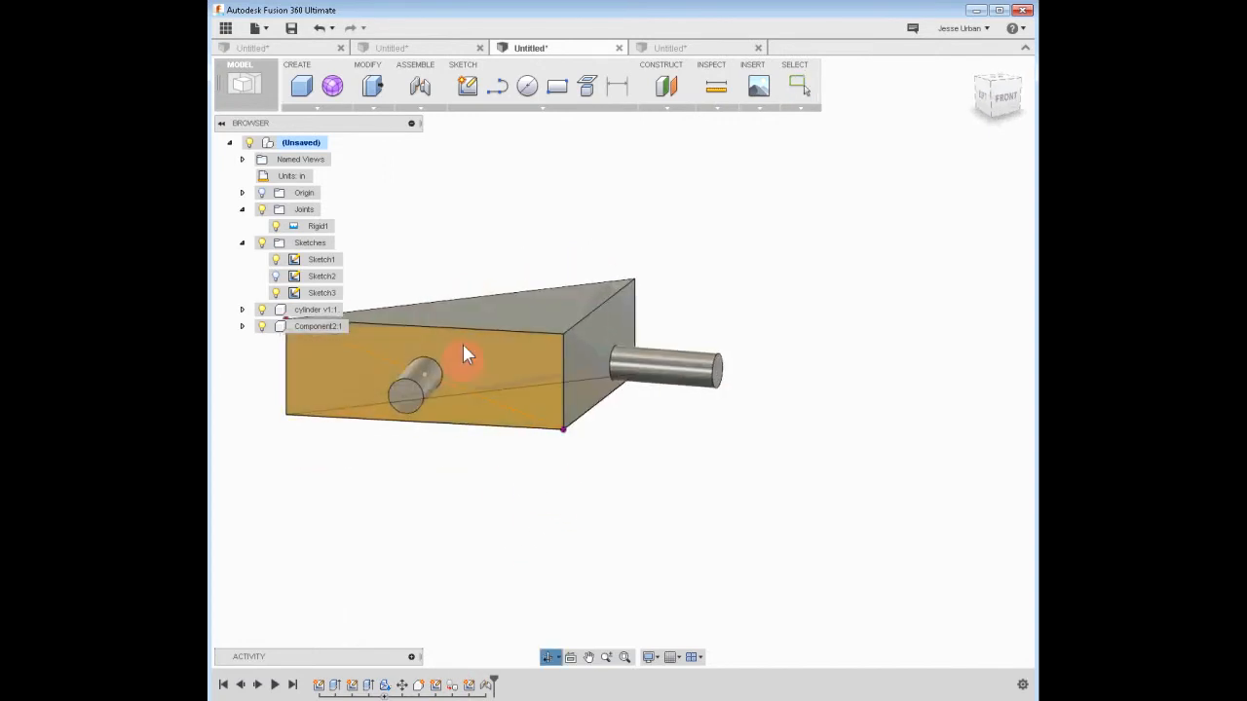
right_click(536, 223)
click(500, 239)
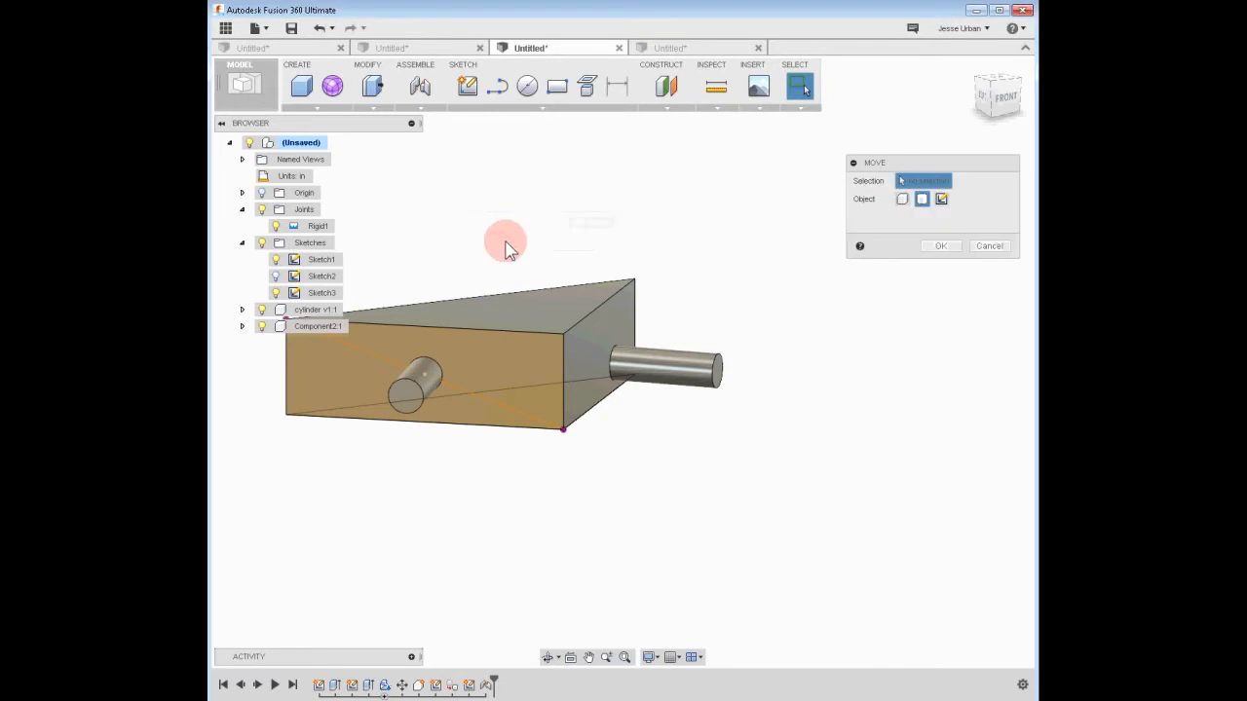
click(905, 199)
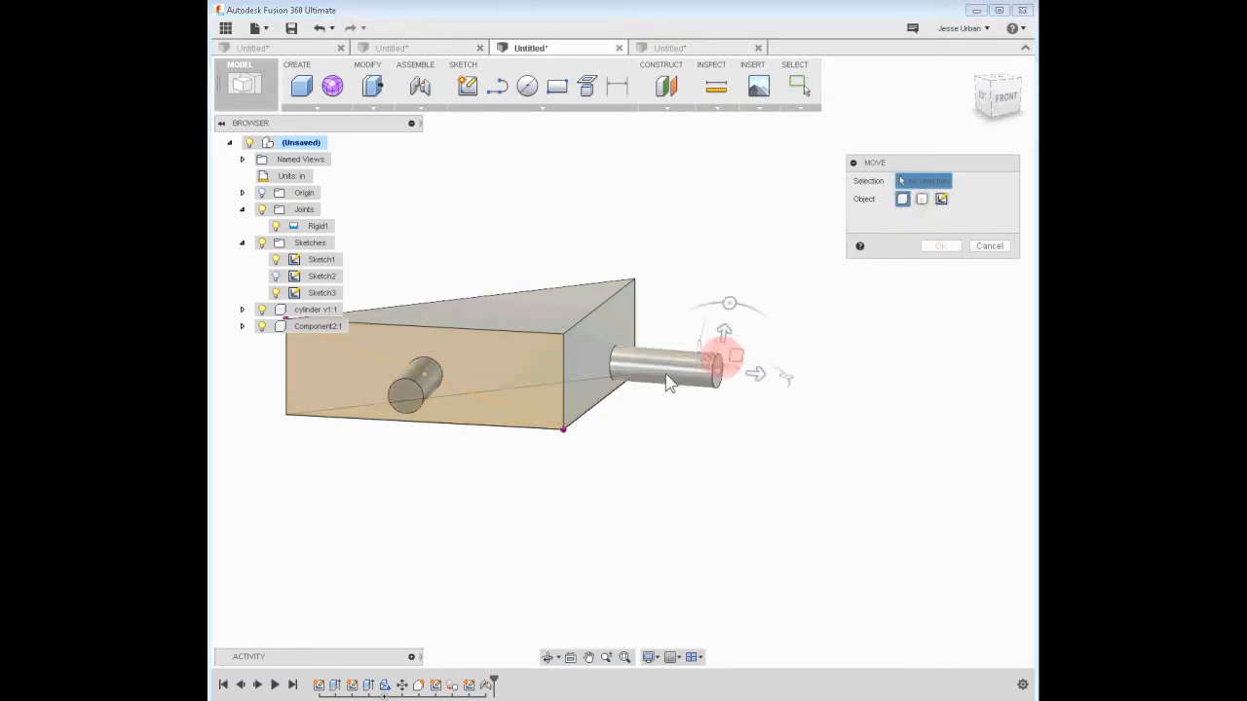
click(434, 388)
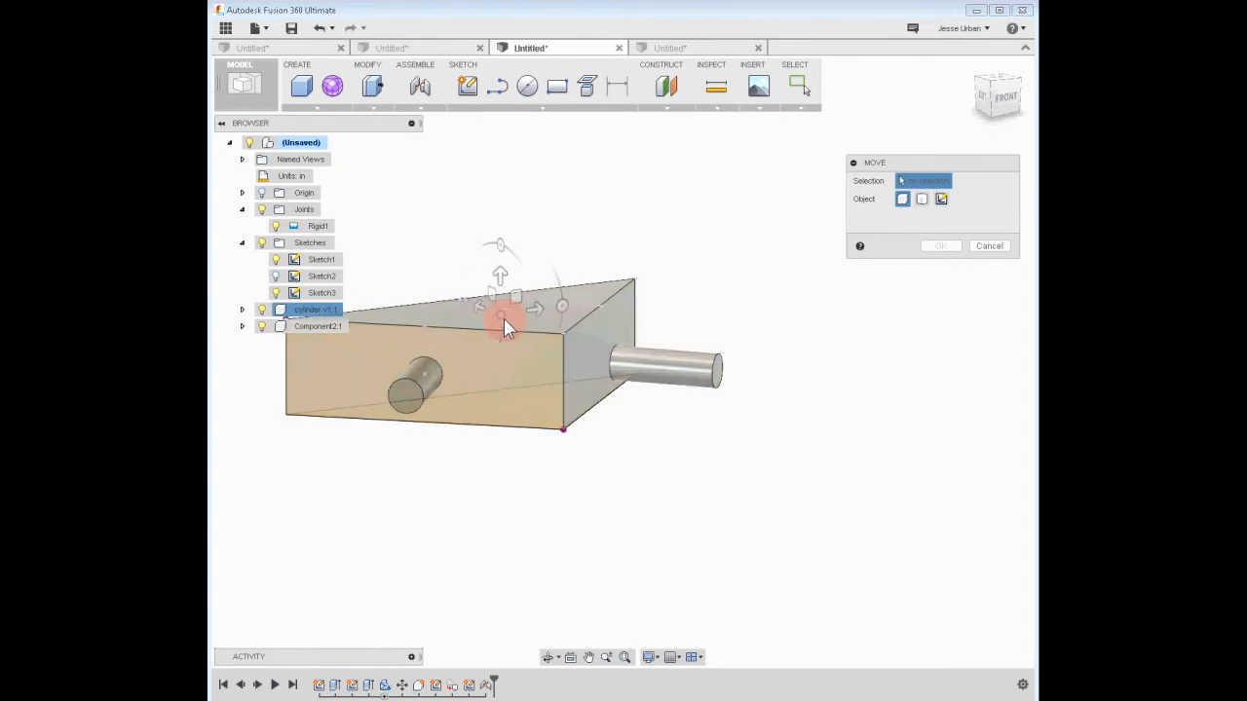
click(501, 322)
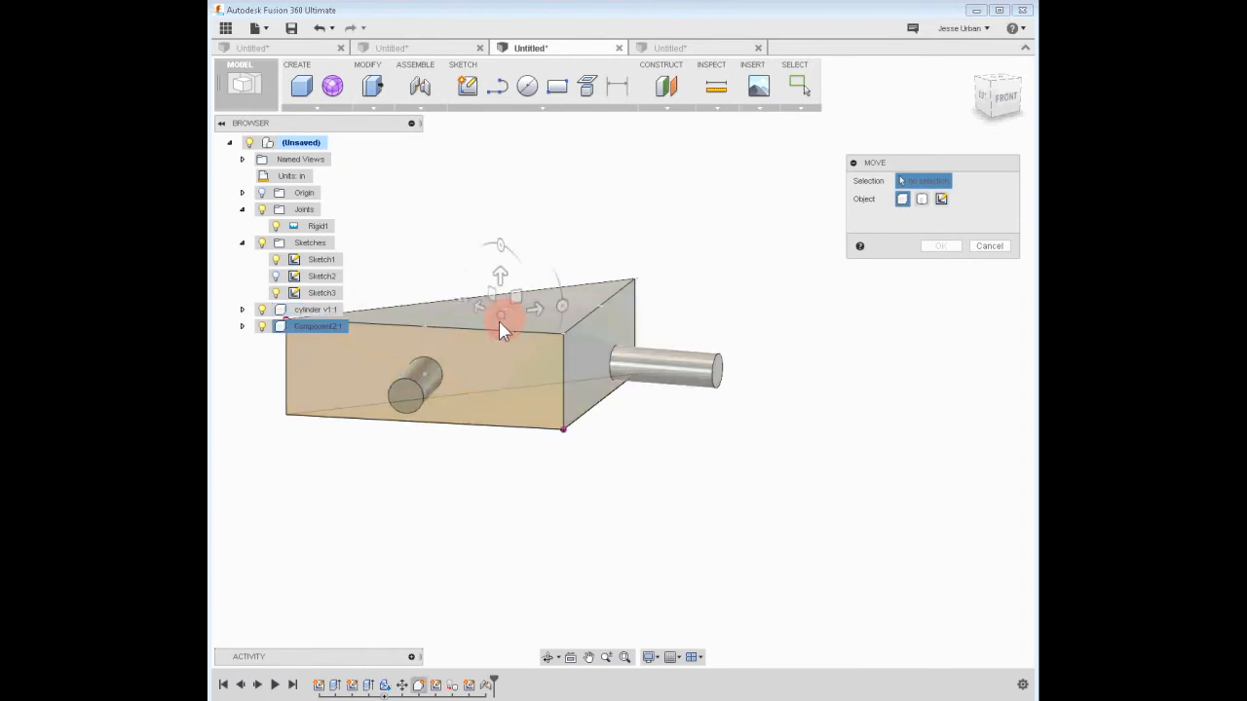
click(531, 365)
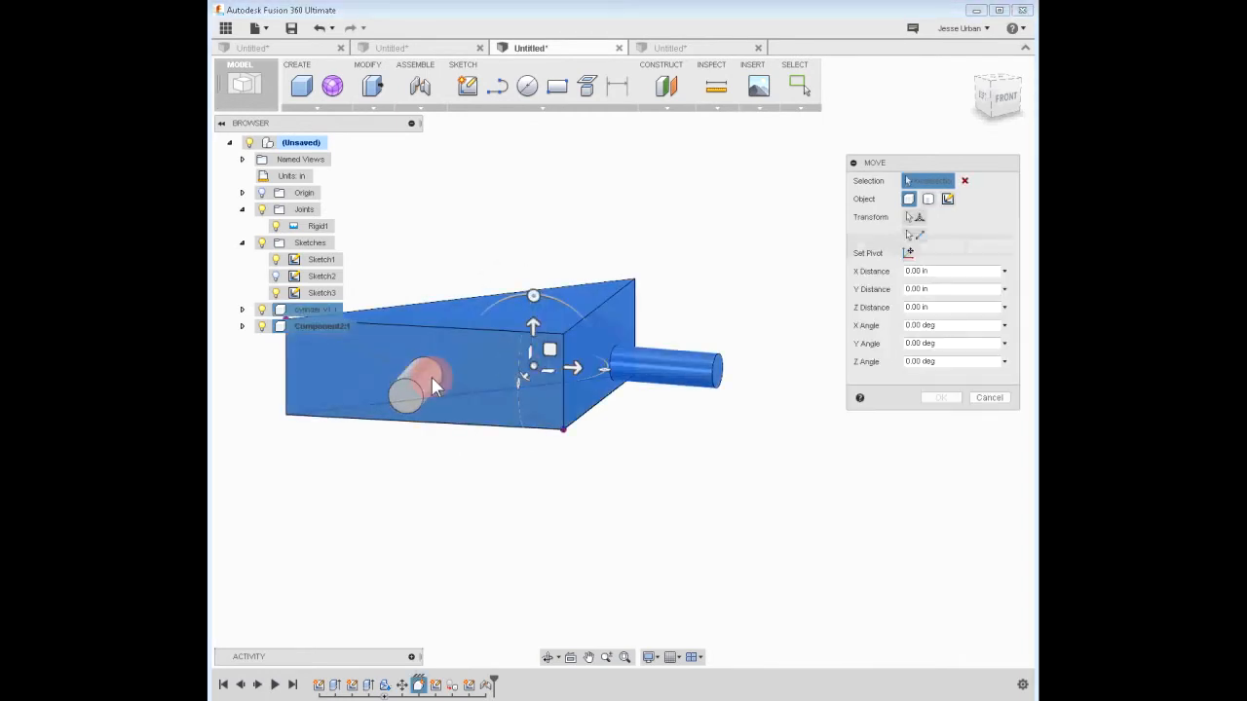
click(912, 201)
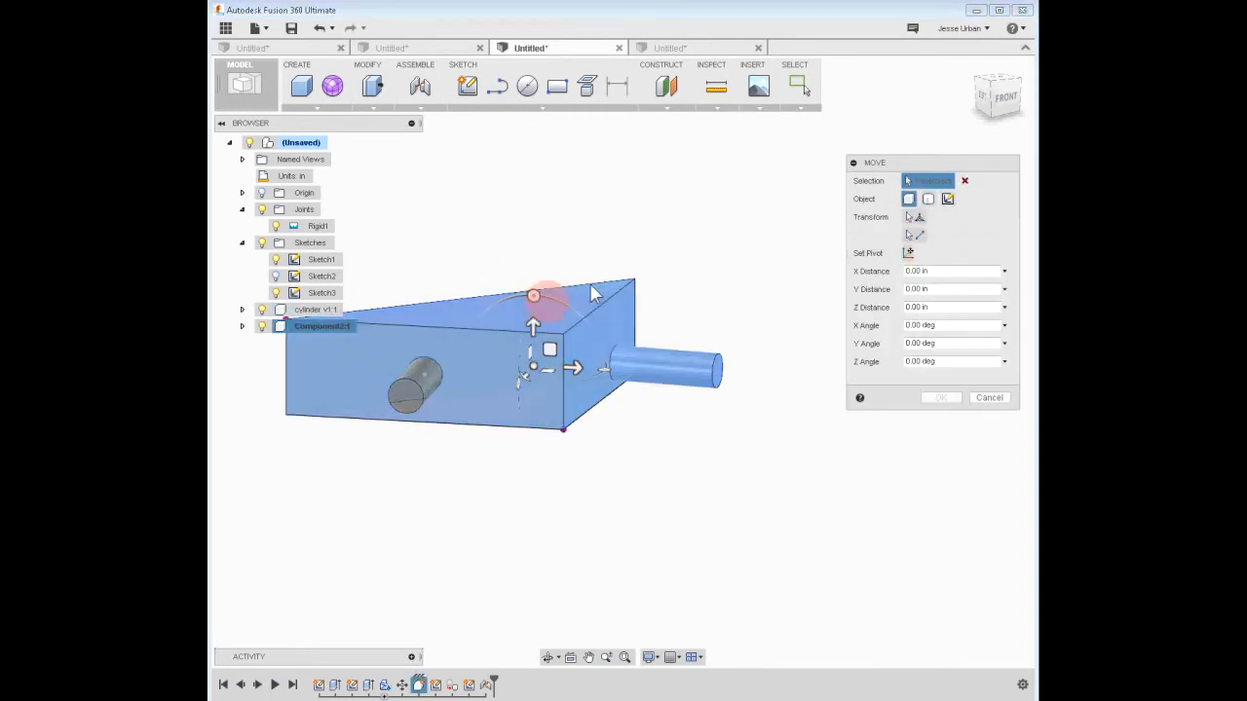
click(412, 379)
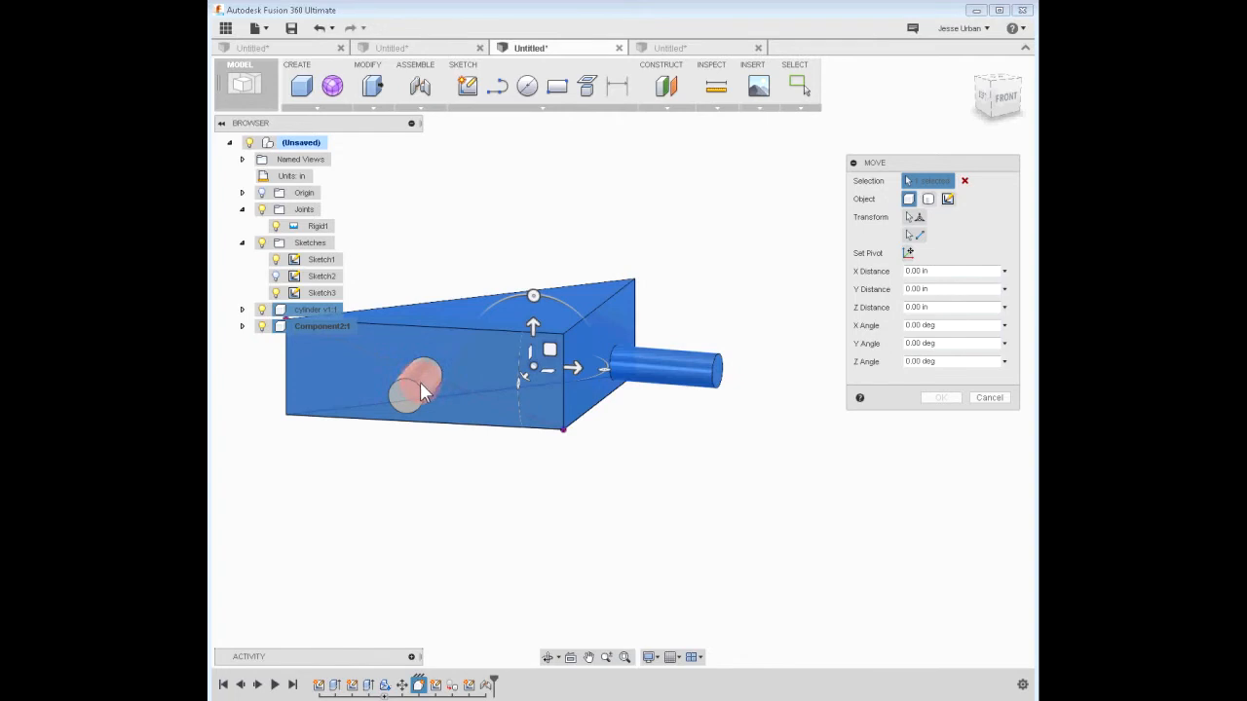
click(511, 351)
click(413, 375)
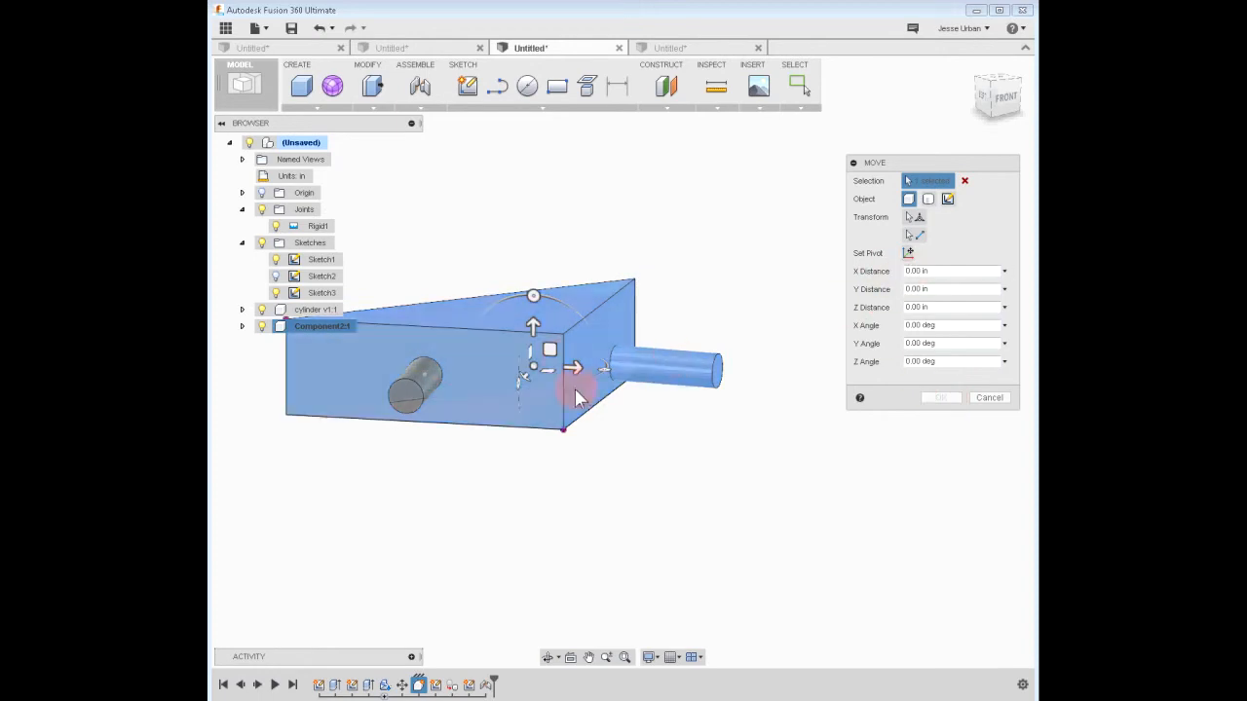
drag(548, 350, 822, 401)
click(941, 399)
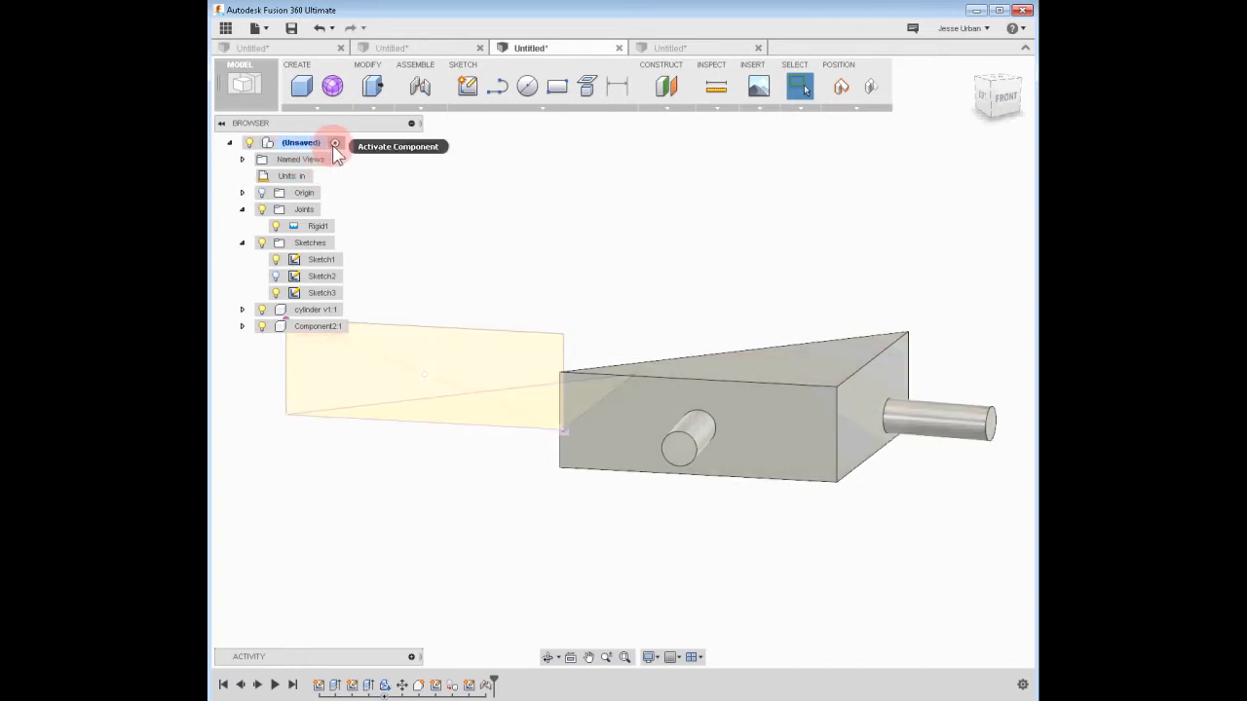
- Capture the moved position as a Snapshot, then roll the history to just before it and forward again
click(841, 89)
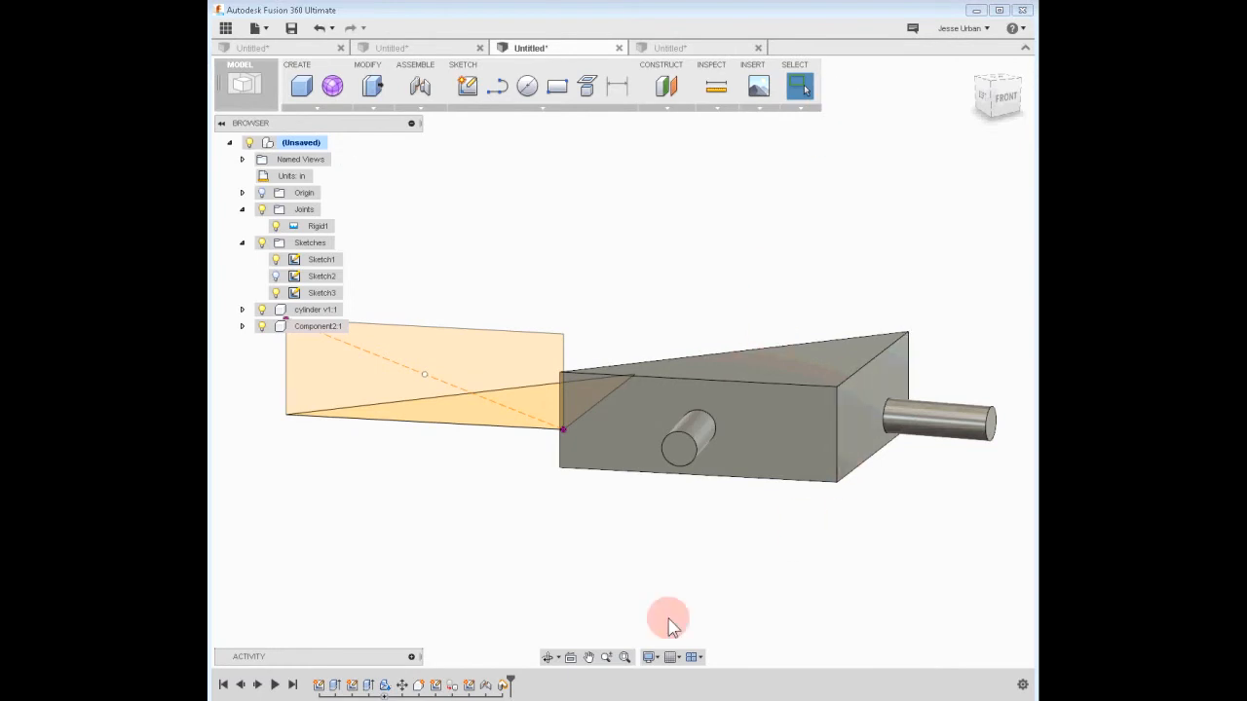
drag(509, 685, 491, 689)
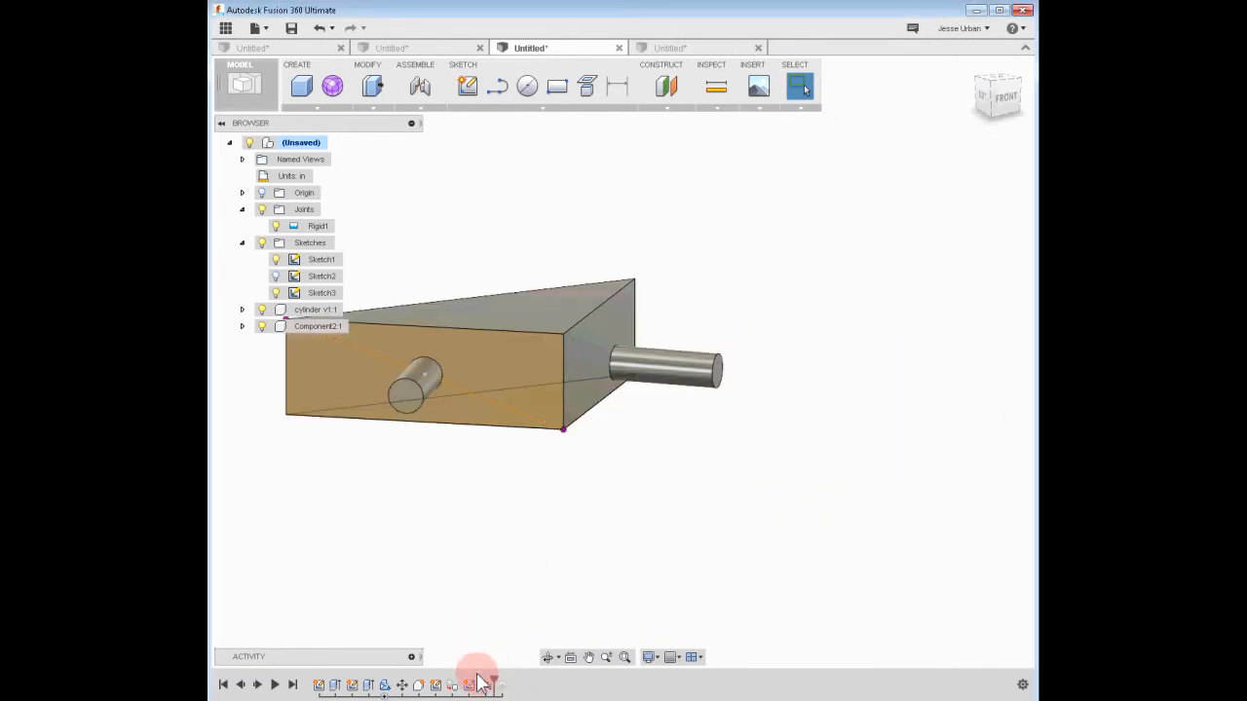
drag(493, 676, 535, 659)
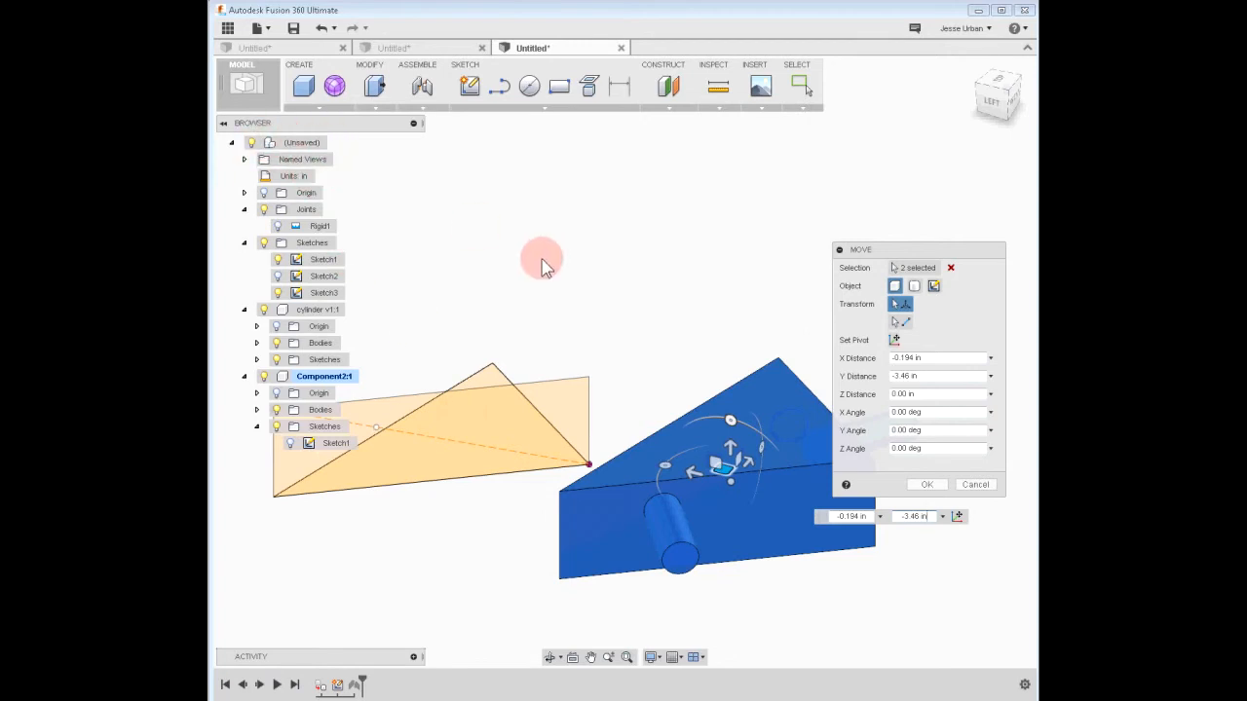
- Accept the joint move of the cylinder and Component2 by -0.194 in in X and -3.46 in in Y
click(924, 484)
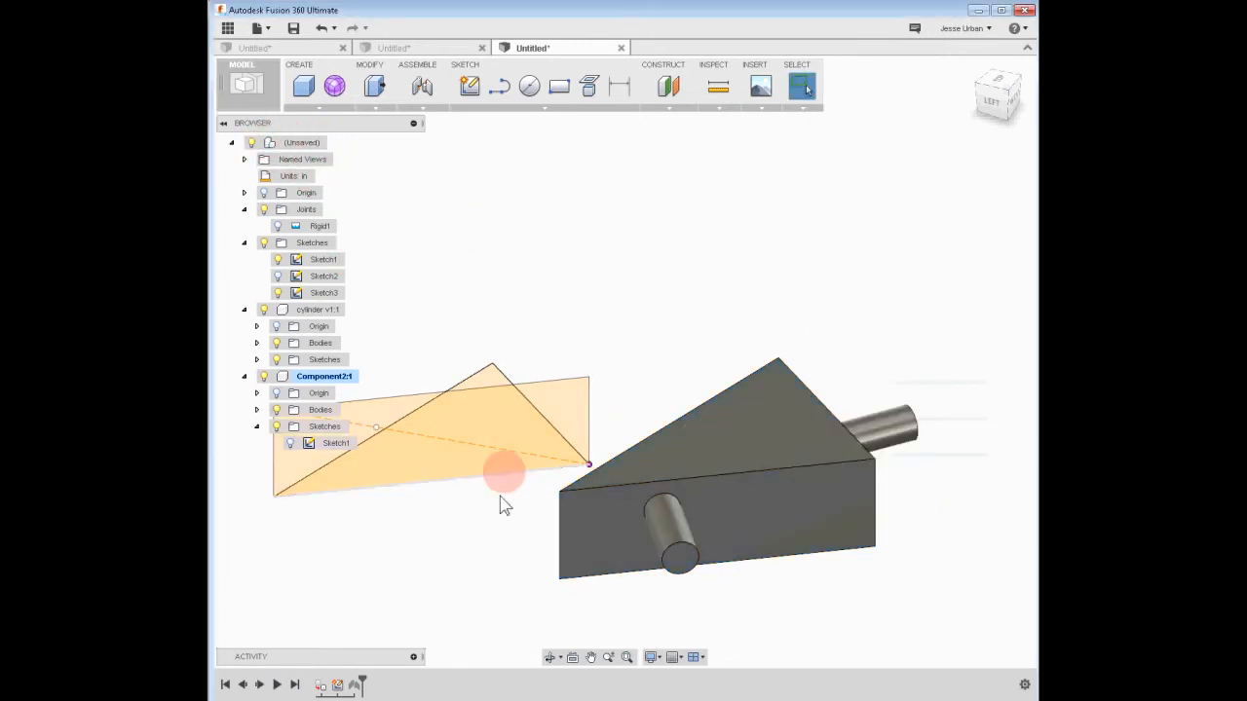
middle_drag(482, 527, 565, 511)
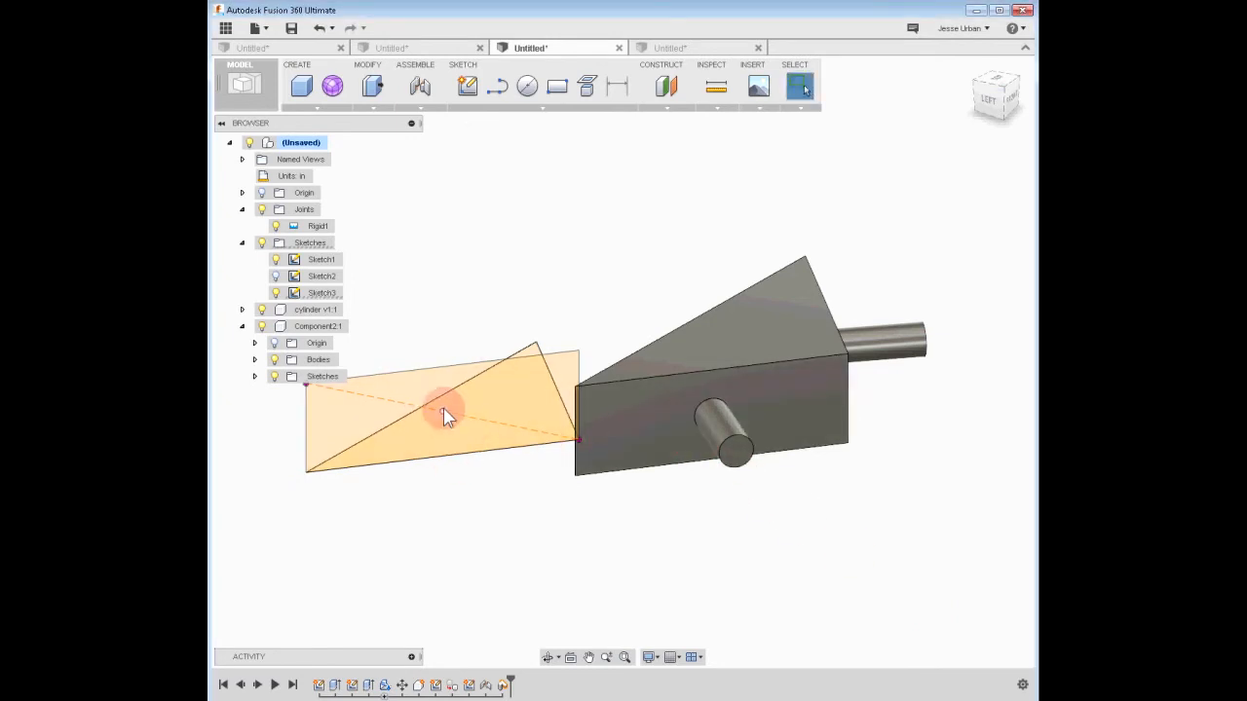
click(402, 402)
right_click(321, 292)
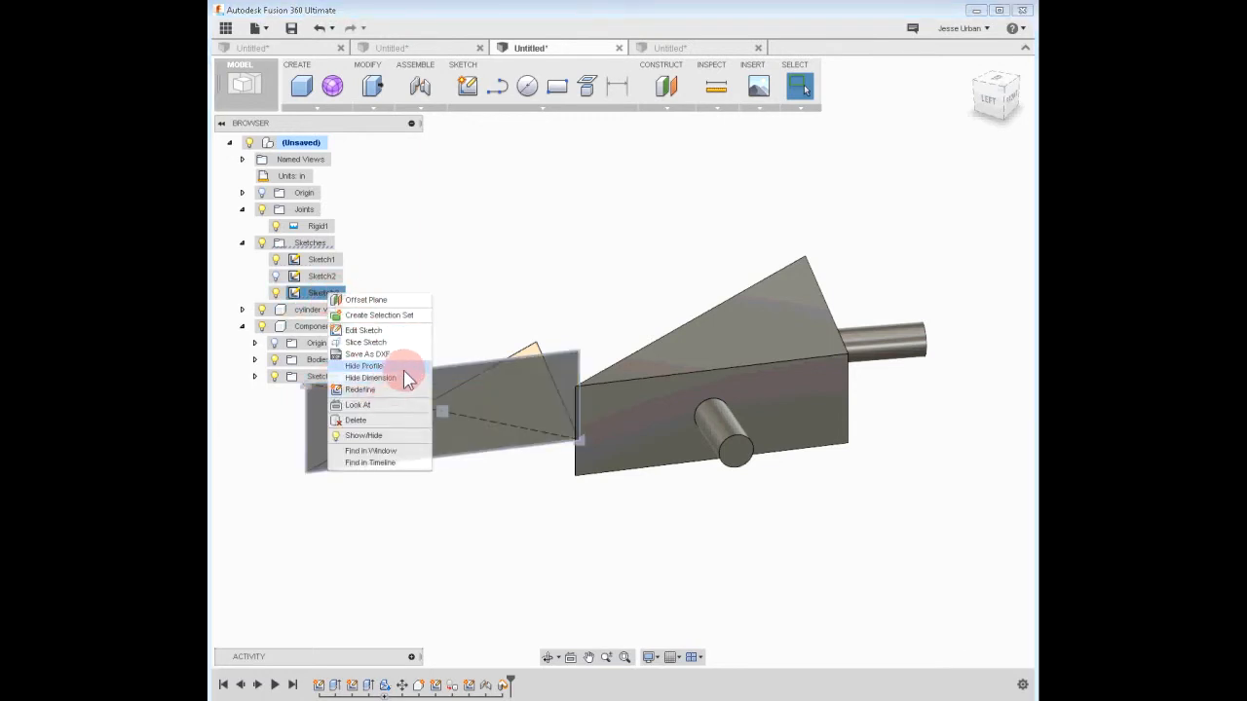
click(524, 21)
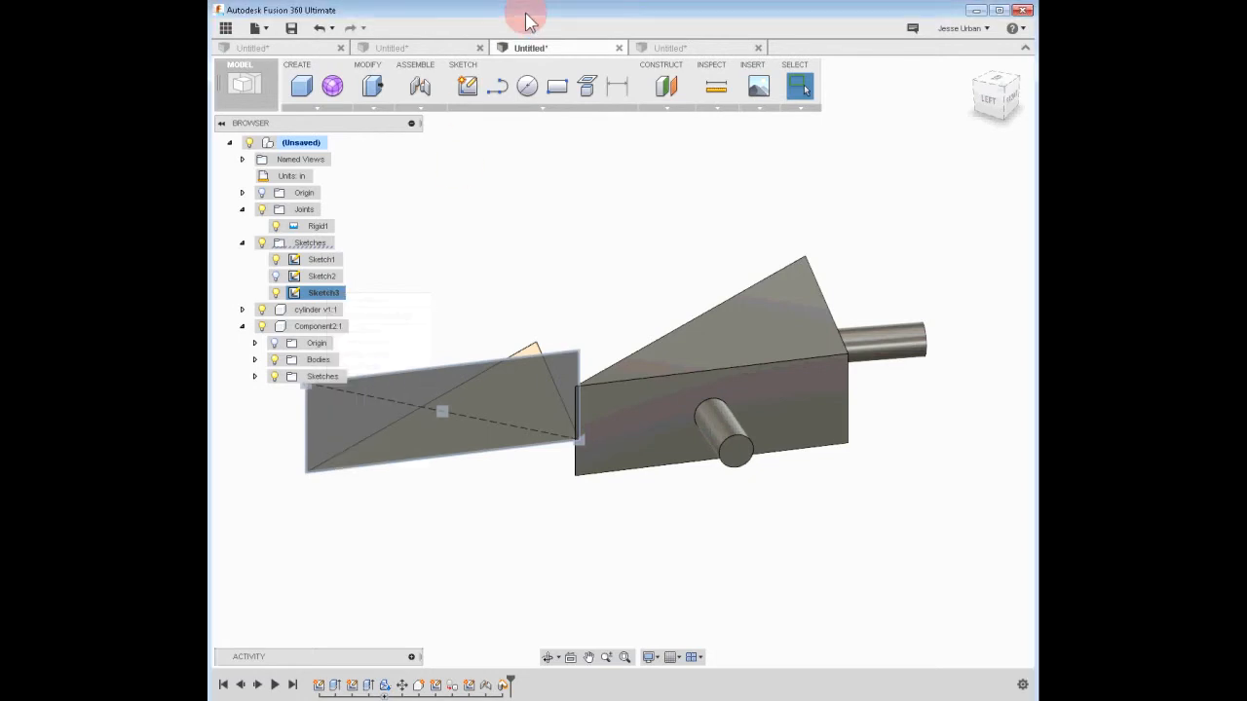
click(462, 294)
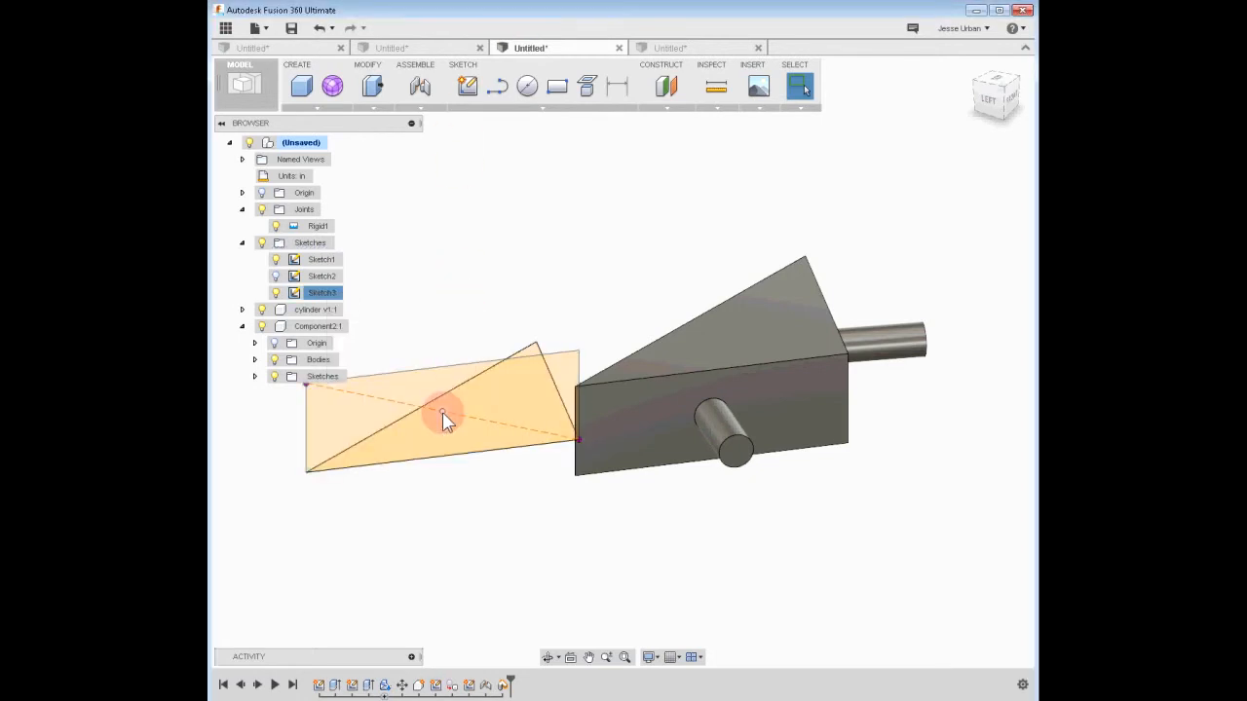
- Edit Sketch3 and delete the midpoint constraint that holds the sketch point at the middle of the diagonal
right_click(312, 296)
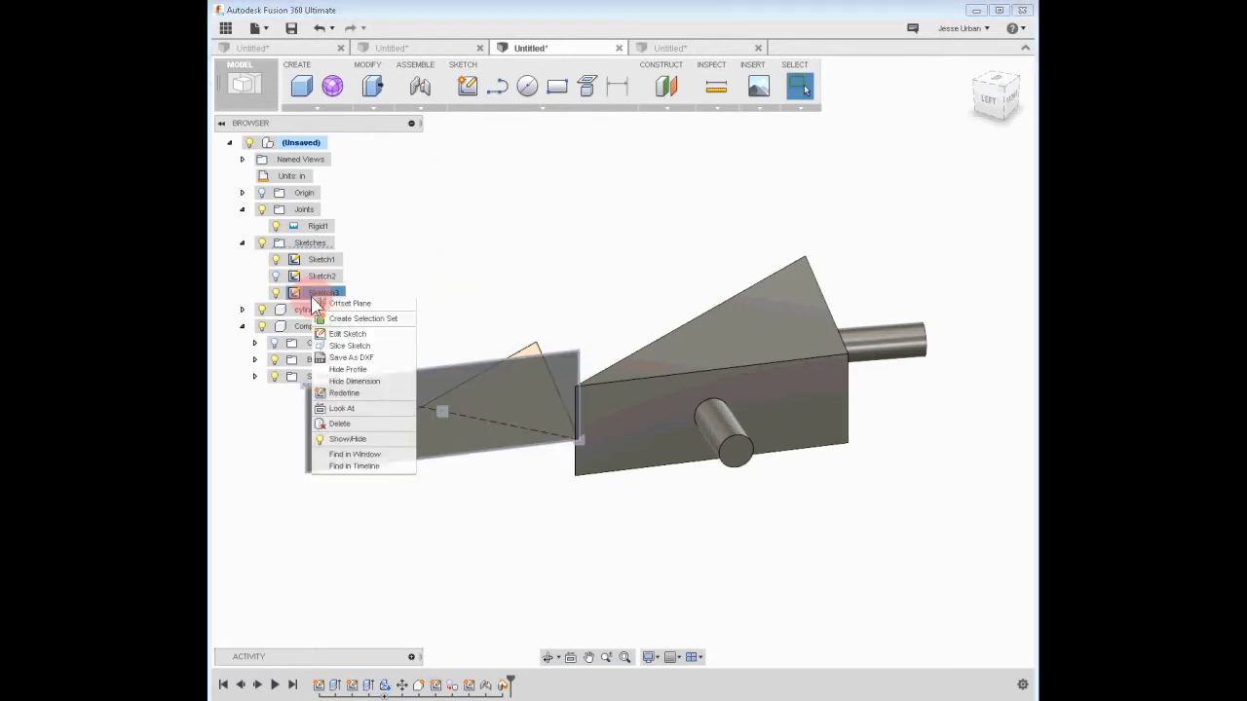
click(352, 333)
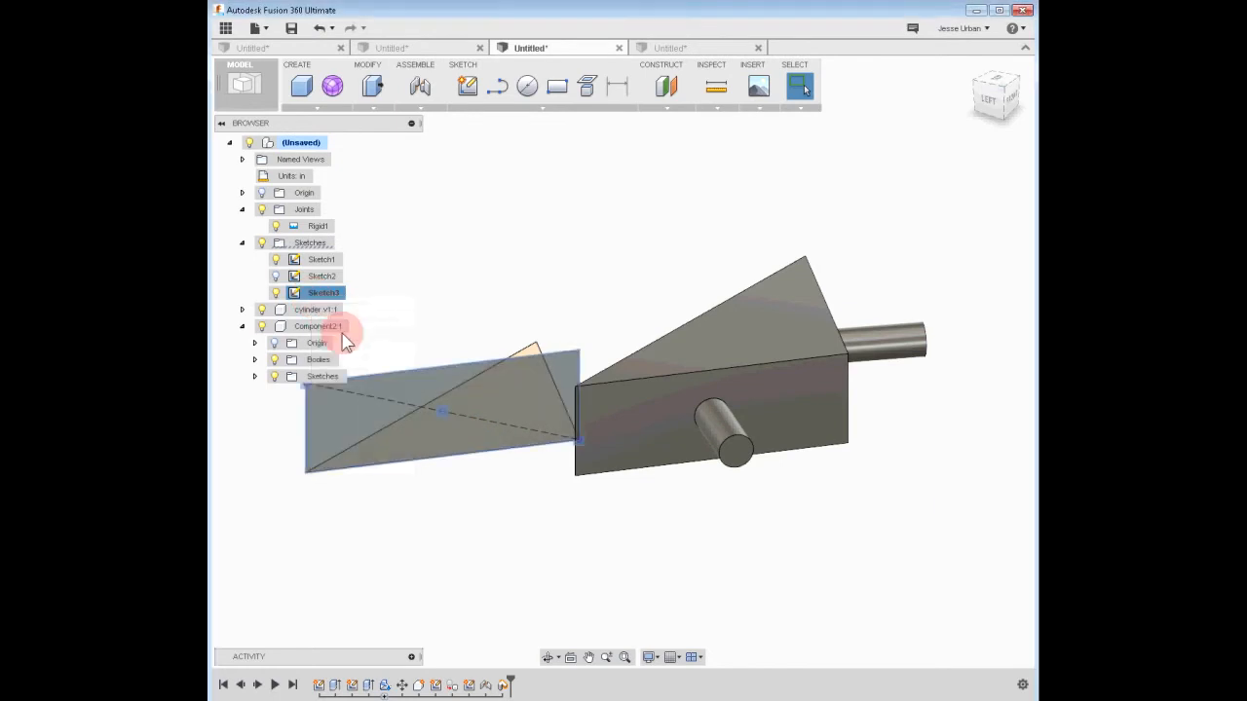
click(430, 419)
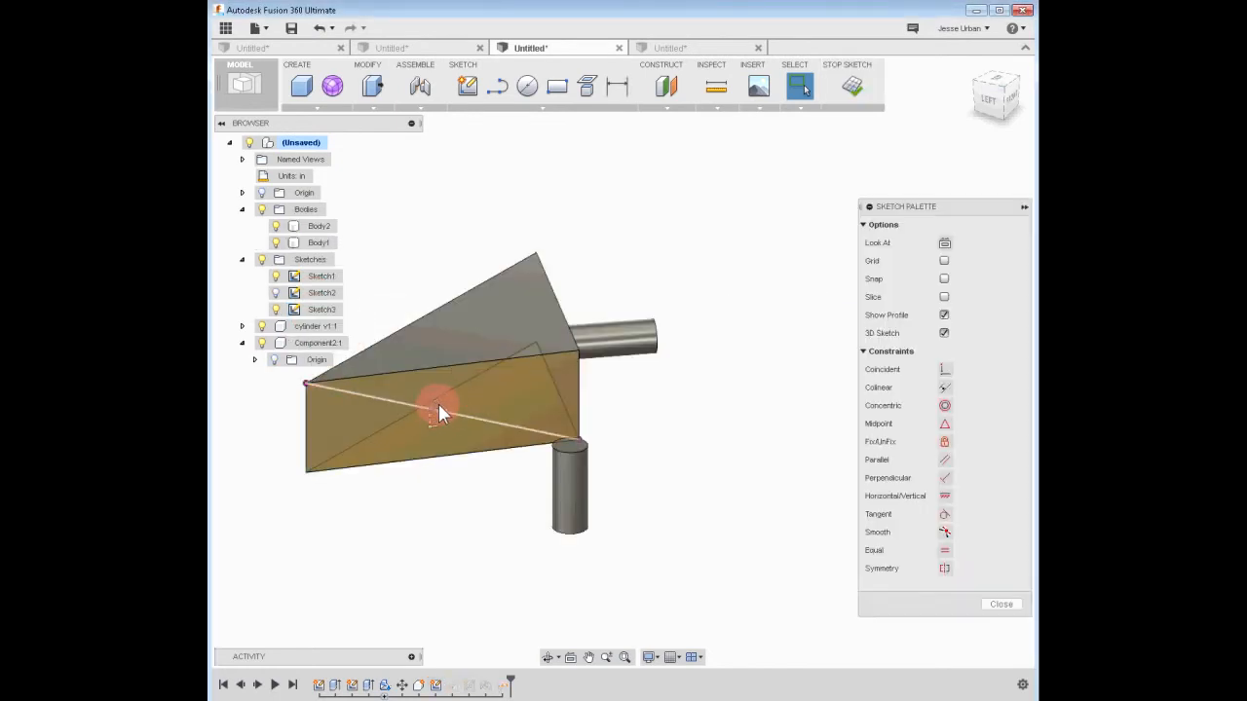
click(469, 375)
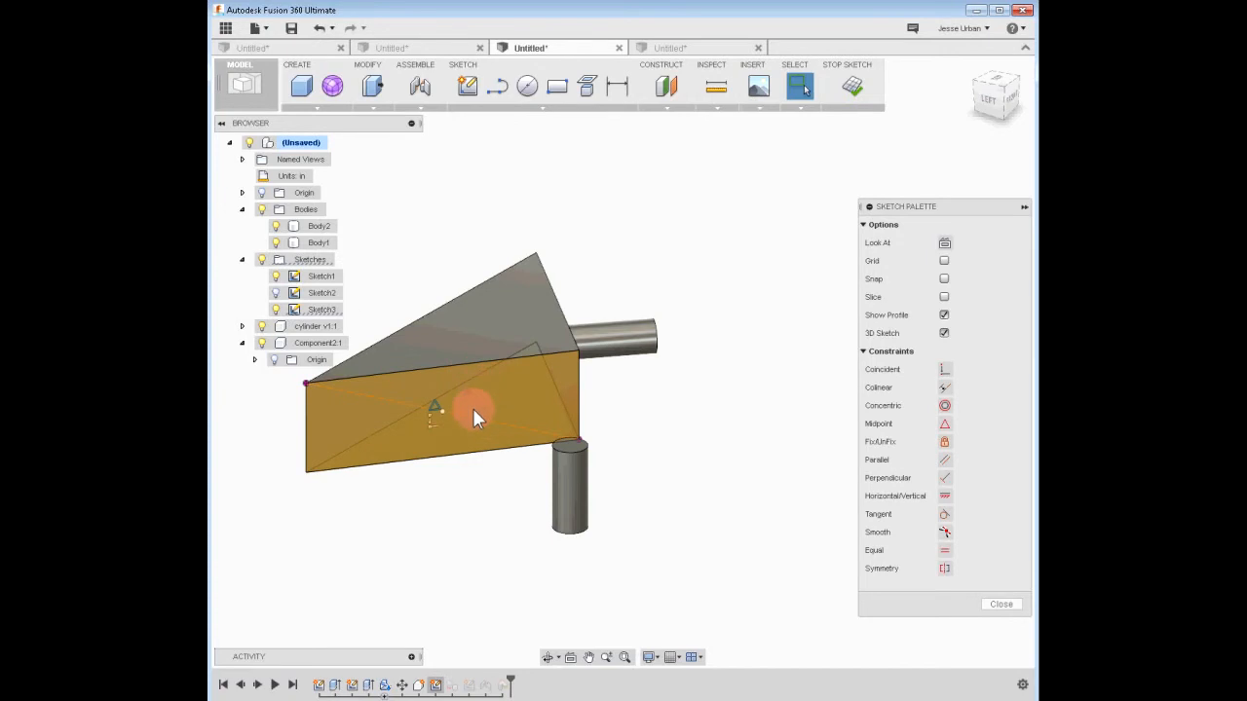
key(Delete)
- Slide the freed point along the diagonal, finish the sketch, and reposition the point near the diagonal's upper-left end
mouse_move(447, 411)
mouse_down()
mouse_move(460, 413)
mouse_move(409, 400)
mouse_up()
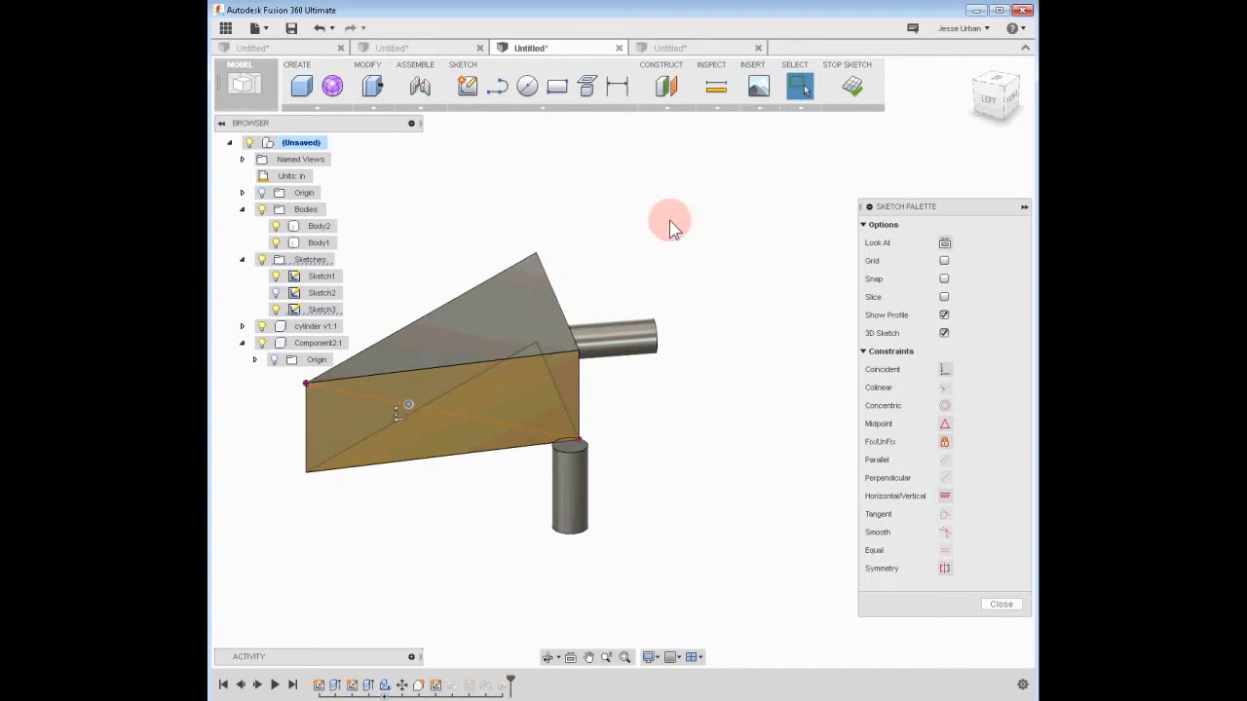
click(856, 97)
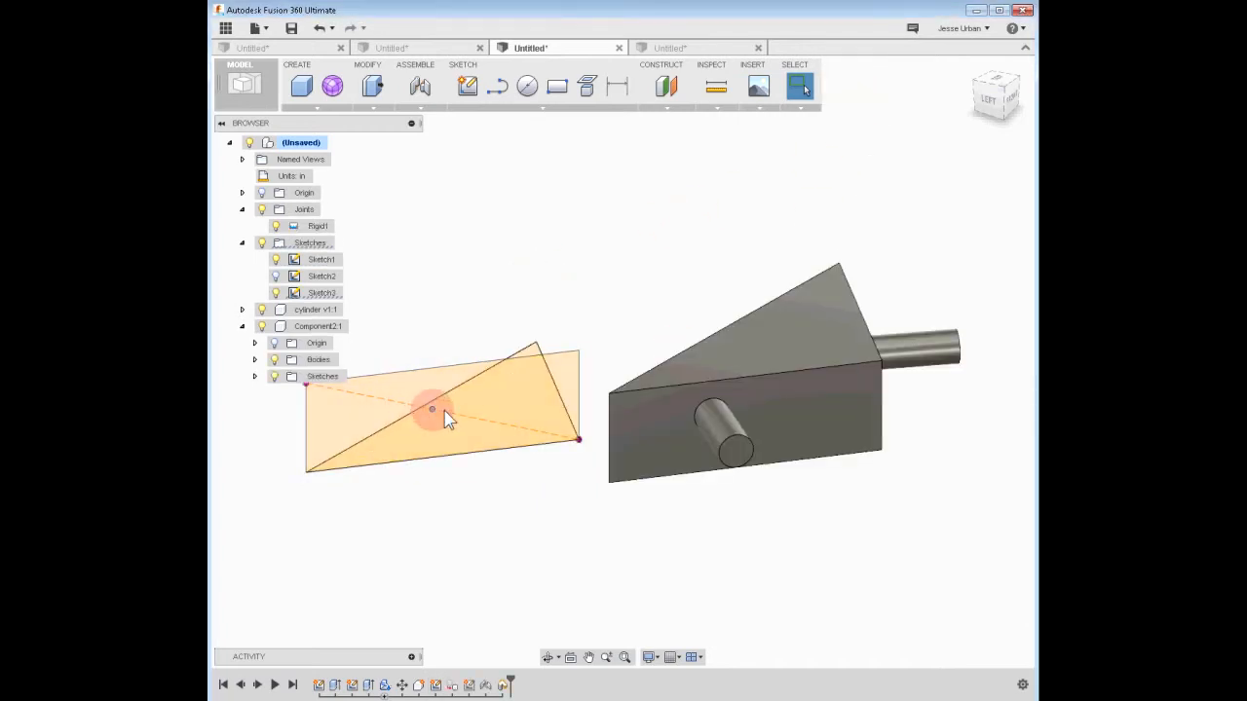
drag(496, 425, 571, 431)
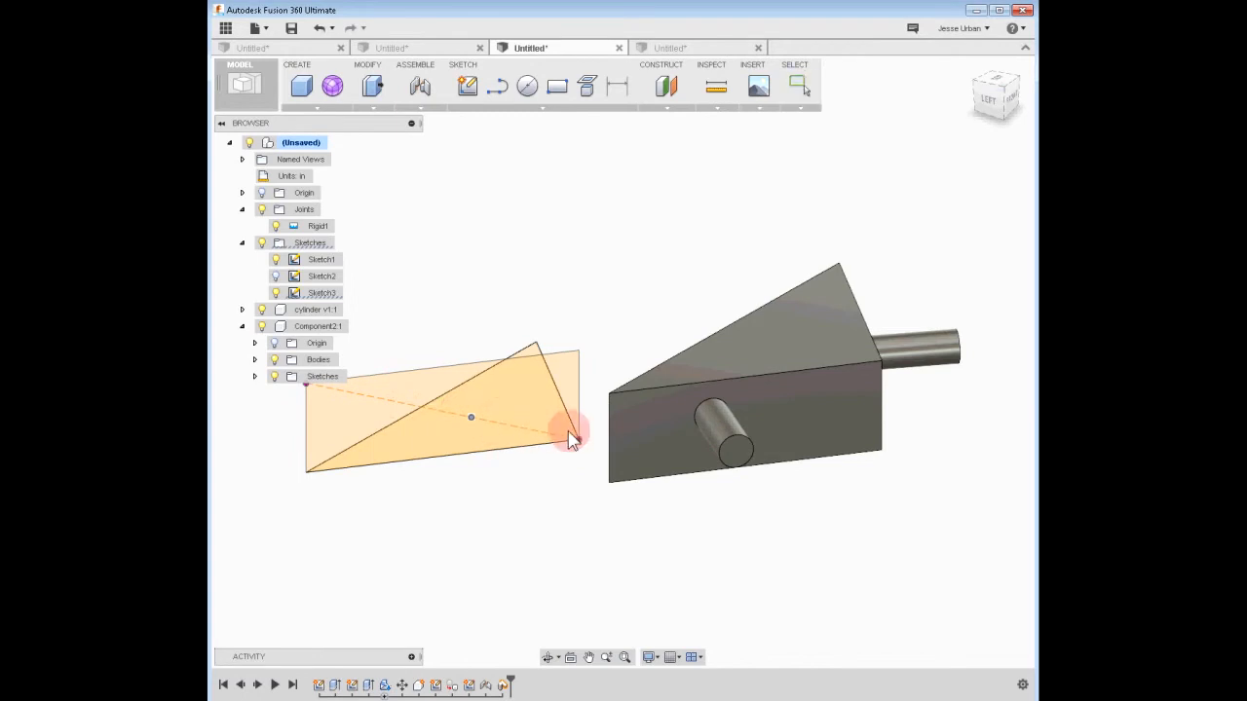
drag(471, 418, 385, 402)
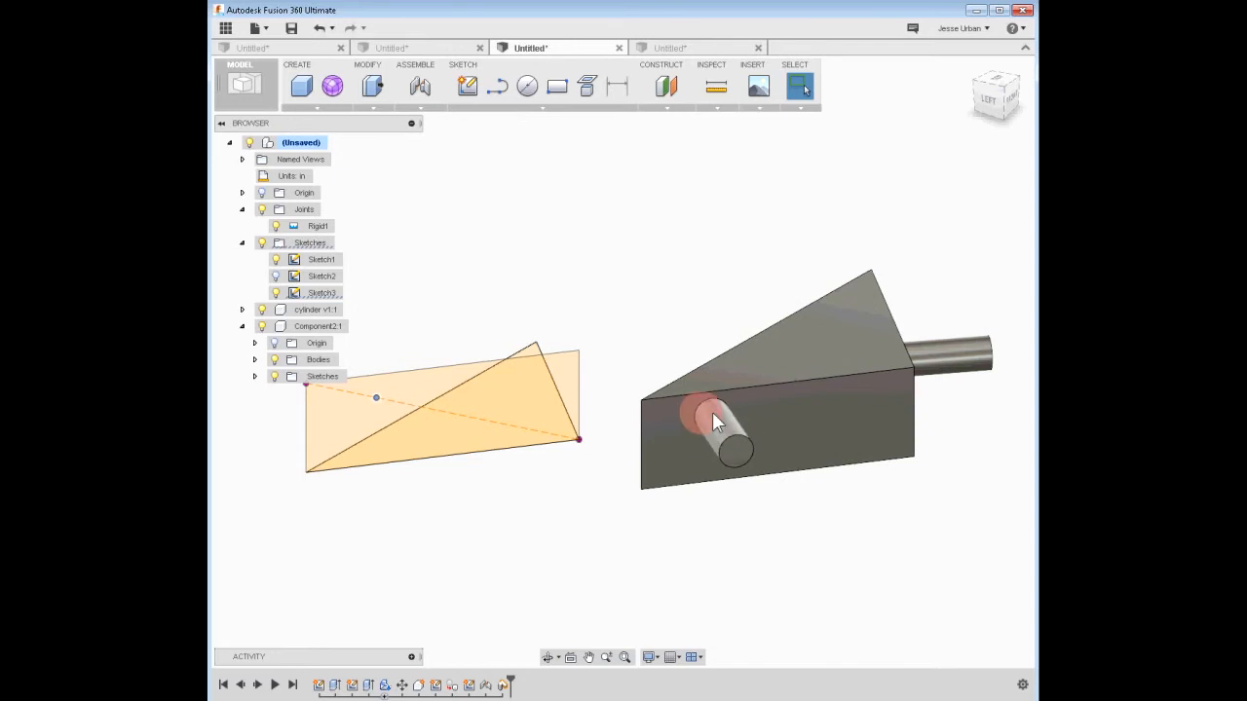
- Hide Sketch3 and reshape the Sketch1 triangle by moving its three corner points
click(281, 293)
click(277, 294)
click(316, 455)
drag(308, 475, 333, 426)
drag(578, 439, 604, 424)
drag(536, 341, 507, 327)
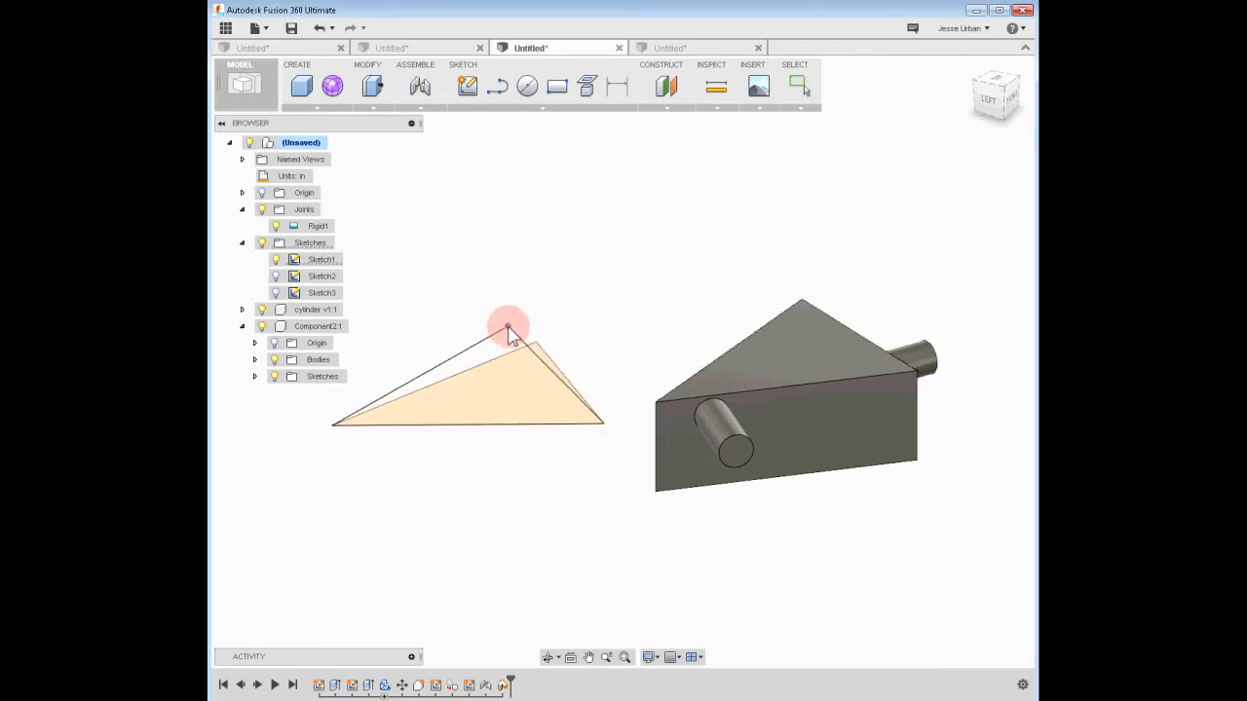
drag(332, 431, 368, 485)
shift+middle_drag(484, 526, 598, 445)
drag(604, 429, 596, 473)
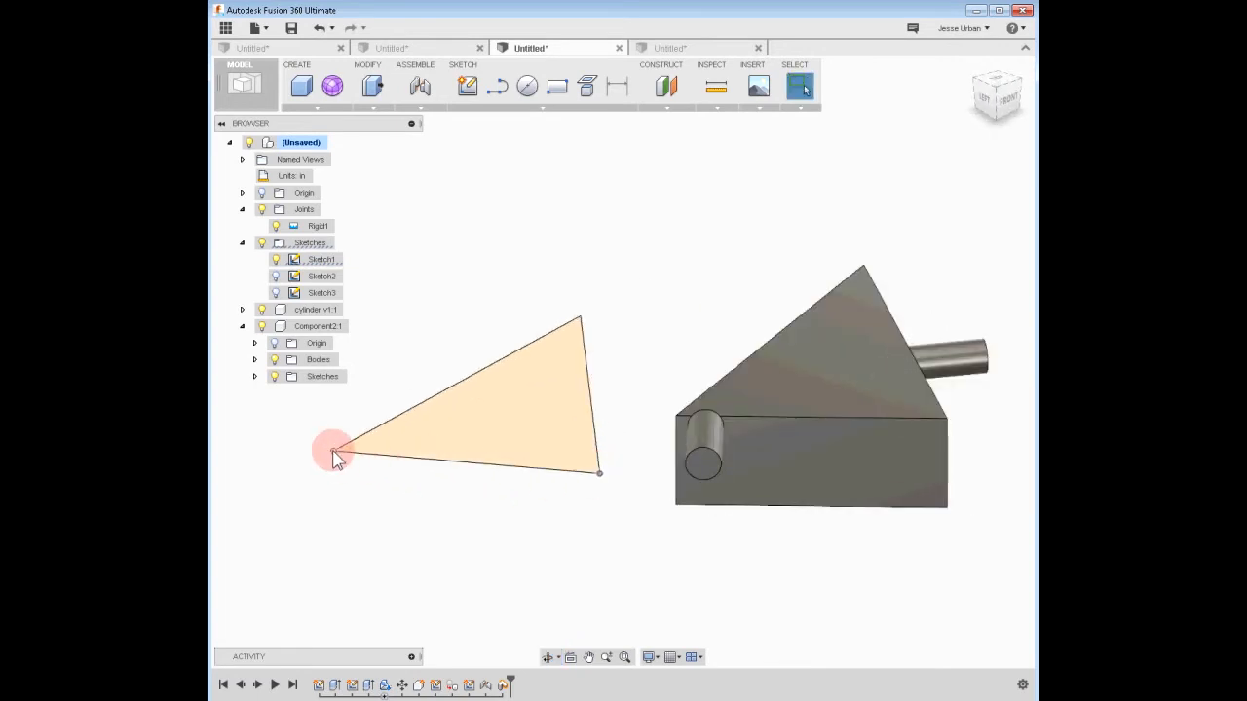
- Move a corner of the triangular base sketch and check how the cylinder sits relative to the point on the diagonal
drag(333, 457, 351, 508)
shift+middle_drag(351, 508, 407, 465)
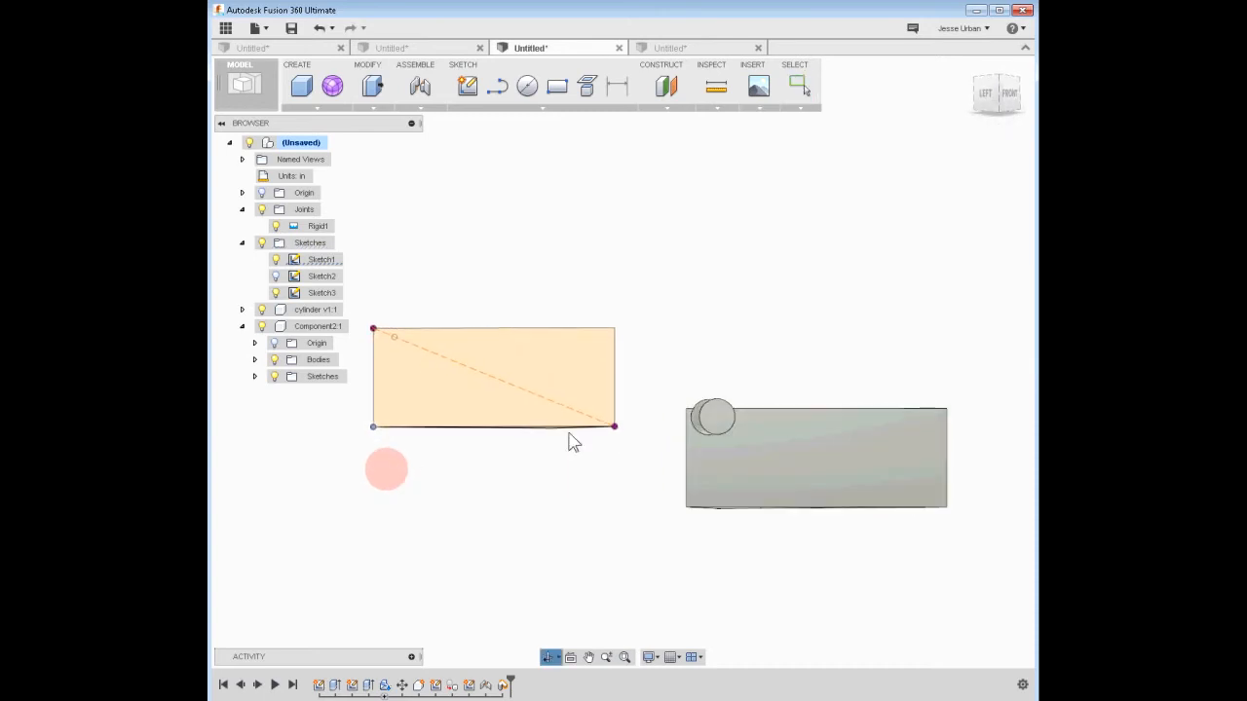
click(403, 345)
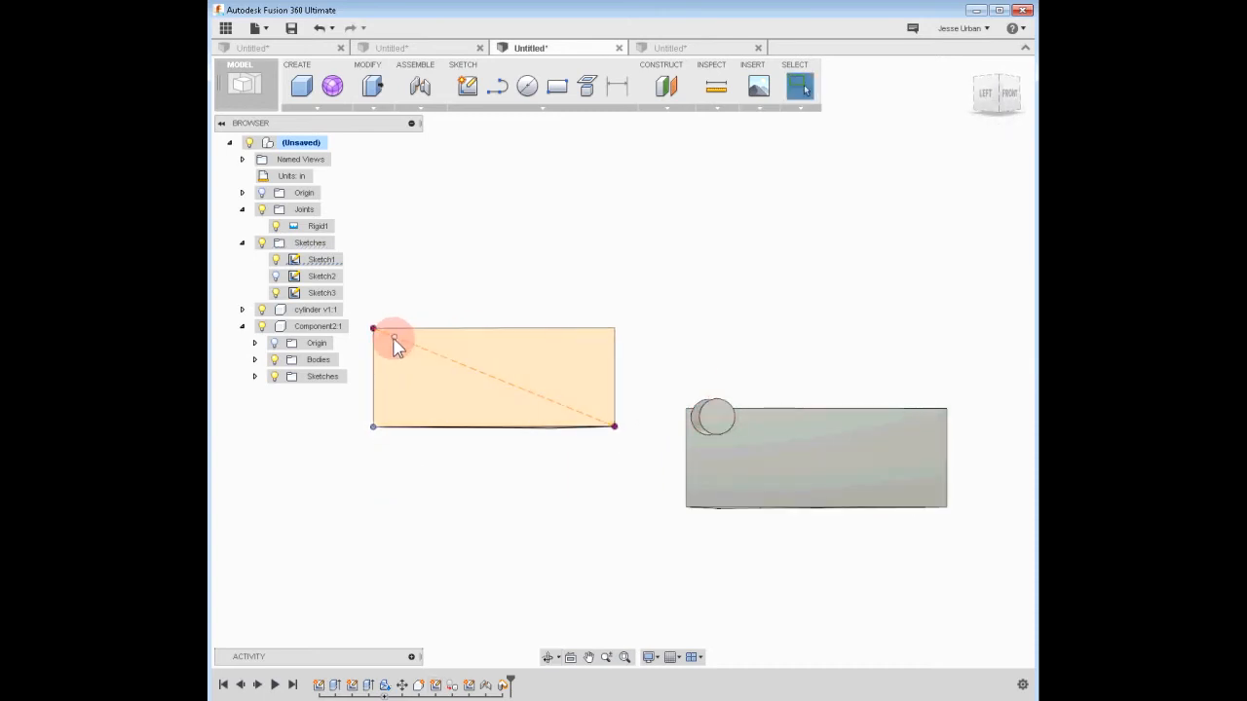
mouse_move(437, 532)
shift+middle_down()
mouse_move(544, 563)
mouse_move(445, 520)
mouse_move(436, 563)
shift+middle_up()
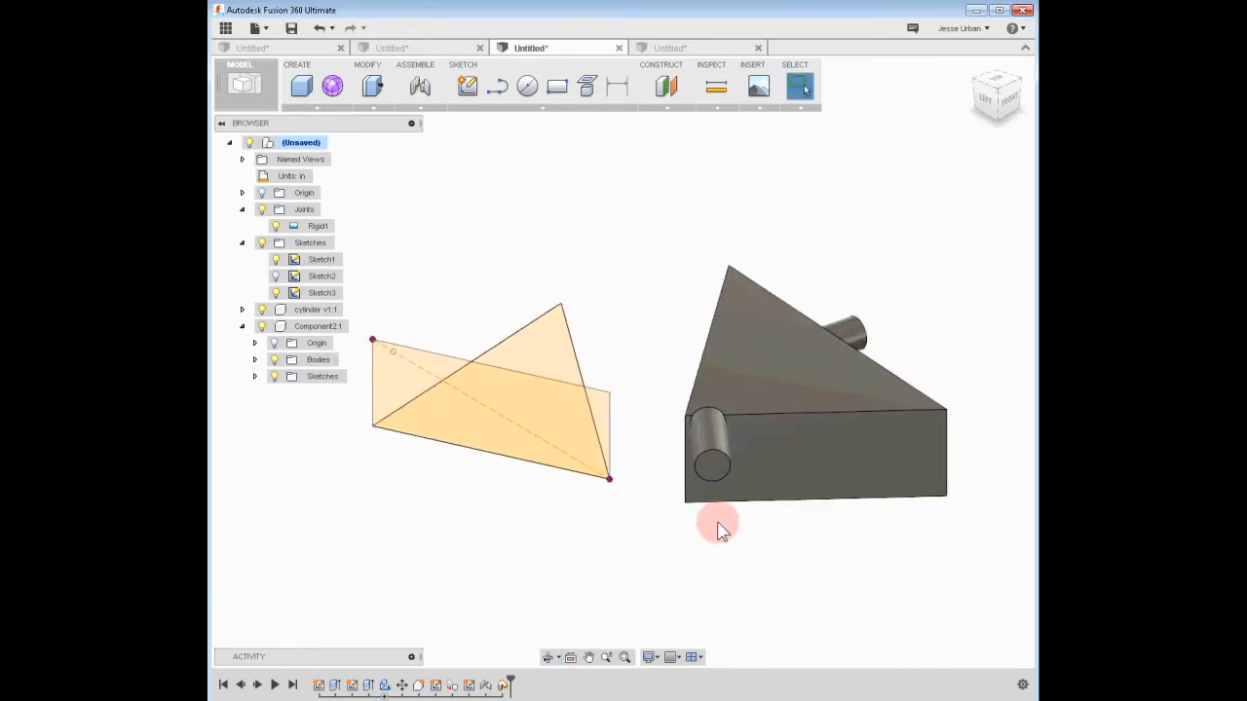
- Undo the recent sketch changes and roll the timeline marker forward to the end of the history
key(ctrl+z)
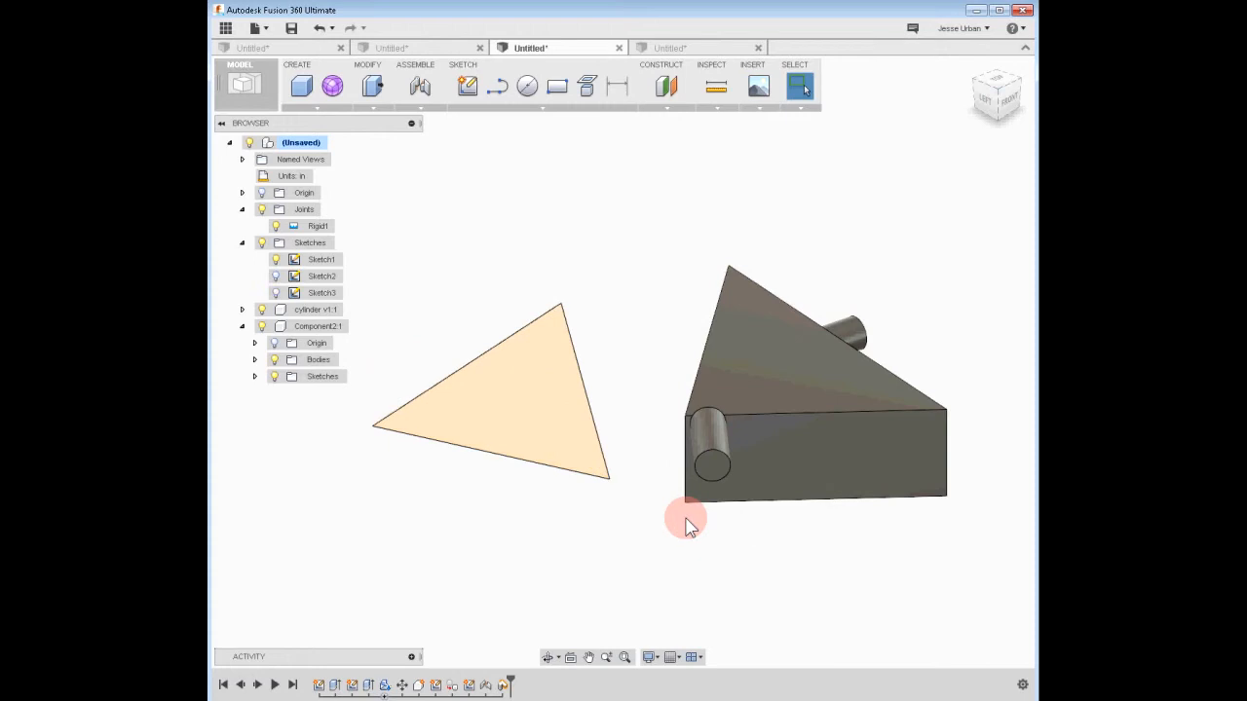
shift+middle_drag(688, 526, 689, 526)
key(ctrl+z)
key(ctrl+z)
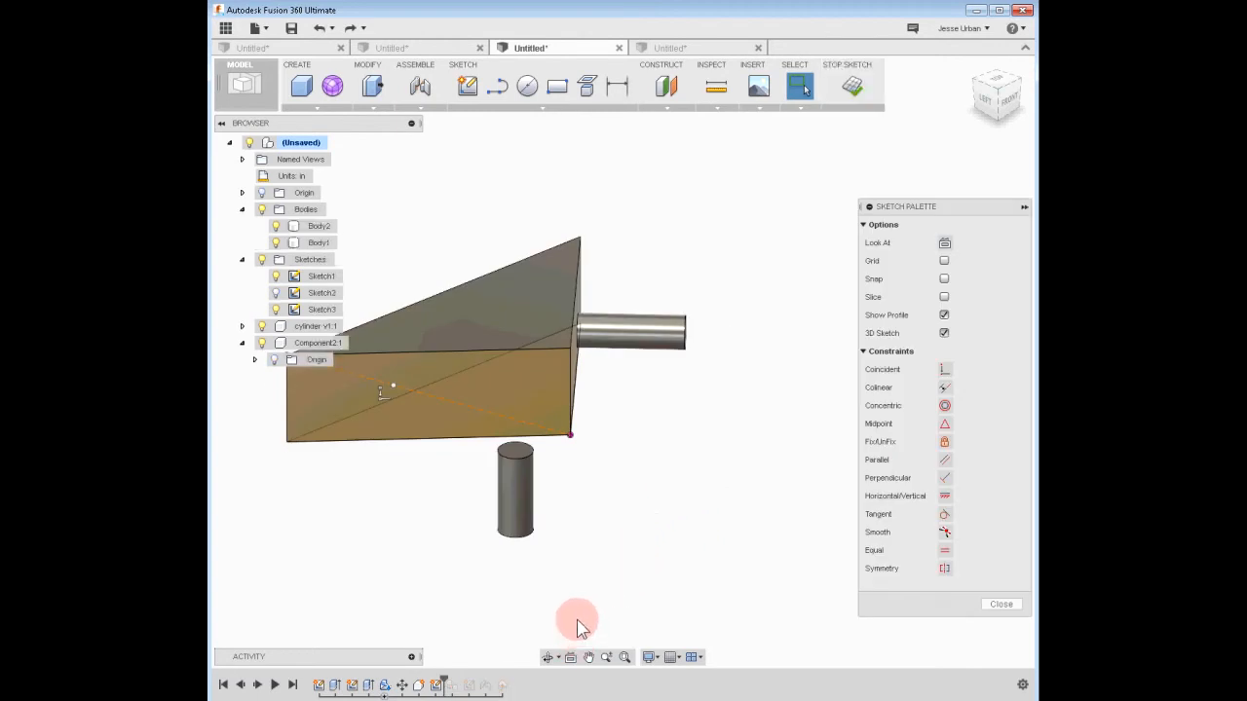
drag(440, 682, 511, 684)
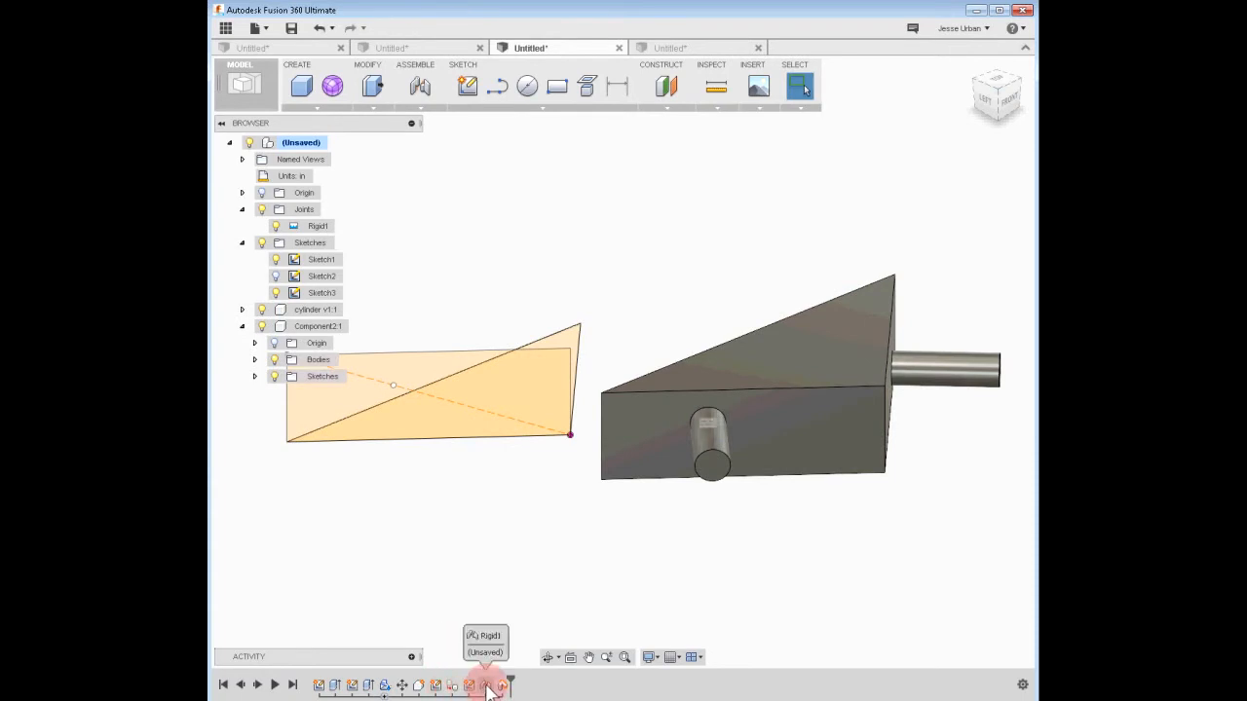
- Delete the final feature after the Rigid1 joint, as well as the joint itself, from the timeline
click(486, 685)
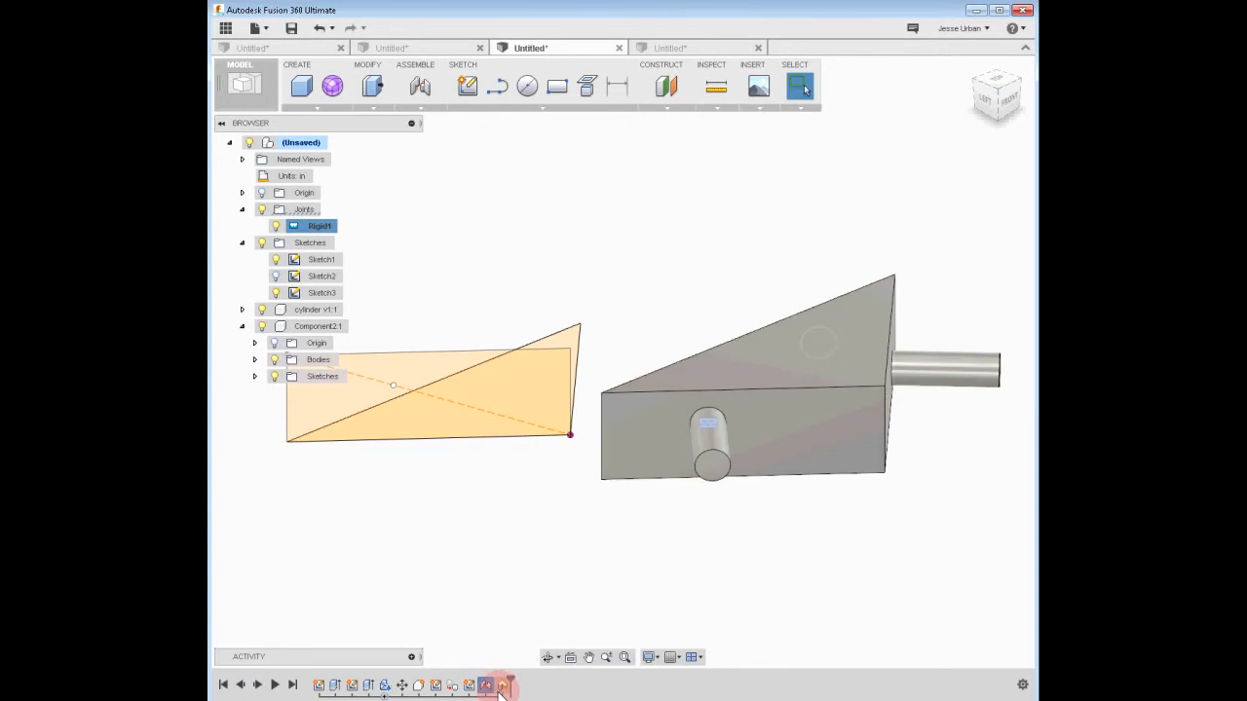
click(503, 685)
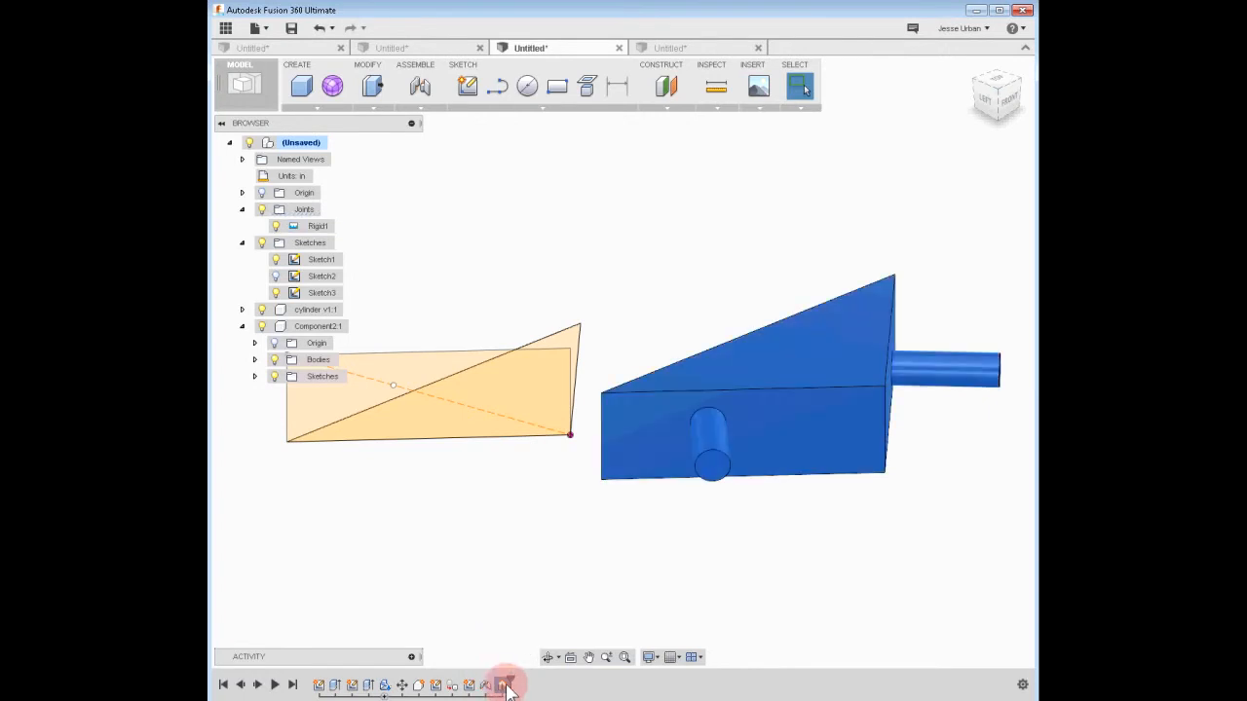
key(Delete)
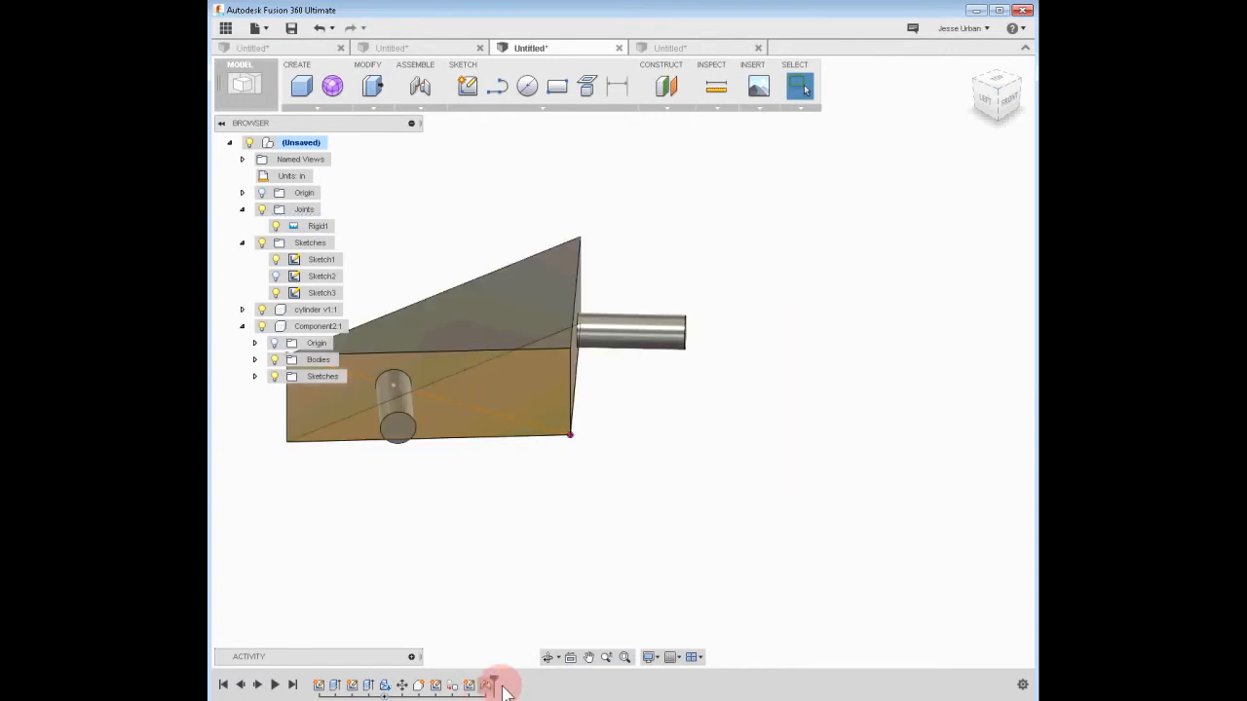
click(488, 685)
key(Delete)
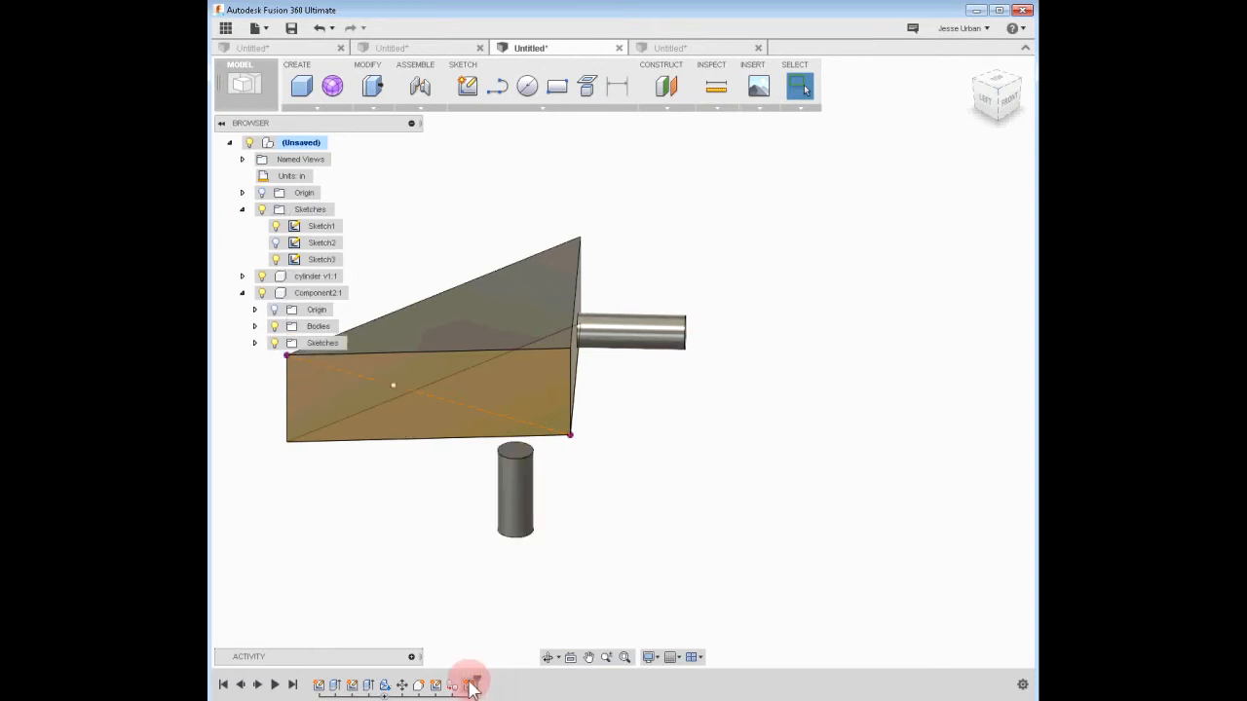
- Hide Sketch1 inside Component2 and the top-level Sketch3
click(254, 343)
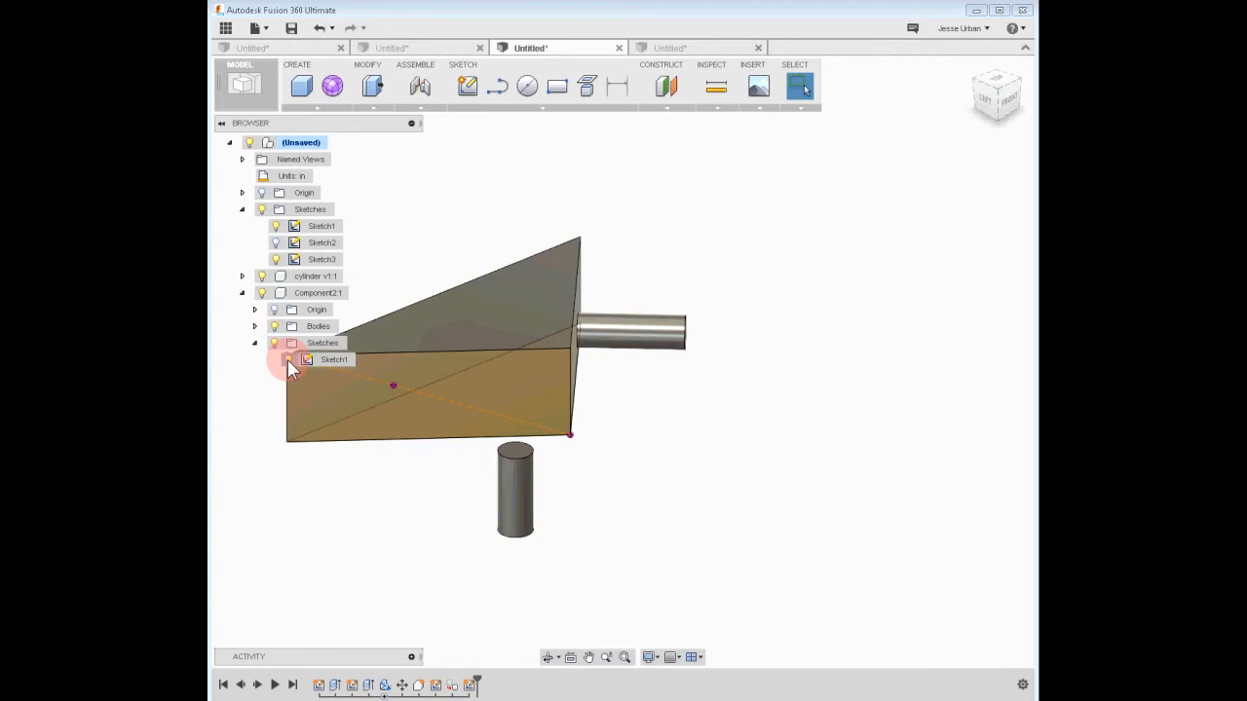
click(287, 361)
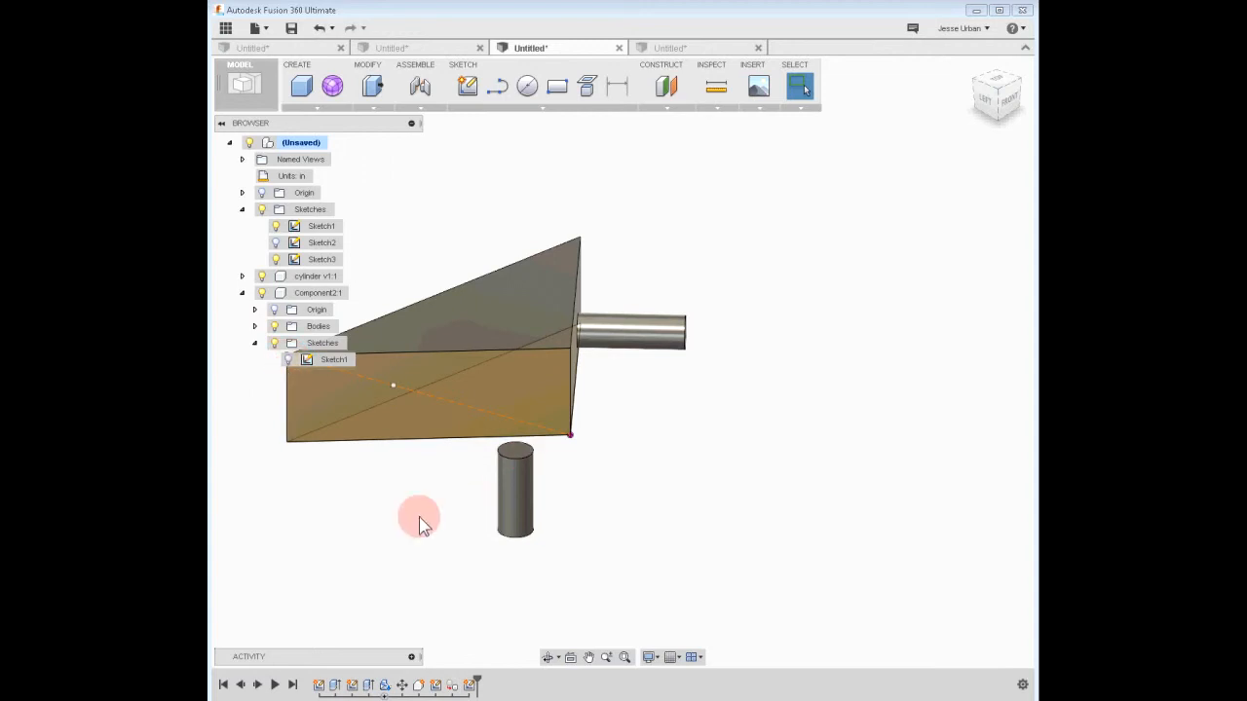
mouse_move(418, 517)
shift+middle_down()
mouse_move(446, 509)
mouse_move(438, 503)
shift+middle_up()
click(278, 260)
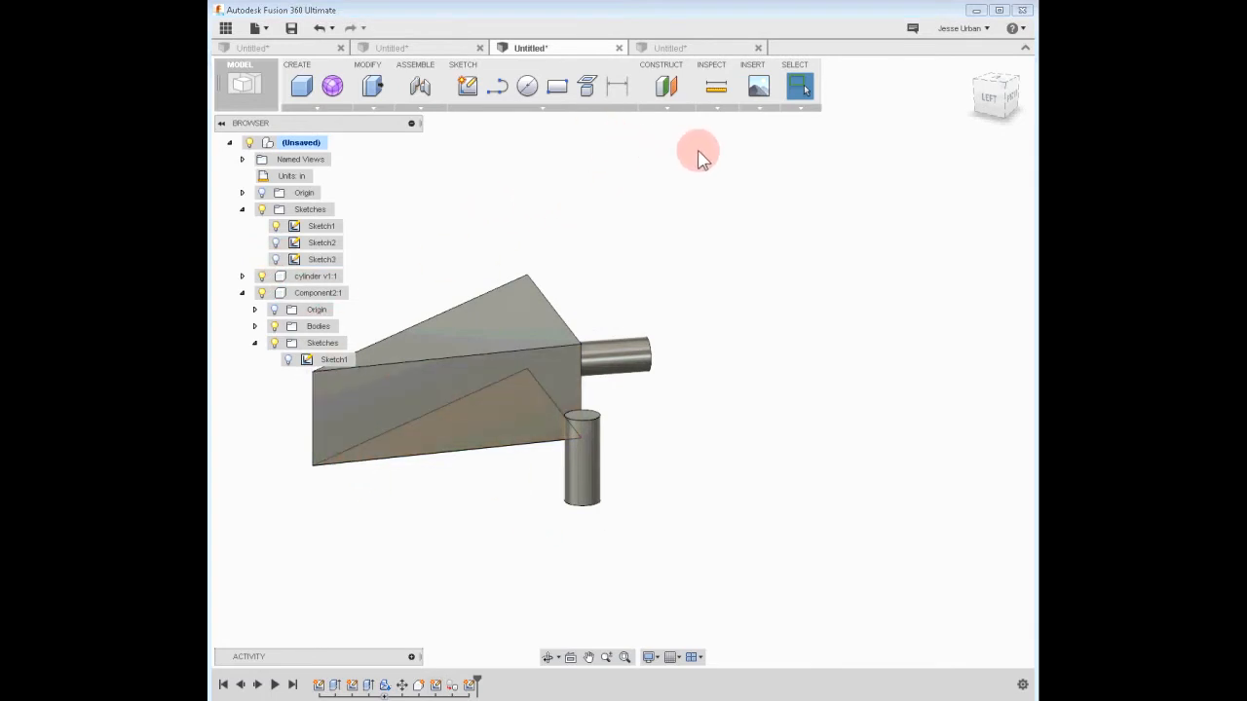
- Sketch a corner-to-corner diagonal on the wedge's rectangular front face and convert it to a construction line
click(467, 86)
click(425, 378)
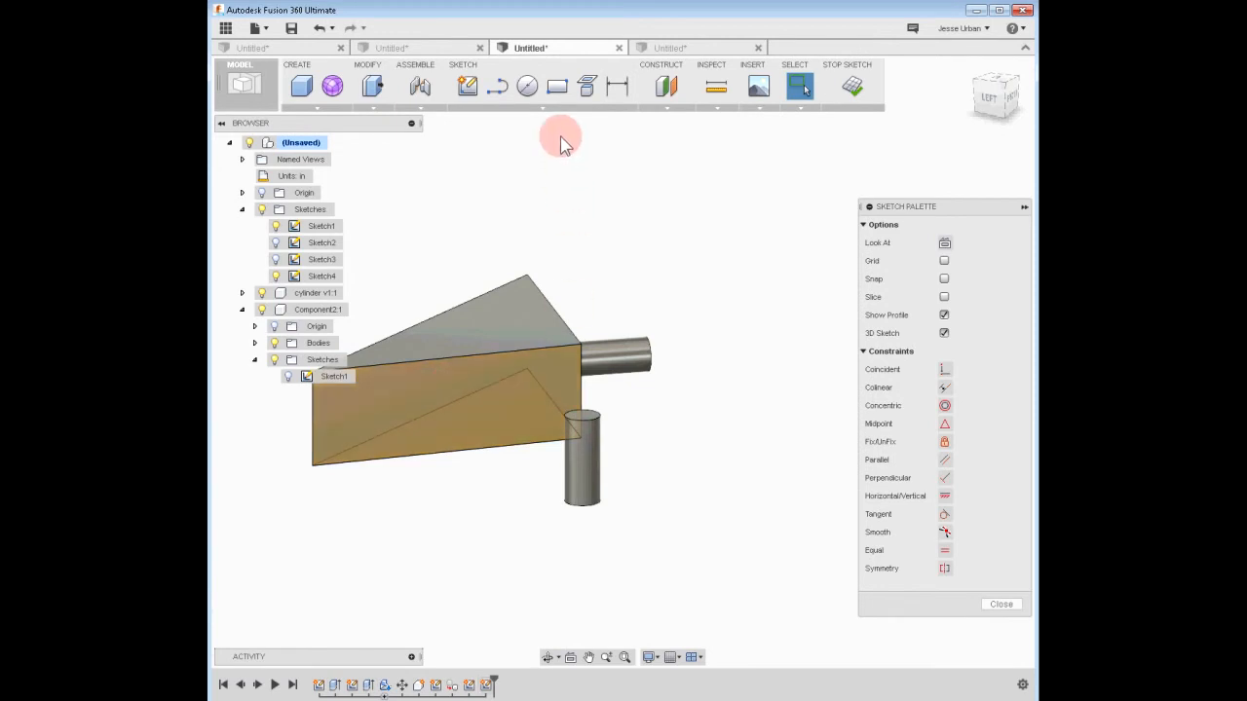
click(496, 86)
middle_drag(300, 409, 318, 431)
click(331, 395)
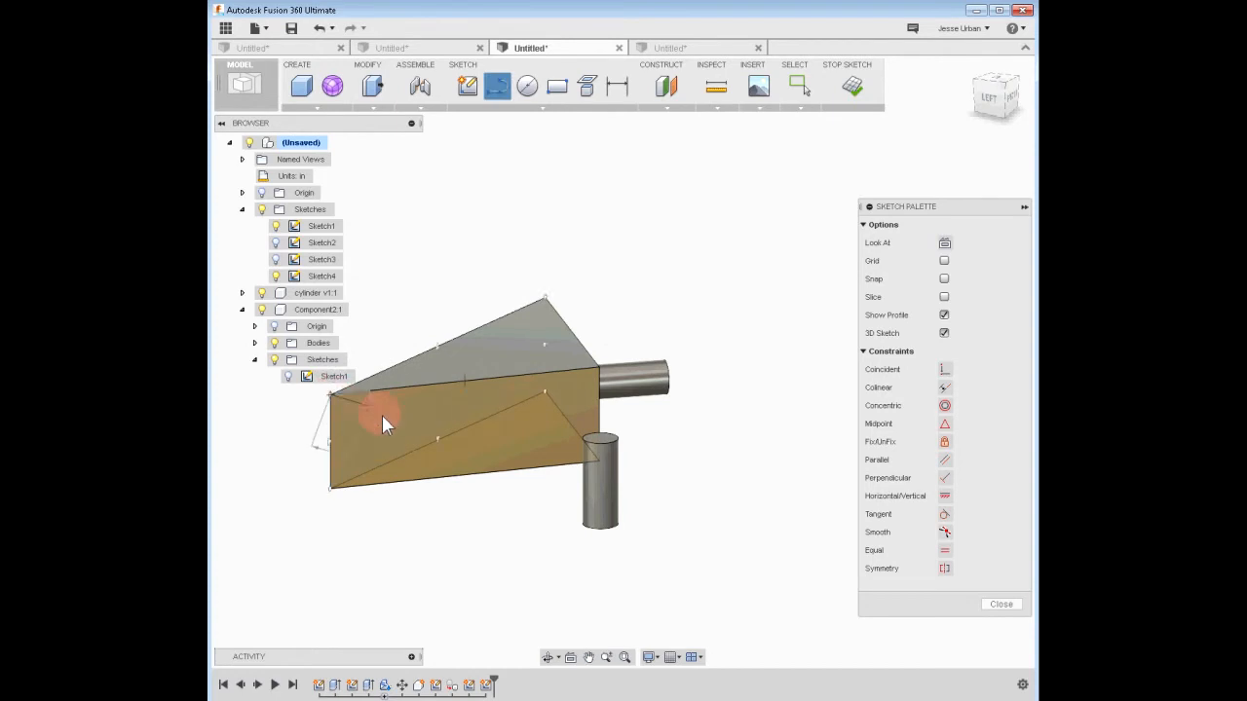
click(596, 455)
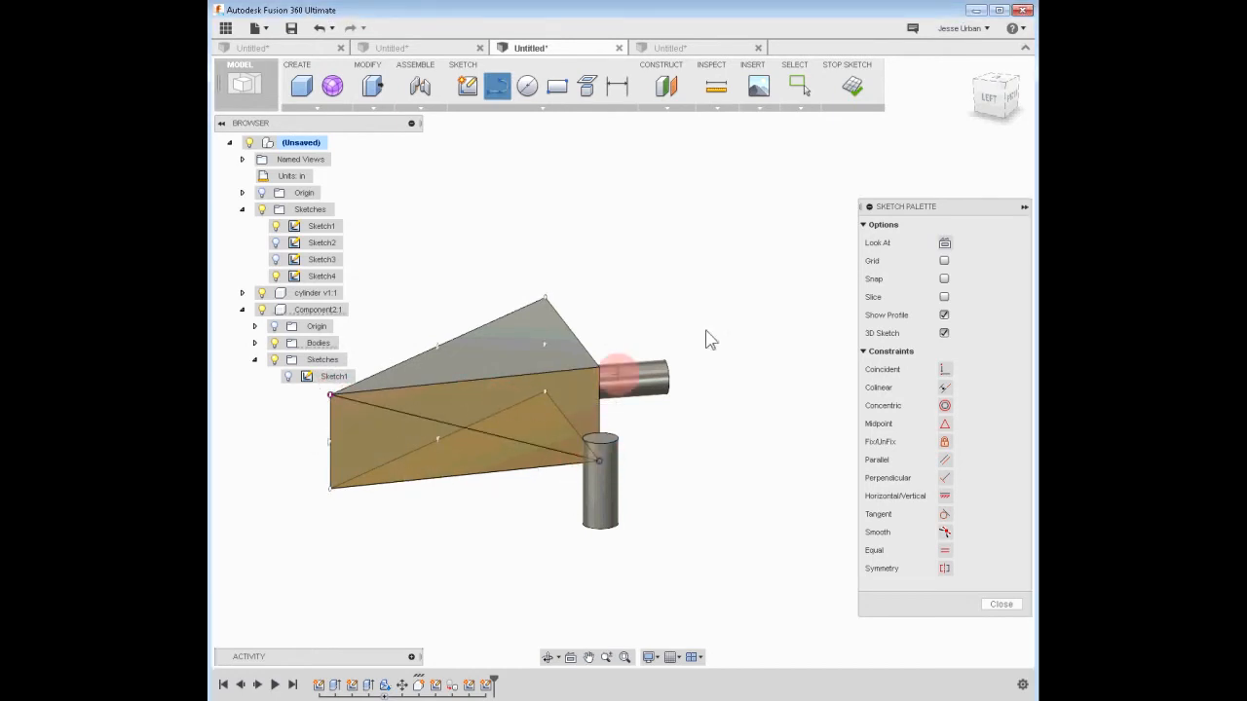
click(797, 87)
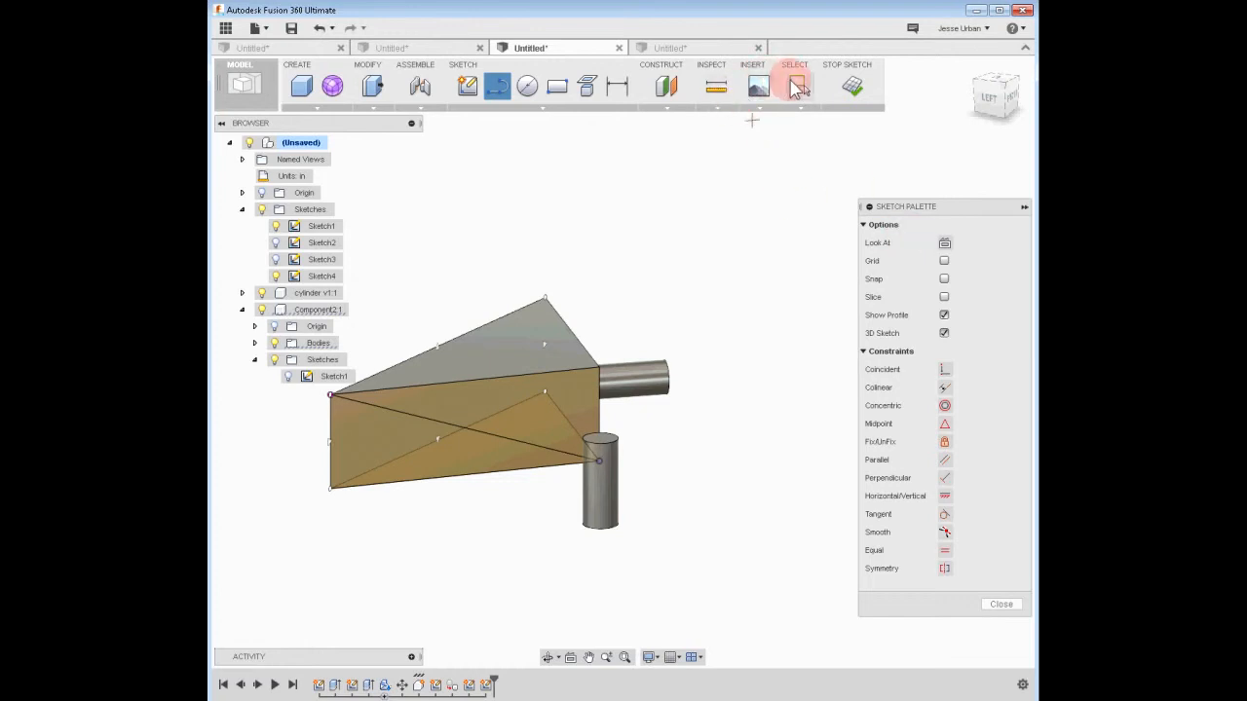
click(507, 435)
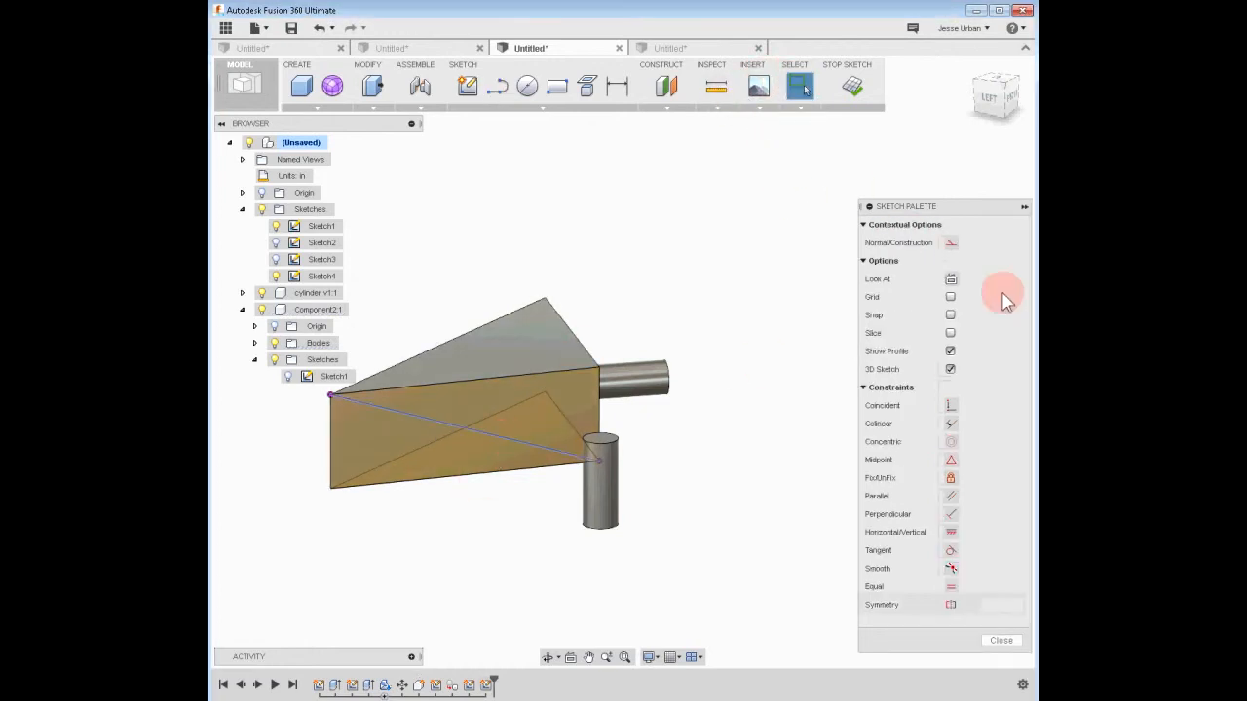
click(948, 242)
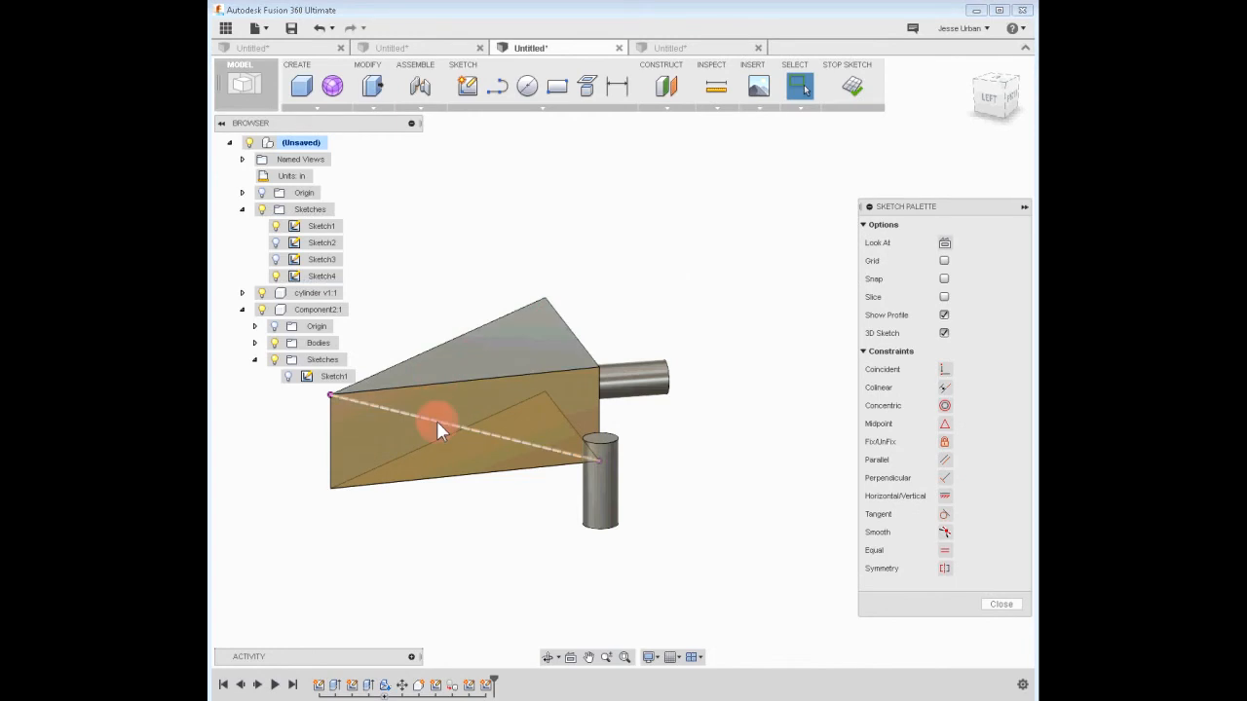
click(507, 94)
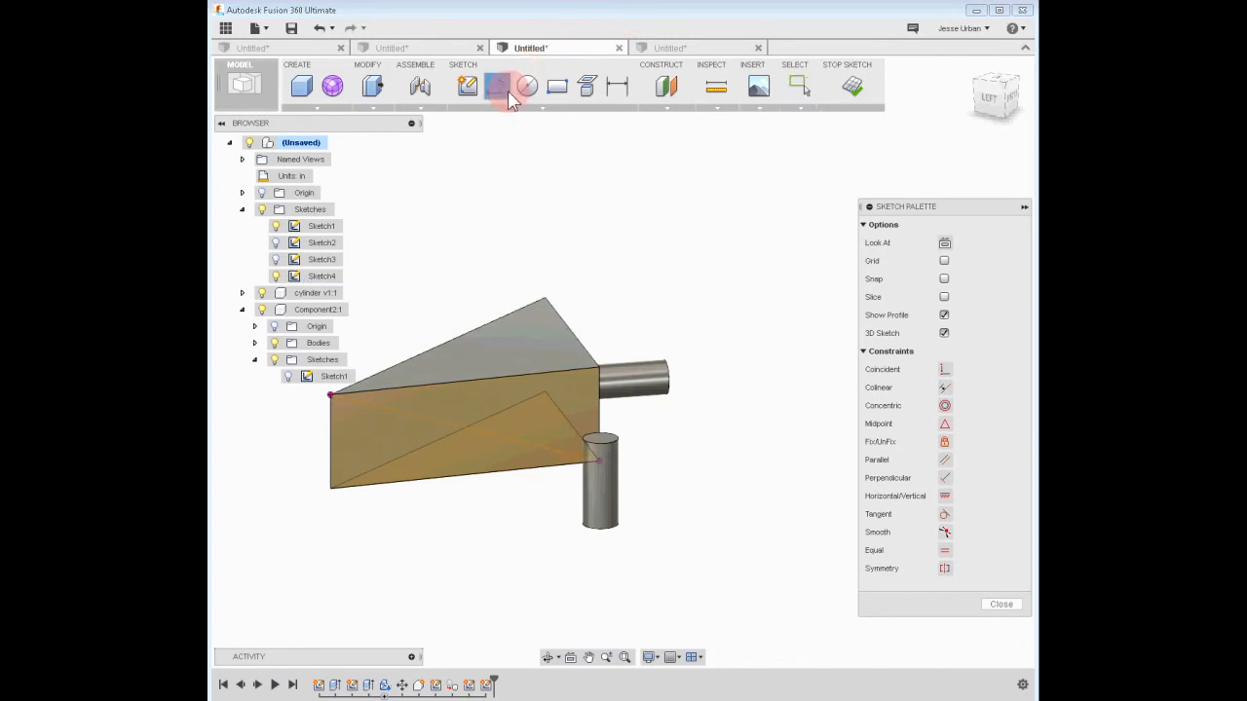
click(508, 435)
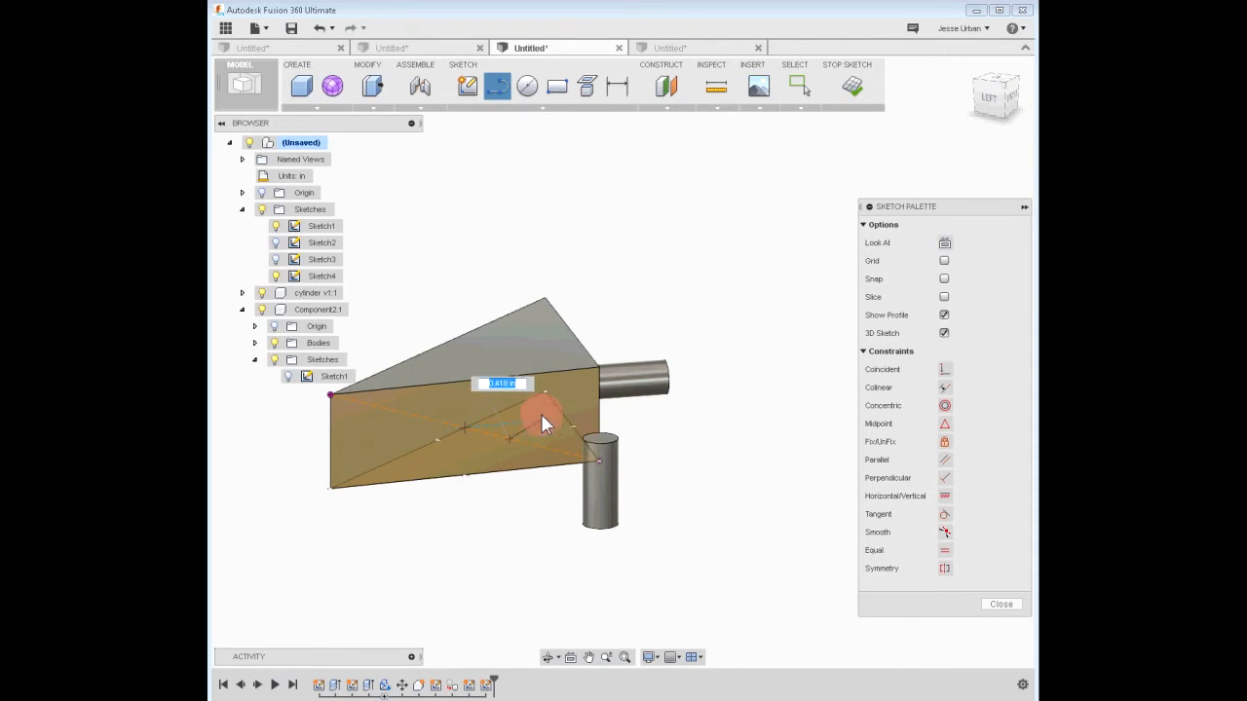
key(Escape)
- Place a sketch point on the construction diagonal of the front face and finish the sketch
click(534, 104)
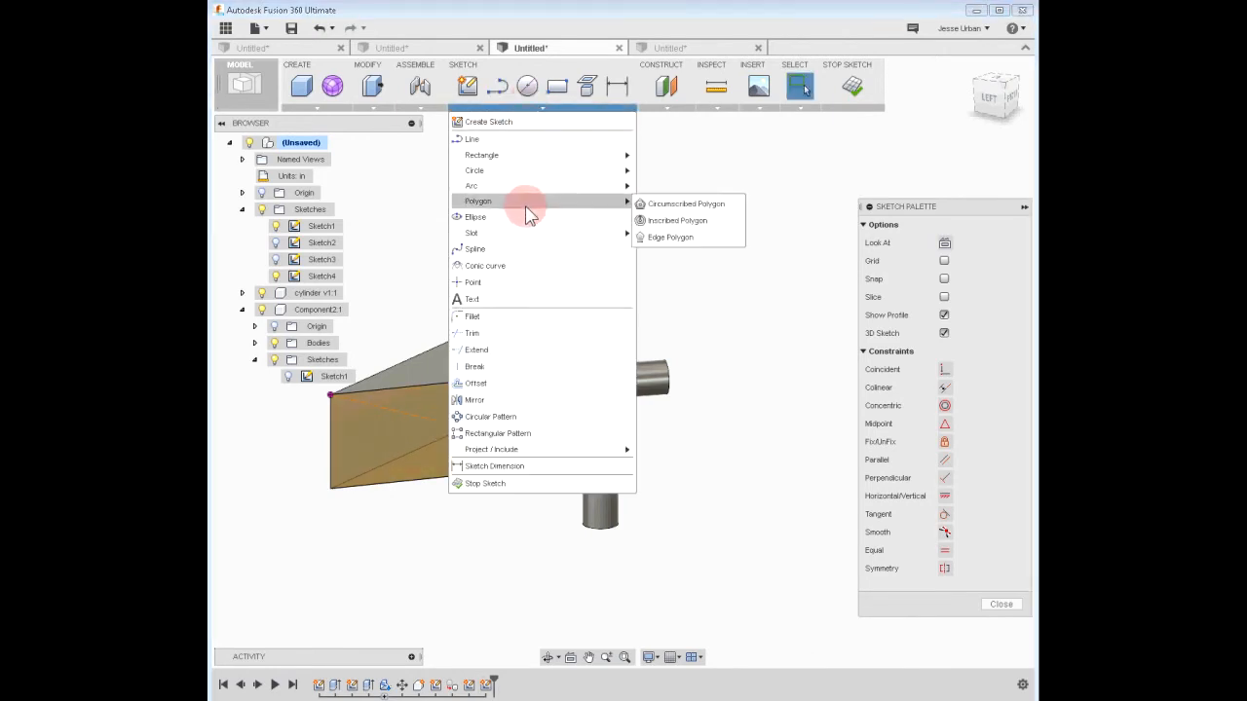
click(529, 282)
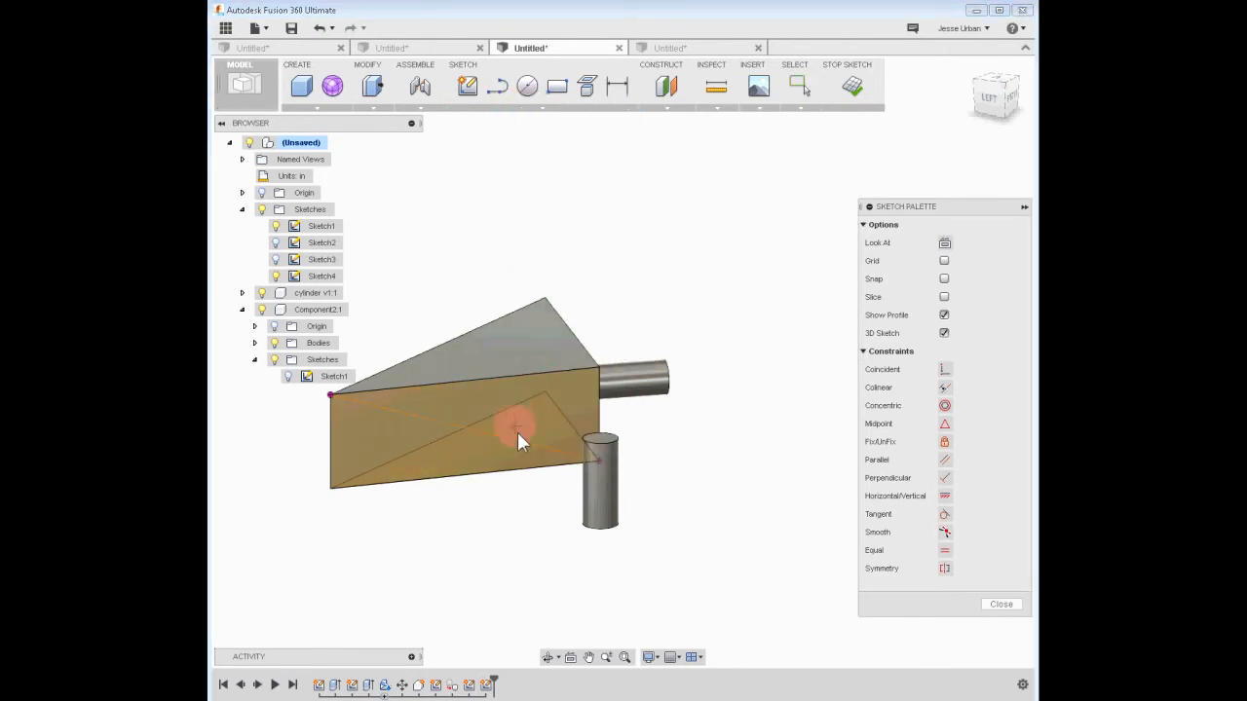
click(519, 445)
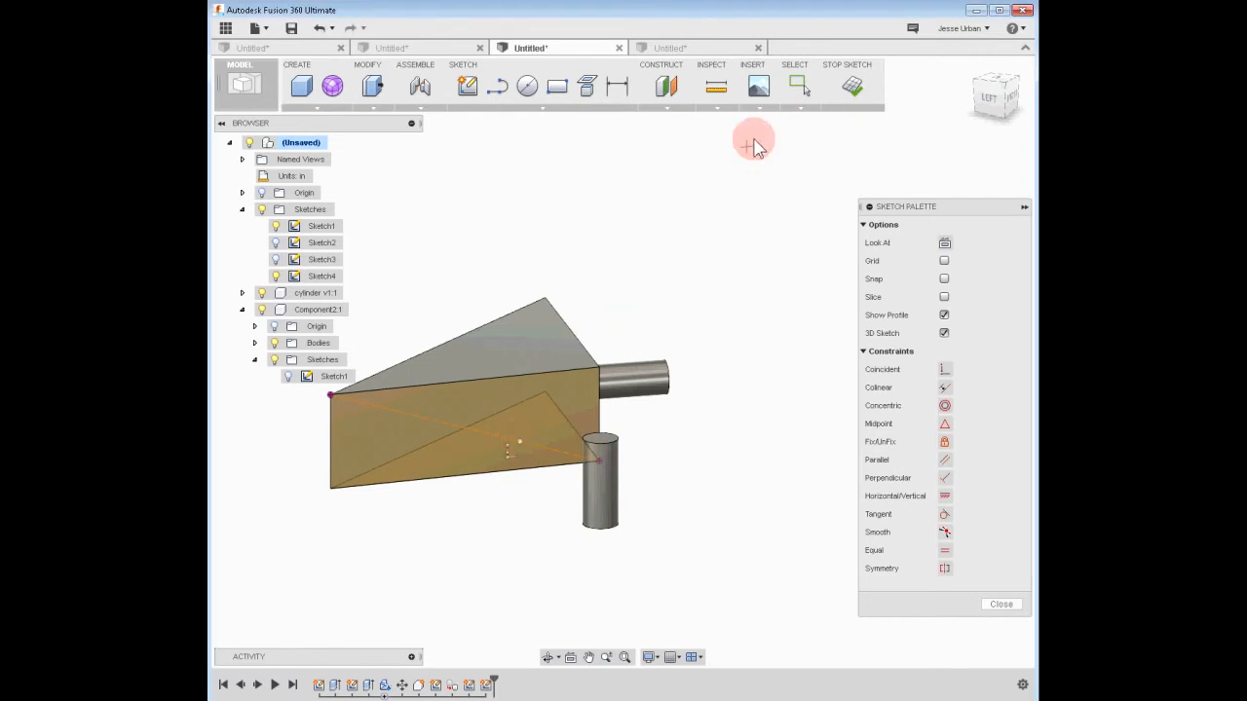
click(852, 86)
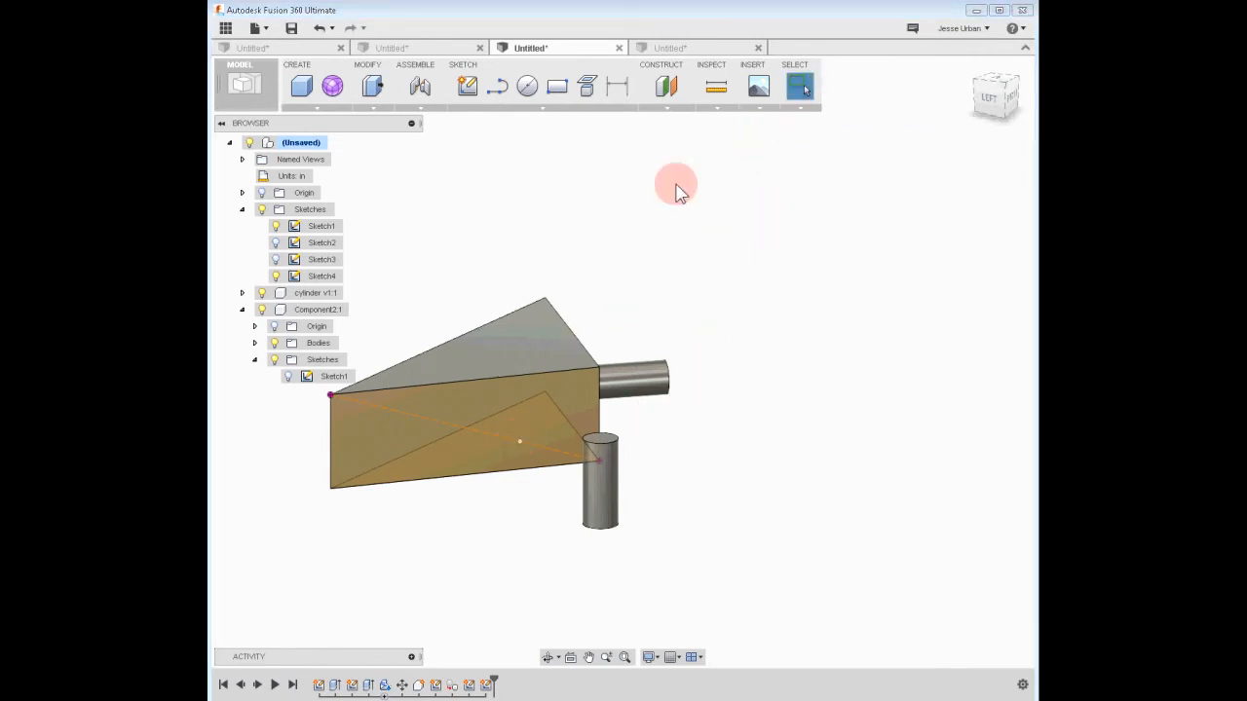
- Try a rigid joint from the centre of the upright cylinder's top face to the diagonal's sketch point, previewing its animation
click(420, 108)
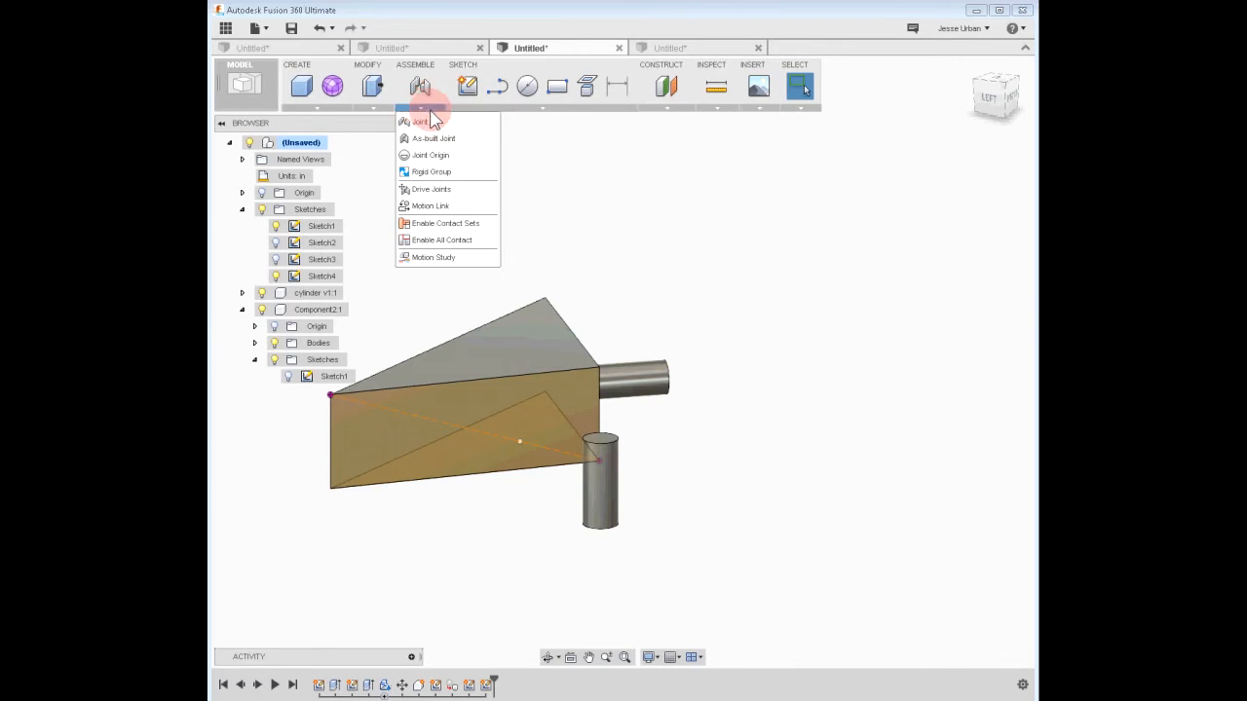
click(450, 122)
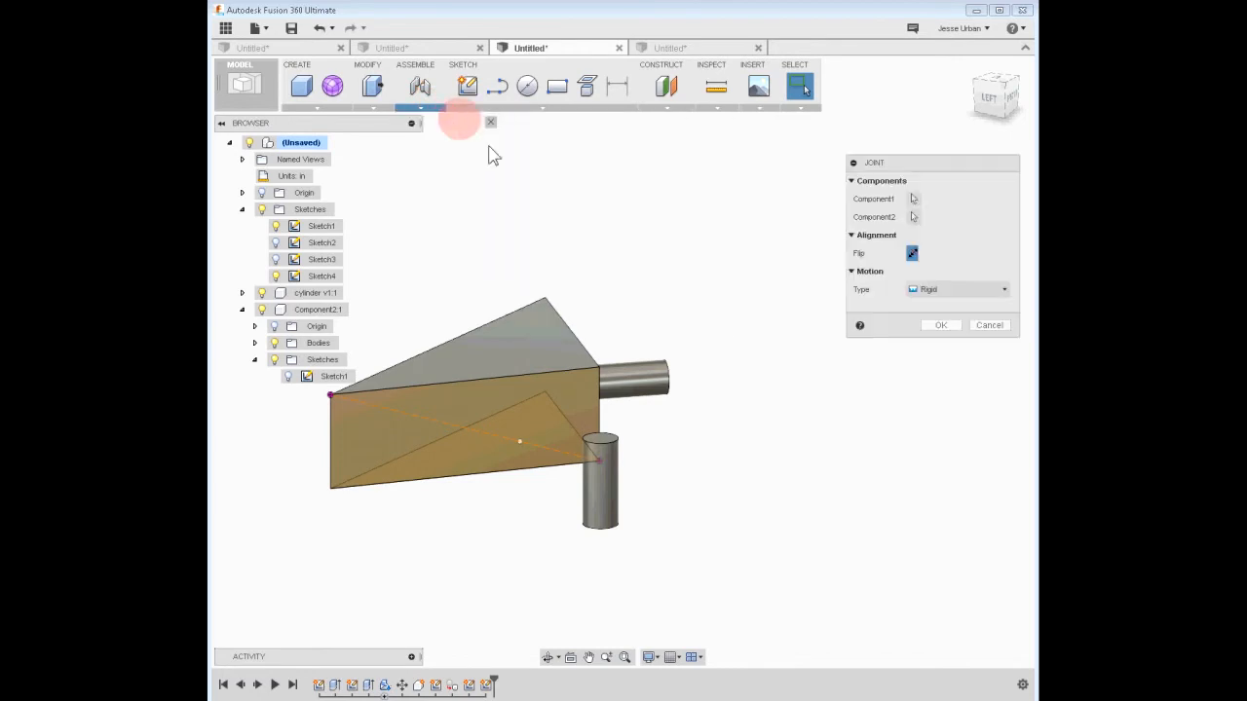
click(604, 440)
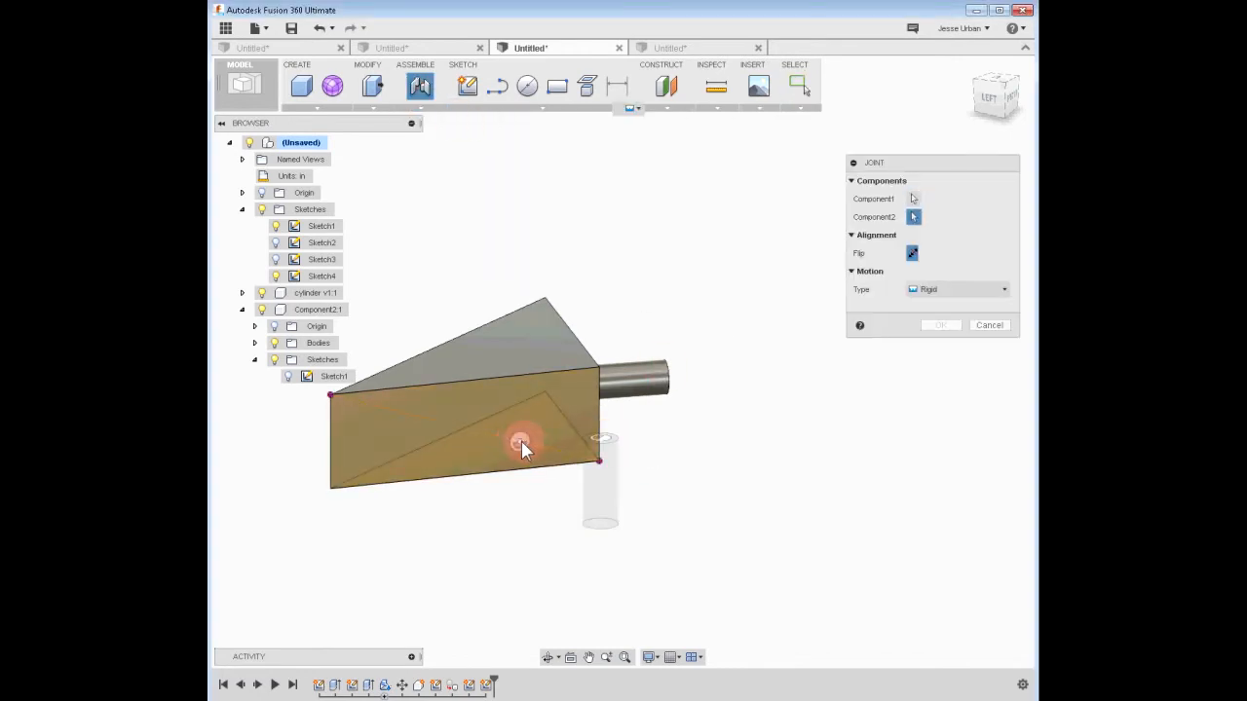
click(523, 440)
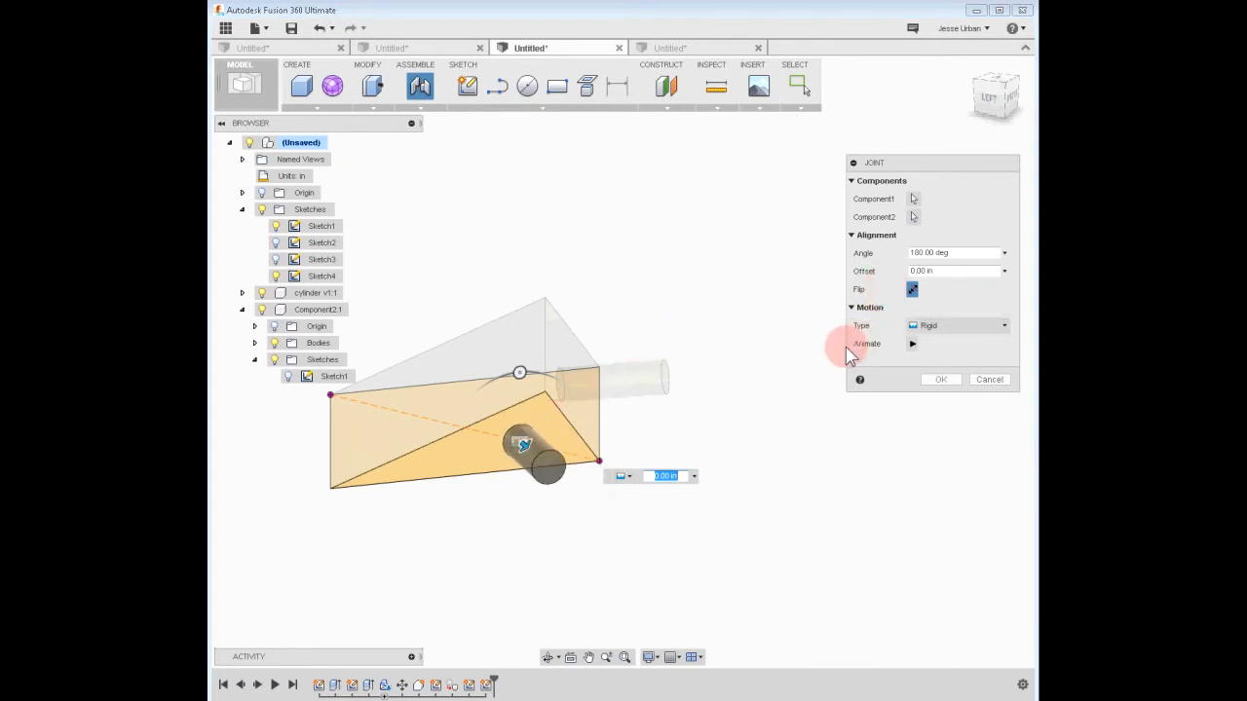
click(911, 346)
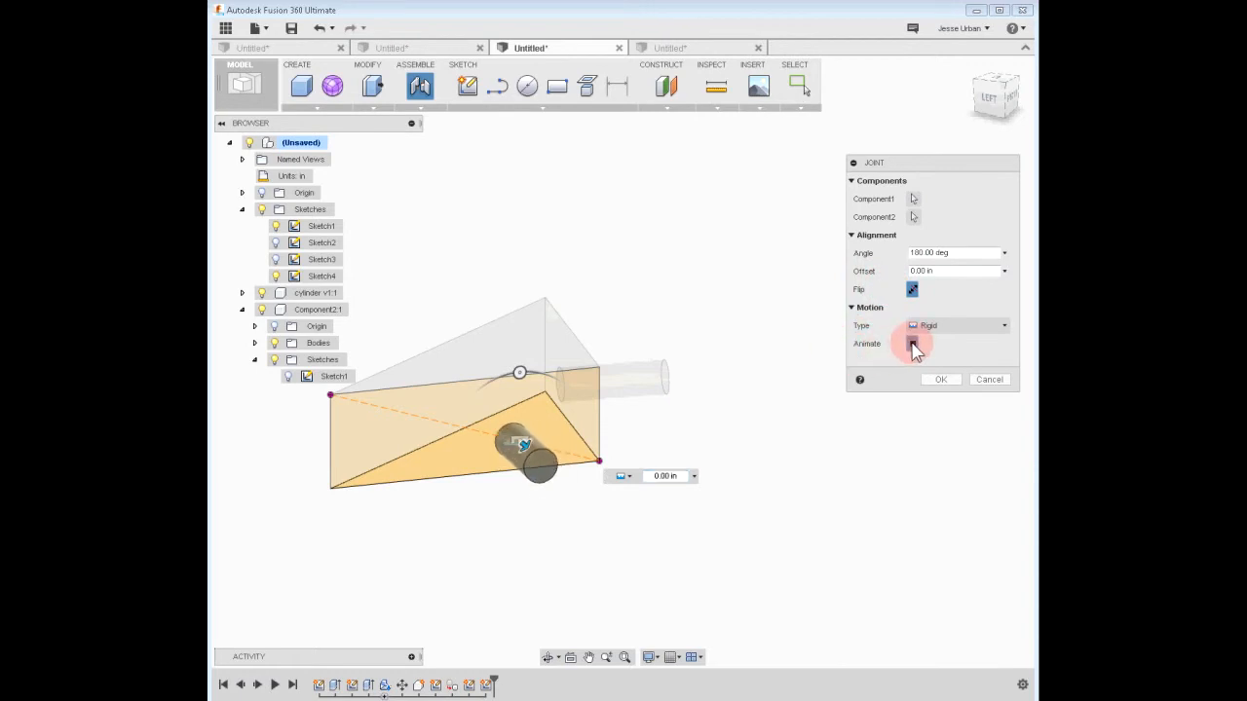
click(913, 346)
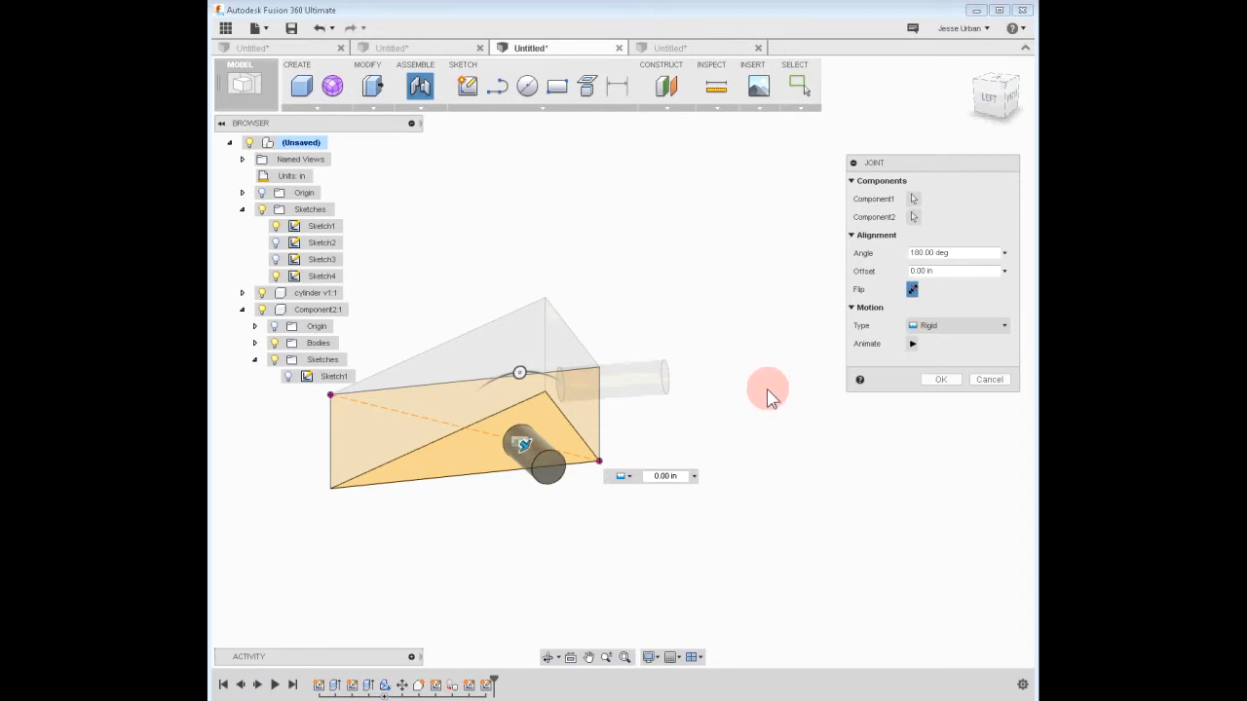
click(991, 380)
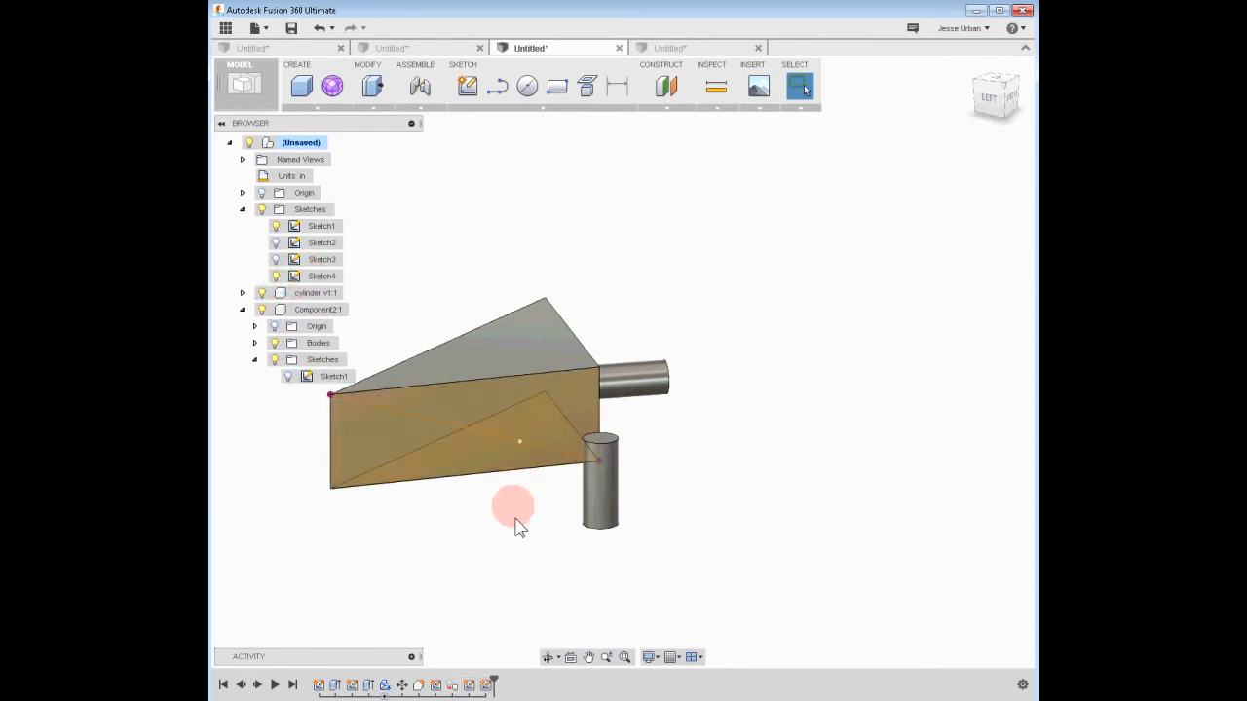
- Delete Sketch4 with the construction diagonal and point from the timeline
click(487, 686)
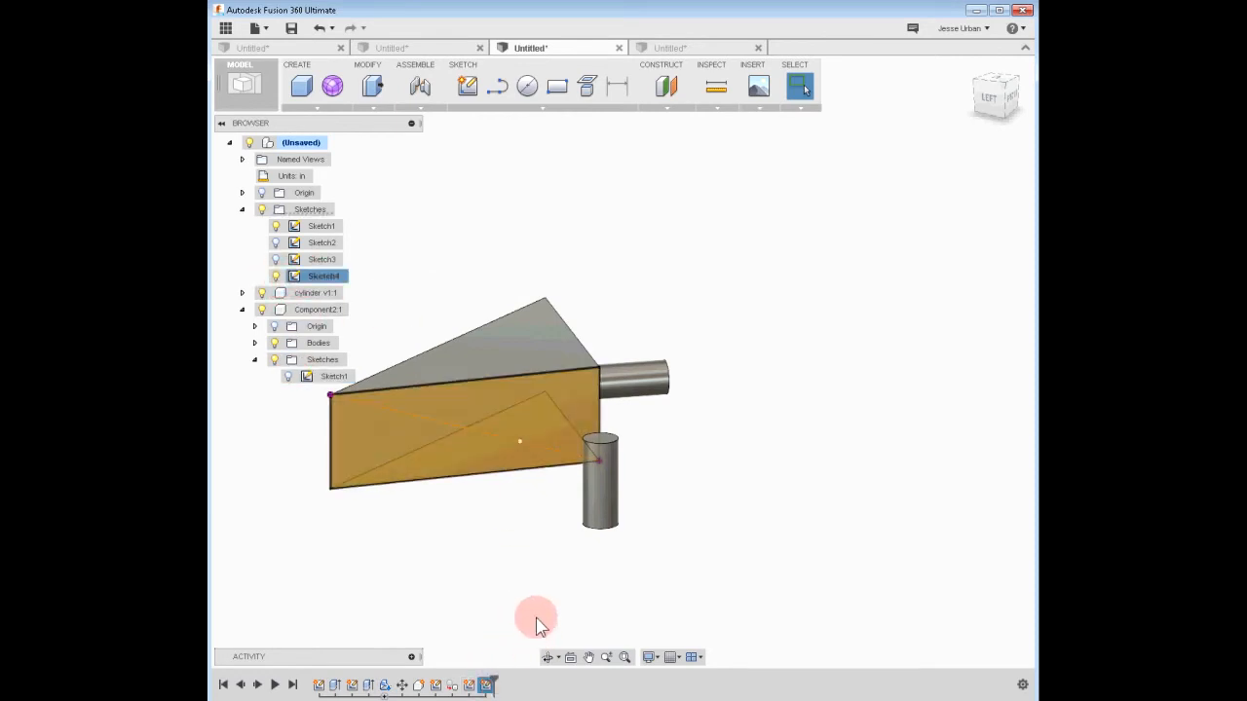
key(Delete)
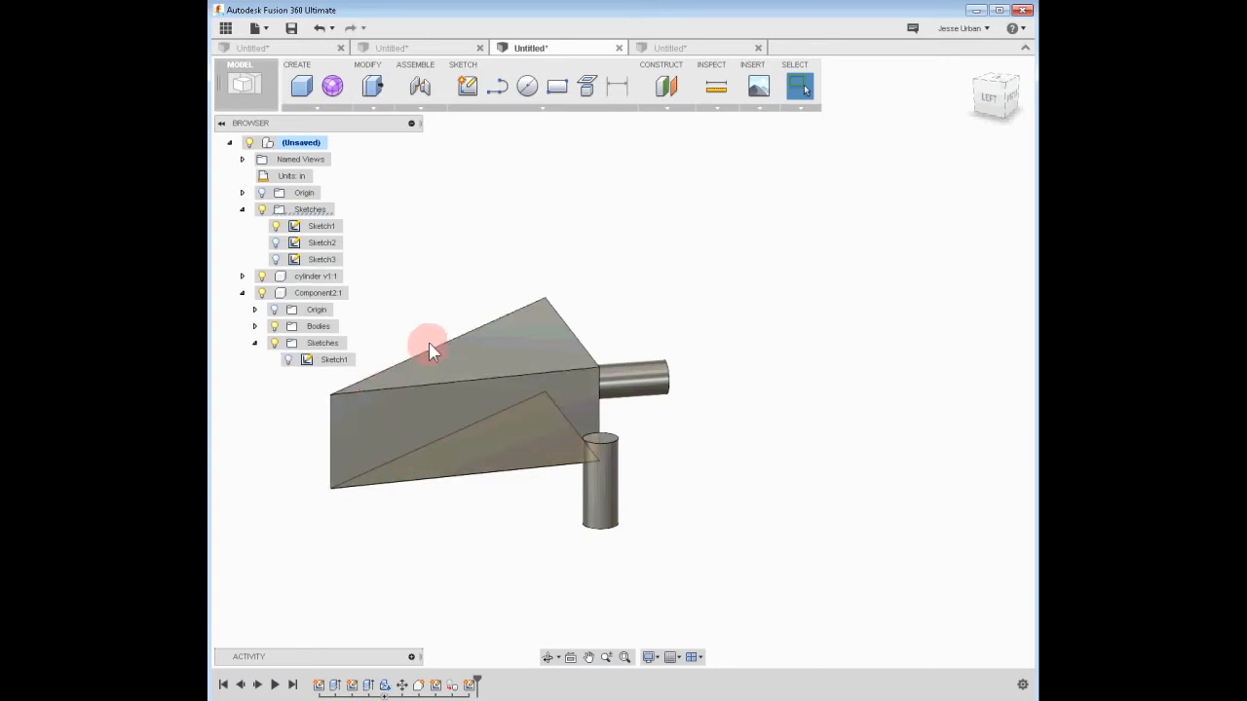
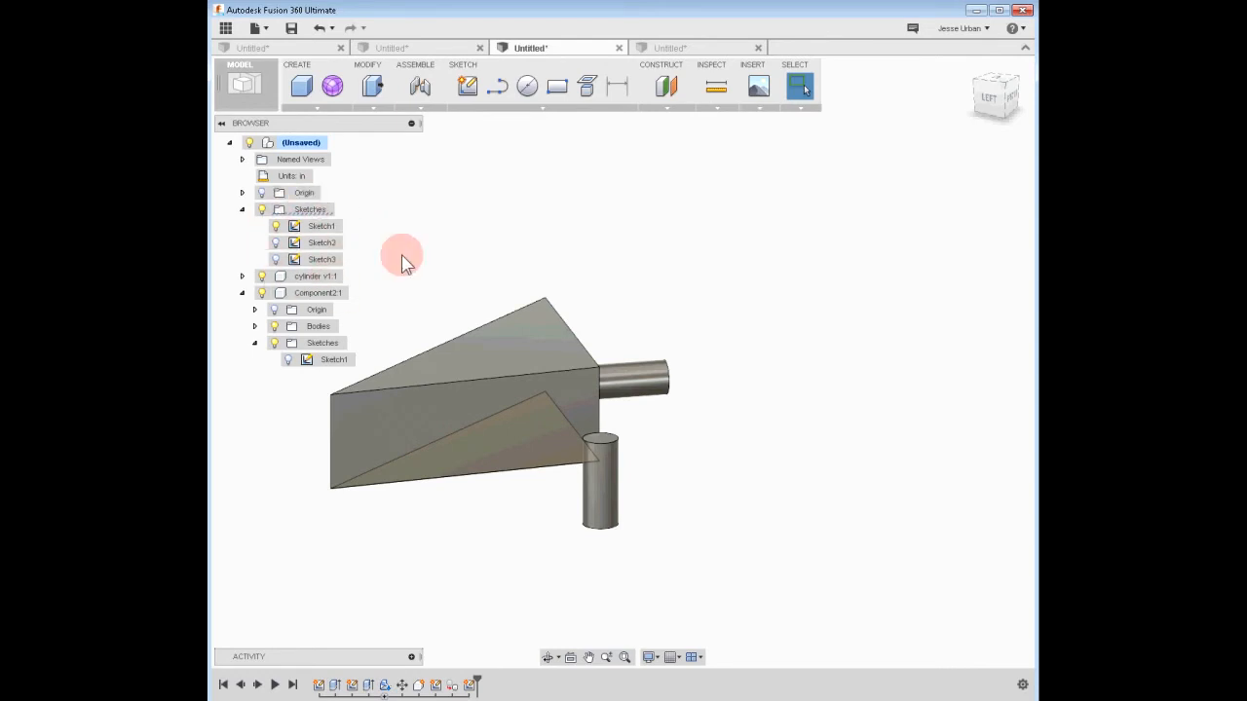
- Activate Component2:1 and start a sketch on the wedge's rectangular front face
click(298, 144)
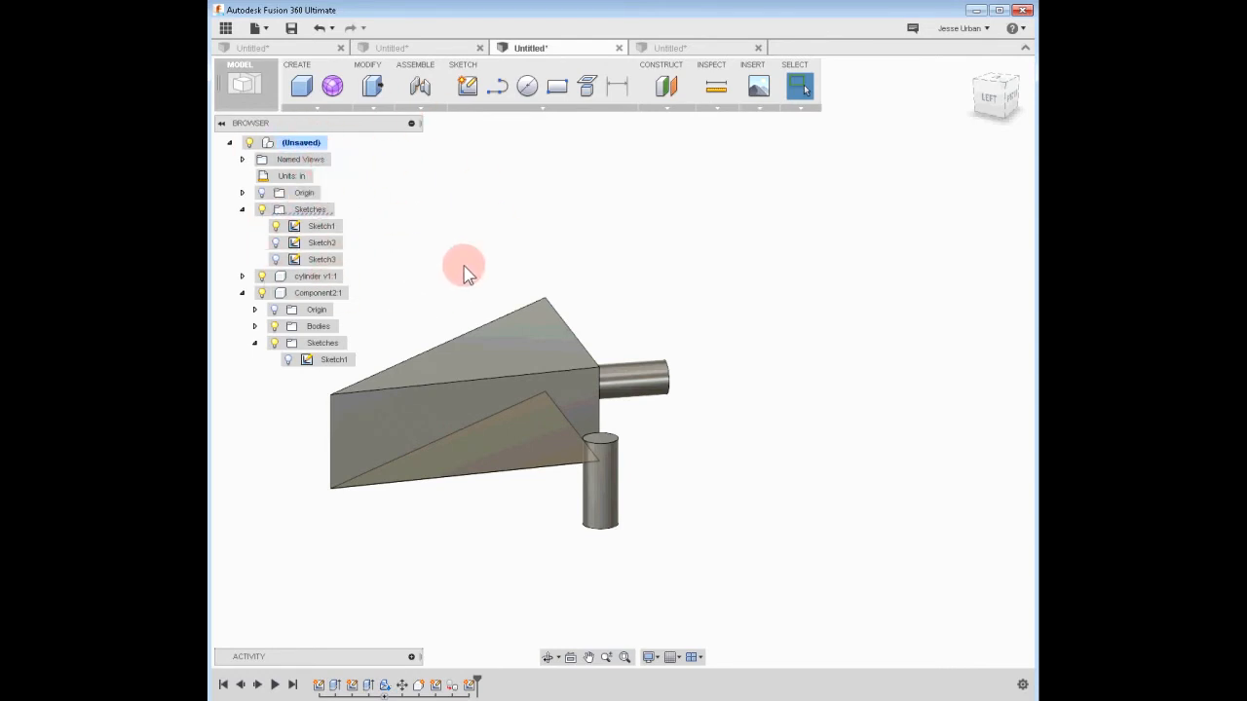
click(356, 293)
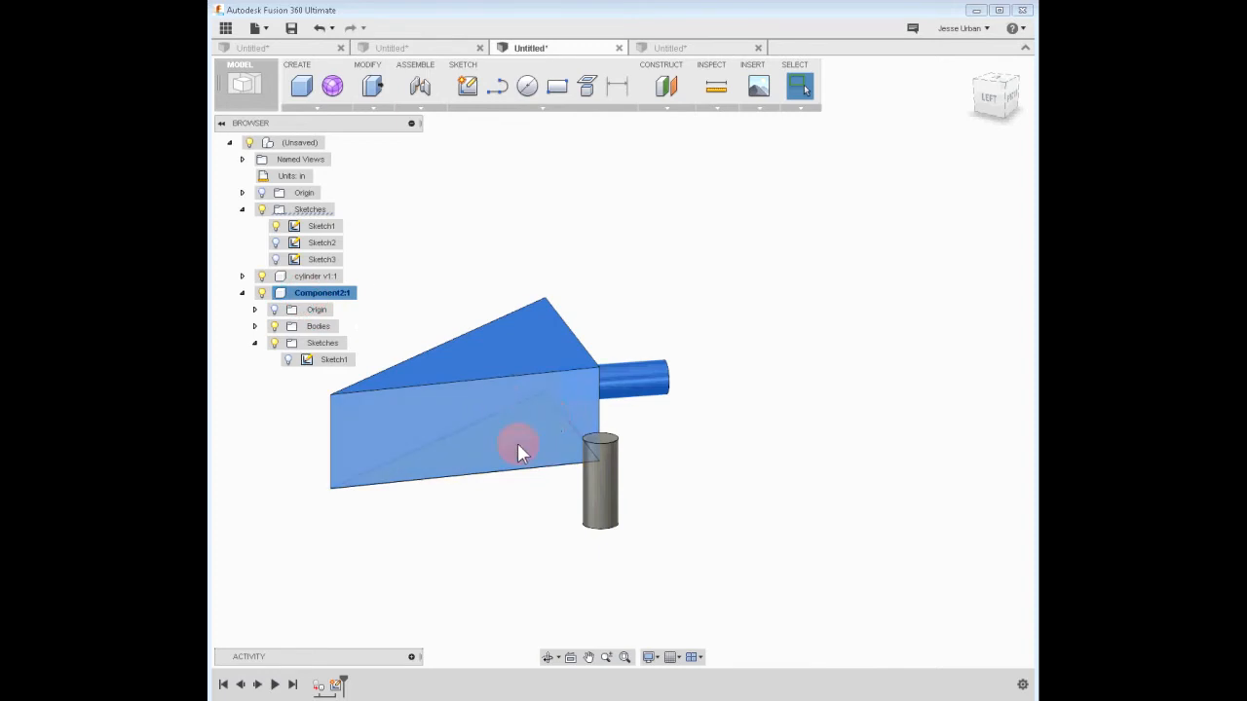
click(467, 86)
click(451, 408)
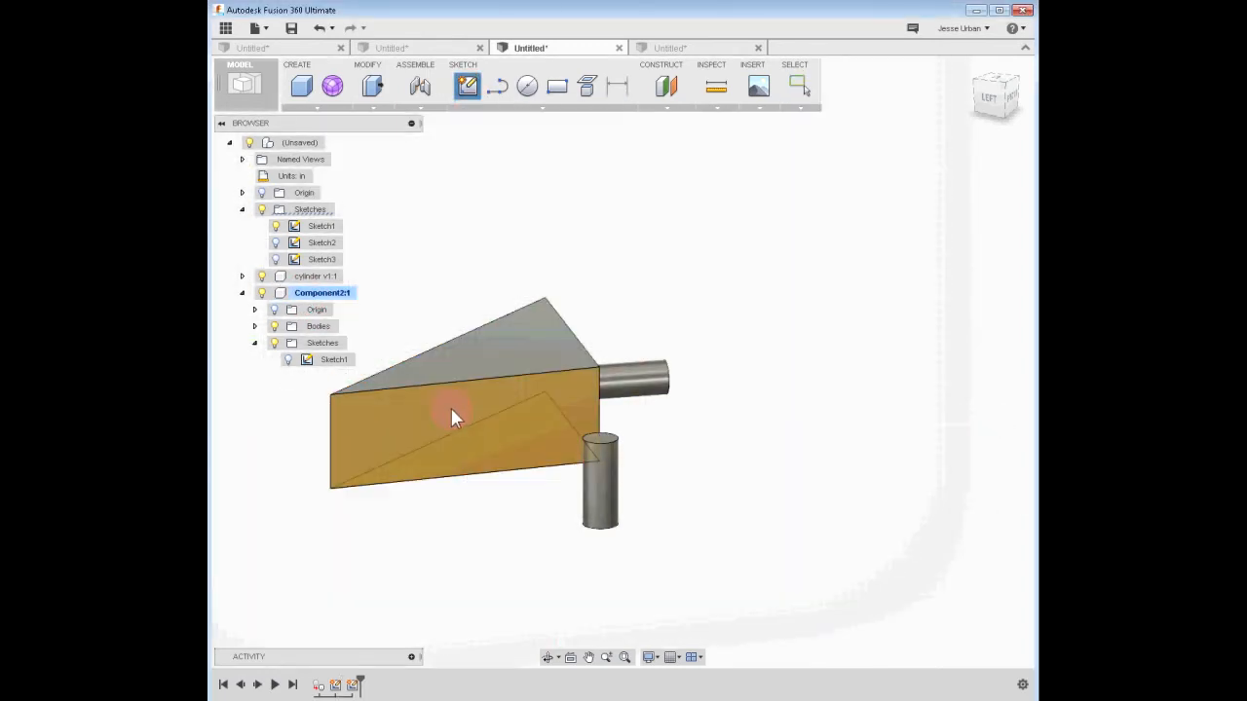
- Draw a line from the front face's upper-left corner to its lower-right corner and convert it to a construction line
click(496, 87)
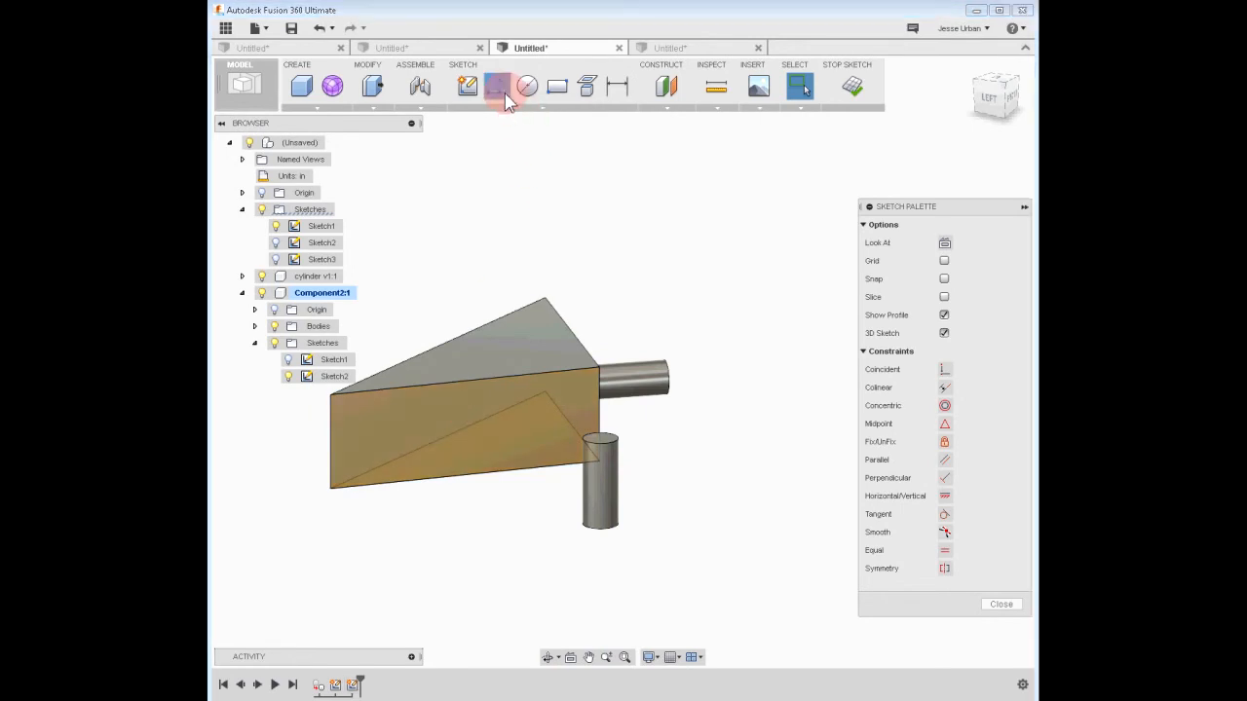
click(330, 394)
click(599, 459)
click(799, 85)
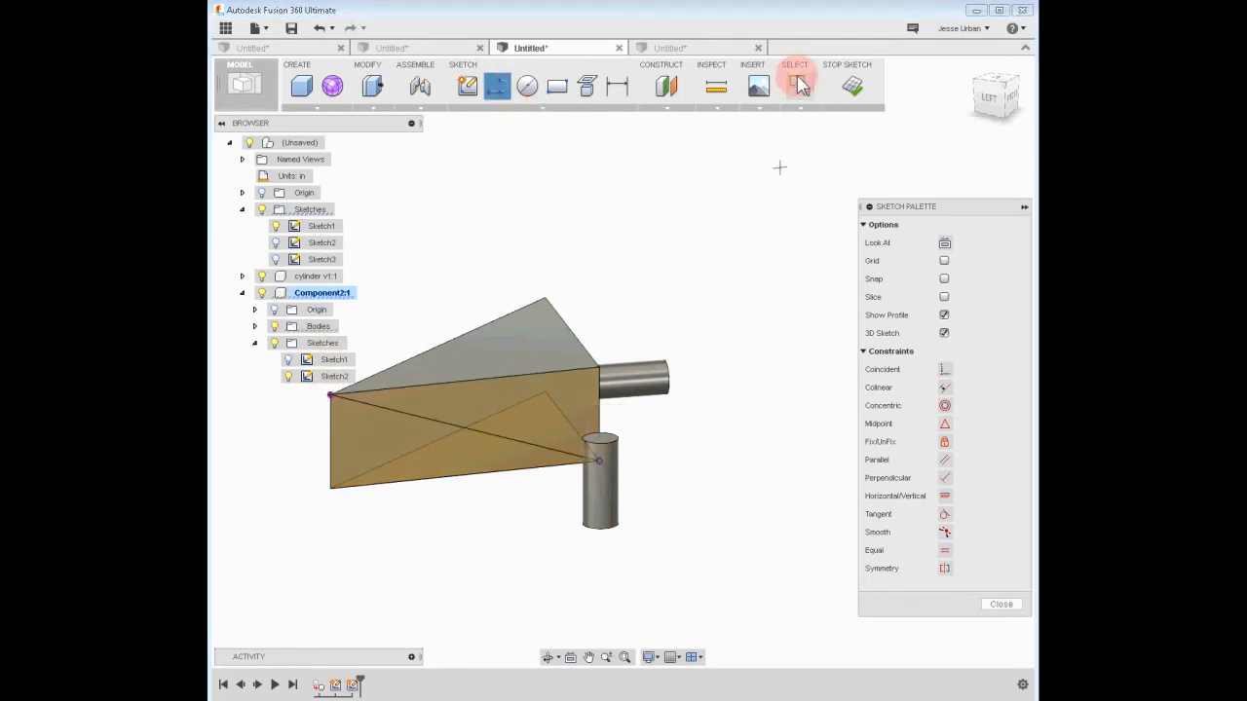
click(497, 434)
click(633, 424)
- Place a sketch point on the construction diagonal, right of its middle, and finish the sketch
click(567, 173)
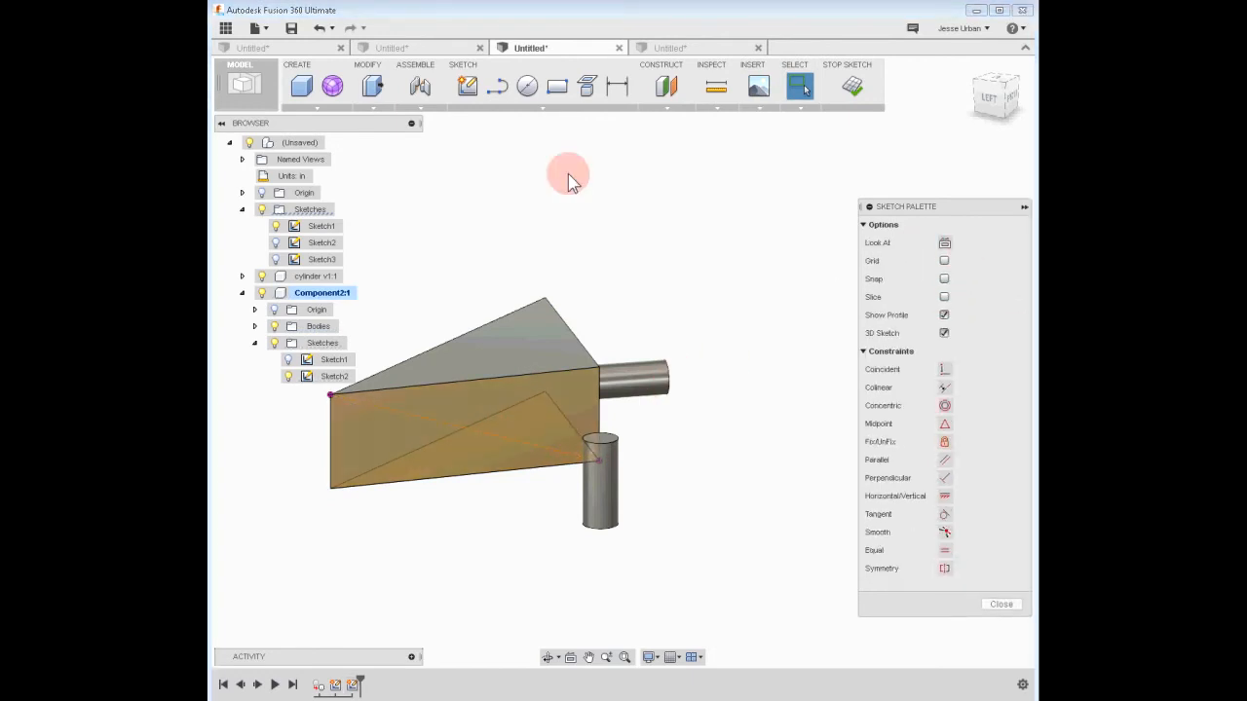
click(550, 113)
click(529, 281)
click(510, 310)
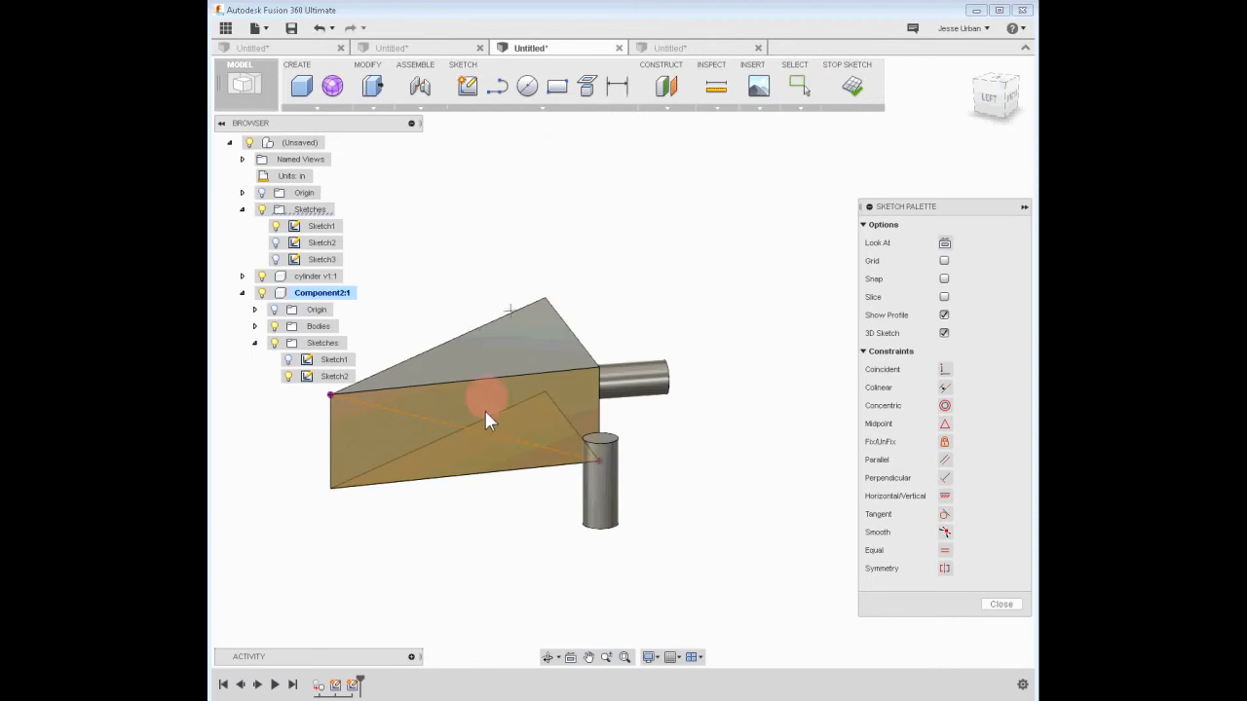
click(852, 85)
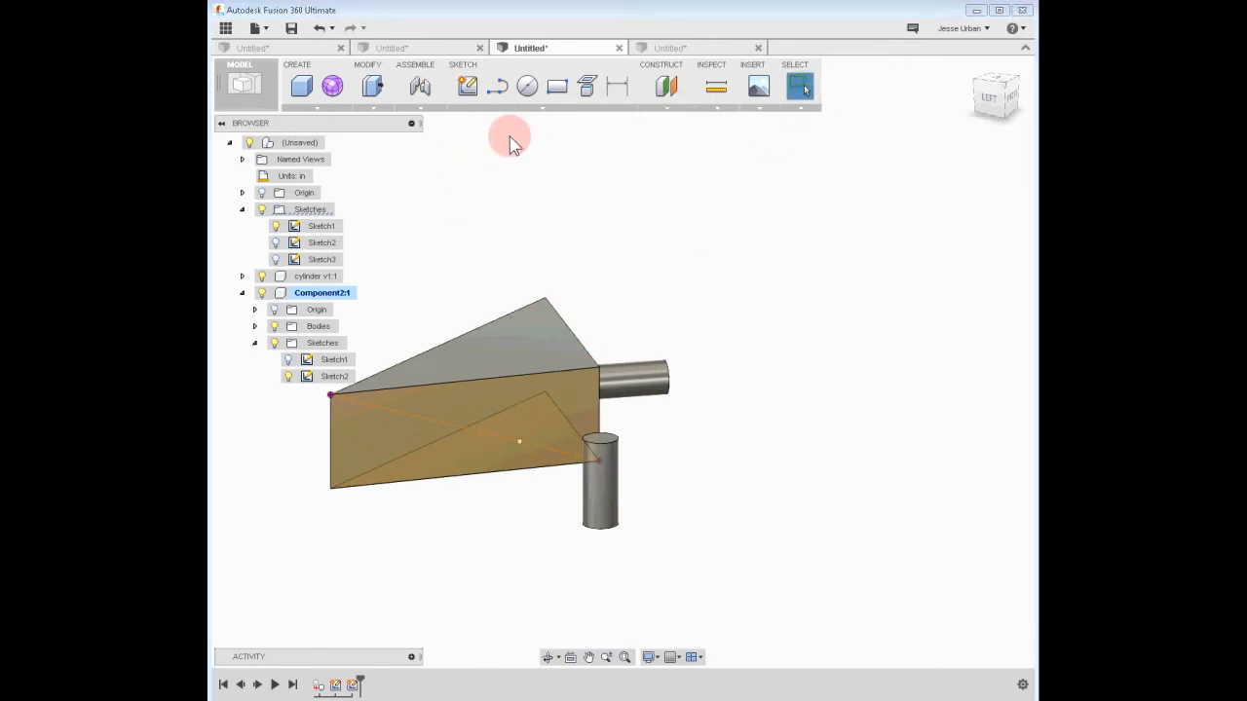
- Create a rigid joint from the centre of the upright cylinder's top face to the sketch point on the wedge's diagonal, previewing its animation
click(420, 105)
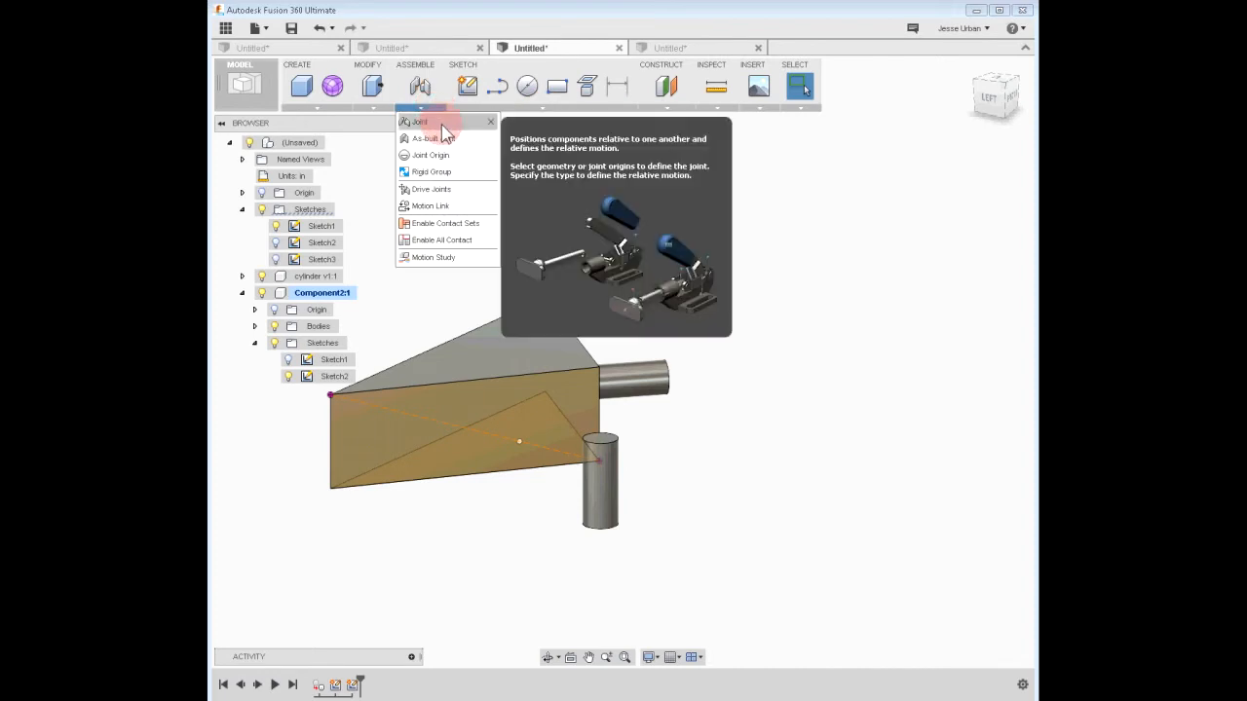
click(429, 123)
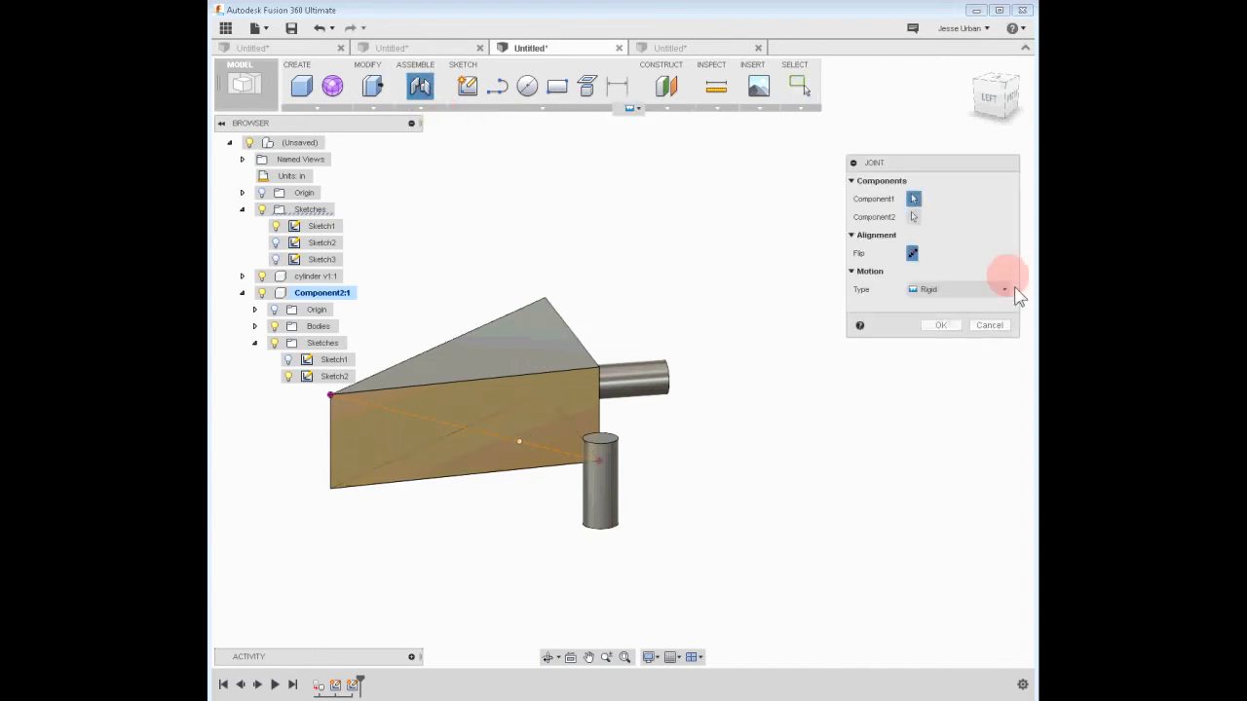
click(604, 440)
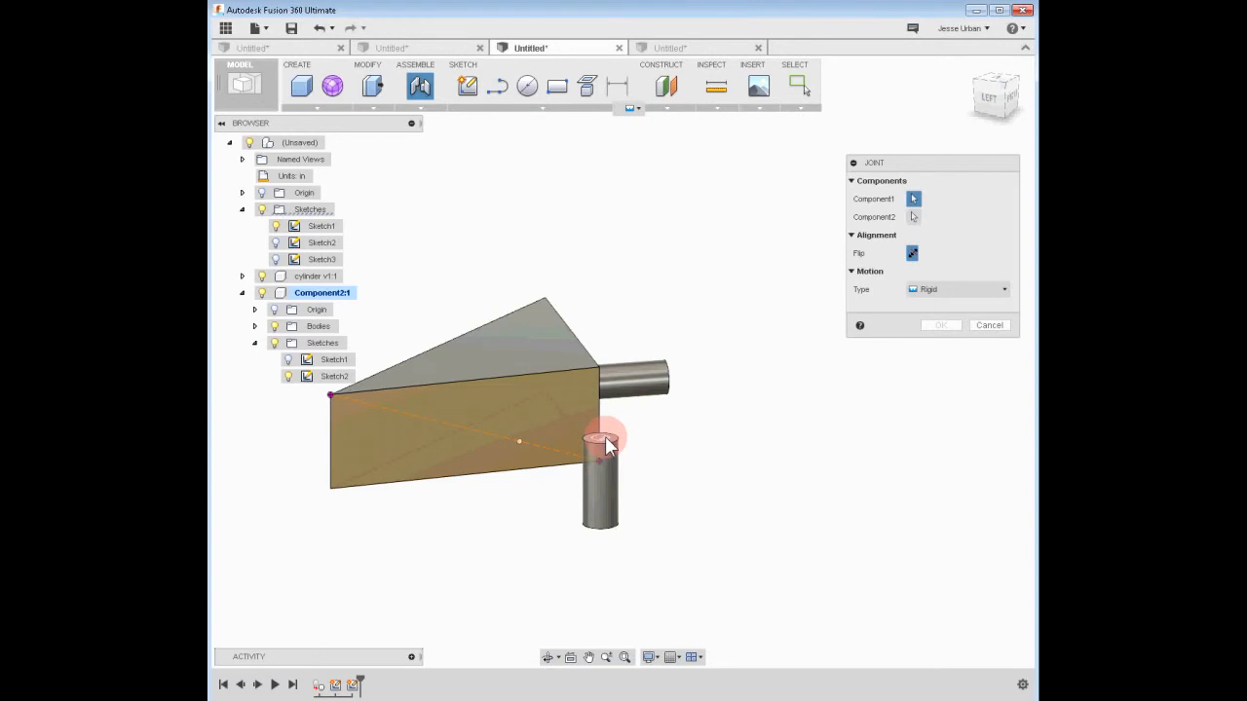
click(523, 441)
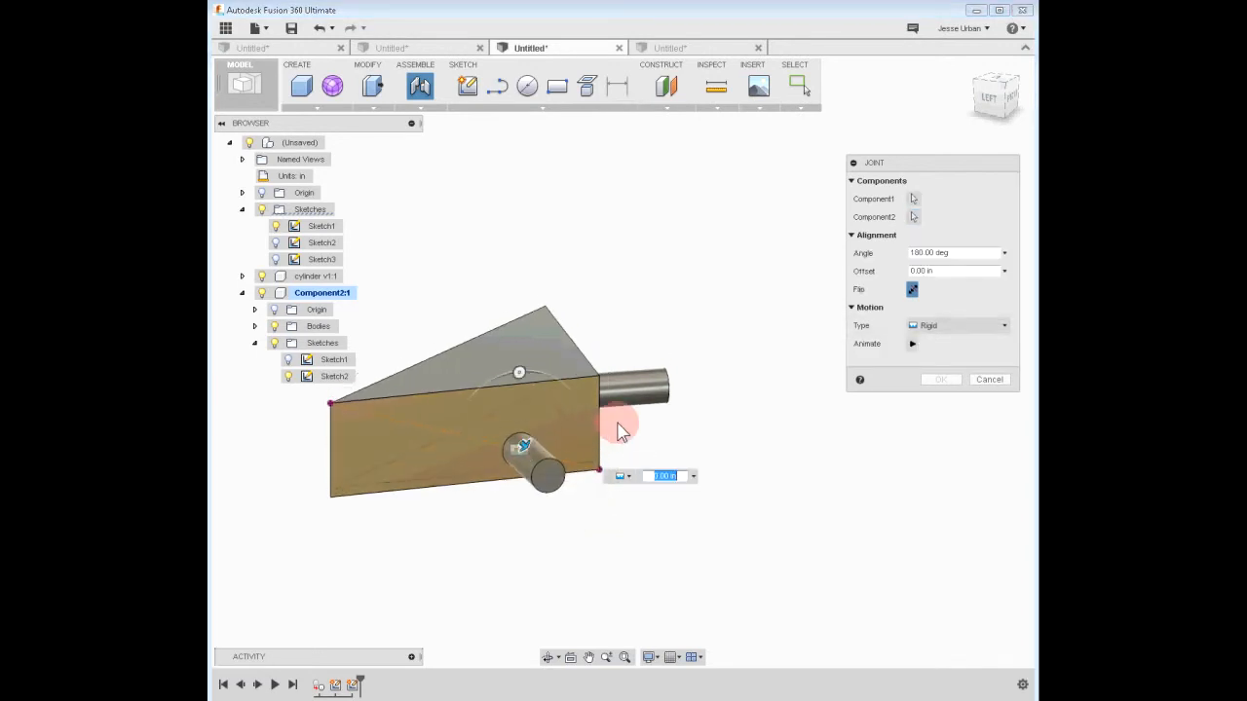
click(912, 344)
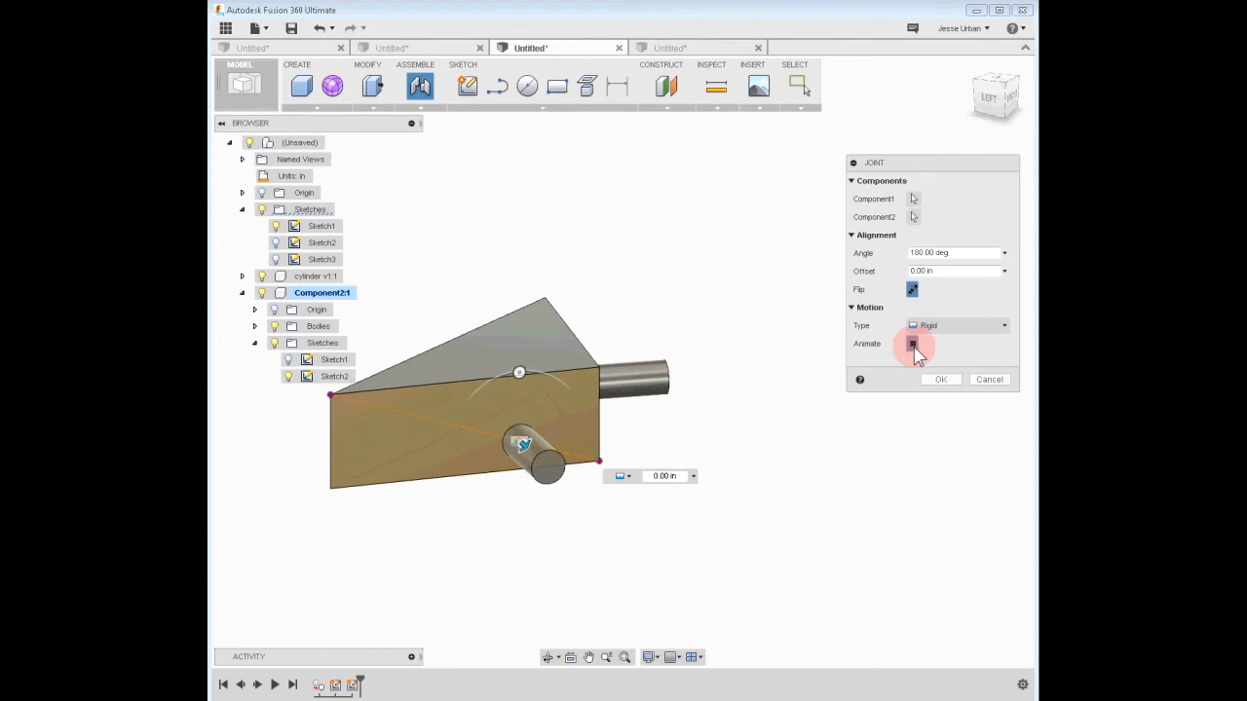
click(944, 380)
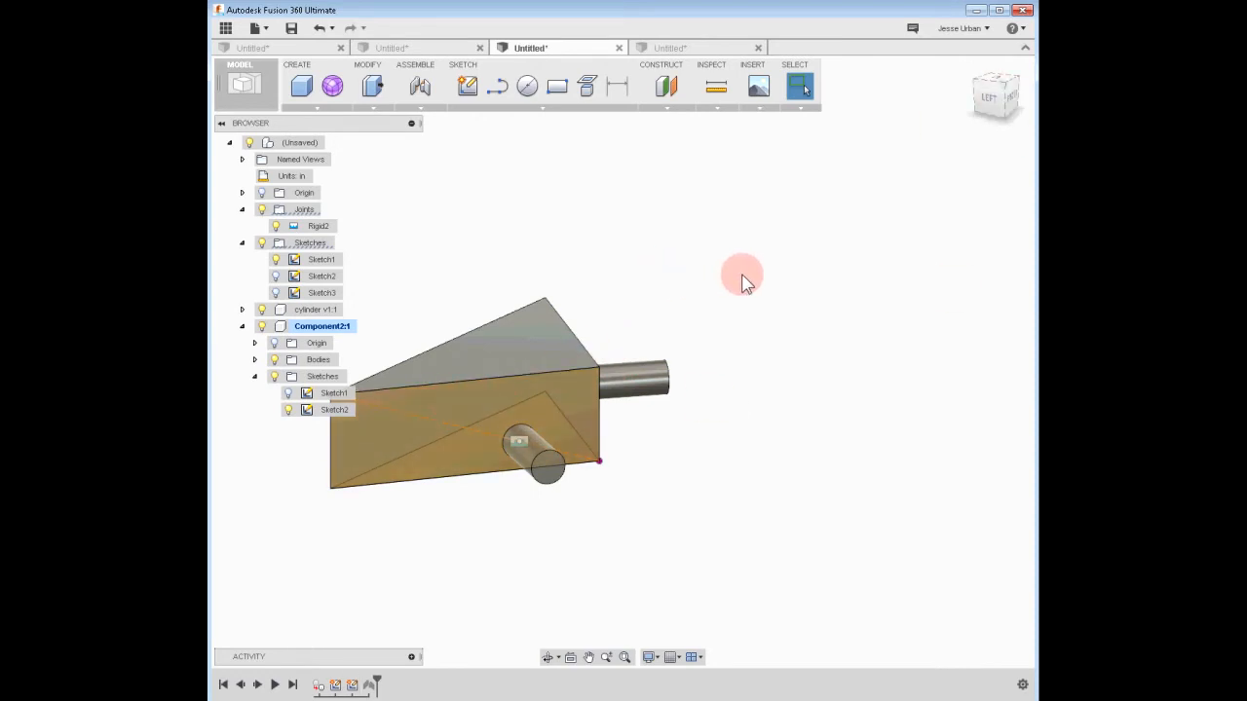
- Combine the wedge as target body with both cylinders as tool bodies, using the Join operation
shift+middle_drag(708, 334, 712, 309)
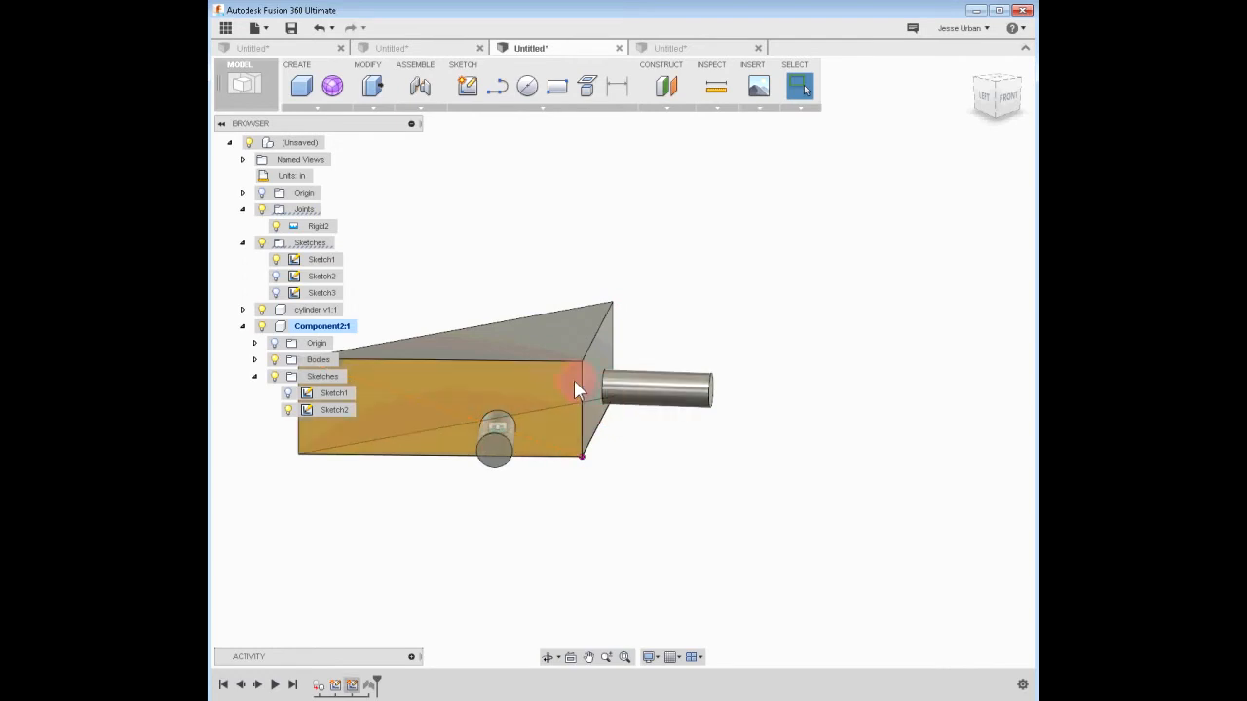
click(382, 110)
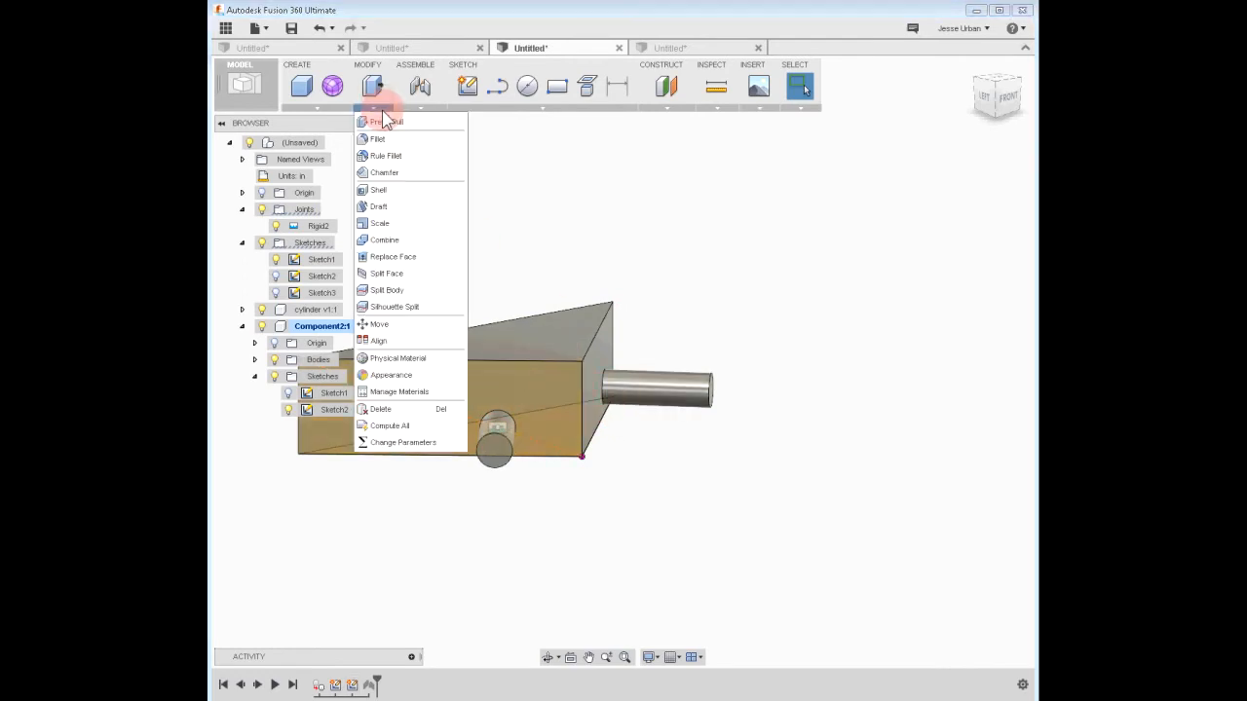
click(438, 243)
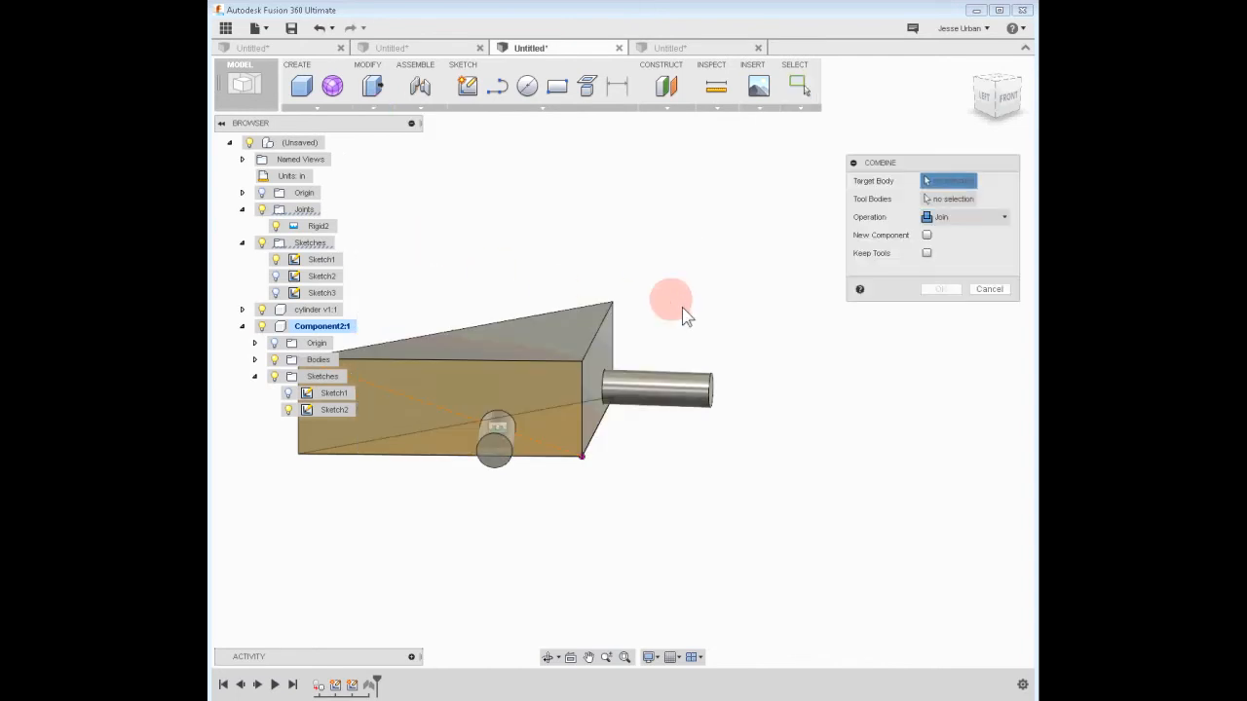
click(568, 345)
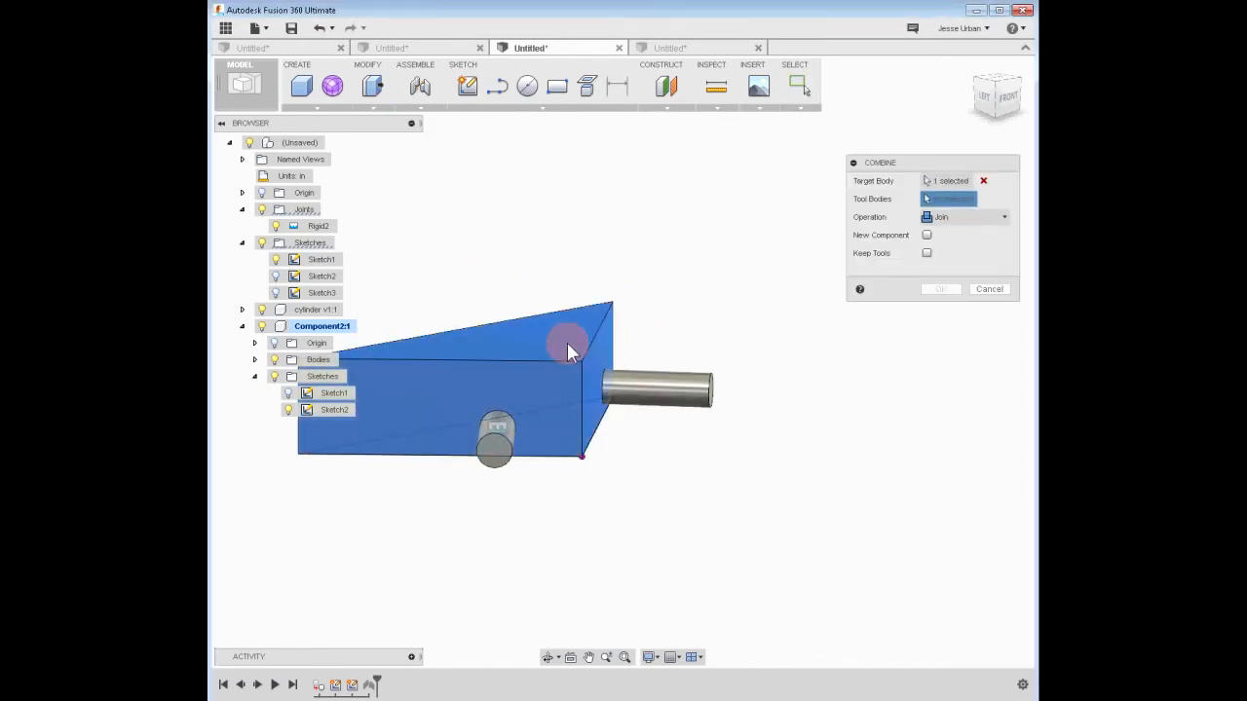
click(647, 389)
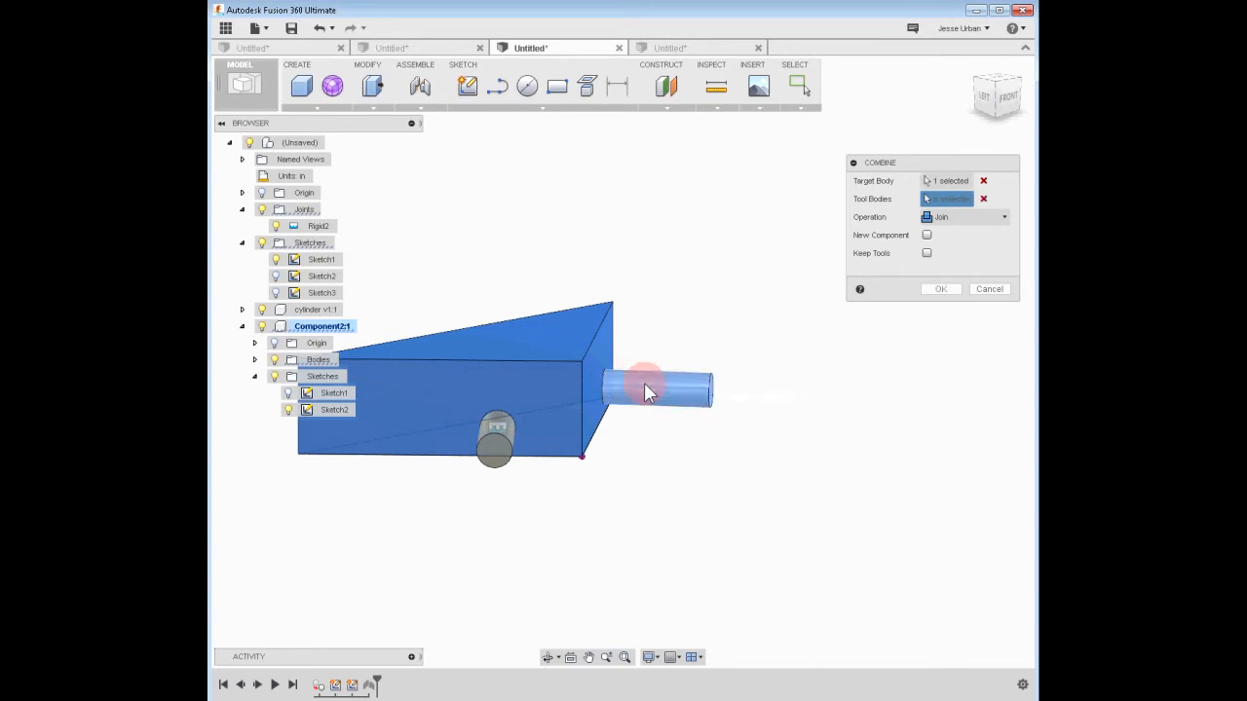
click(504, 445)
click(940, 290)
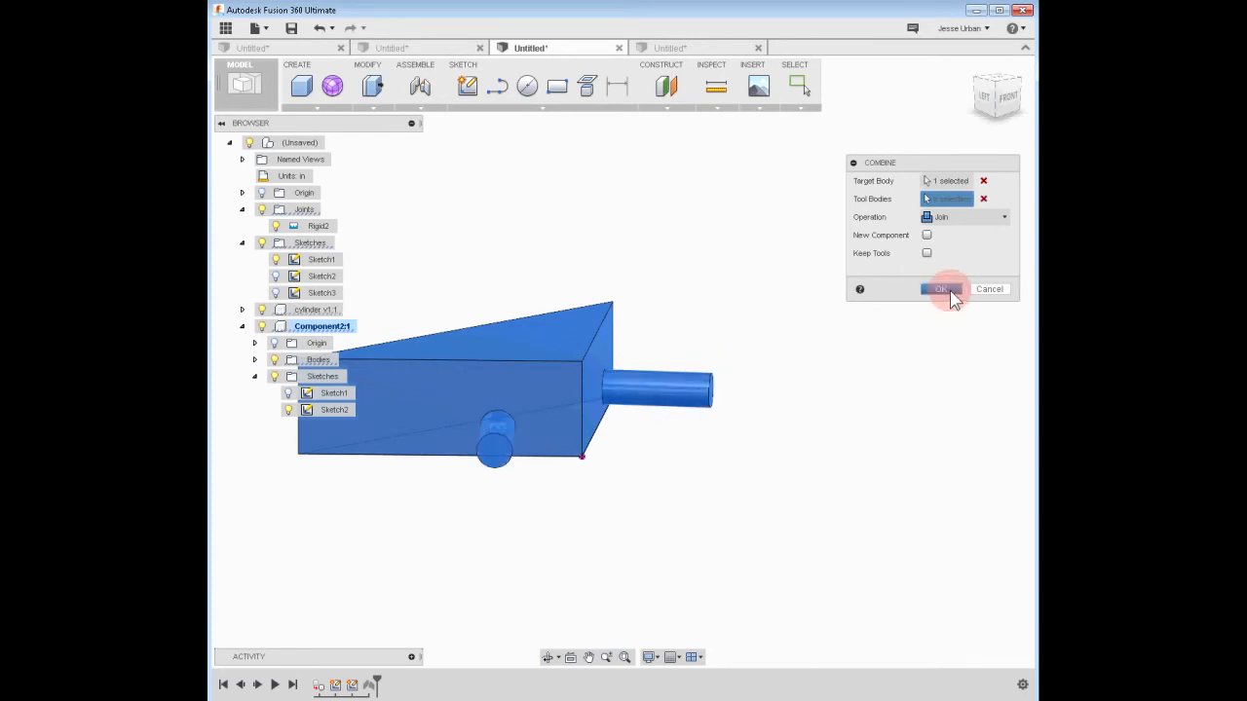
- Examine the bodies listed under Component2:1 and the contents of the cylinder v1:1 component after the combine
click(254, 359)
click(304, 376)
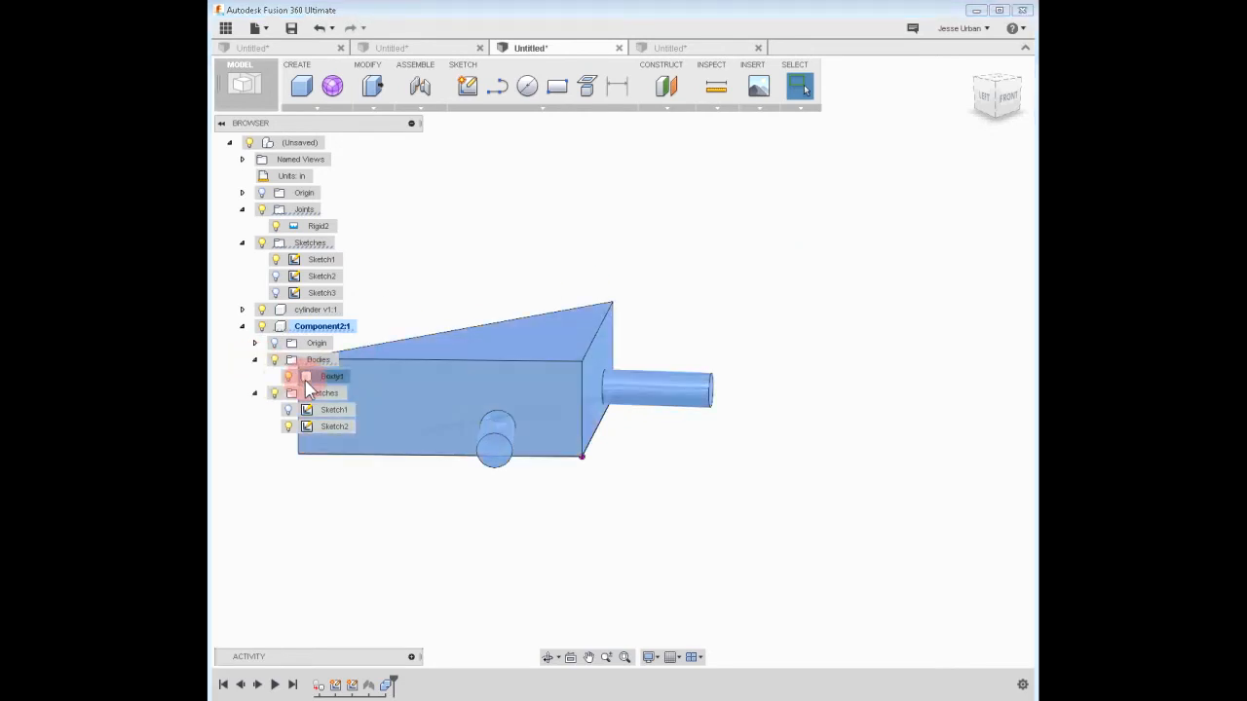
click(364, 325)
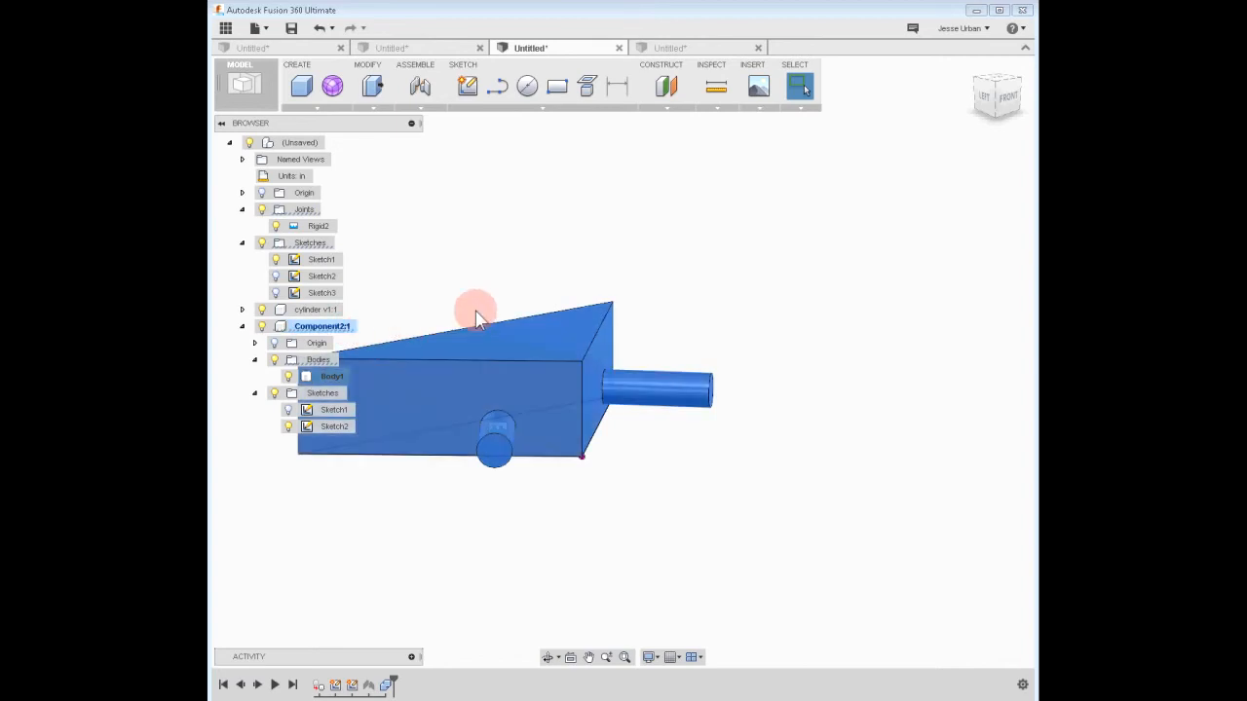
shift+middle_drag(473, 269, 421, 161)
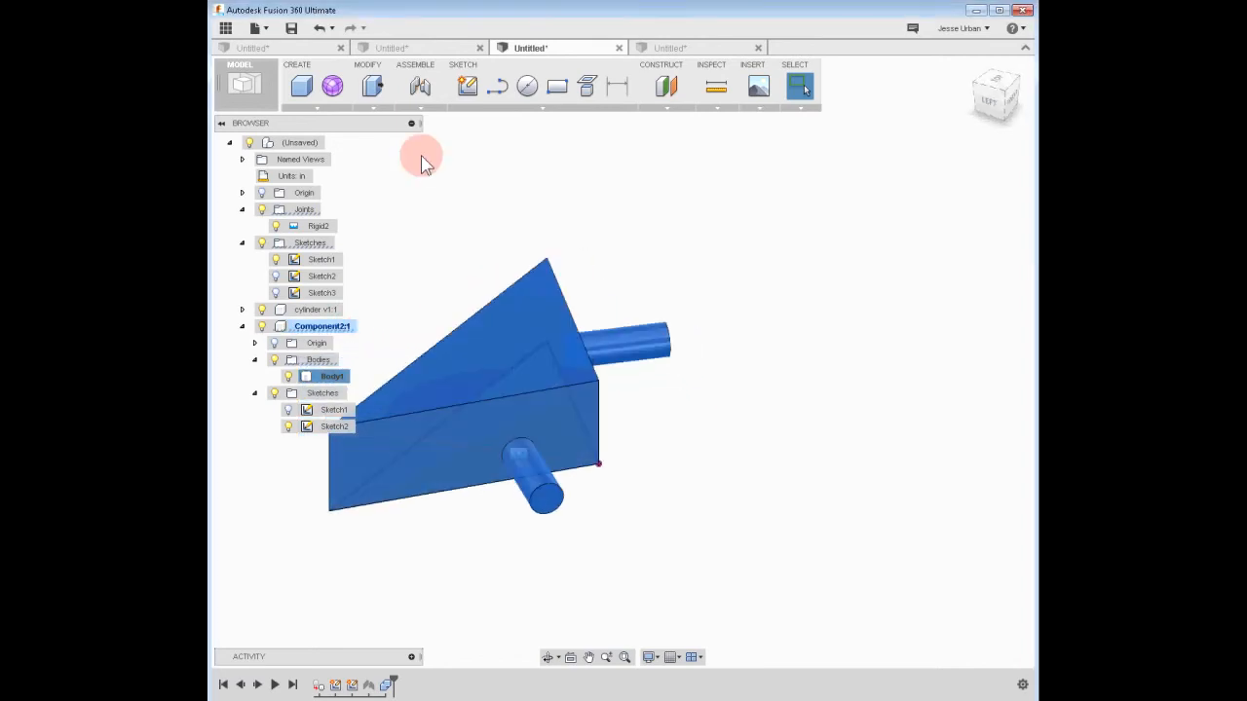
click(331, 377)
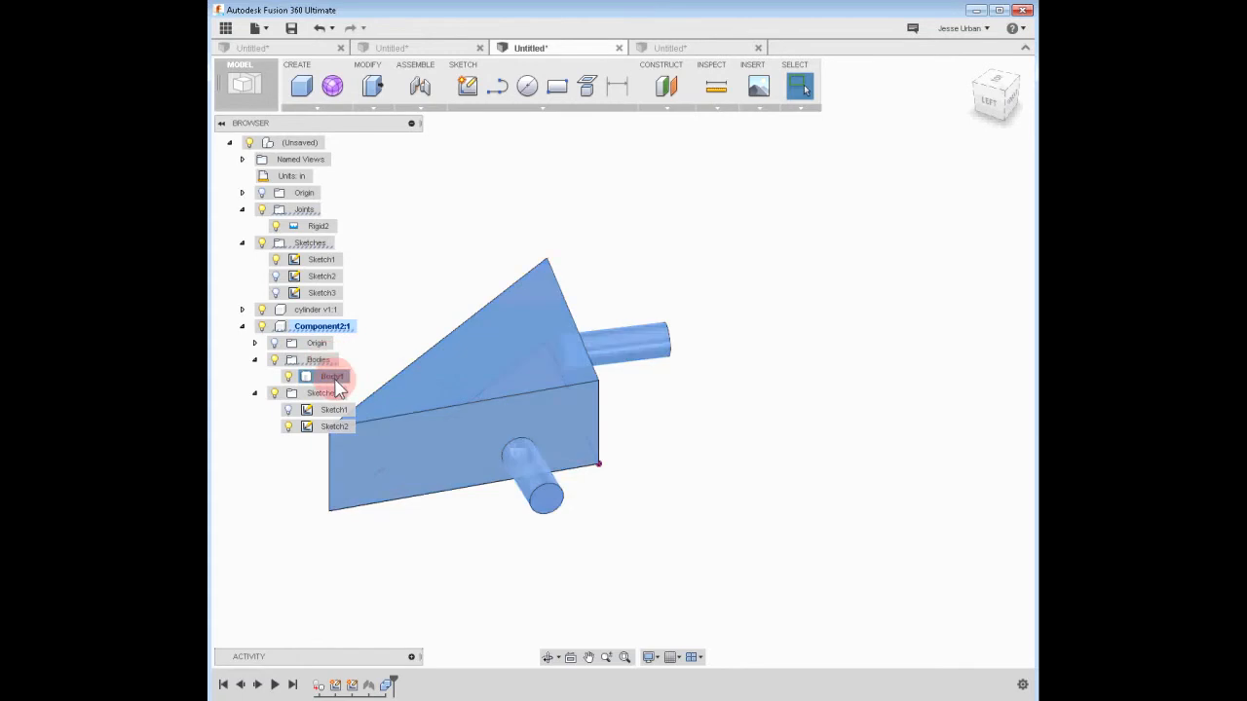
click(244, 311)
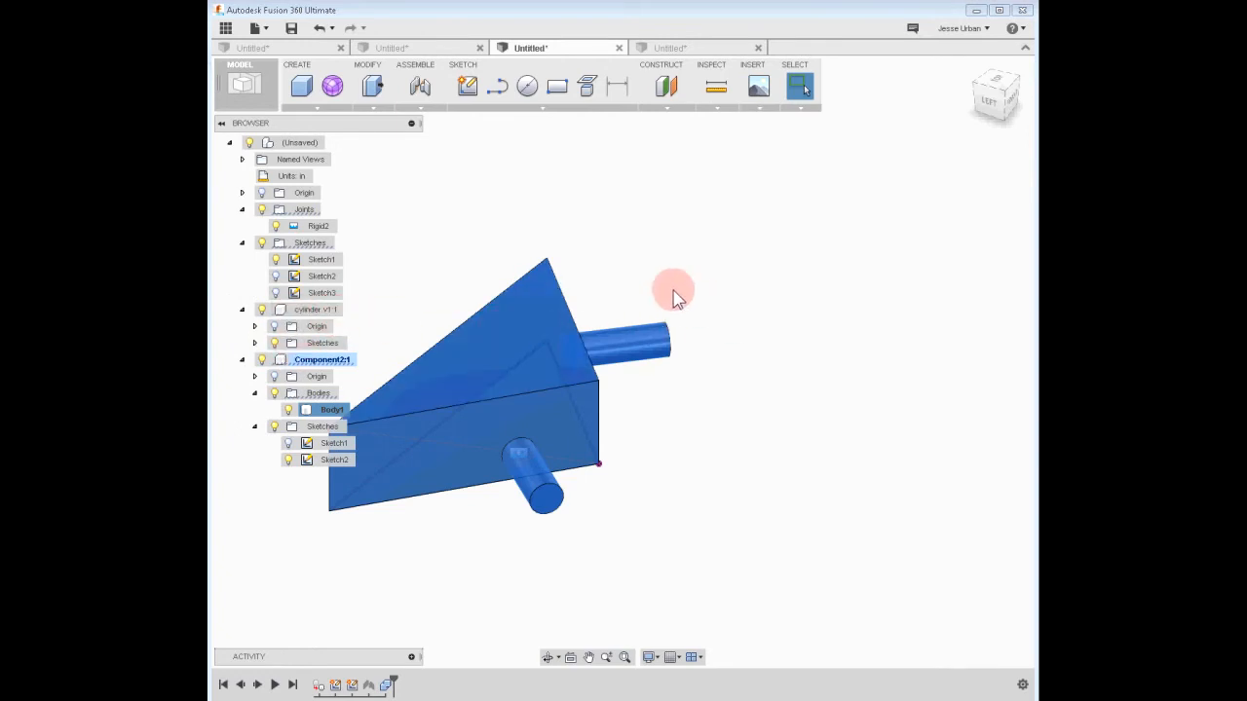
- Move the combined wedge-and-cylinders body up and to the right, away from its sketches
shift+middle_drag(784, 283, 749, 264)
right_click(531, 236)
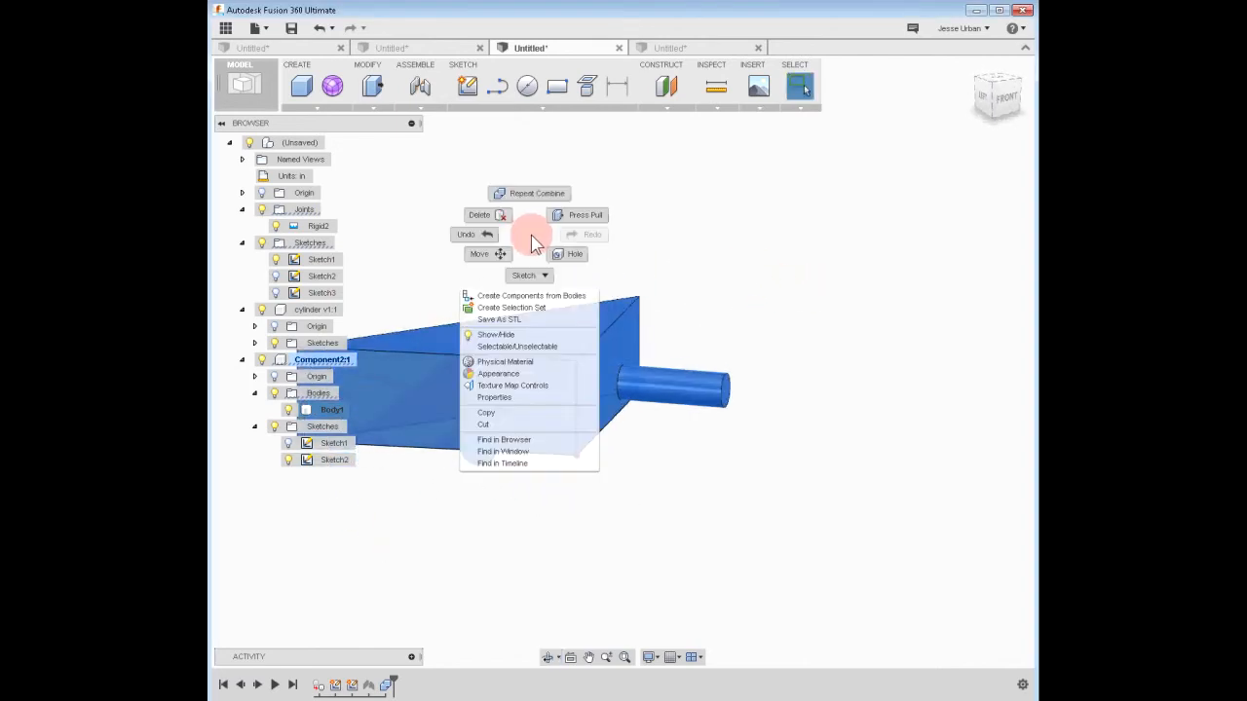
click(501, 252)
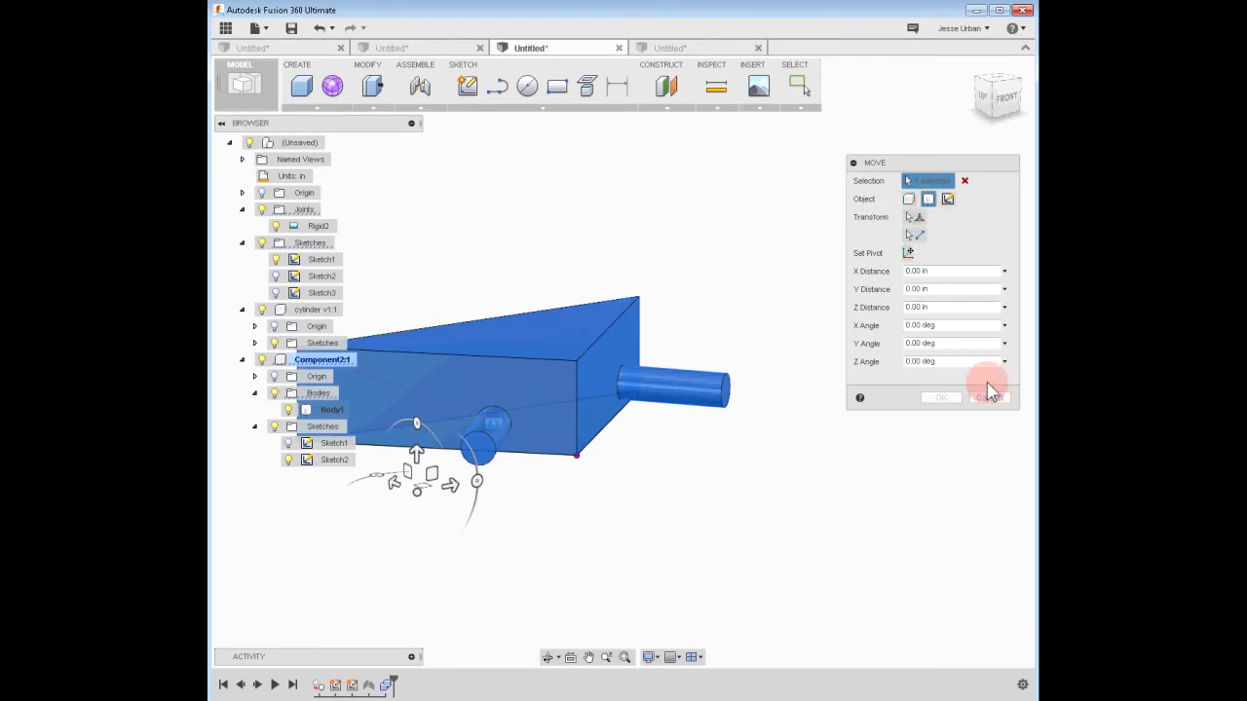
click(963, 183)
click(929, 199)
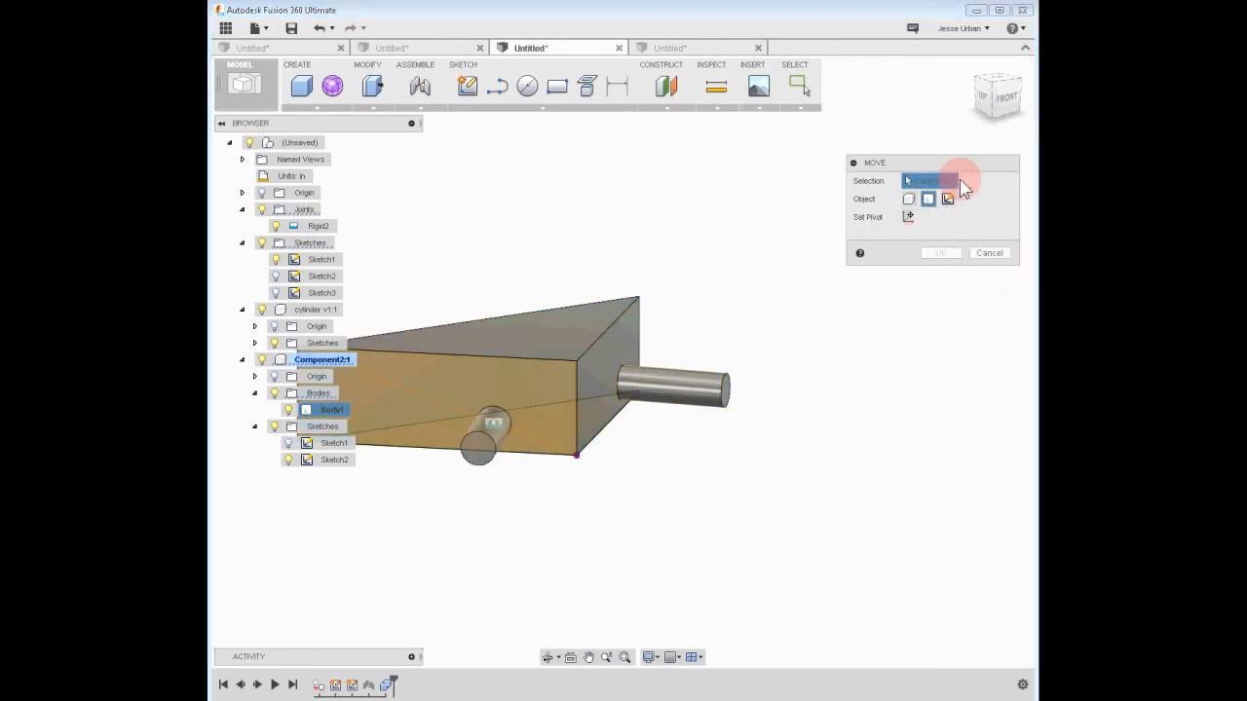
click(534, 390)
drag(597, 383, 827, 267)
click(935, 400)
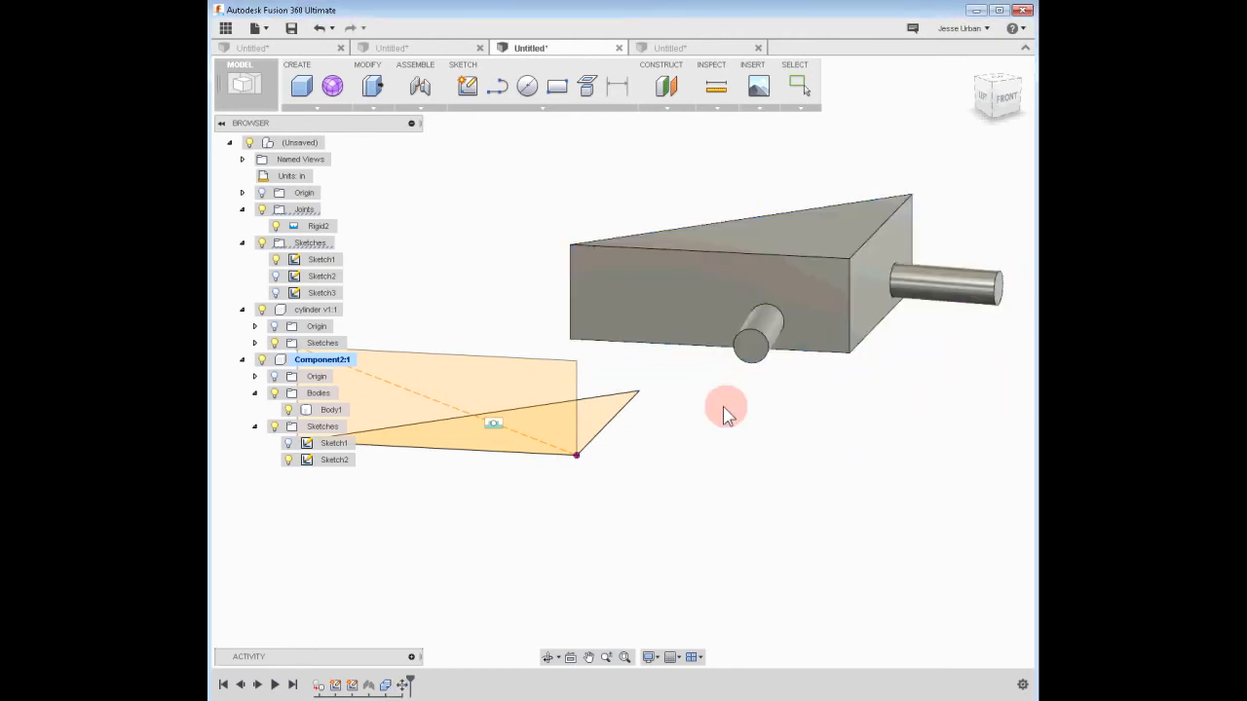
- Slide Sketch2's point along its construction diagonal to reposition the joined cylinder, ending near the diagonal's middle, and hide Sketch2
mouse_move(671, 431)
shift+middle_down()
mouse_move(688, 434)
mouse_move(502, 448)
shift+middle_up()
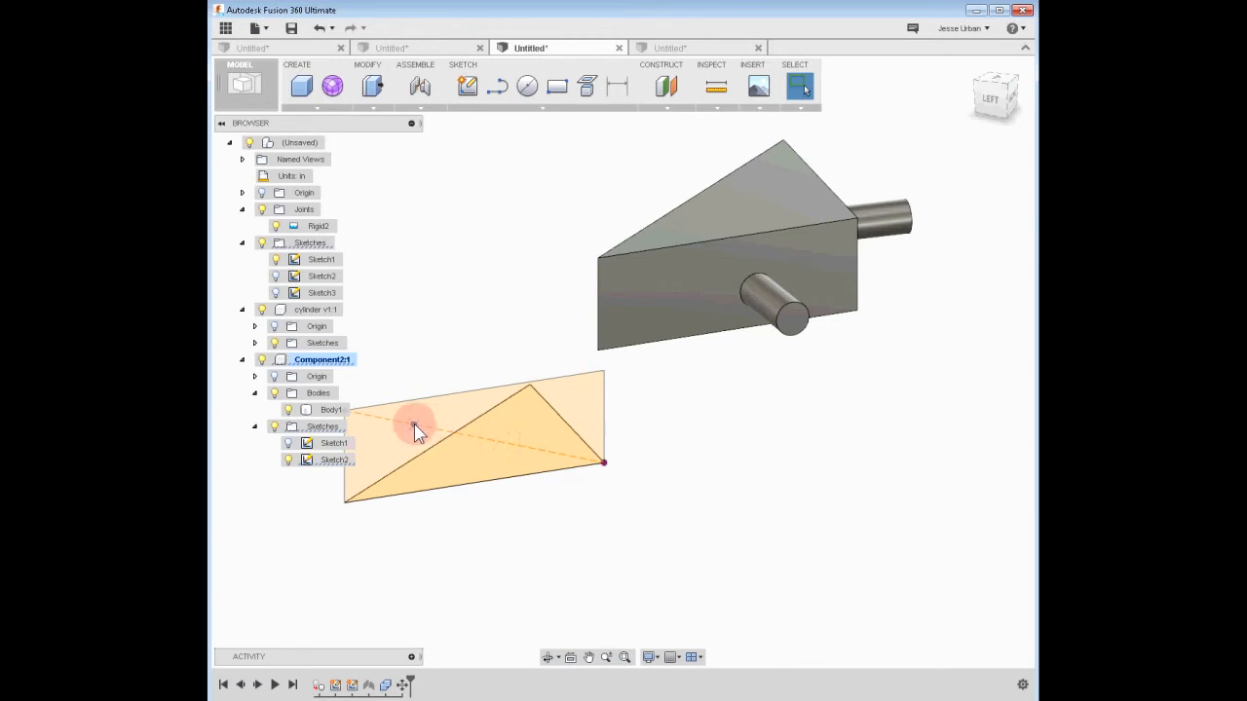
drag(415, 424, 411, 425)
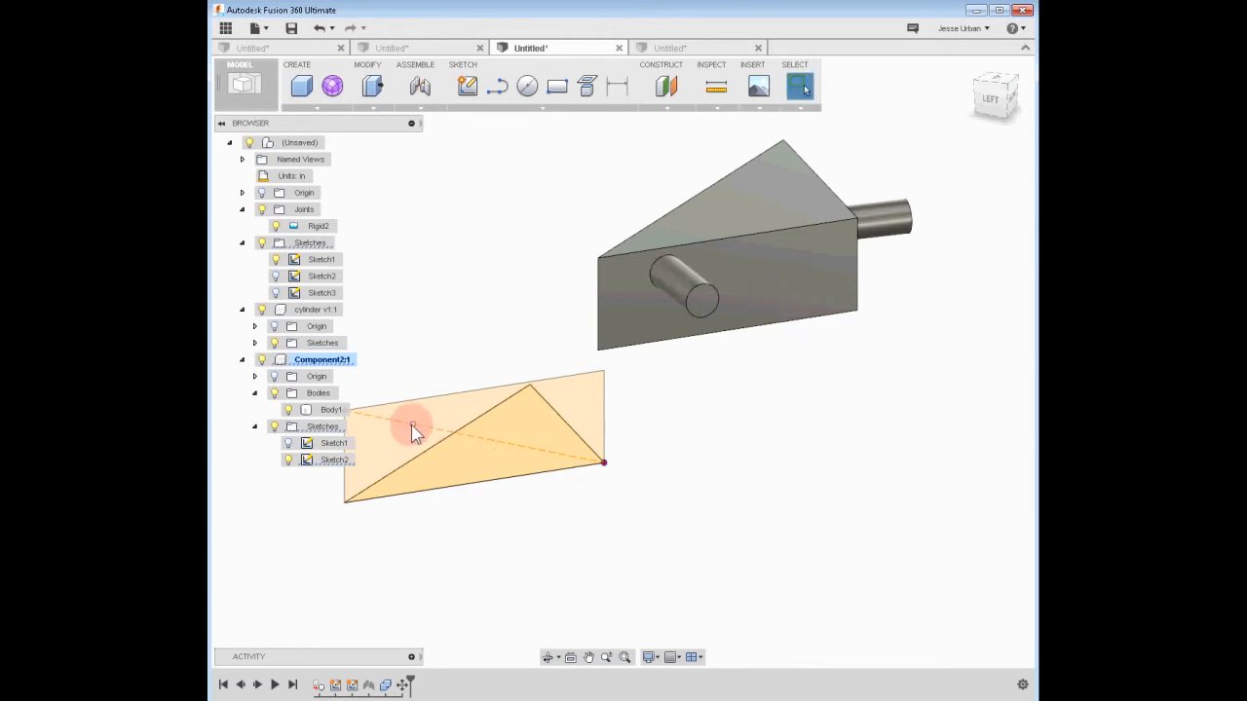
mouse_move(347, 506)
shift+middle_down()
mouse_move(431, 503)
mouse_move(470, 552)
mouse_move(450, 505)
mouse_move(462, 535)
mouse_move(423, 503)
mouse_move(460, 546)
shift+middle_up()
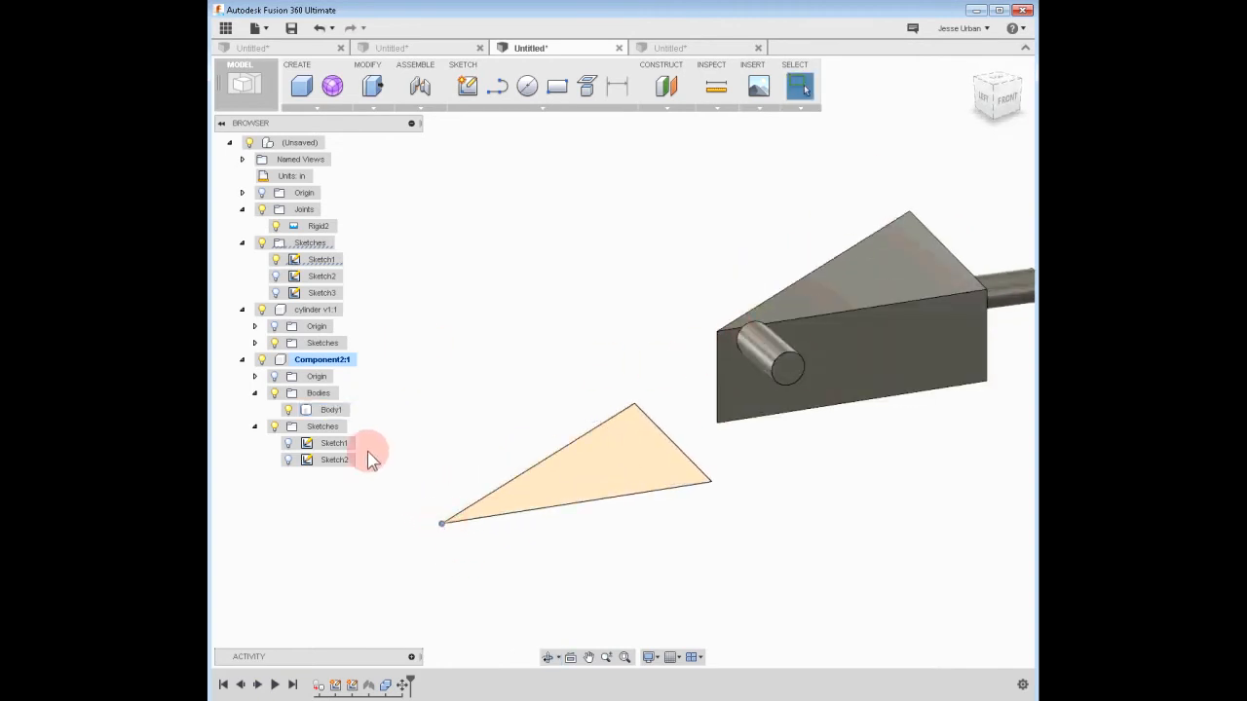
click(287, 460)
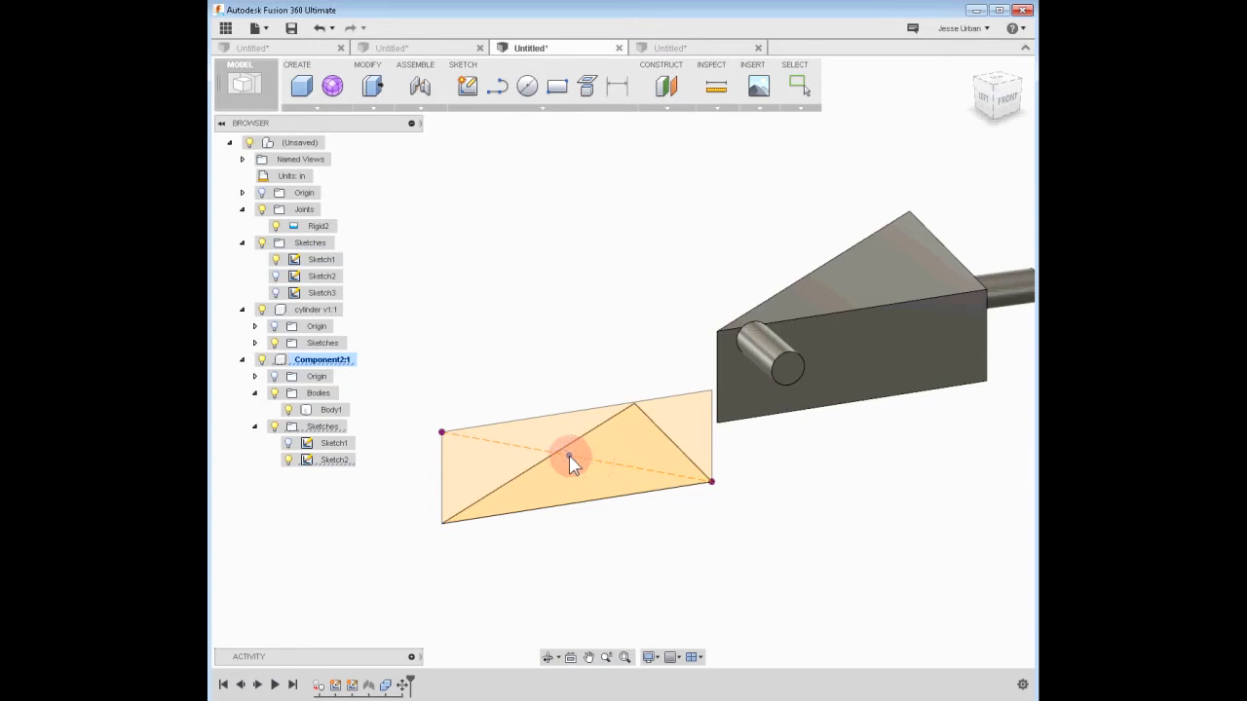
click(640, 479)
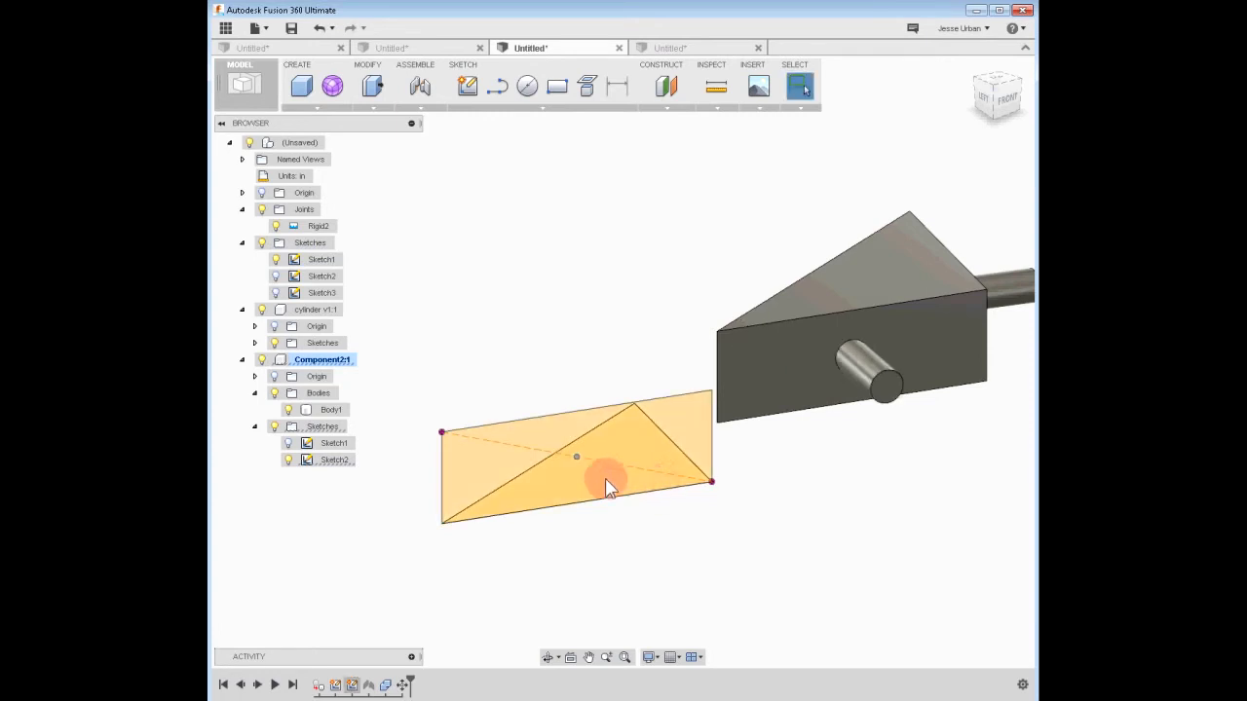
click(287, 461)
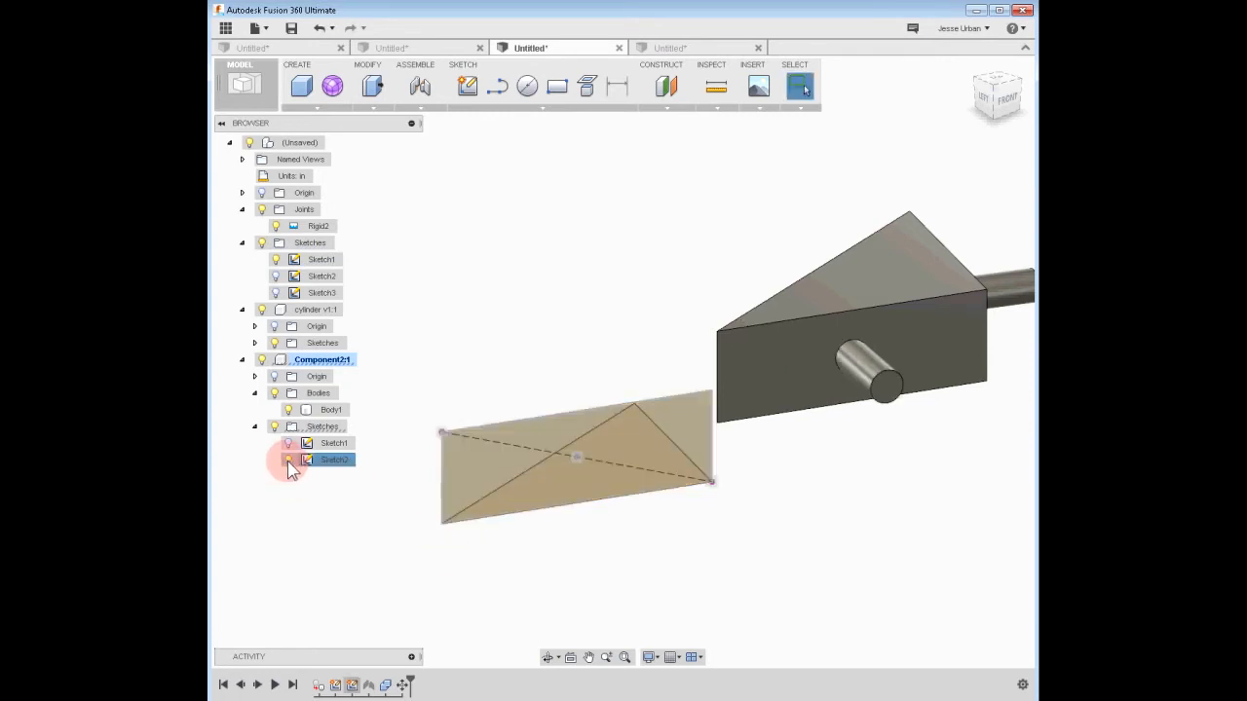
- Hide Sketch2 and reshape the wedge into a narrower, deeper triangle by moving both front corners of its base sketch
click(288, 460)
click(438, 518)
drag(443, 529, 554, 586)
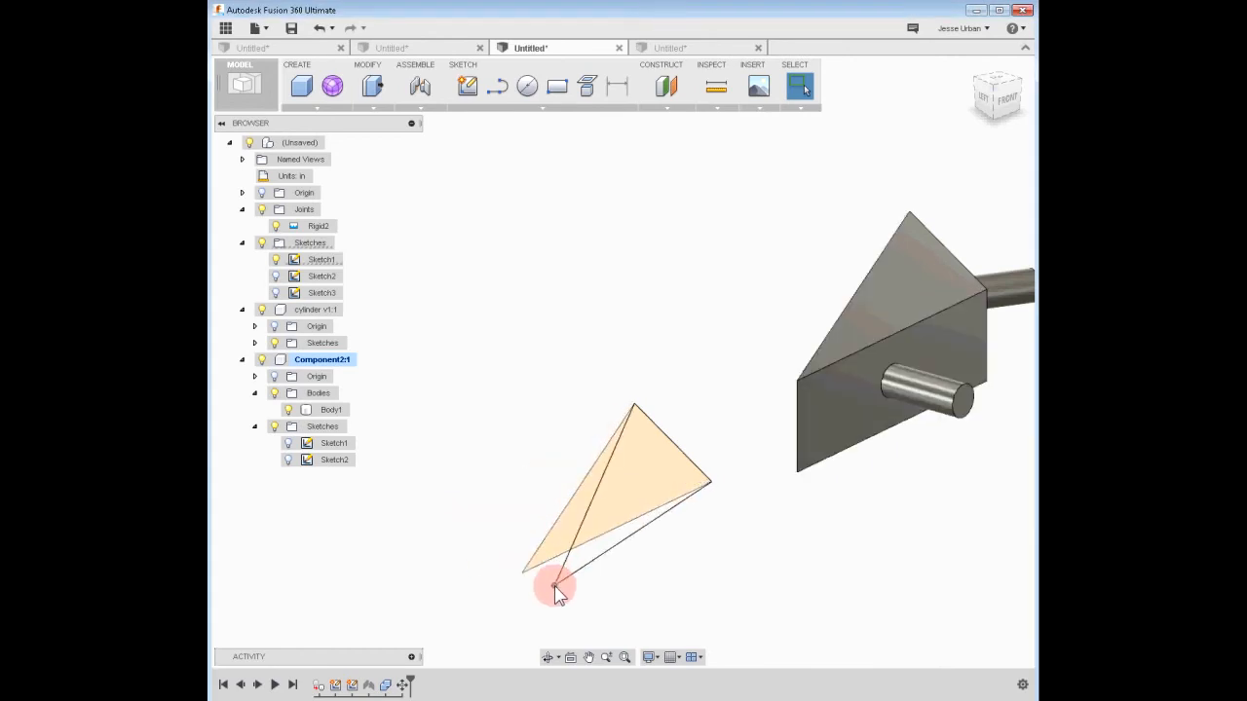
drag(710, 485, 718, 569)
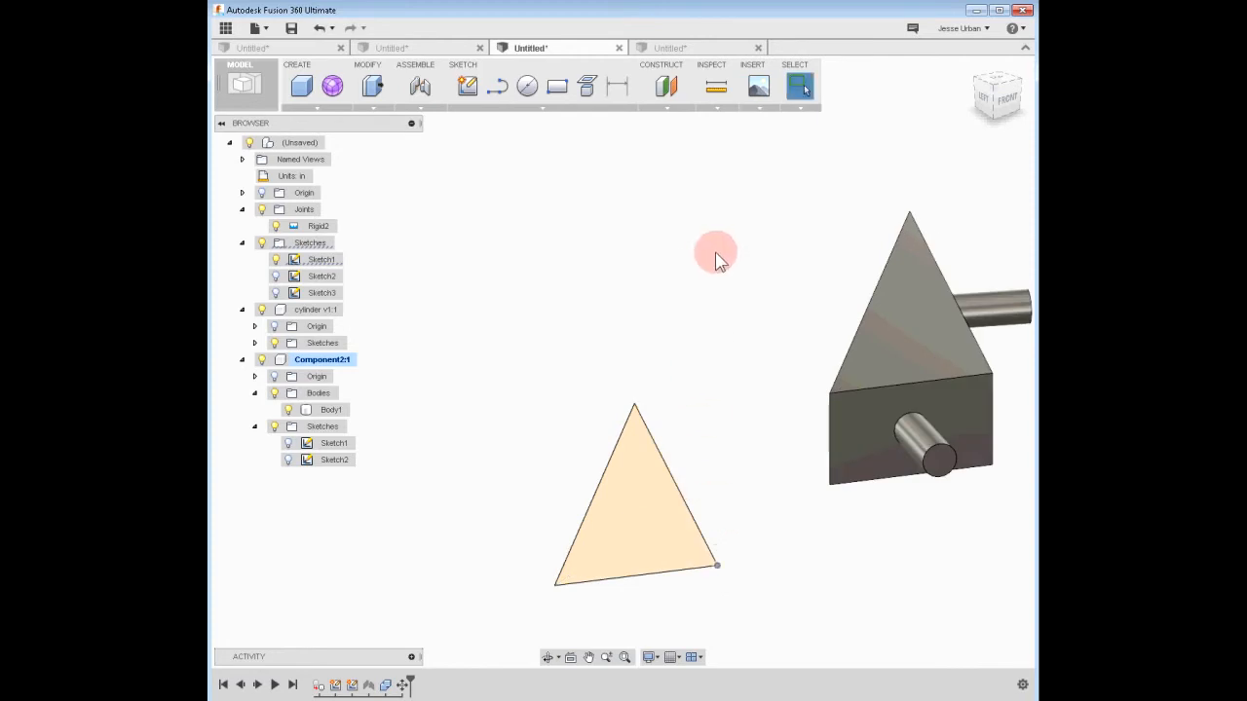
- Split the combined wedge-and-cylinders body using the wedge's front rectangular face as the splitting tool, with Extend Splitting Tool on
click(369, 110)
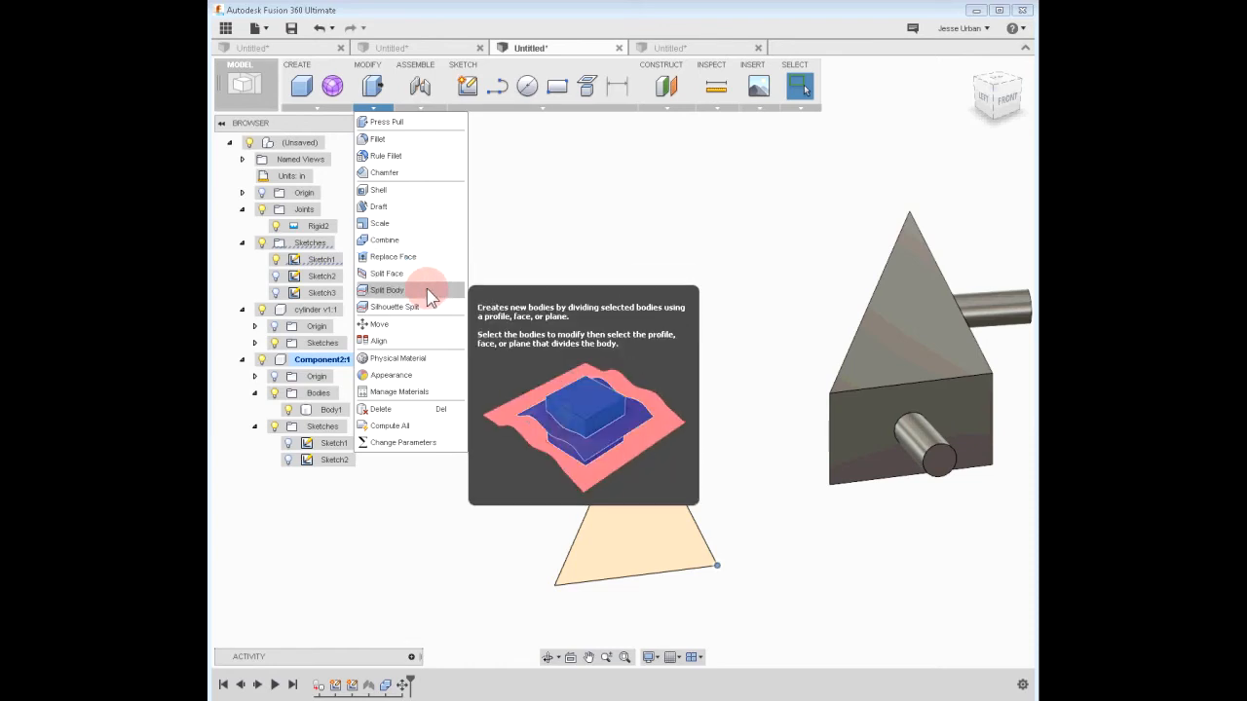
click(914, 434)
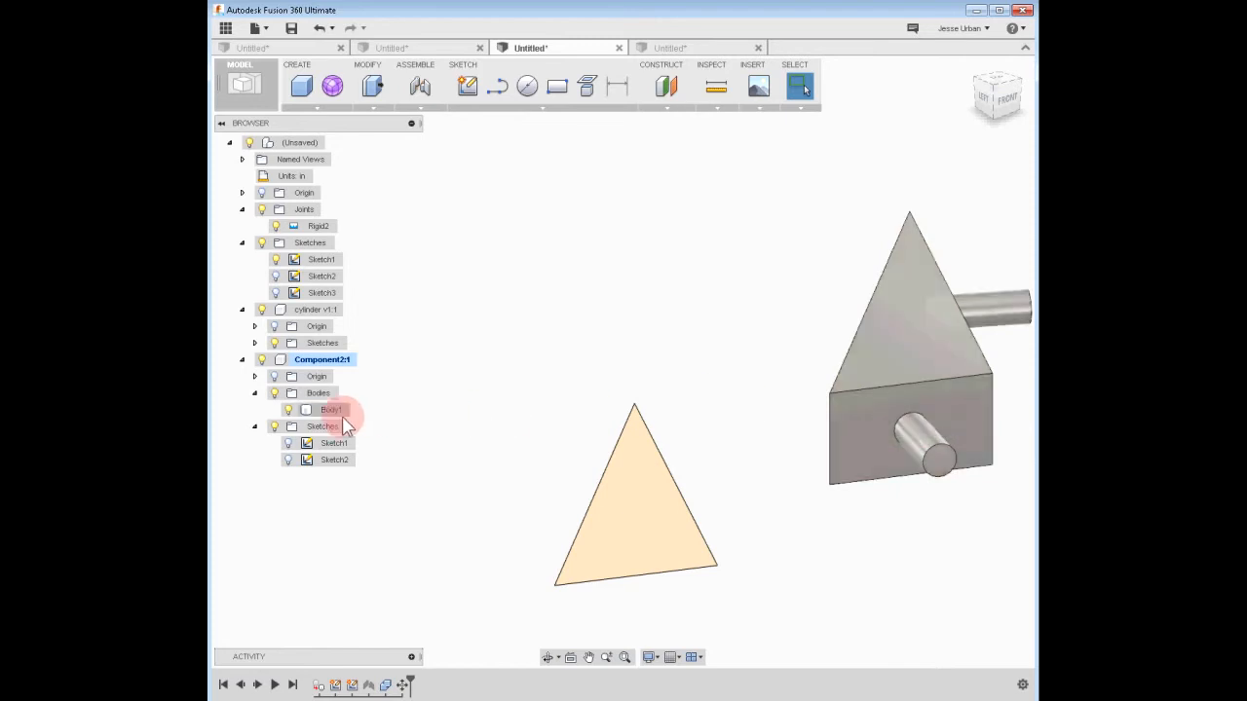
click(375, 106)
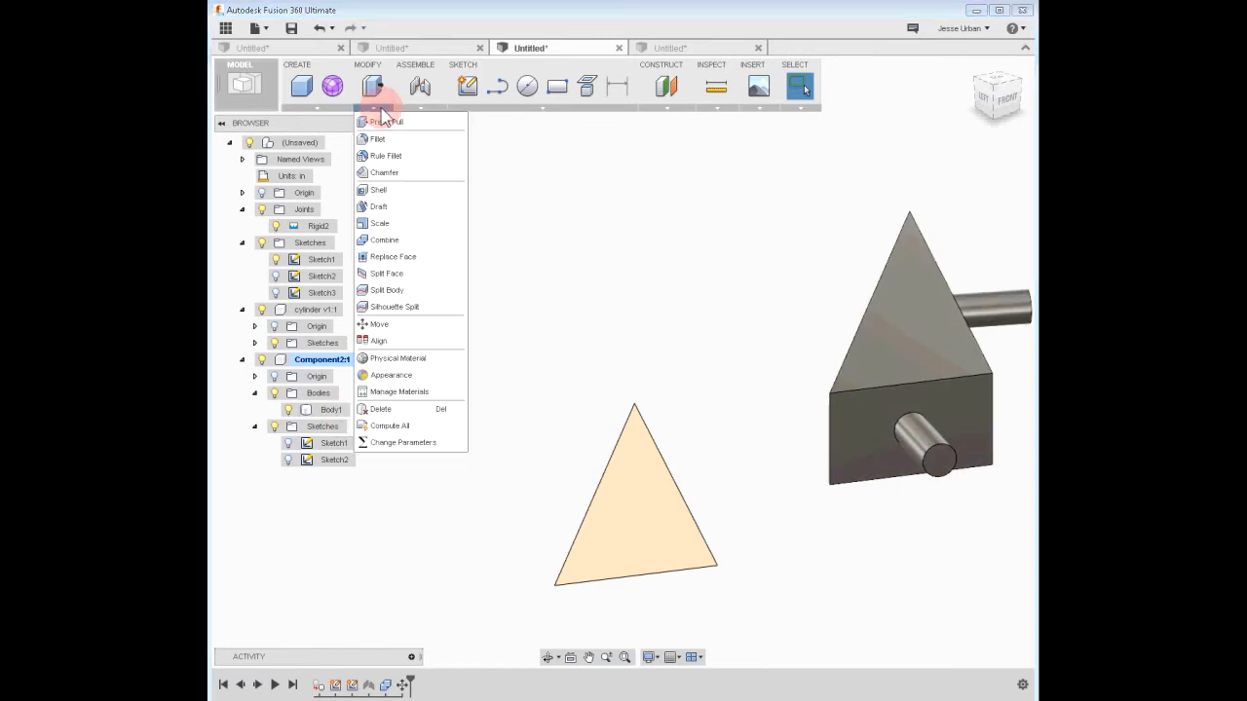
click(403, 290)
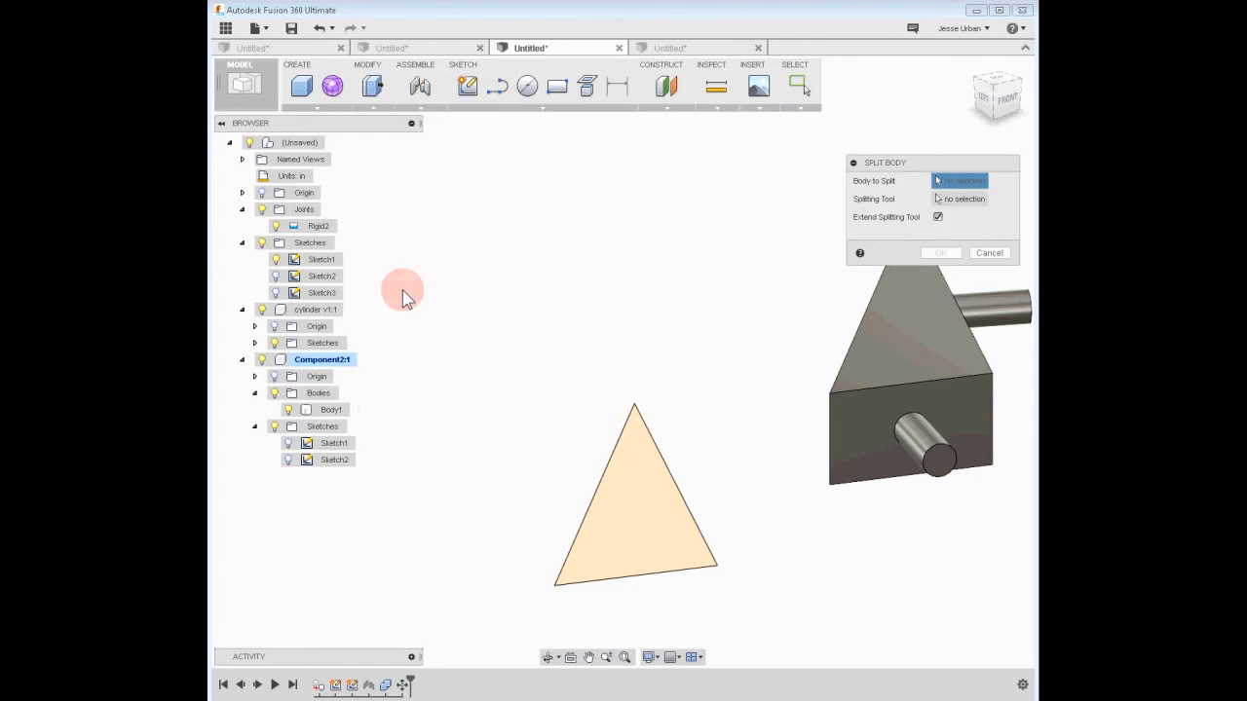
click(924, 438)
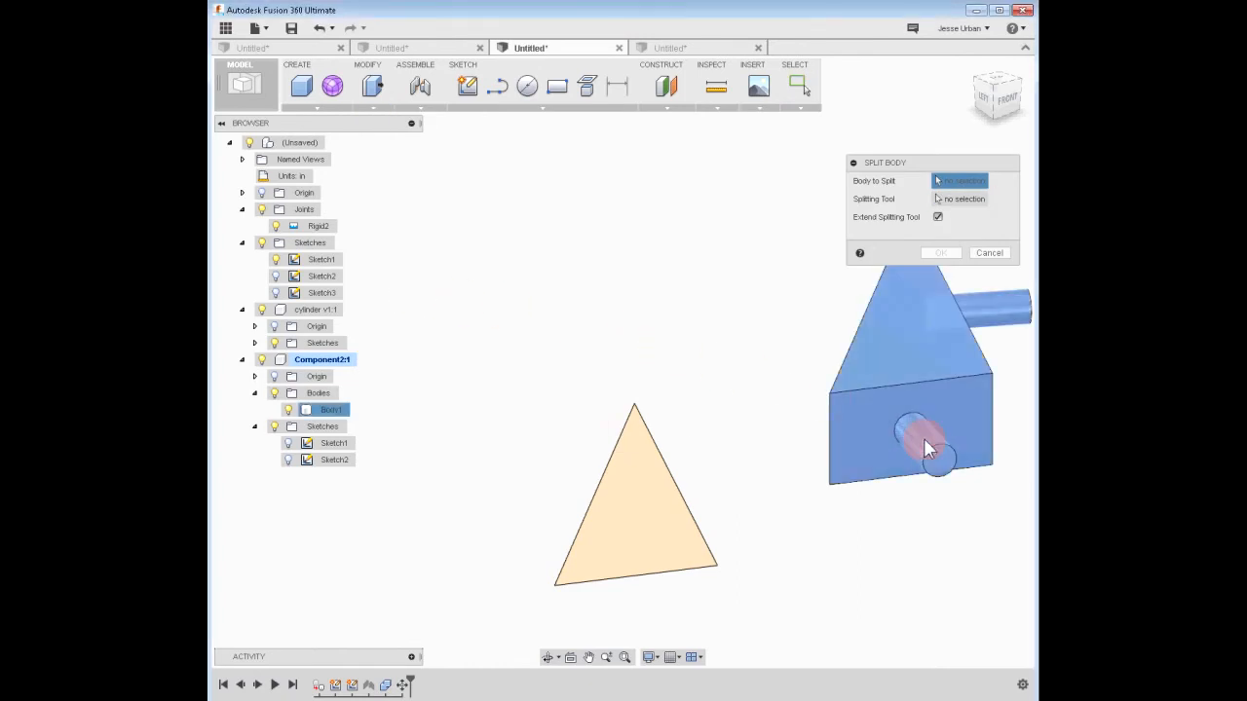
click(961, 199)
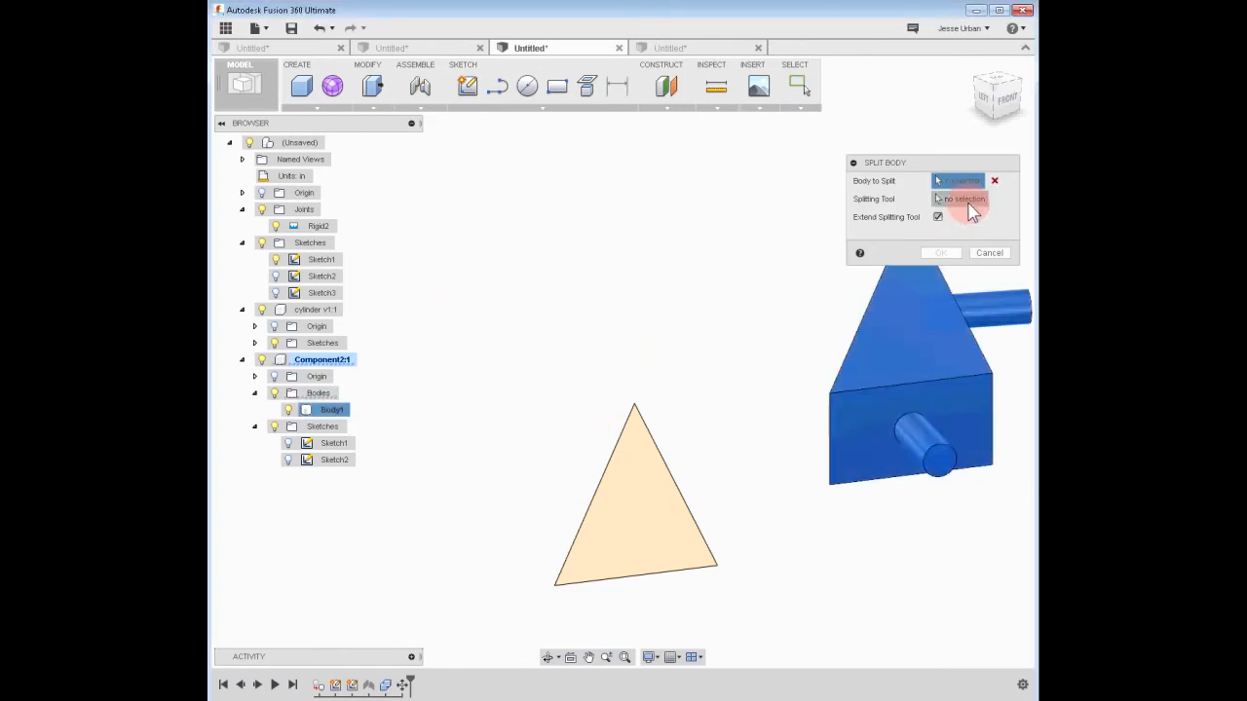
click(959, 406)
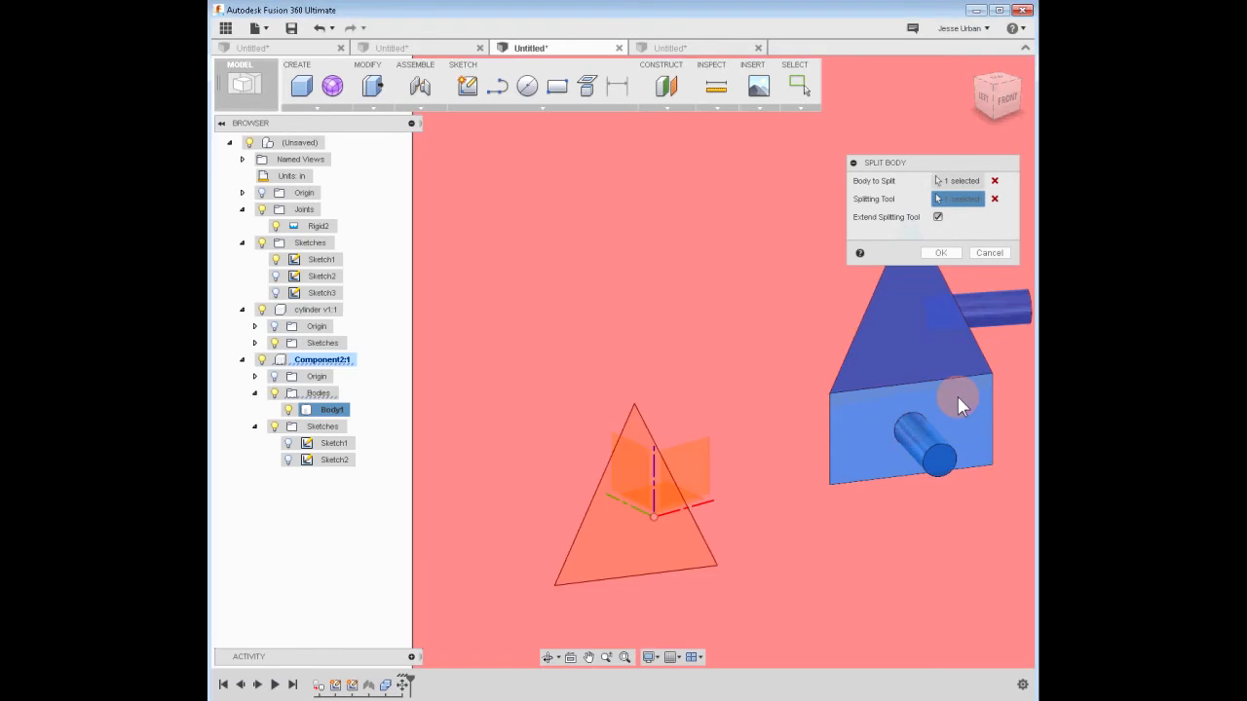
click(938, 253)
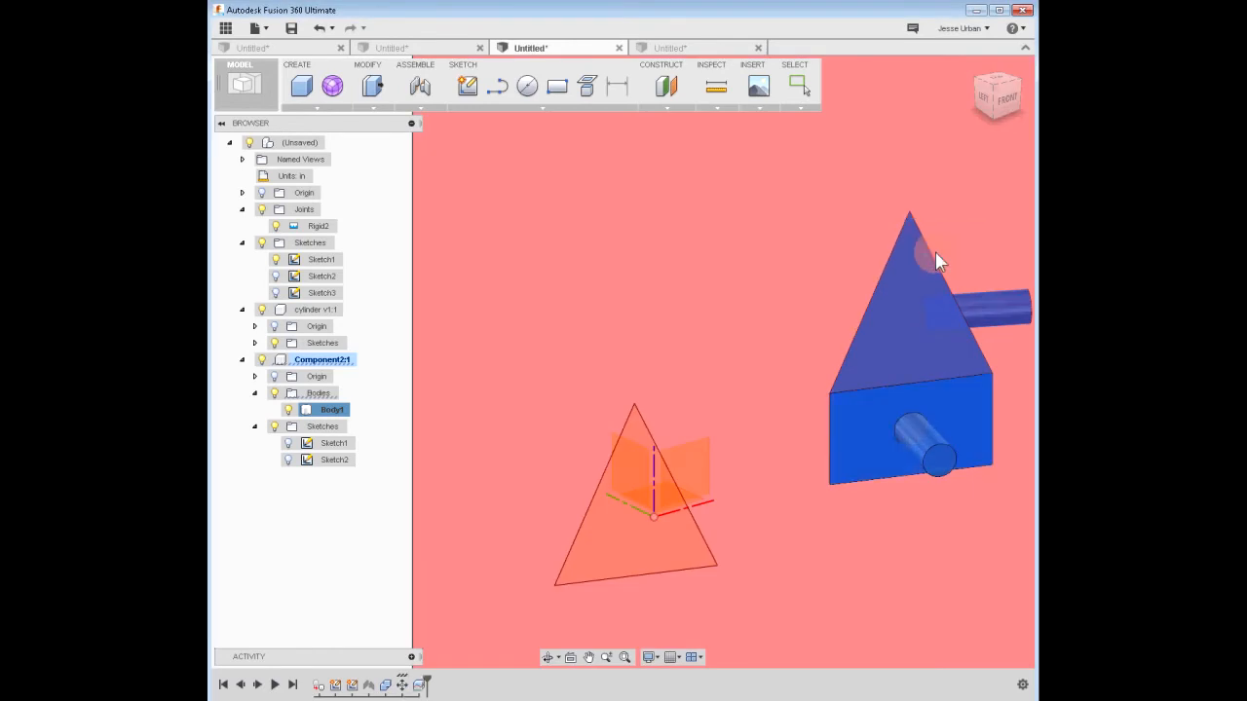
- Select the split-off front cylinder to check it, and shift the front corner of the base triangle slightly to test the model
click(952, 392)
click(931, 438)
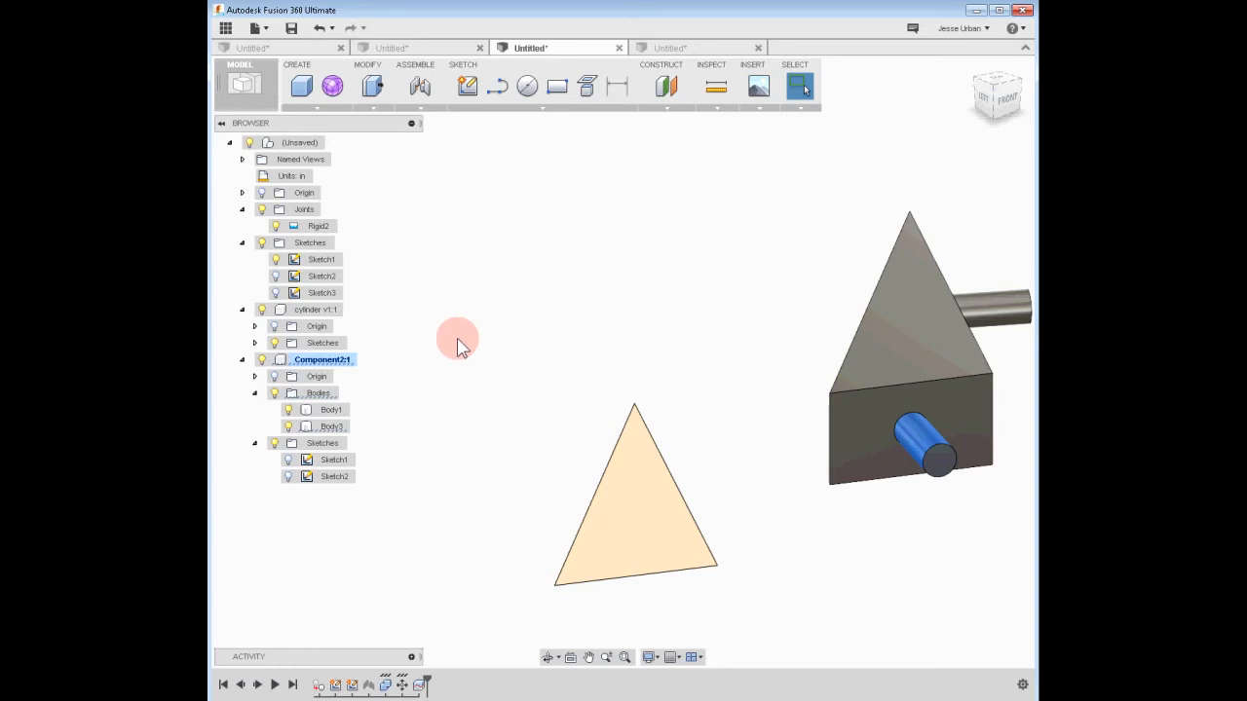
click(333, 363)
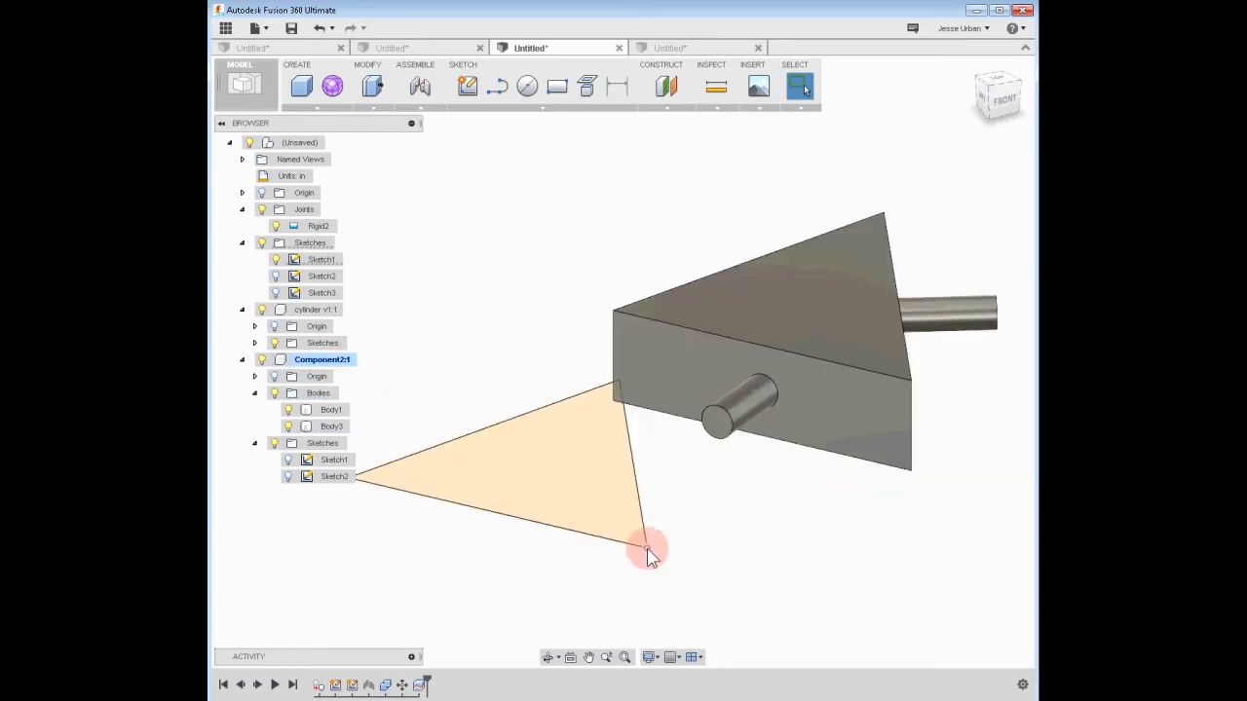
mouse_move(640, 548)
mouse_down()
mouse_move(607, 584)
mouse_move(612, 596)
mouse_move(637, 542)
mouse_move(628, 551)
mouse_up()
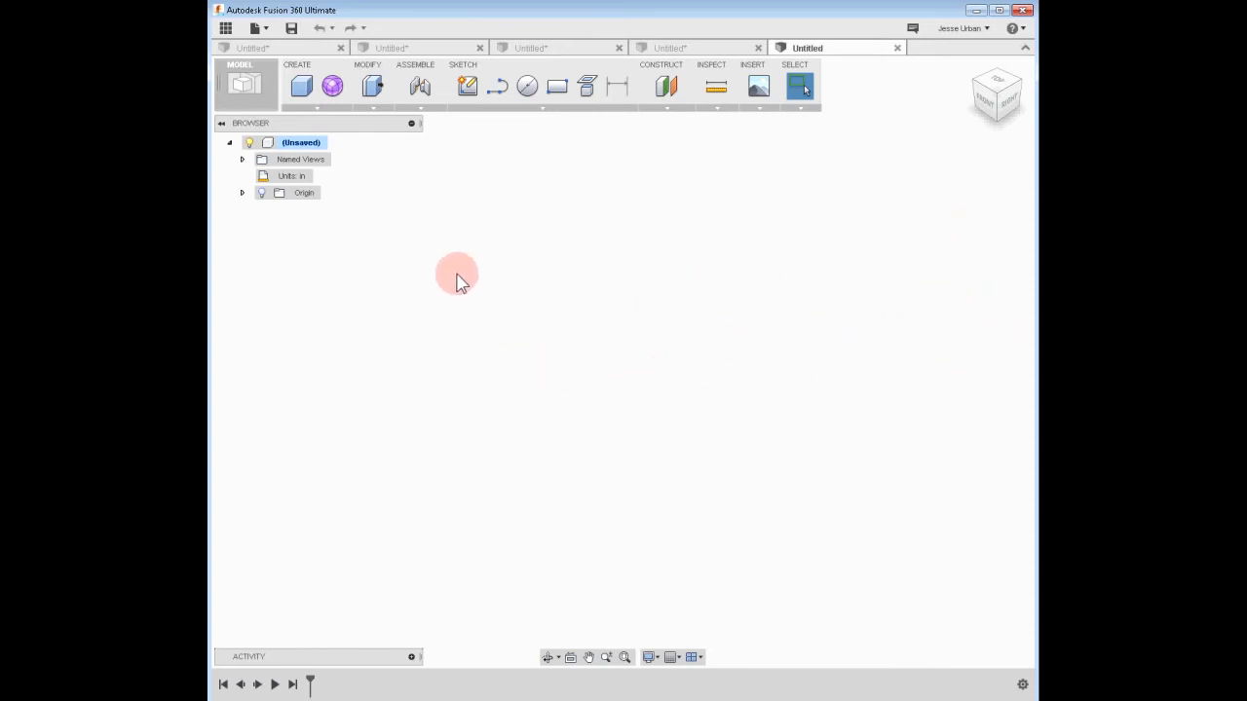
- Create a new component under the root of the empty design and activate it
right_click(301, 144)
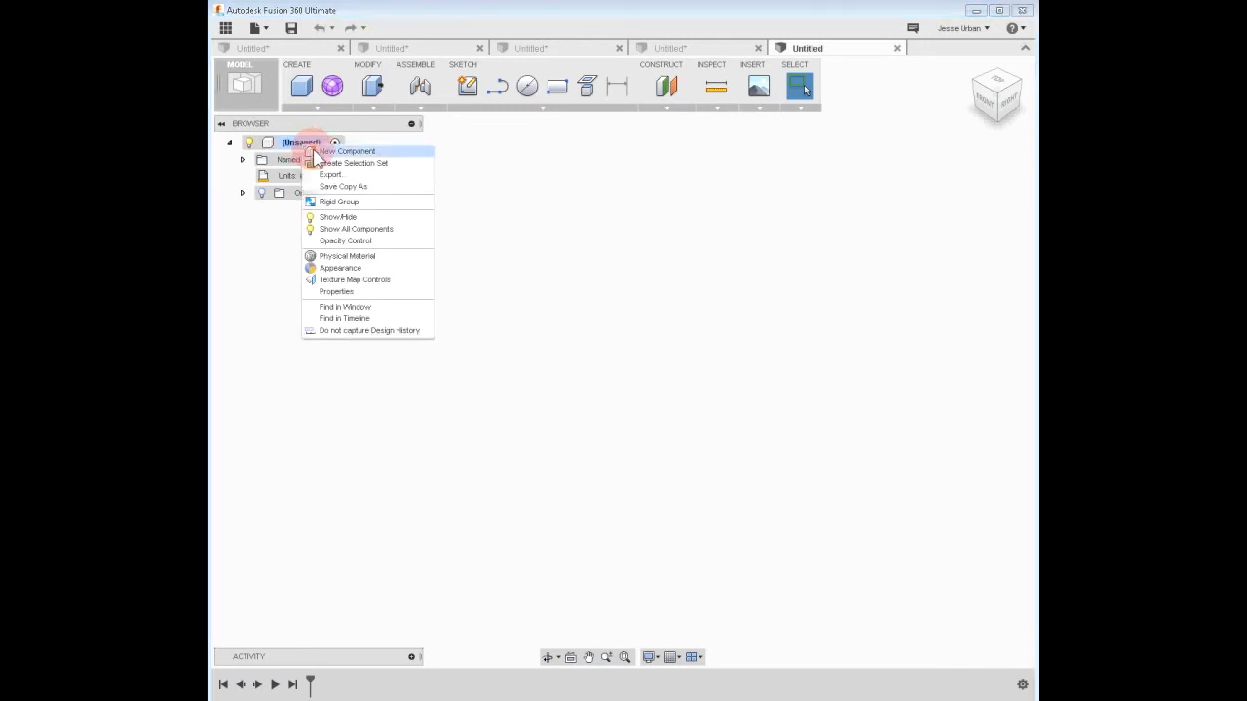
click(343, 152)
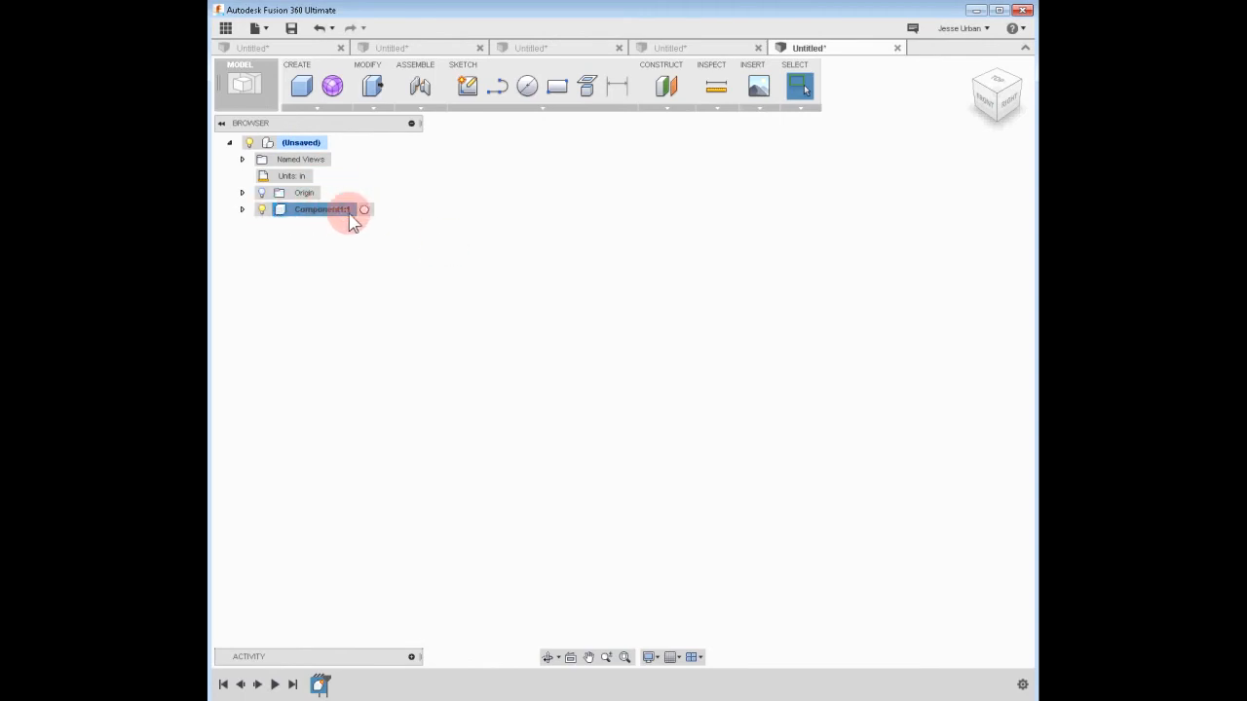
click(363, 211)
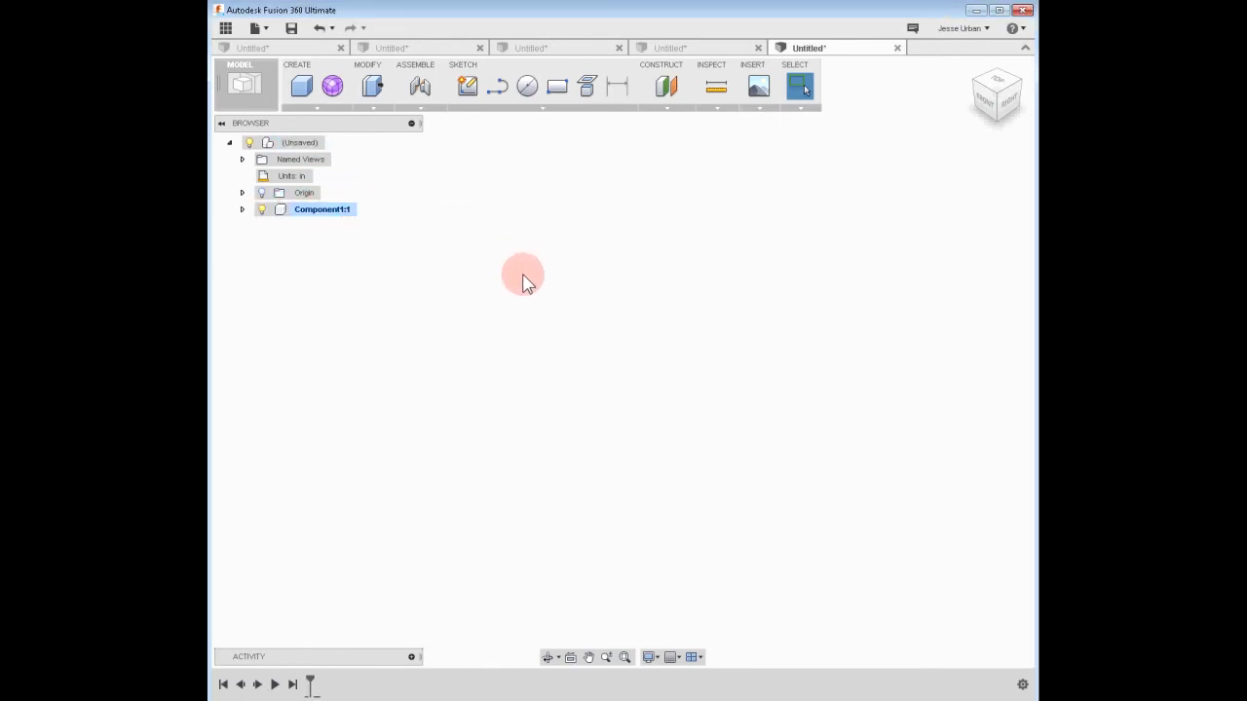
- Create a sketch on the horizontal origin plane and draw a closed triangle with three lines
click(468, 87)
click(676, 375)
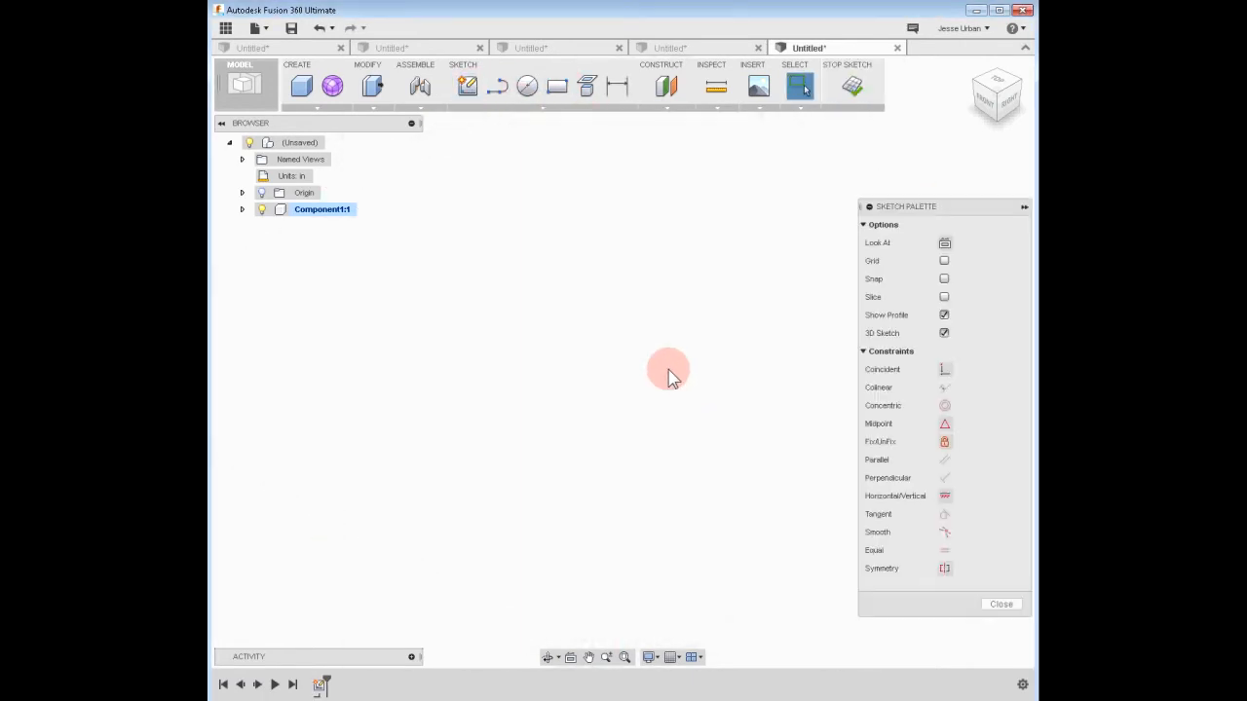
click(497, 86)
click(642, 372)
click(722, 306)
click(742, 398)
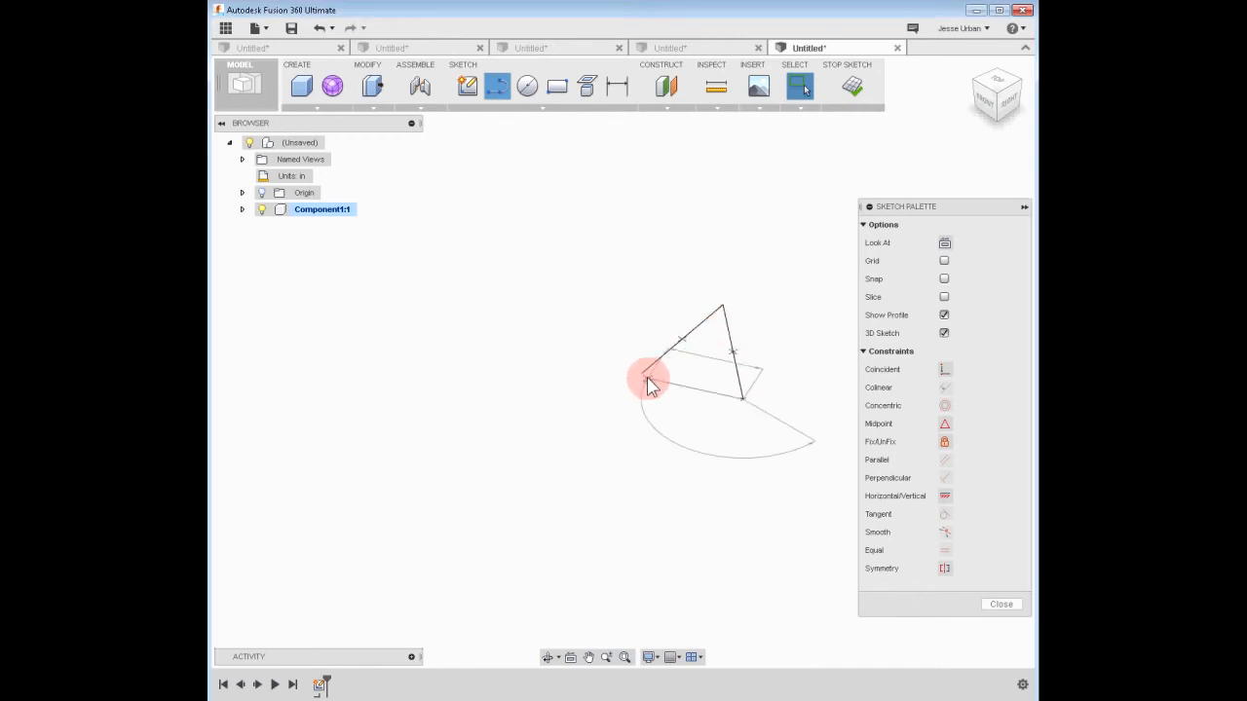
click(642, 372)
- Extrude the triangle profile 0.70 in to one side as a new body
click(317, 107)
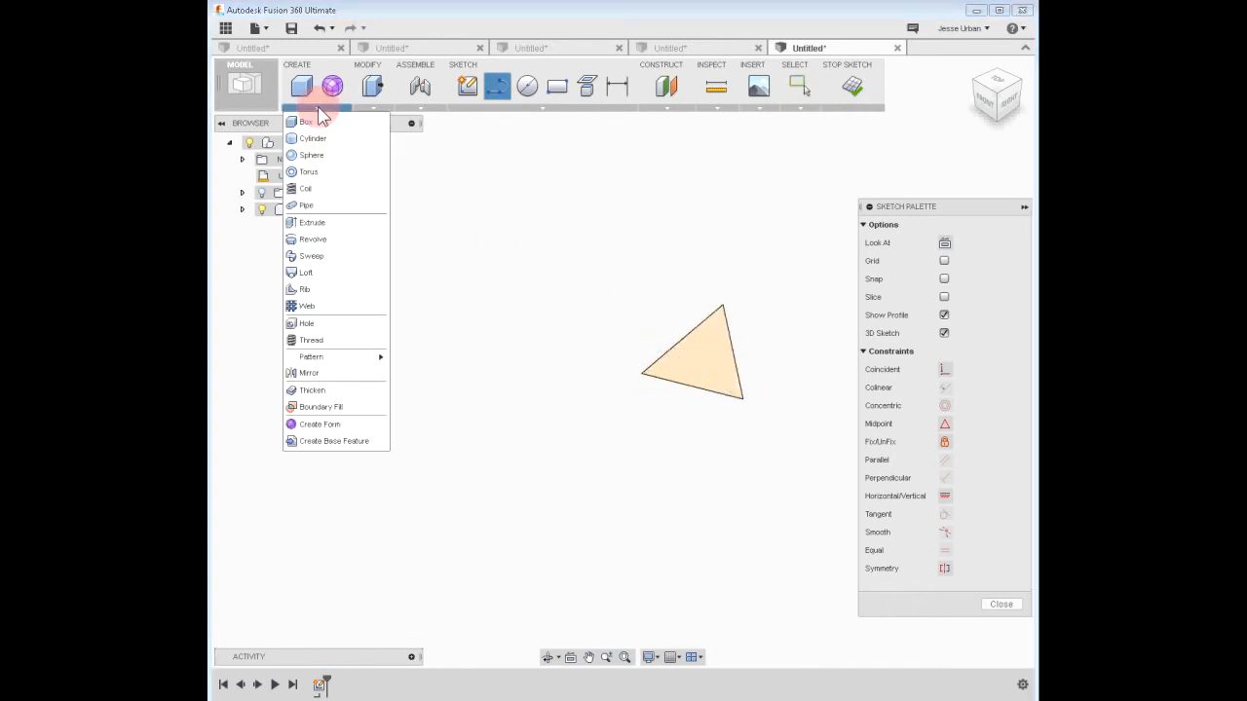
click(352, 214)
click(696, 349)
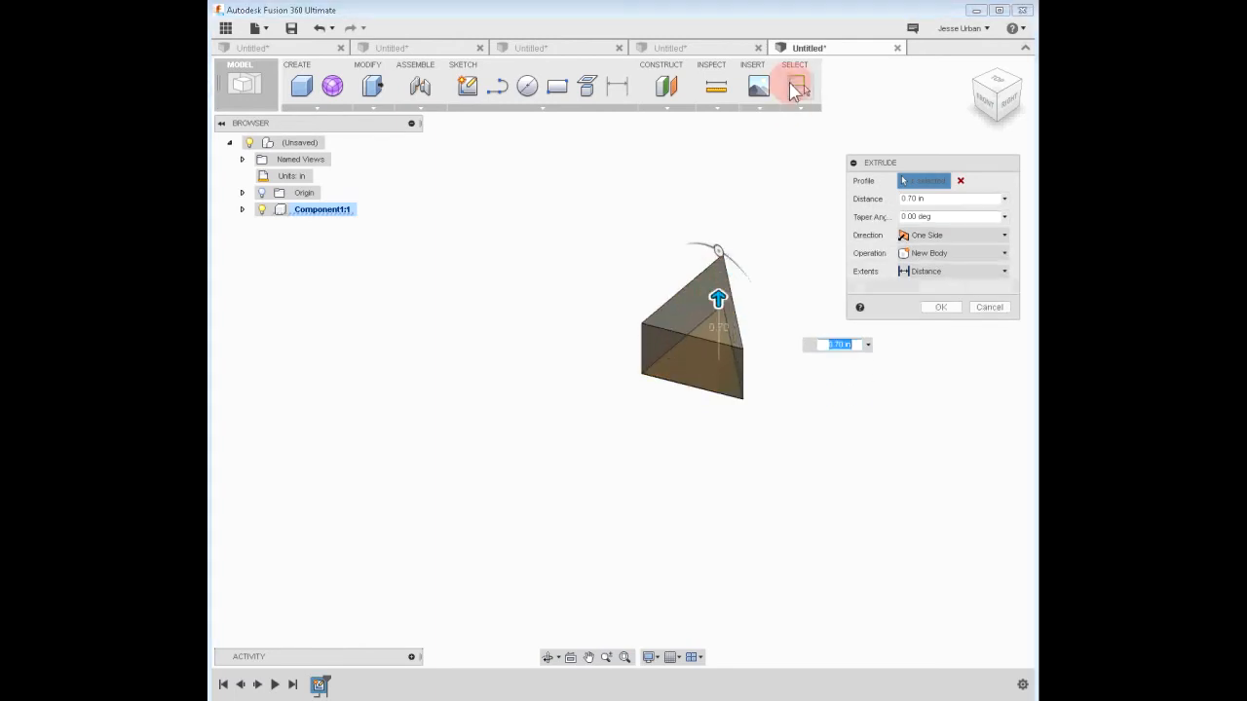
click(941, 307)
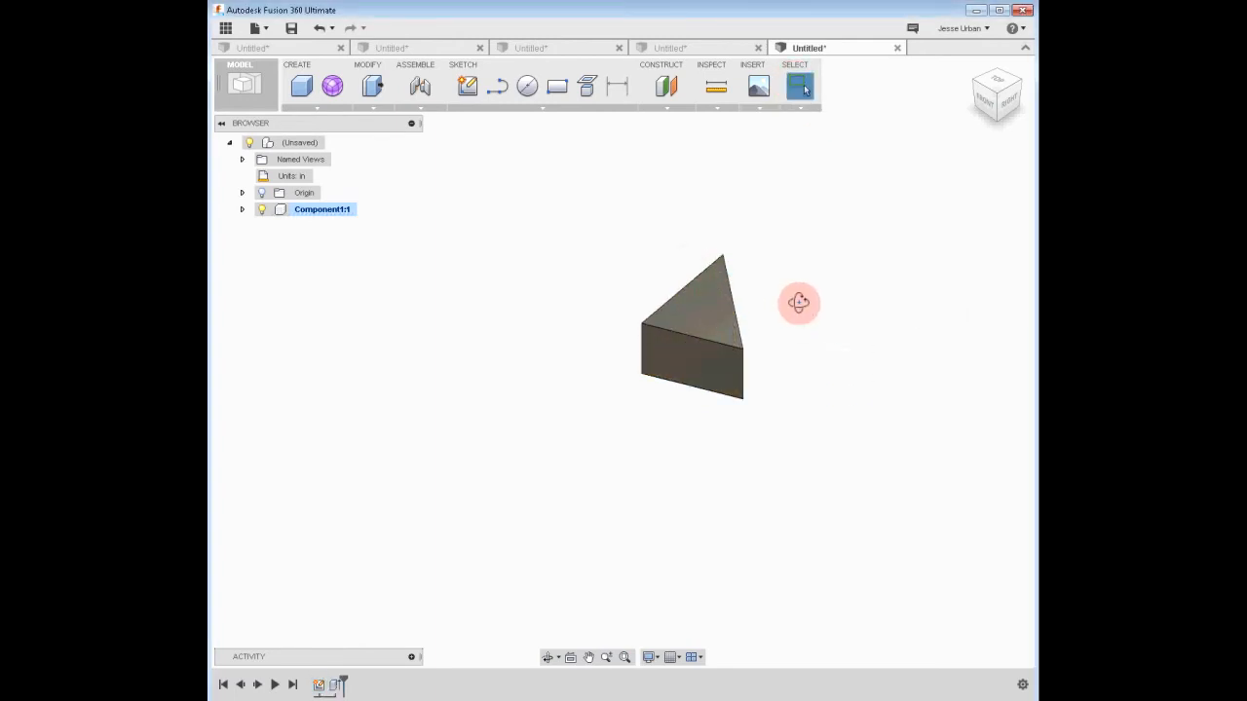
- Create a sketch on the wedge's front rectangular face and expand the sketches listed under Component1:1
mouse_move(799, 303)
shift+middle_down()
mouse_move(776, 277)
mouse_move(812, 289)
shift+middle_up()
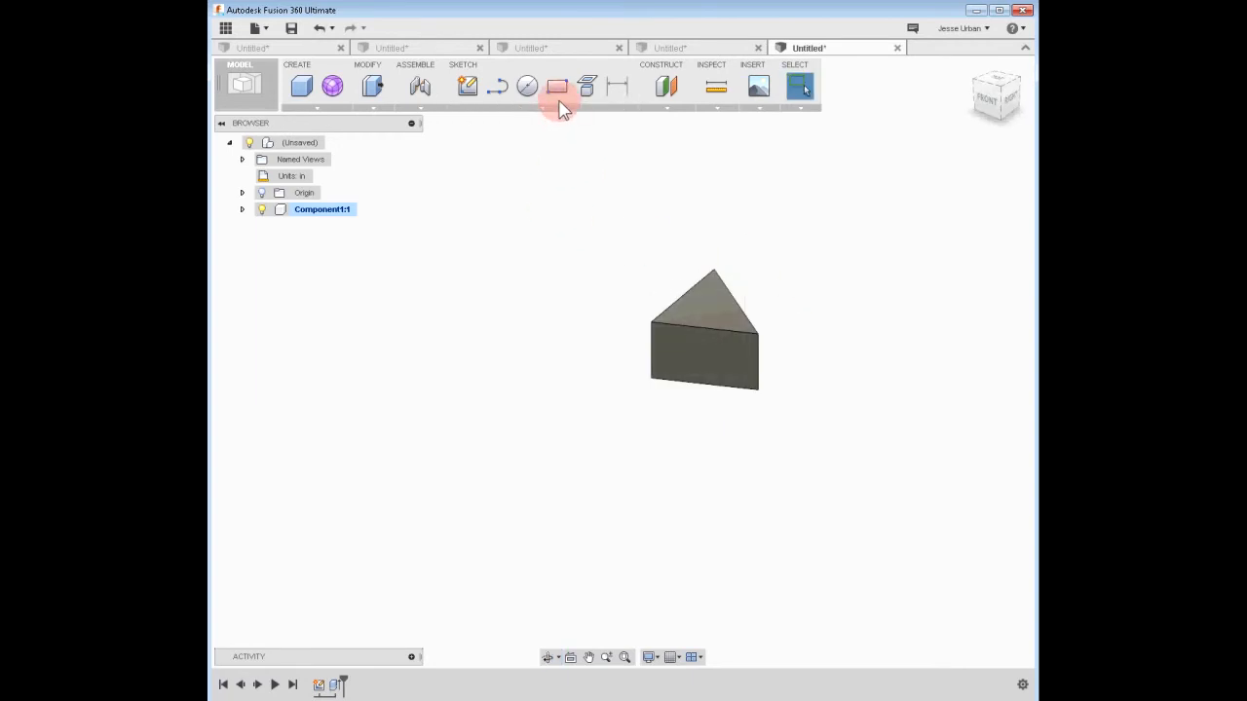
click(467, 86)
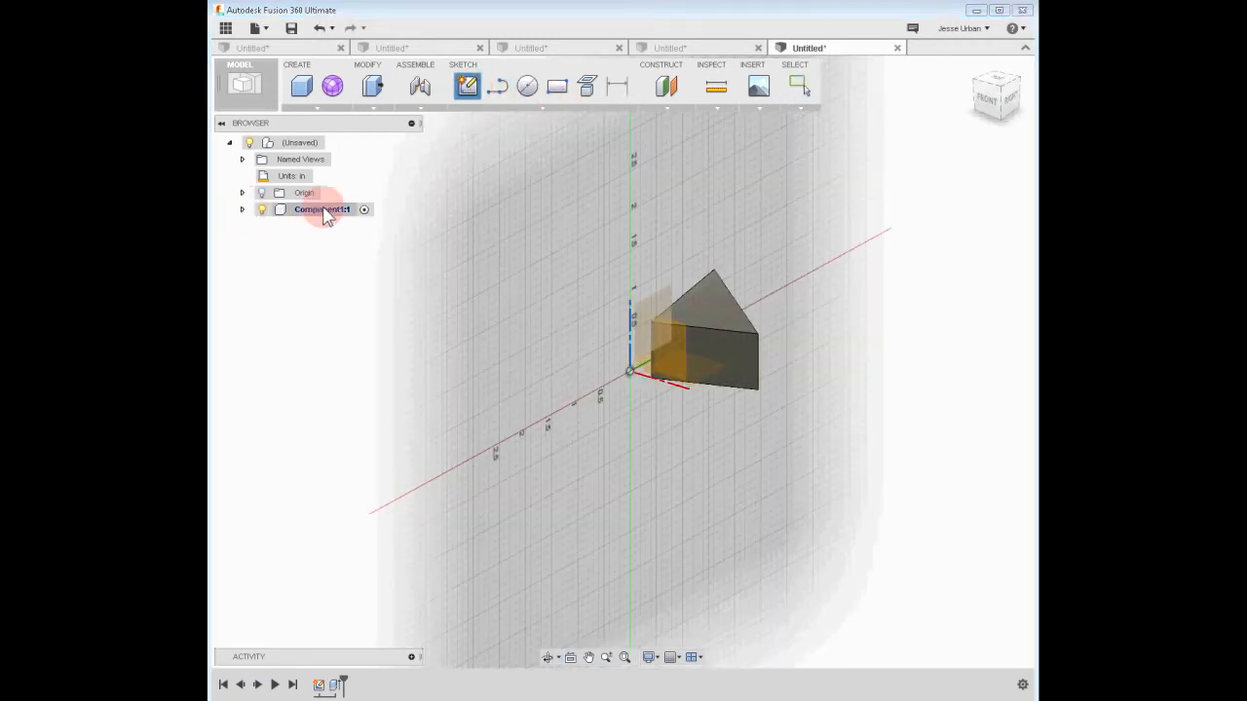
click(361, 211)
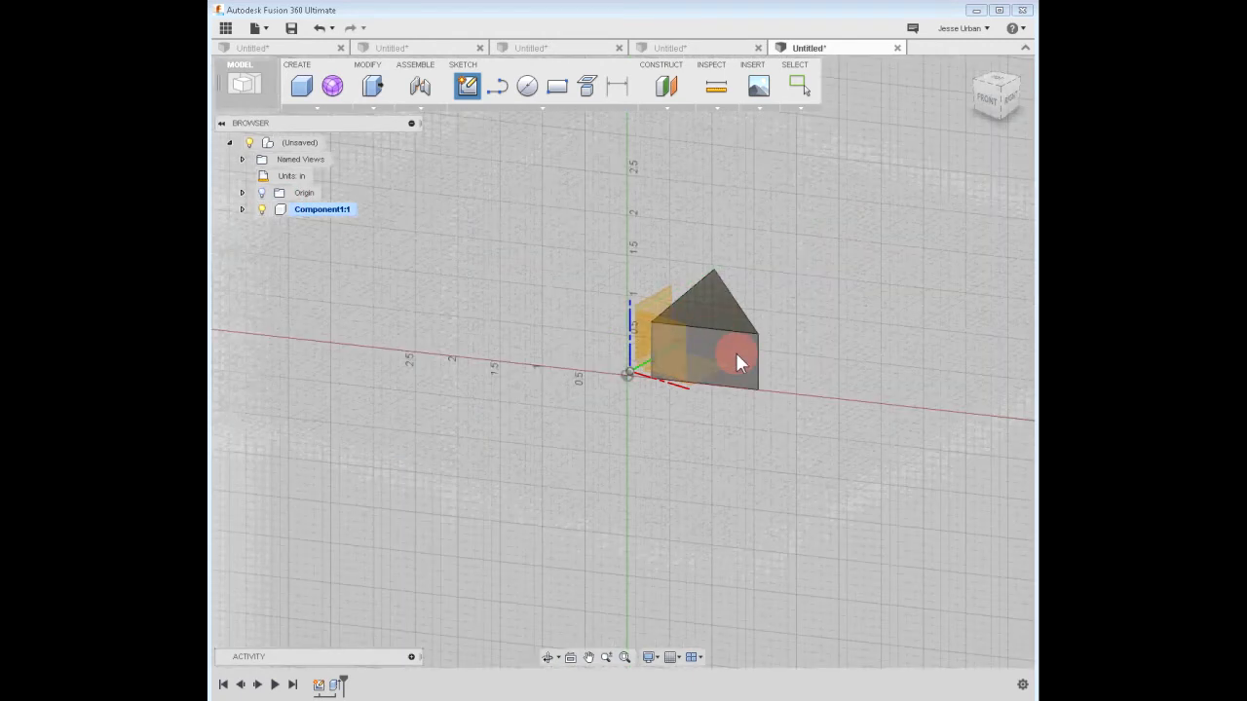
click(738, 357)
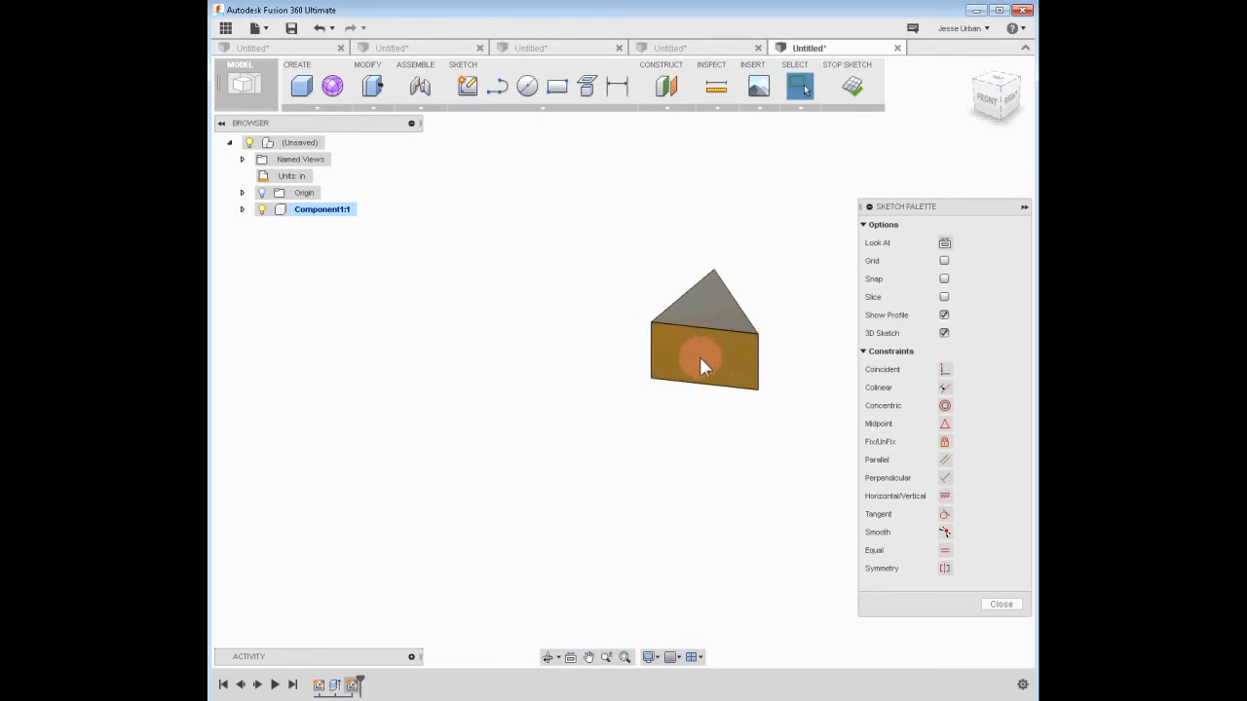
click(241, 209)
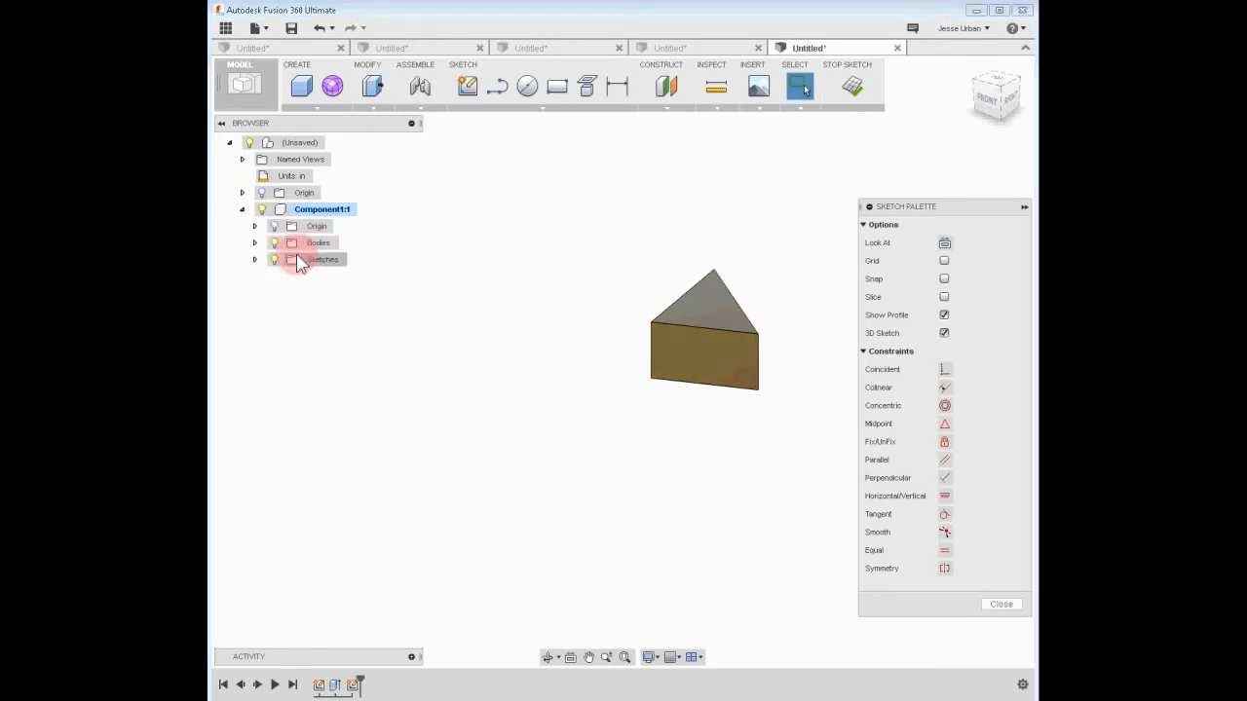
click(254, 261)
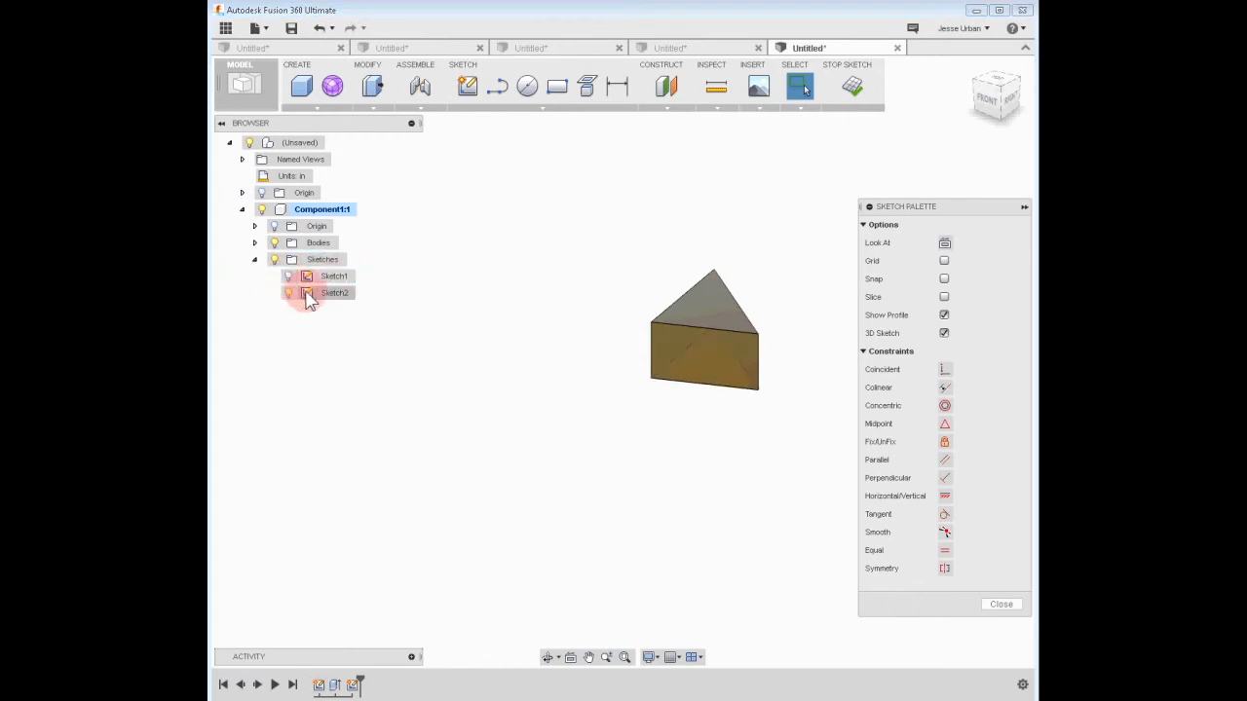
- Draw a diagonal line across the front face from its upper-left corner to its lower-right corner
click(652, 322)
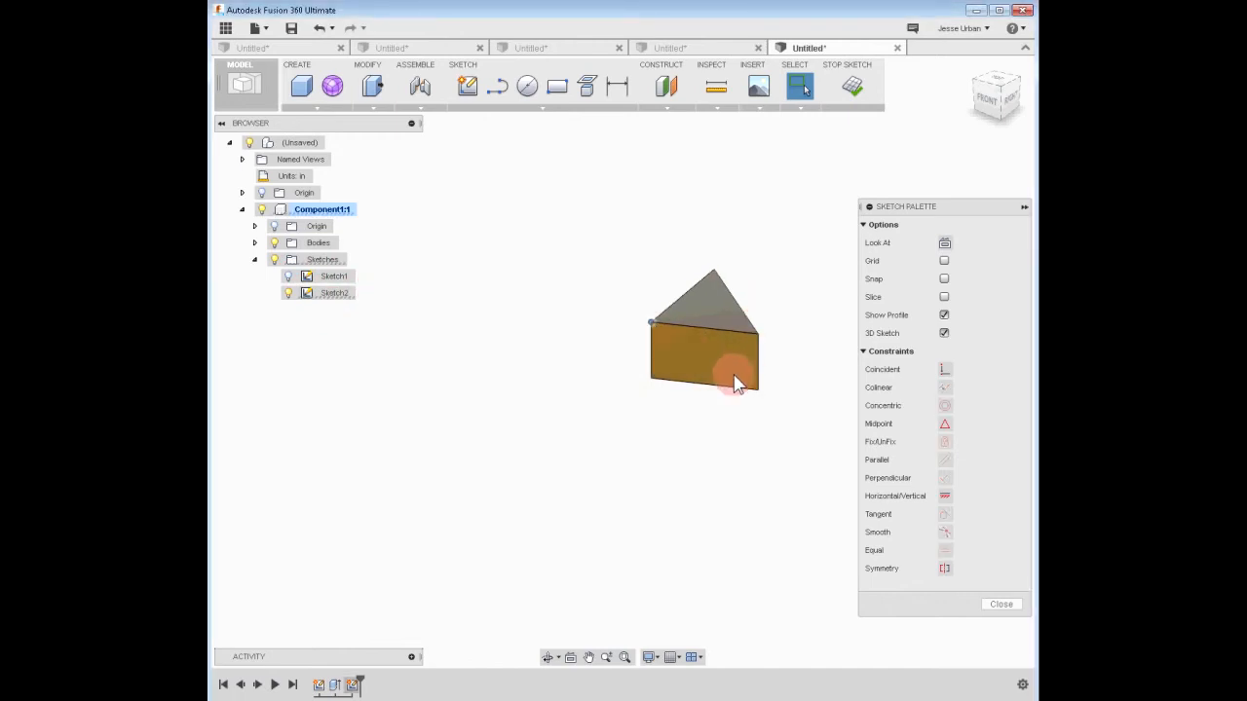
click(533, 108)
click(550, 139)
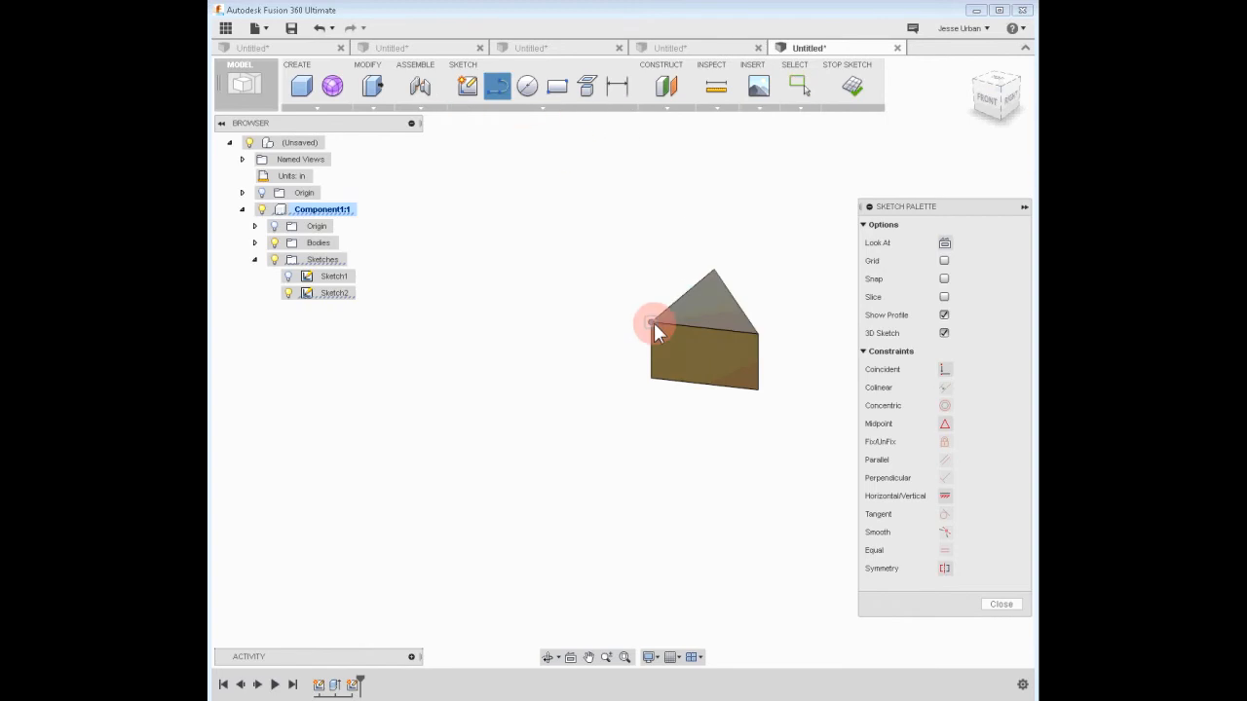
click(654, 322)
double_click(756, 390)
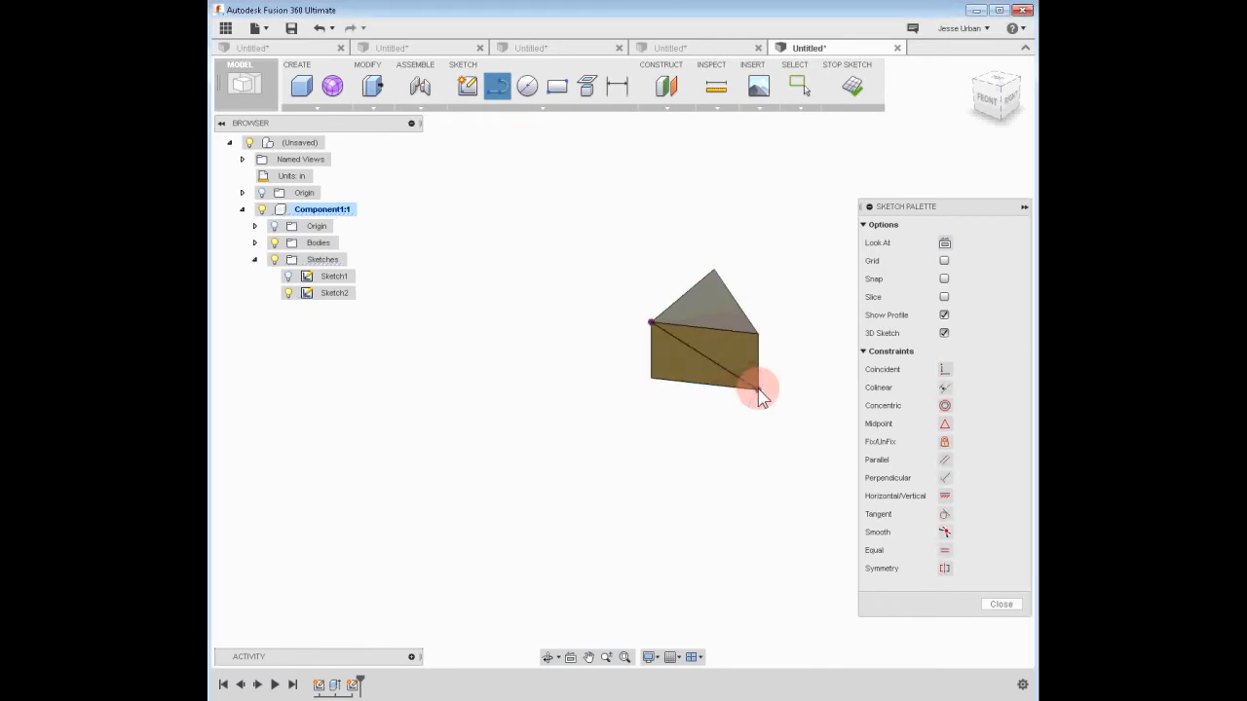
- Place a sketch point on the diagonal line, near its upper-left end
click(557, 109)
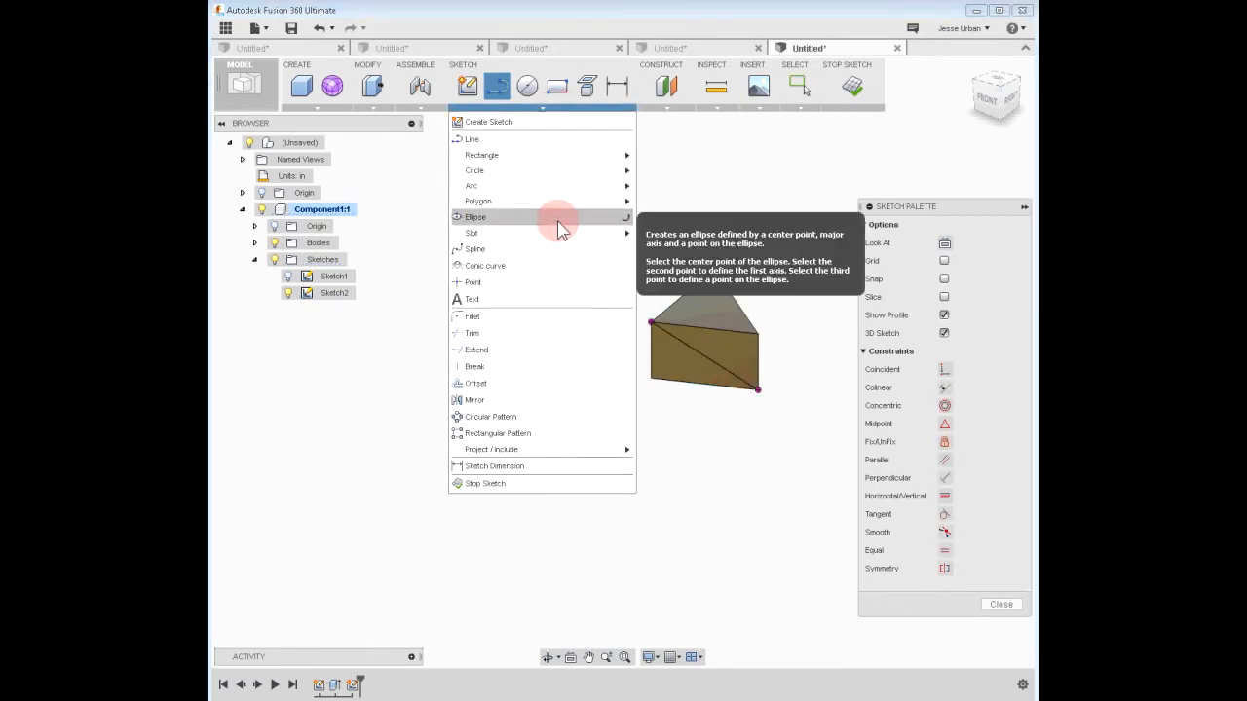
click(548, 283)
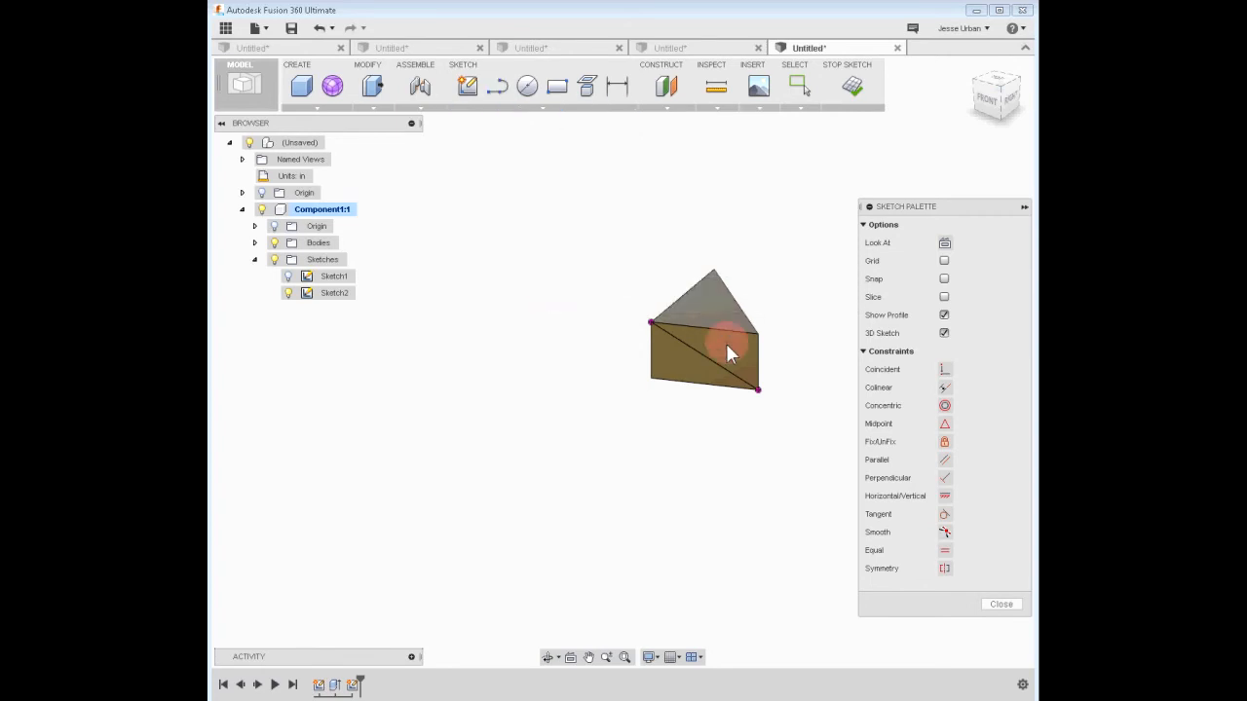
click(676, 341)
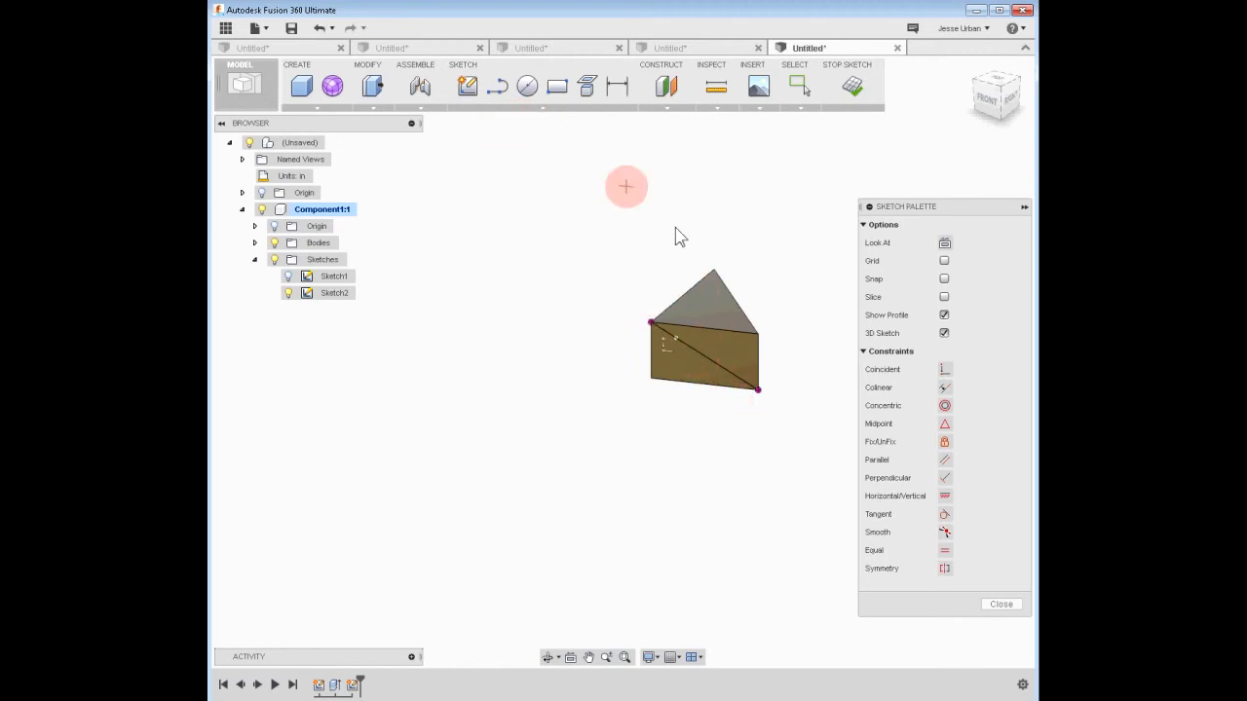
click(527, 85)
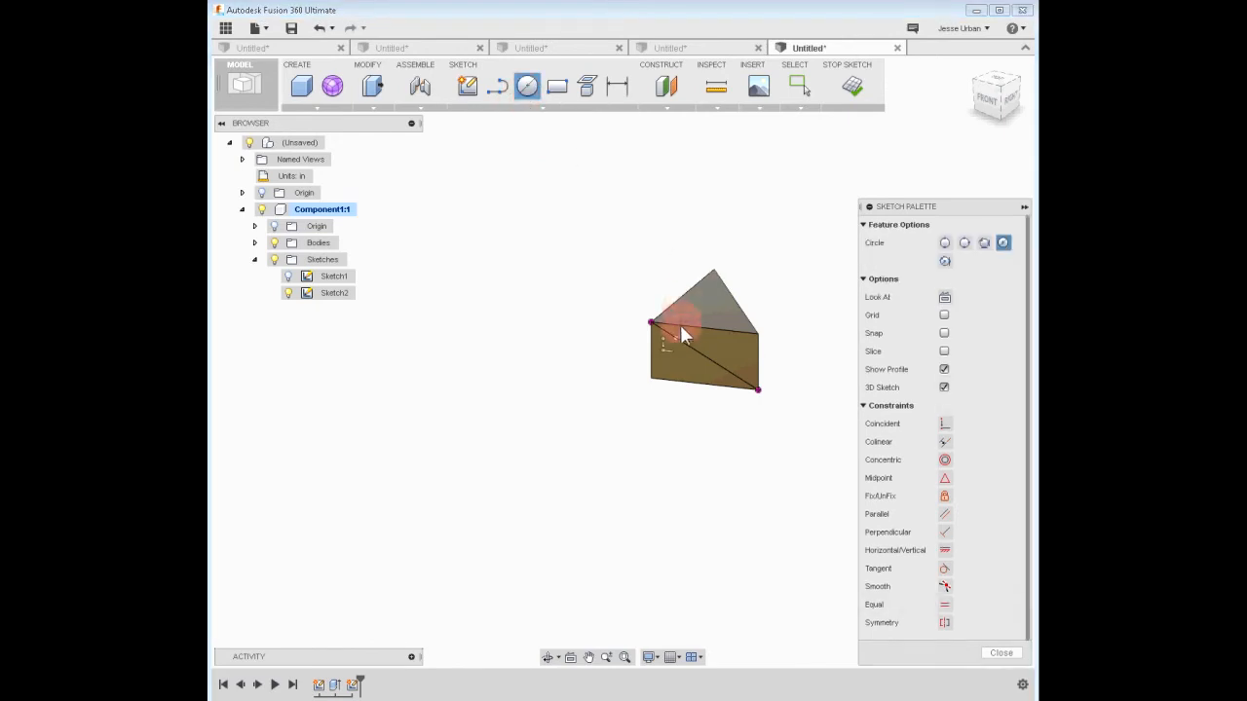
click(686, 341)
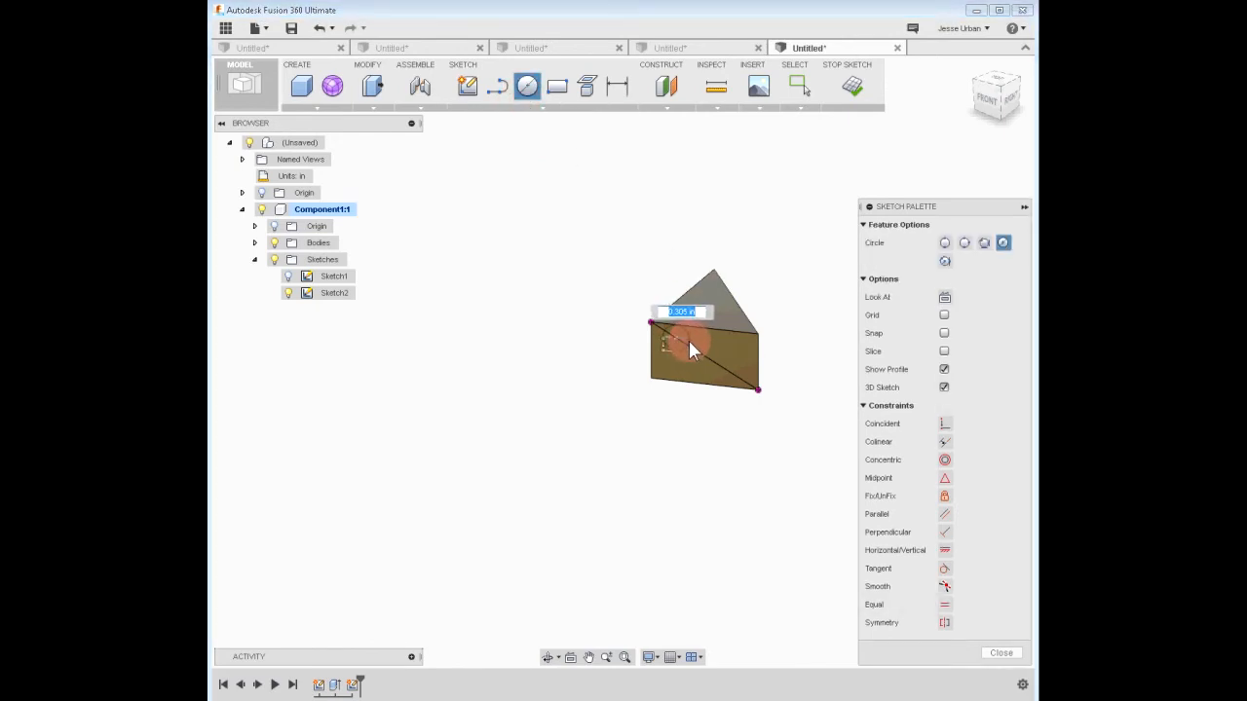
key(Escape)
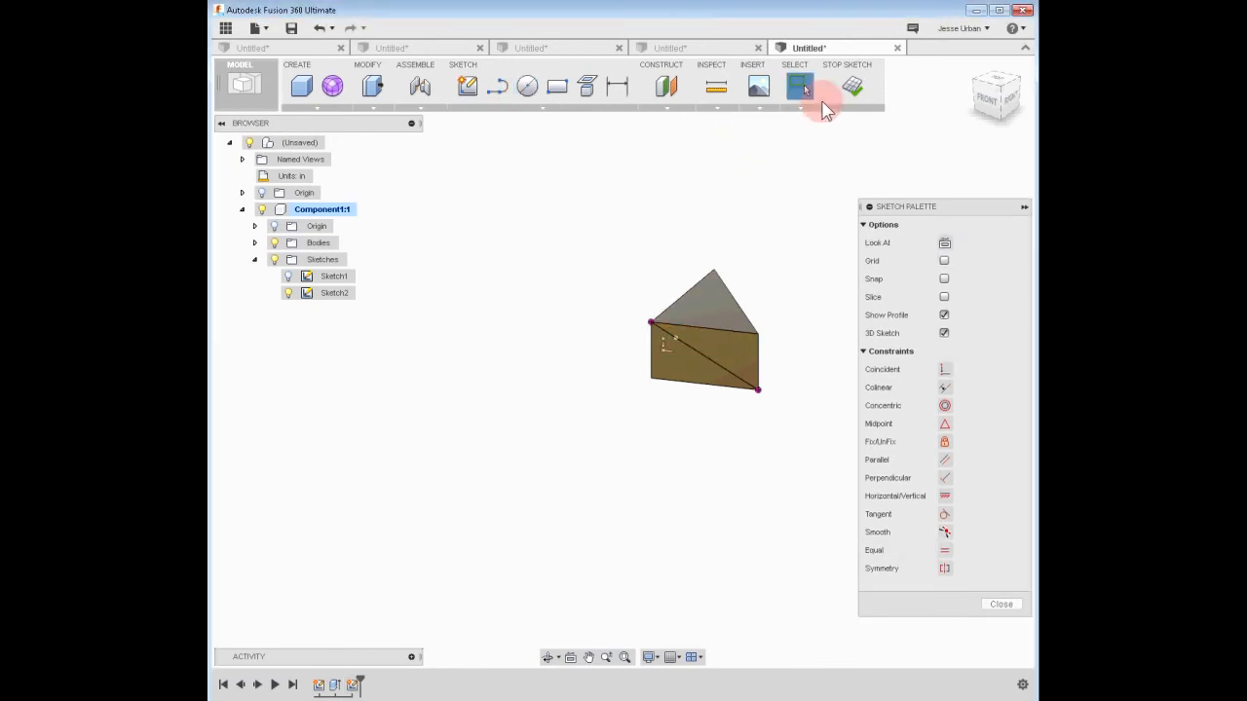
- Finish the sketch on the wedge's front face and show the project's stored designs
click(850, 86)
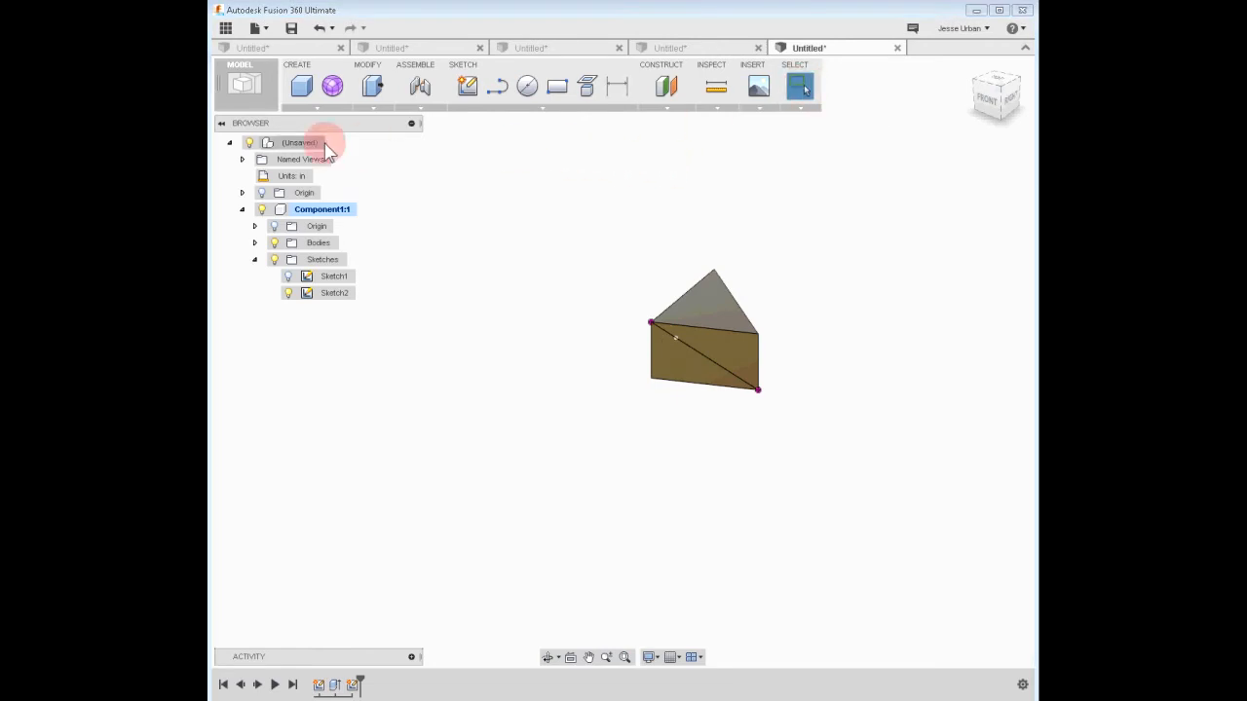
click(227, 27)
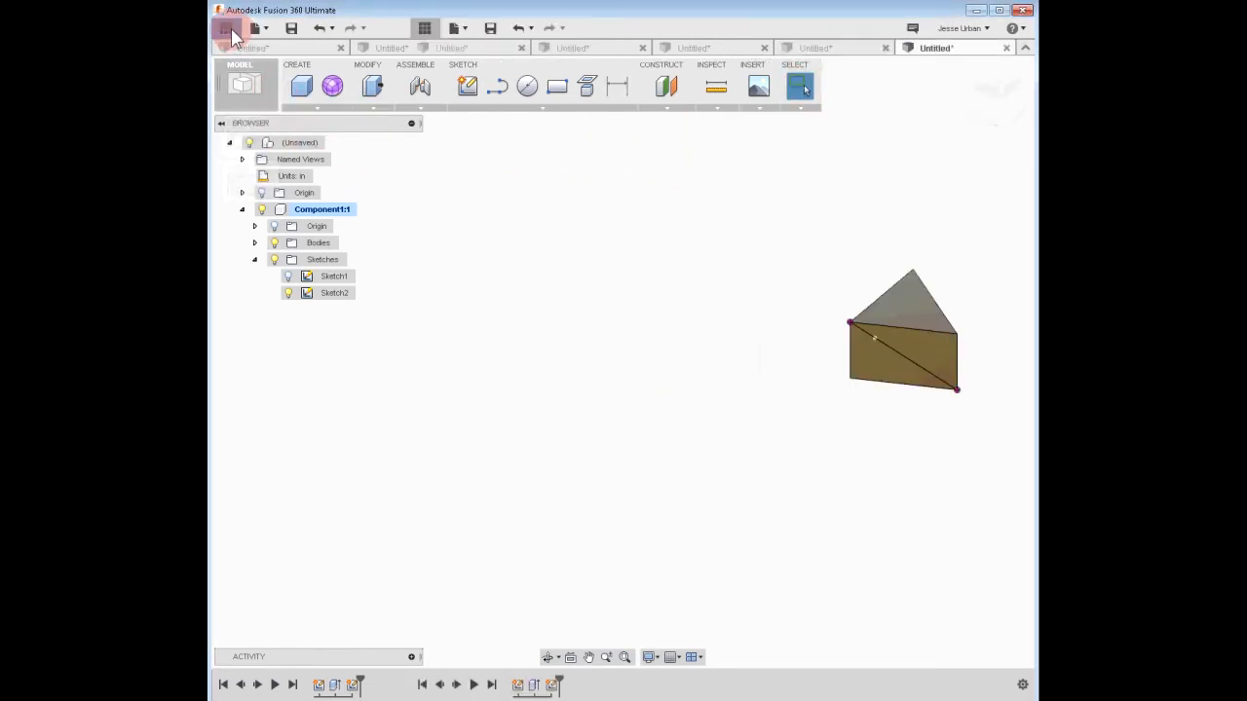
- Insert the cylinder design into Component1:1 beside the wedge and capture its position
right_click(389, 173)
click(429, 193)
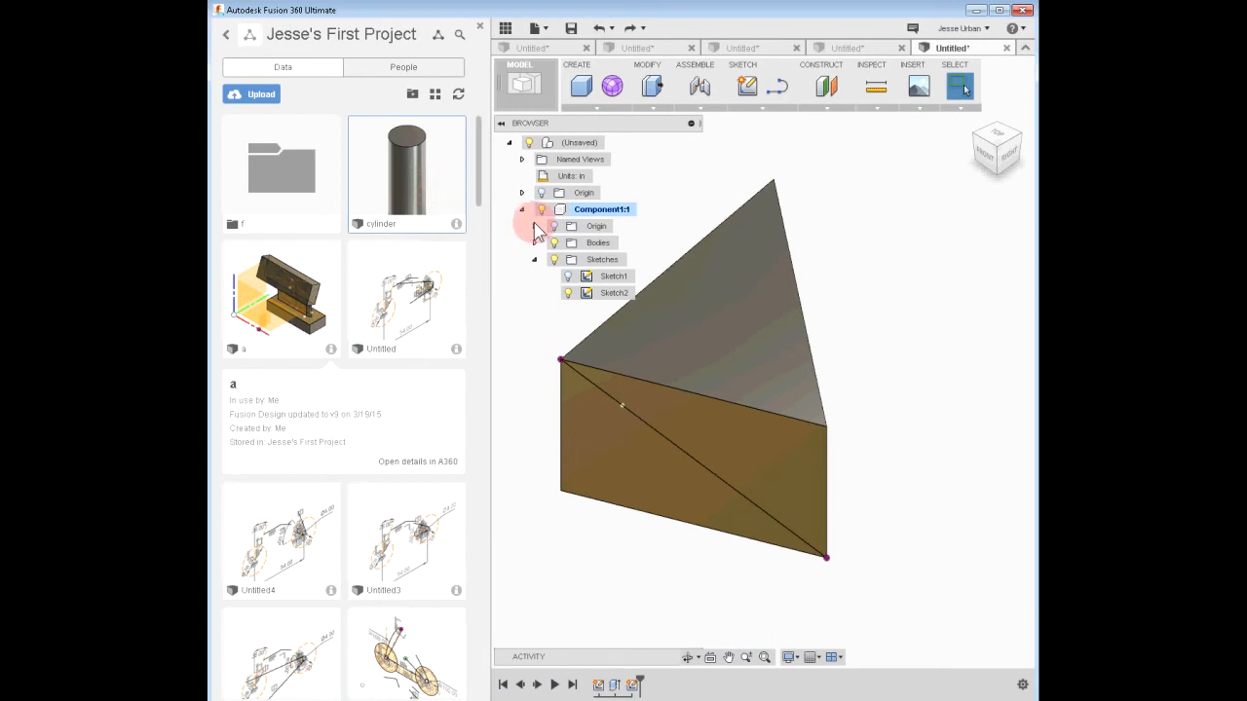
click(672, 373)
drag(670, 368, 894, 213)
click(940, 395)
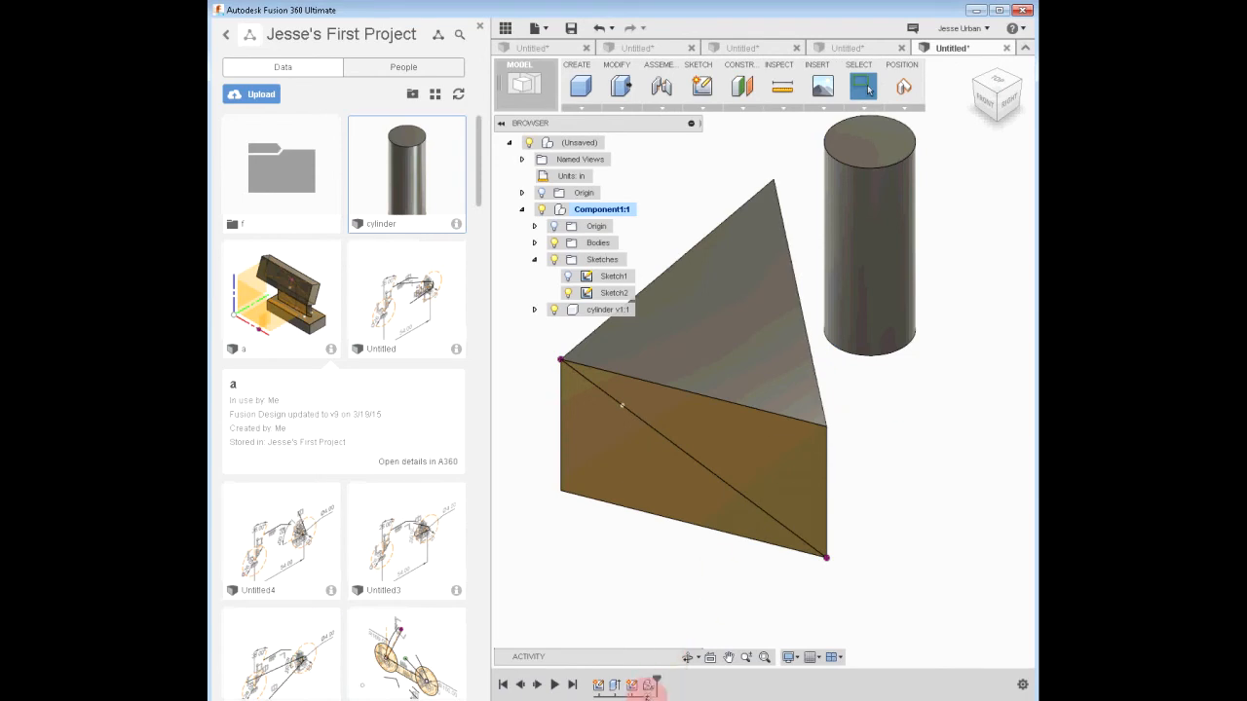
click(904, 88)
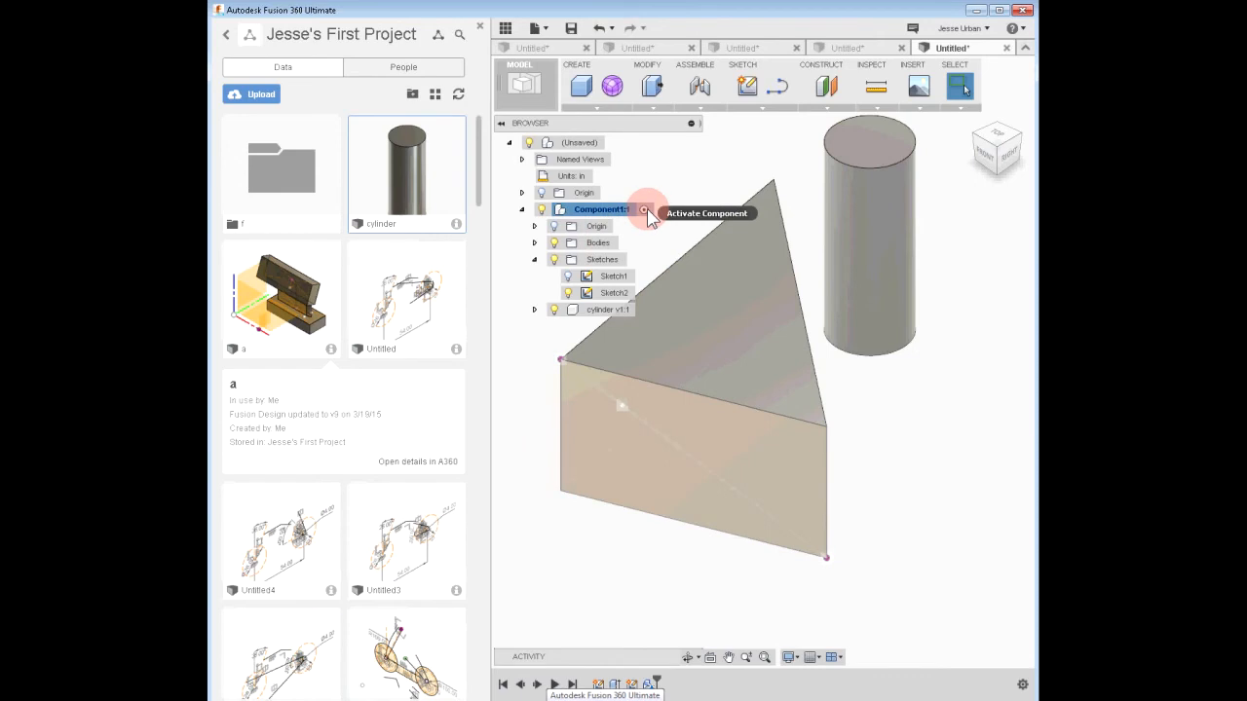
- Activate the top-level assembly, Component1:1 and the inserted cylinder in turn to compare the timeline features of each
click(644, 210)
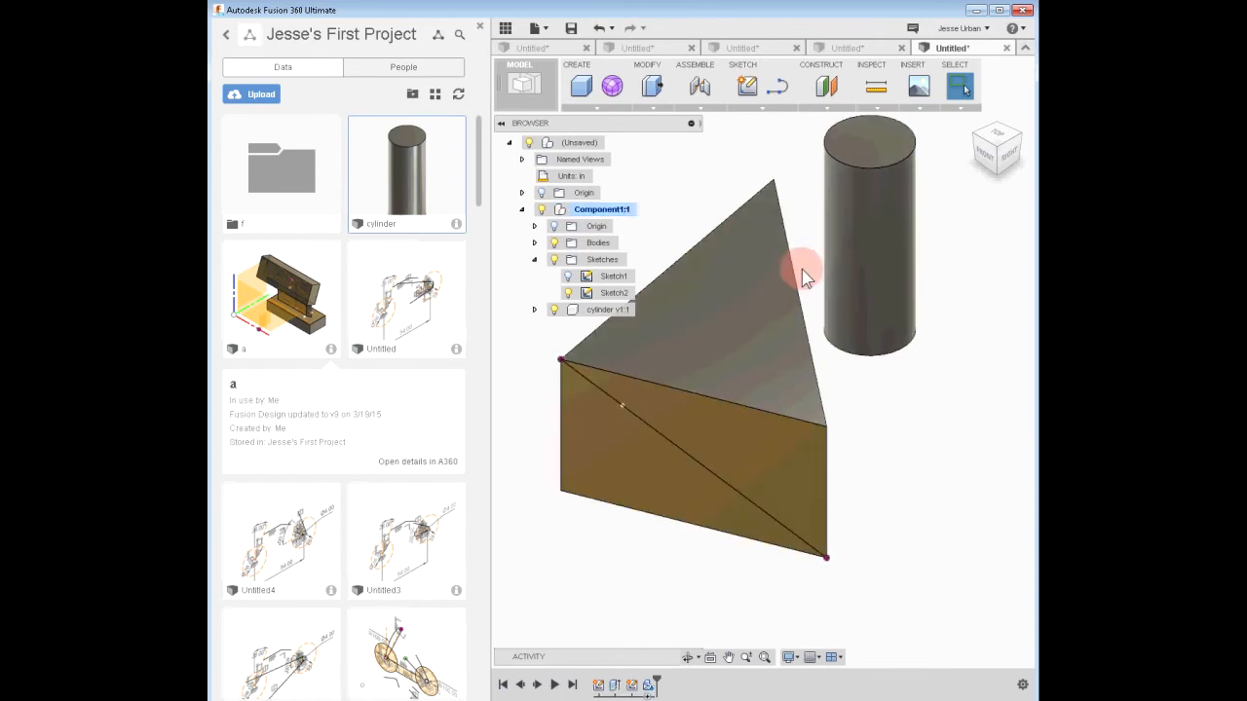
shift+middle_drag(878, 461, 864, 441)
click(648, 696)
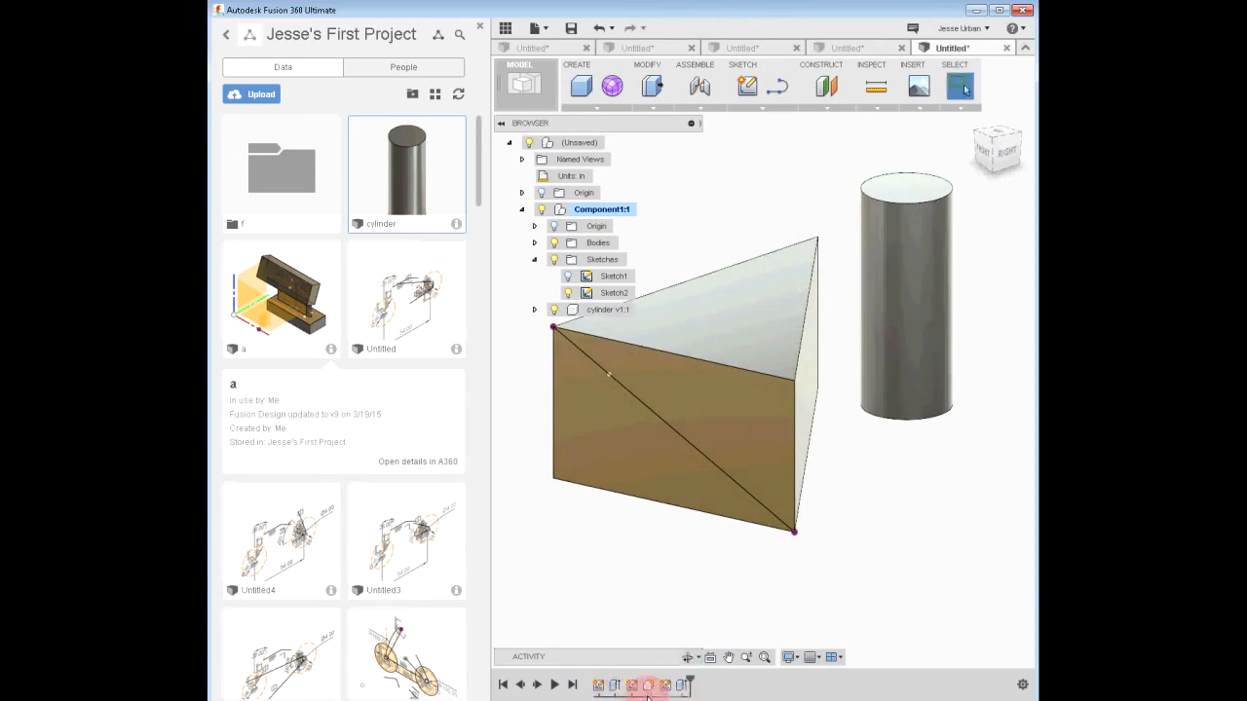
click(583, 142)
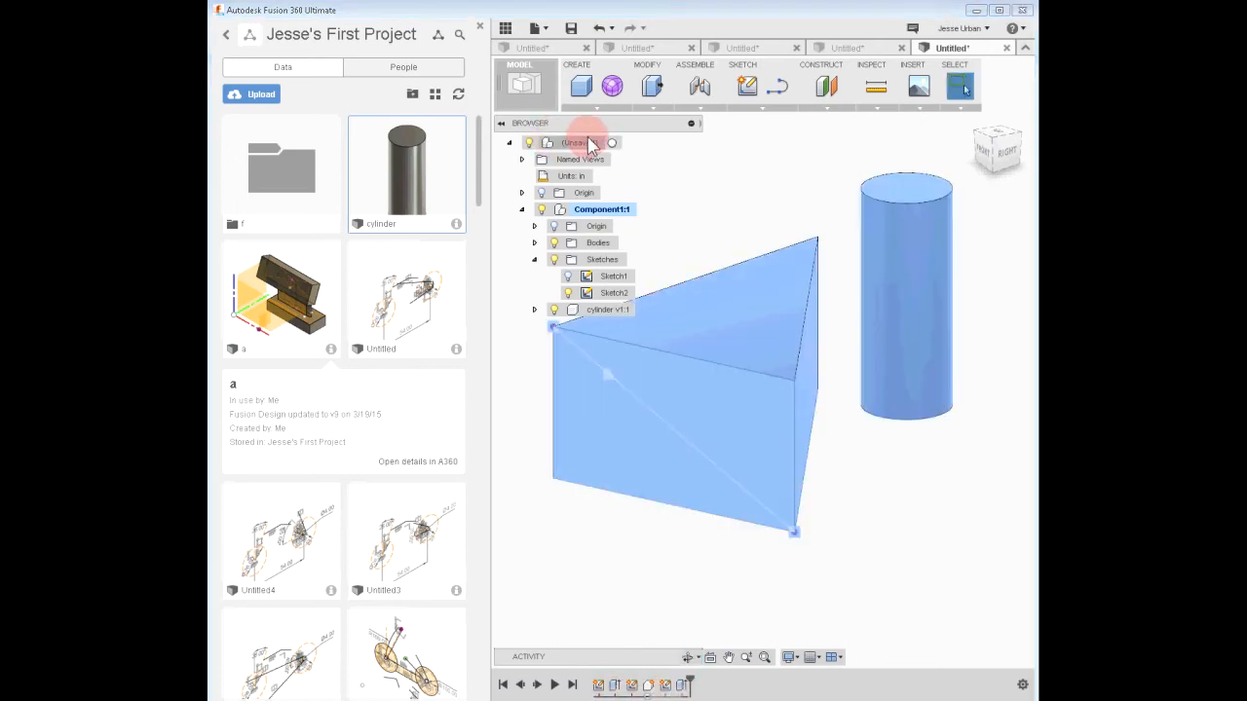
click(612, 142)
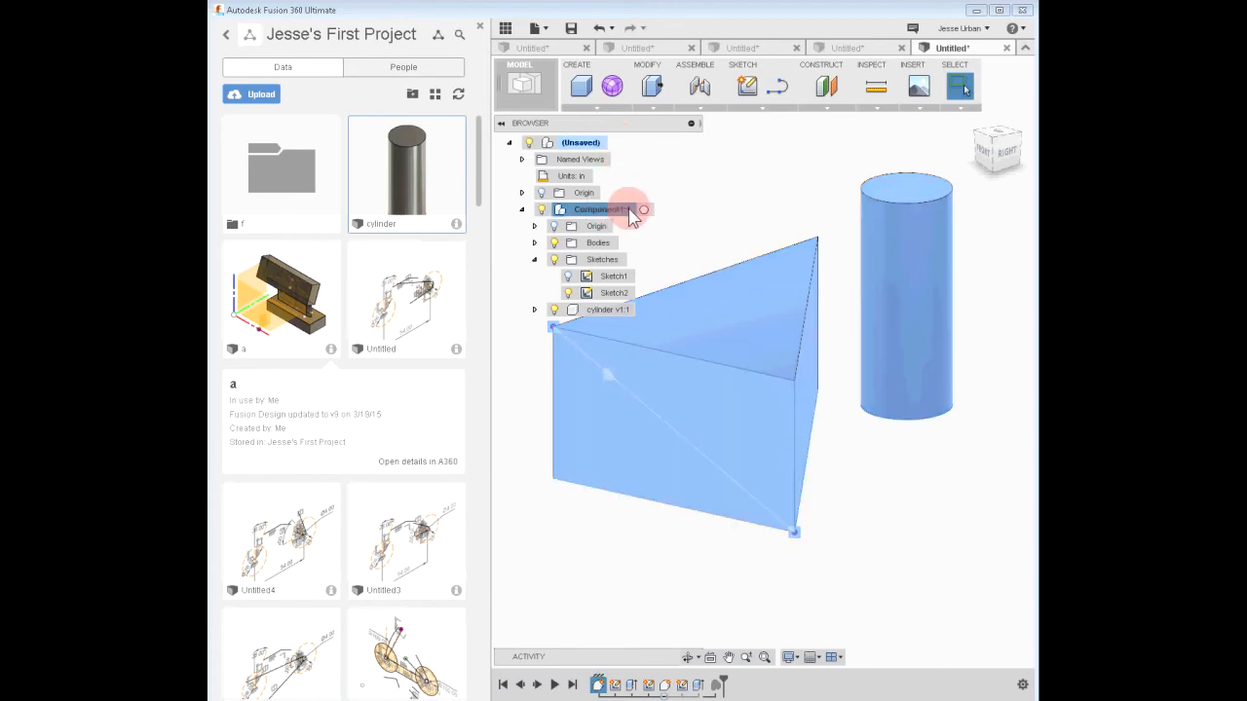
click(642, 210)
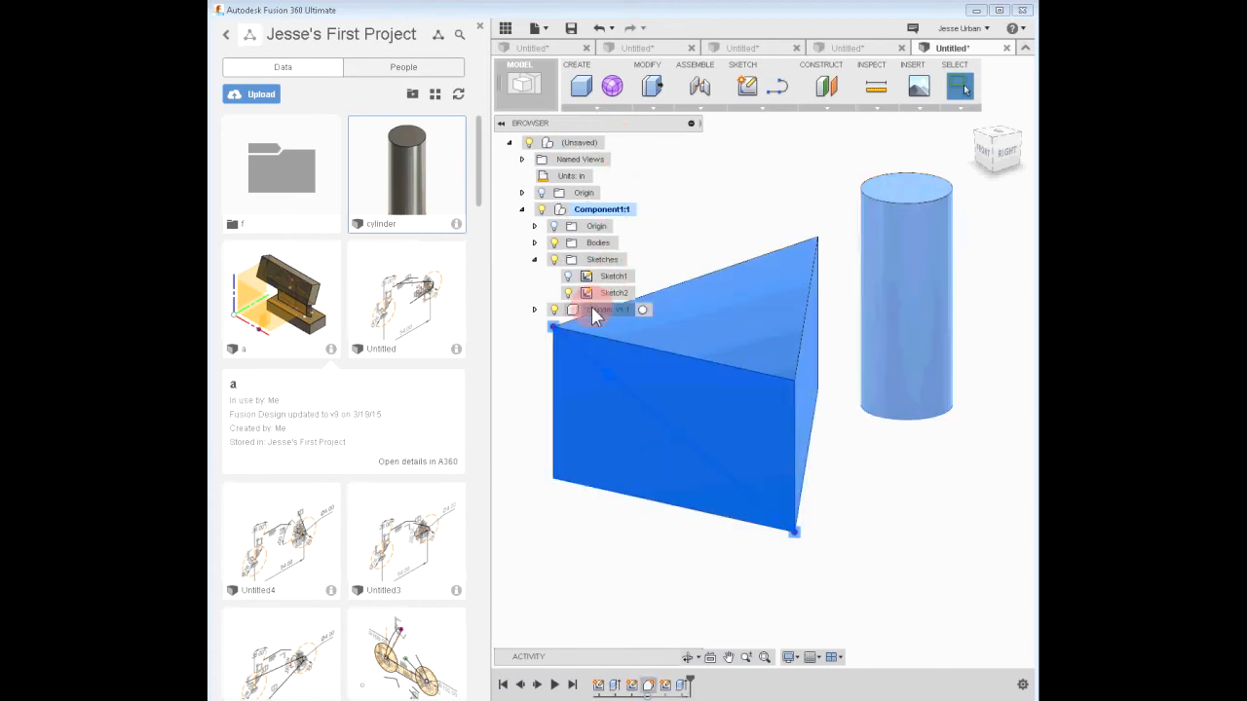
click(646, 309)
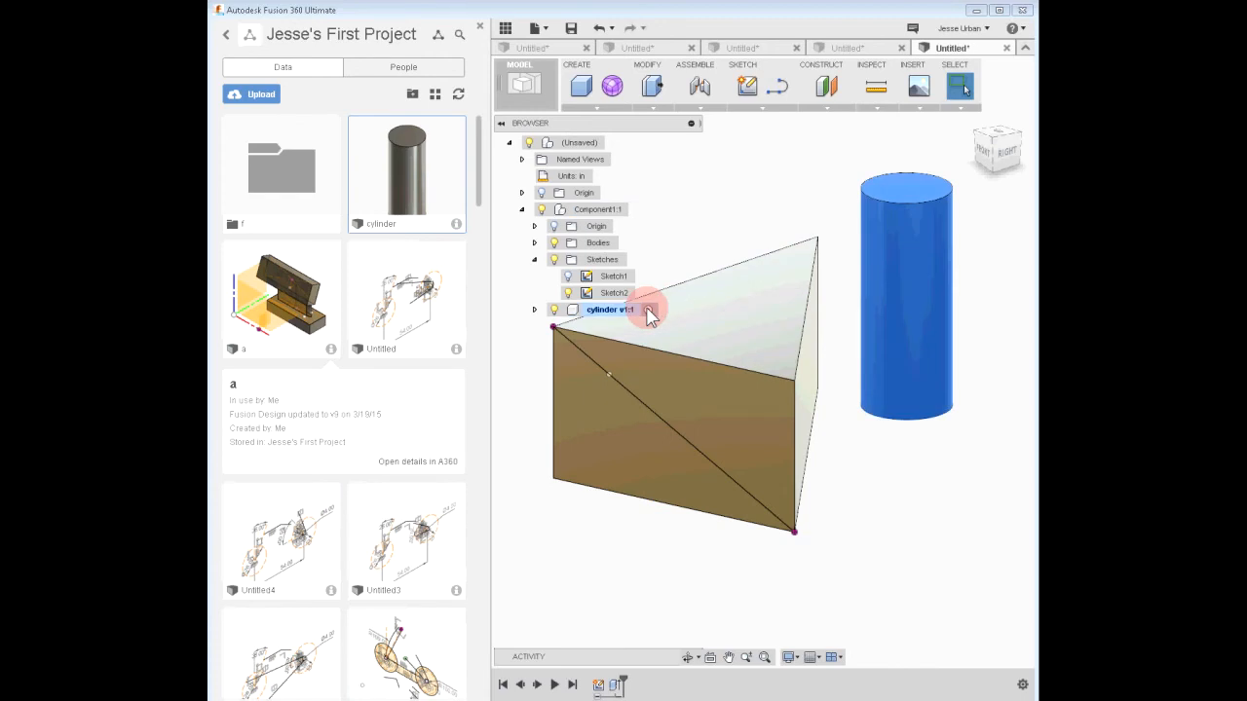
click(626, 314)
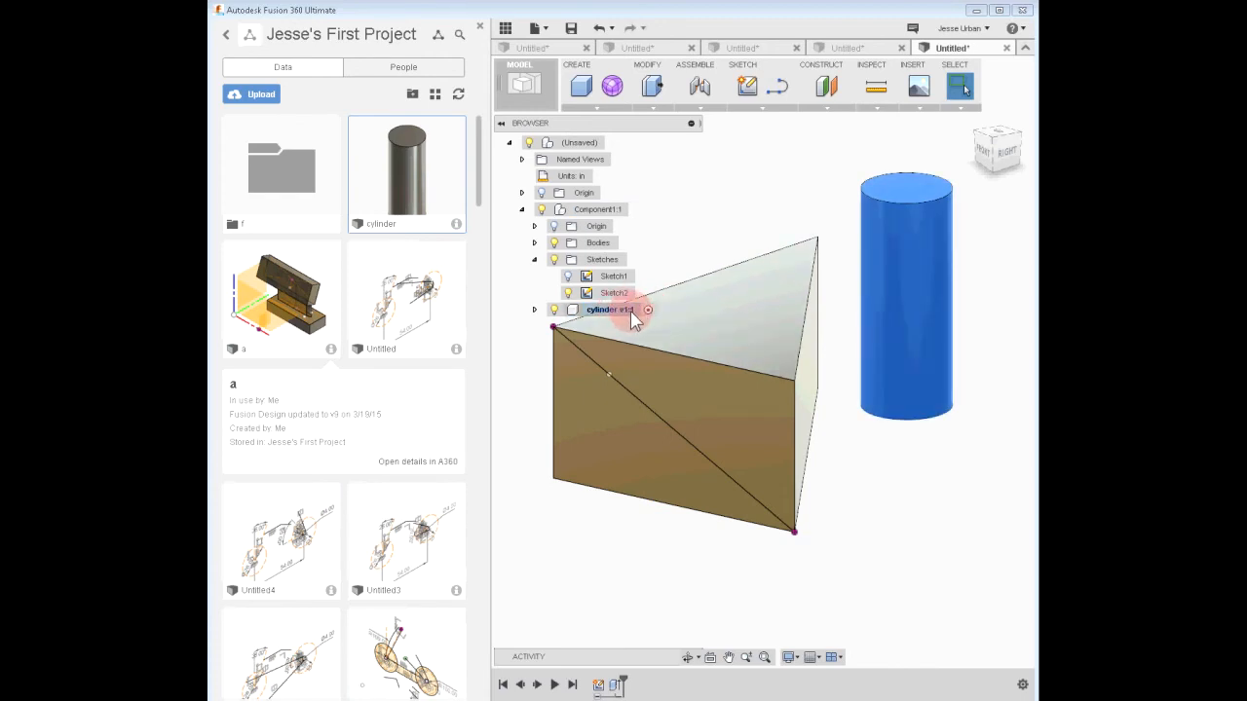
click(542, 312)
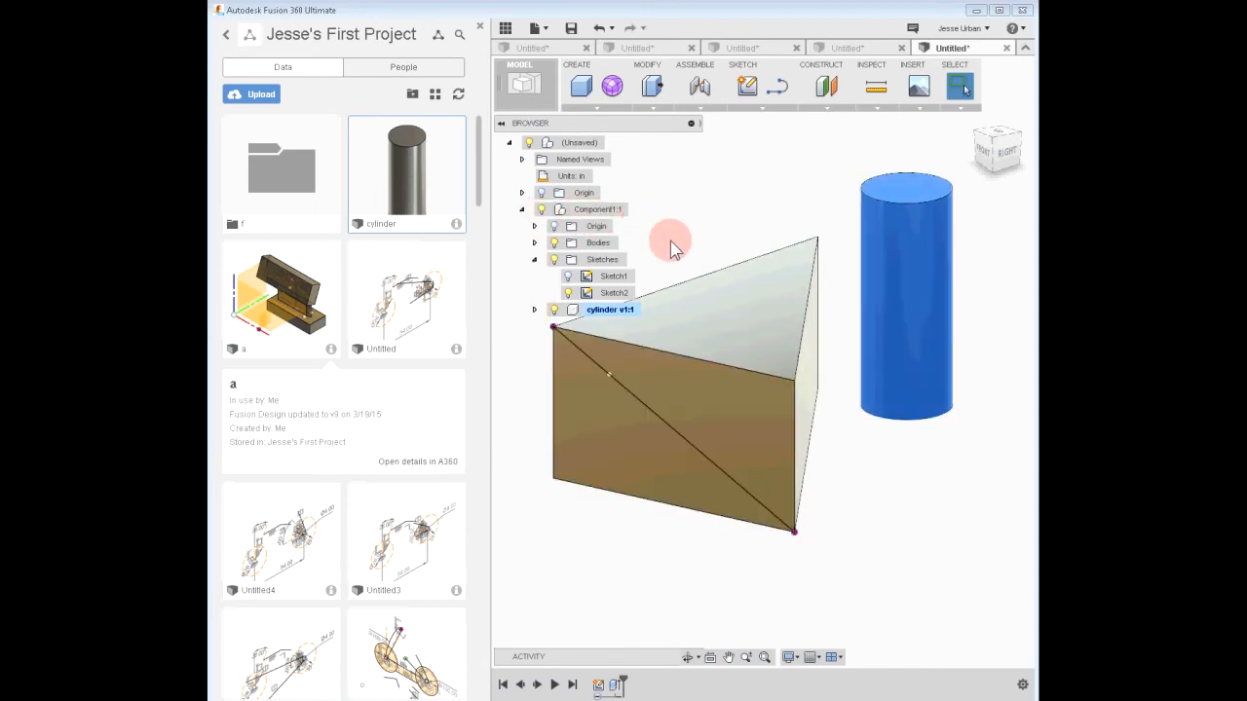
- Undo the component activations, the position capture and the cylinder's insertion into Component1:1
key(ctrl+z)
key(ctrl+z)
key(ctrl+z)
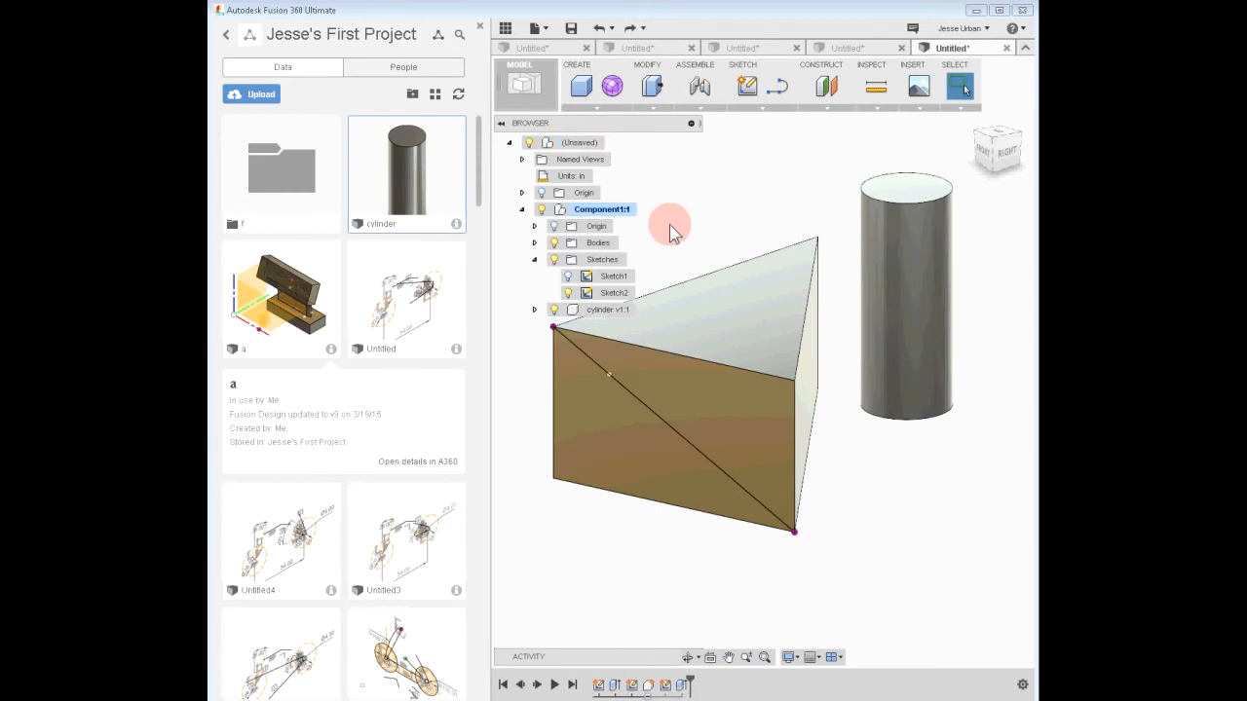
key(ctrl+z)
key(ctrl+z)
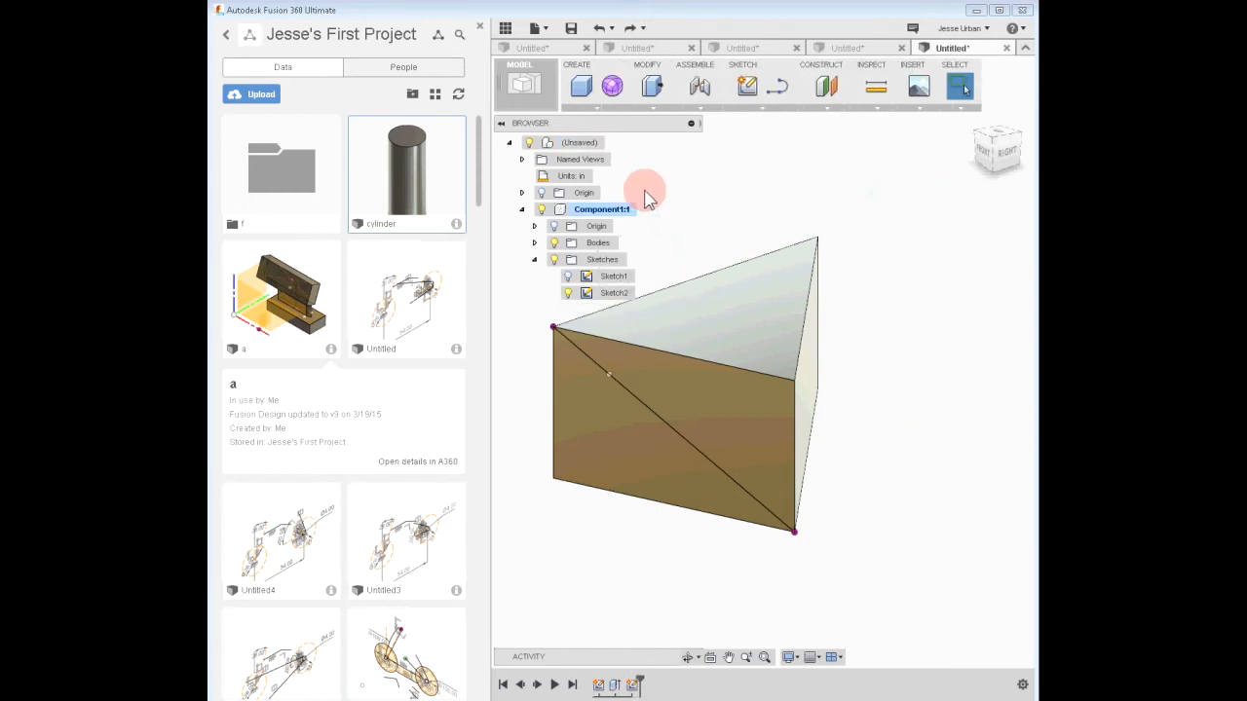
- Insert the cylinder design into the top-level assembly, offset 1.30 in along Y beside the wedge, and capture its position
click(613, 144)
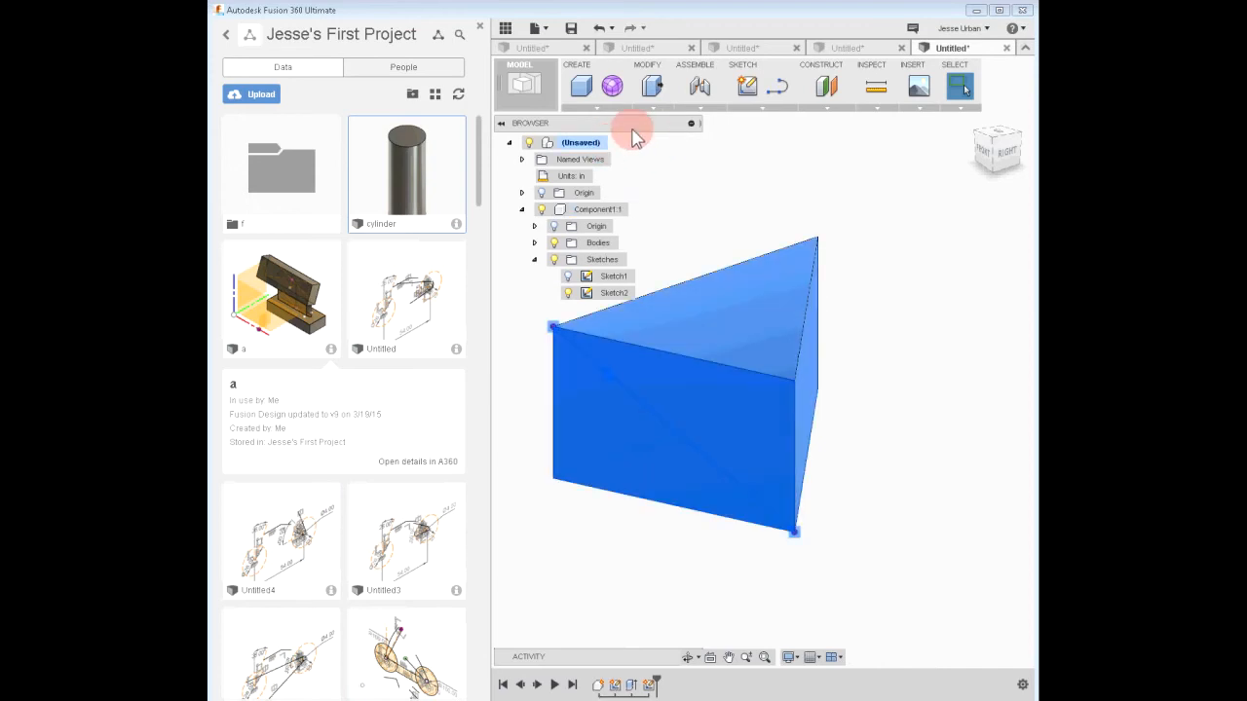
right_click(424, 182)
click(431, 192)
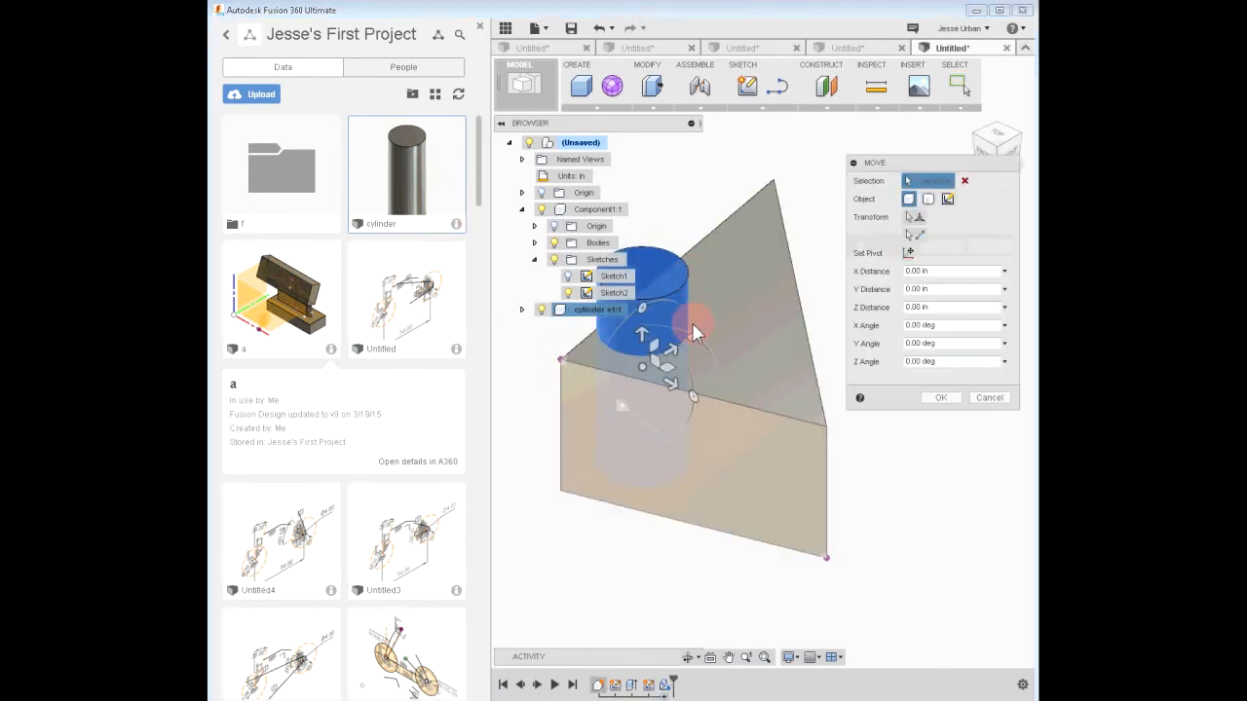
drag(674, 352, 844, 168)
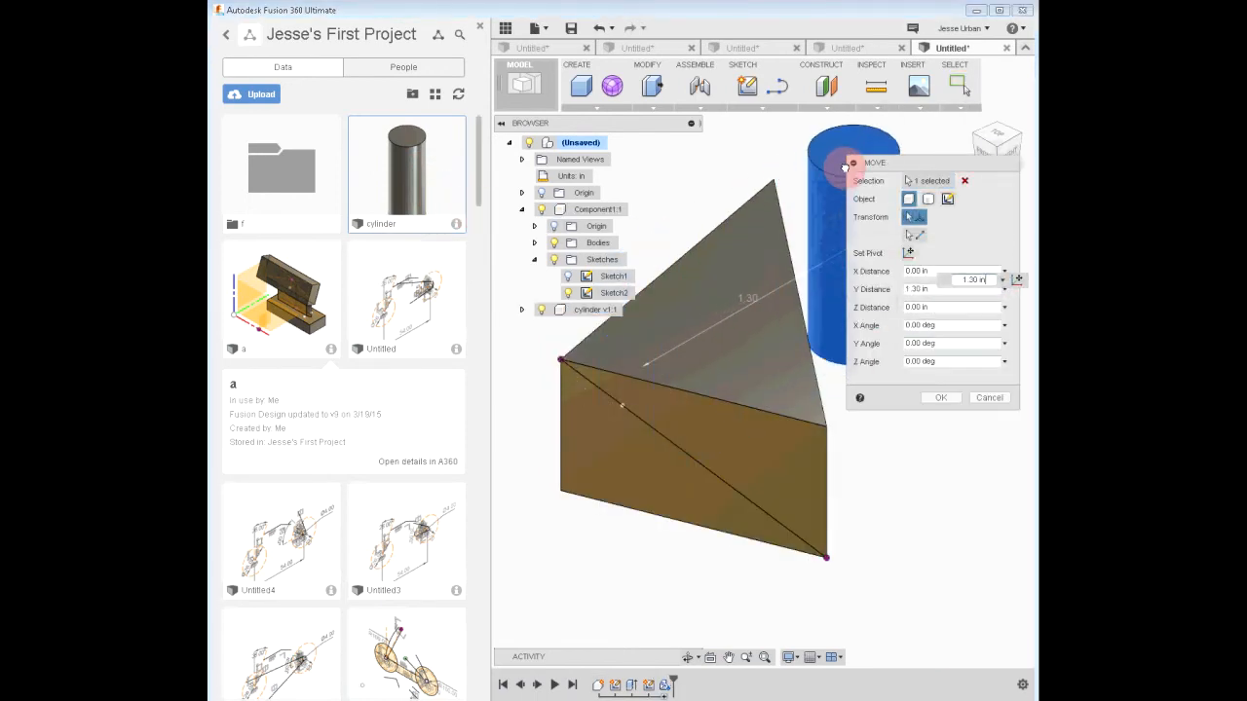
click(941, 397)
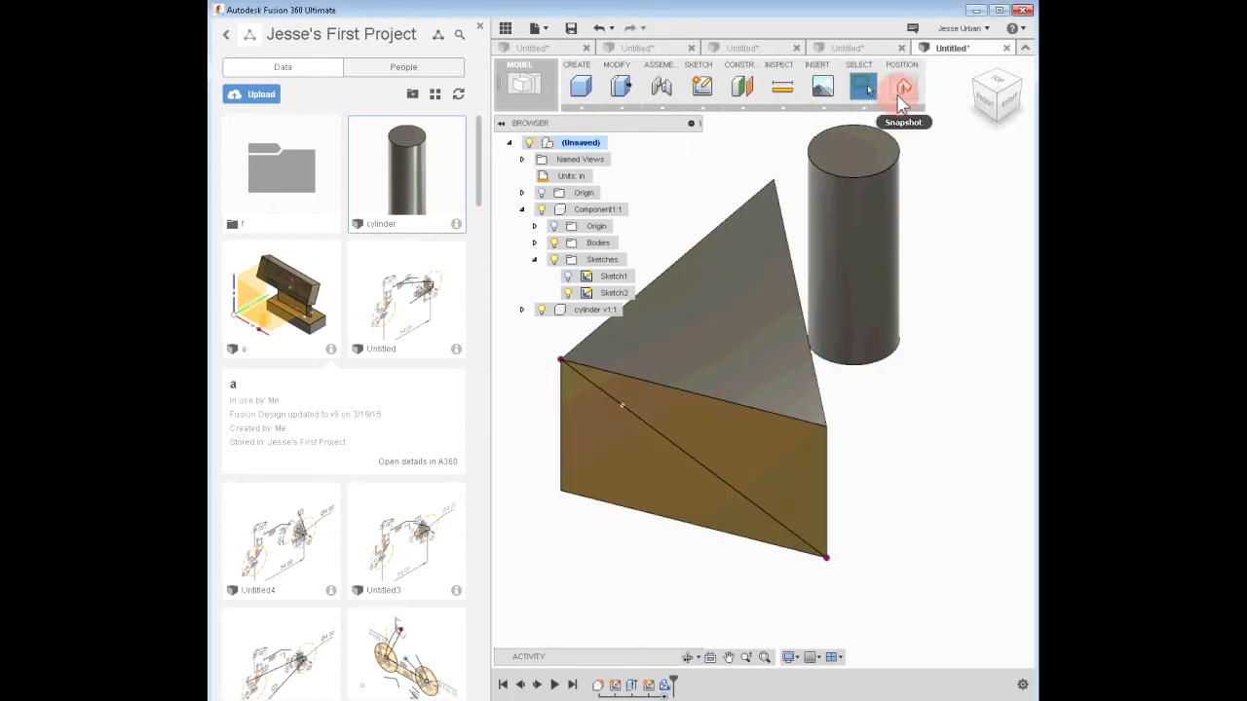
click(900, 92)
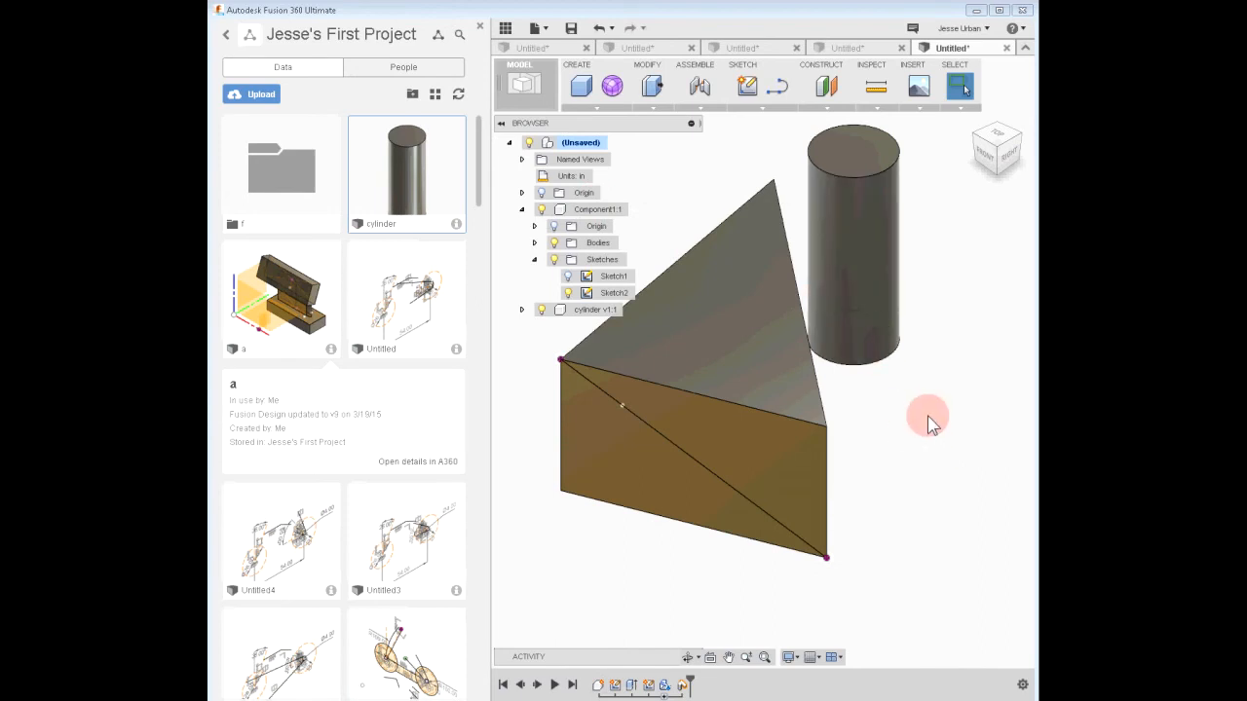
shift+middle_drag(945, 411, 942, 410)
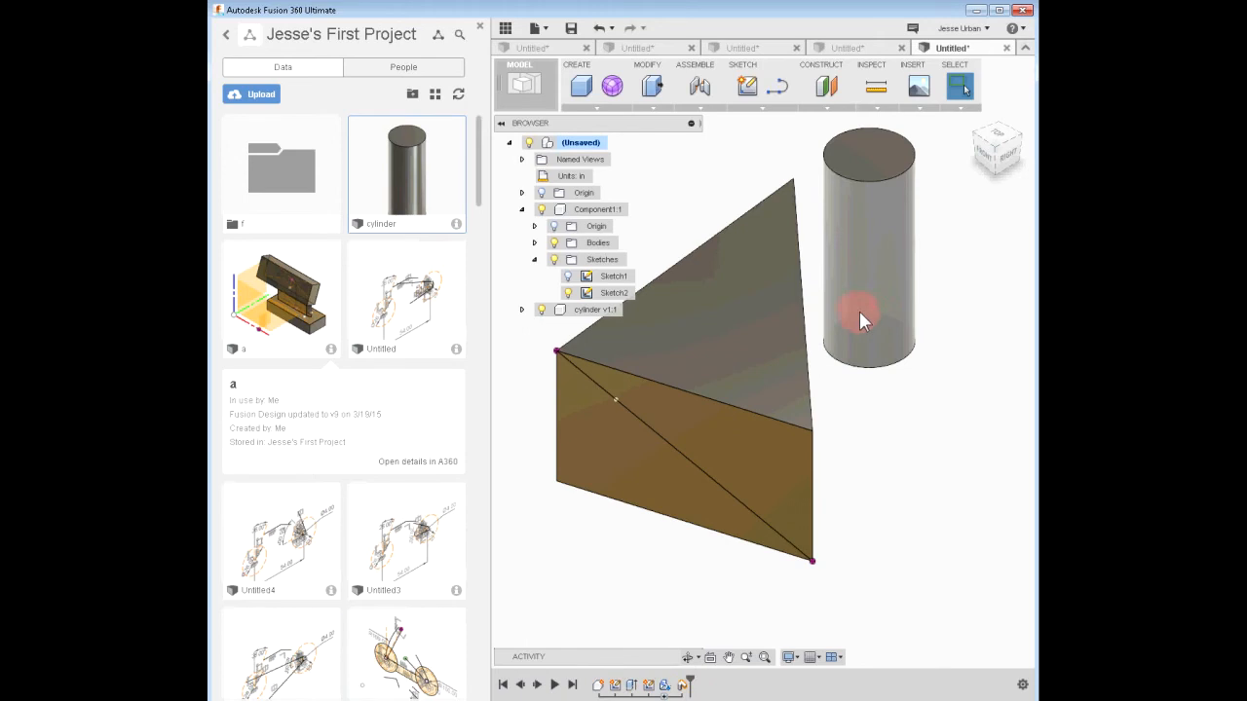
click(664, 694)
click(664, 688)
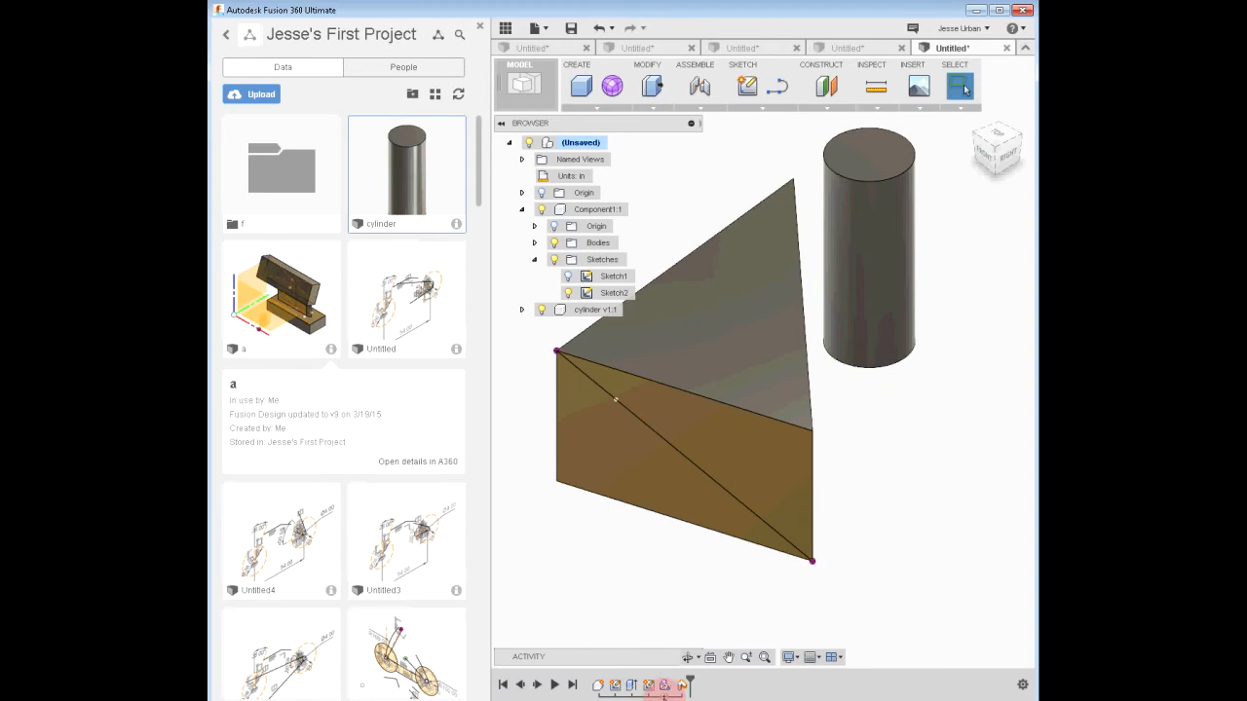
click(664, 687)
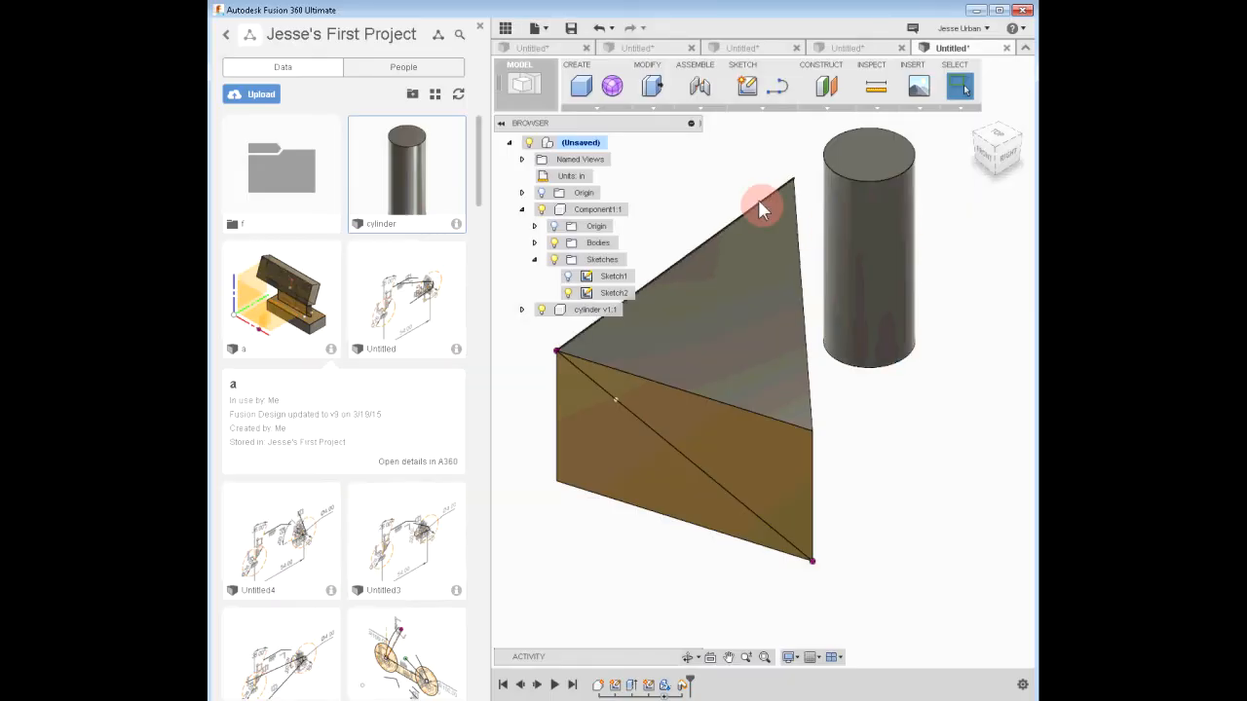
- Create a Rigid joint between the center of the cylinder's upper end face and the sketch point on the wedge's diagonal line
right_click(718, 165)
click(716, 163)
click(695, 90)
click(714, 131)
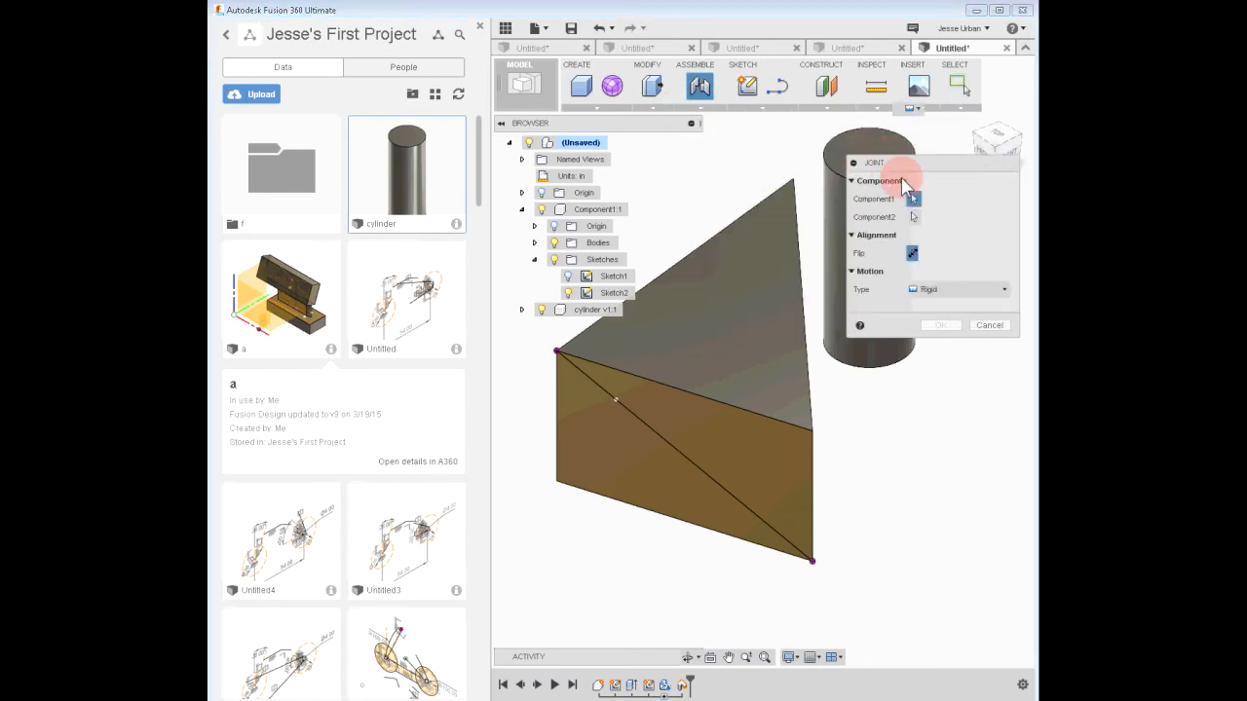
drag(882, 157, 950, 199)
click(866, 158)
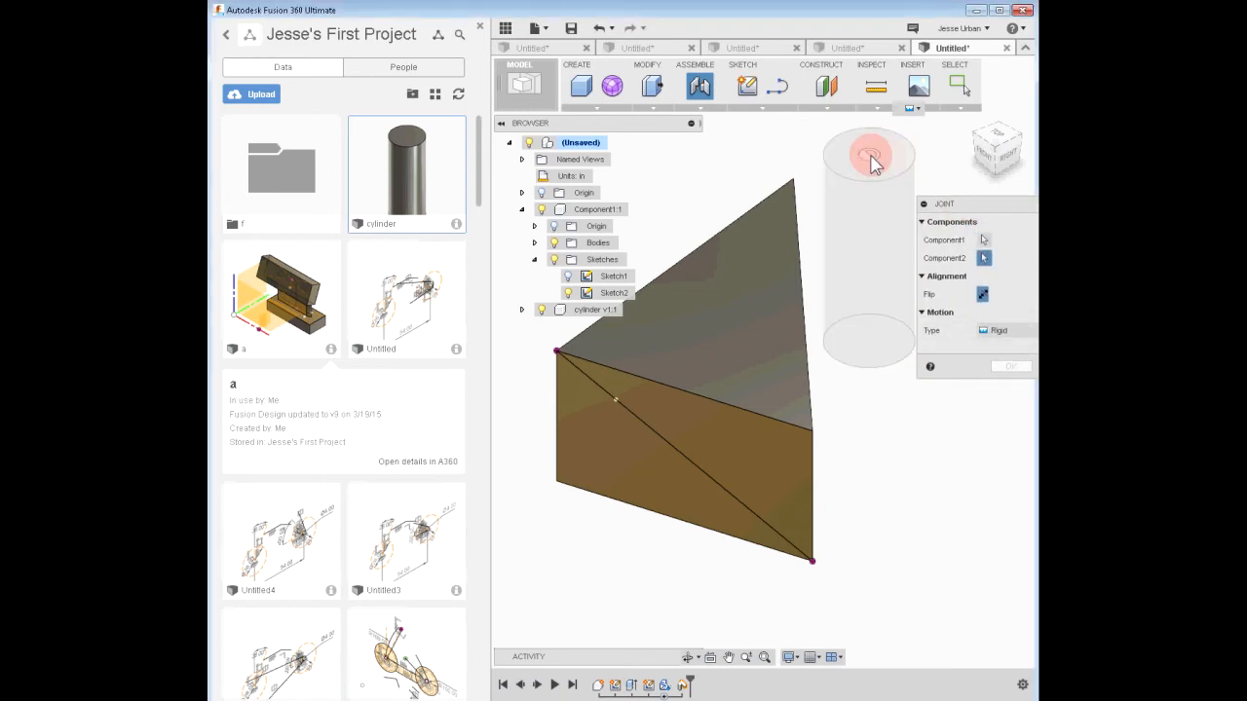
click(611, 411)
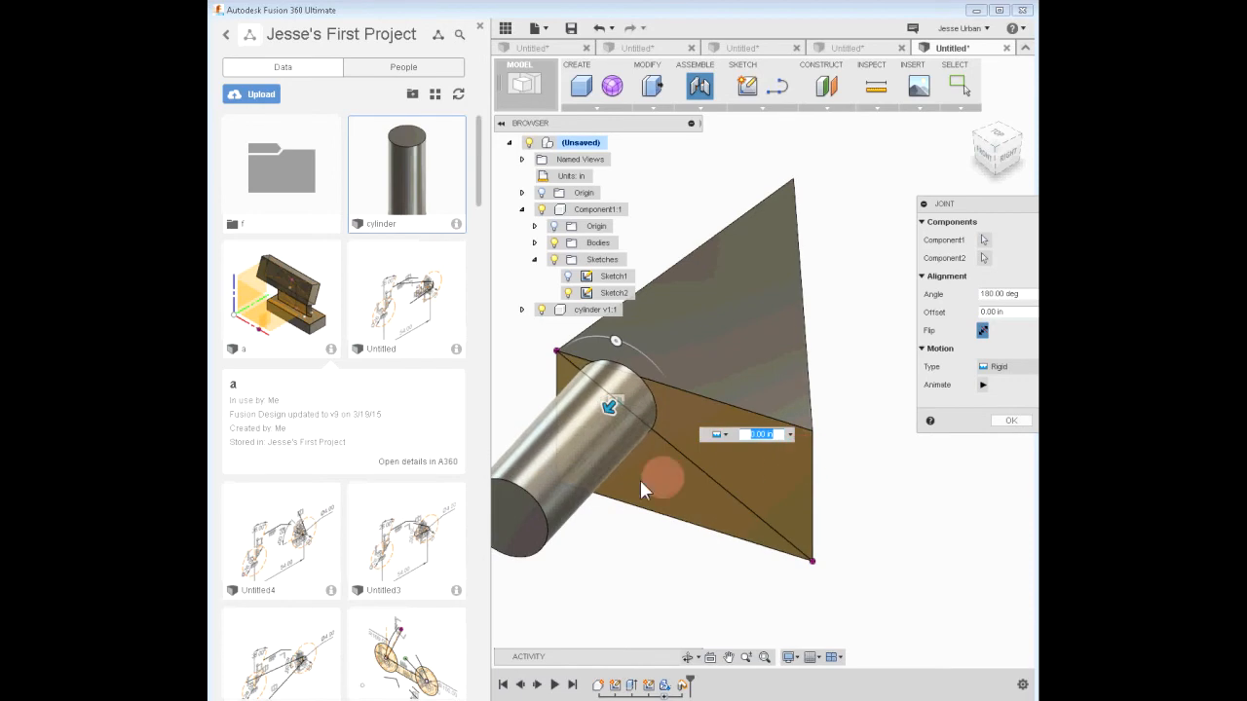
click(1010, 420)
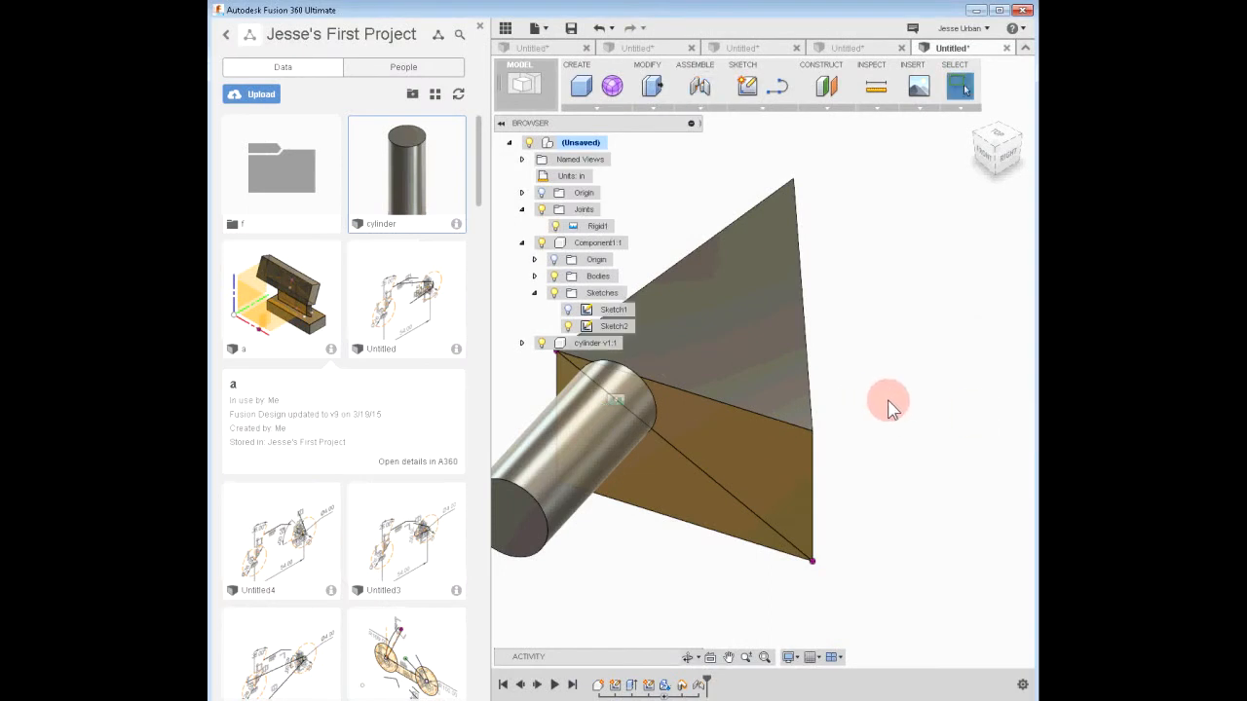
- Move Component1:1 and the inserted cylinder together by about 1.079 in along X and 0.127 in along Z, and capture the position
middle_drag(918, 398, 890, 412)
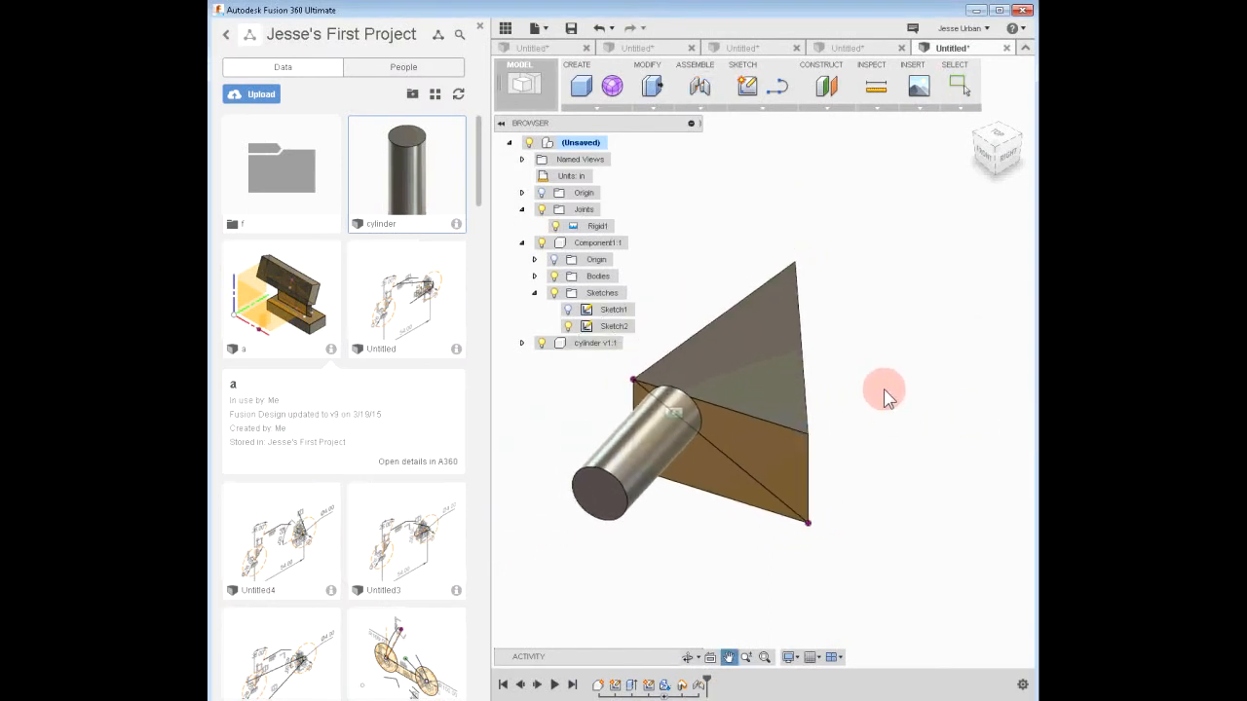
right_click(741, 195)
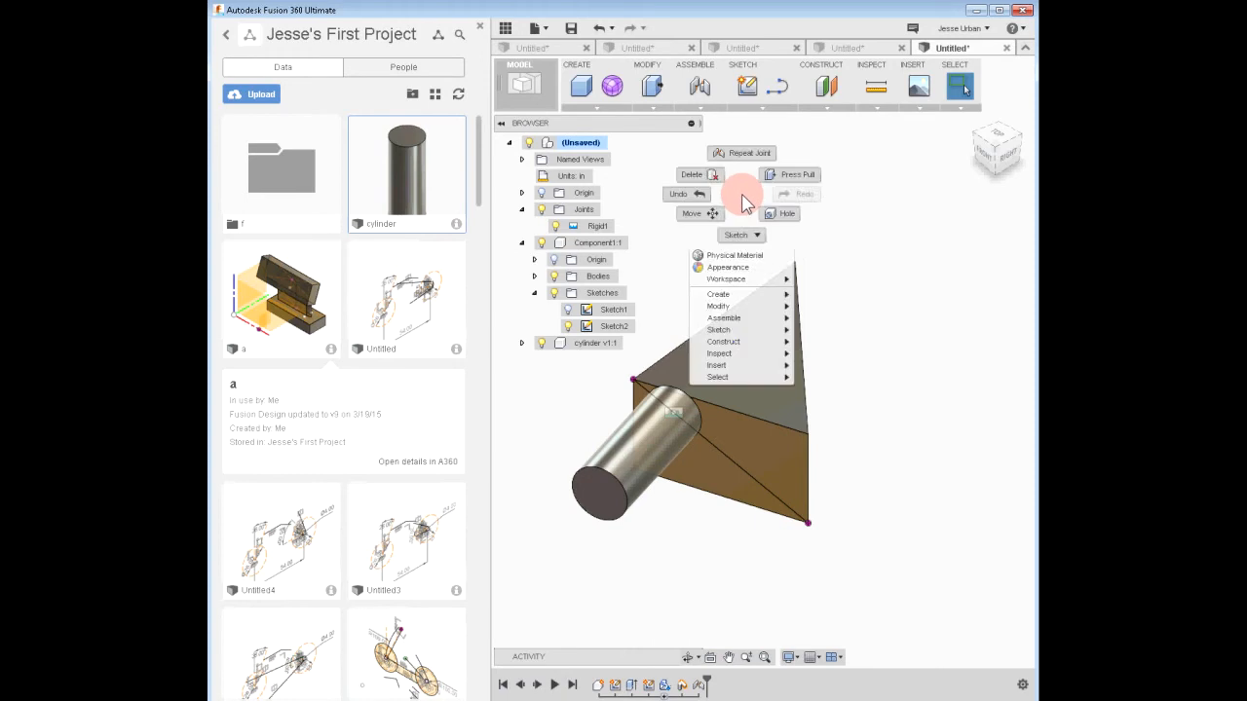
click(693, 216)
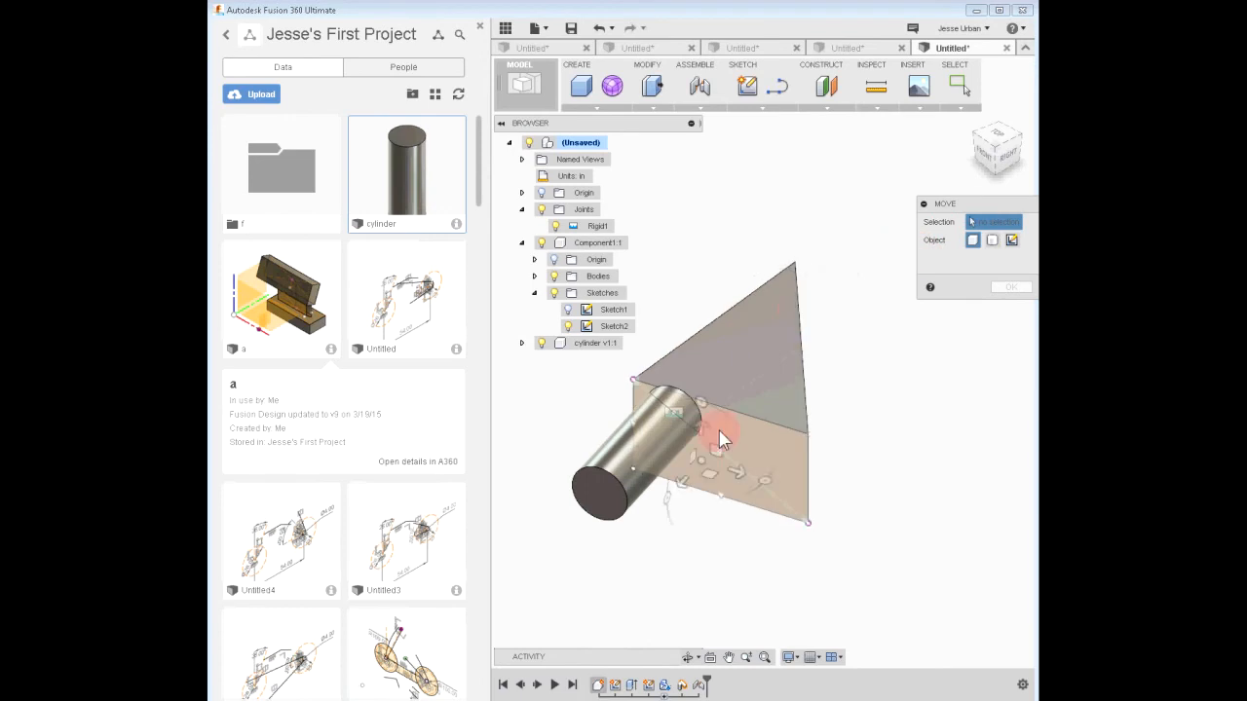
click(617, 249)
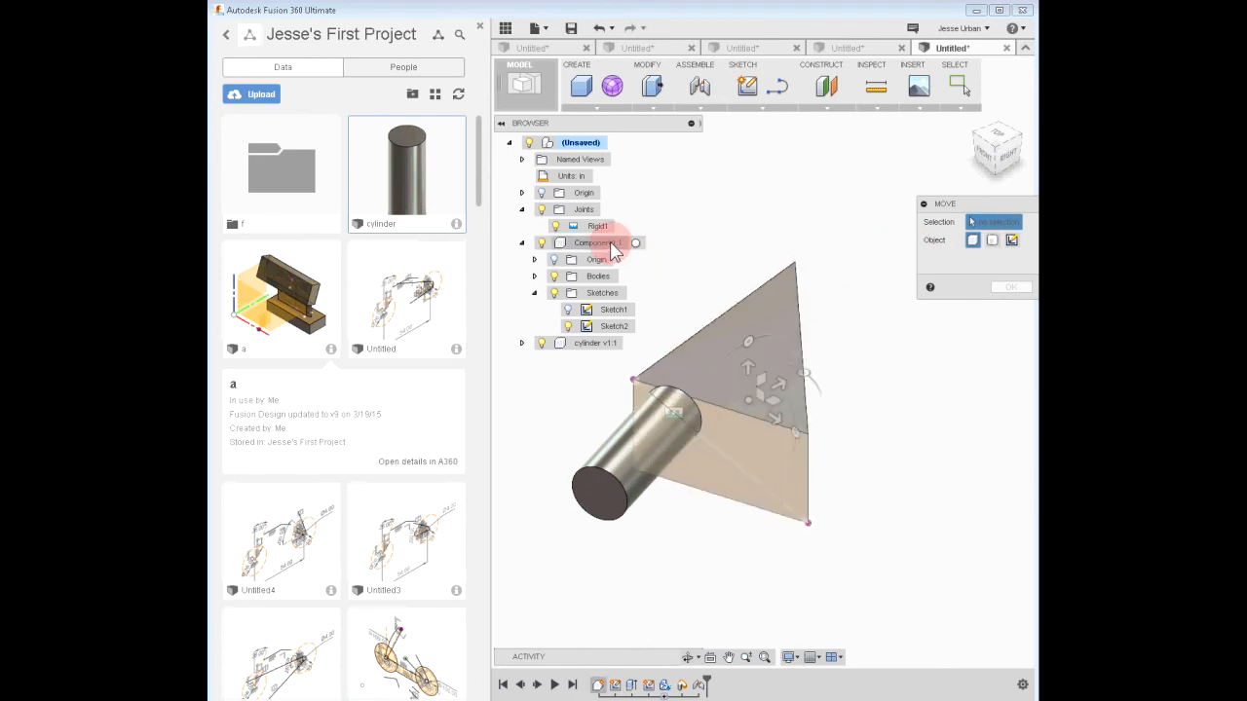
ctrl+click(590, 346)
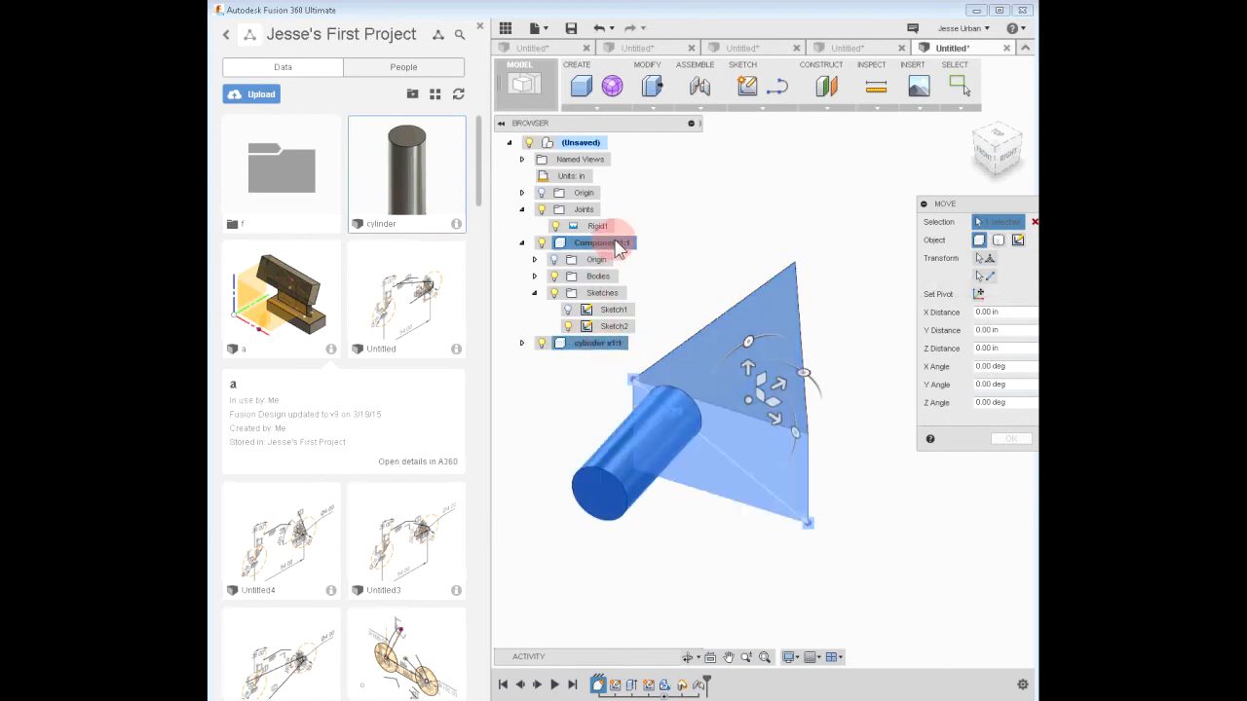
drag(770, 410, 867, 446)
click(1004, 440)
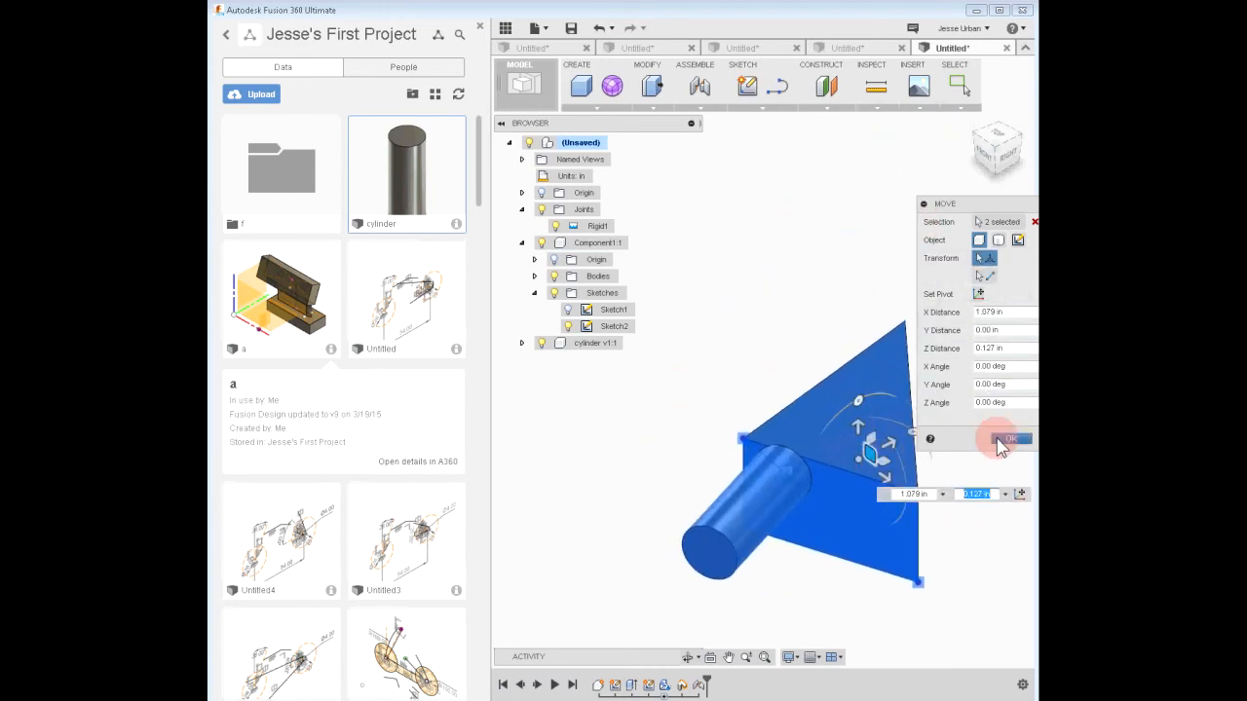
click(750, 362)
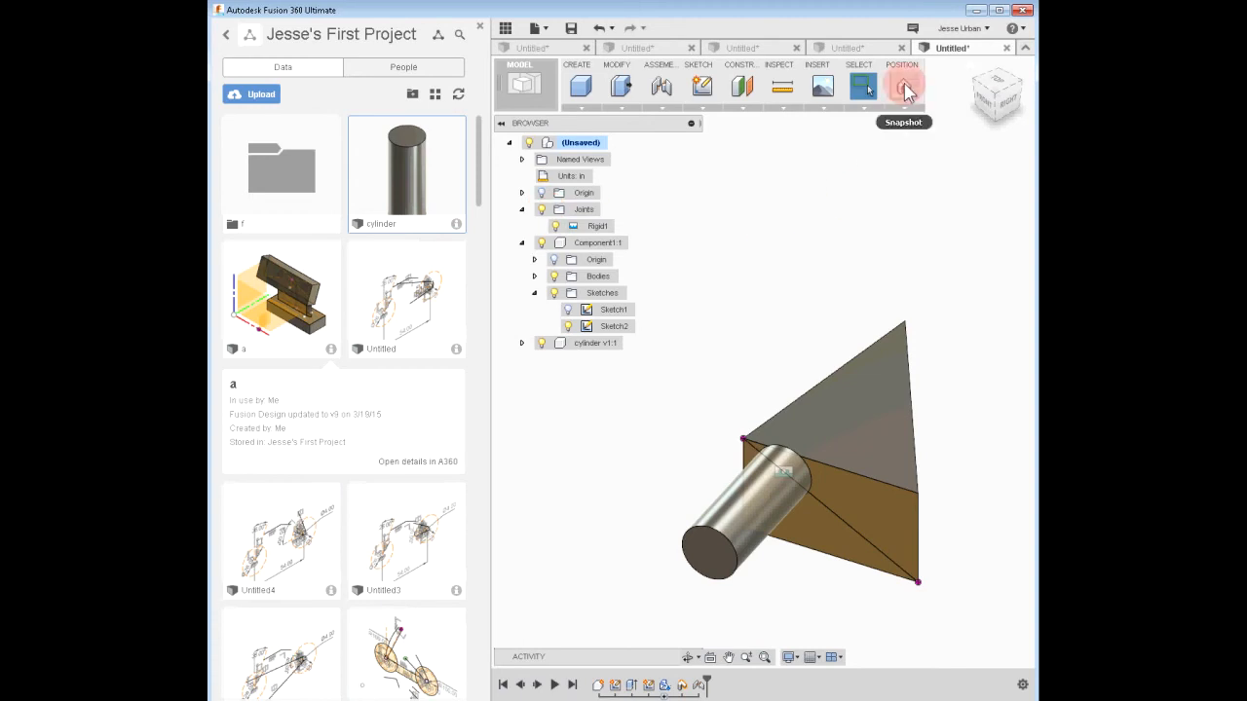
click(906, 89)
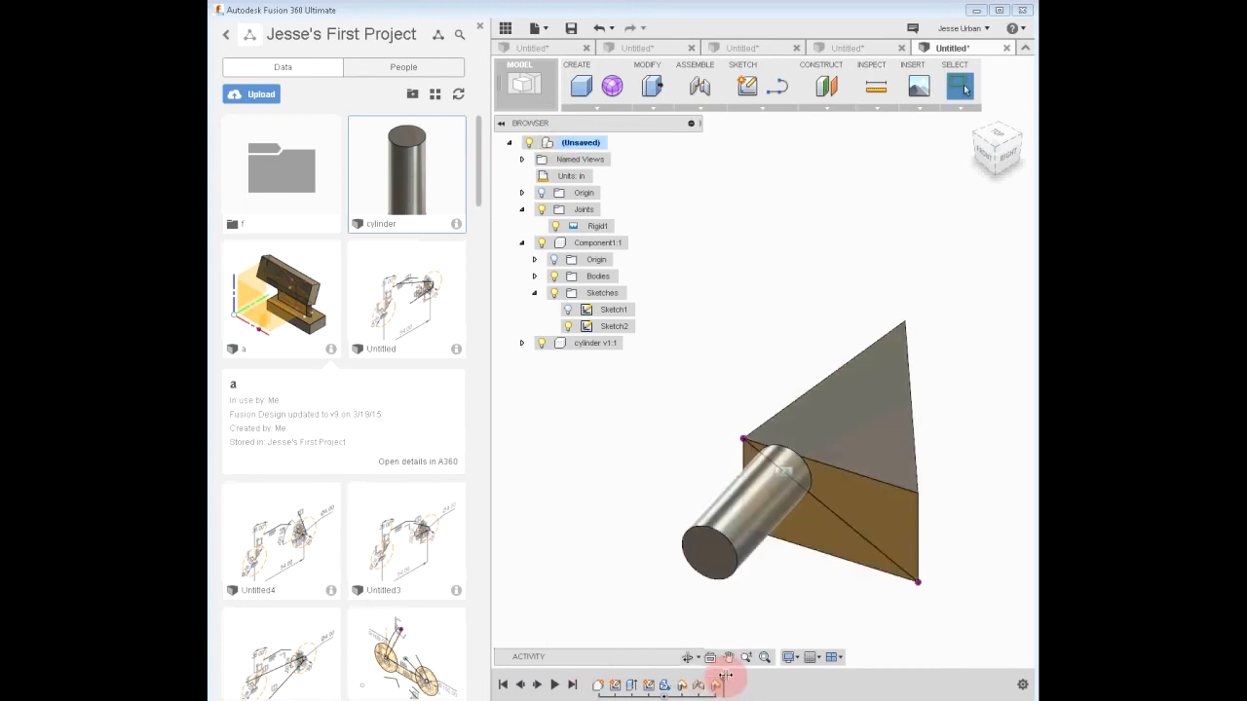
drag(709, 673, 735, 680)
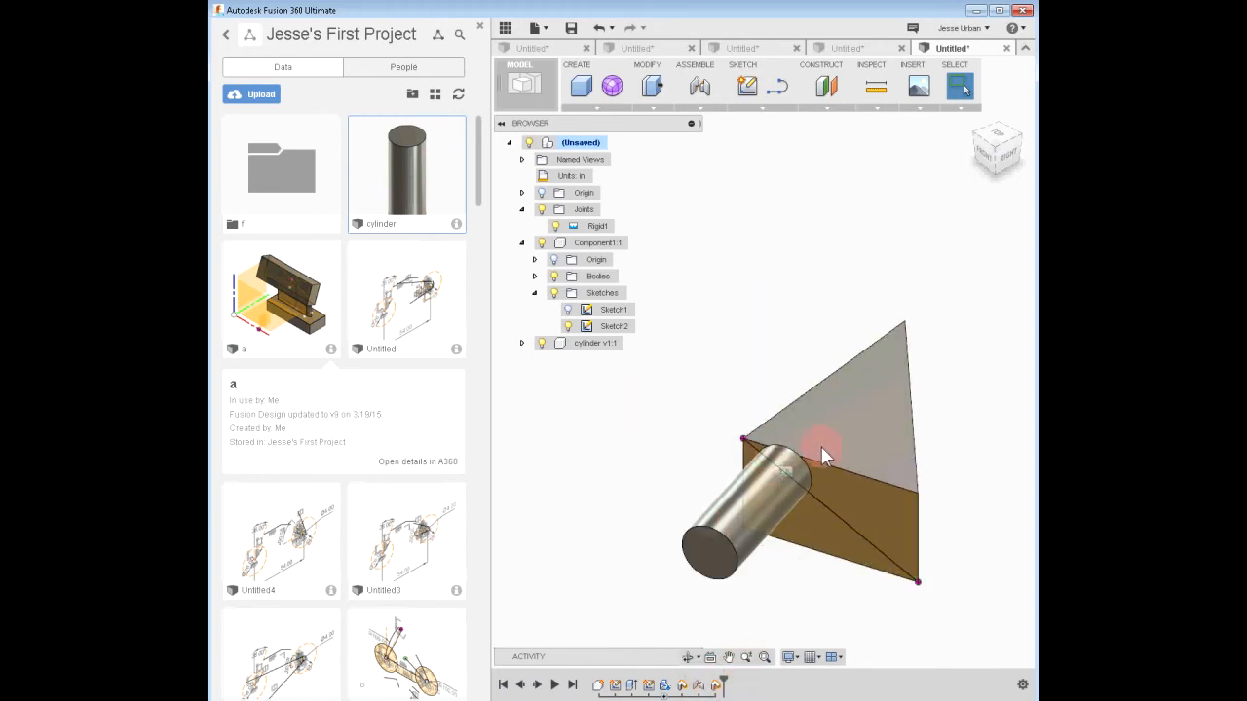
- Hide Component1:1's Body1, show its Sketch1, and expand the inserted cylinder's sketches in the component tree
click(534, 277)
click(568, 293)
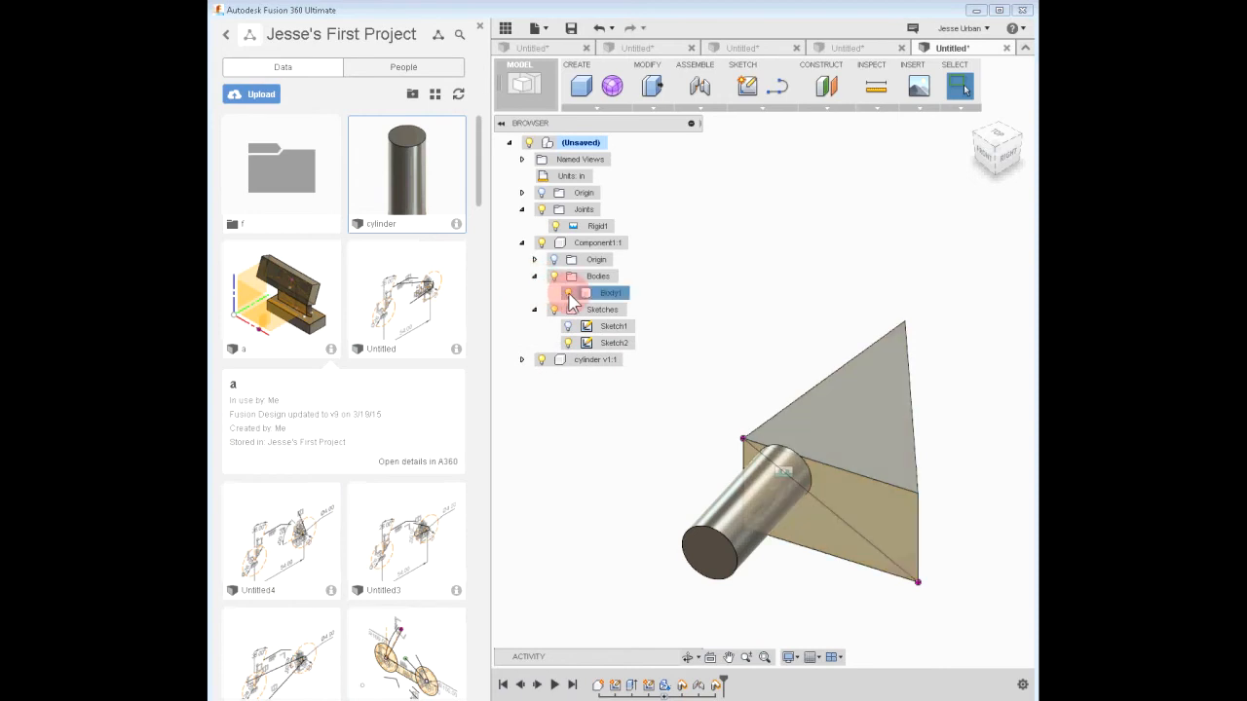
click(571, 329)
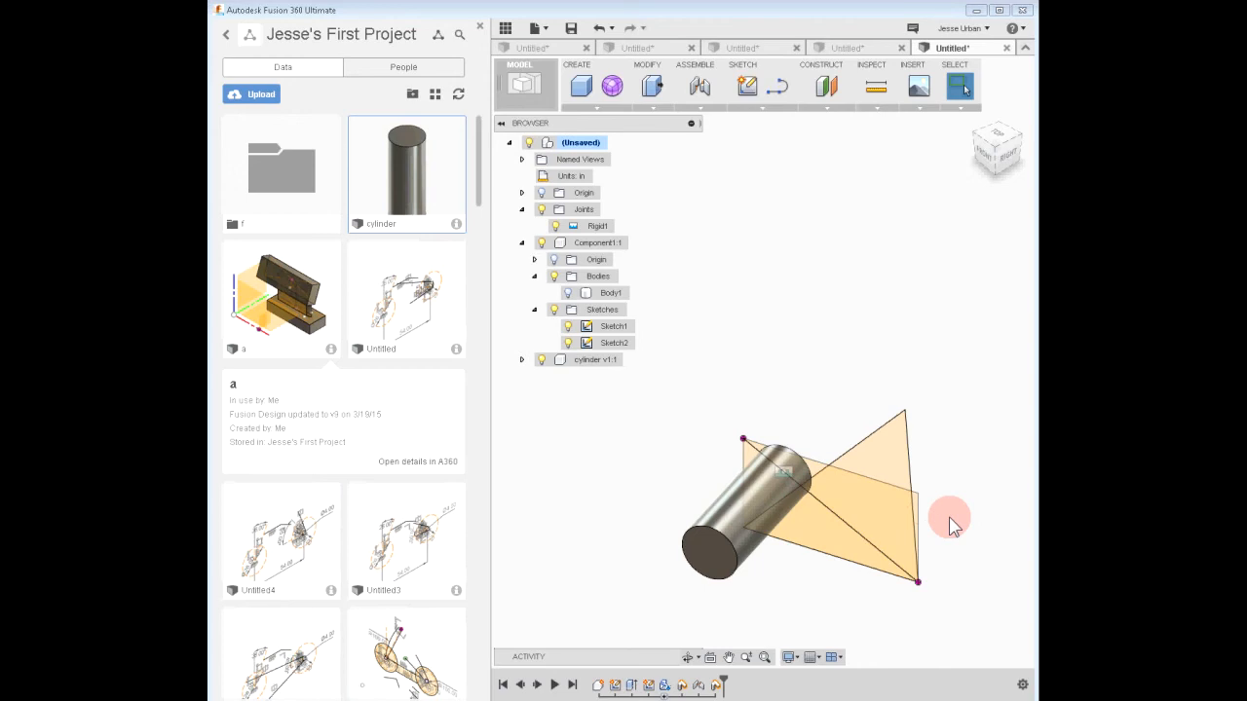
click(521, 359)
click(534, 410)
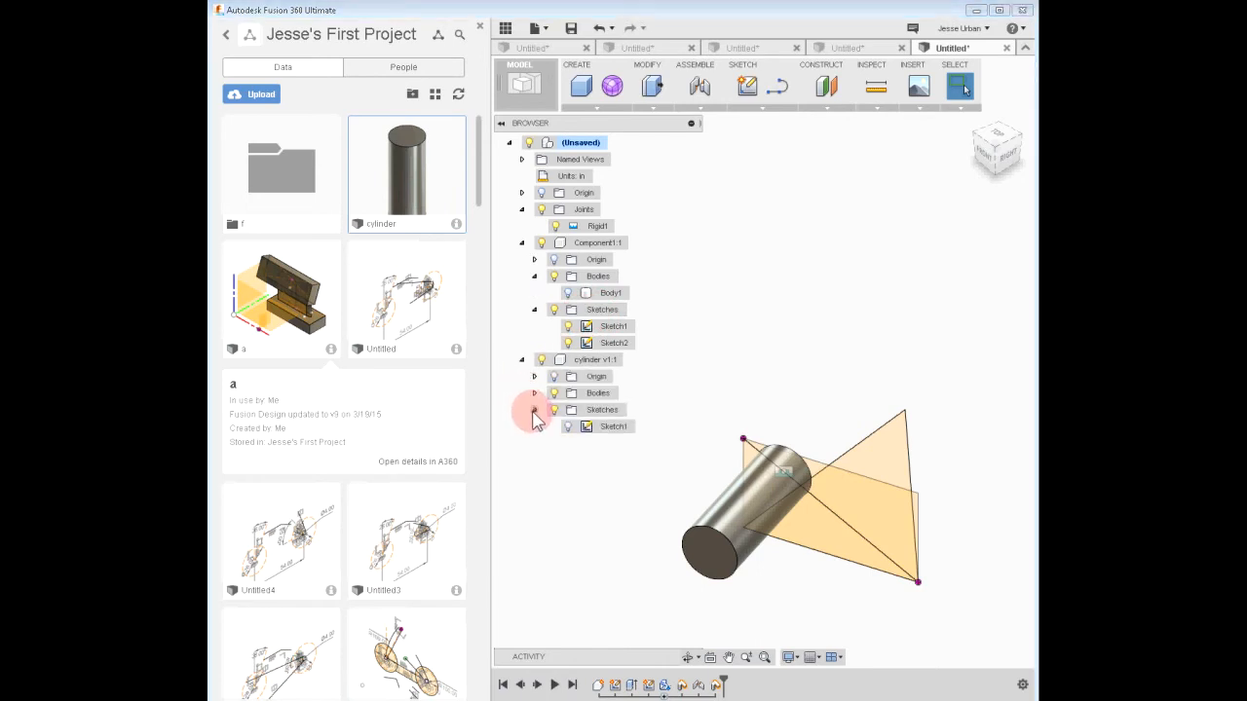
click(614, 328)
click(793, 272)
mouse_move(769, 349)
shift+middle_down()
mouse_move(749, 325)
mouse_move(788, 326)
mouse_move(779, 351)
mouse_move(788, 322)
mouse_move(773, 325)
shift+middle_up()
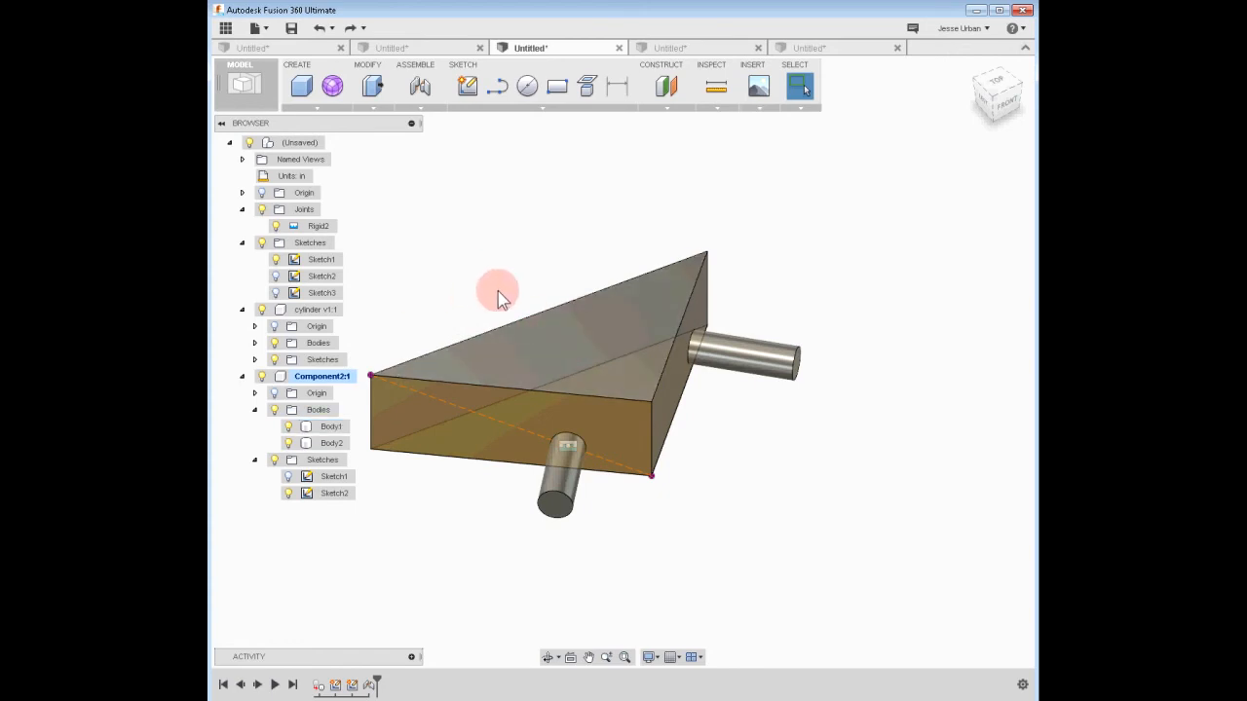
- In the earlier design with two cylinders, activate the top-level assembly and insert another copy of the cylinder design
click(332, 144)
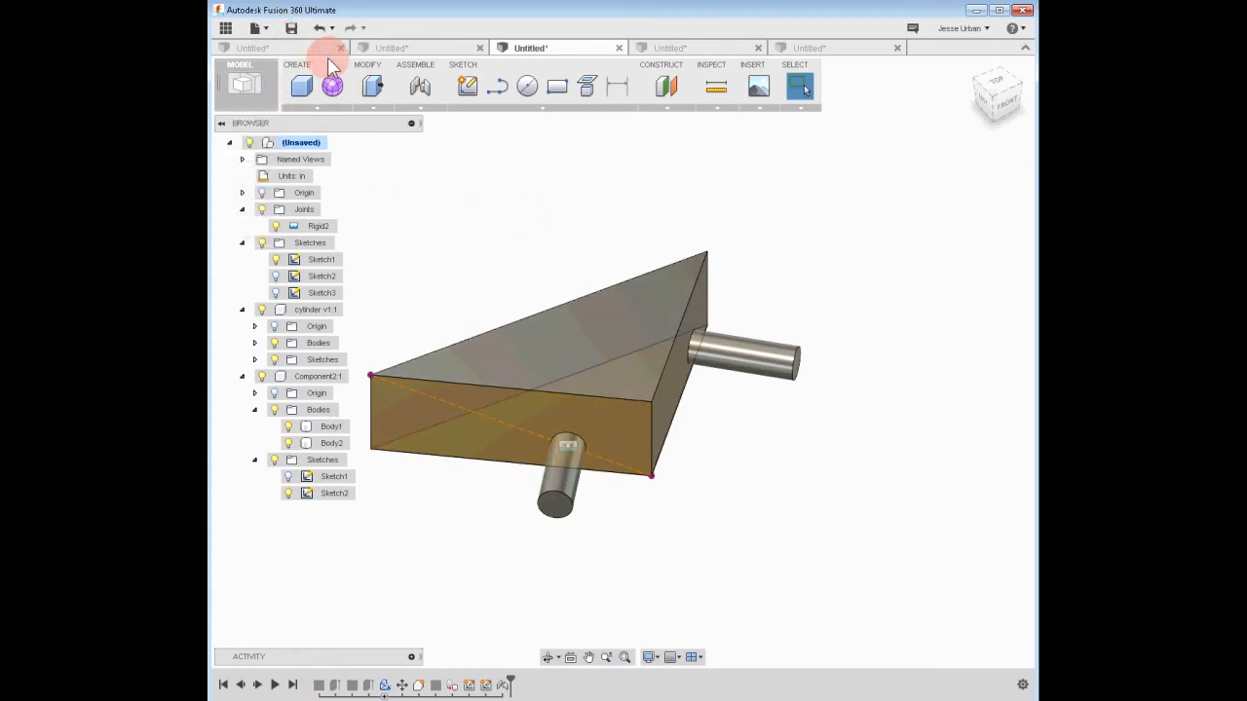
click(225, 27)
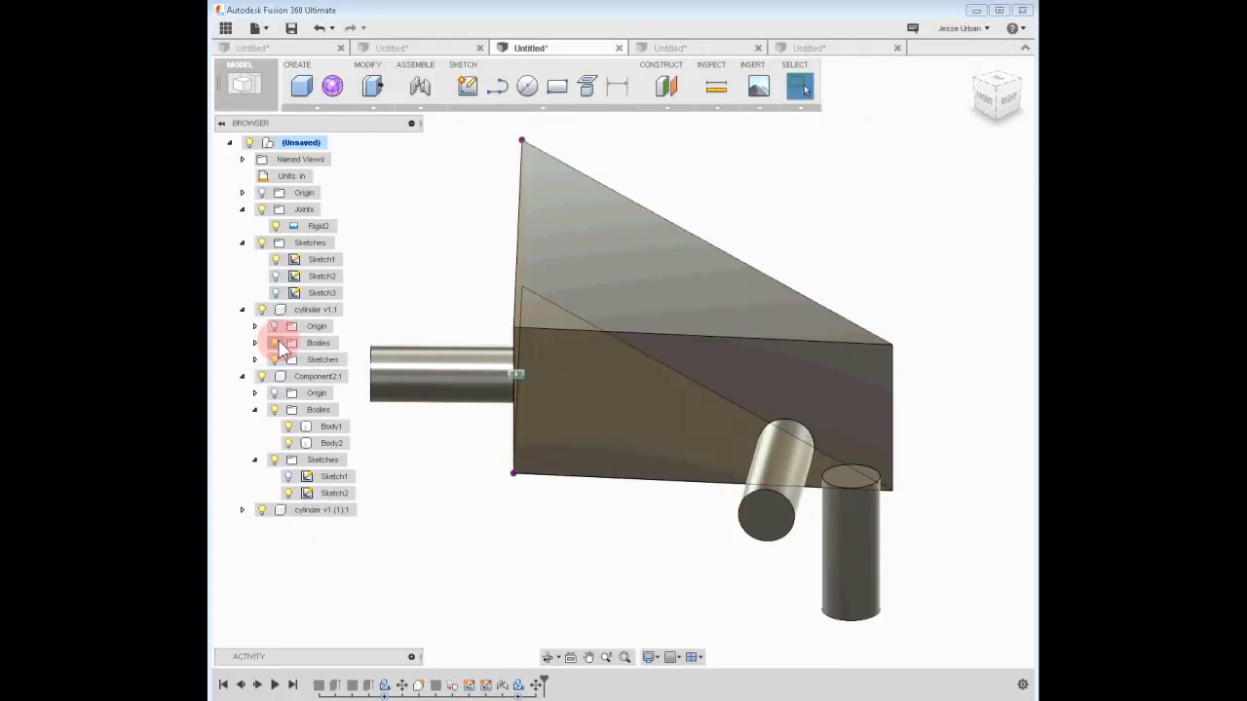
- Open the top-level Sketch1 for editing to check whether the newly inserted cylinder is available there, and exit the sketch
right_click(305, 258)
click(330, 297)
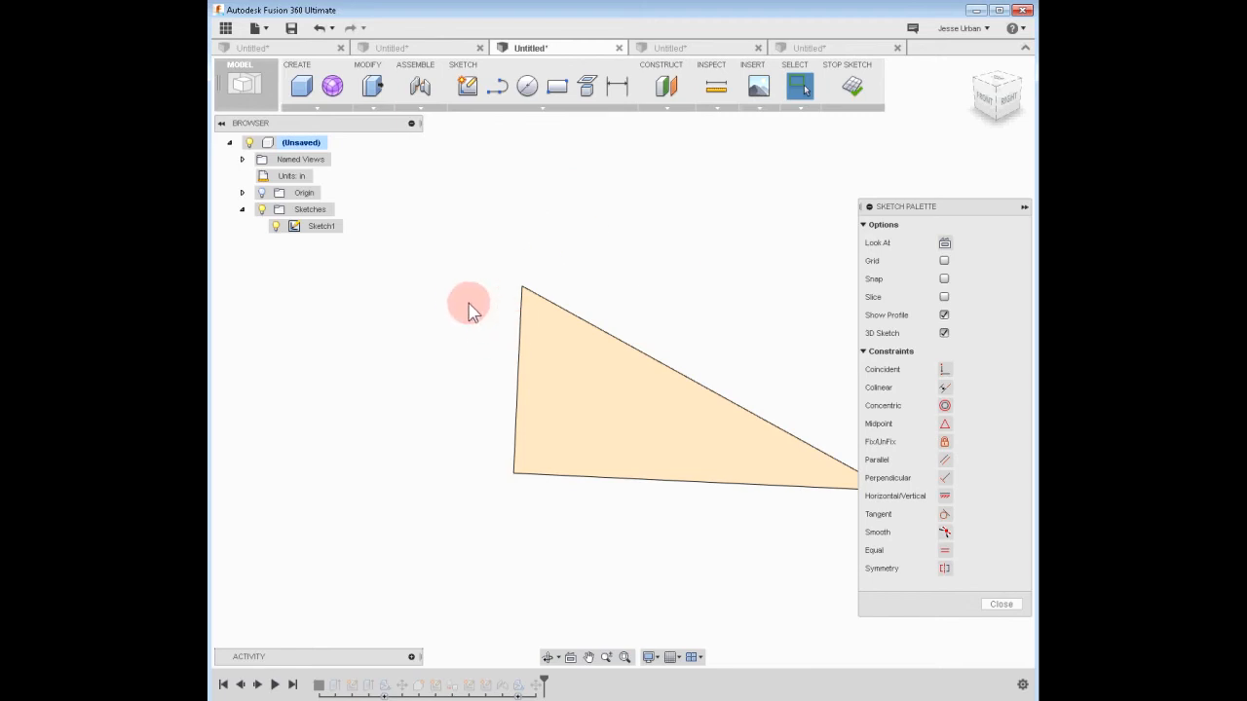
click(856, 87)
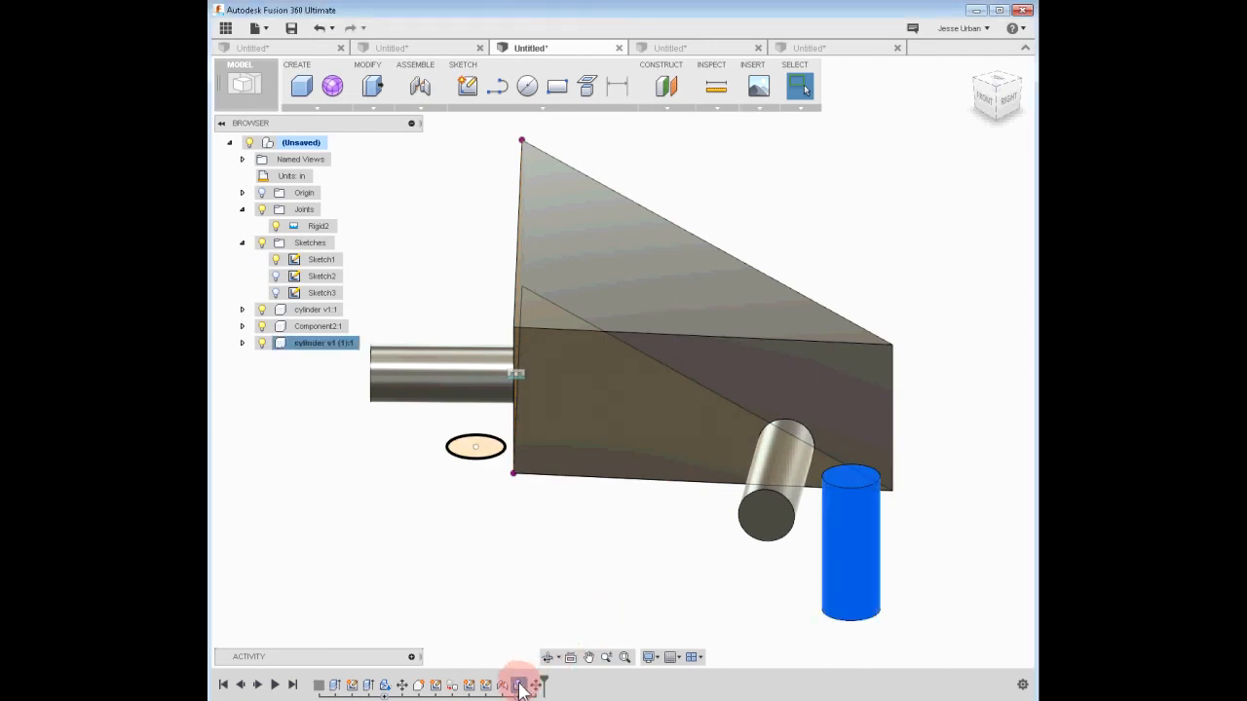
- Reorder the new cylinder's insertion feature to the start of the timeline, ahead of Sketch1
mouse_move(520, 688)
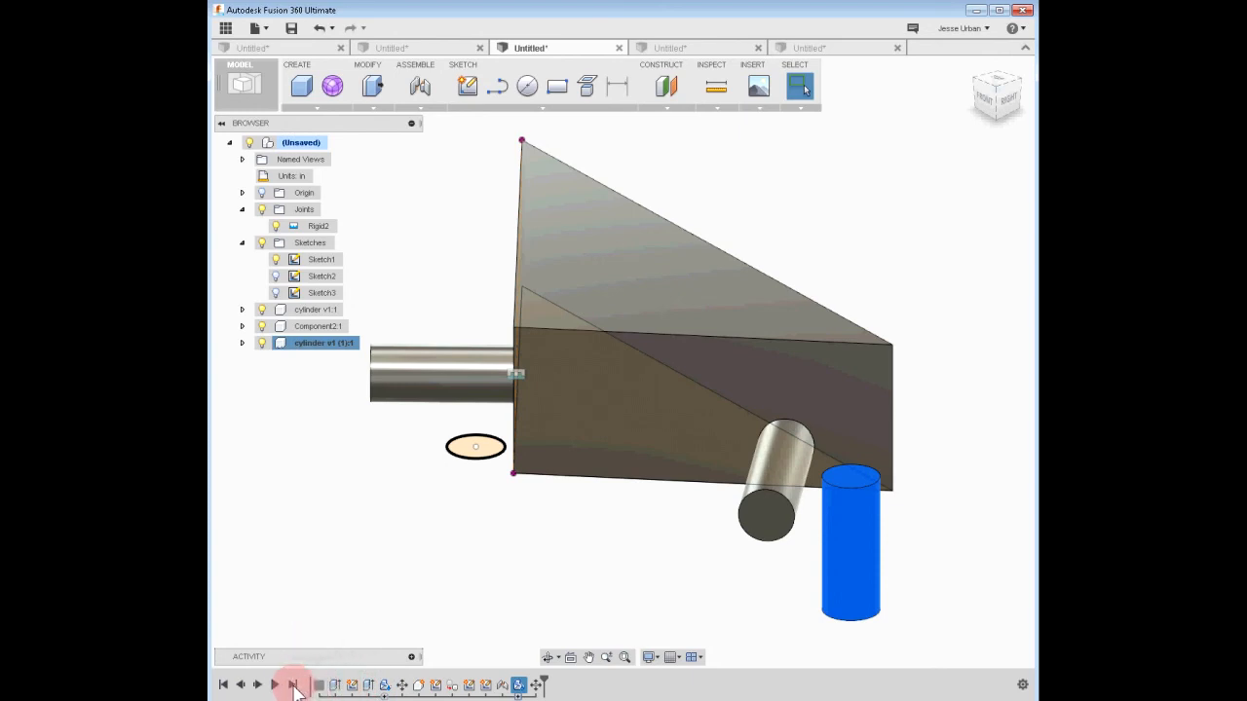
drag(289, 687, 290, 687)
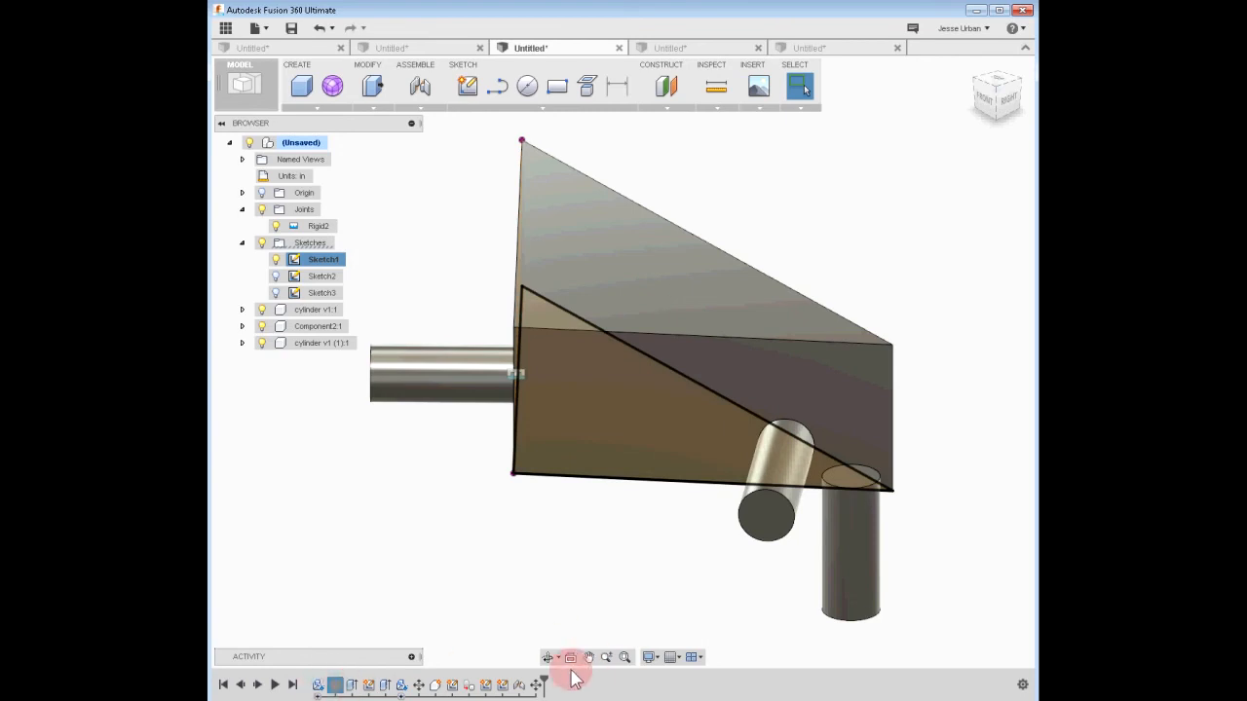
mouse_move(544, 676)
mouse_down()
mouse_move(322, 679)
mouse_move(557, 675)
mouse_move(545, 679)
mouse_up()
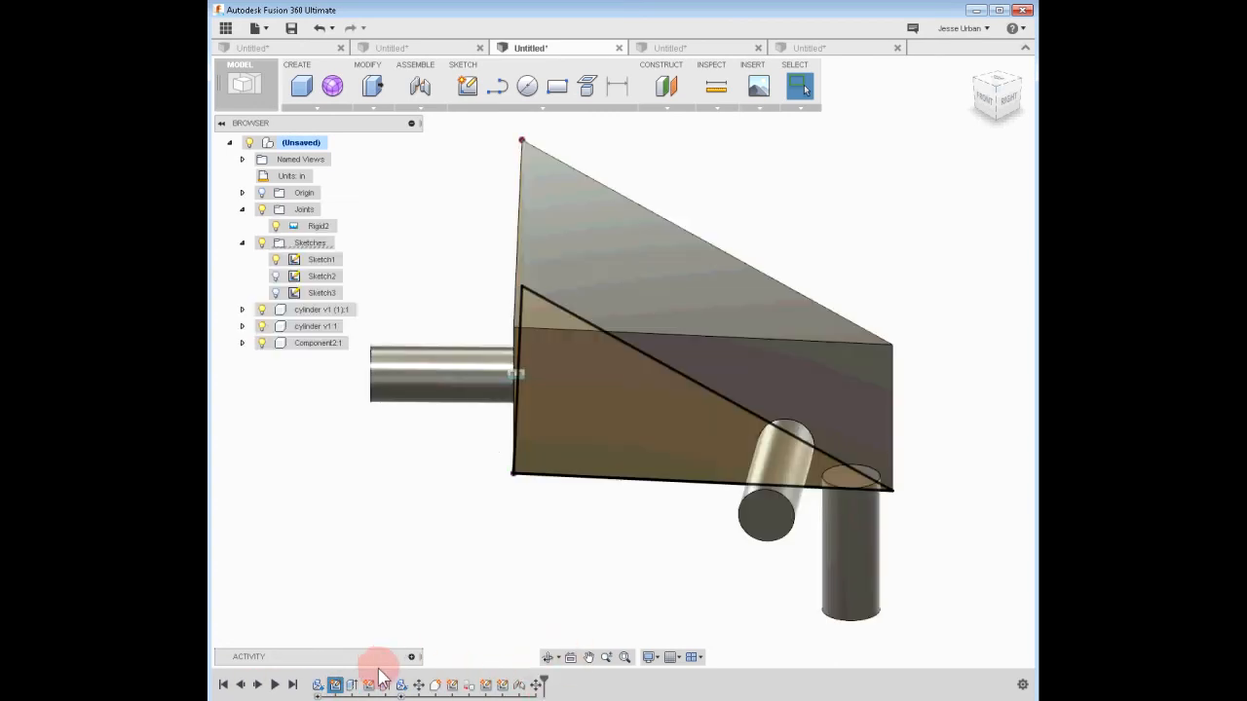
click(335, 685)
click(318, 686)
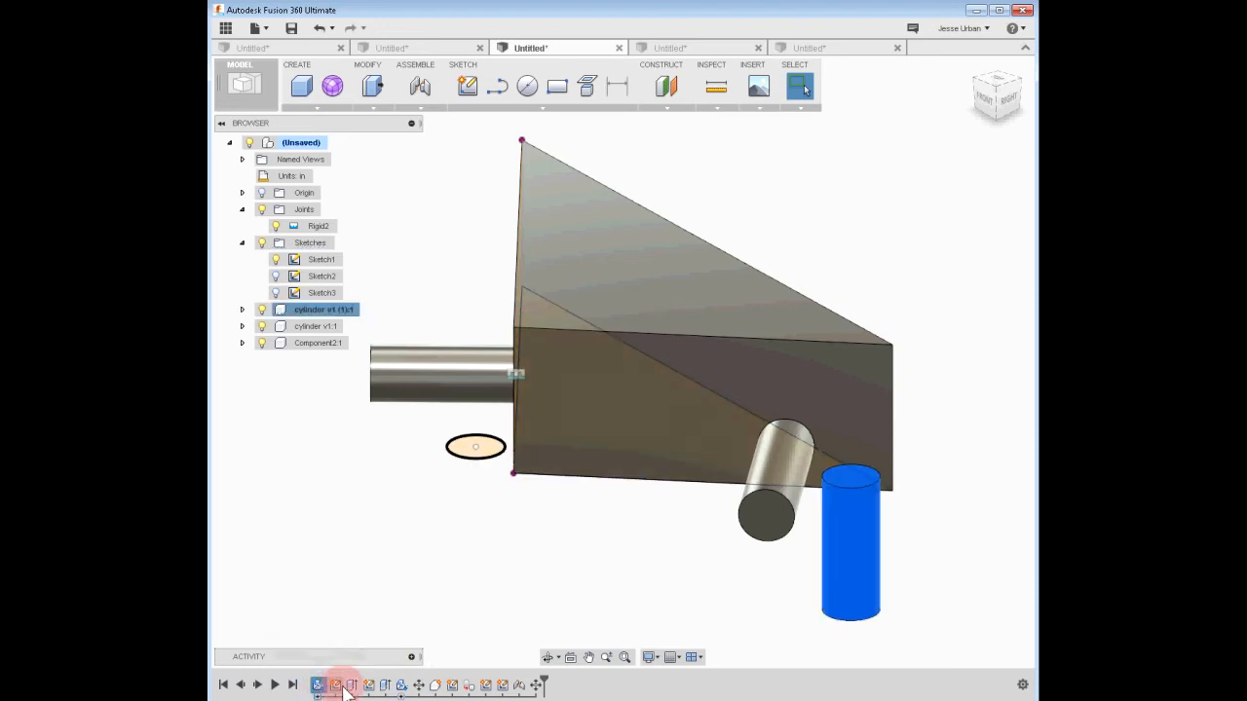
click(334, 685)
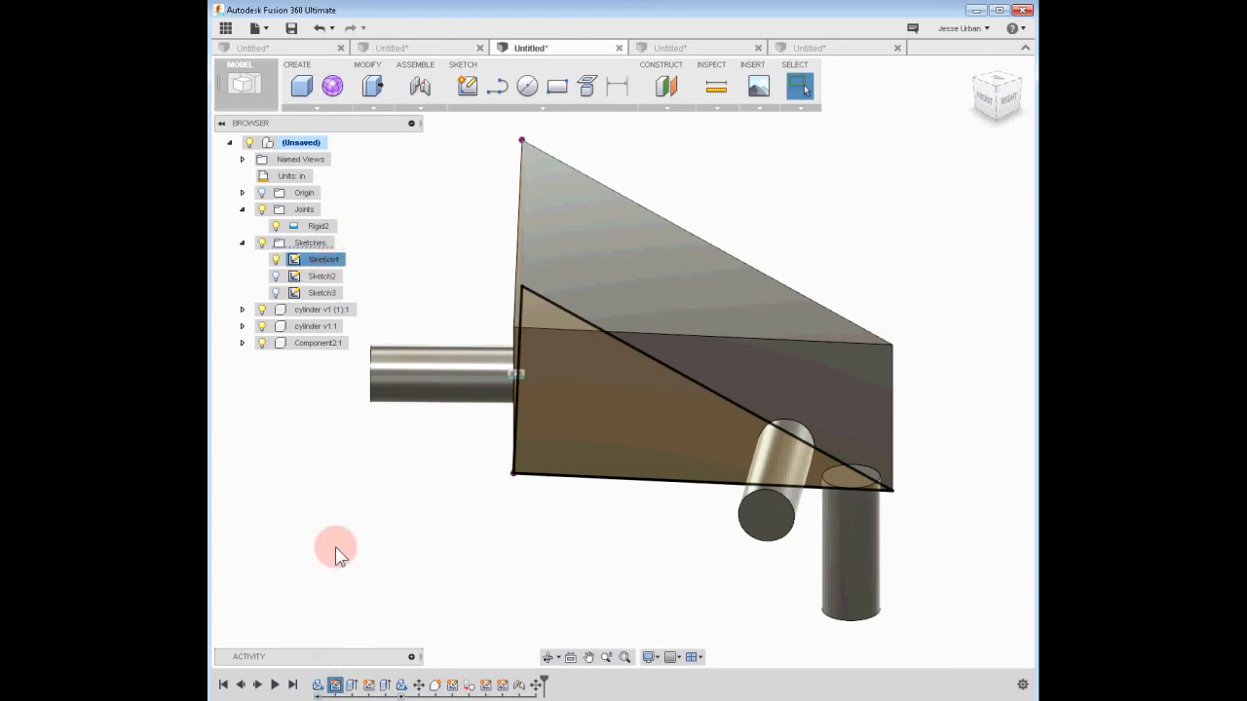
- Reopen Sketch1 for editing to examine where the new cylinder sits relative to the triangle, and exit the sketch
right_click(339, 686)
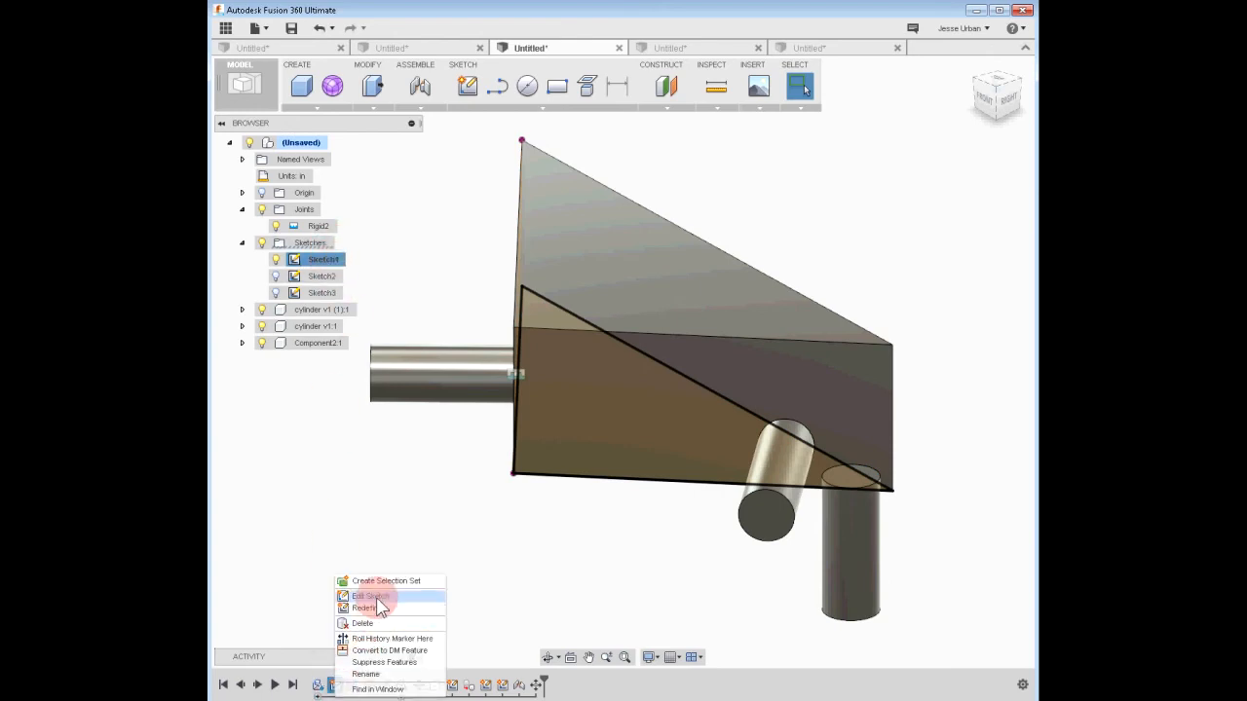
click(378, 601)
mouse_move(560, 511)
shift+middle_down()
mouse_move(587, 504)
mouse_move(548, 500)
mouse_move(551, 514)
shift+middle_up()
key(Escape)
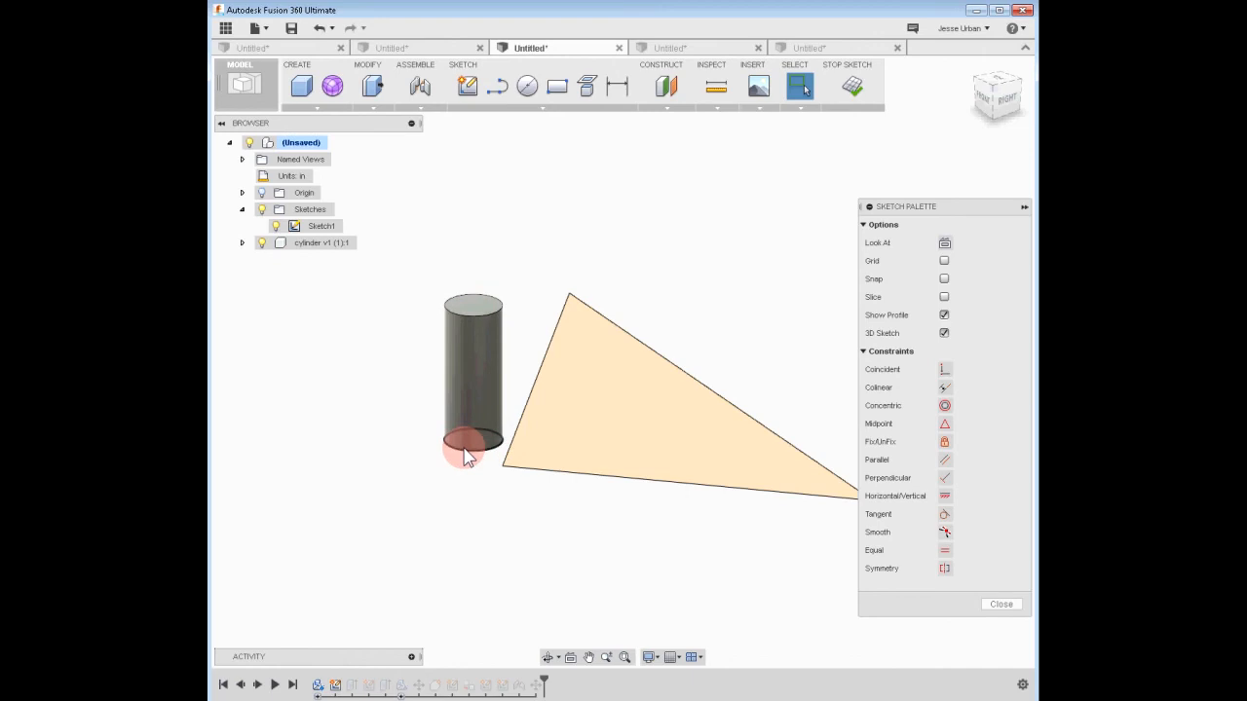
click(853, 87)
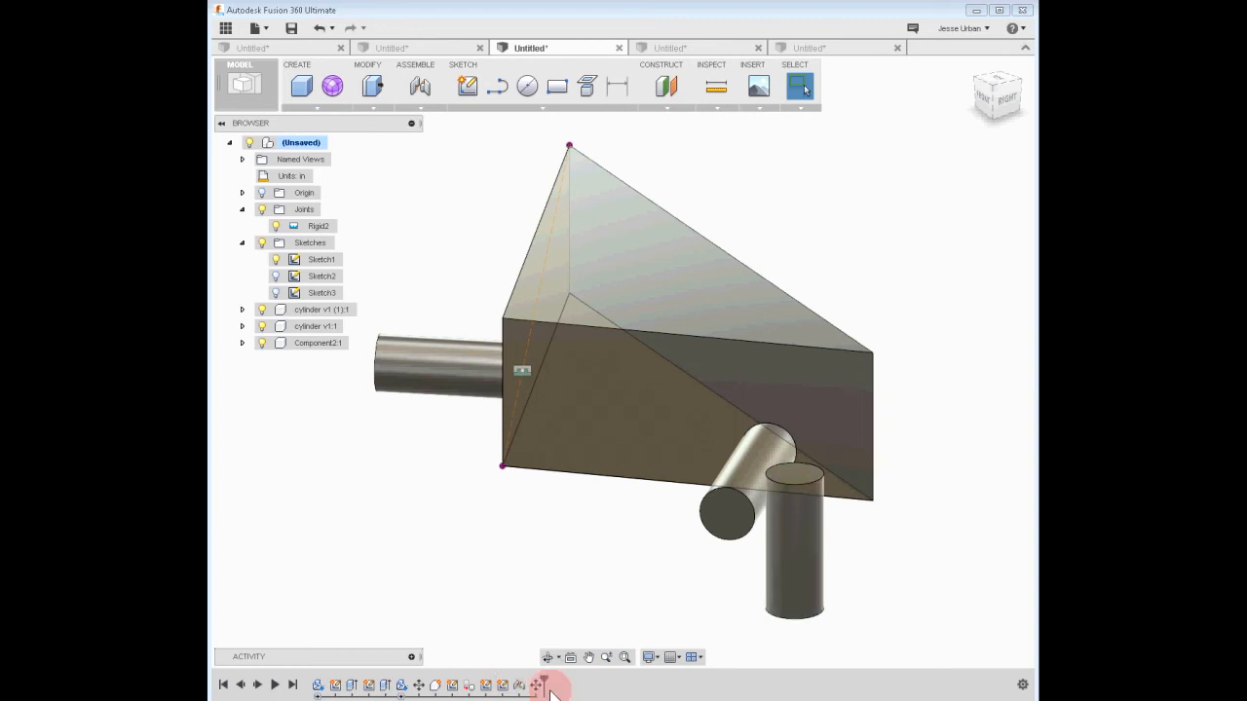
- Reorder the new cylinder's Move feature in the timeline to directly after its insertion, ahead of Sketch1
click(538, 686)
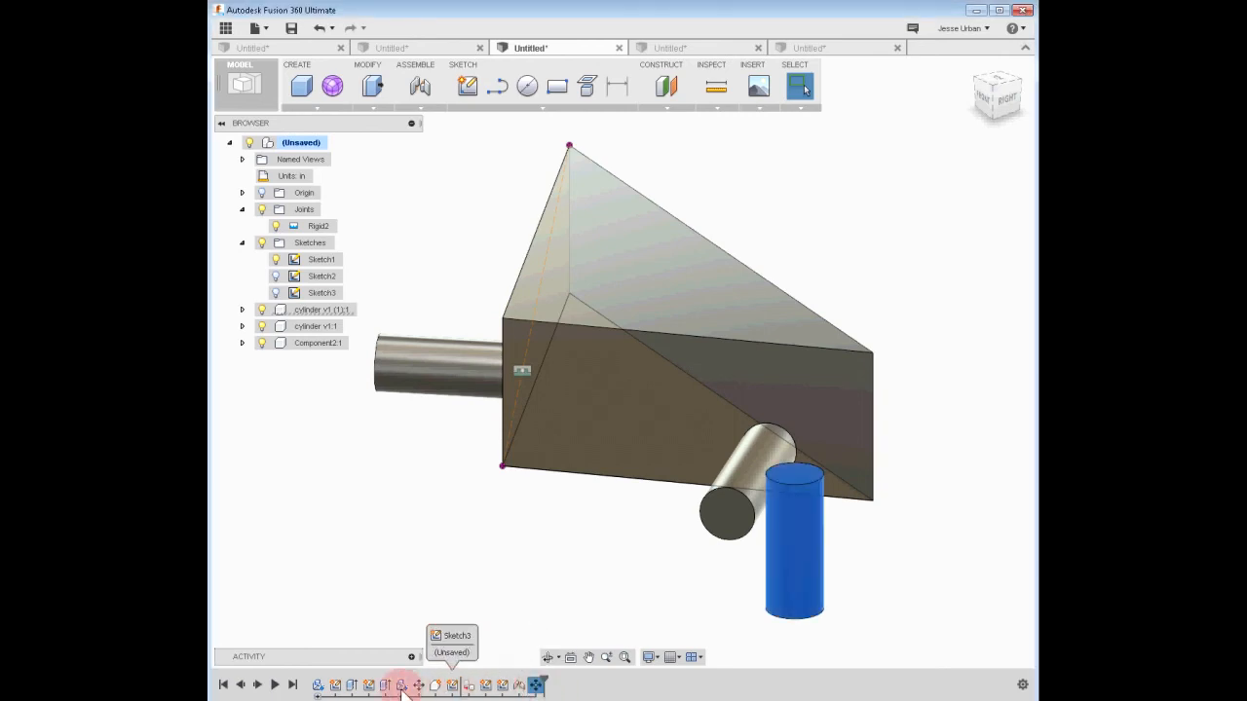
drag(340, 691, 326, 692)
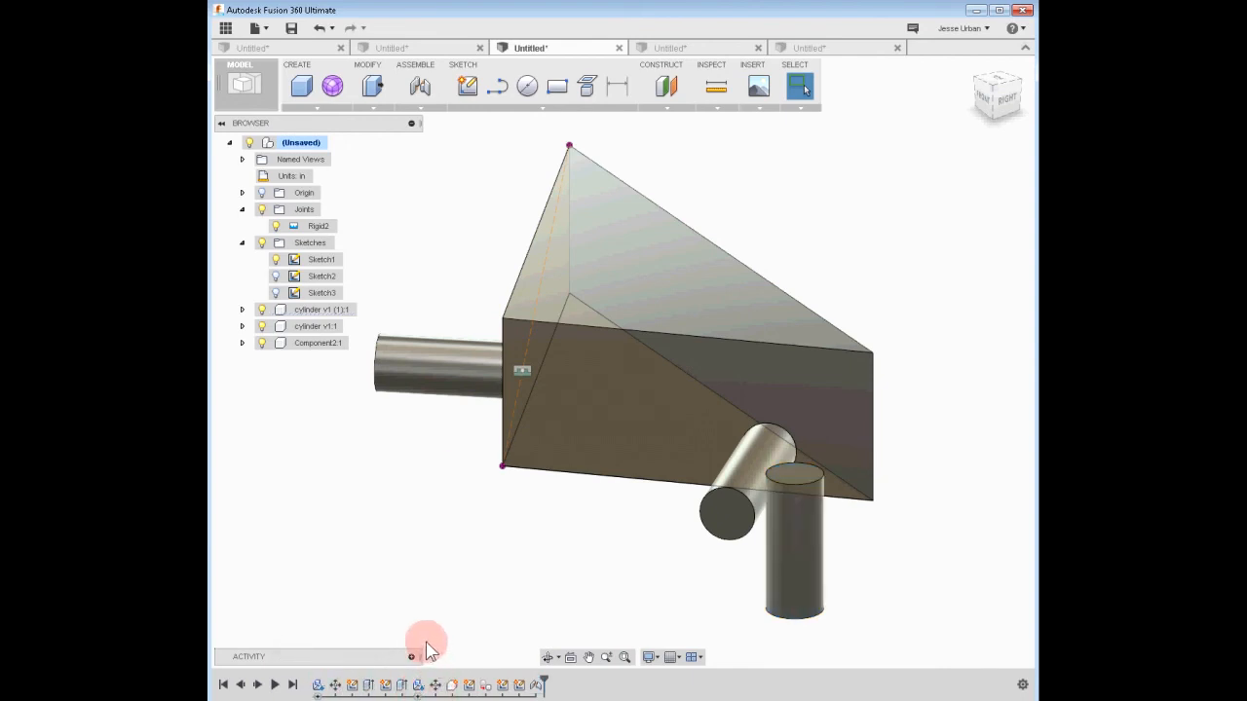
- Edit Sketch1 and draw a line from the triangle's corner opposite its longest edge to that edge's midpoint
click(352, 689)
right_click(352, 689)
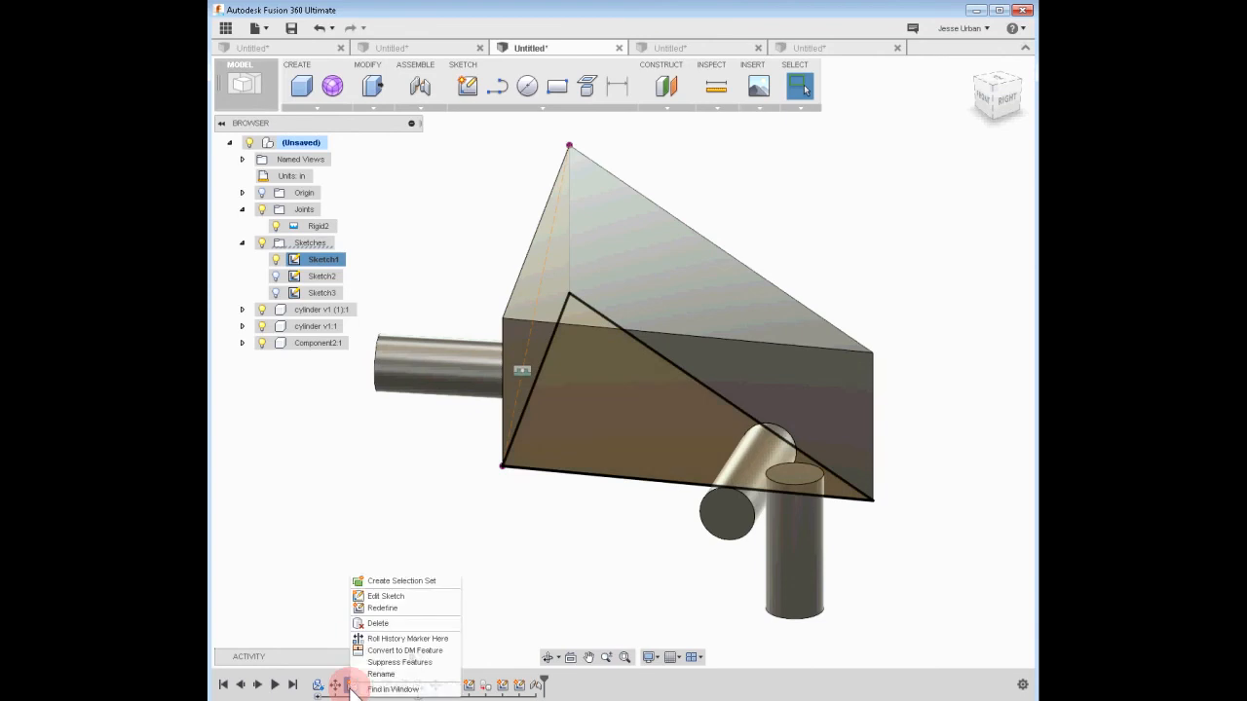
click(404, 596)
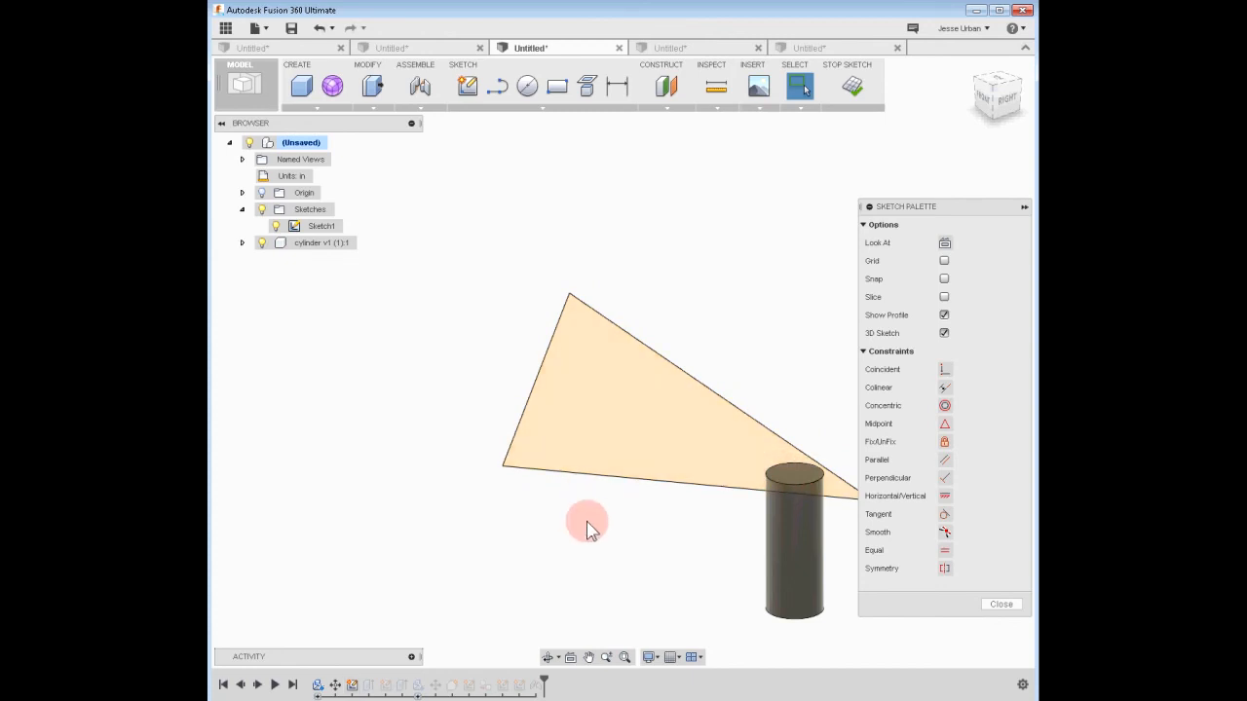
shift+middle_drag(587, 520, 588, 541)
key(Escape)
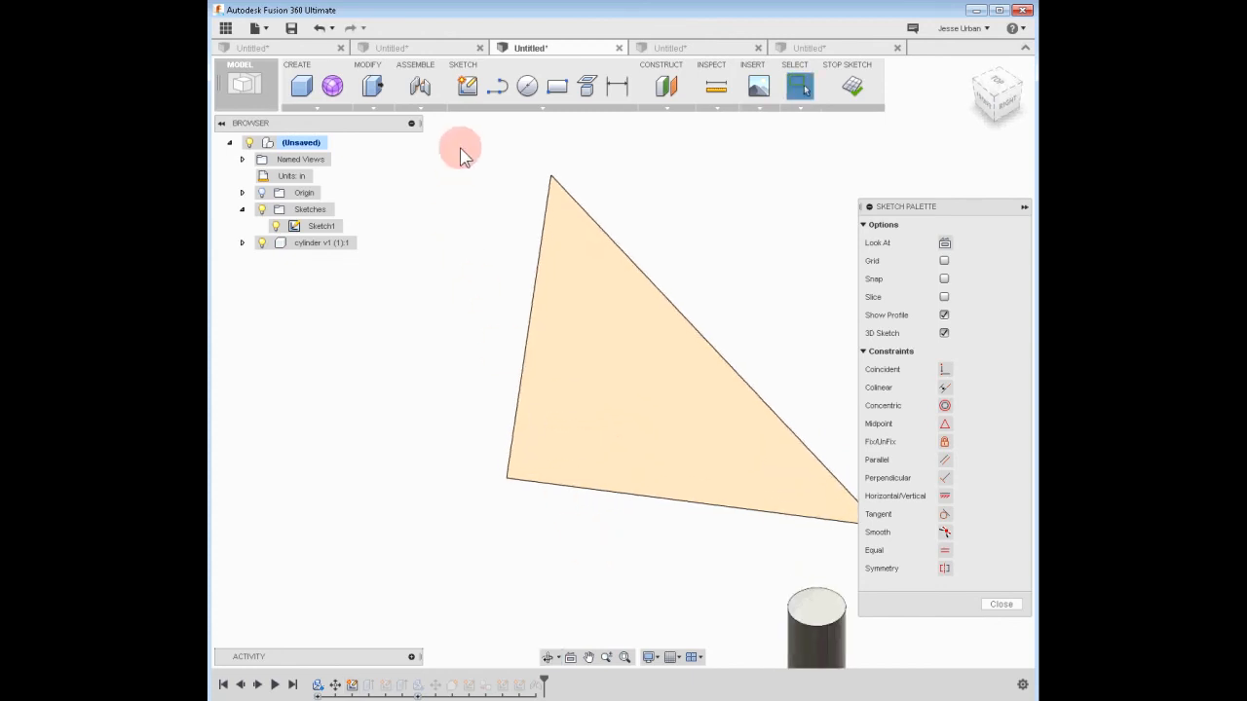
click(497, 87)
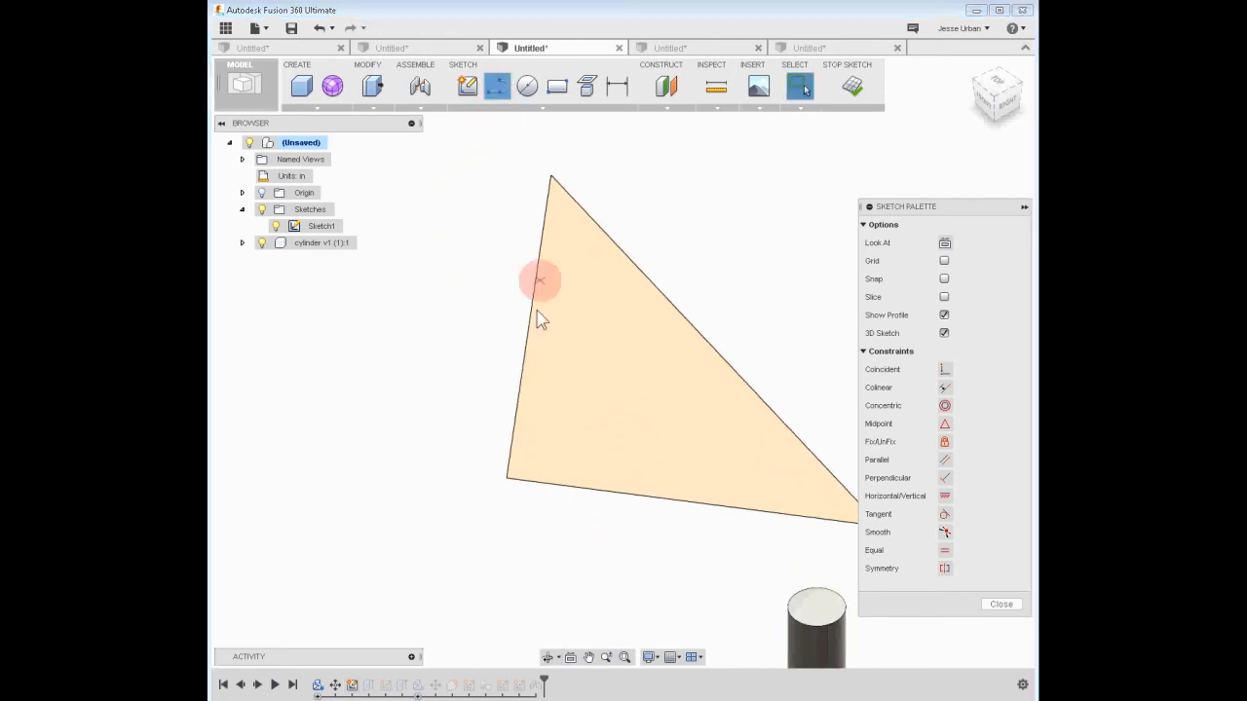
click(506, 477)
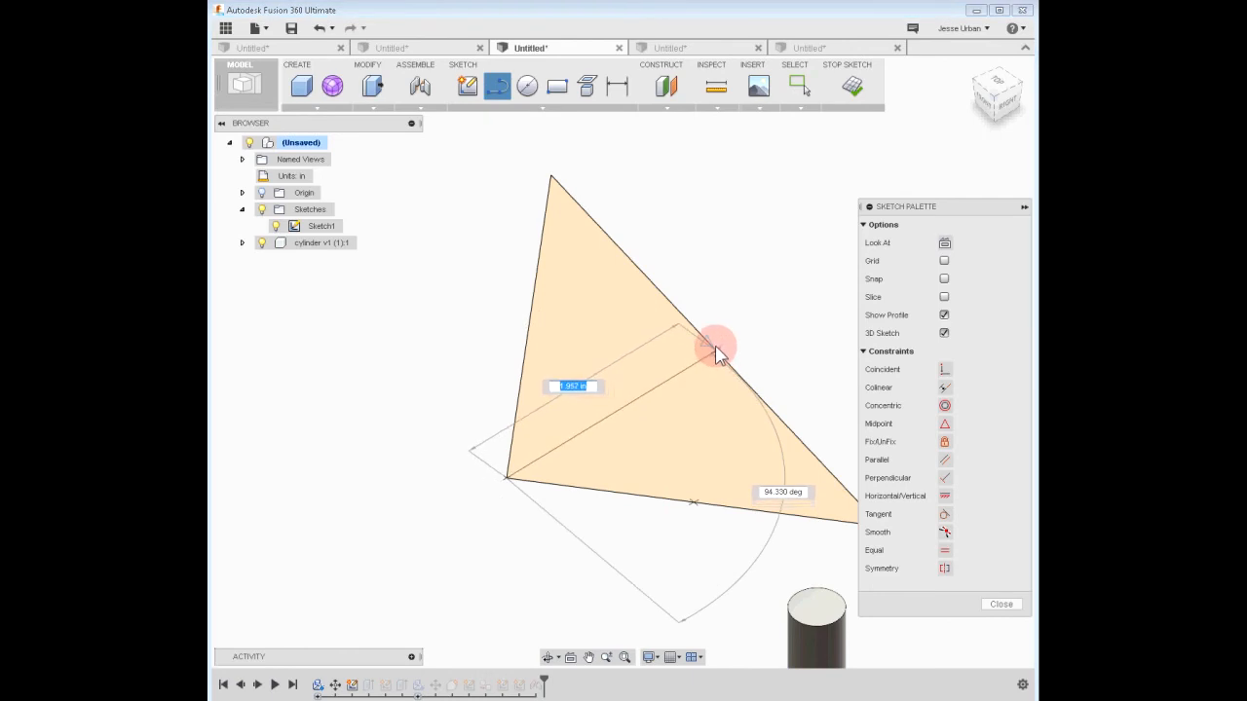
click(715, 352)
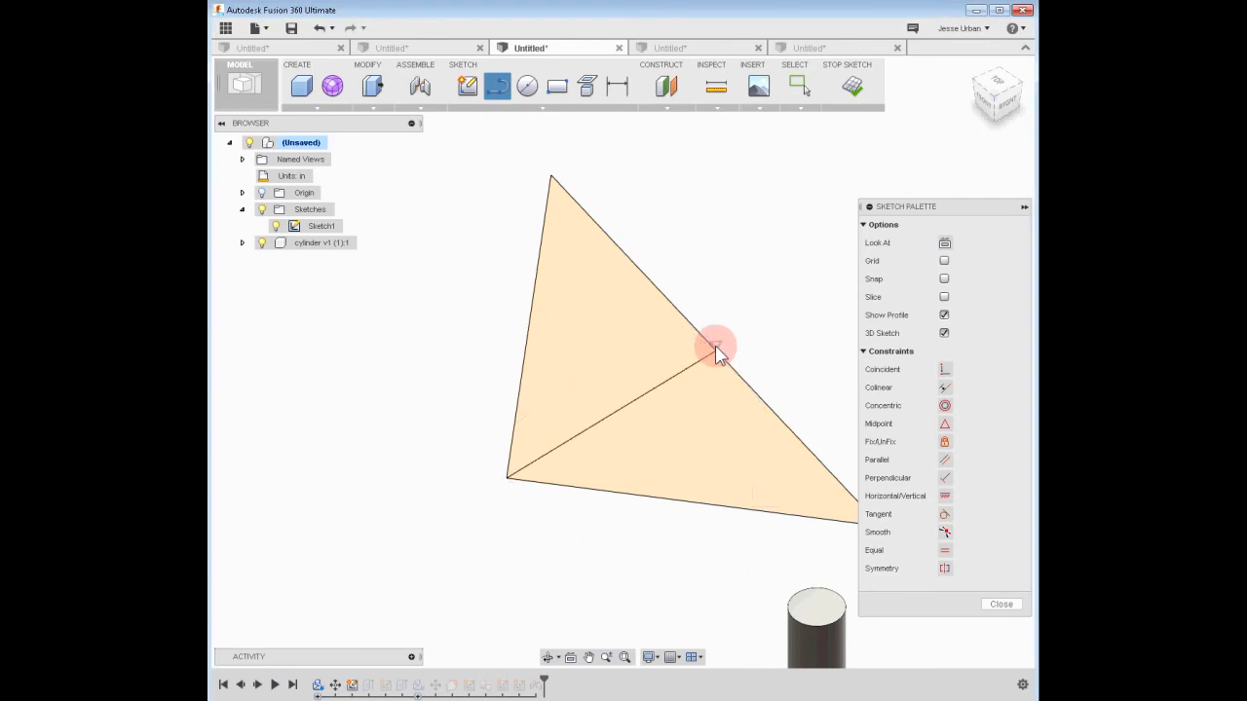
- Place a sketch point at the midpoint of the new line across the triangle in Sketch1
click(543, 107)
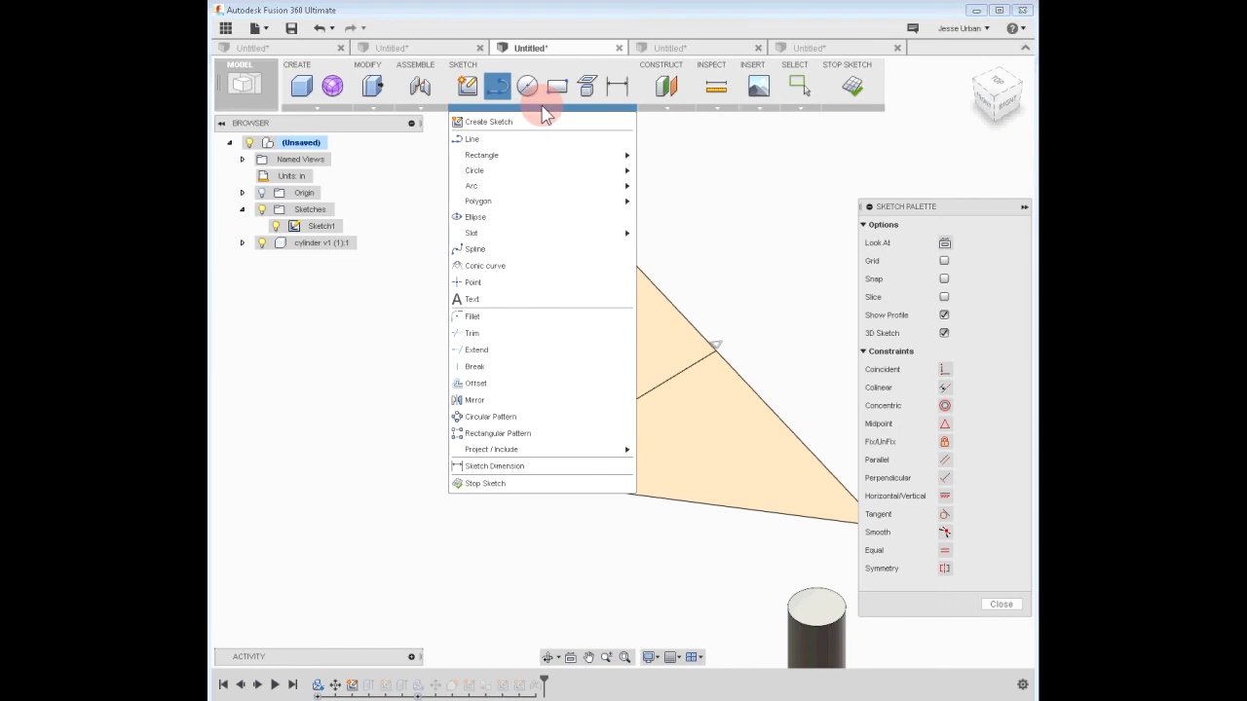
click(532, 282)
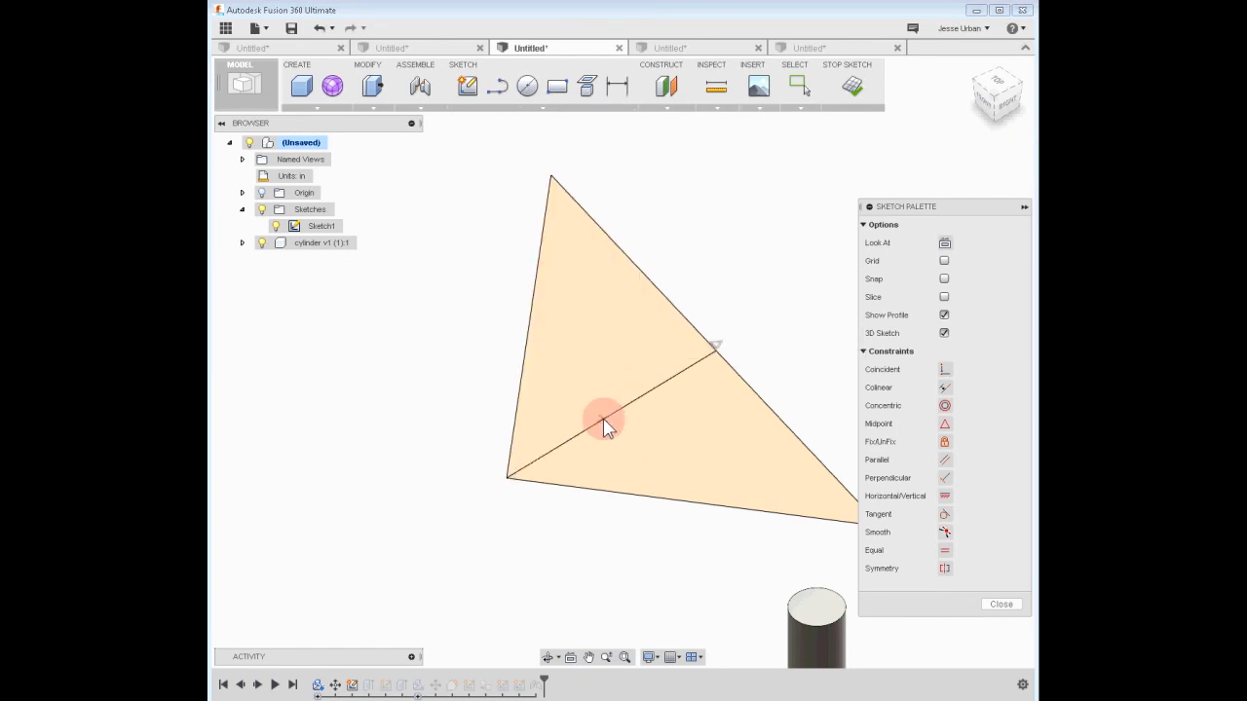
click(611, 421)
click(615, 410)
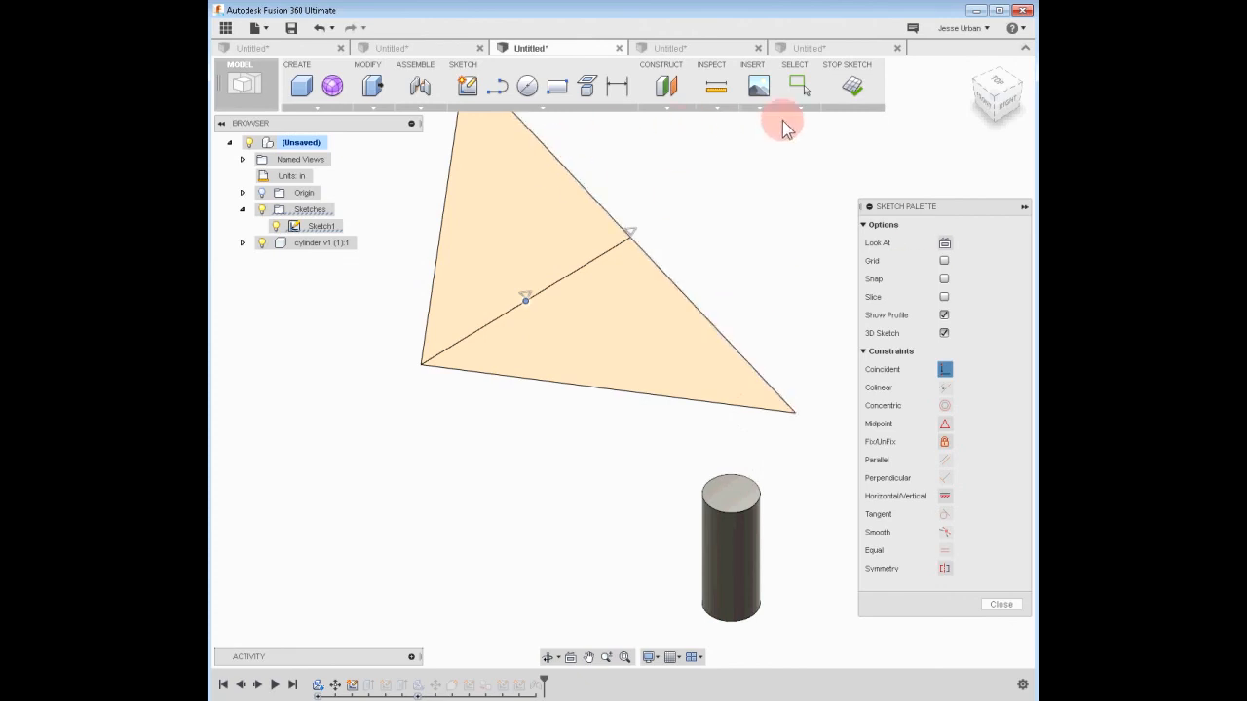
- Project the circular bottom edge of the separate cylinder into Sketch1
click(799, 86)
click(757, 490)
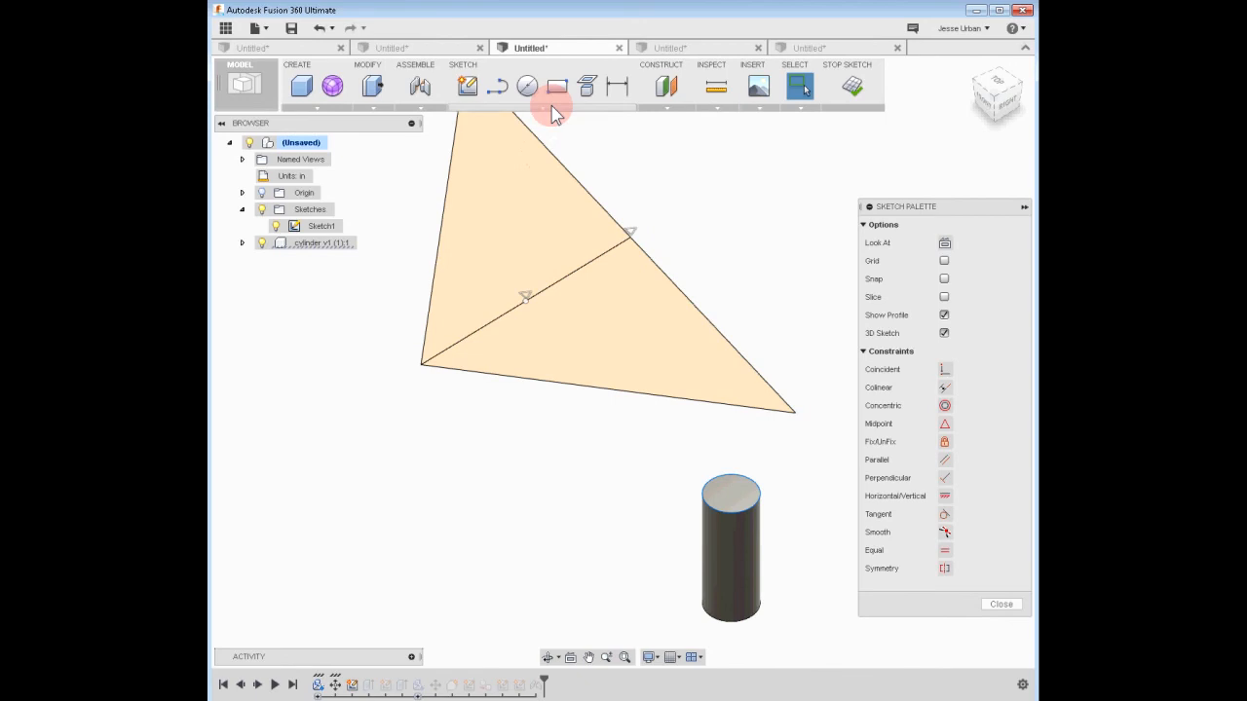
click(586, 90)
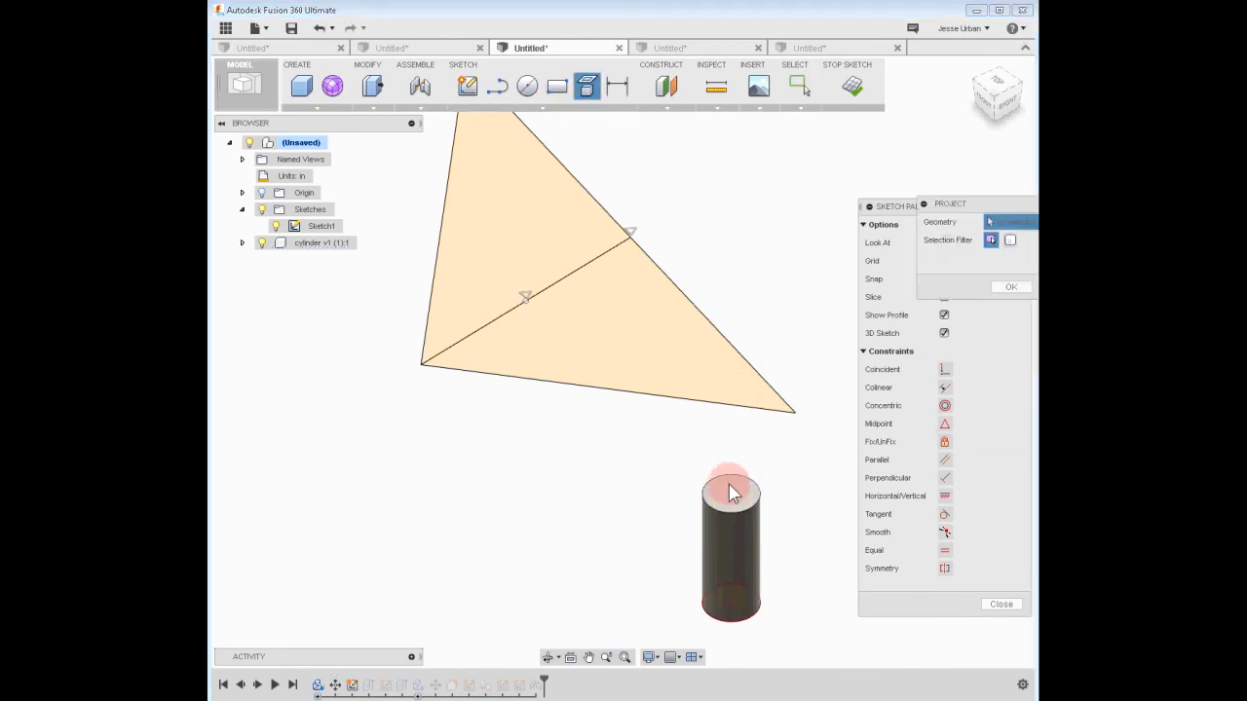
mouse_move(730, 516)
shift+middle_down()
mouse_move(692, 549)
mouse_move(697, 518)
shift+middle_up()
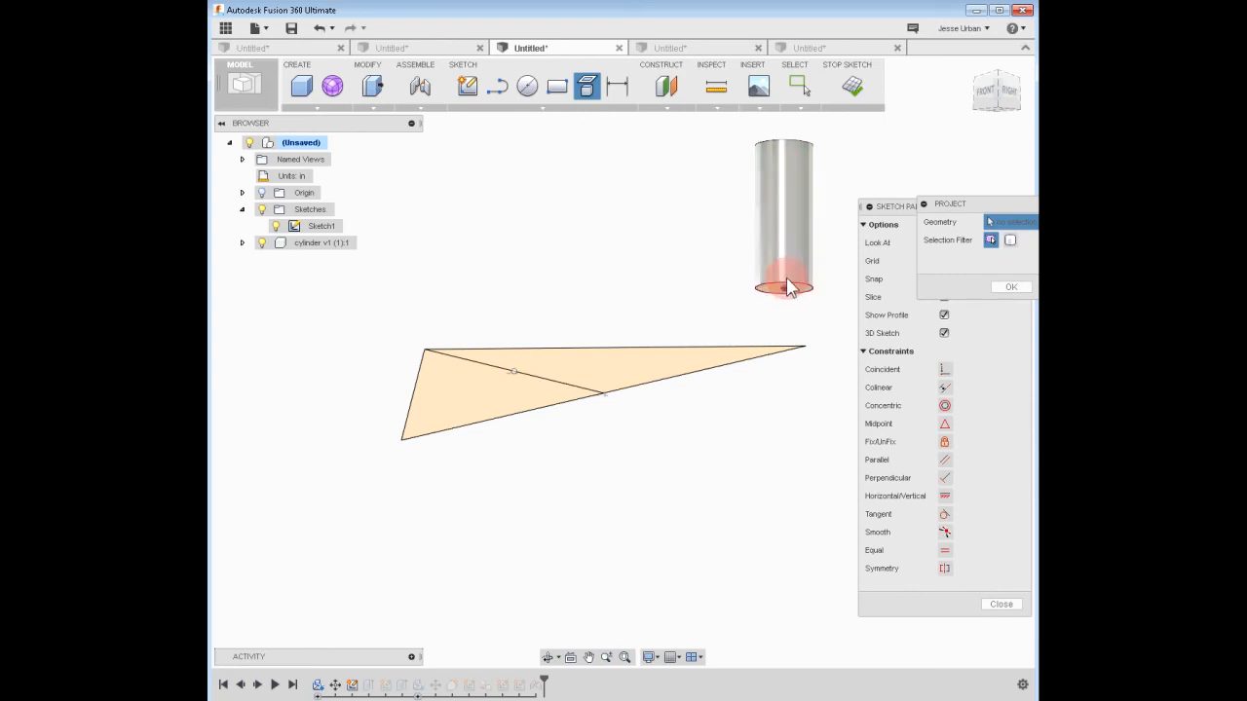
click(805, 290)
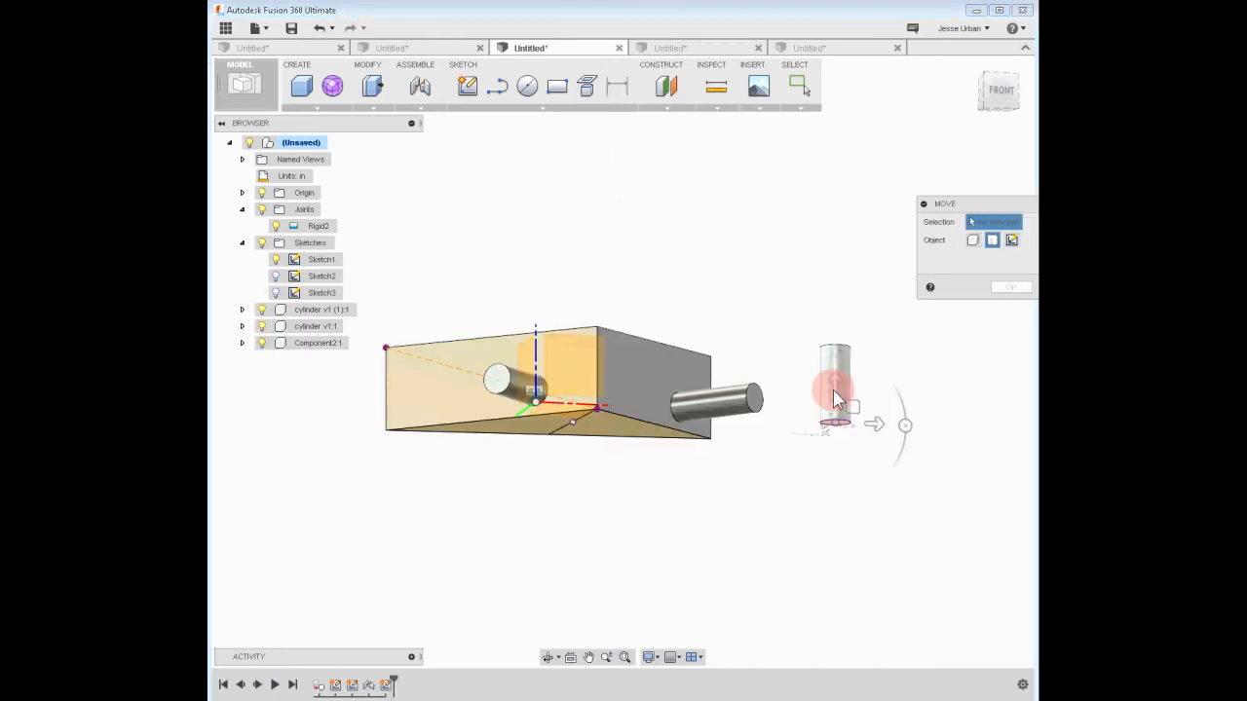
- Move the upright separate cylinder by rotating it -180 degrees about Z
click(834, 388)
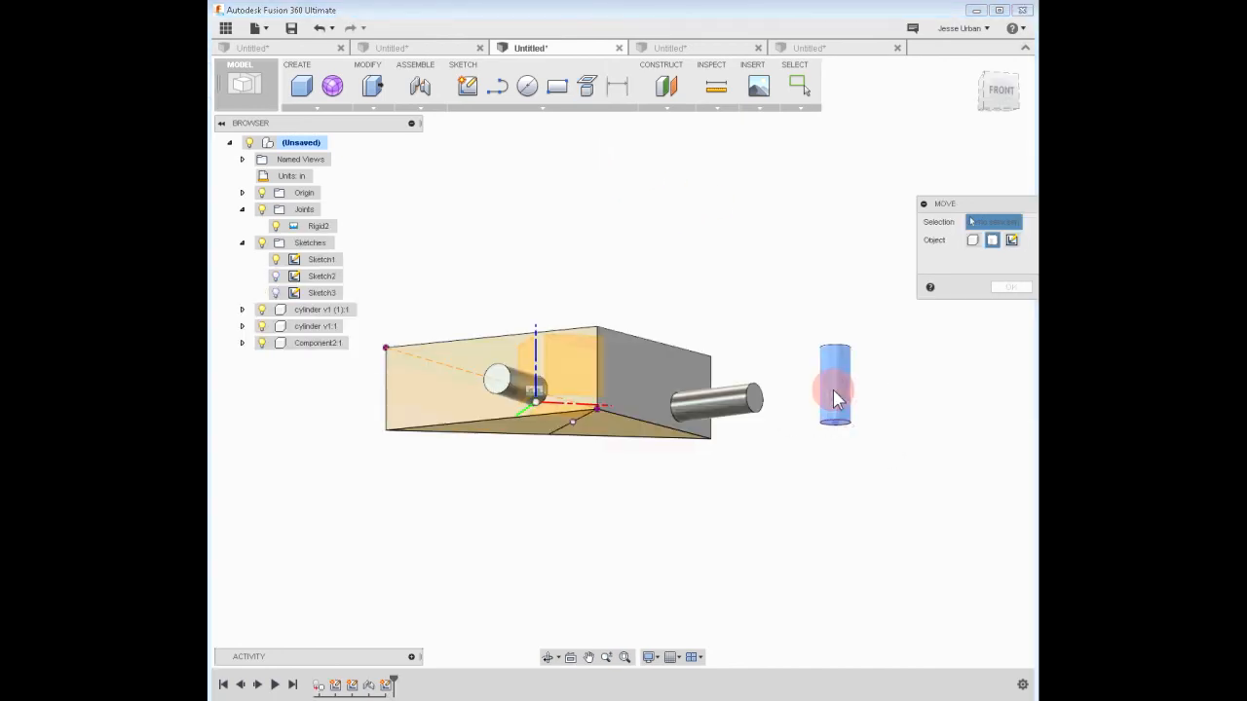
click(834, 388)
drag(835, 348, 839, 534)
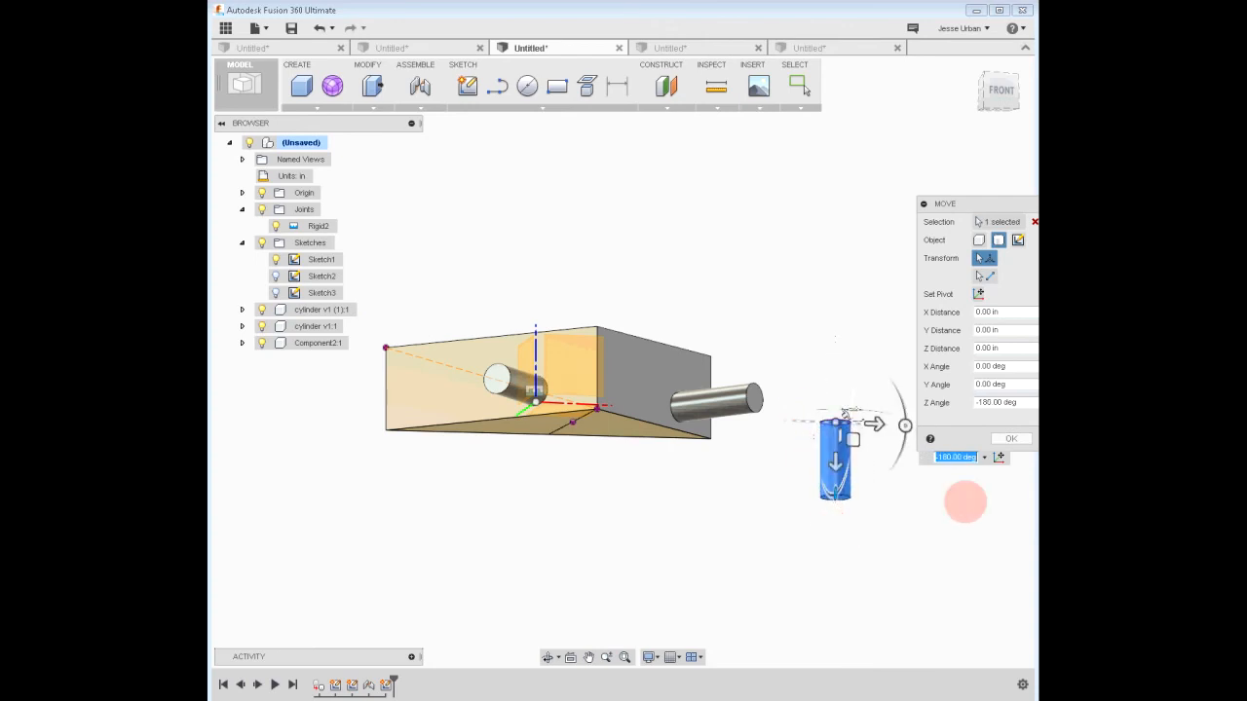
click(1004, 438)
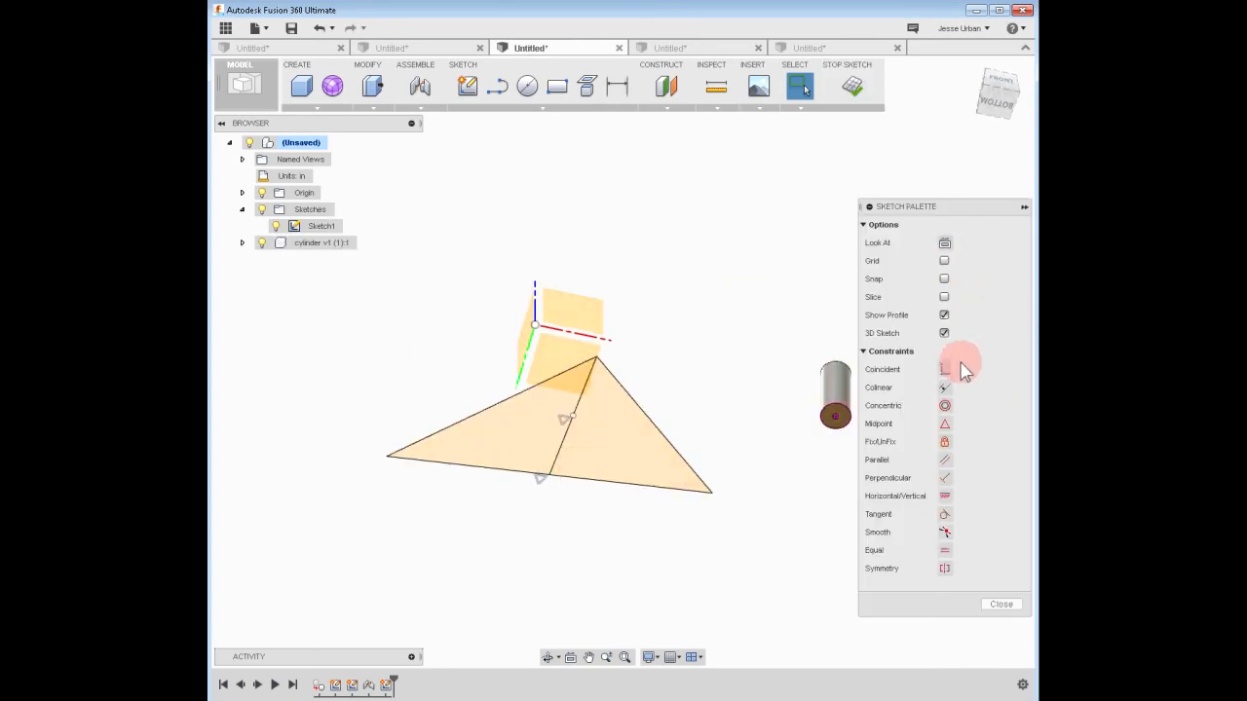
- Constrain the line's midpoint point coincident with the projected circle's center, finish Sketch1, and check the wedge's position against the cylinders
click(943, 370)
click(824, 420)
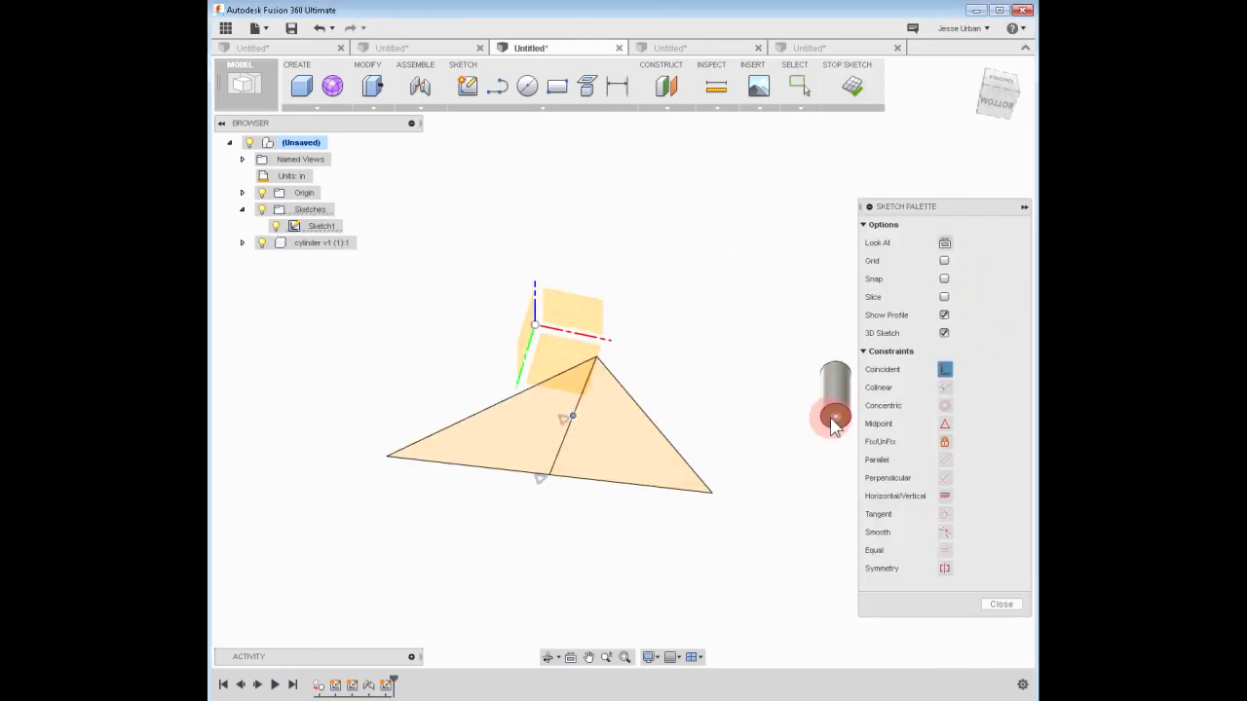
click(834, 418)
click(998, 604)
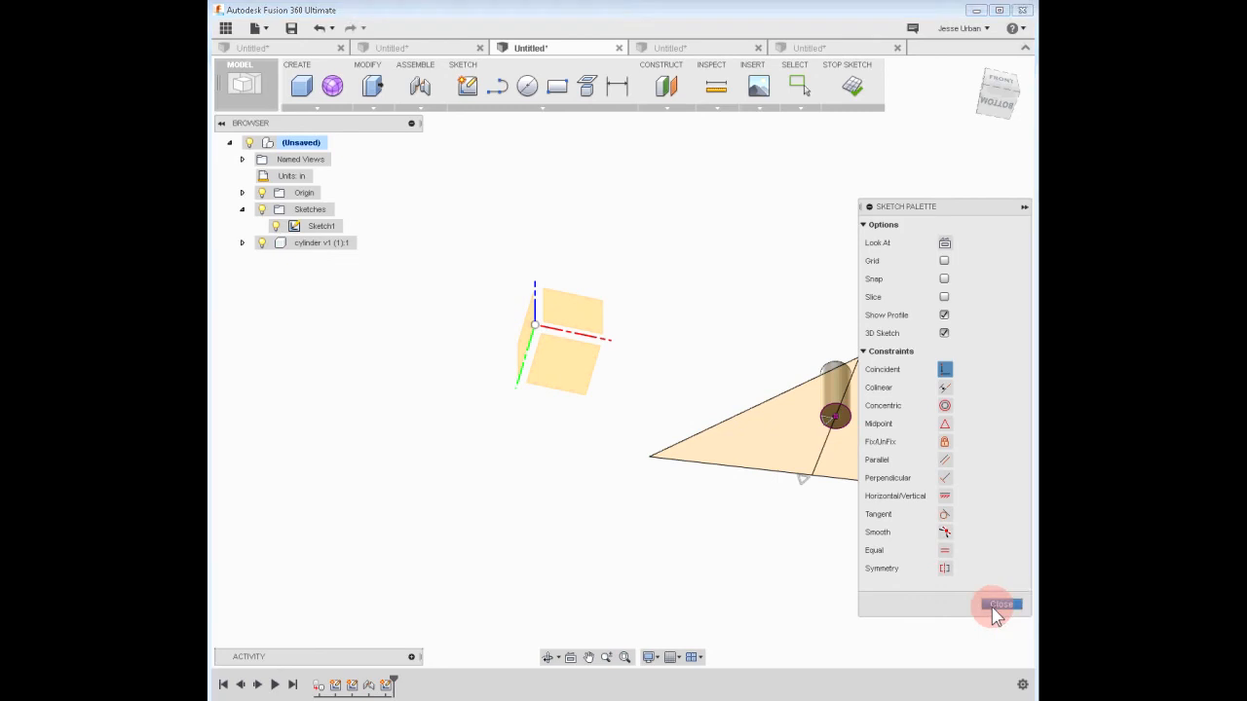
shift+middle_drag(619, 521, 527, 398)
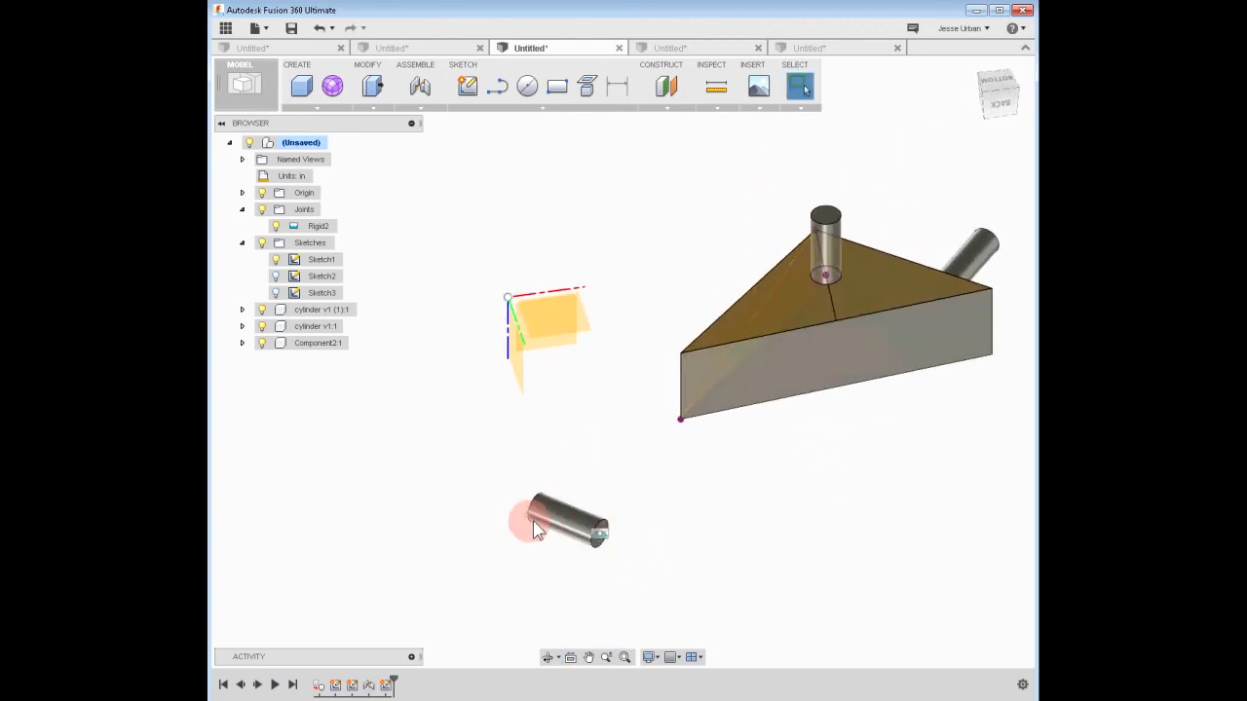
drag(565, 536, 522, 502)
shift+middle_drag(588, 473, 724, 306)
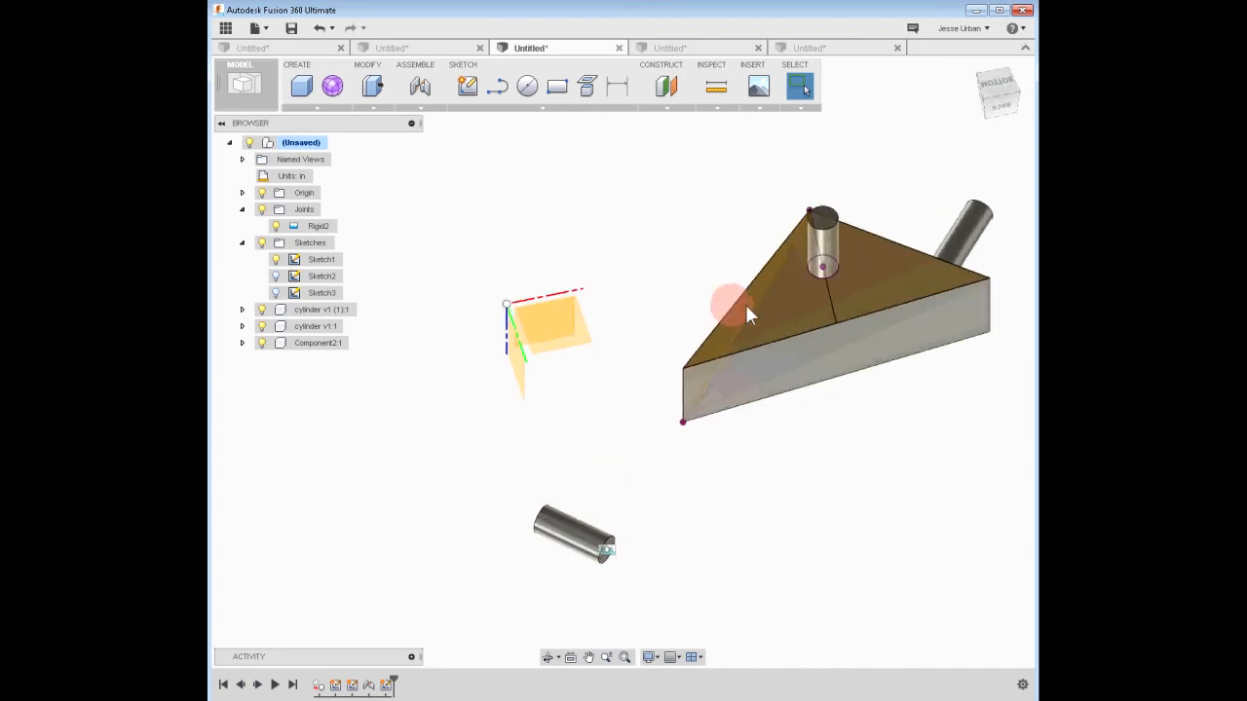
shift+middle_drag(857, 445, 833, 516)
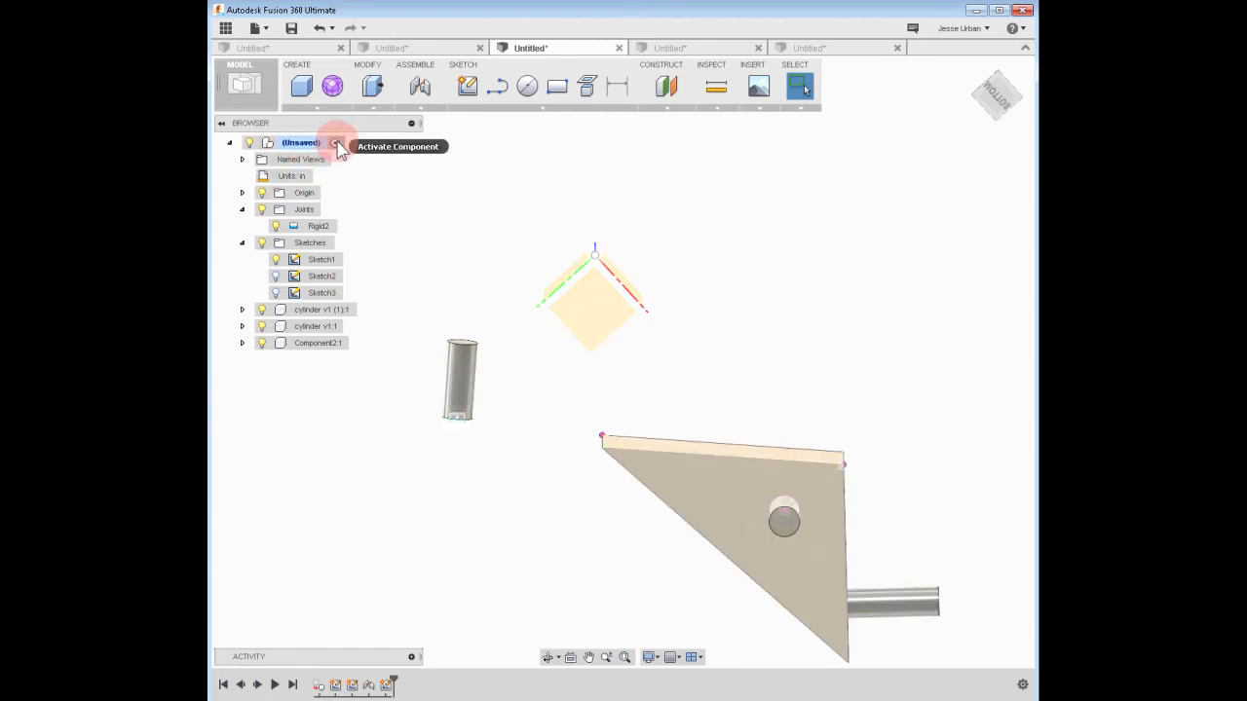
- Activate cylinder v1 (1):1 and the top-level component alternately to compare their timelines
click(303, 144)
click(520, 512)
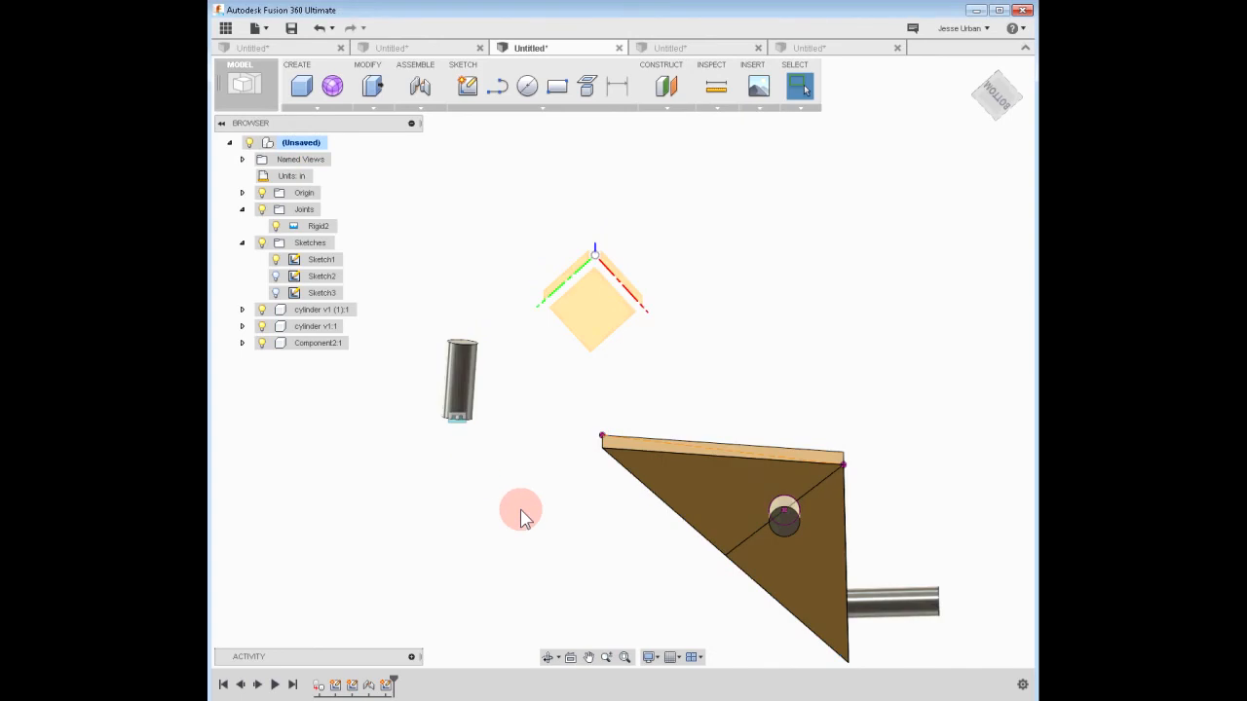
click(331, 143)
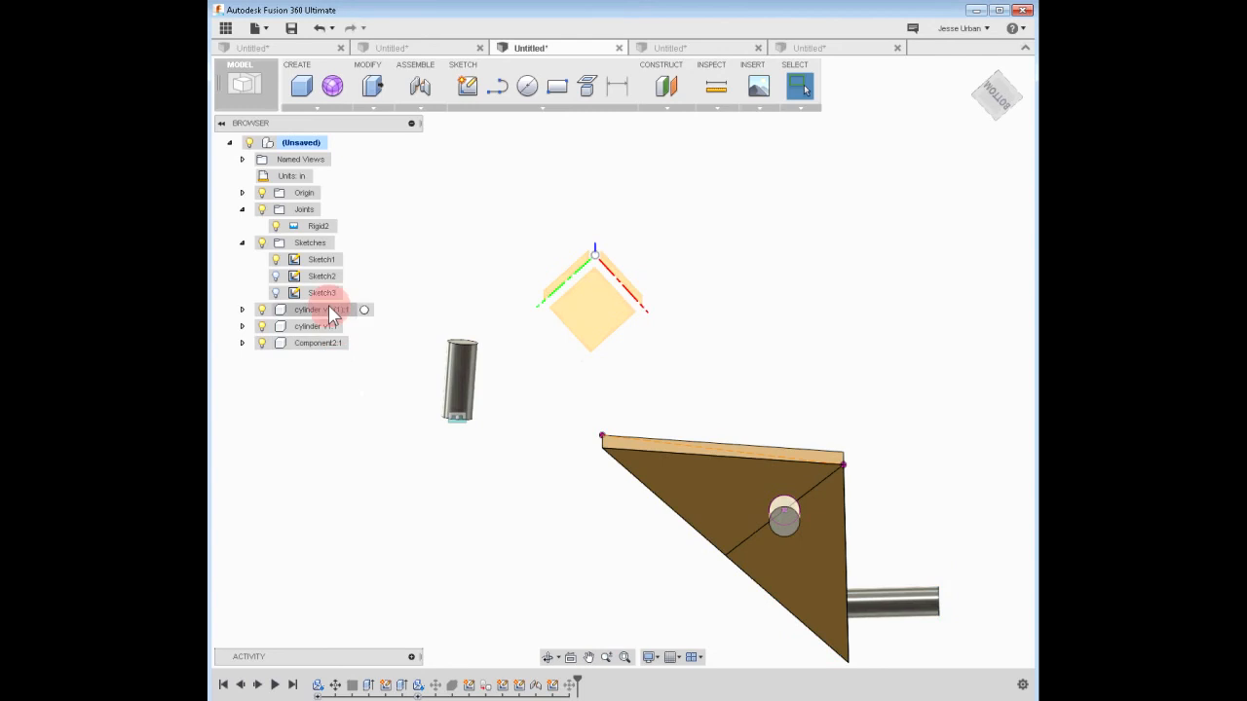
click(364, 309)
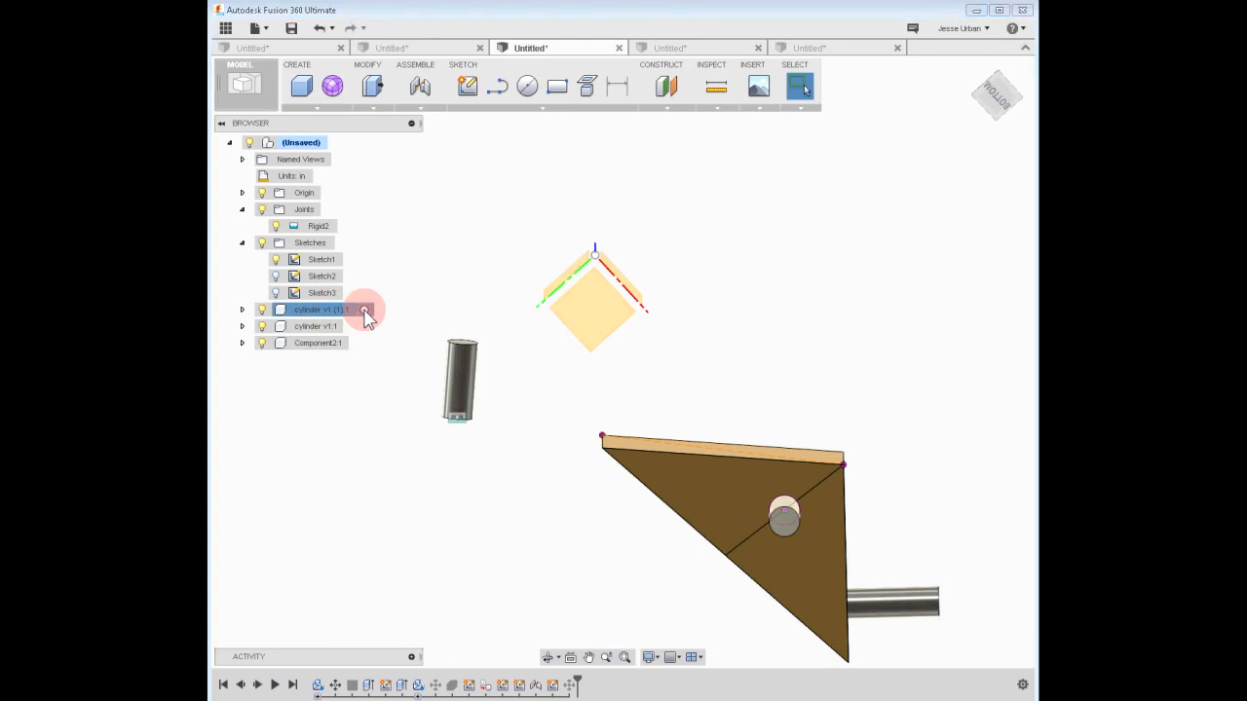
click(378, 414)
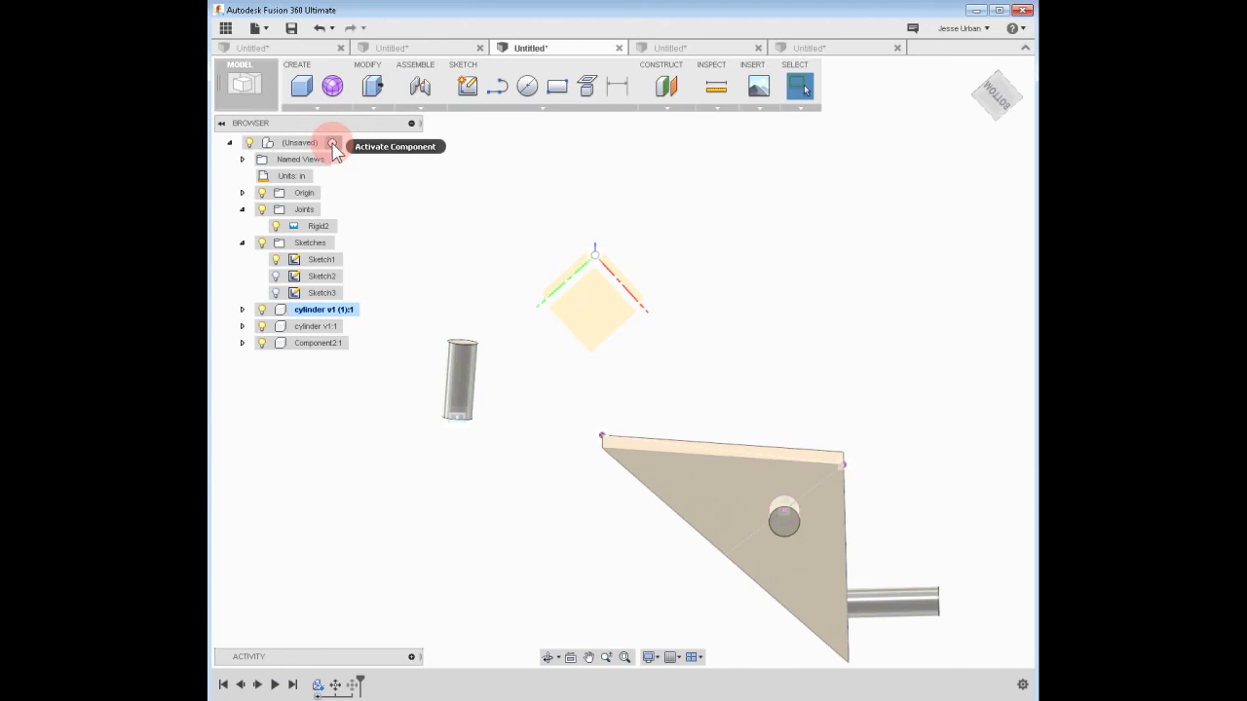
click(332, 144)
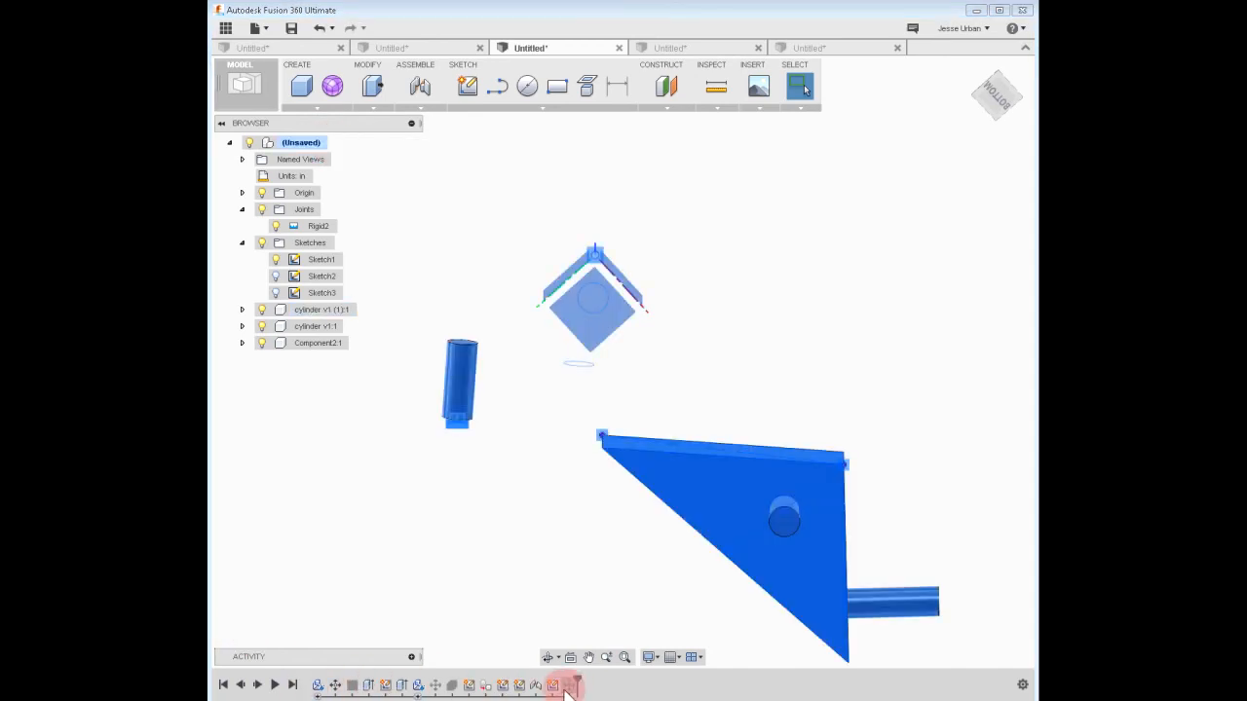
click(364, 310)
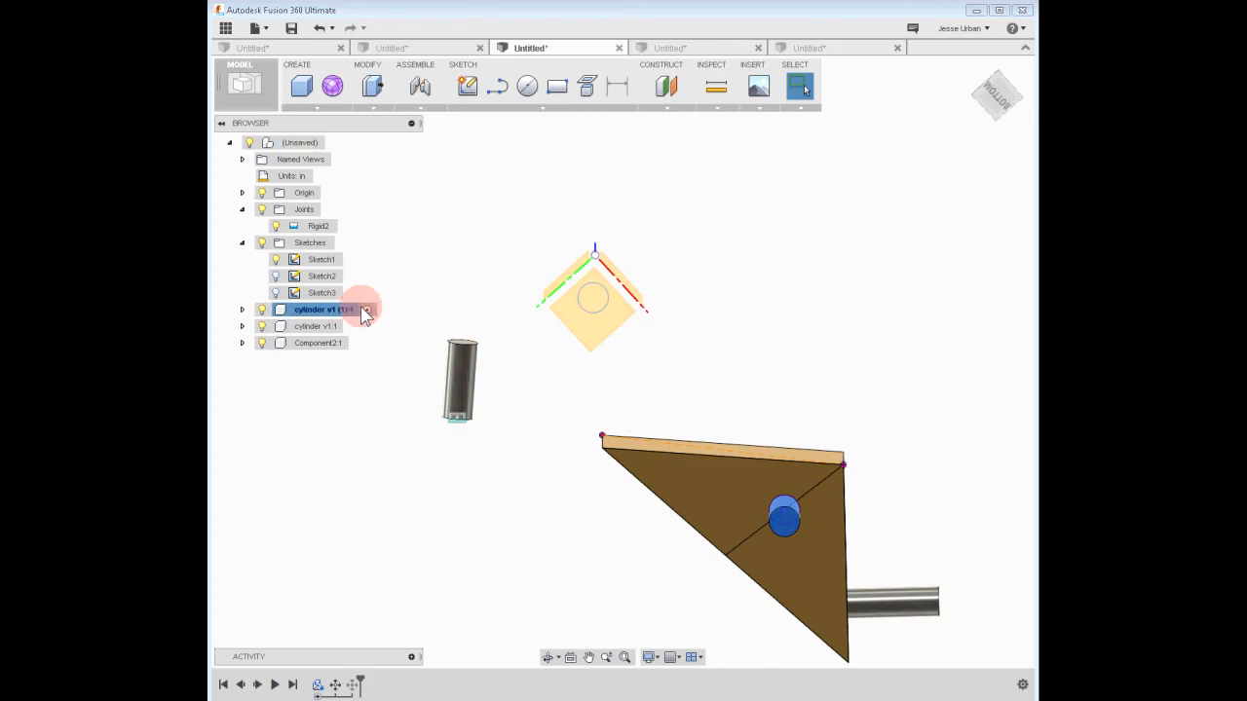
click(334, 144)
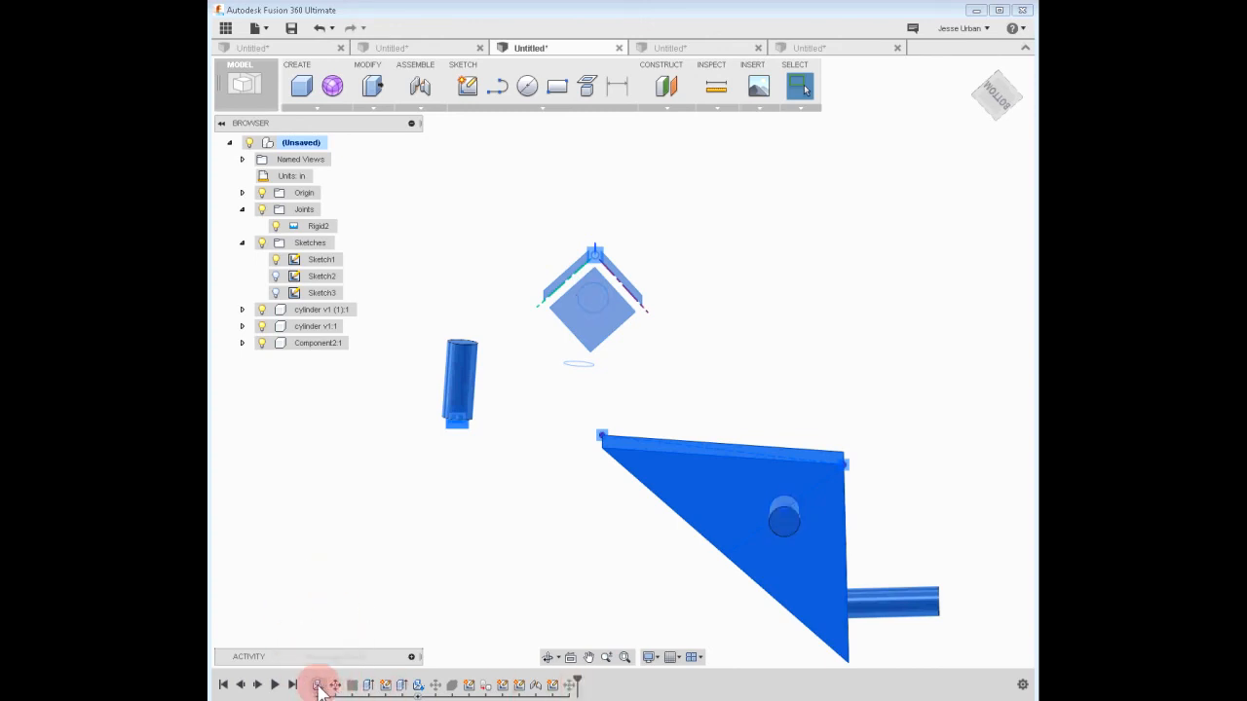
shift+middle_drag(629, 539, 653, 605)
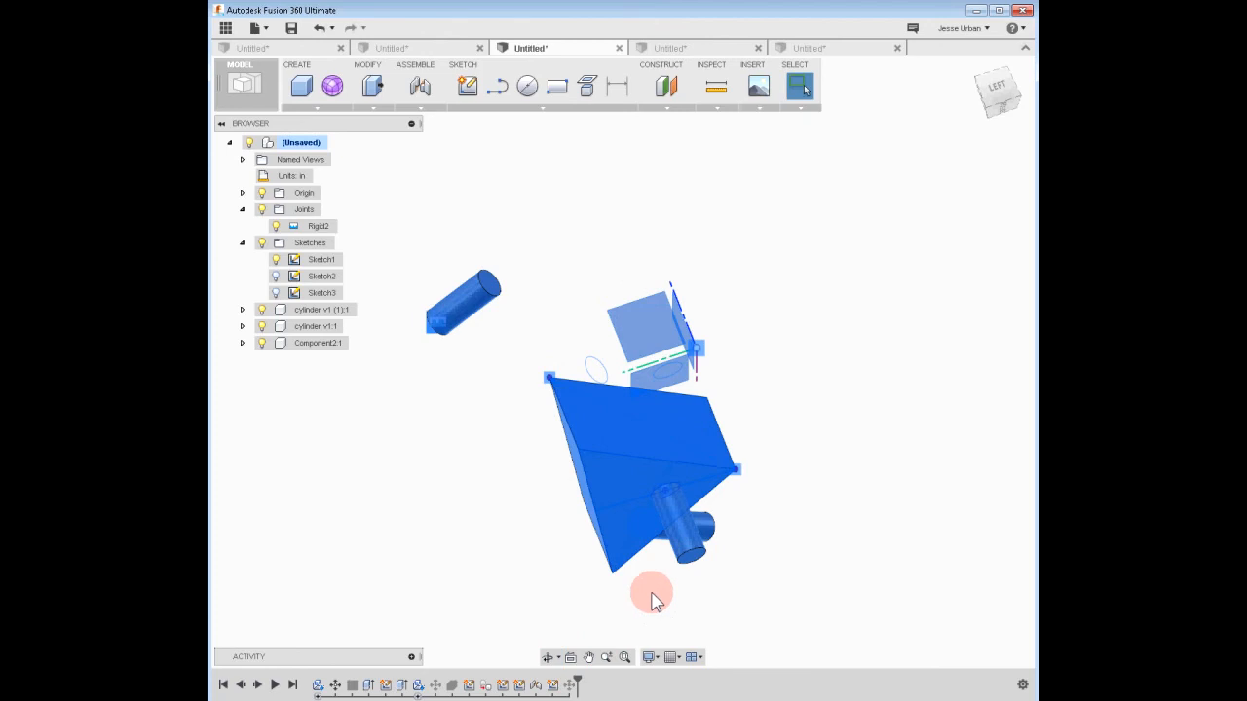
click(538, 559)
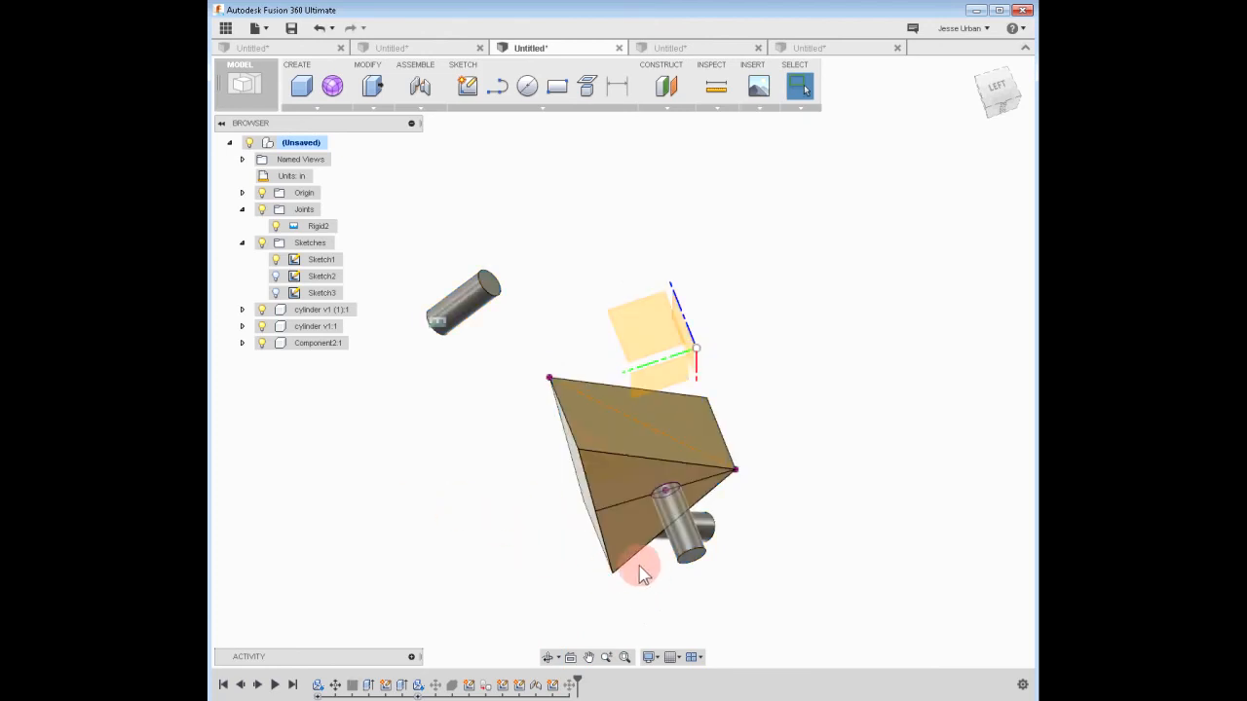
shift+middle_drag(496, 581, 408, 541)
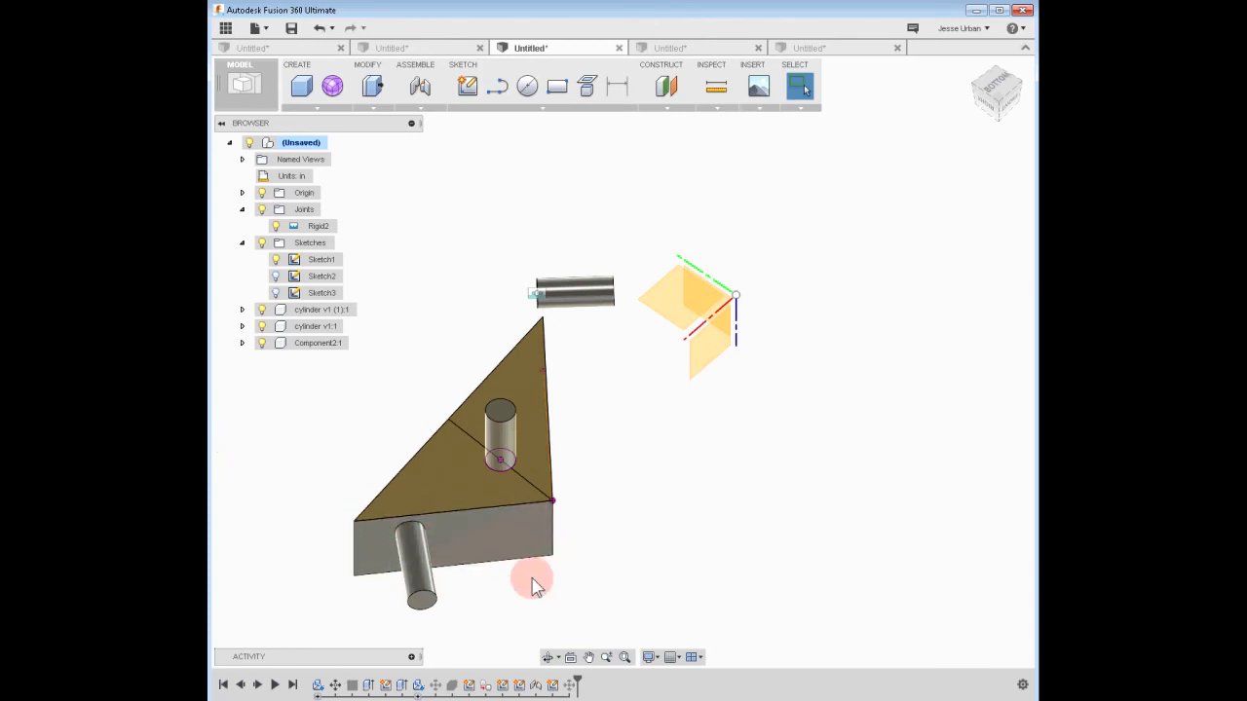
mouse_move(544, 585)
shift+middle_down()
mouse_move(556, 607)
mouse_move(557, 573)
shift+middle_up()
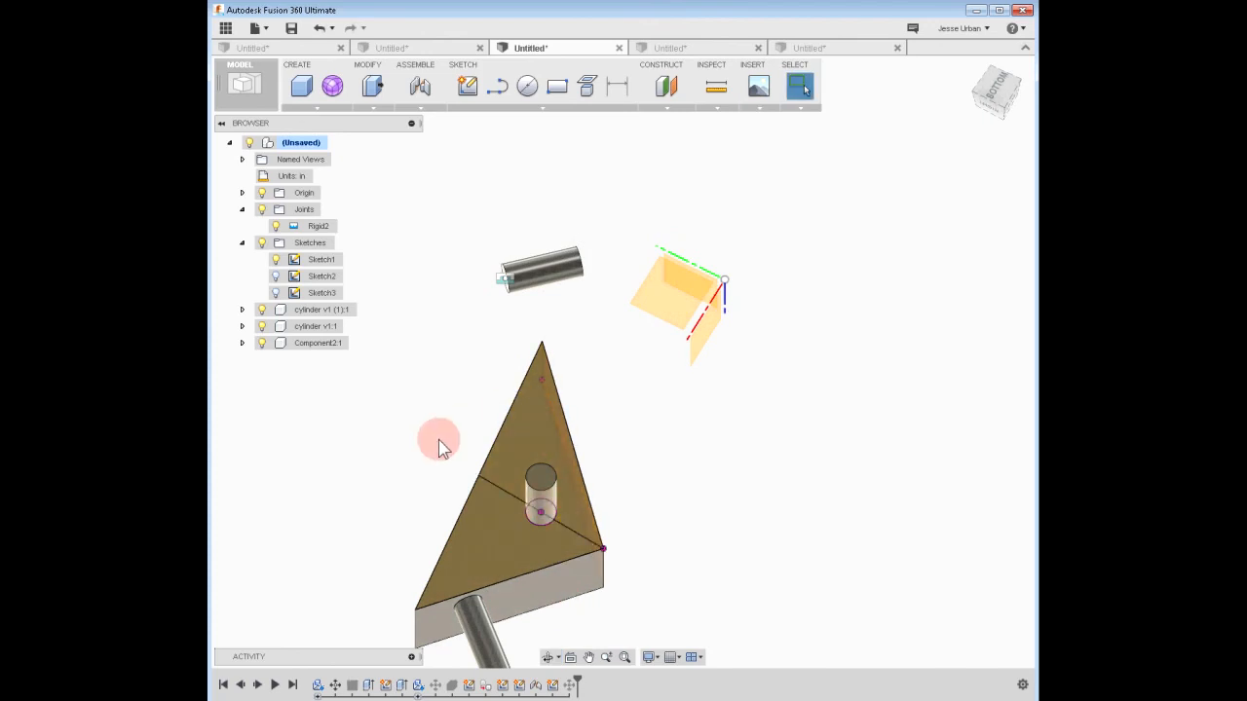
mouse_move(423, 434)
shift+middle_down()
mouse_move(445, 457)
mouse_move(435, 438)
mouse_move(416, 437)
mouse_move(454, 426)
mouse_move(454, 412)
mouse_move(445, 422)
shift+middle_up()
key(Escape)
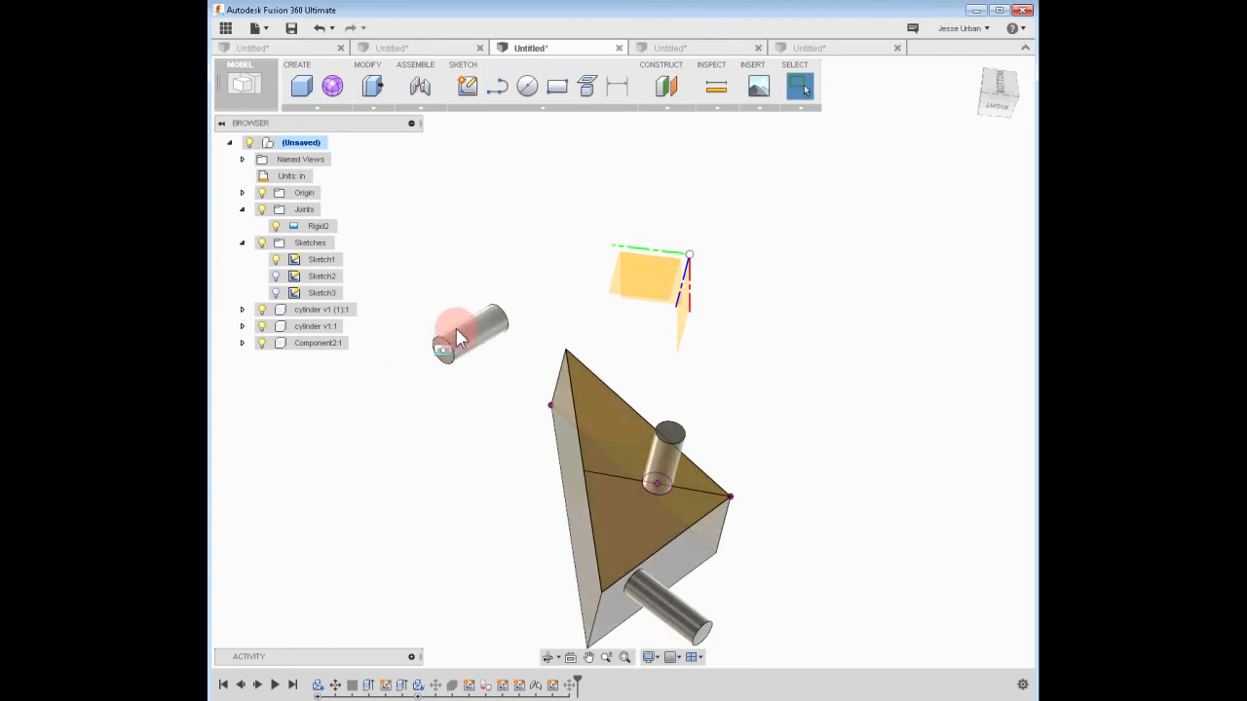
- Undo the component activations and the coincident constraint between the sketch point and the projected circle's center in Sketch1
key(ctrl+z)
key(ctrl+z)
key(ctrl+z)
key(ctrl+z)
key(ctrl+z)
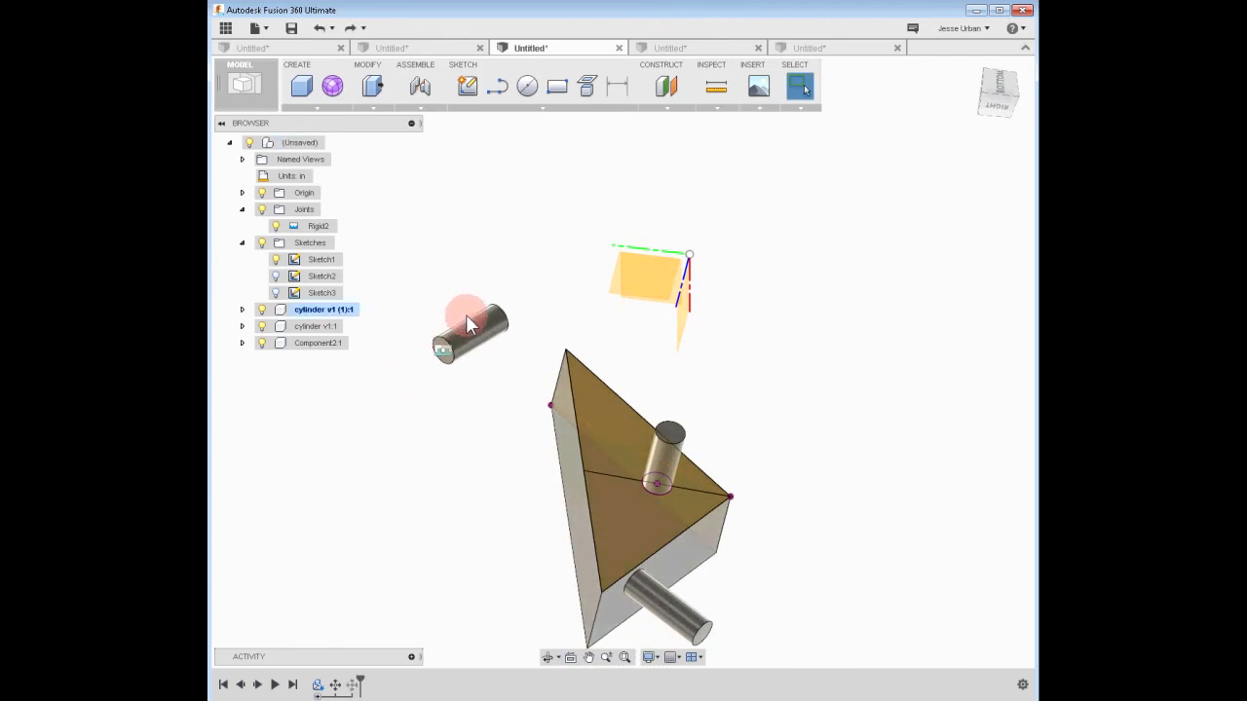
key(ctrl+z)
key(ctrl+z)
key(ctrl+z)
key(ctrl+z)
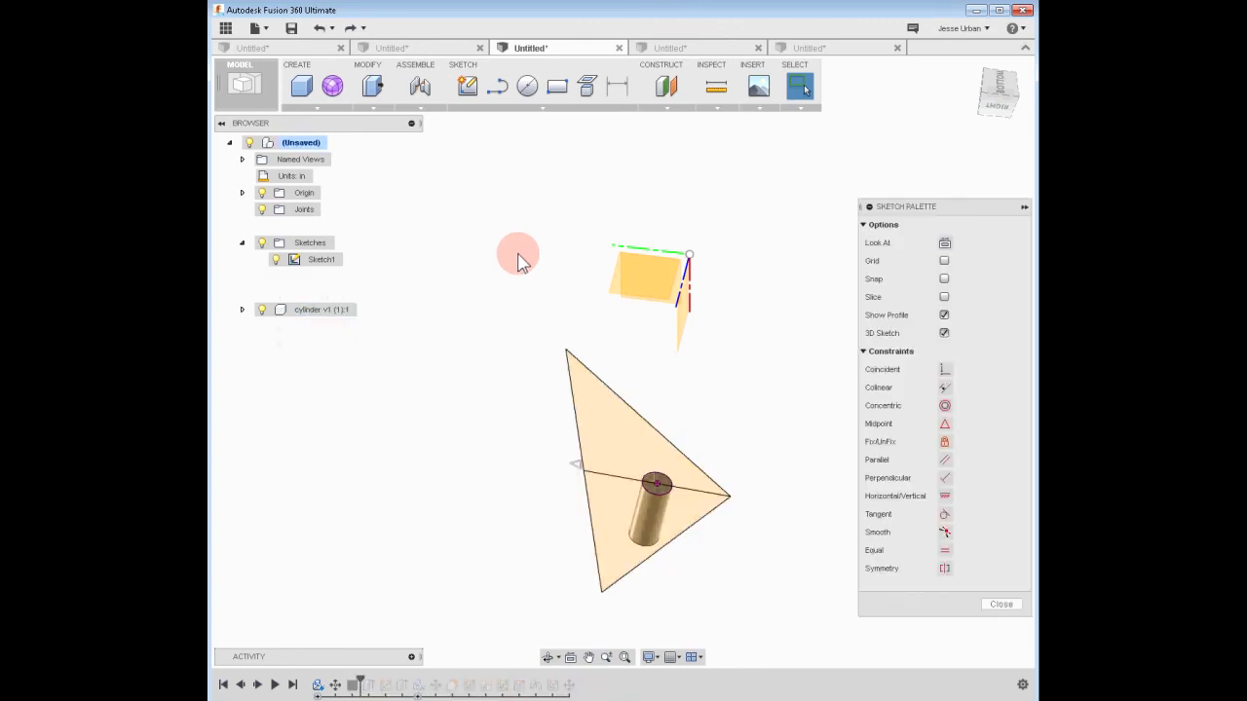
key(ctrl+z)
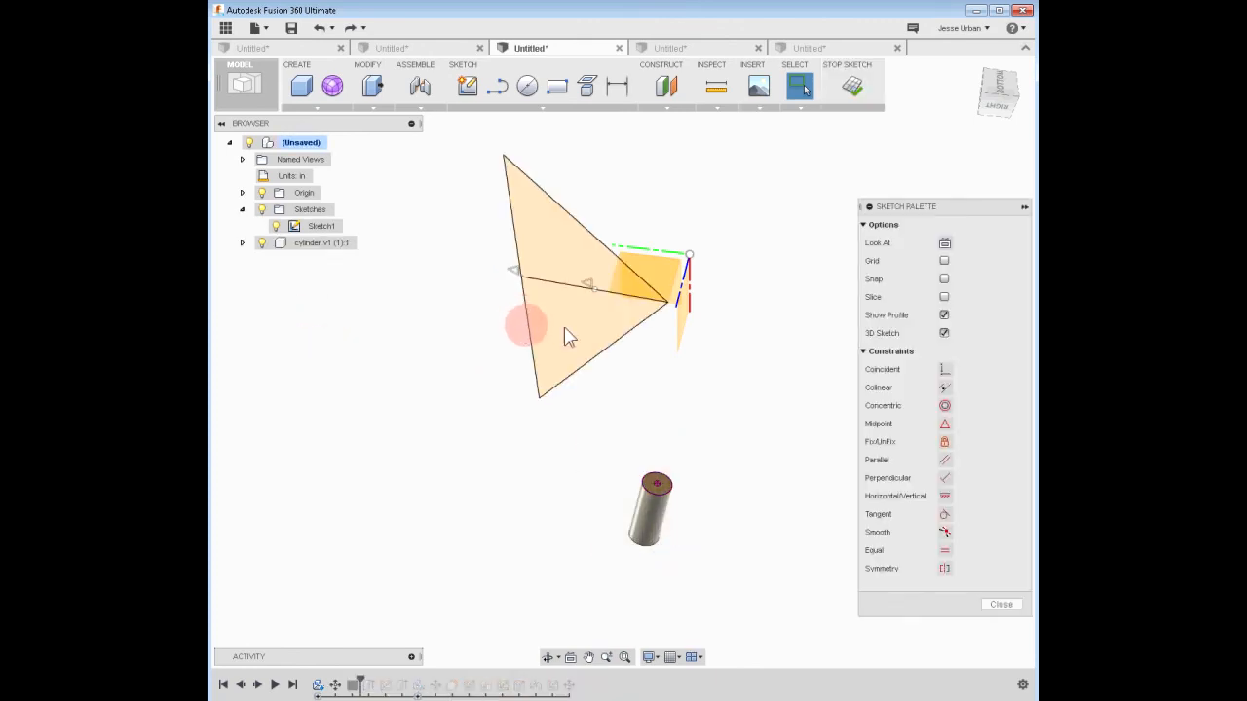
- Leave Sketch1 and return to the full top-level model with the wedge detached from the separate cylinder
key(ctrl+y)
key(ctrl+y)
key(ctrl+y)
key(ctrl+y)
key(ctrl+y)
key(ctrl+y)
key(ctrl+y)
key(ctrl+y)
key(ctrl+y)
key(ctrl+y)
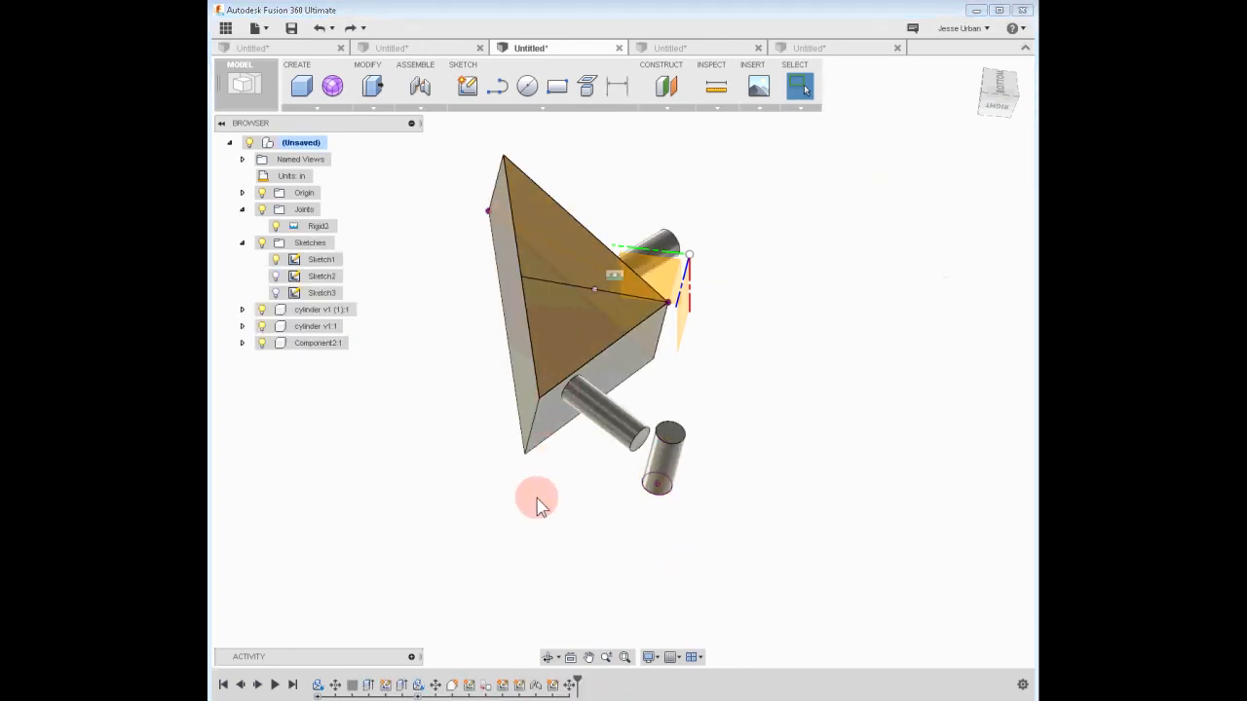
- Expand Component2's sketches, select its Sketch3, and toggle the top-level Sketch1's visibility, leaving it hidden
shift+middle_drag(543, 484, 531, 553)
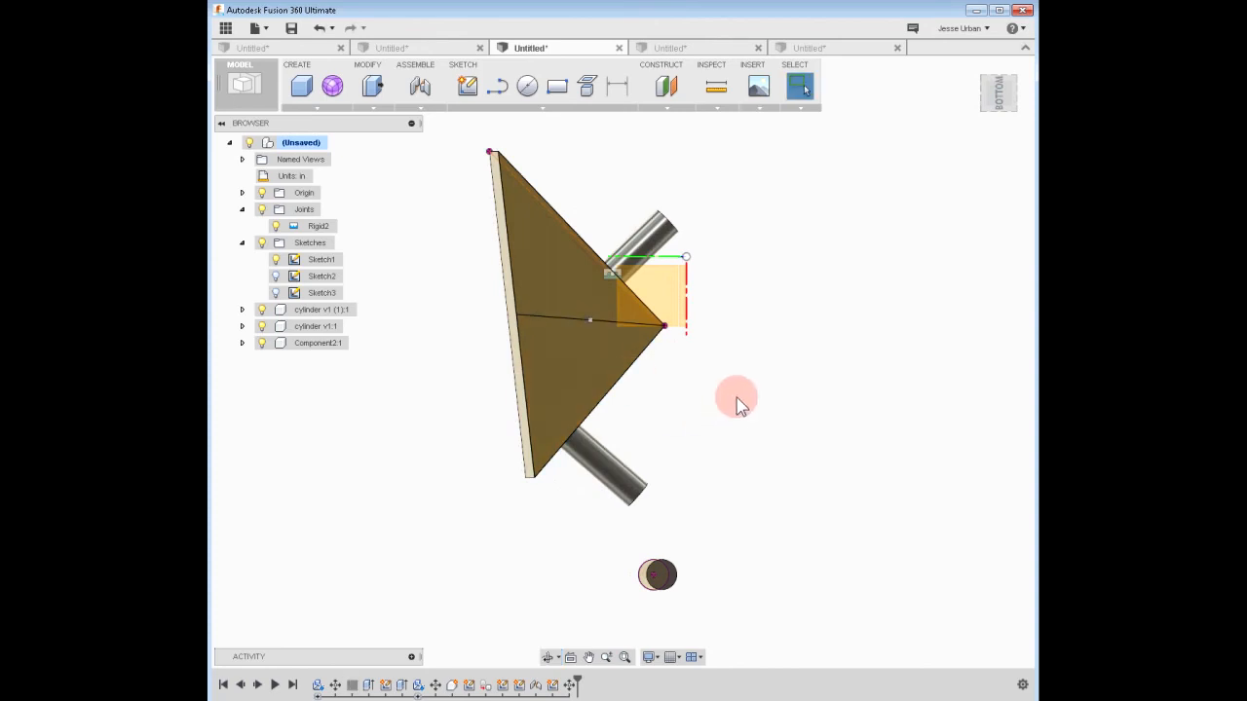
shift+middle_drag(739, 404, 715, 454)
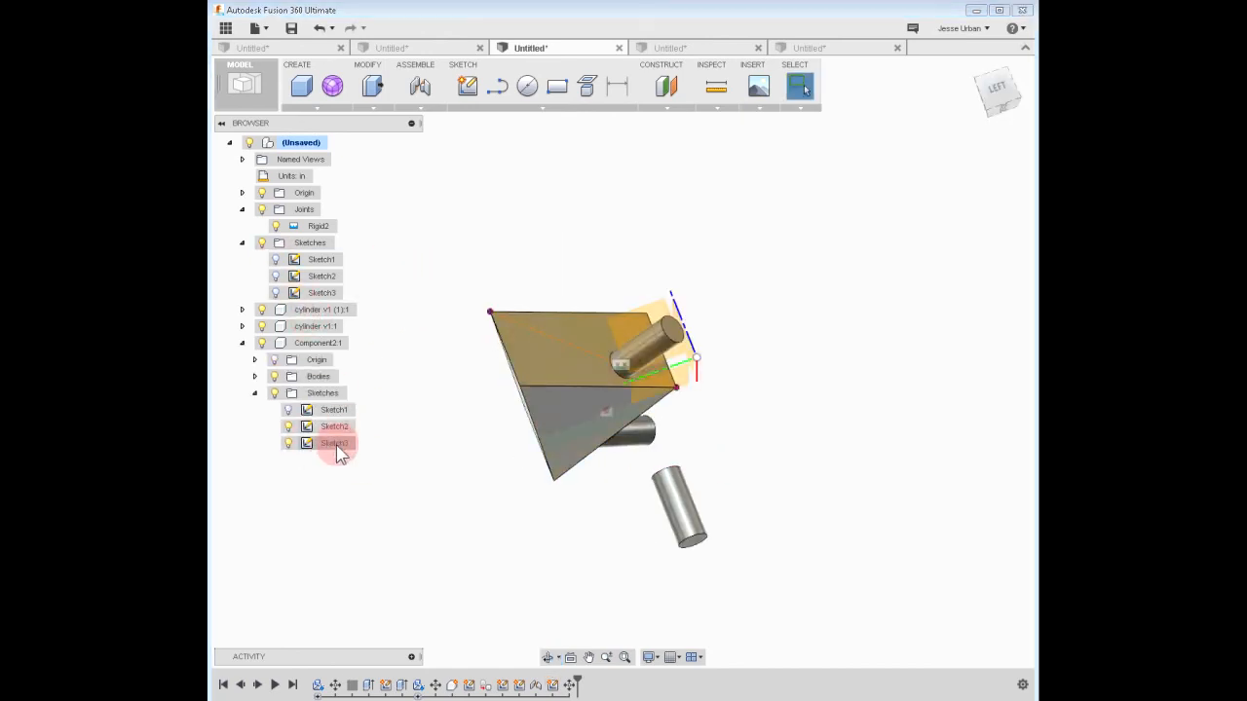
click(330, 445)
click(276, 260)
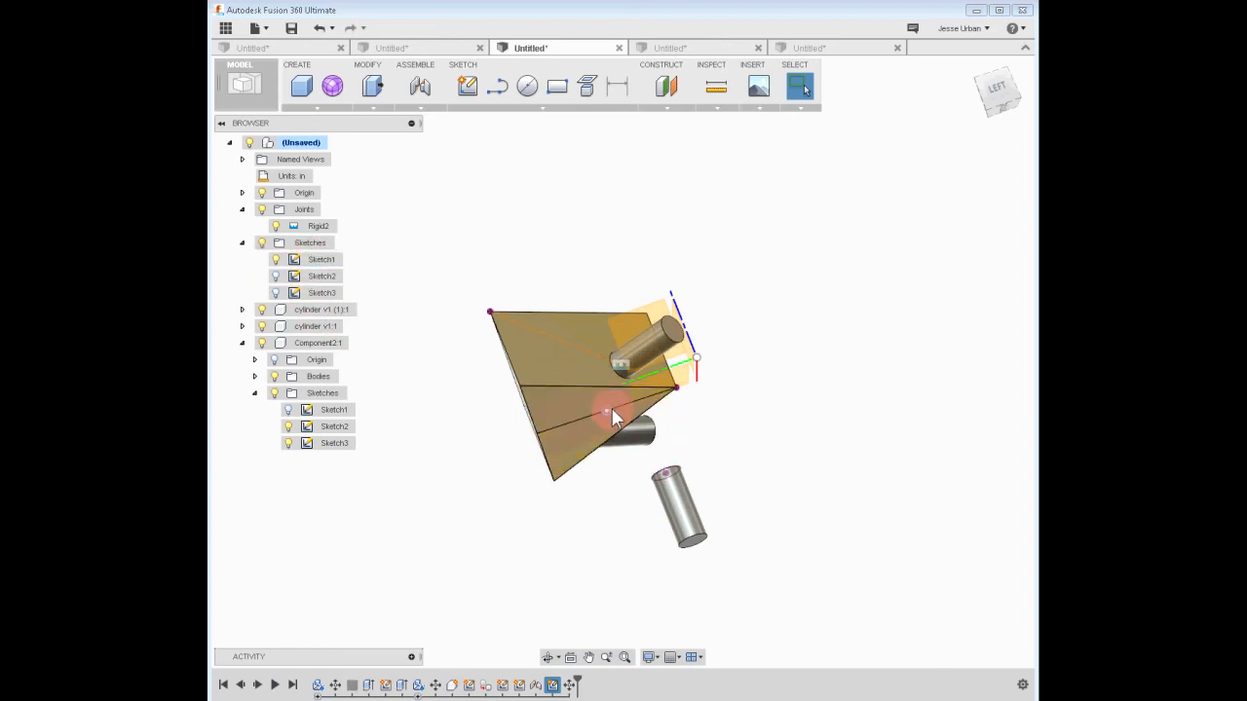
click(277, 261)
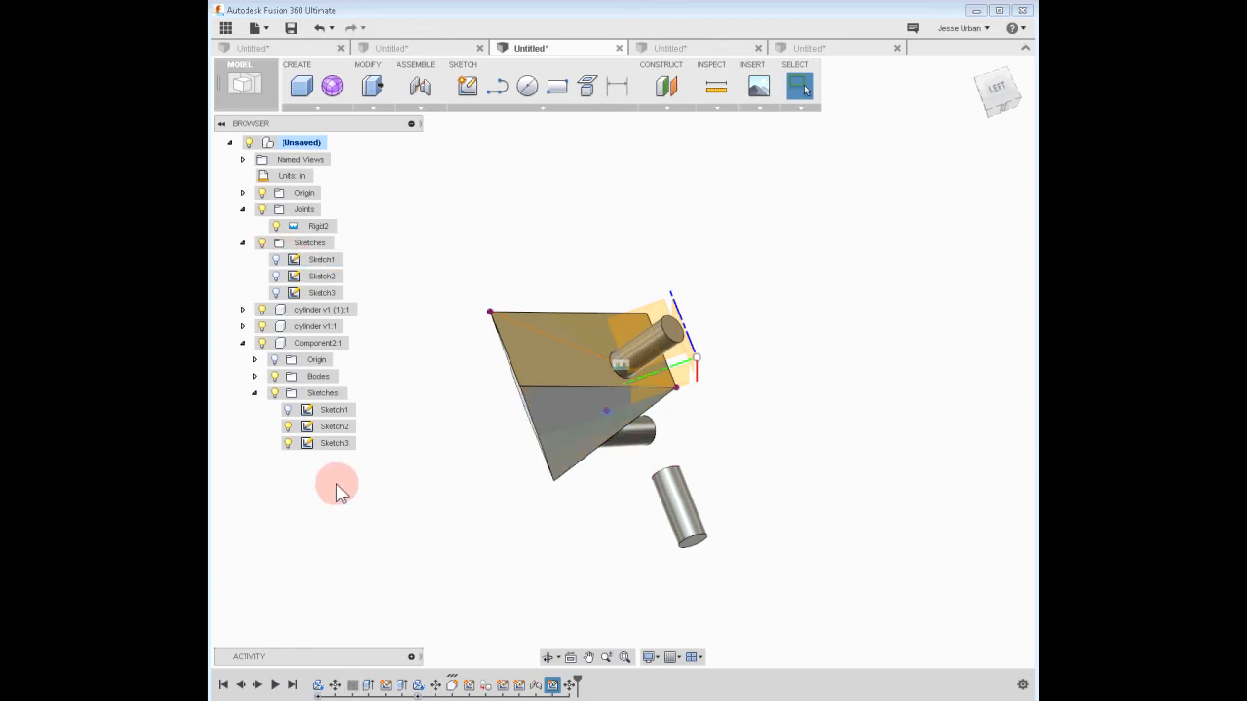
click(297, 411)
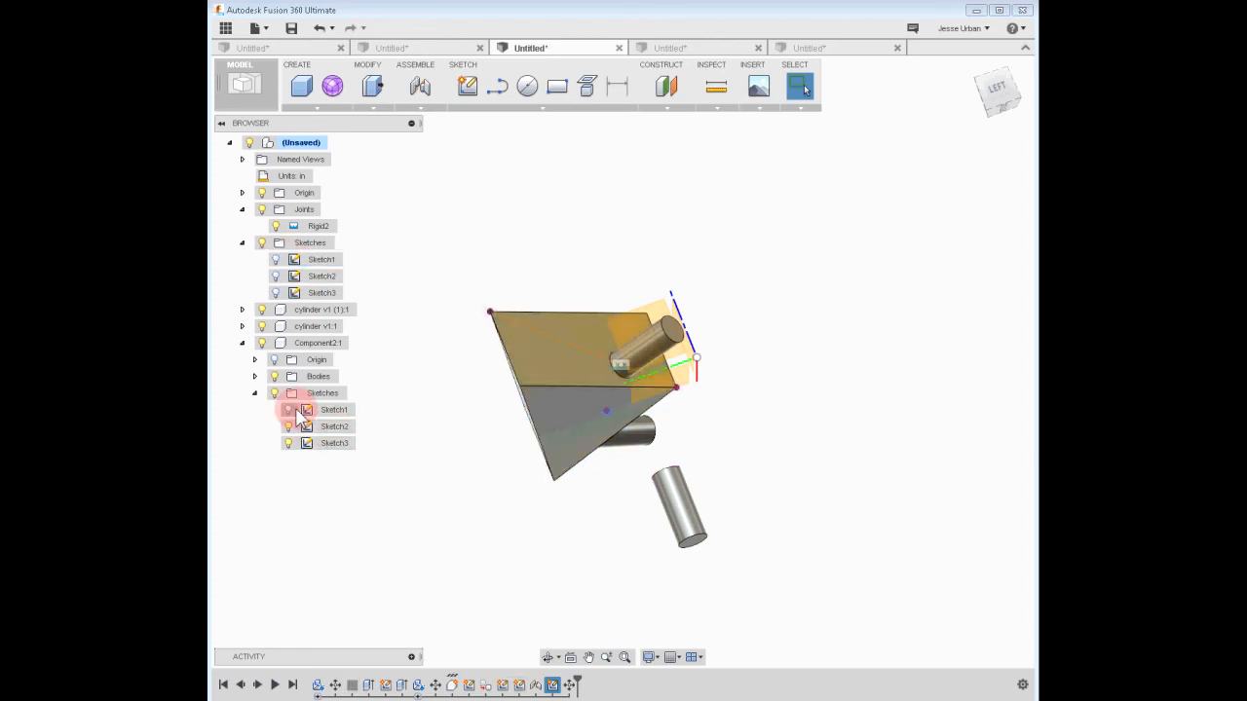
double_click(291, 446)
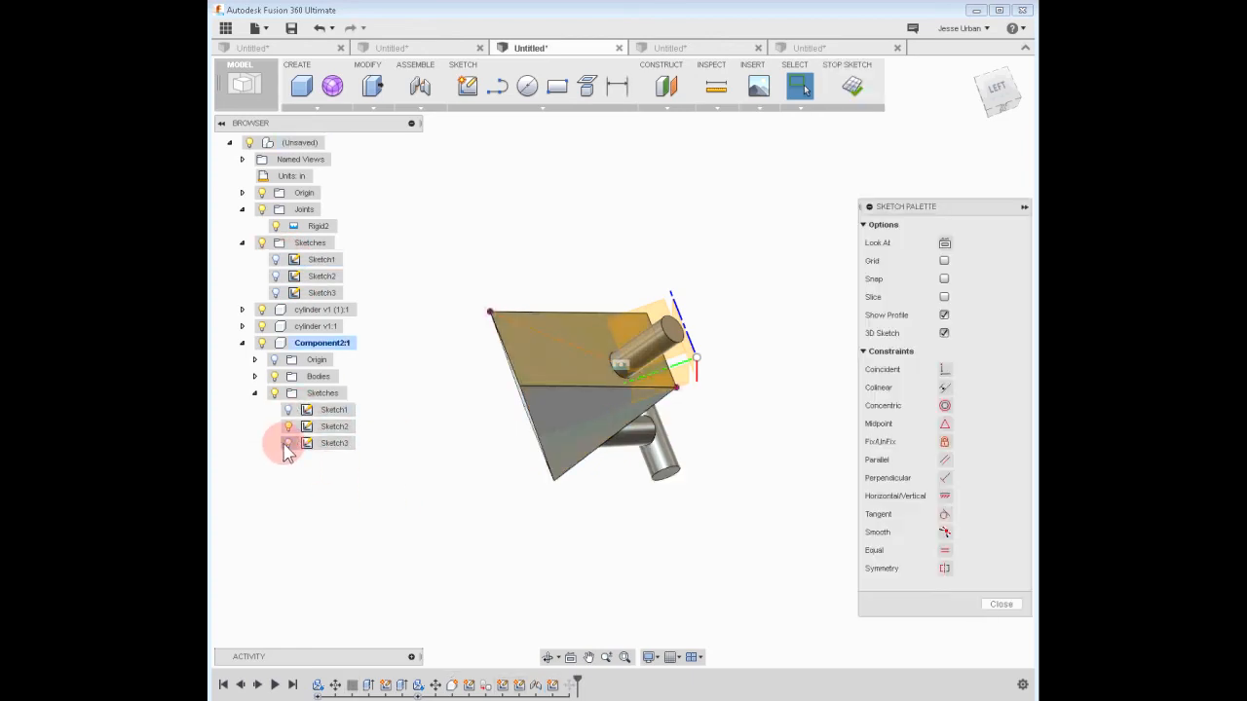
click(337, 345)
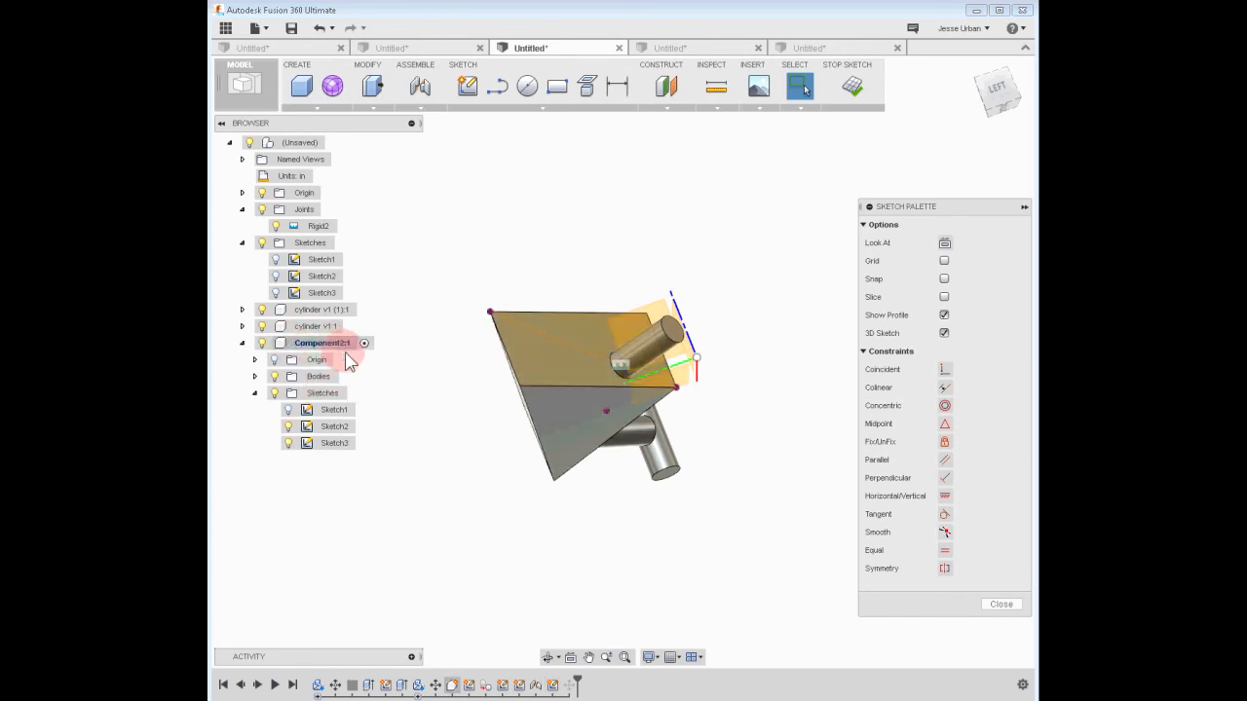
middle_drag(464, 444, 415, 385)
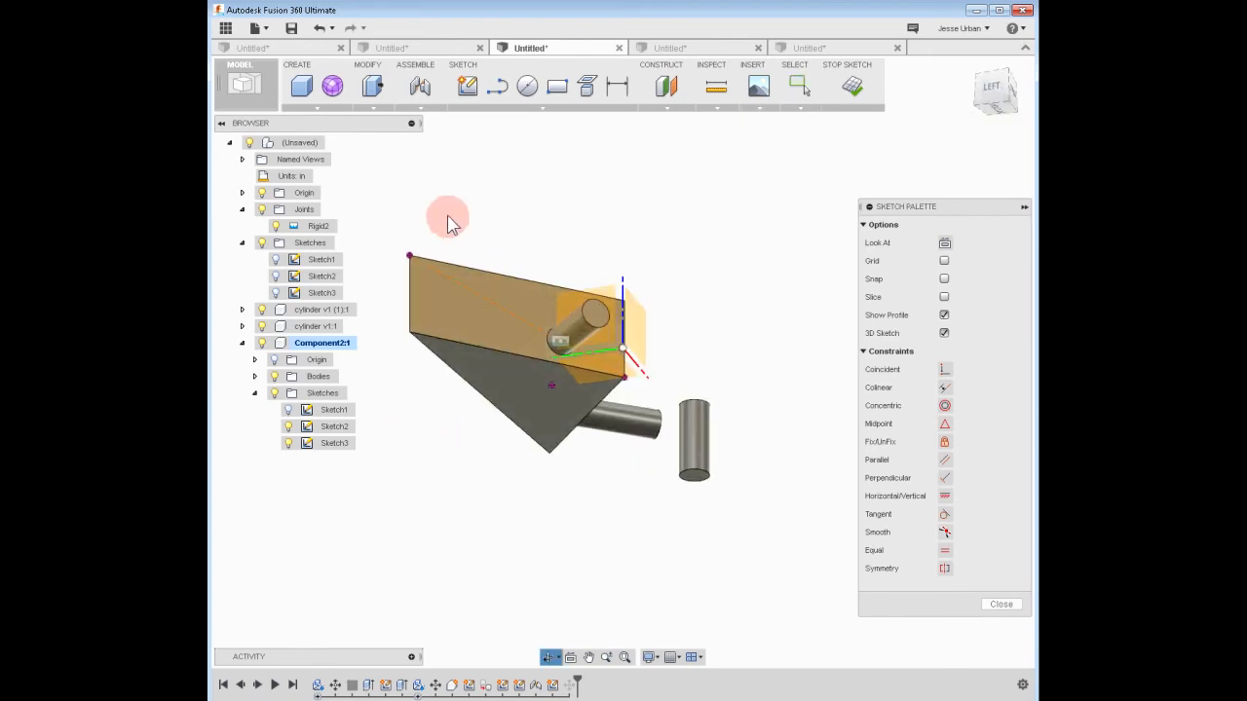
click(420, 109)
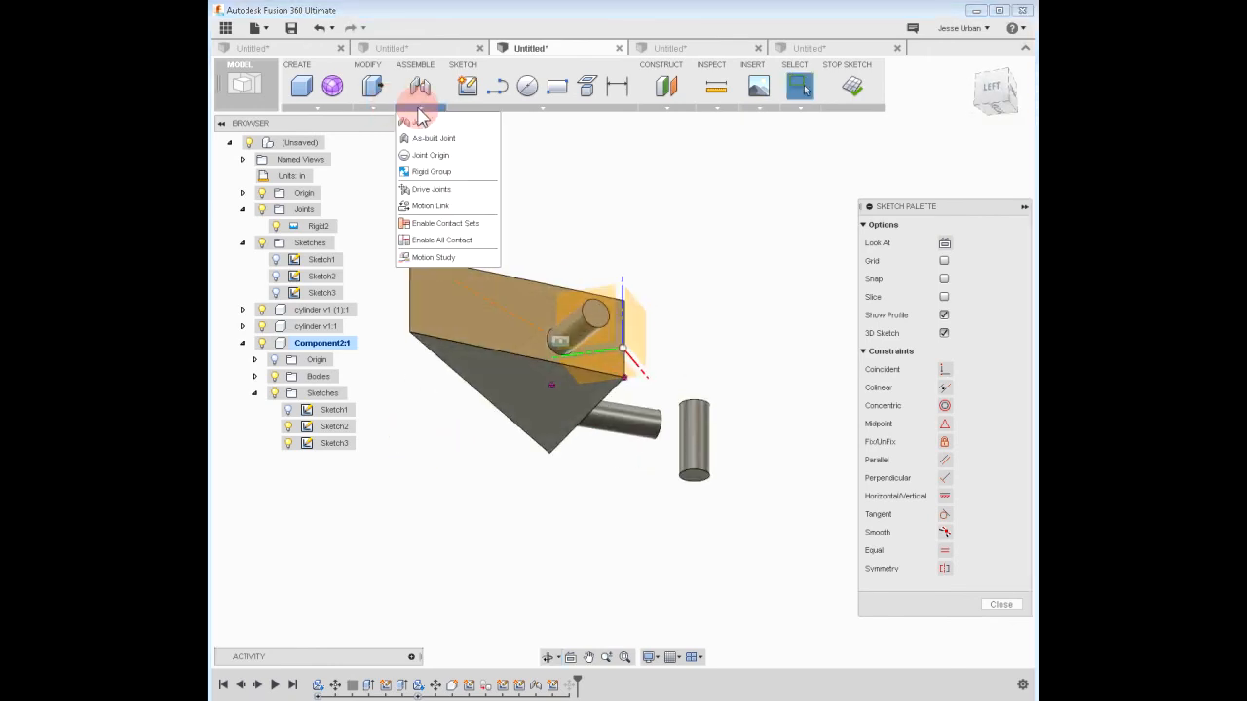
click(852, 85)
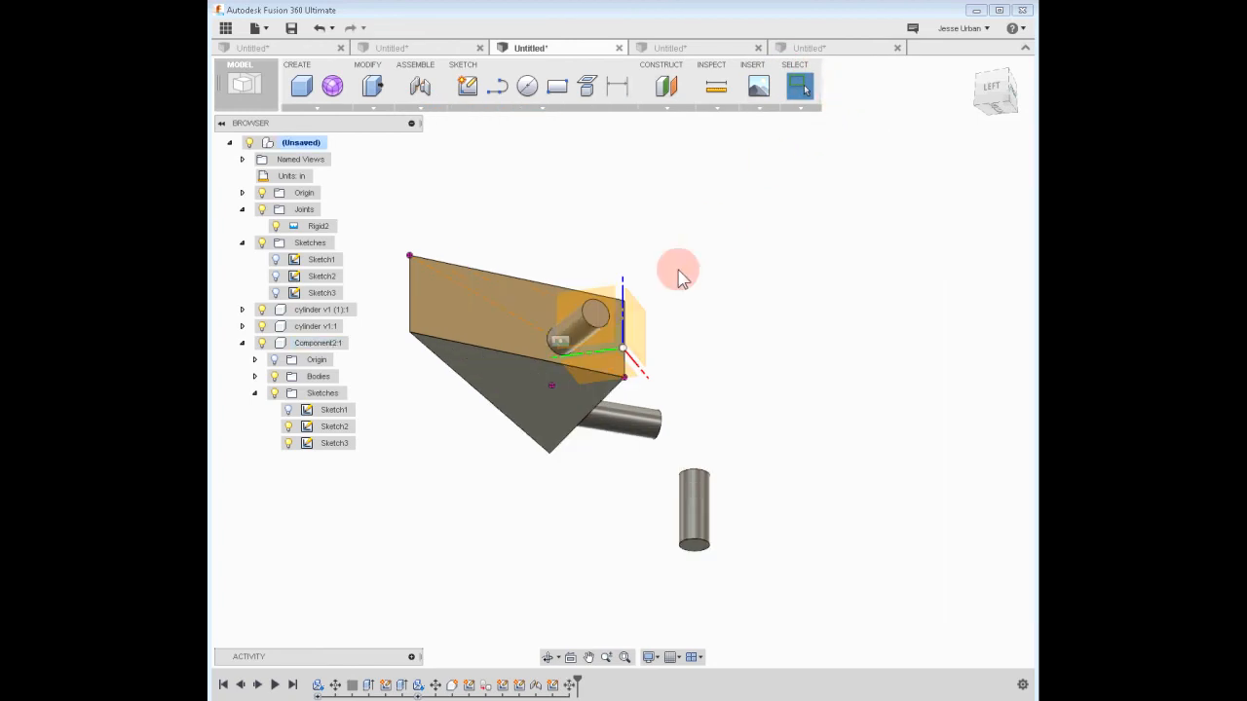
- Create a Rigid joint from the sketch point on the wedge's triangular underside to the center of the separate vertical cylinder's top face
click(419, 107)
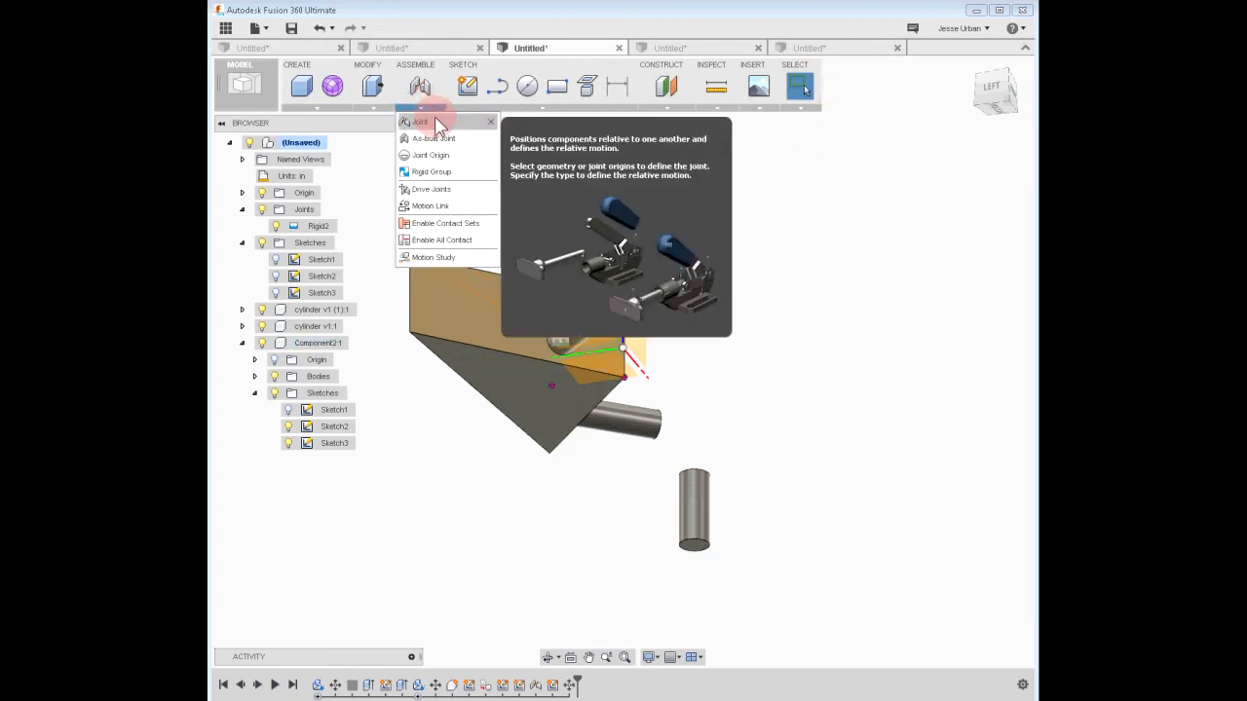
click(438, 123)
shift+middle_drag(826, 388, 816, 422)
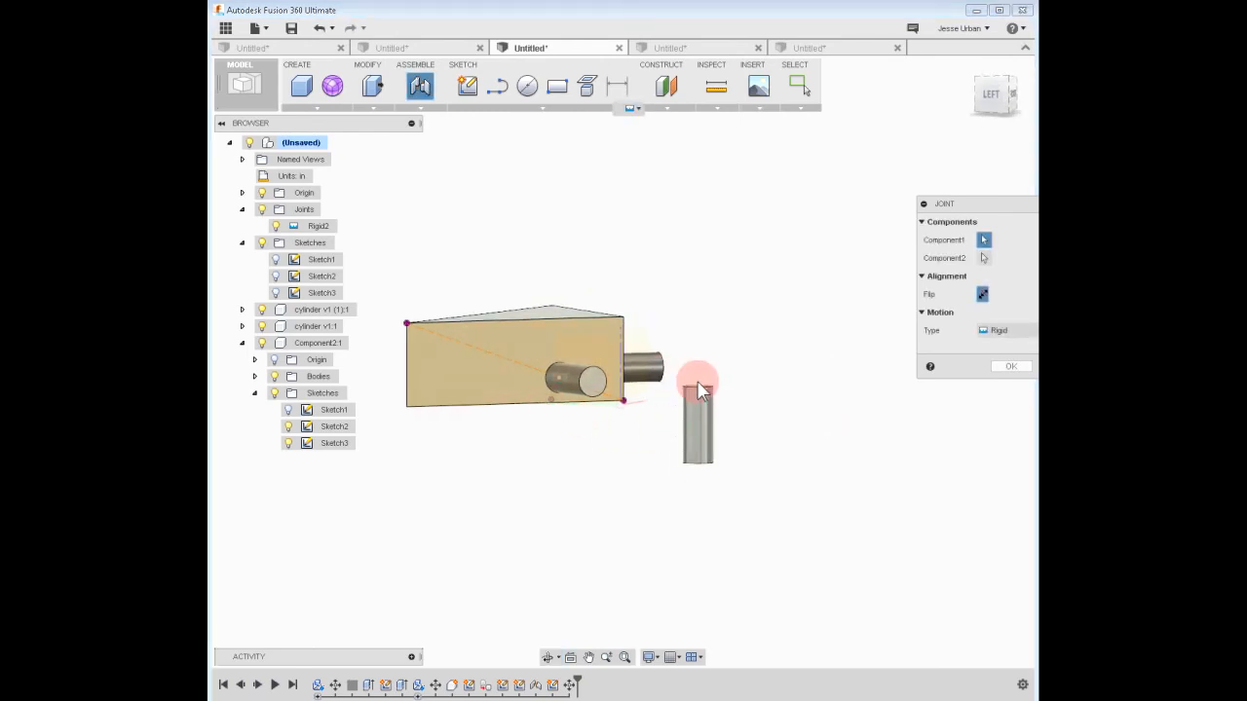
shift+middle_drag(567, 438, 553, 393)
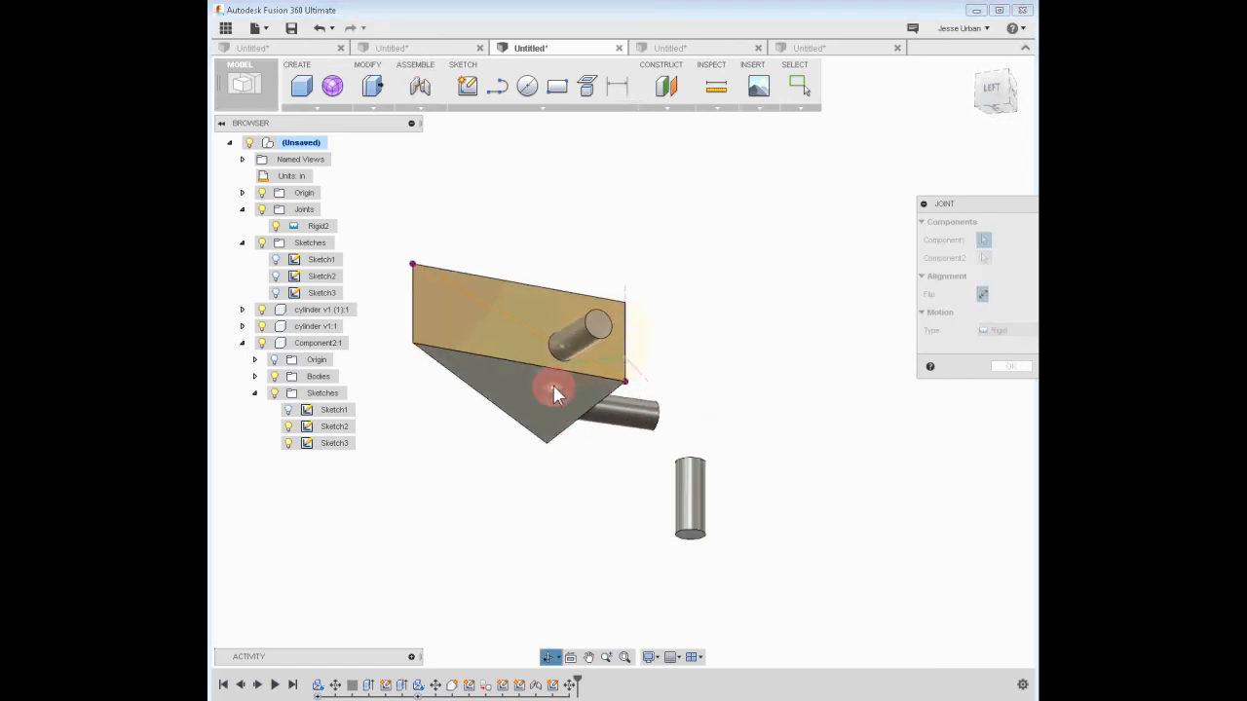
click(552, 390)
shift+middle_drag(735, 366, 738, 426)
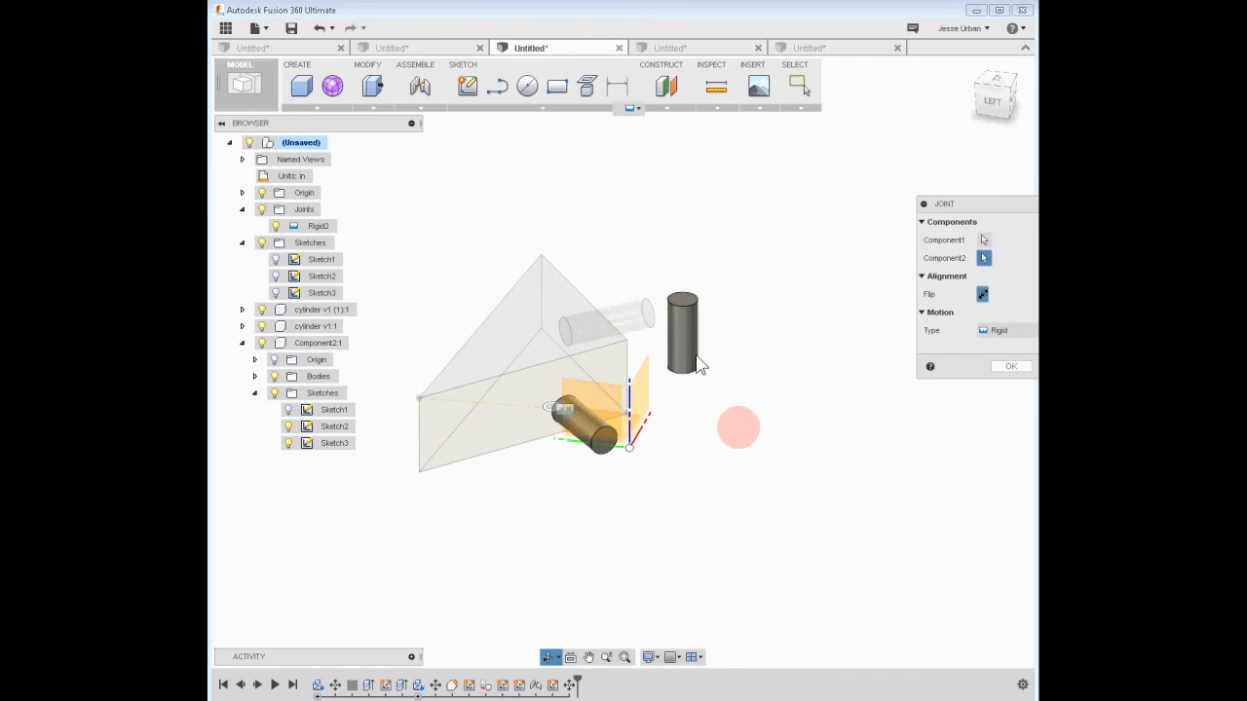
click(684, 303)
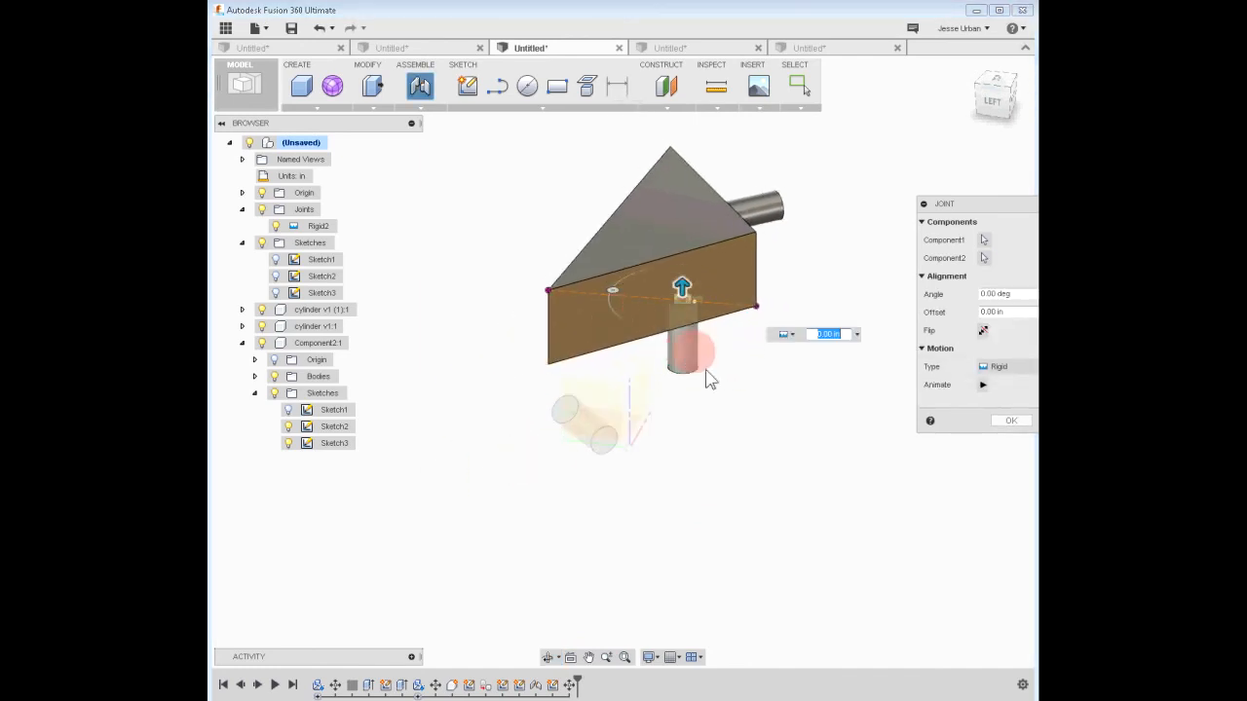
mouse_move(745, 433)
shift+middle_down()
mouse_move(762, 398)
mouse_move(744, 422)
shift+middle_up()
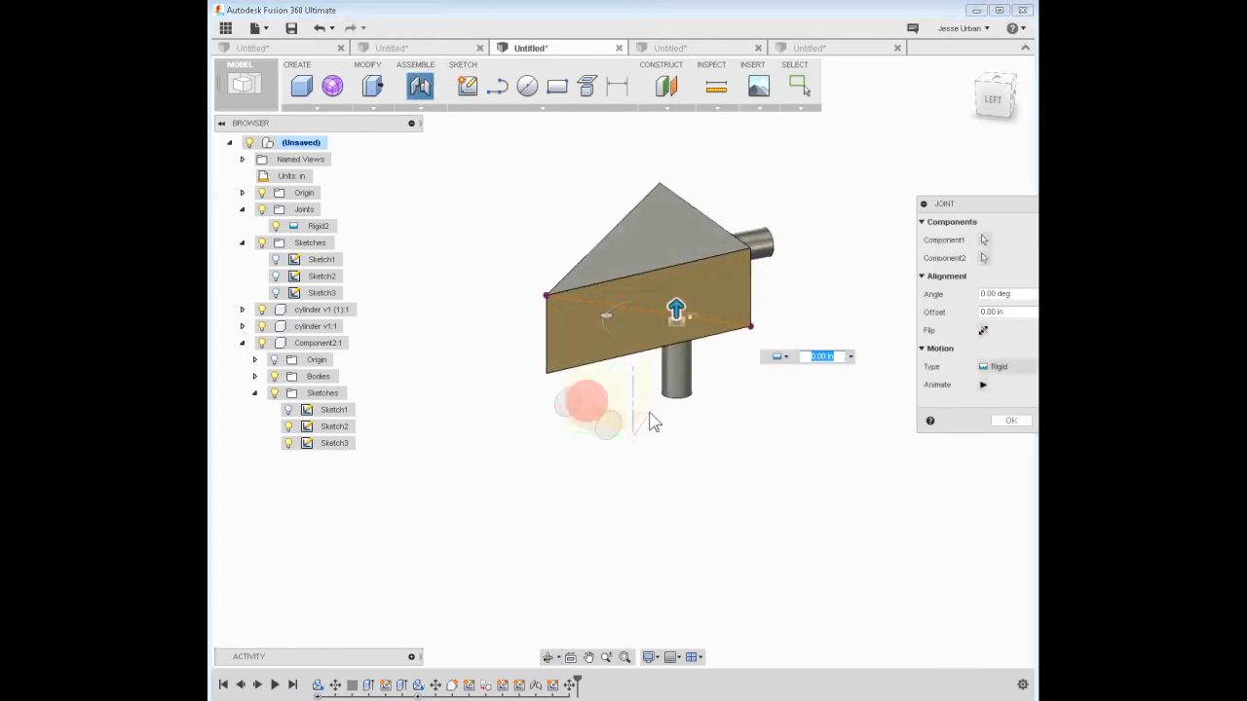
click(1005, 419)
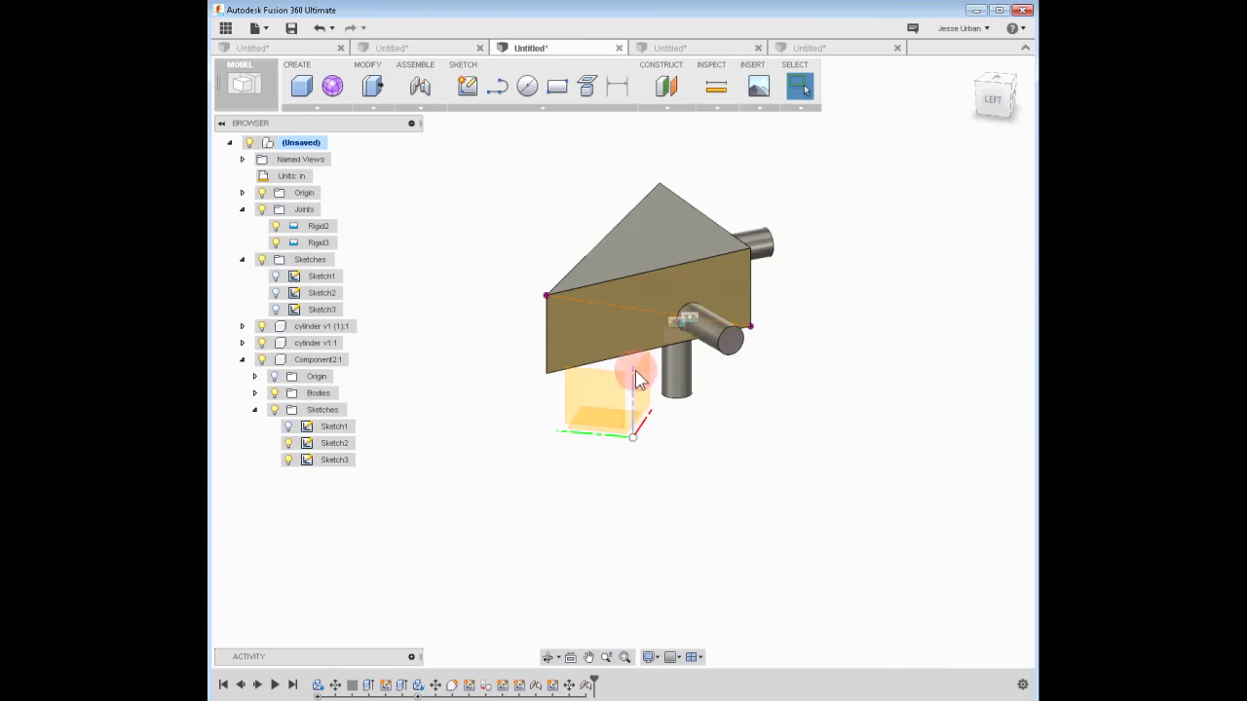
click(860, 338)
shift+middle_drag(877, 384, 858, 401)
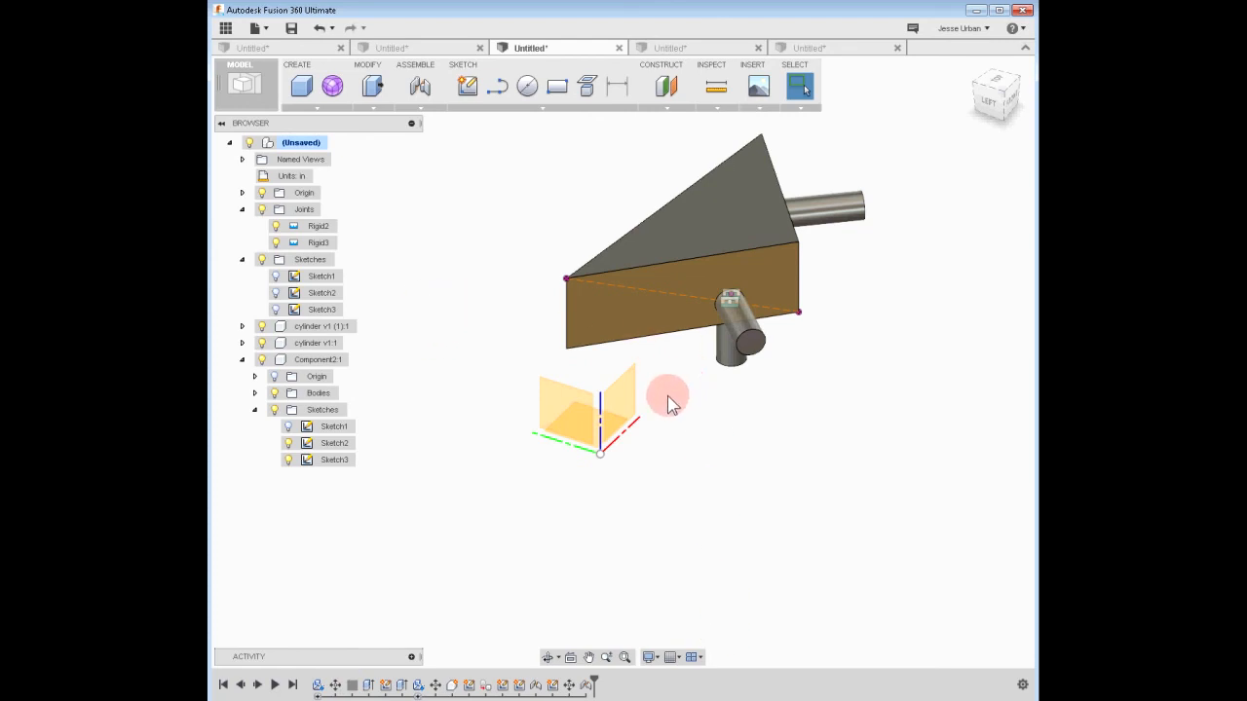
shift+middle_drag(776, 384, 785, 384)
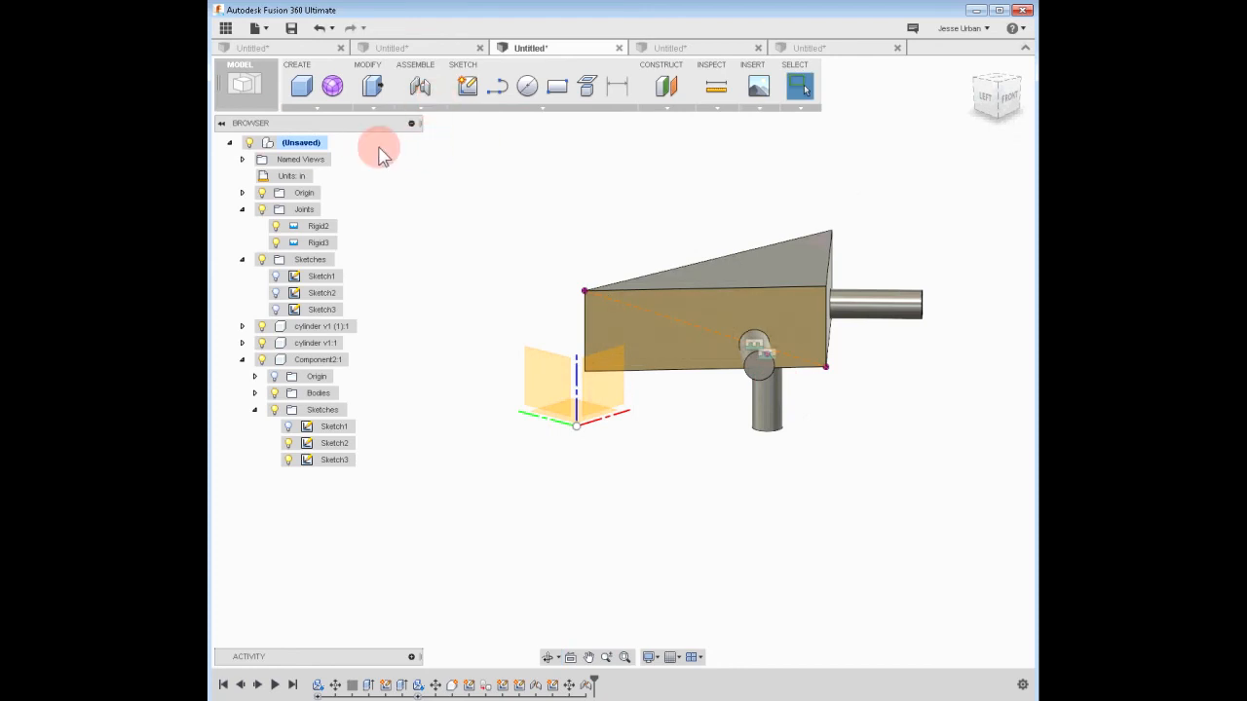